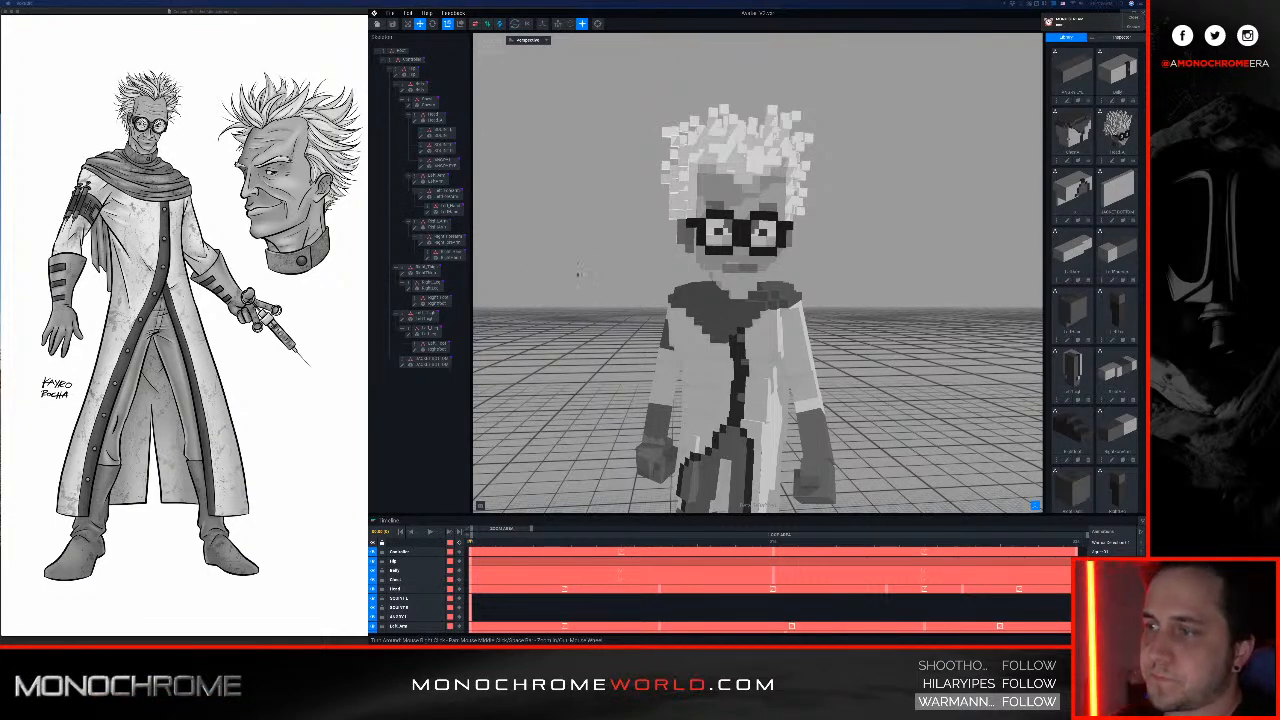
Step: Examine the voxel character's head, coat, arms and legs from several angles against the reference drawing
scroll(652, 269, "down", 1)
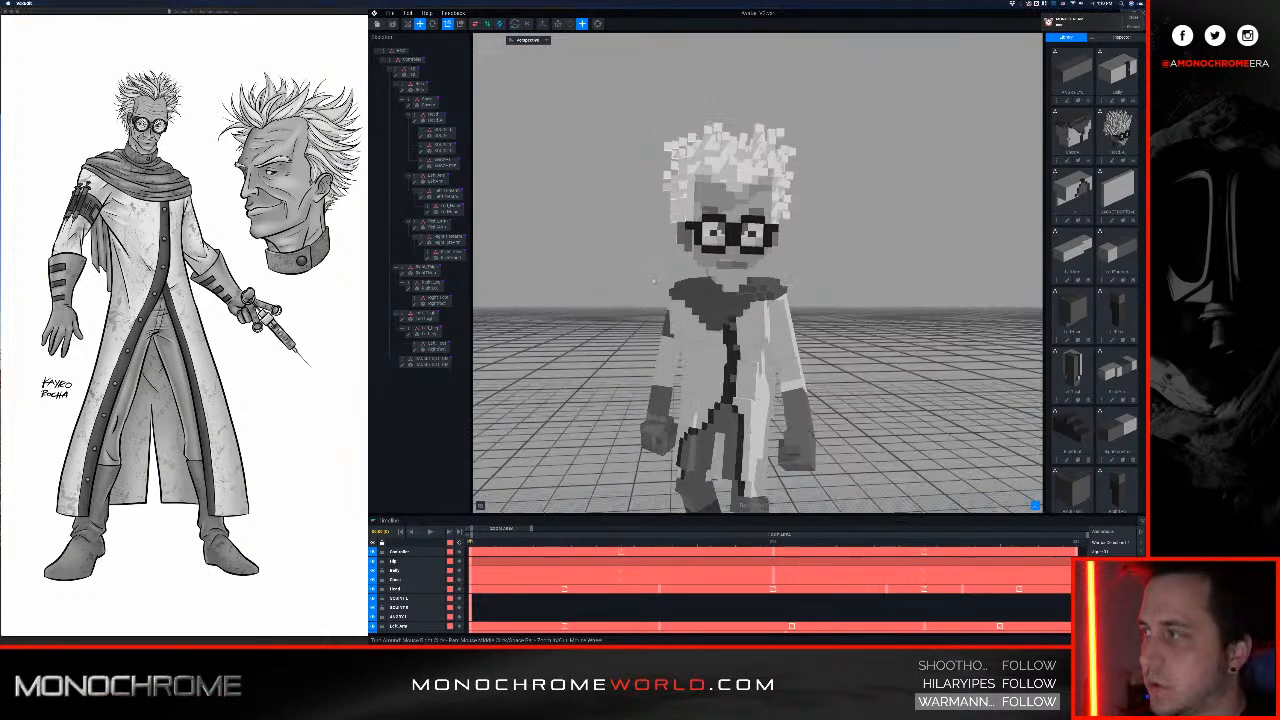
middle_click_drag(676, 309, 673, 273)
scroll(675, 276, "down", 2)
middle_click_drag(710, 371, 712, 342)
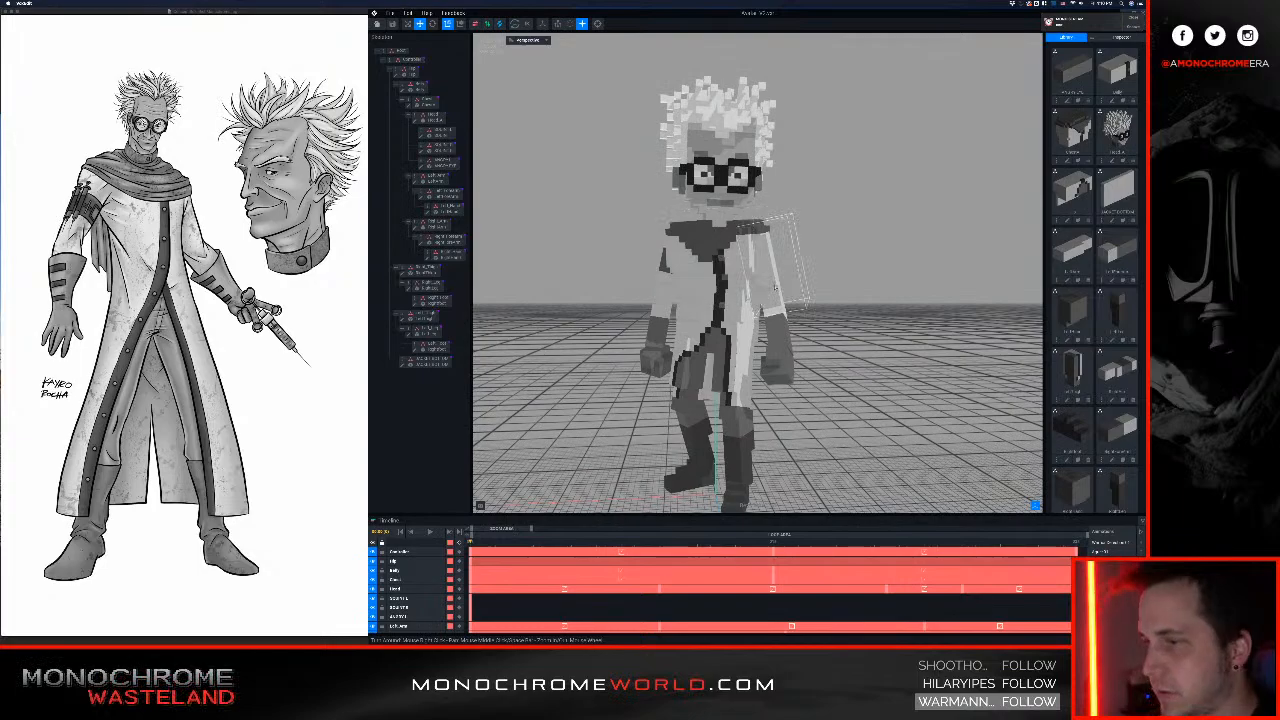
right_click_drag(736, 299, 788, 340)
middle_click_drag(690, 196, 694, 262)
mouse_move(660, 226)
right_mouse_down()
mouse_move(720, 224)
mouse_move(657, 242)
mouse_move(680, 232)
right_mouse_up()
middle_click_drag(680, 232, 868, 162)
scroll(664, 262, "down", 3)
right_click_drag(664, 262, 648, 268)
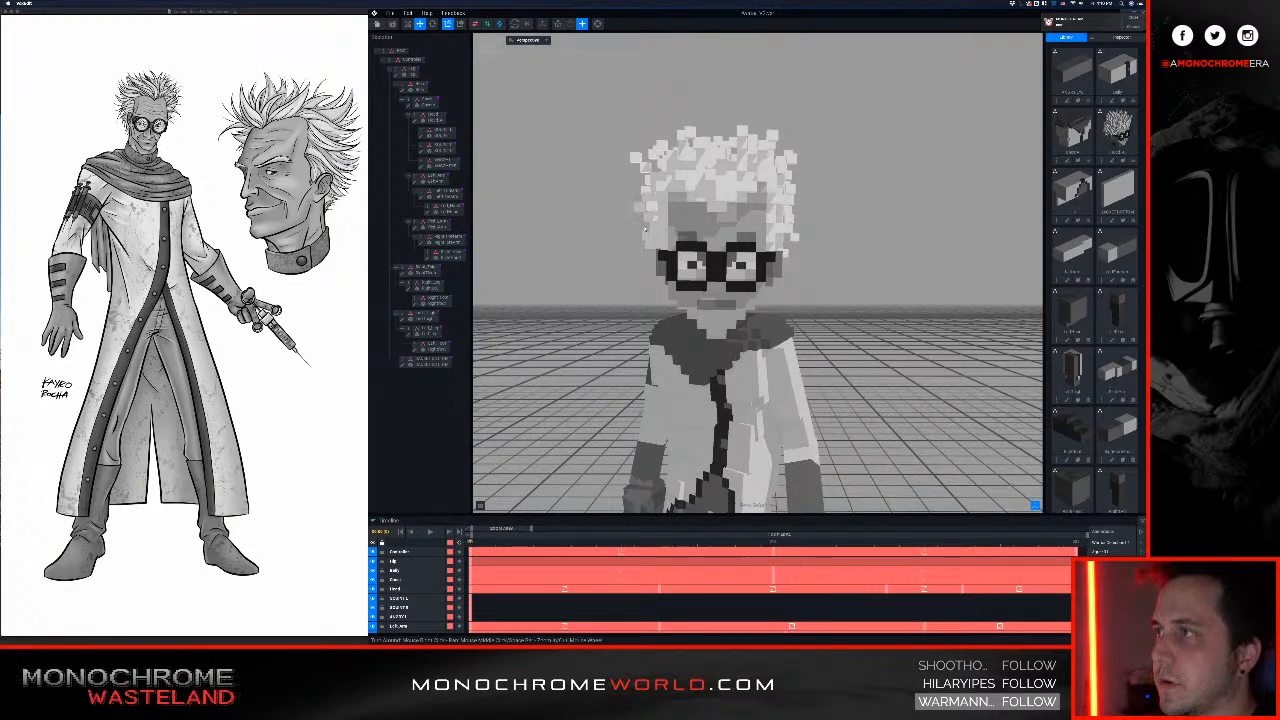
scroll(646, 231, "down", 2)
right_click_drag(680, 250, 671, 176)
scroll(640, 185, "down", 4)
scroll(671, 176, "up", 4)
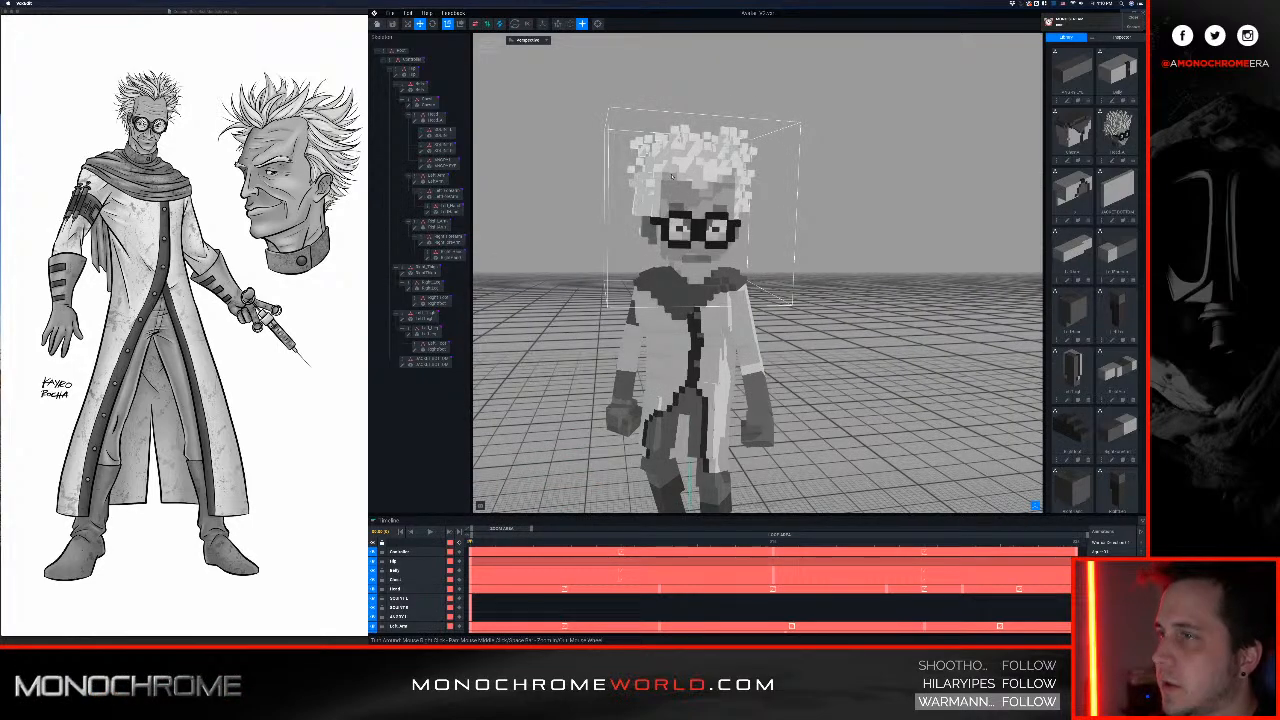
right_click_drag(672, 175, 681, 179)
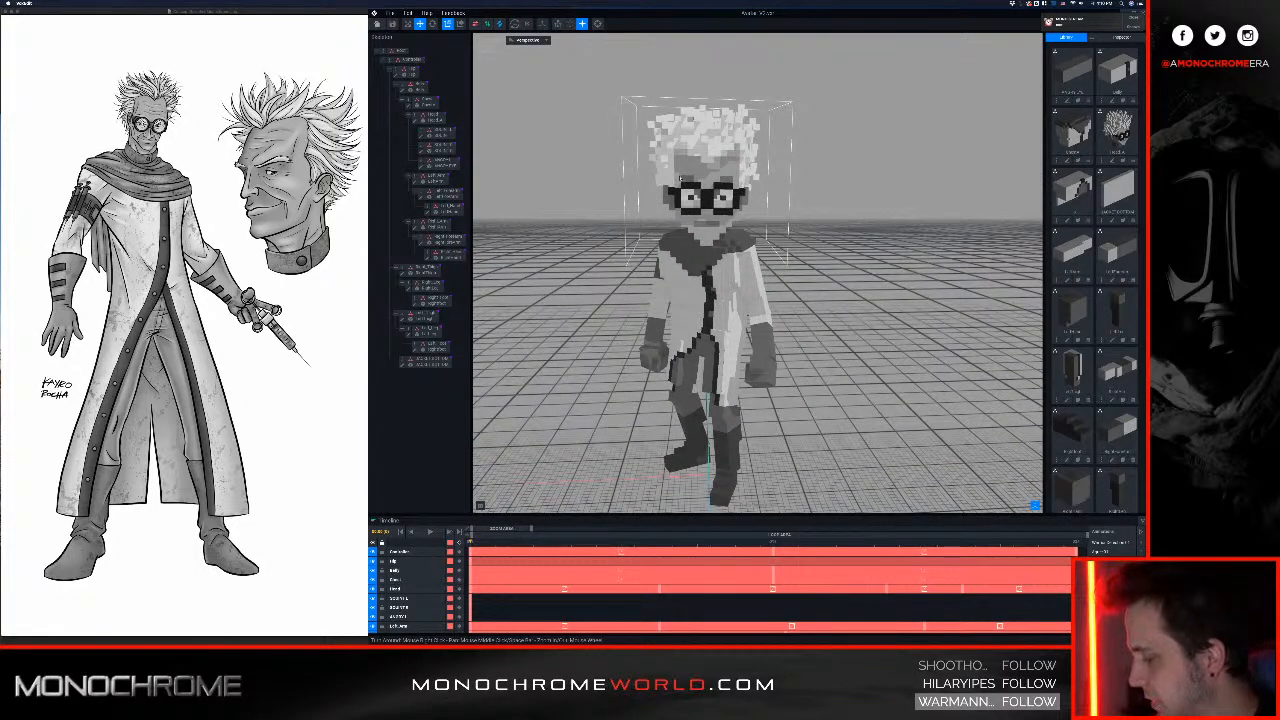
scroll(682, 178, "up", 5)
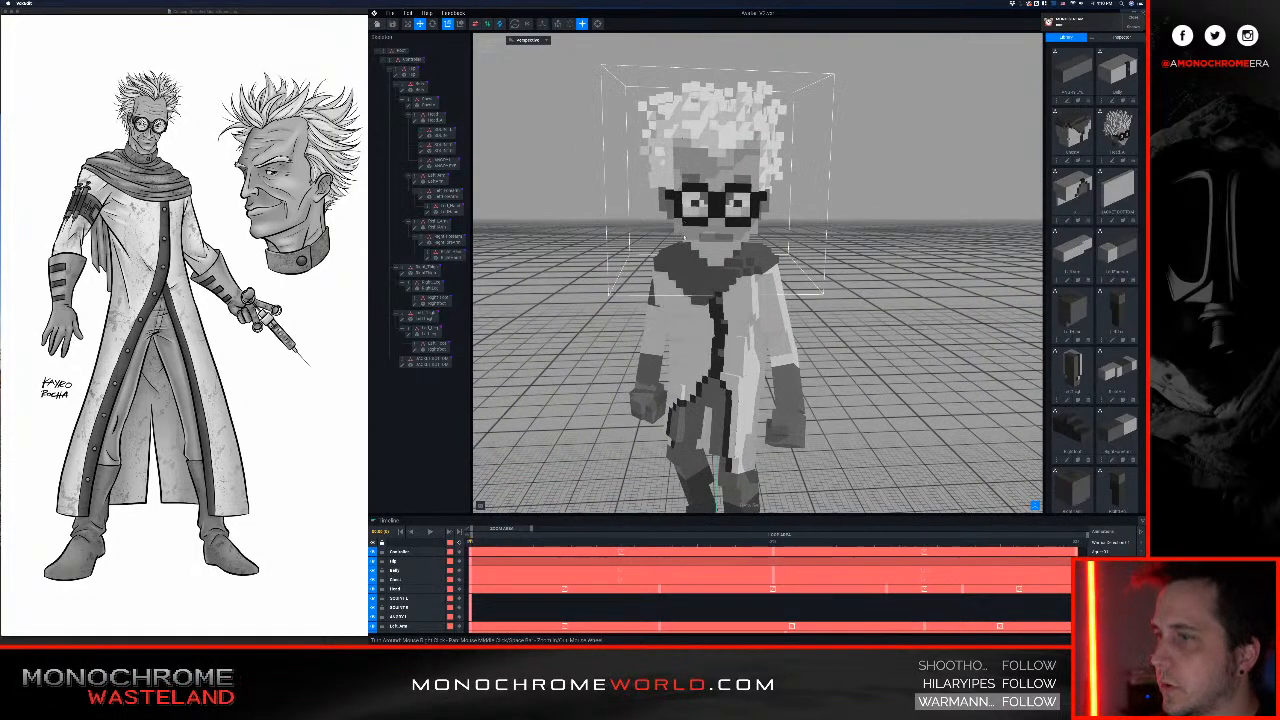
left_click(687, 249)
right_click_drag(687, 249, 690, 251)
scroll(695, 254, "down", 3)
middle_click_drag(695, 254, 699, 256)
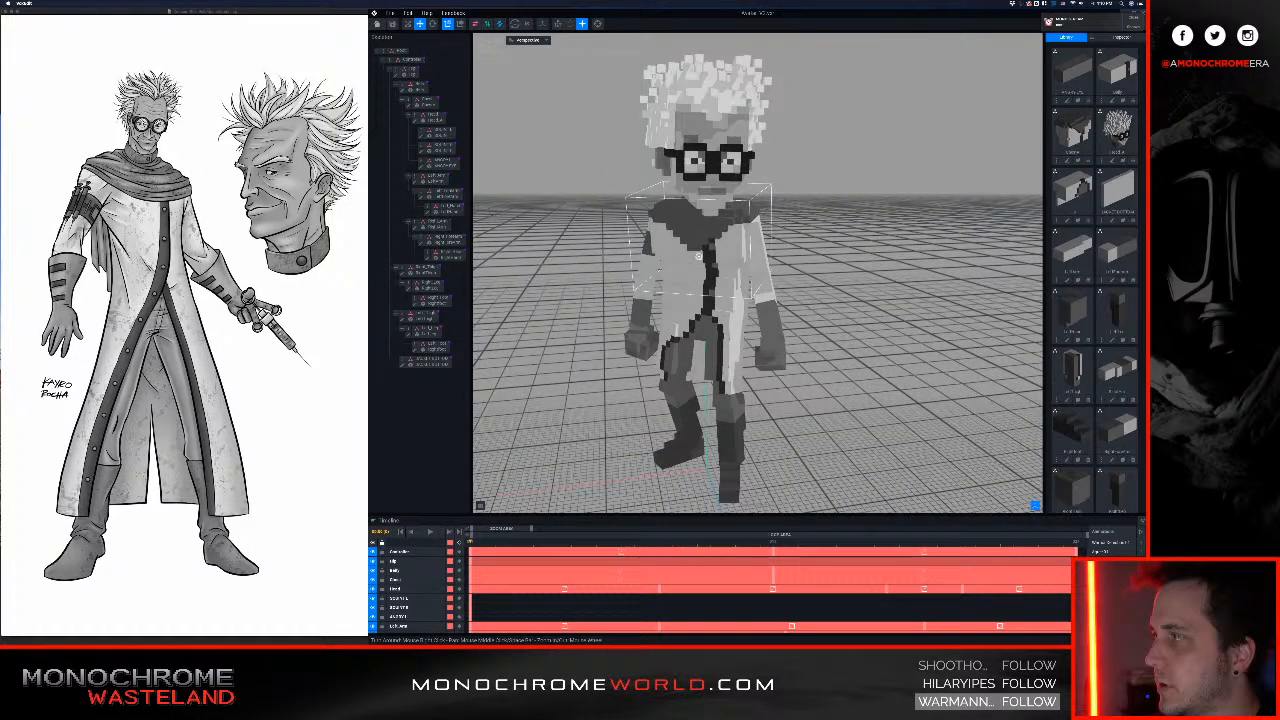
right_click_drag(698, 256, 624, 316)
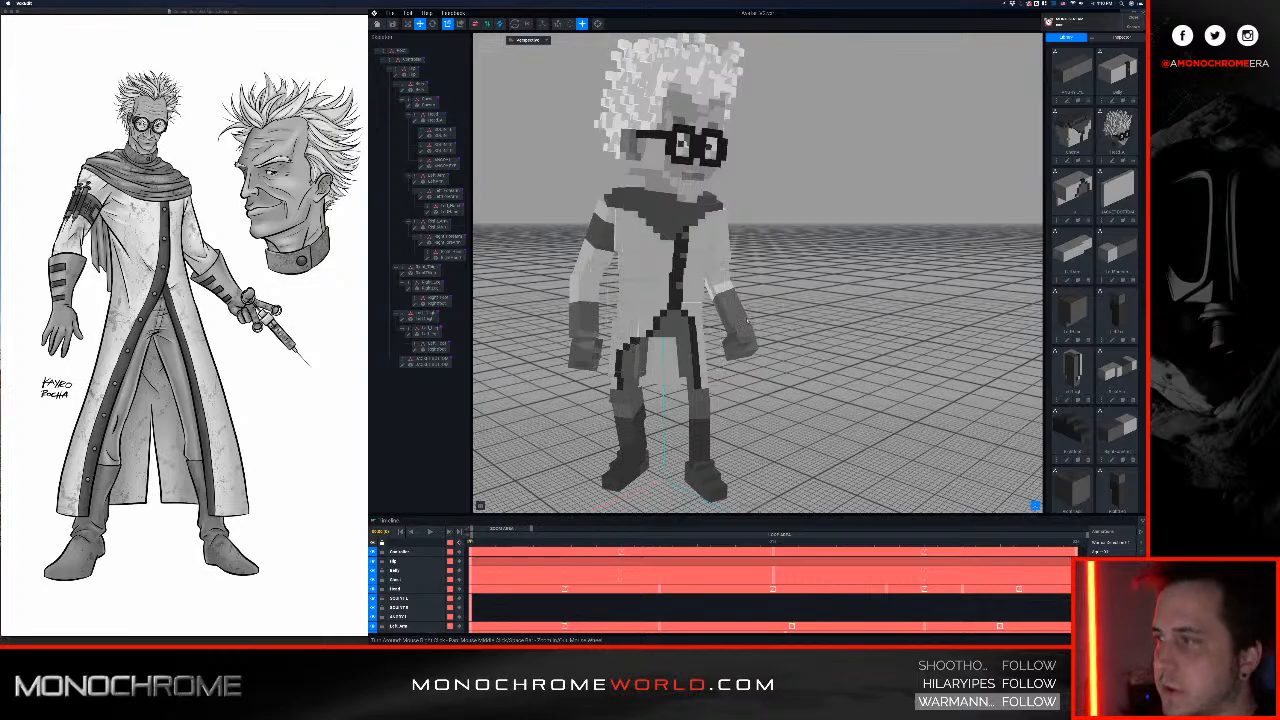
right_click_drag(743, 296, 738, 277)
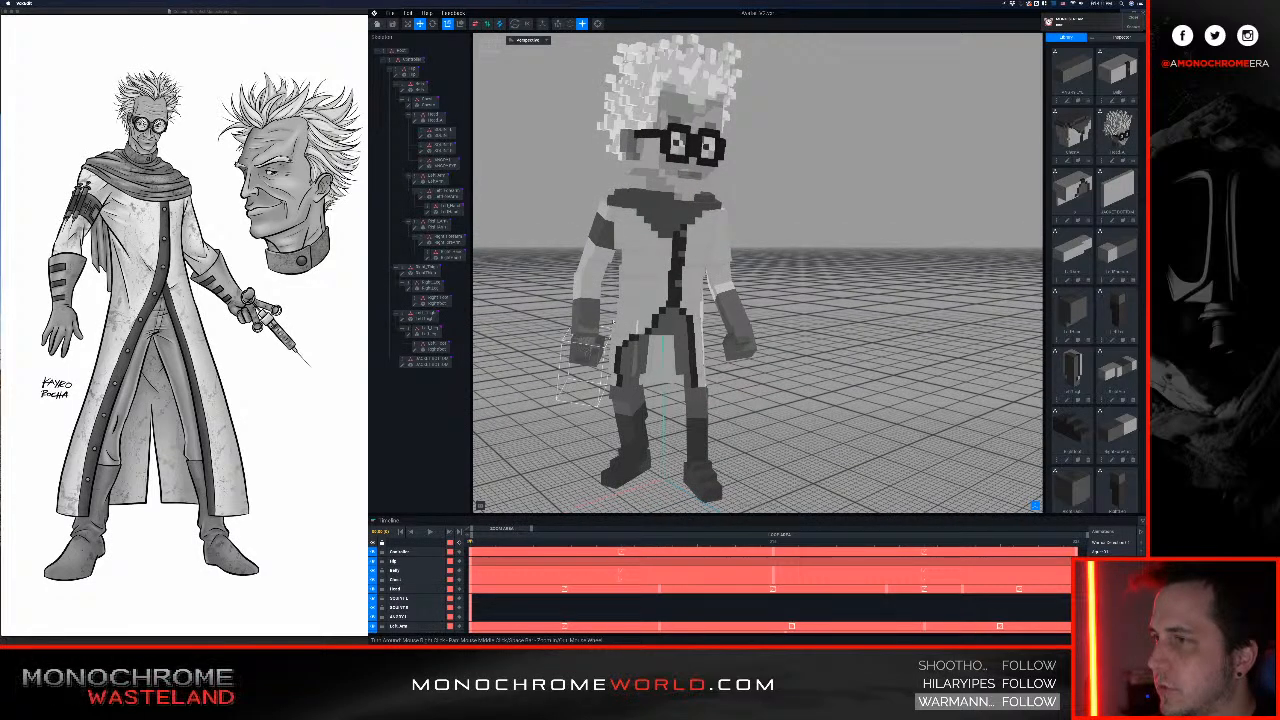
right_click_drag(598, 349, 515, 362)
right_click_drag(575, 290, 735, 300)
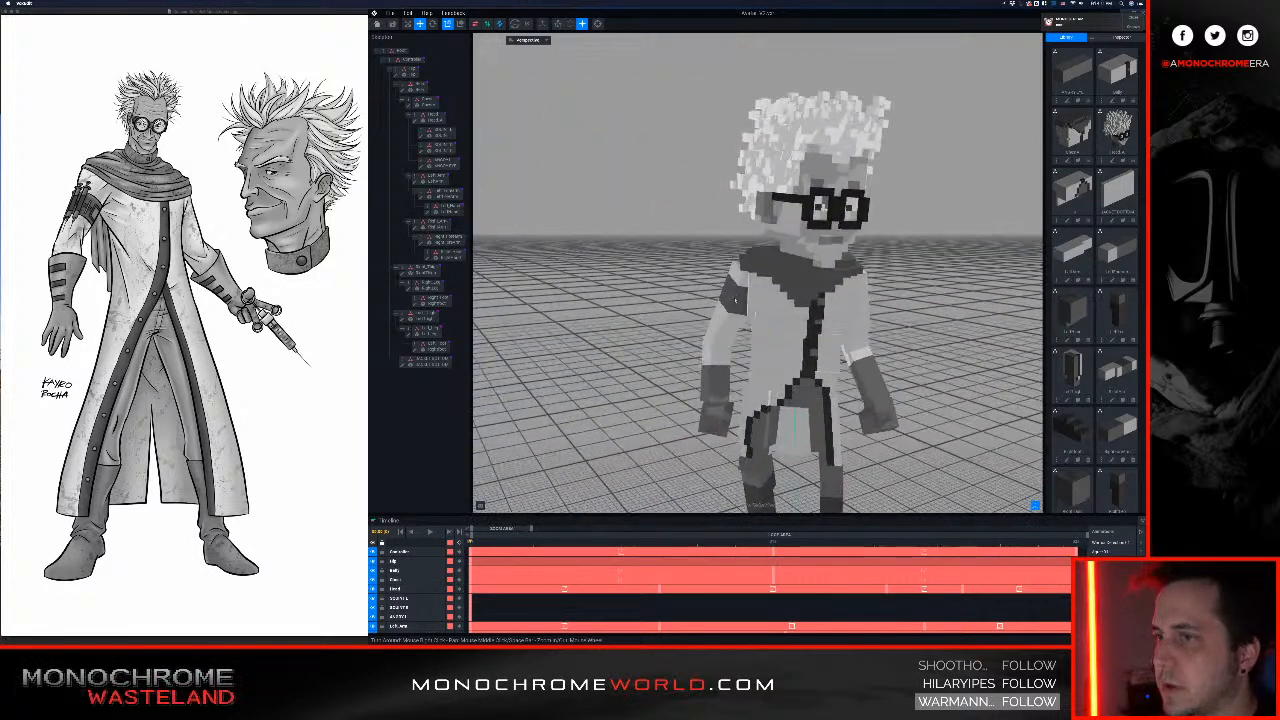
middle_click_drag(735, 300, 638, 276)
right_click_drag(638, 278, 636, 260)
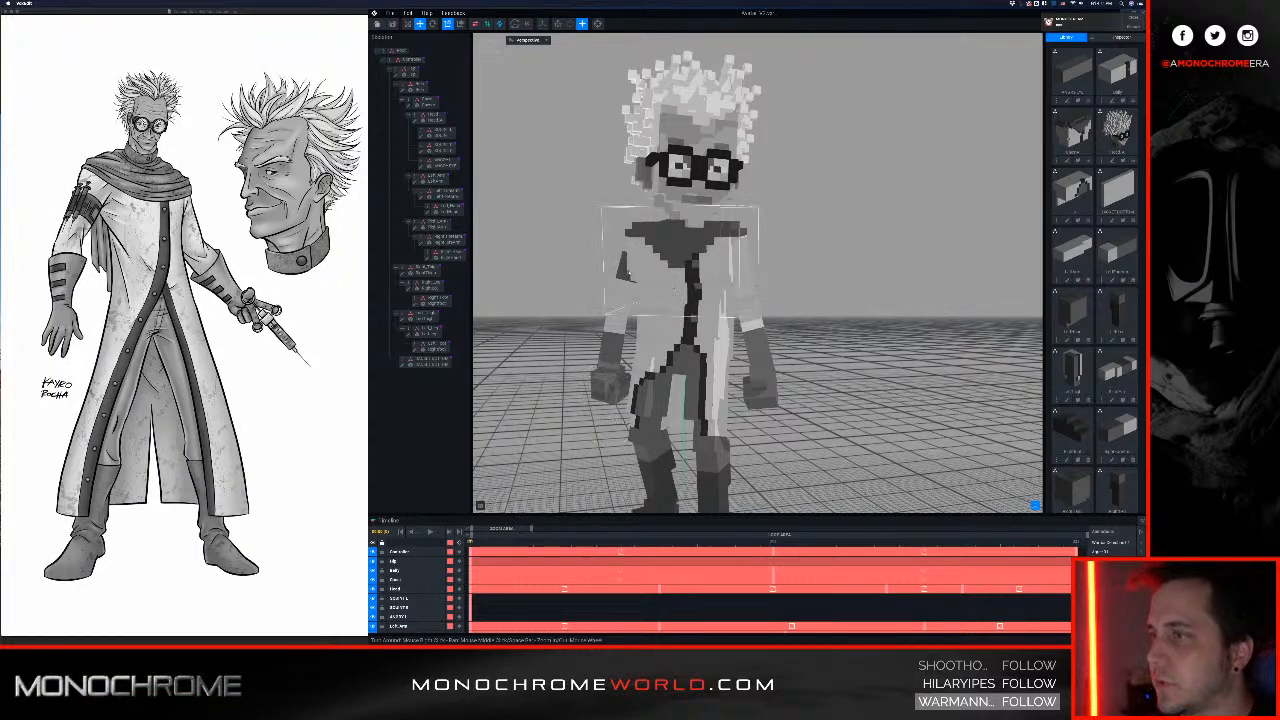
Step: Open the avatar's right upper arm for voxel editing and repaint its dark band in the sleeve's light gray
left_click(608, 258)
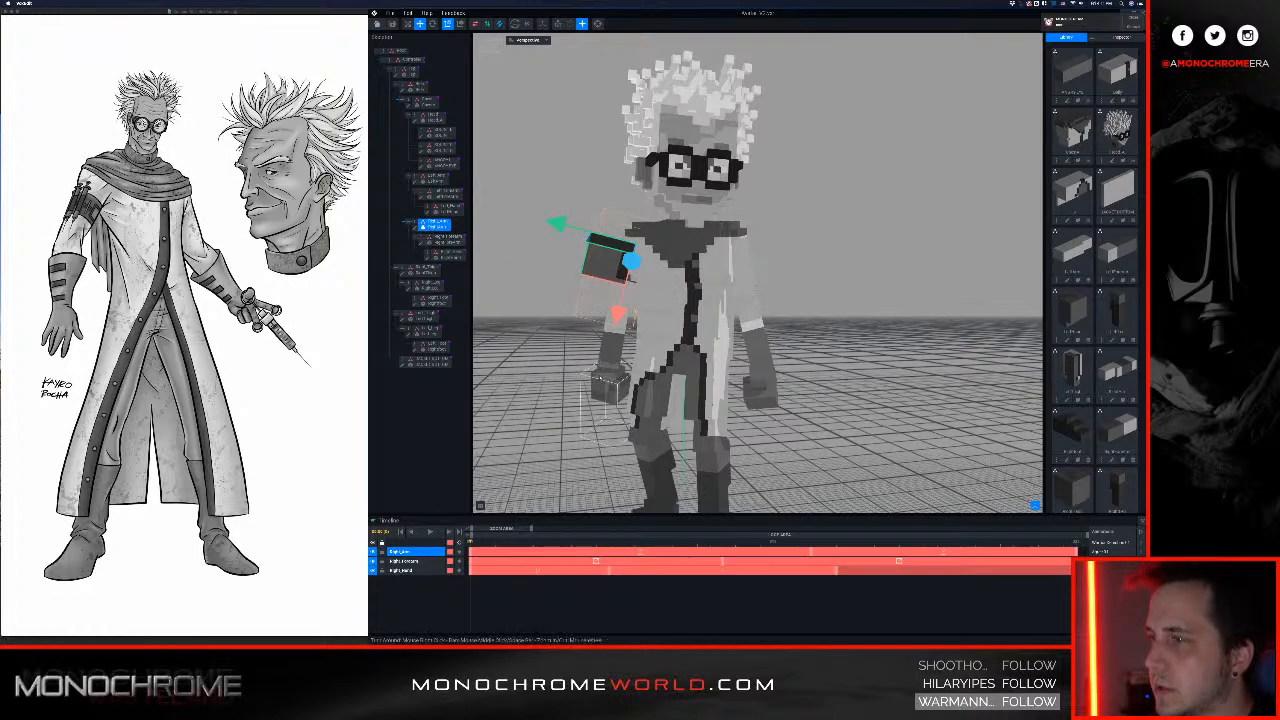
left_click(415, 228)
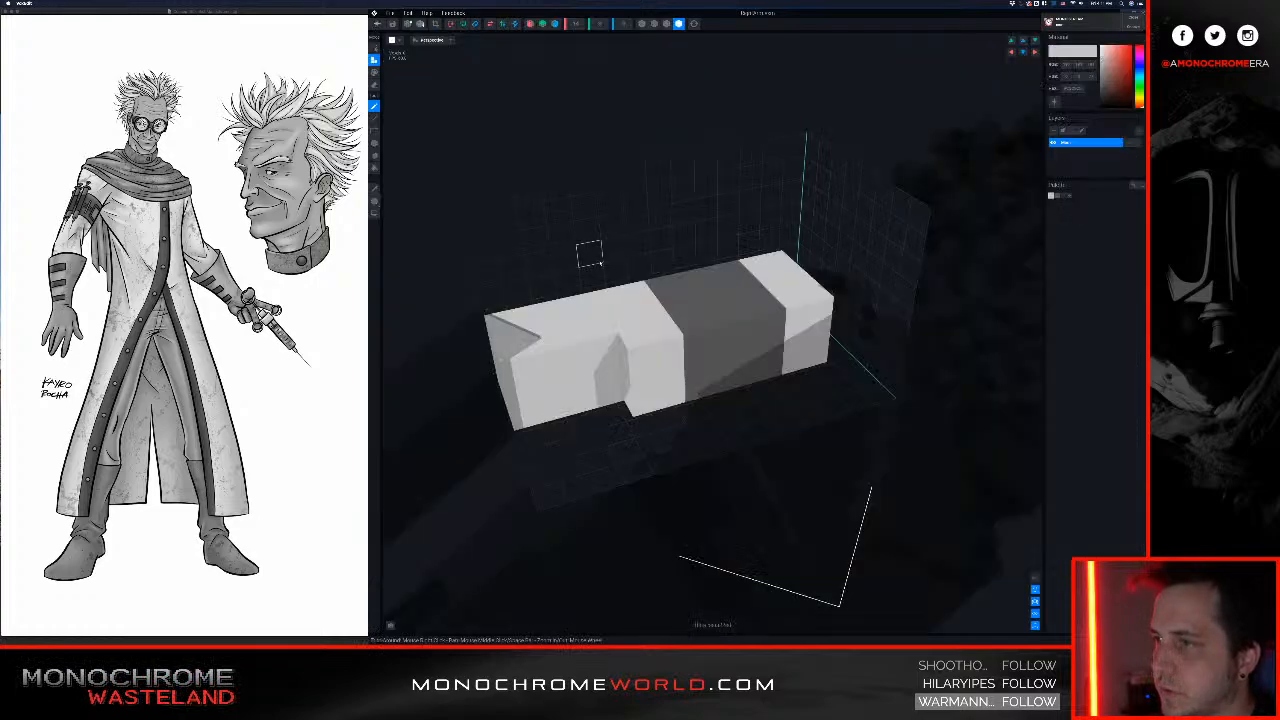
left_click(699, 303, "alt")
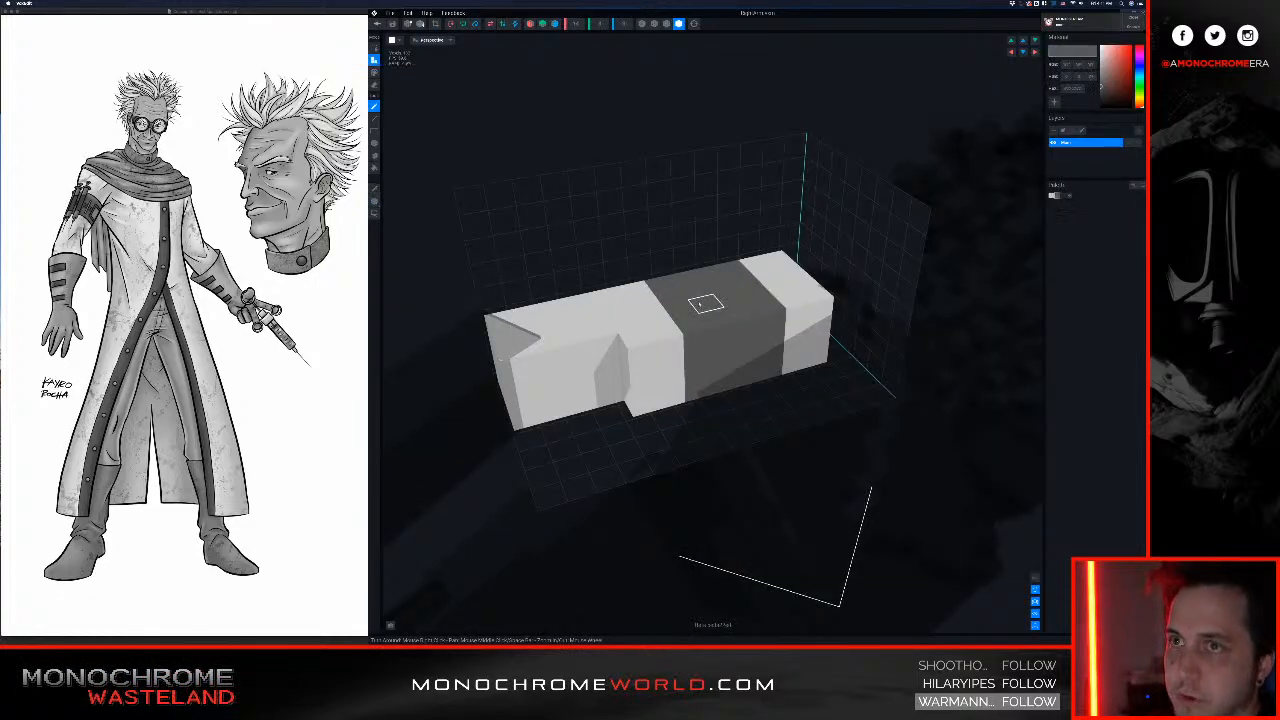
left_click(645, 320, "alt")
mouse_move(648, 300)
left_mouse_down()
mouse_move(750, 280)
mouse_move(668, 295)
mouse_move(735, 320)
mouse_move(745, 365)
mouse_move(775, 330)
left_mouse_up()
key("b")
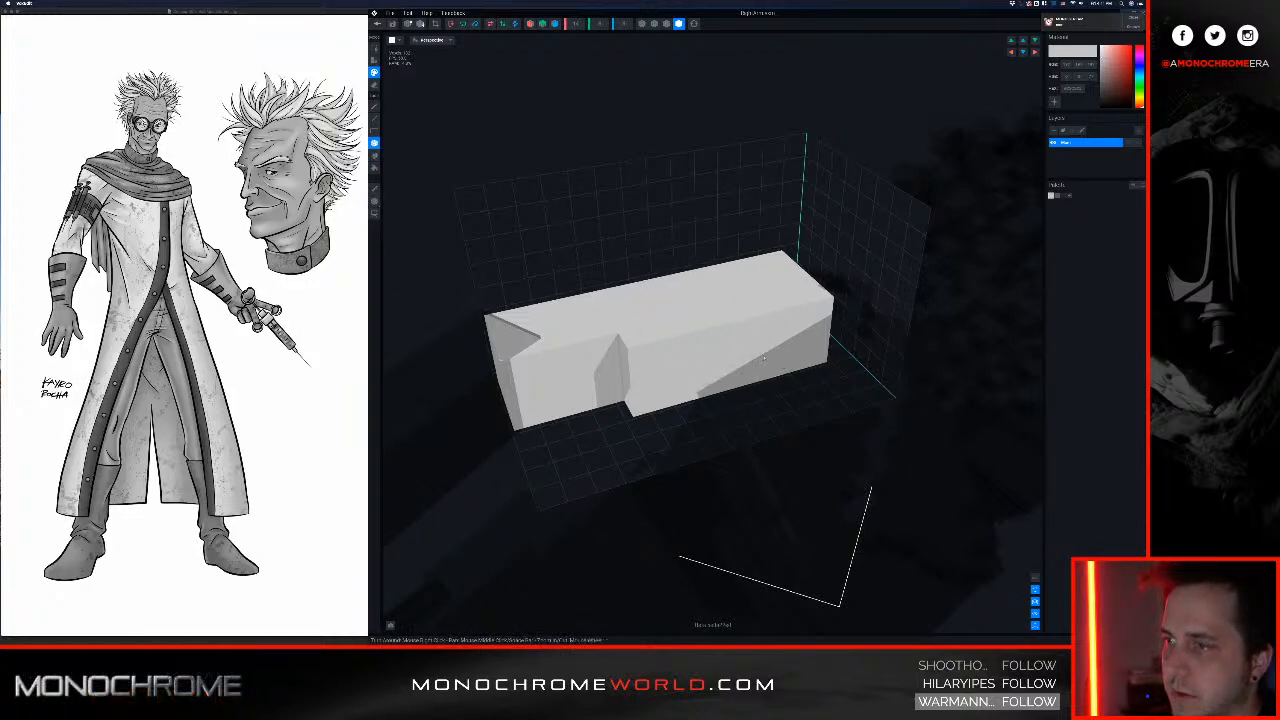
Step: Check the repainted right arm, save its changes and return to the avatar
mouse_move(620, 315)
right_mouse_down()
mouse_move(731, 339)
mouse_move(720, 429)
mouse_move(696, 432)
mouse_move(679, 407)
right_mouse_up()
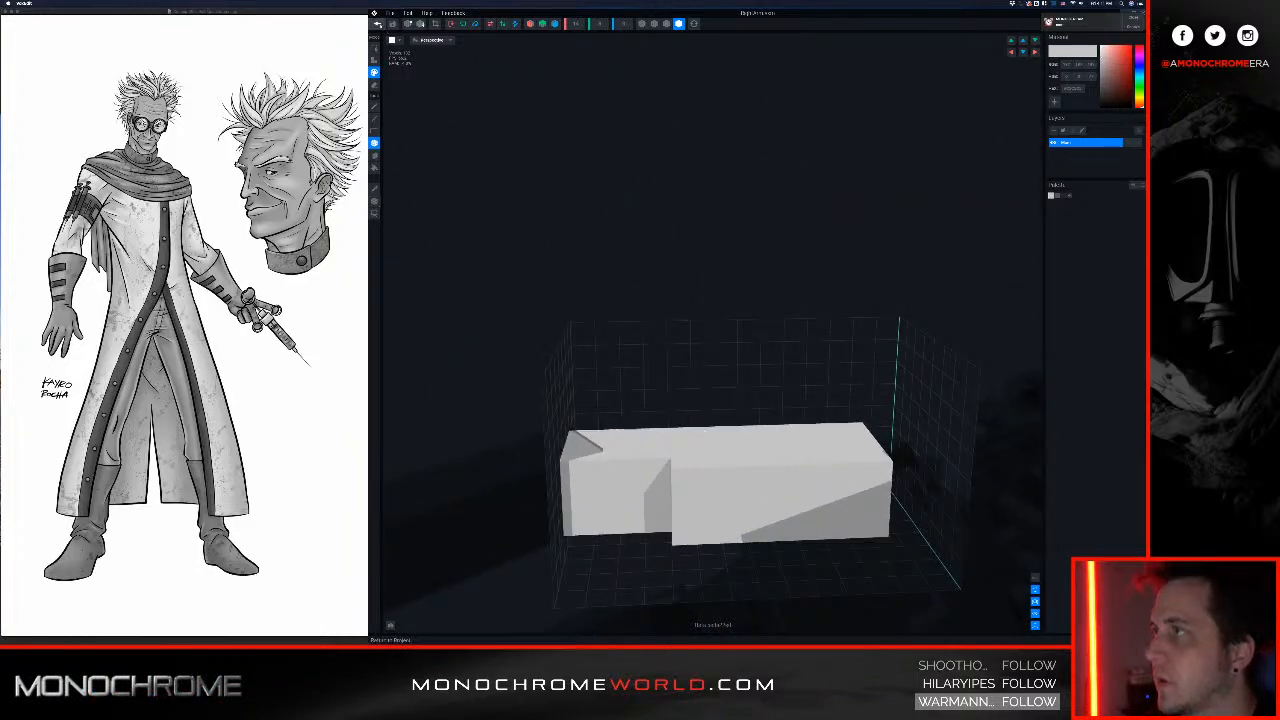
left_click(377, 23)
left_click(704, 192)
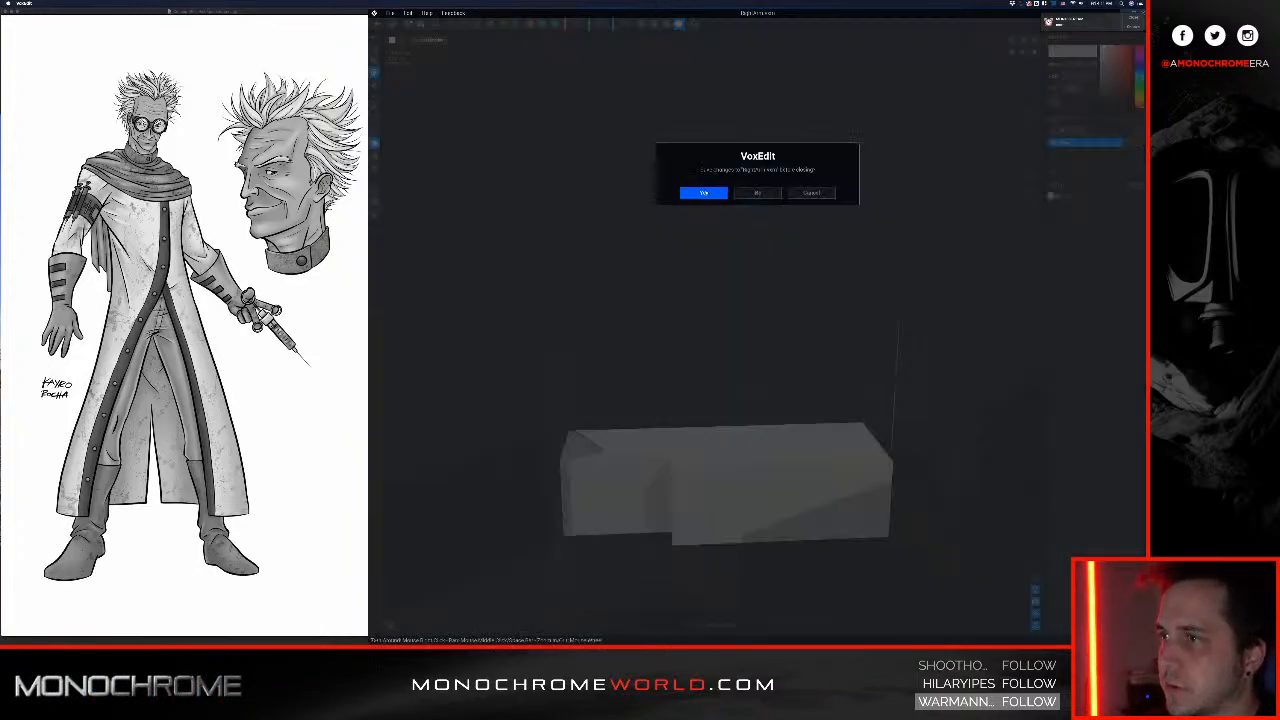
Step: Open the avatar's left upper arm for voxel editing and set the paint color to #575757
right_click_drag(757, 300, 740, 200)
scroll(740, 190, "up", 10)
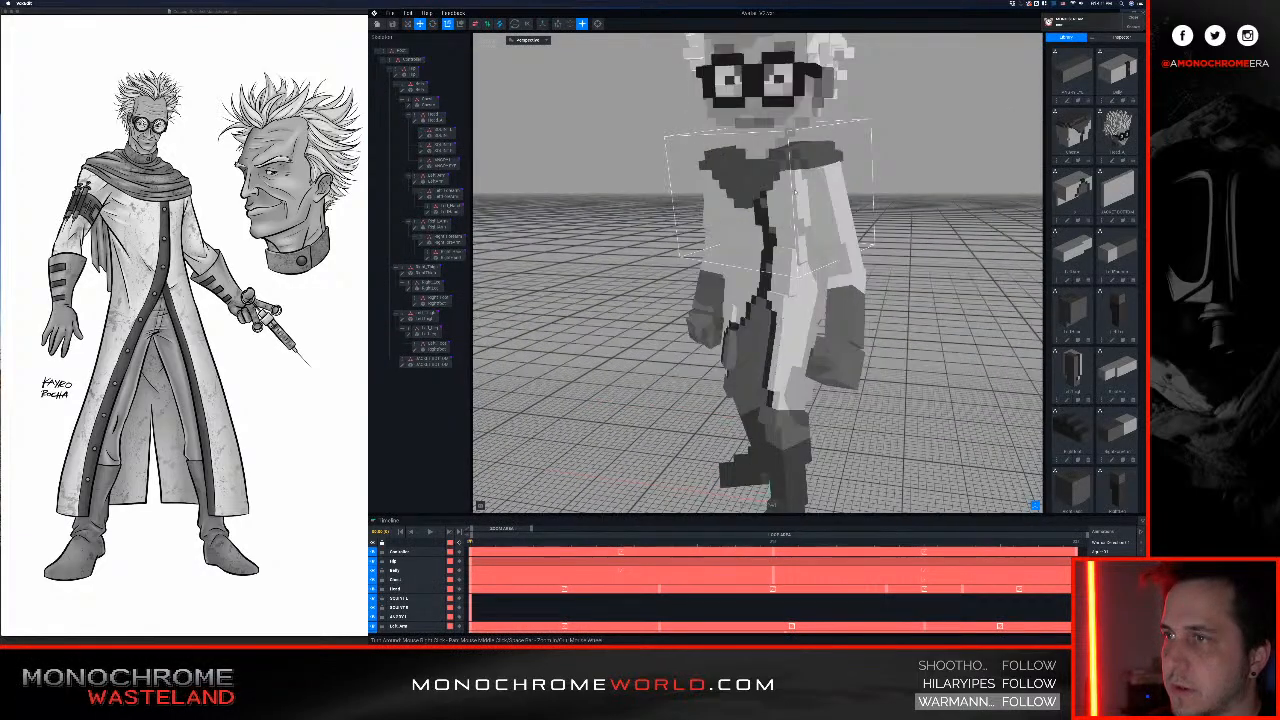
left_click(830, 157)
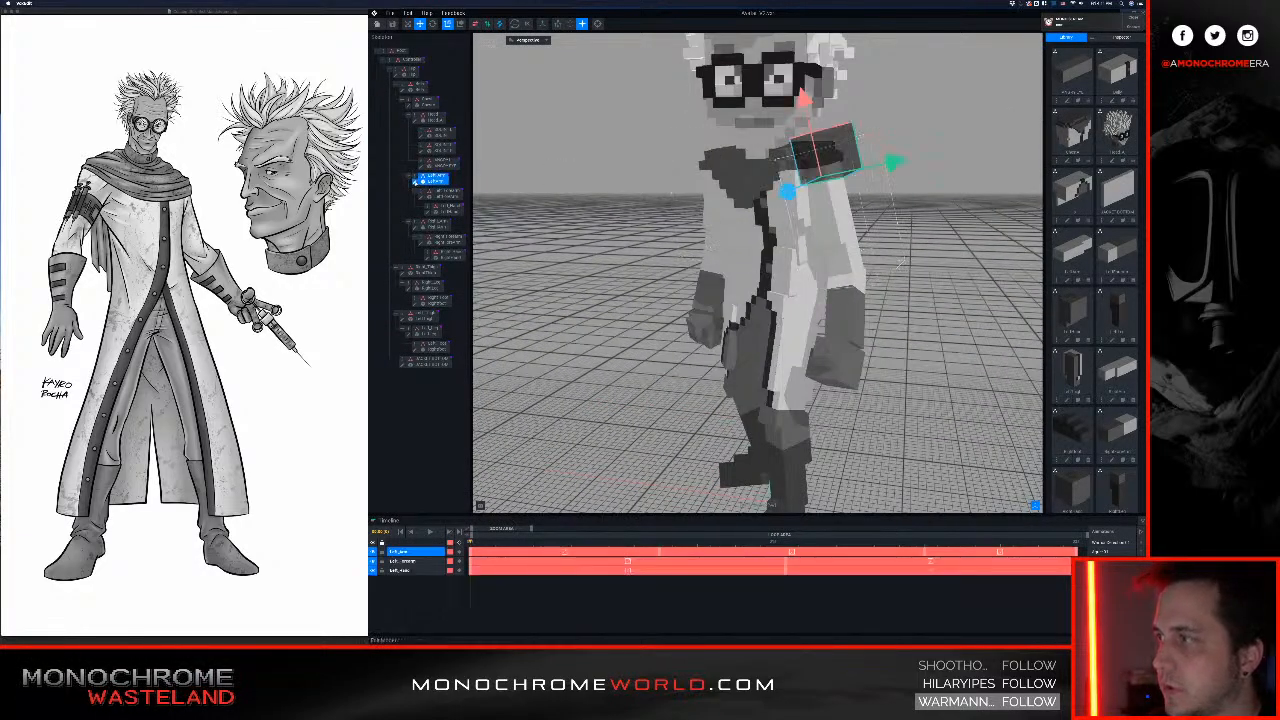
double_click(432, 179)
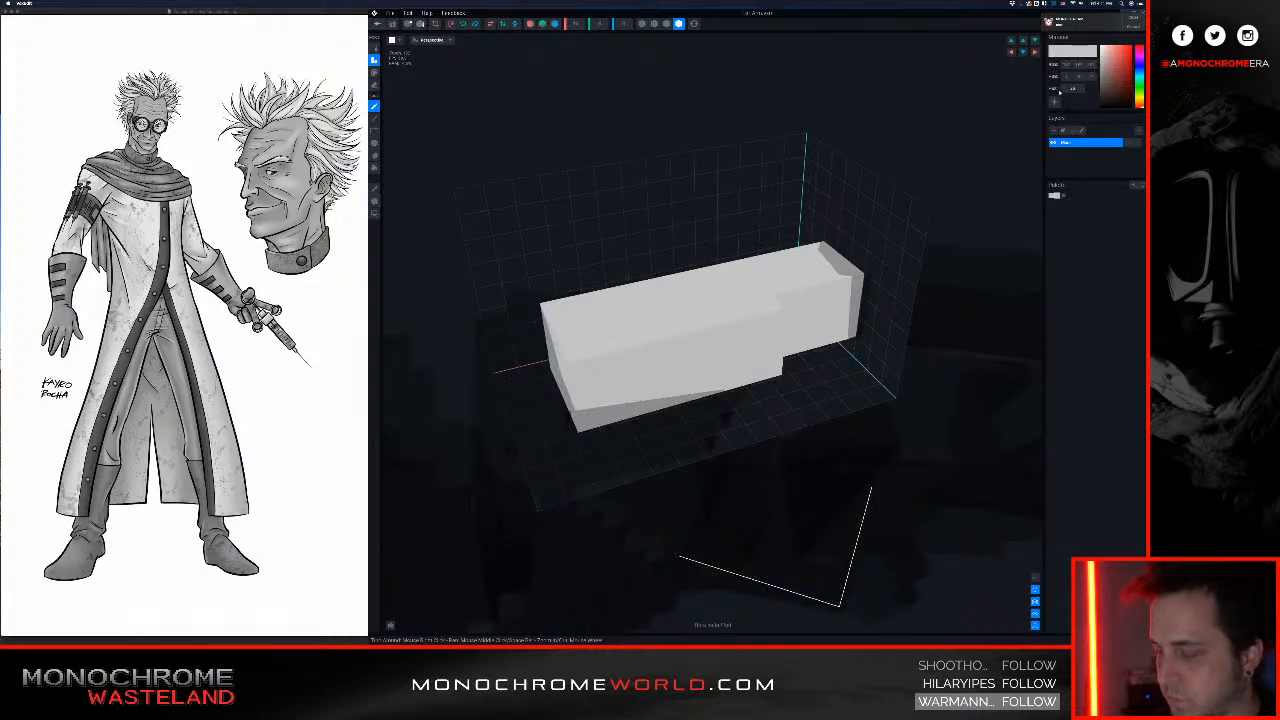
type("#575757")
key("Return")
key("p")
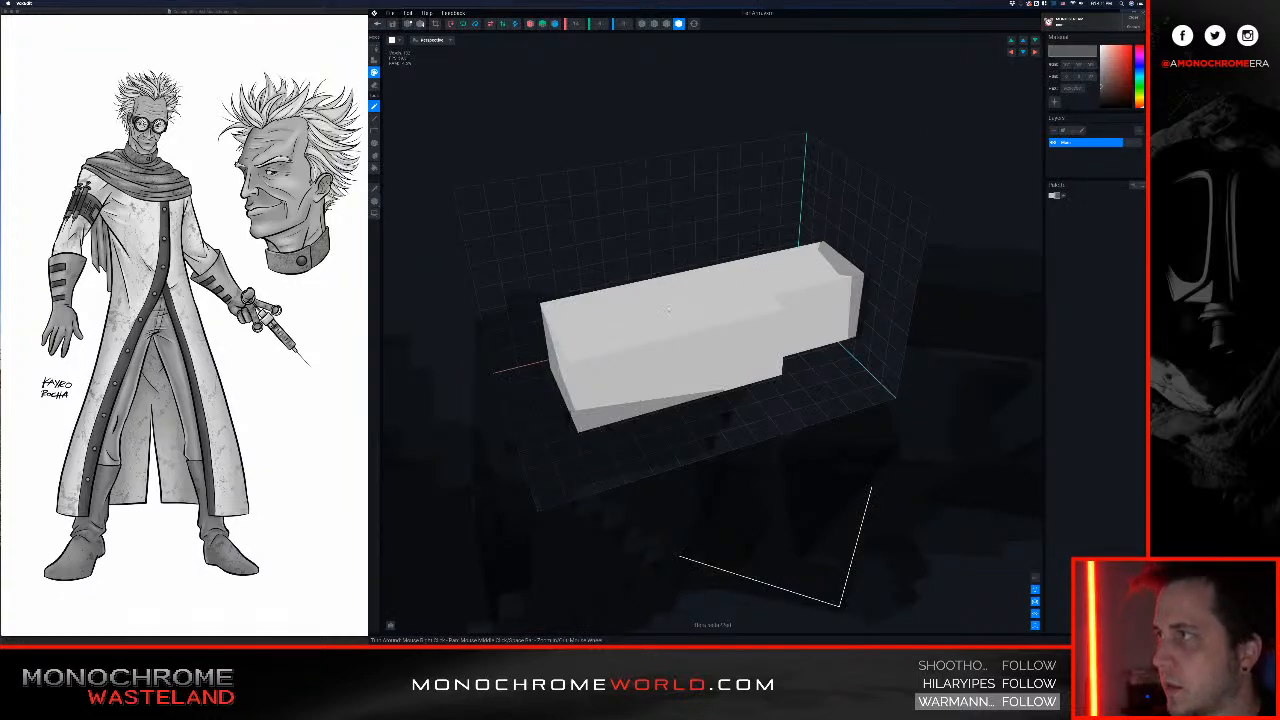
Step: Paint a dark gray band around all sides of the left upper arm
key("e")
mouse_move(663, 308)
right_mouse_down()
mouse_move(650, 300)
mouse_move(662, 326)
right_mouse_up()
left_click_drag(608, 258, 706, 337)
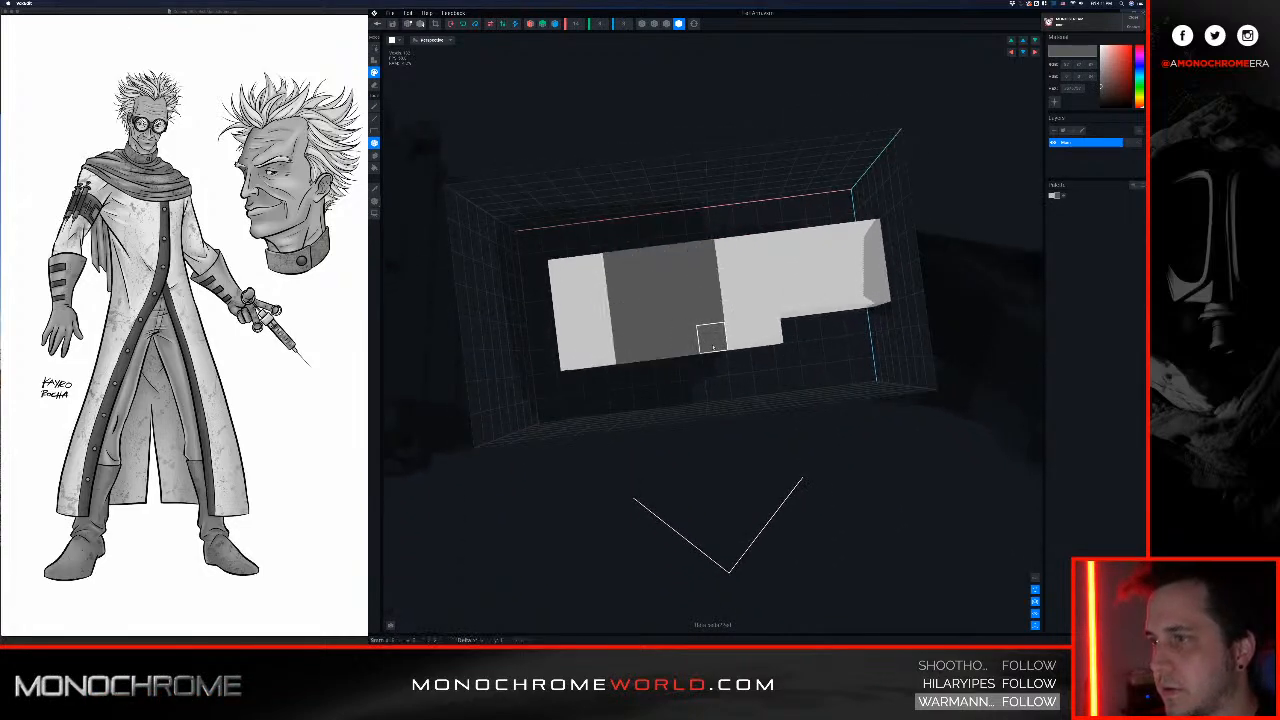
right_click_drag(706, 337, 692, 318)
left_click_drag(634, 376, 722, 418)
right_click_drag(722, 418, 711, 395)
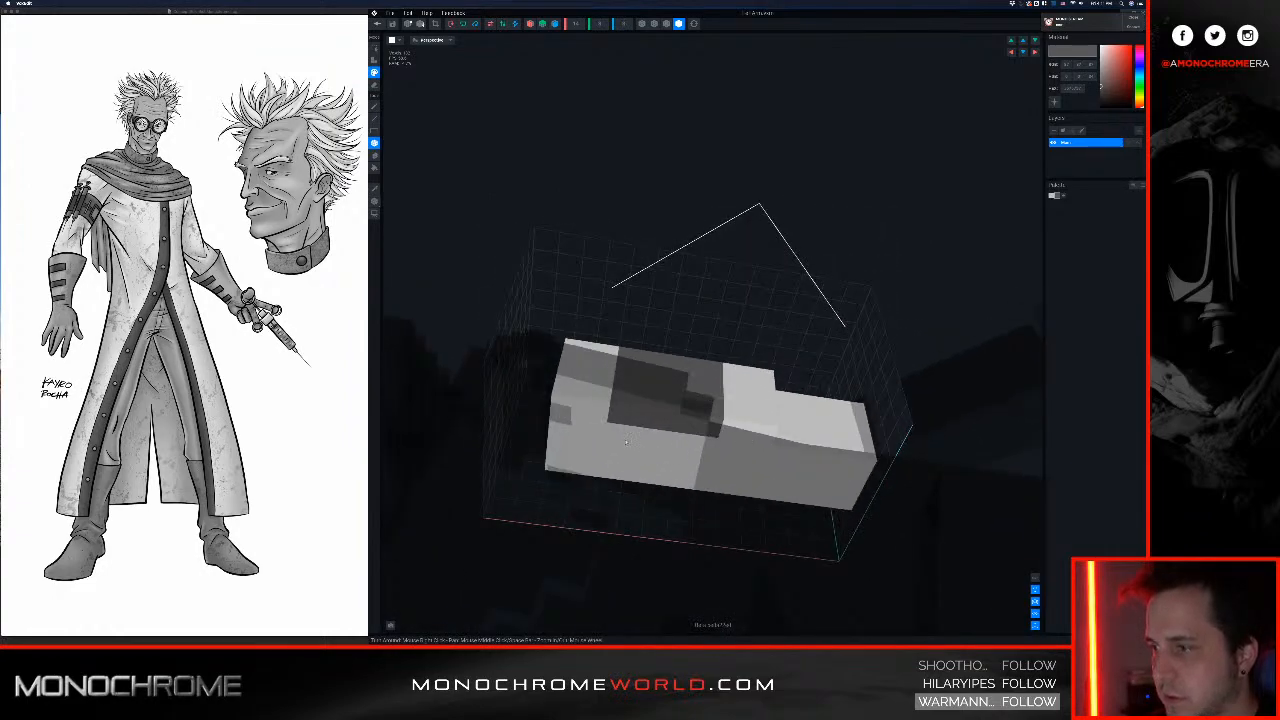
left_click_drag(626, 442, 672, 462)
mouse_move(672, 462)
right_mouse_down()
mouse_move(686, 466)
mouse_move(657, 462)
mouse_move(714, 474)
mouse_move(740, 500)
mouse_move(751, 495)
mouse_move(738, 468)
right_mouse_up()
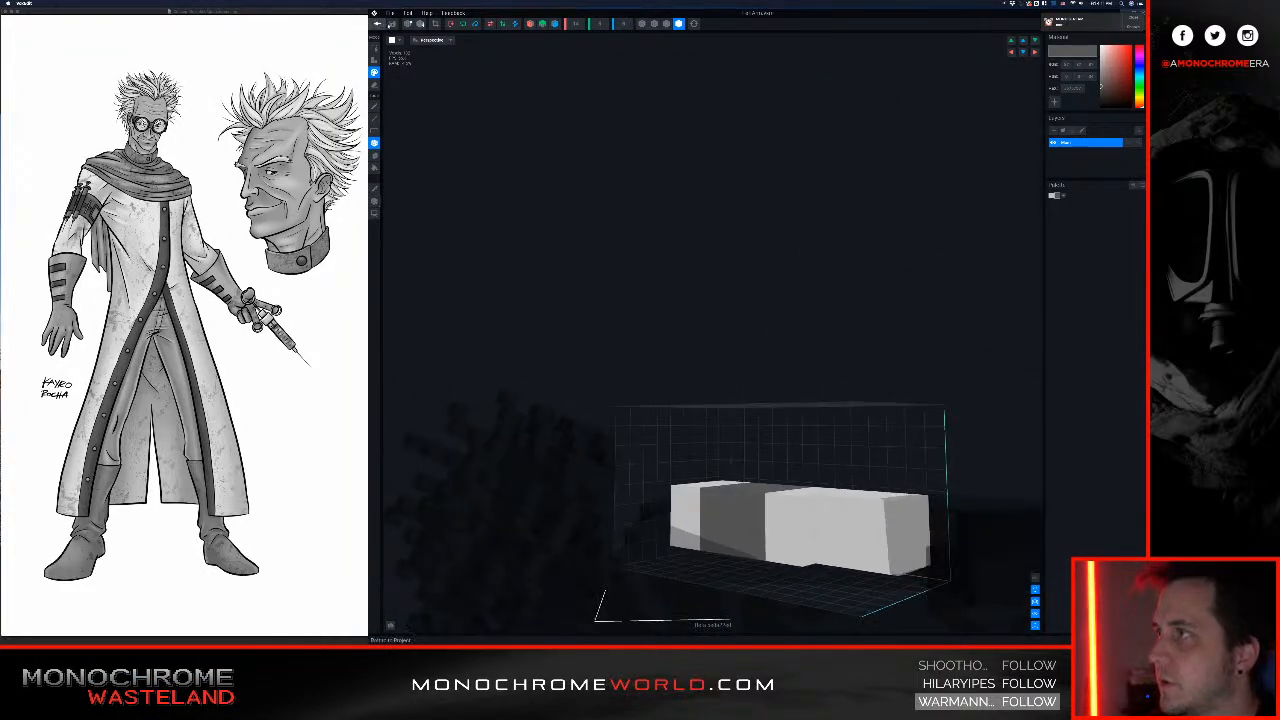
Step: Save the left arm's changes, return to the avatar and check the armband on the whole figure
left_click(377, 23)
left_click(703, 192)
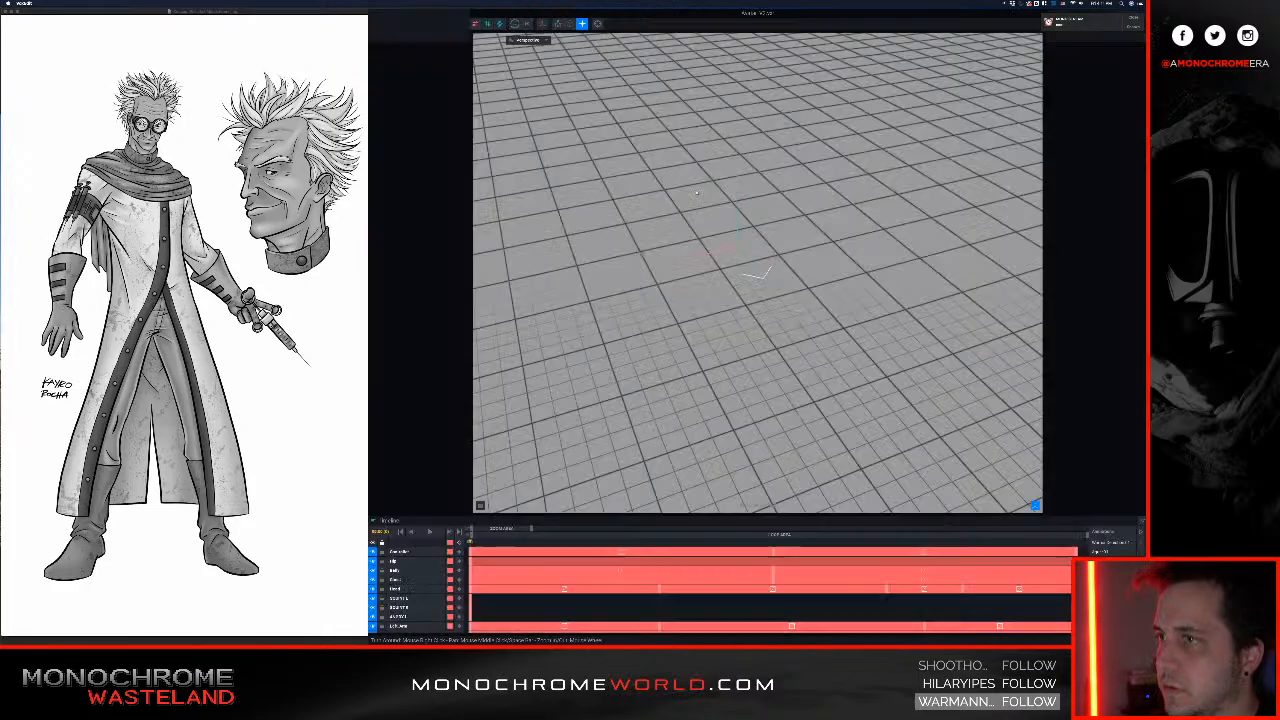
scroll(738, 183, "up", 5)
middle_click_drag(737, 150, 734, 193)
right_click_drag(734, 193, 735, 165)
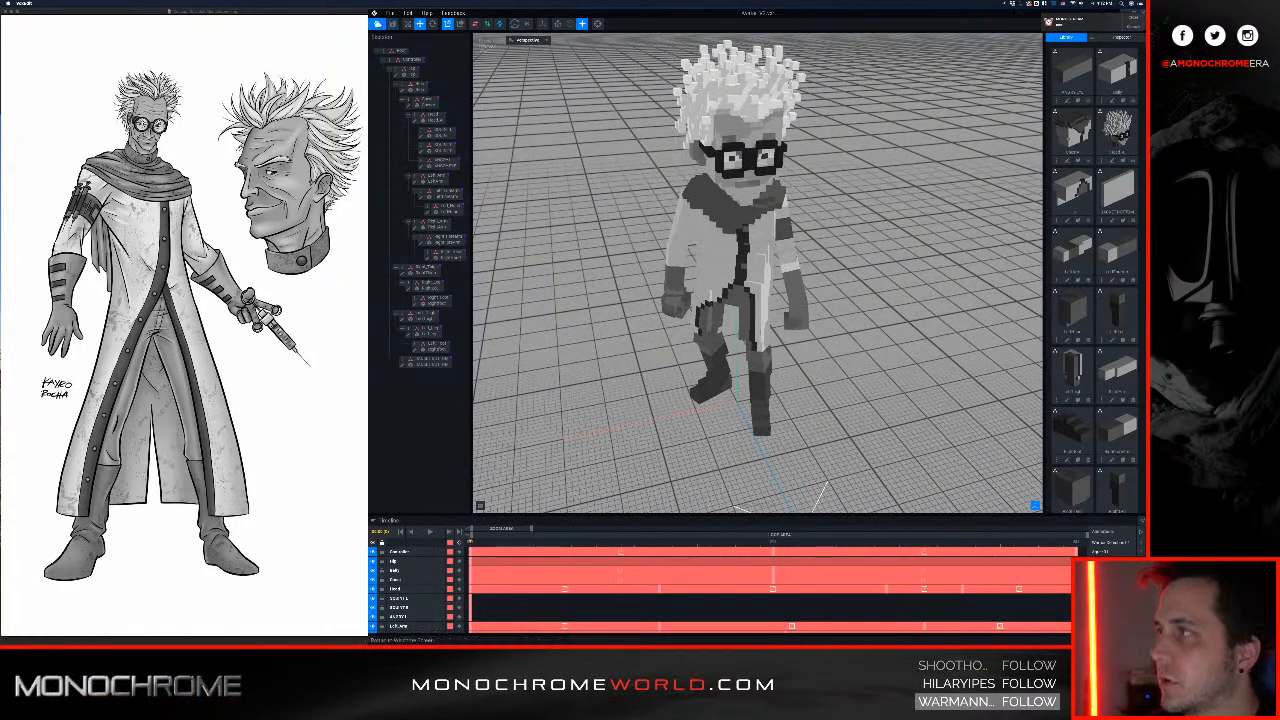
Step: Save and close the avatar, and open the recent SOLID-SYRINGE asset
left_click(377, 23)
left_click(703, 192)
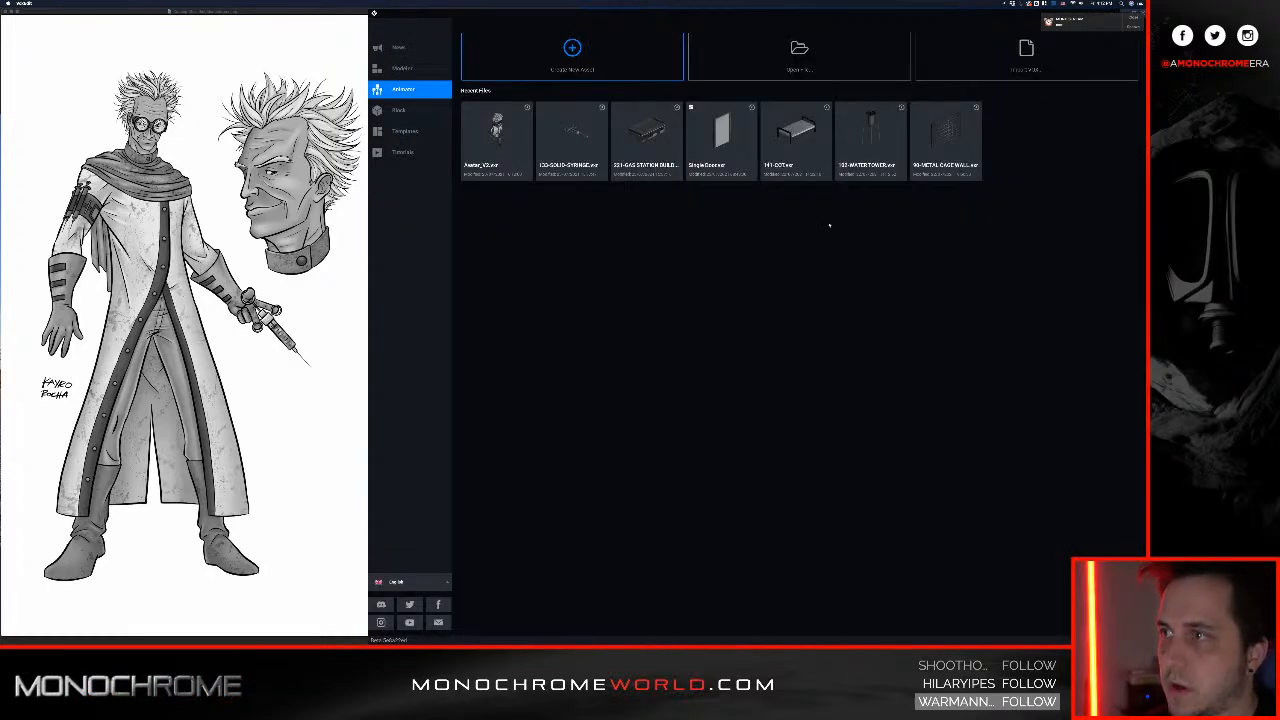
left_click(567, 131)
Step: Examine the syringe model's finger rings, striped barrel, plunger and needle from several angles
scroll(730, 229, "up", 6)
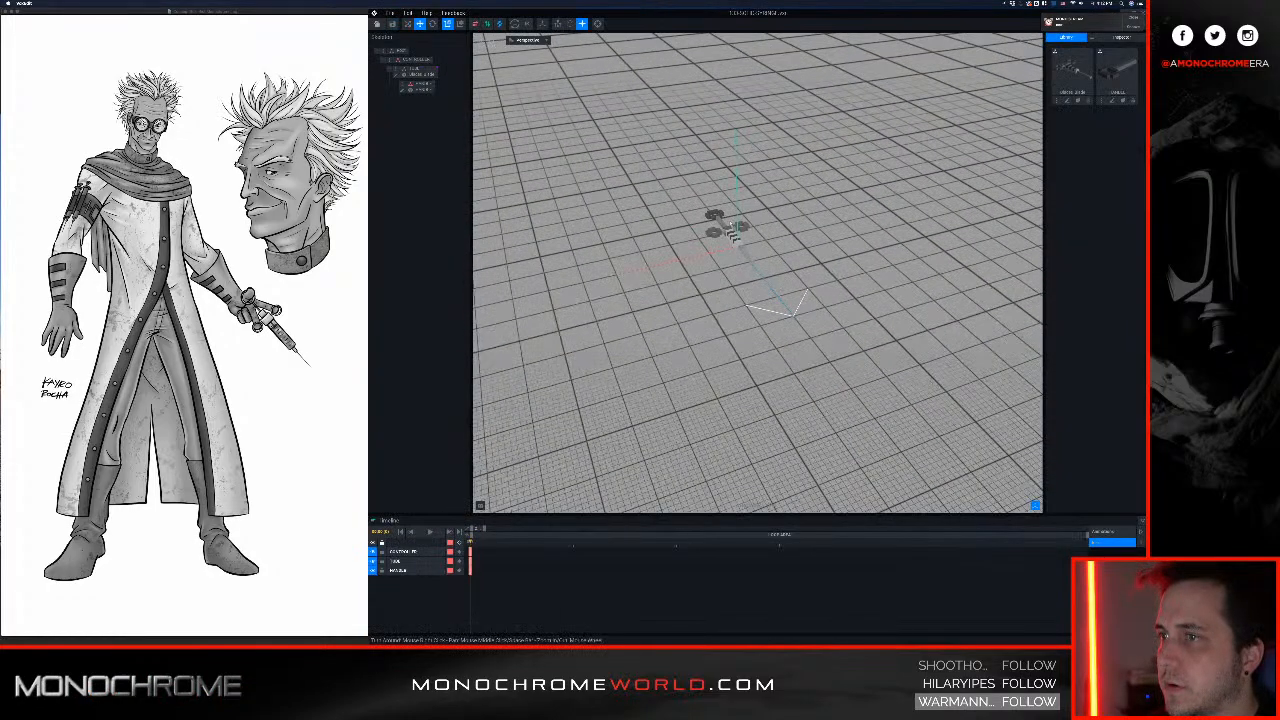
right_click_drag(730, 229, 689, 220)
scroll(735, 235, "up", 4)
middle_click_drag(660, 226, 713, 225)
right_click_drag(713, 225, 757, 213)
scroll(757, 213, "down", 3)
middle_click_drag(757, 213, 683, 213)
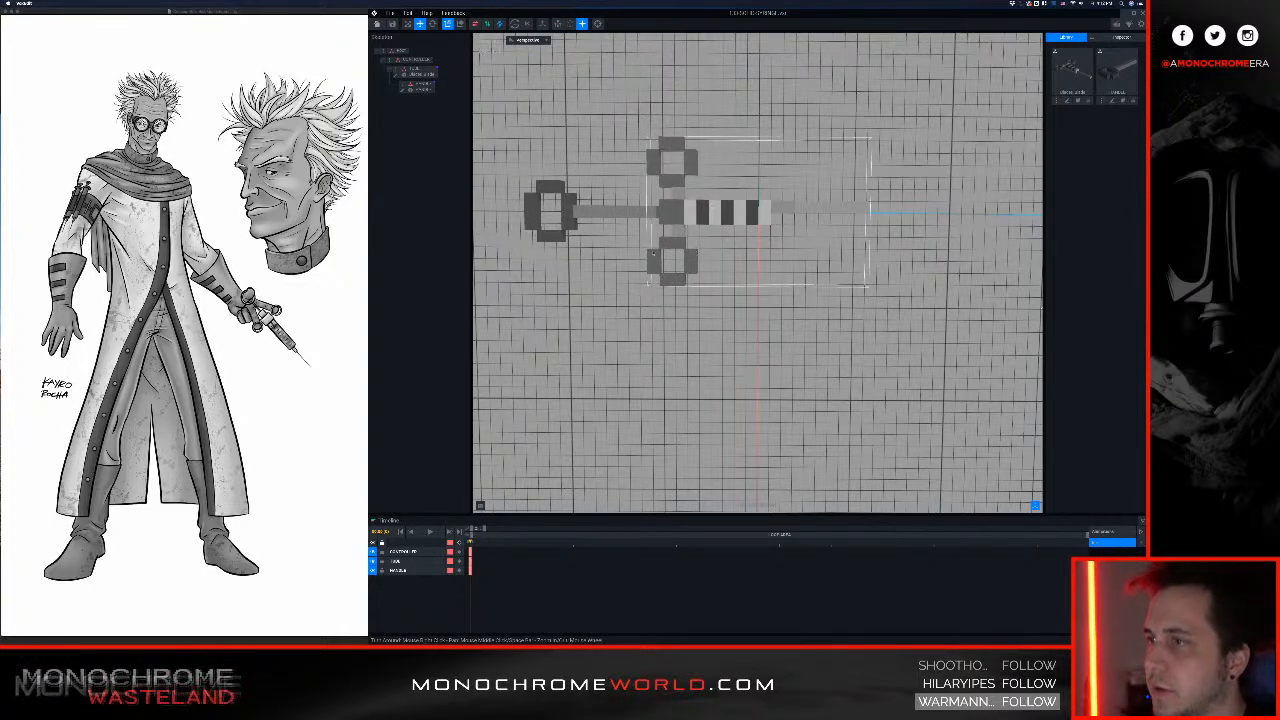
right_click_drag(697, 253, 677, 210)
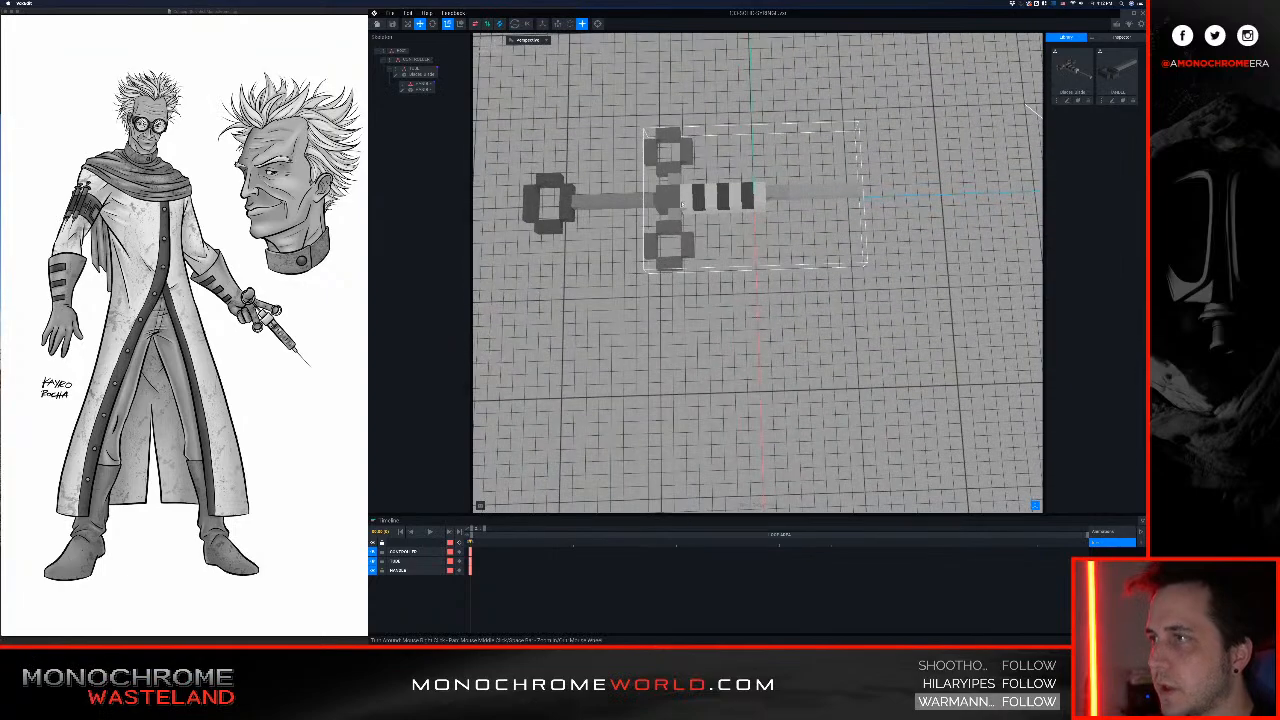
middle_click_drag(677, 210, 702, 248)
right_click_drag(706, 247, 707, 249)
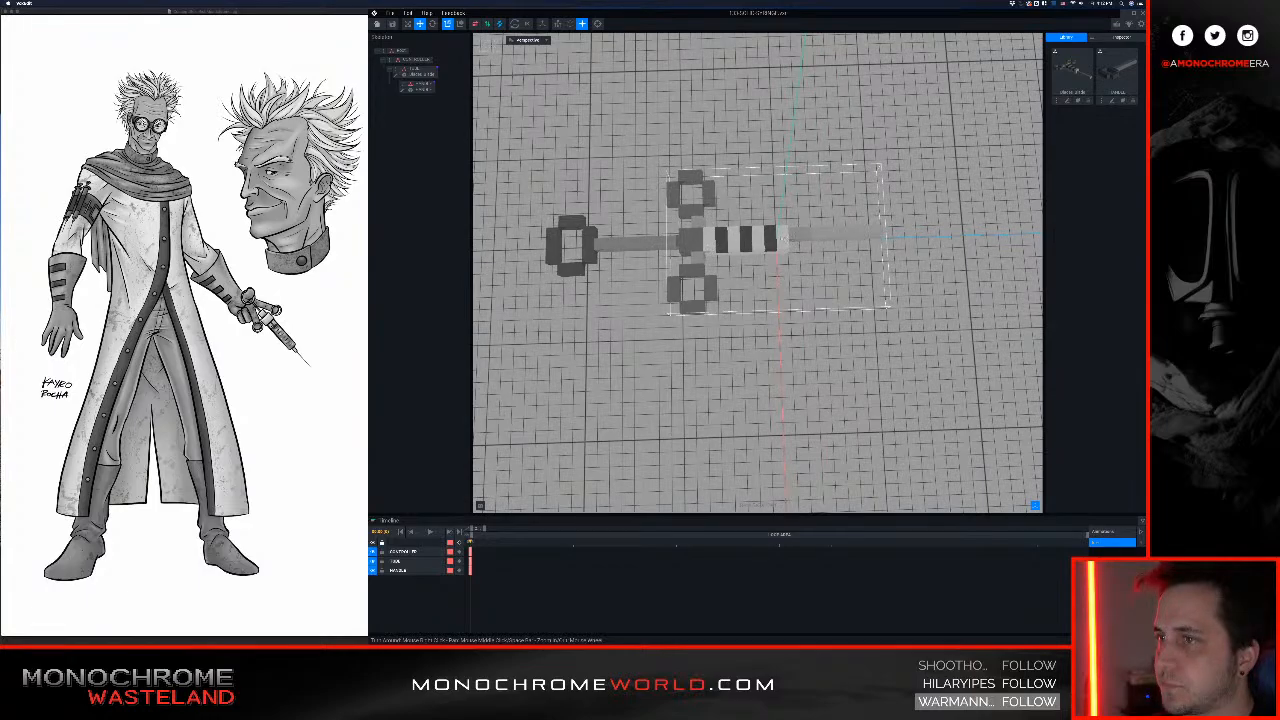
right_click_drag(722, 233, 740, 268)
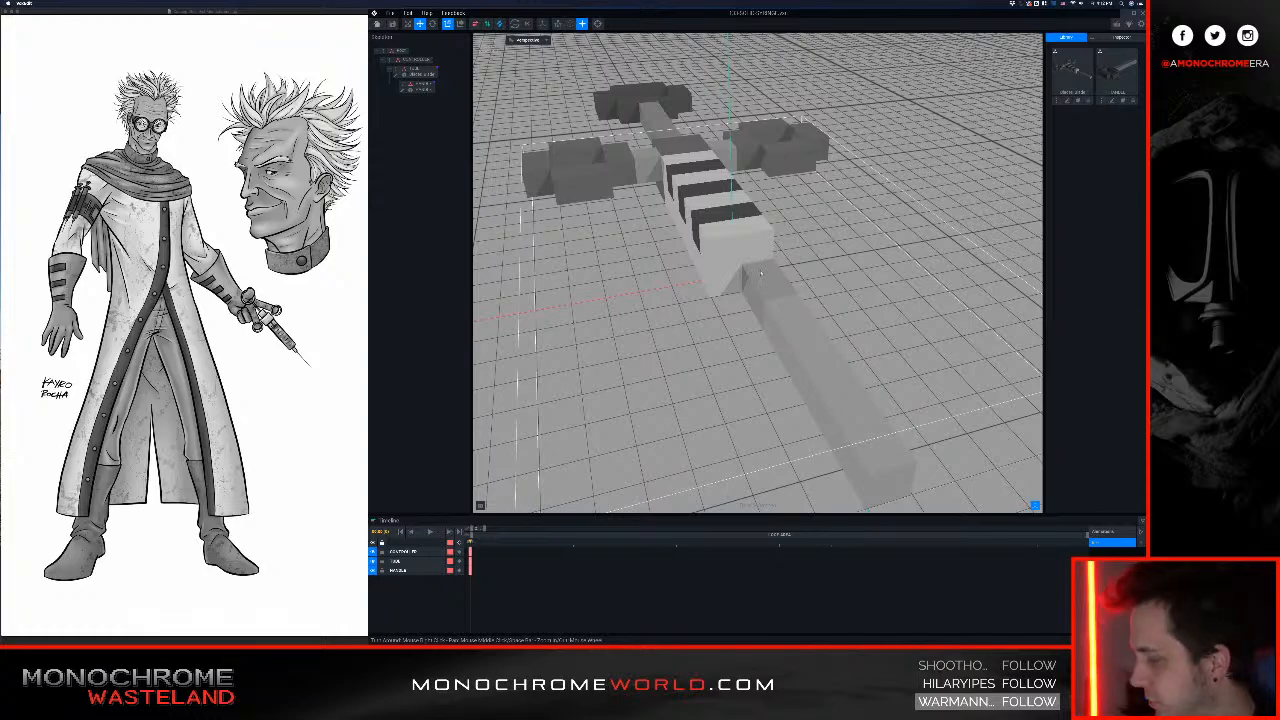
right_click_drag(760, 277, 838, 307)
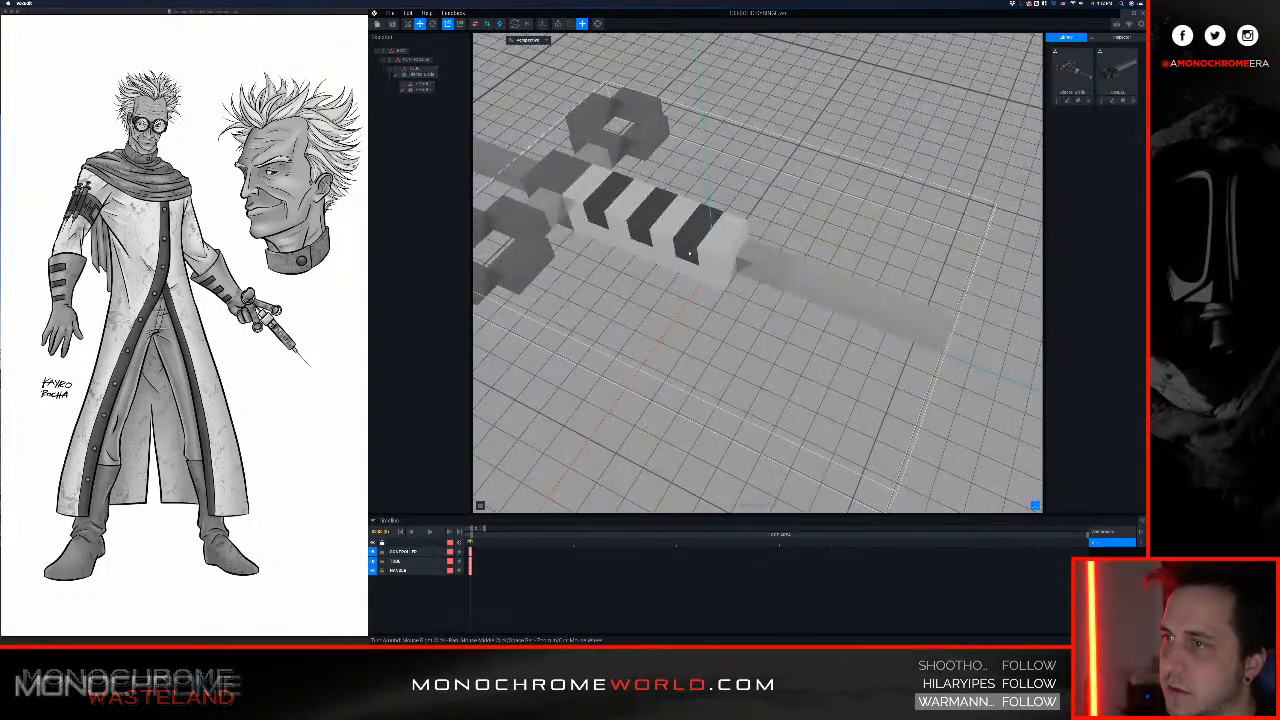
middle_click_drag(690, 251, 930, 297)
right_click_drag(548, 210, 621, 249)
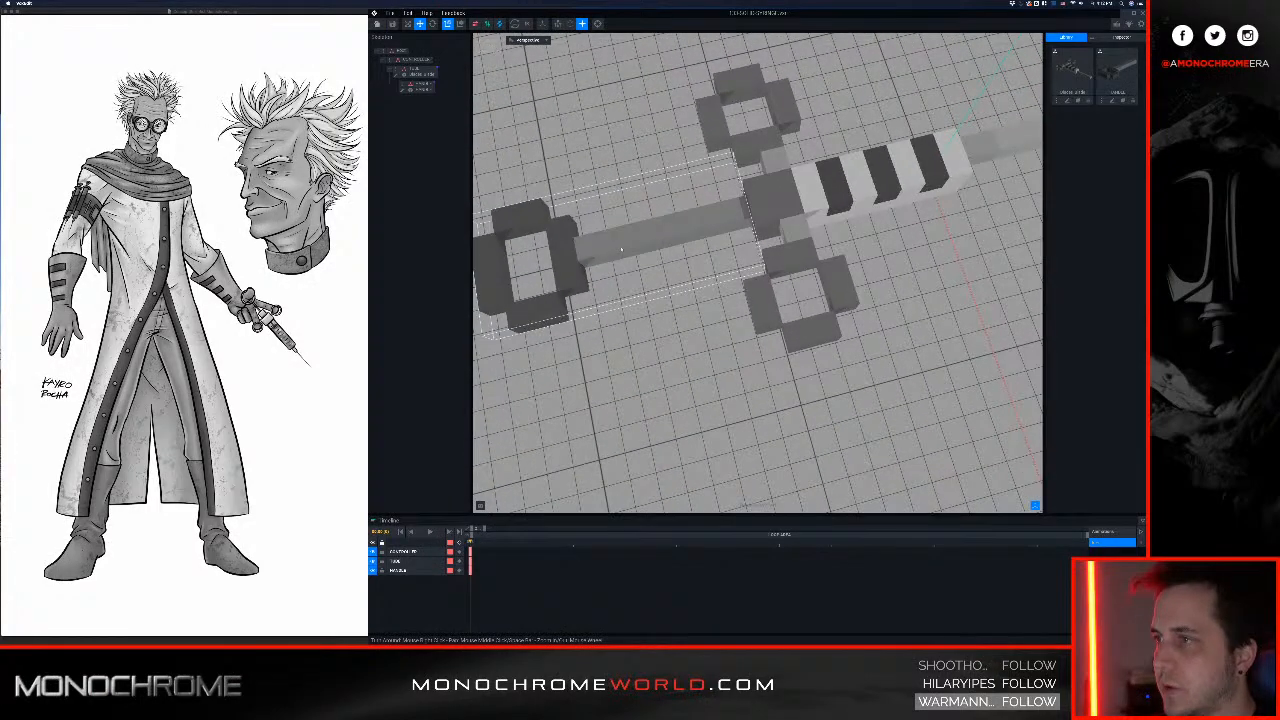
scroll(667, 234, "down", 3)
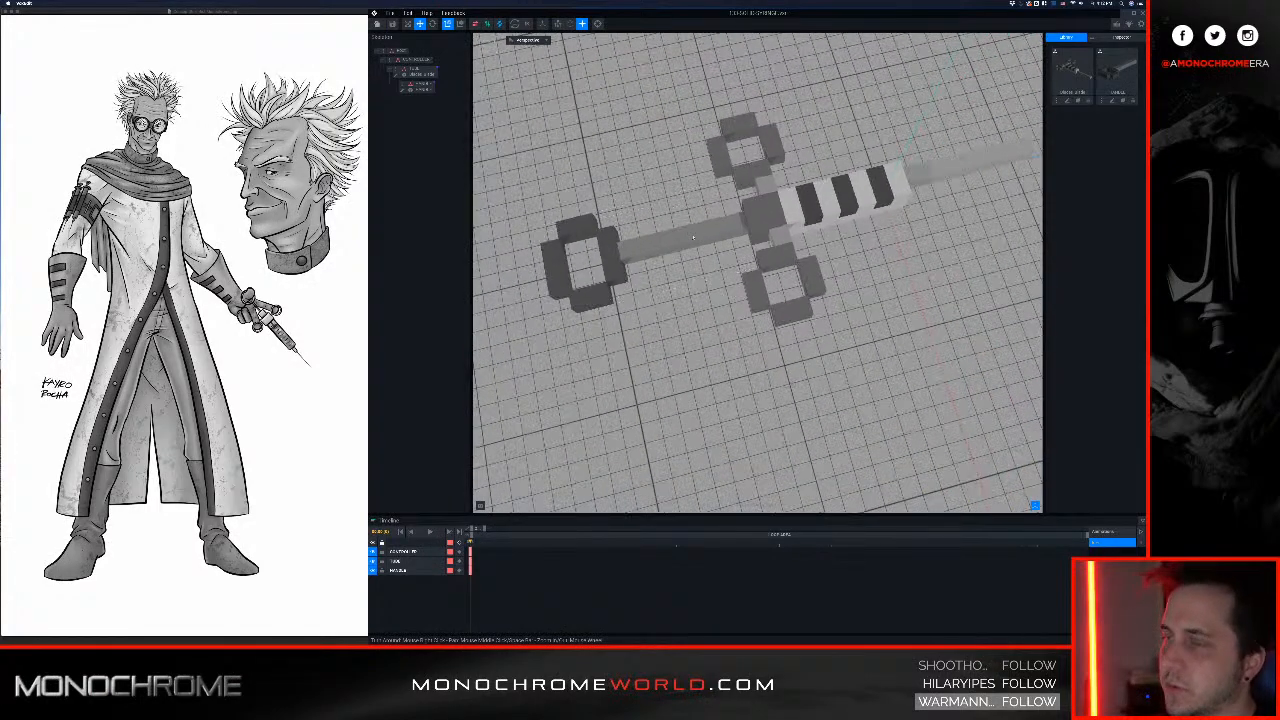
Step: Take a last look at the whole syringe, leave it and reopen the Avatar_V2 asset with the scientist in view
scroll(700, 230, "down", 4)
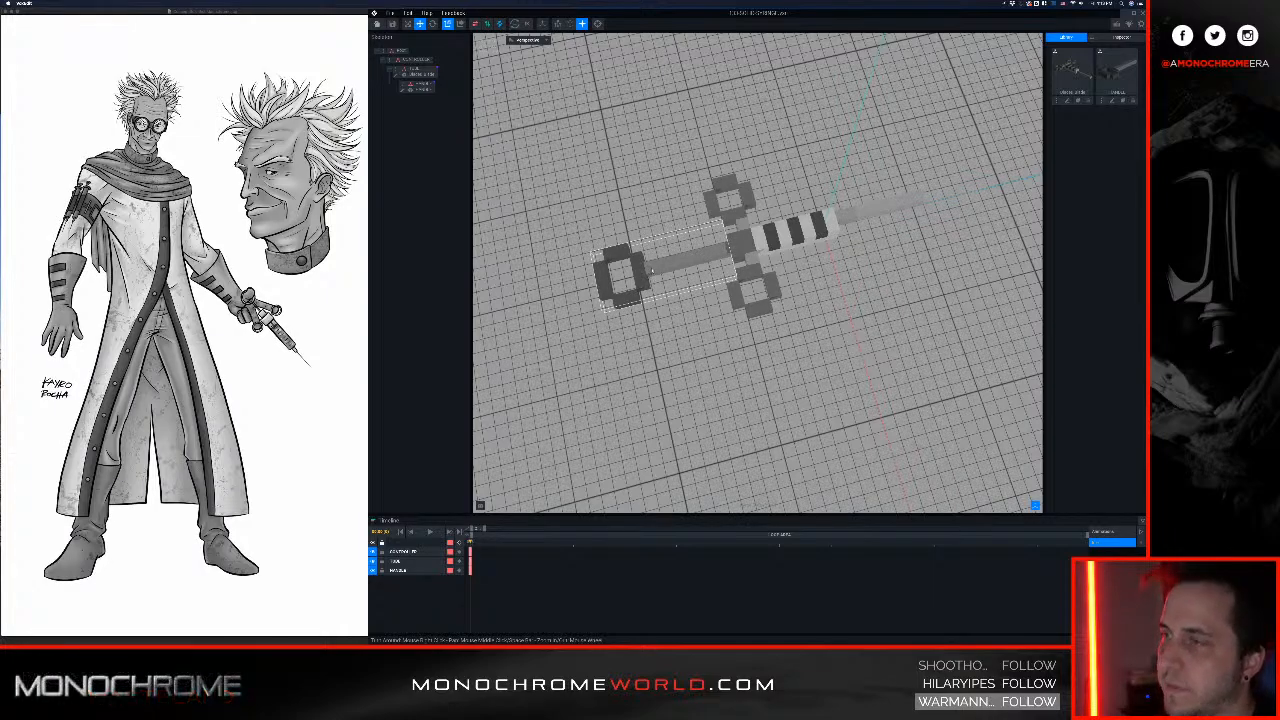
scroll(663, 253, "down", 2)
middle_click_drag(663, 253, 647, 266)
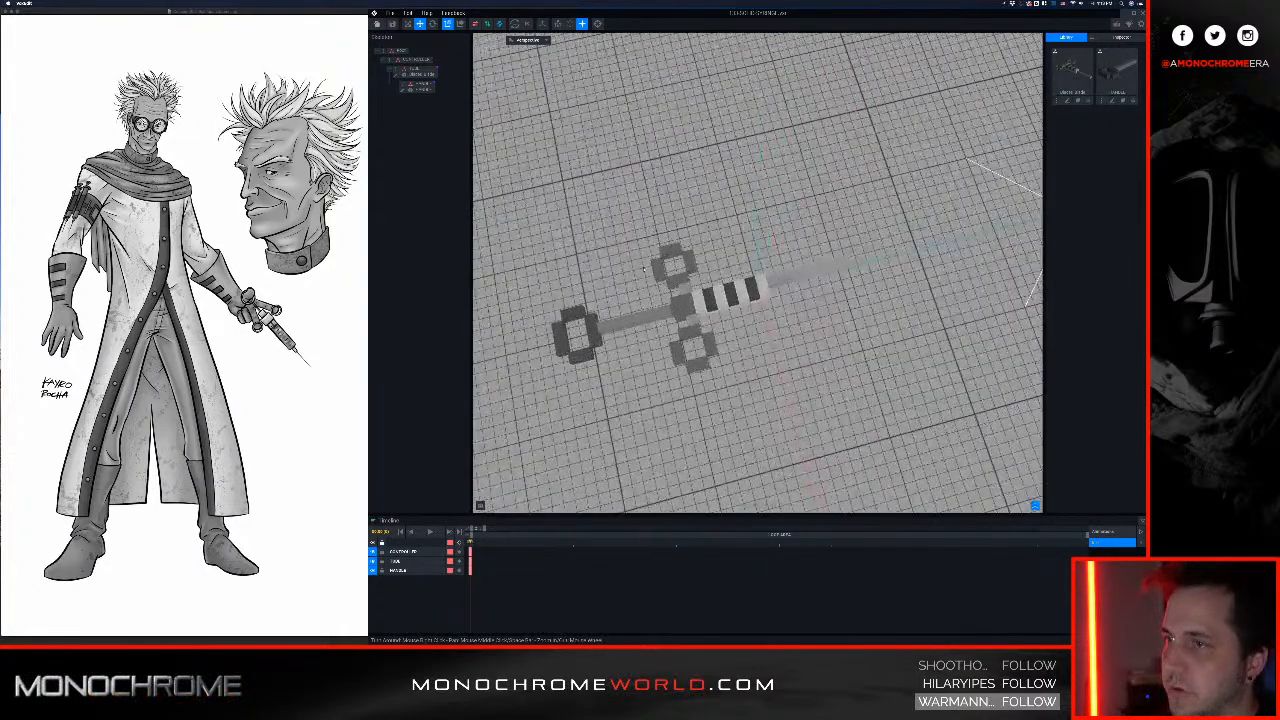
scroll(648, 267, "down", 1)
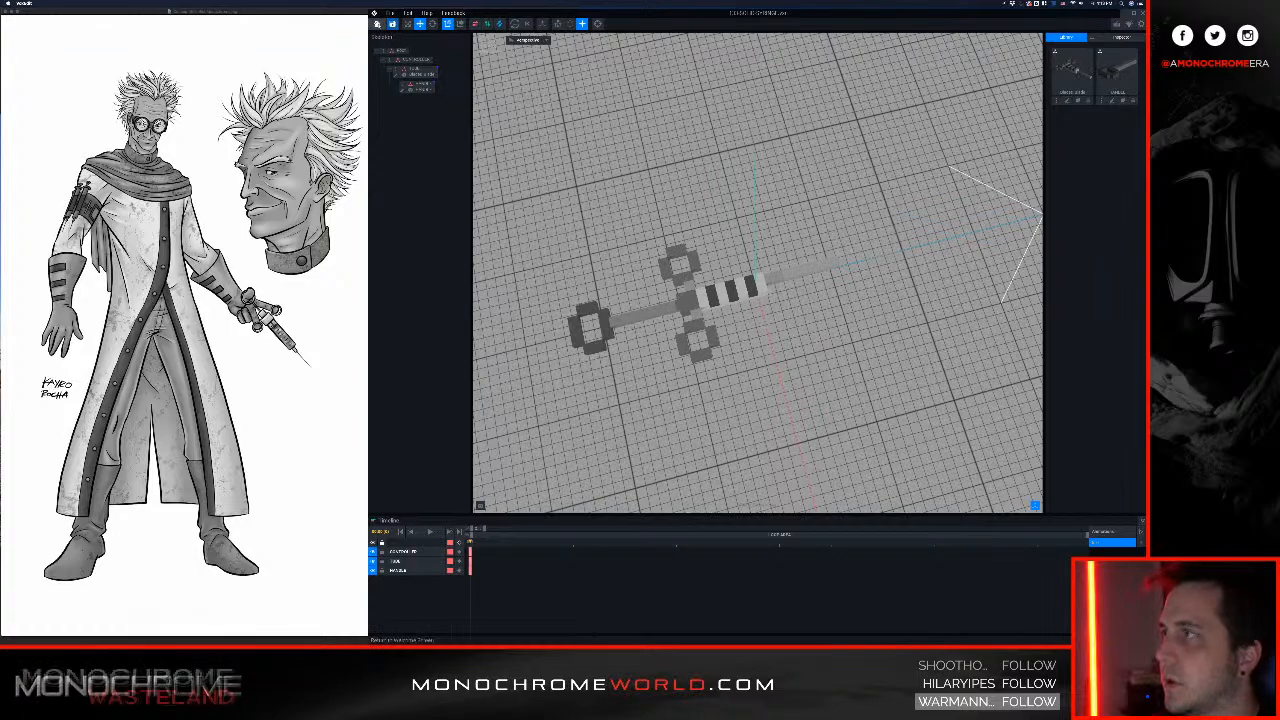
left_click(377, 24)
left_click(704, 193)
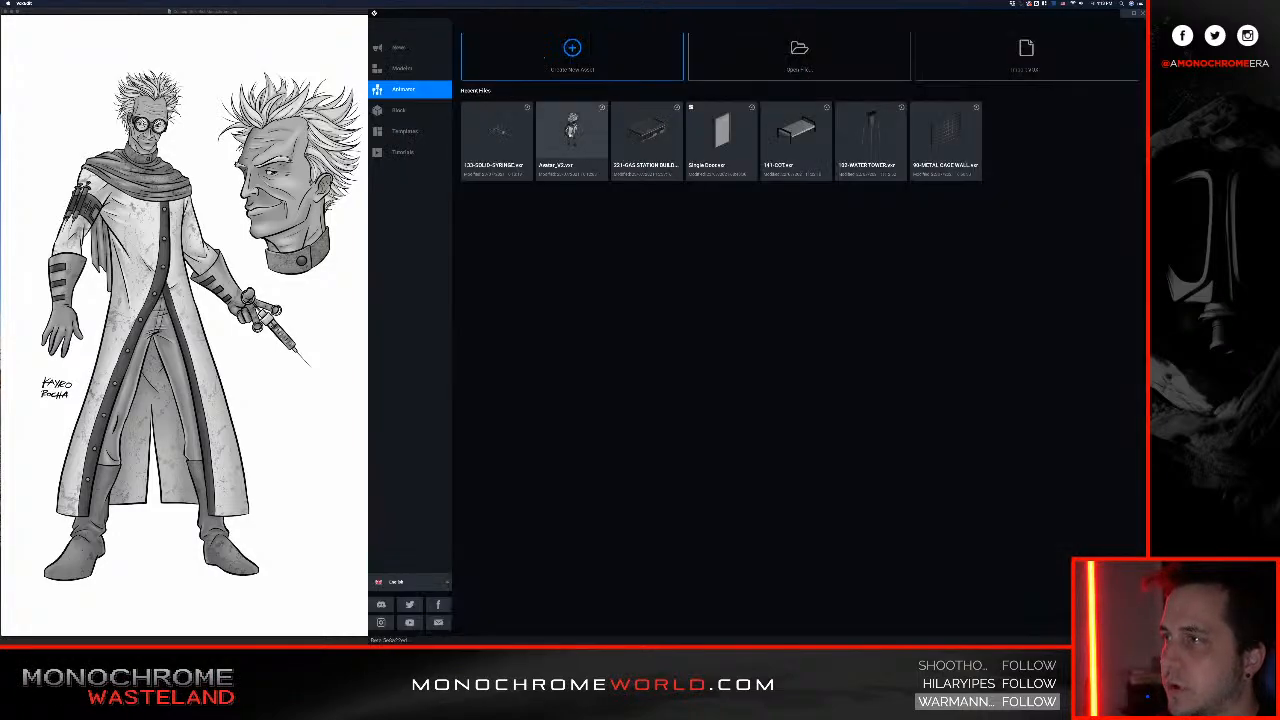
left_click(571, 138)
middle_click_drag(738, 170, 720, 260)
scroll(720, 258, "up", 2)
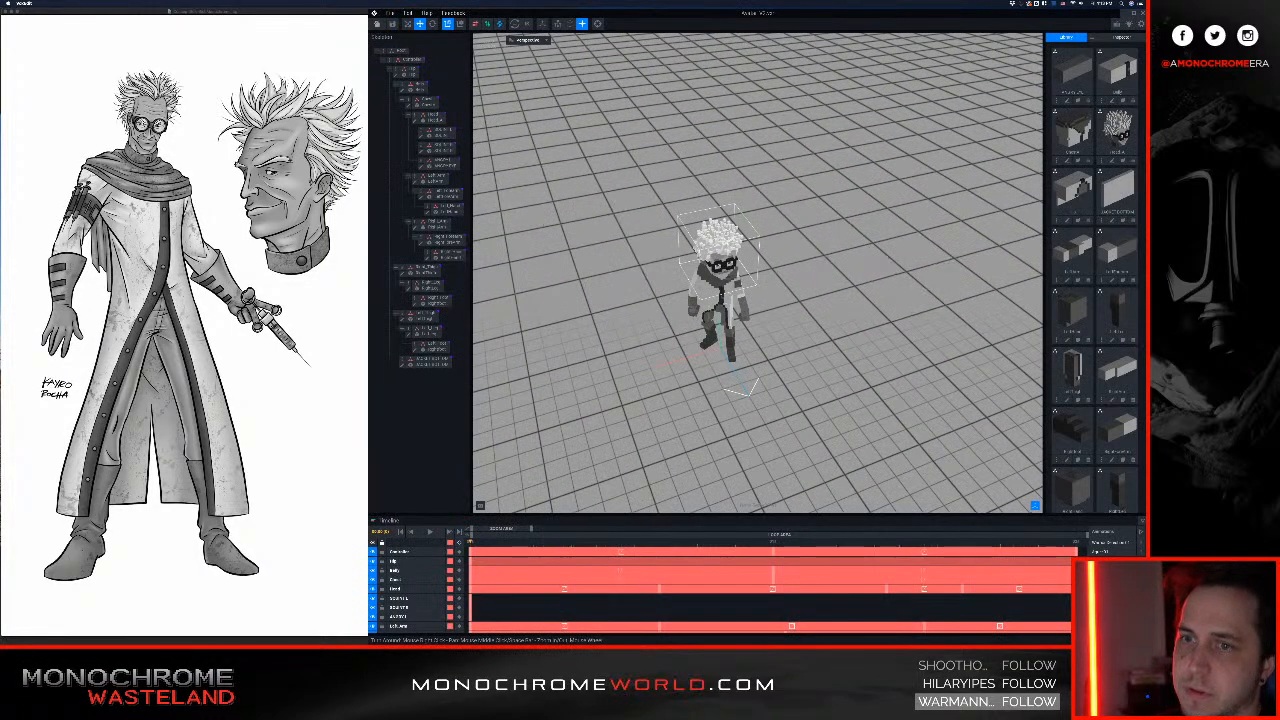
right_click_drag(720, 256, 738, 190)
Step: Start importing a voxel model into the avatar and browse to the project's asset folders
left_click(1138, 37)
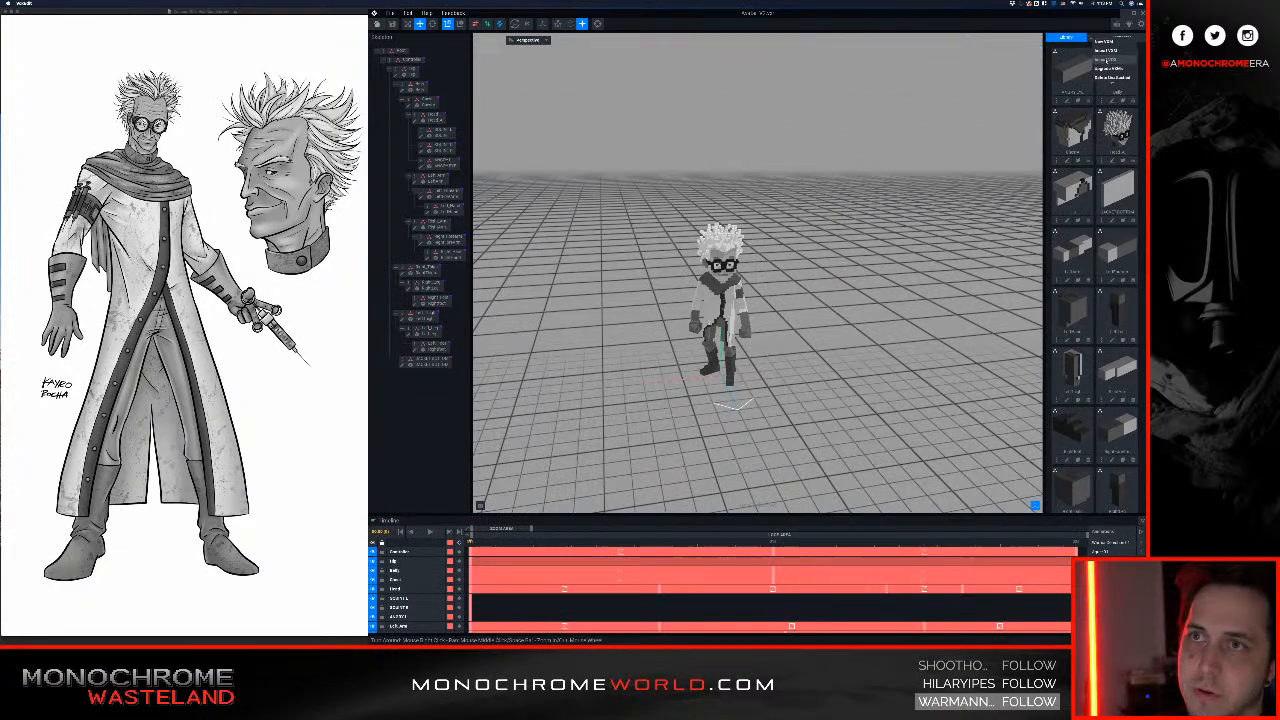
left_click(1105, 59)
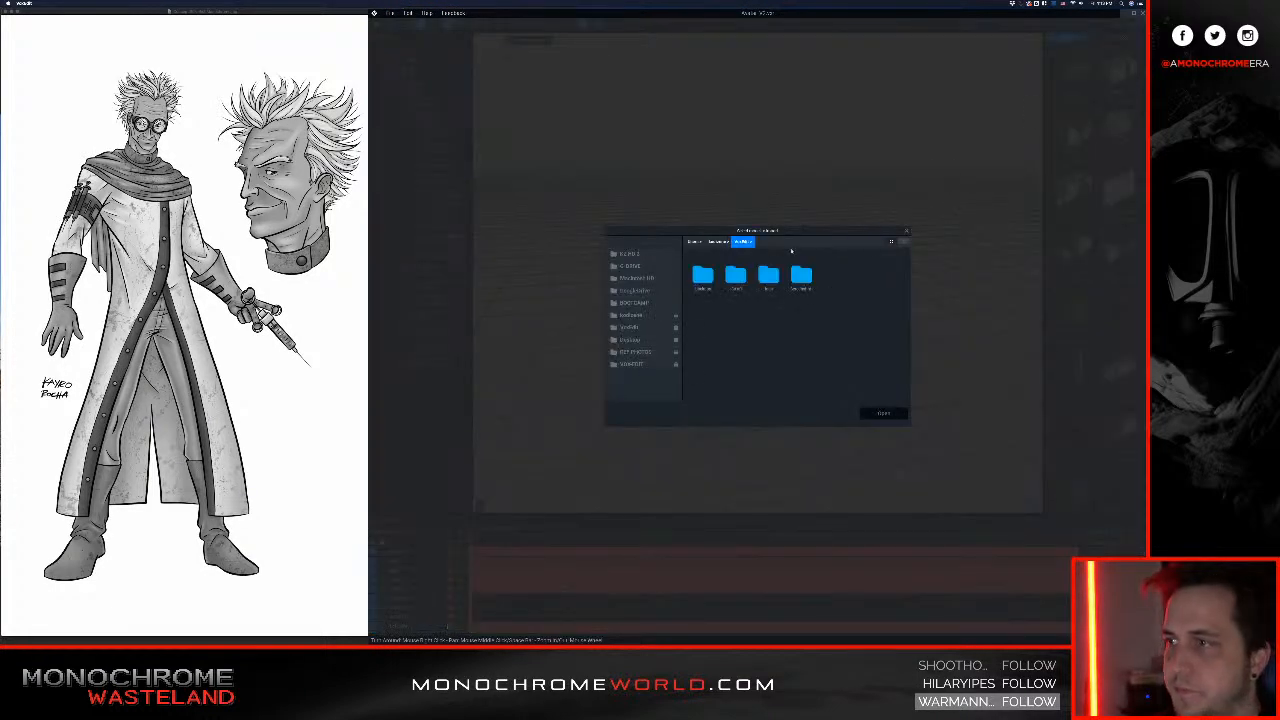
left_click(631, 363)
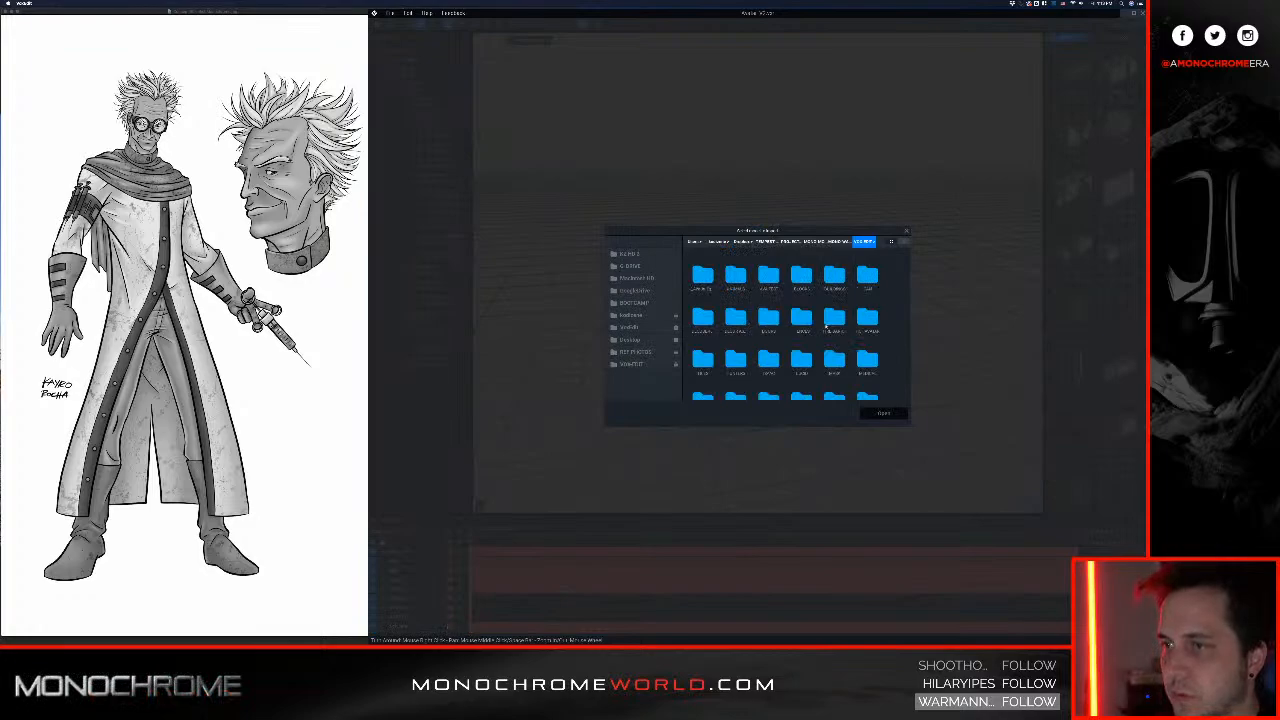
double_click(737, 361)
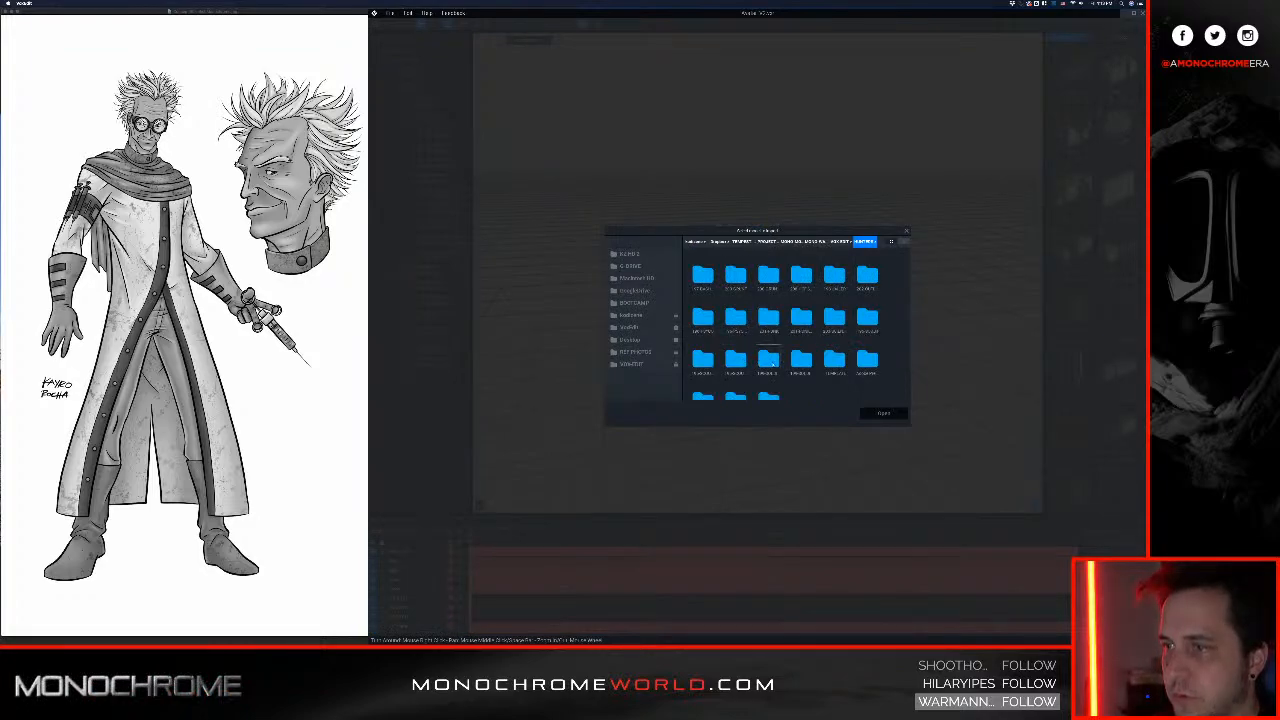
double_click(838, 318)
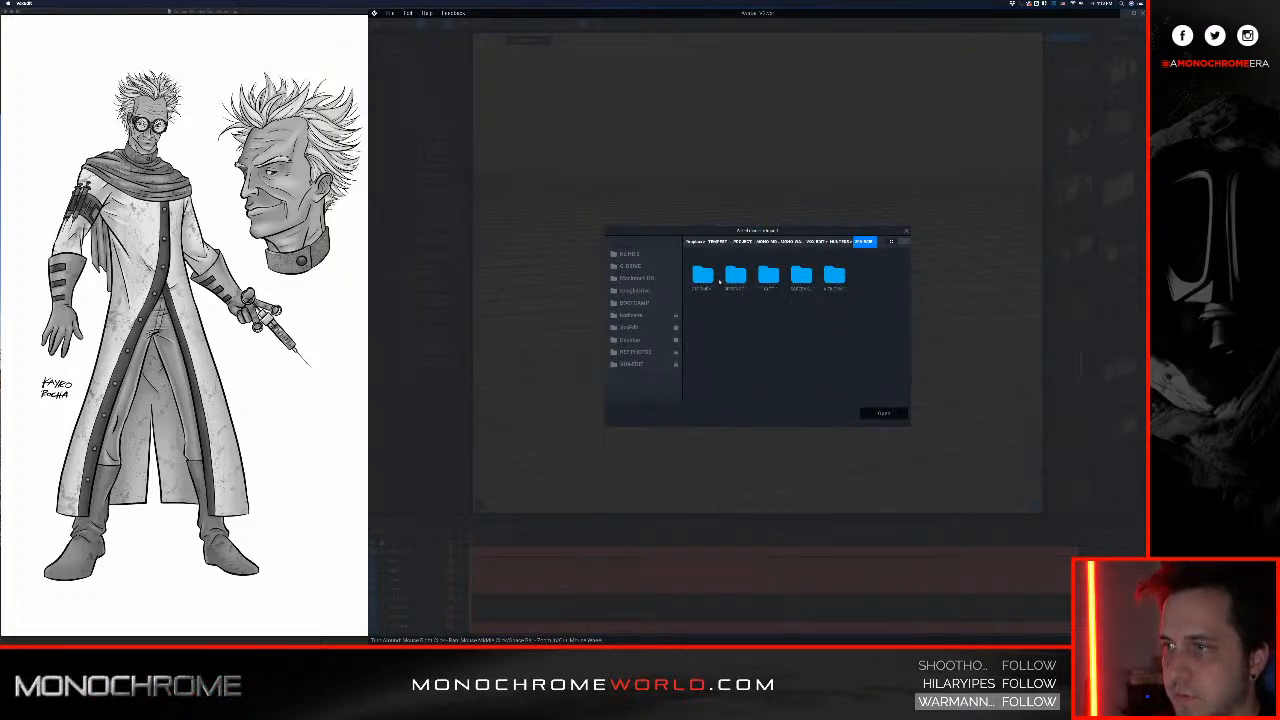
left_click(836, 244)
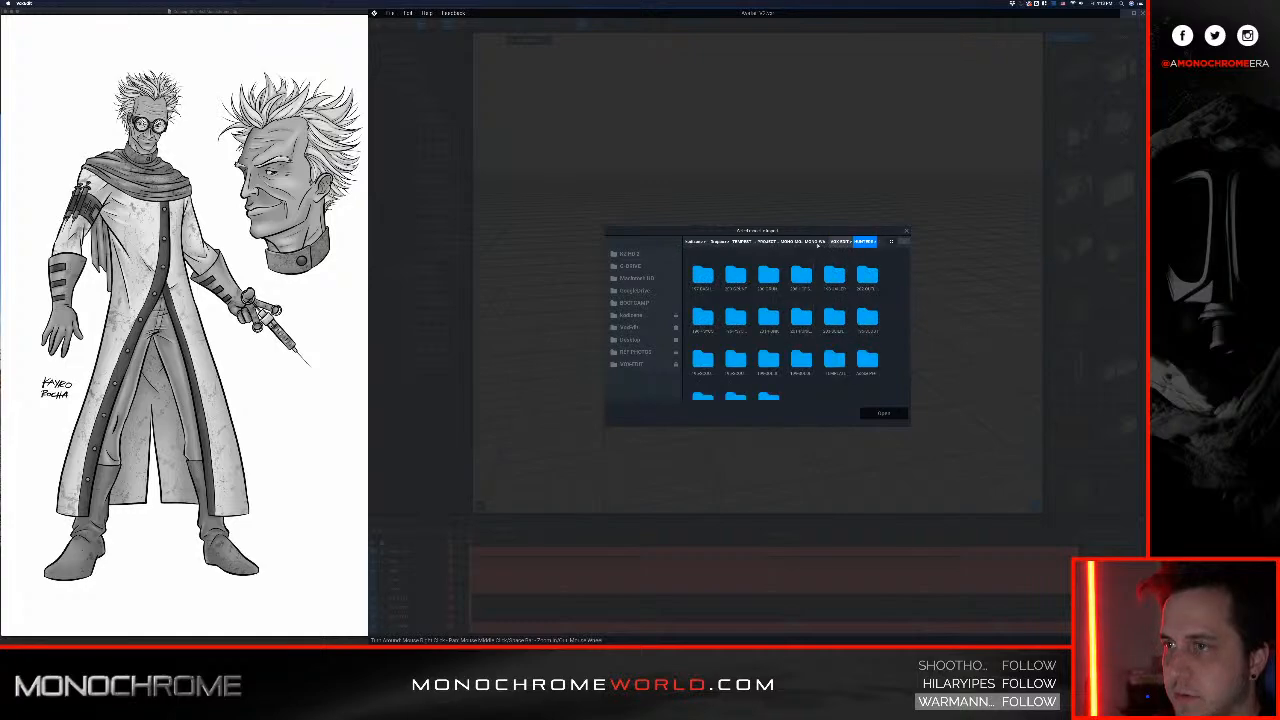
Step: Browse to the syringe folder inside the project's weapons category
scroll(838, 290, "down", 1)
double_click(836, 287)
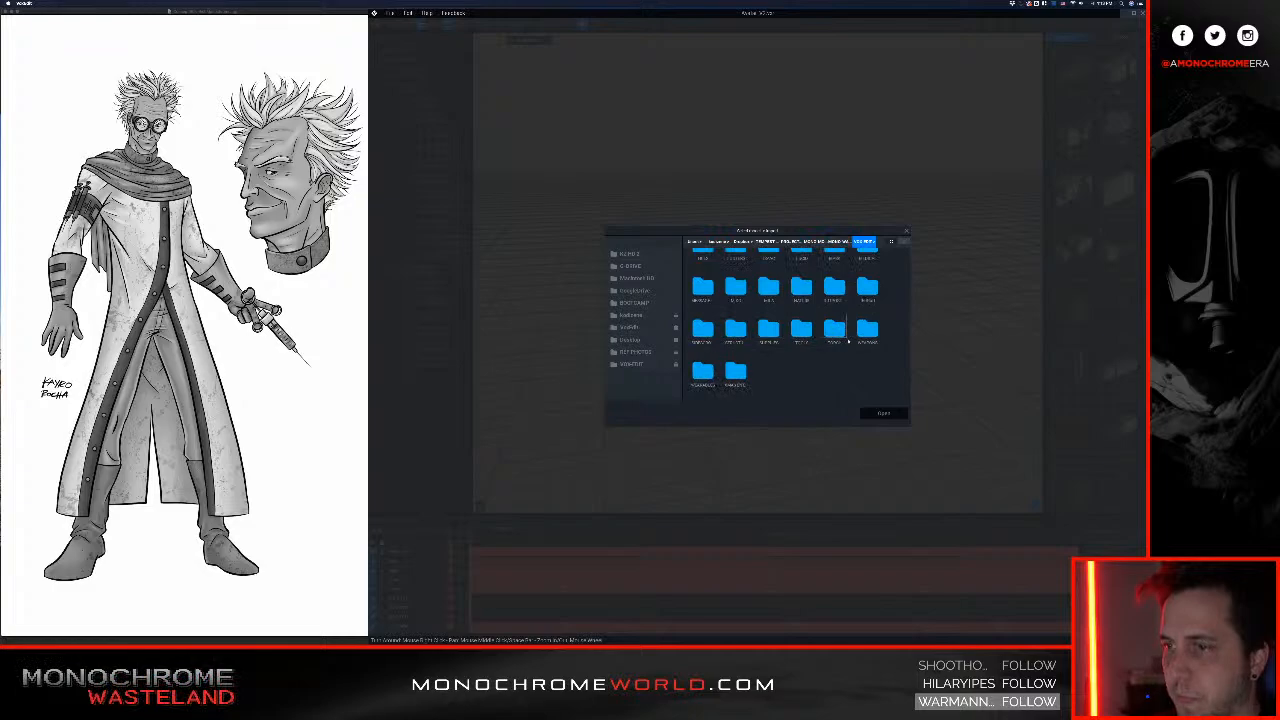
double_click(866, 330)
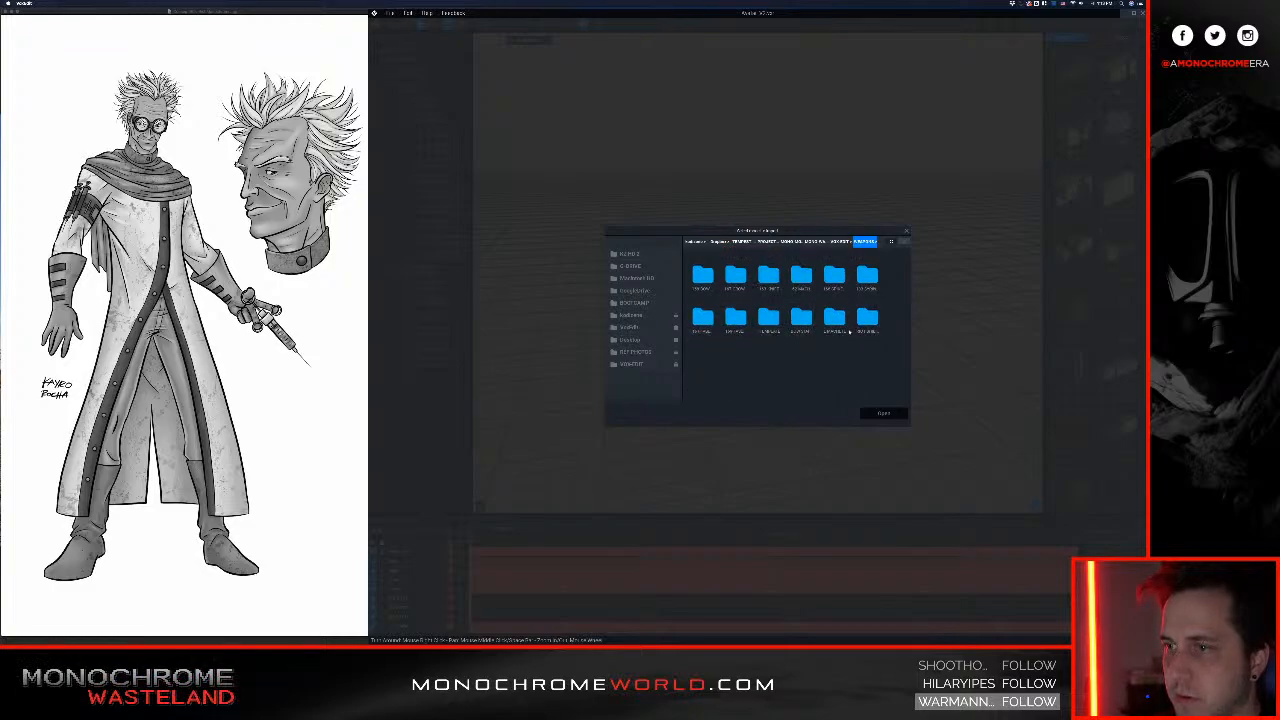
double_click(866, 276)
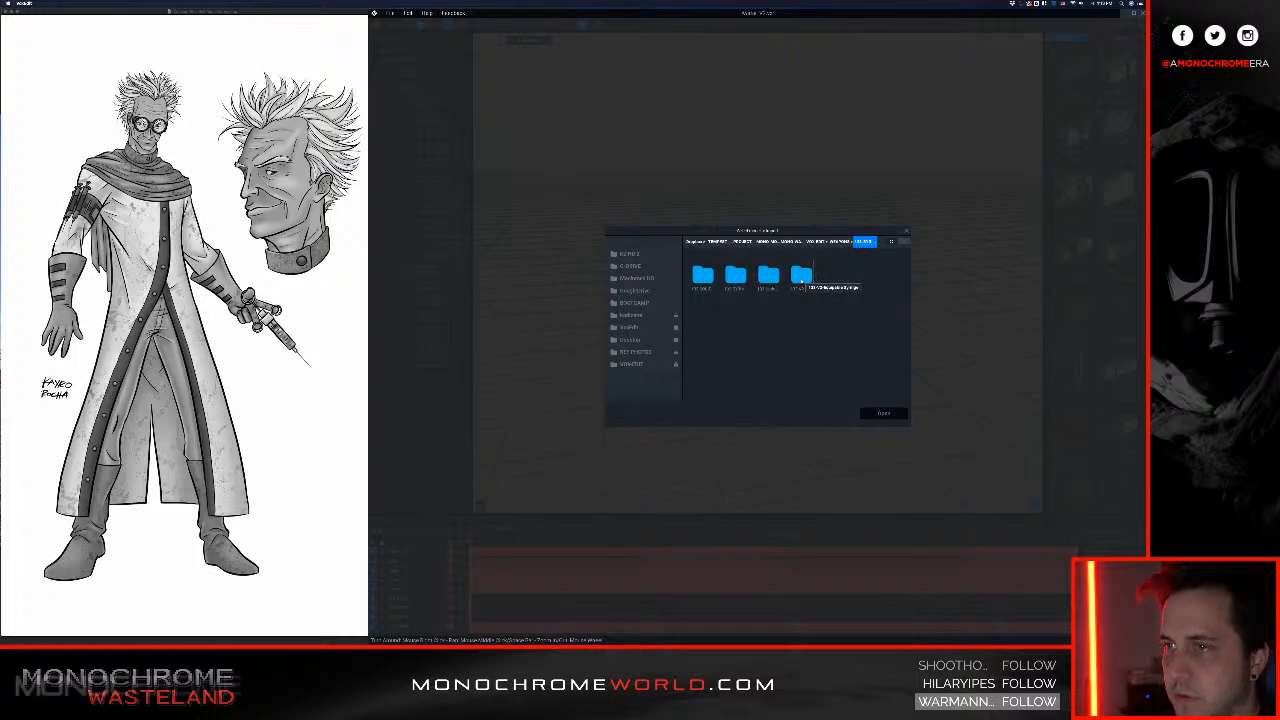
Step: Look through two of the syringe variant folders for the separate syringe part models
double_click(803, 280)
scroll(776, 289, "down", 1)
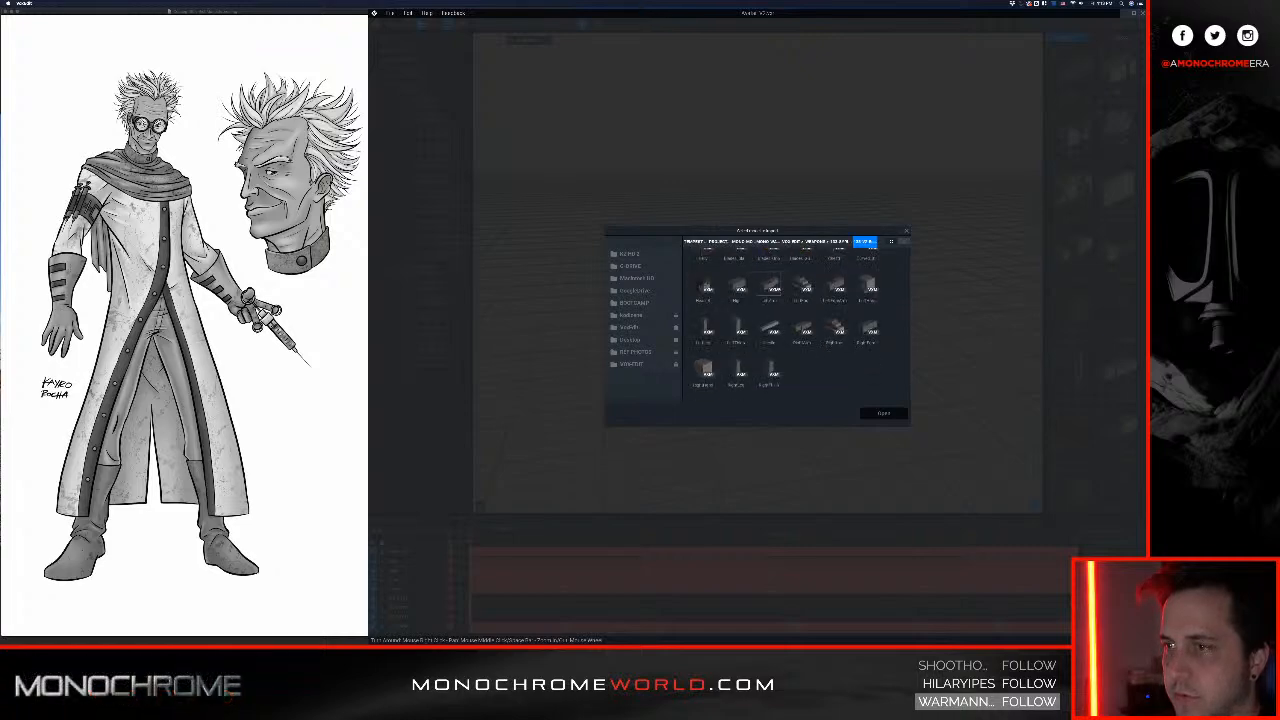
scroll(780, 289, "up", 2)
left_click(841, 242)
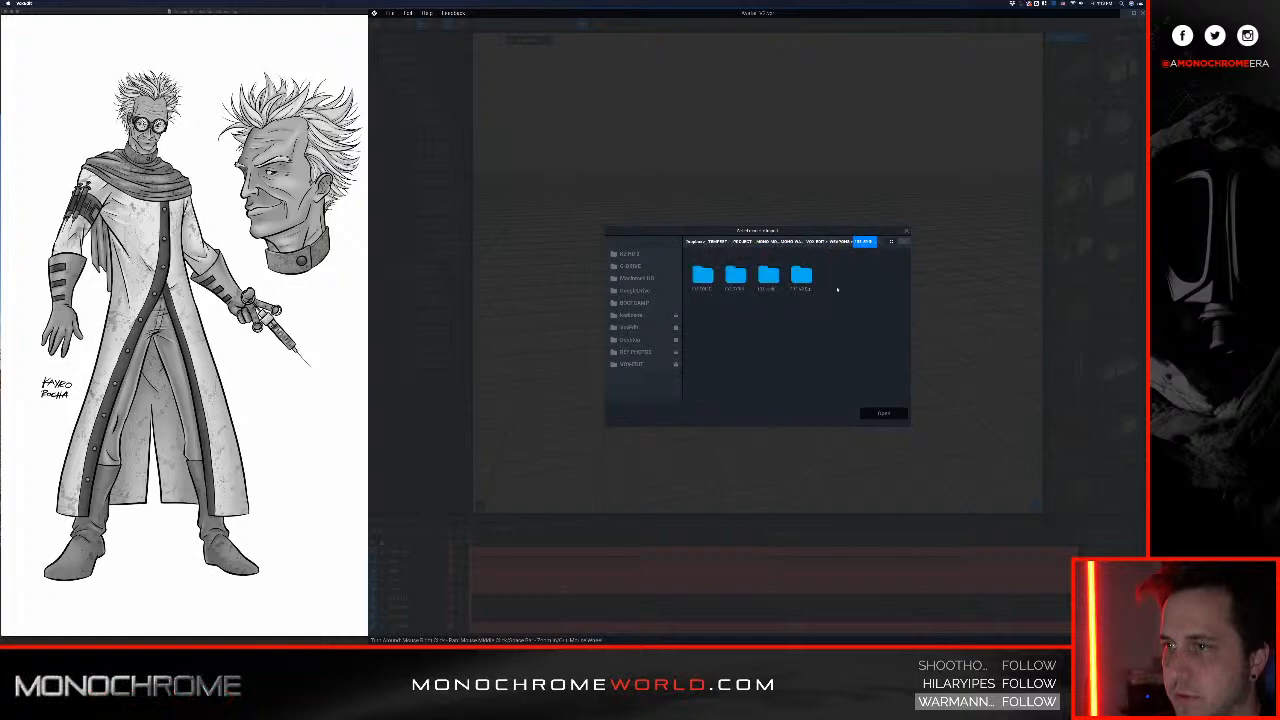
double_click(767, 275)
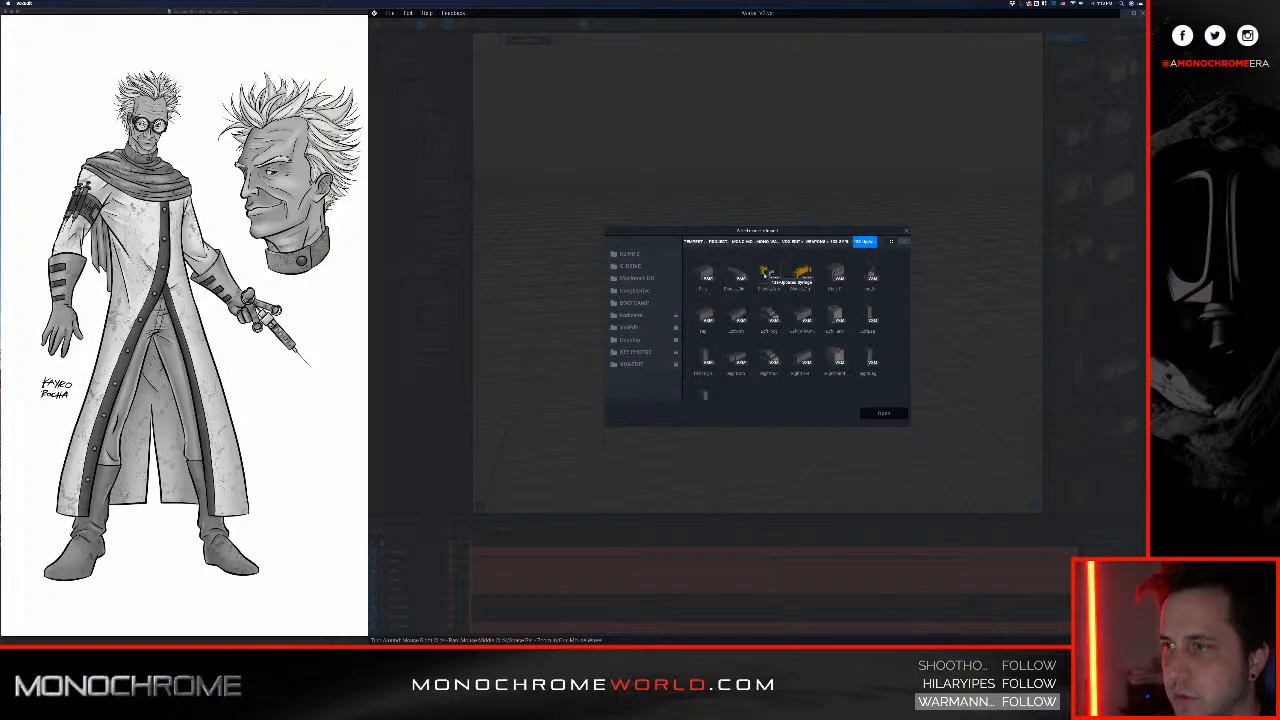
scroll(765, 347, "down", 2)
scroll(820, 278, "up", 2)
left_click(841, 242)
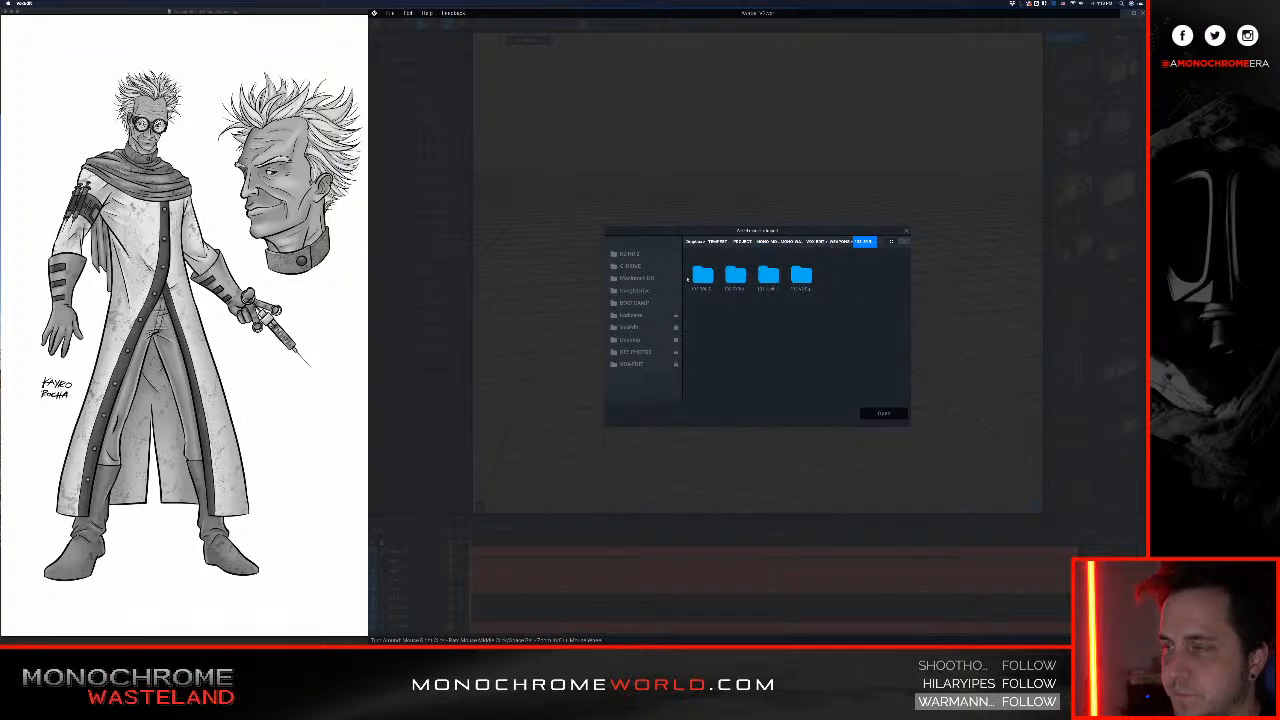
Step: Import the main syringe body and the syringe handle from the solid syringe folder into the avatar's model library
double_click(703, 276)
left_click(704, 276)
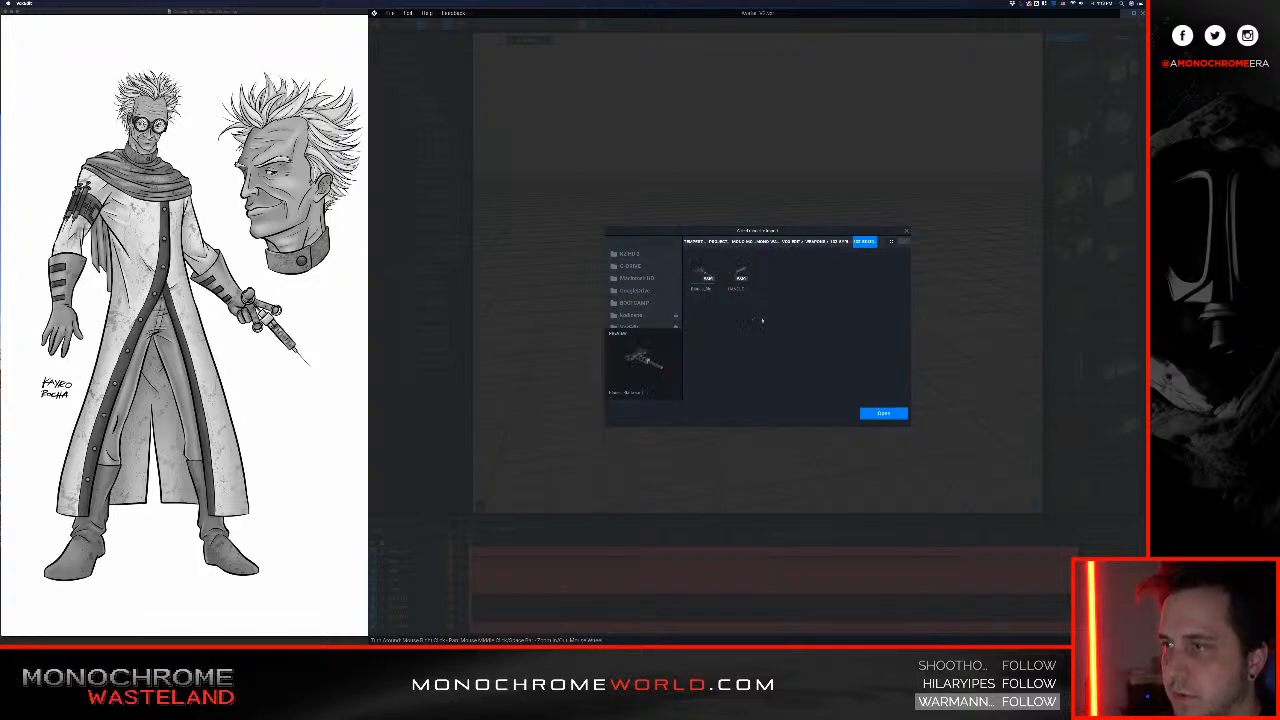
left_click(882, 413)
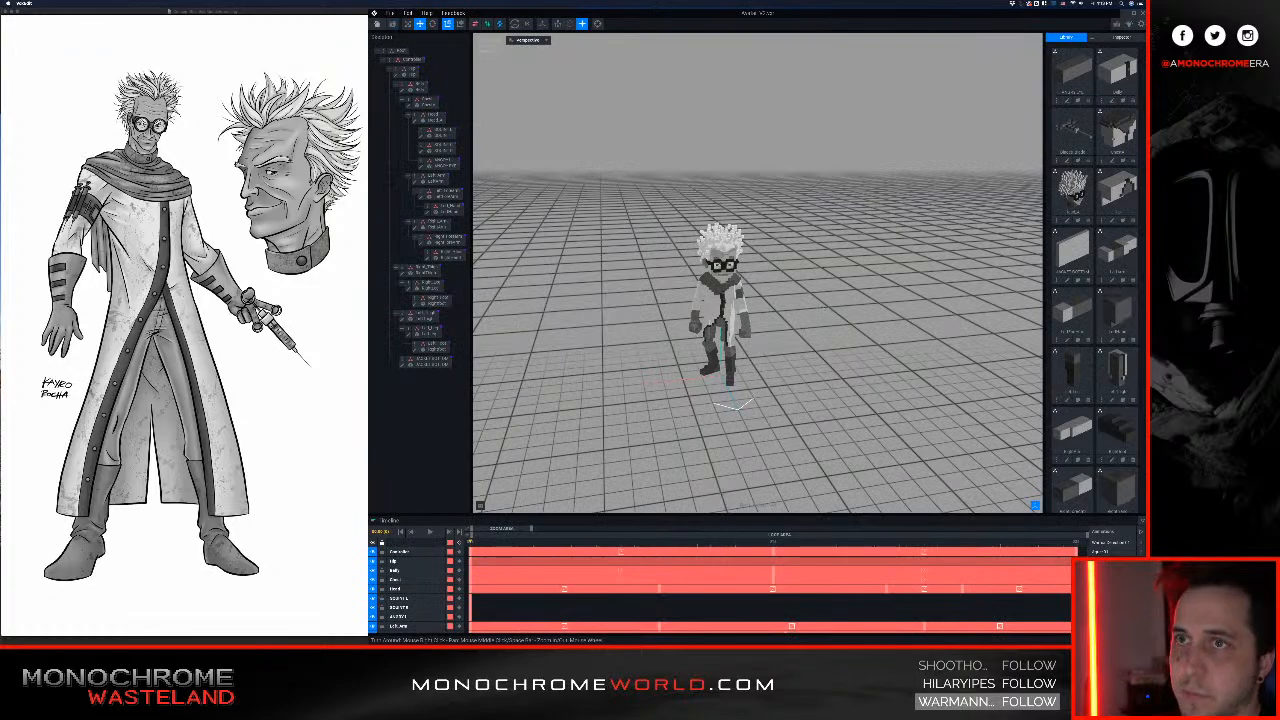
left_click(1092, 38)
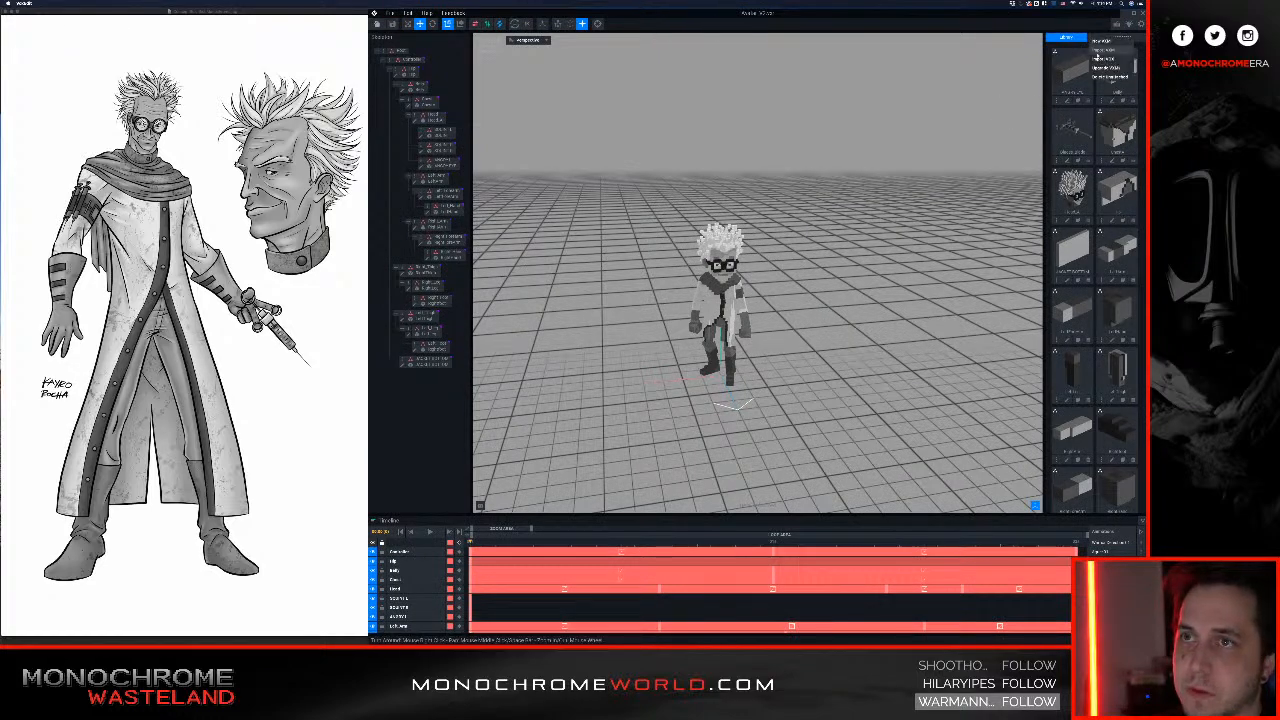
left_click(1099, 56)
left_click(741, 276)
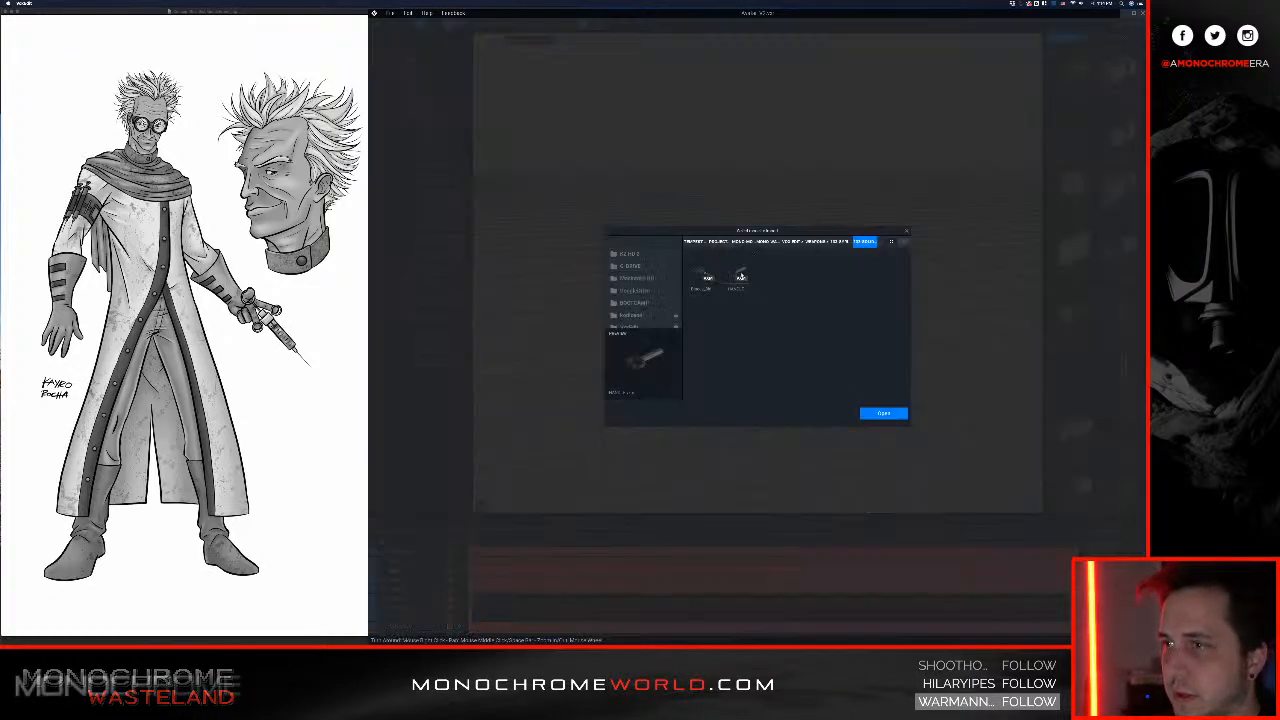
left_click(874, 411)
Step: Add a child node named SYRINGE HANDLE under the avatar's right hand and assign the imported handle model to it
middle_click_drag(710, 315, 678, 292)
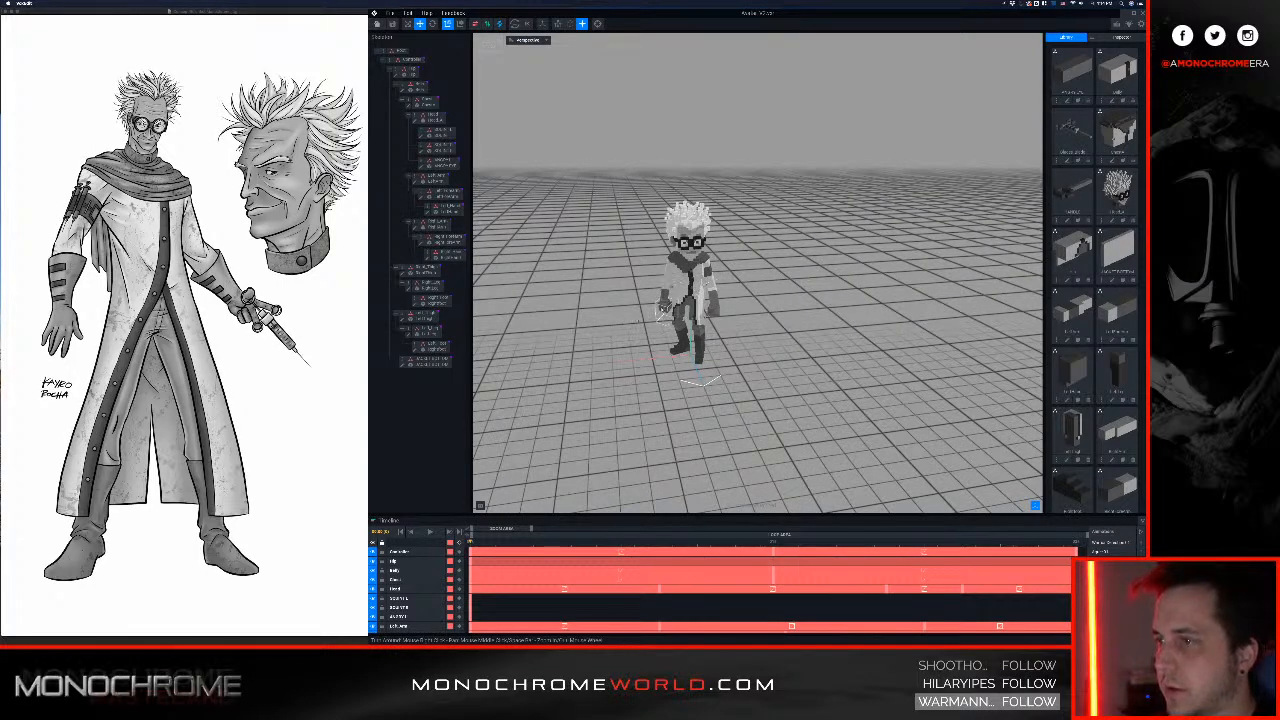
left_click(664, 302)
scroll(625, 300, "up", 6)
right_click_drag(594, 296, 665, 245)
scroll(595, 300, "down", 3)
middle_click_drag(500, 375, 608, 334)
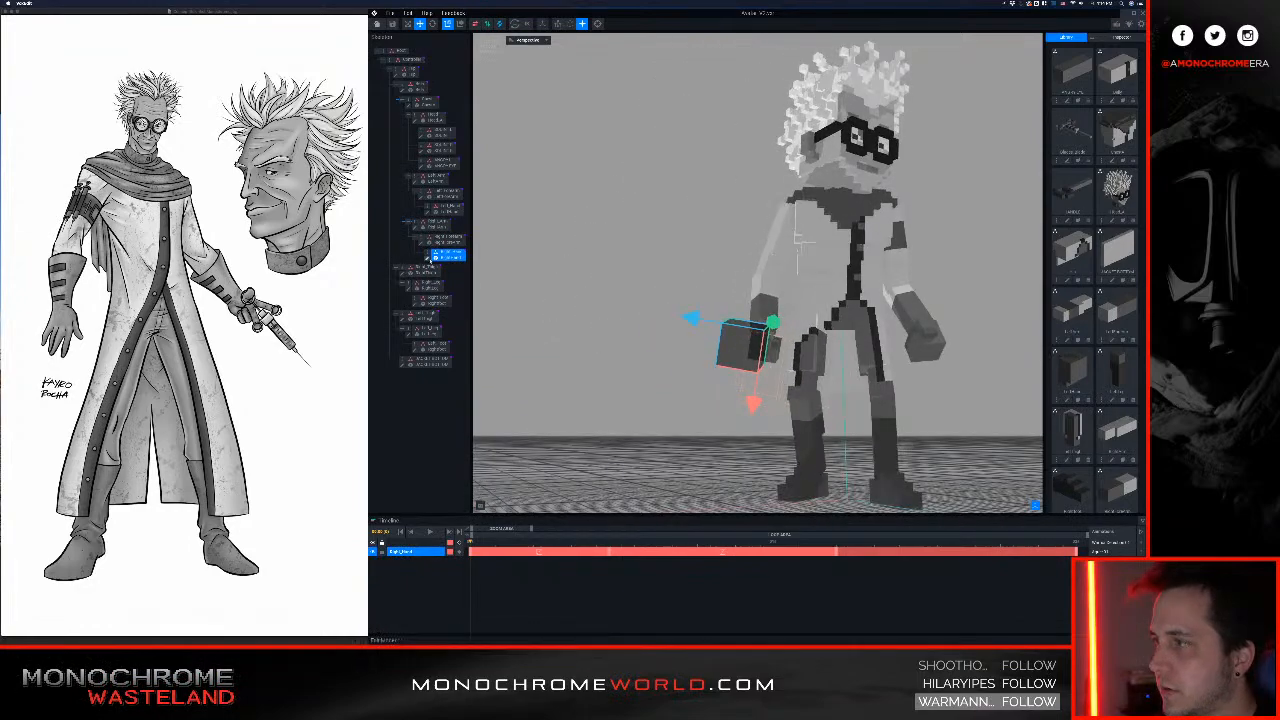
right_click(428, 253)
left_click(460, 264)
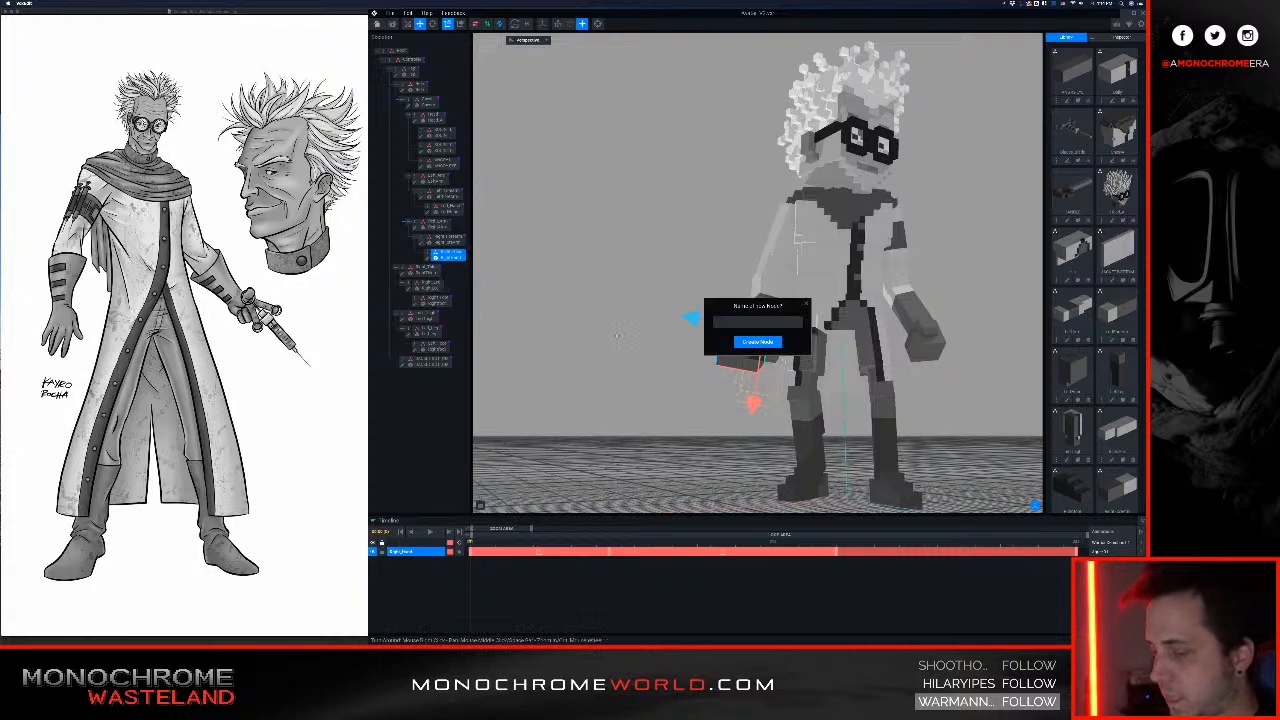
type("SYR")
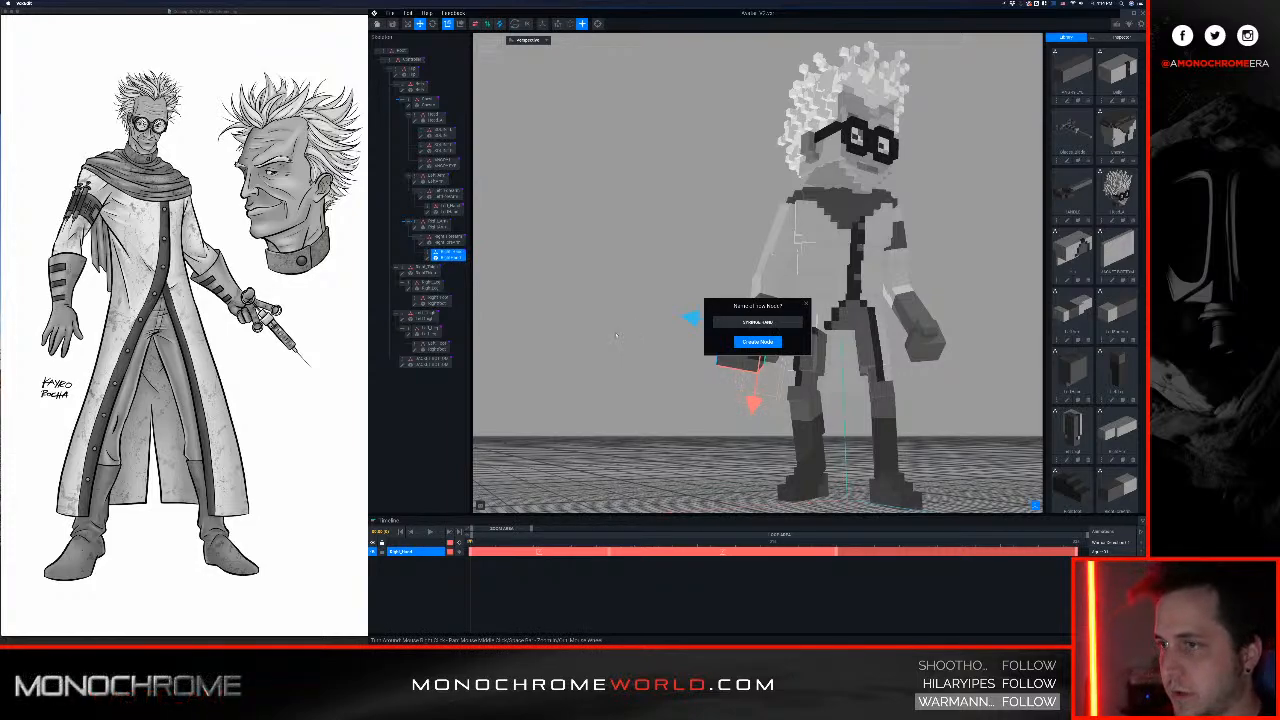
key("Return")
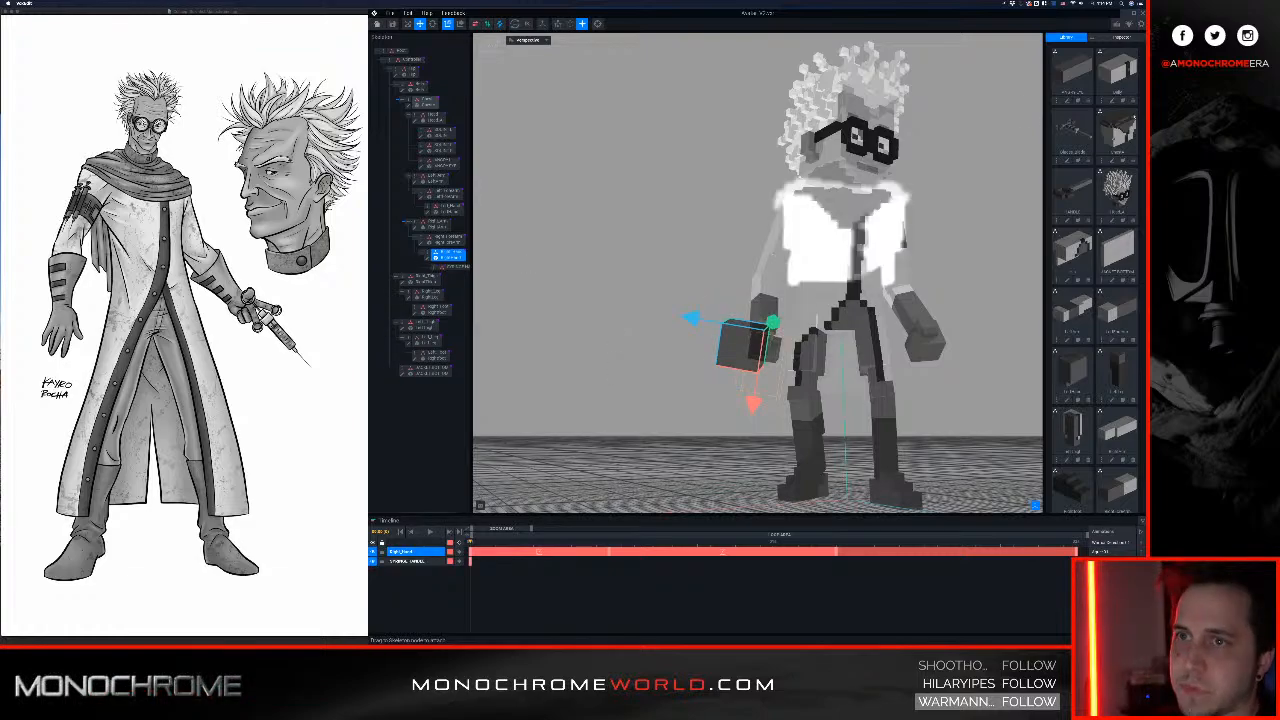
left_click_drag(1072, 190, 447, 281)
Step: Open the syringe handle model for editing and rotate it about the X, Y and Z axes until its shaft stands vertical
right_click_drag(782, 298, 952, 358)
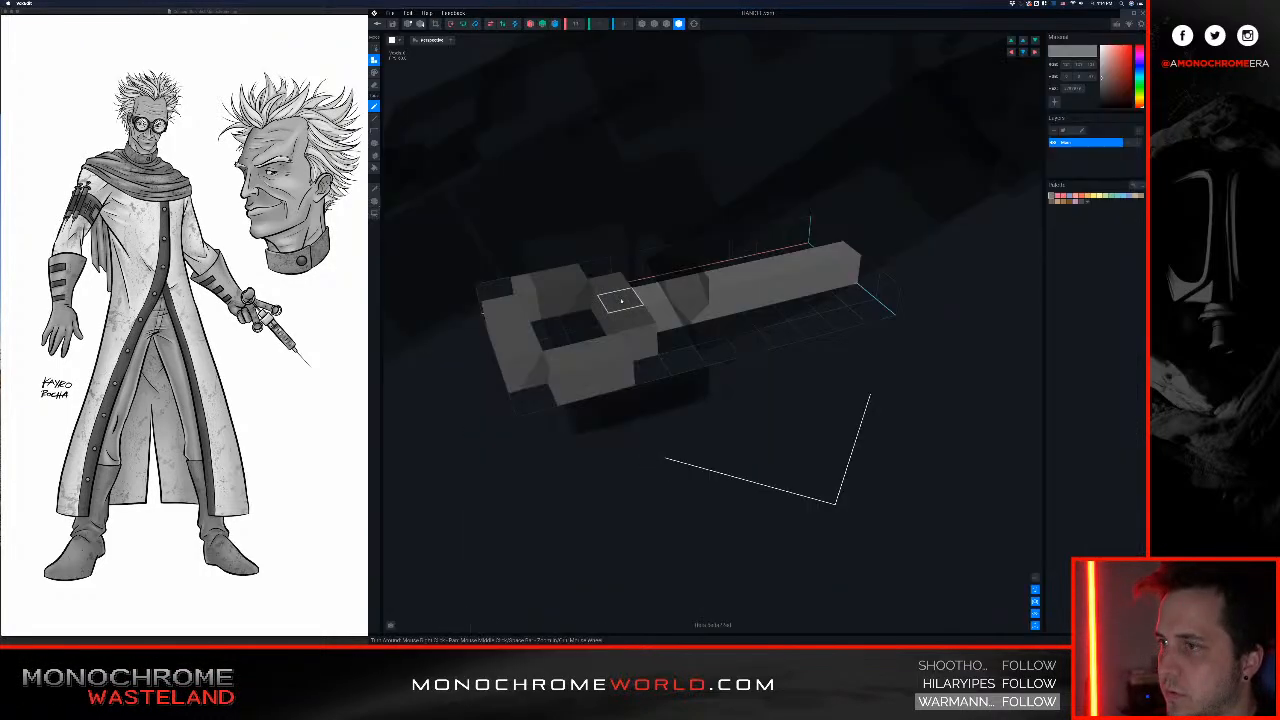
scroll(621, 301, "down", 5)
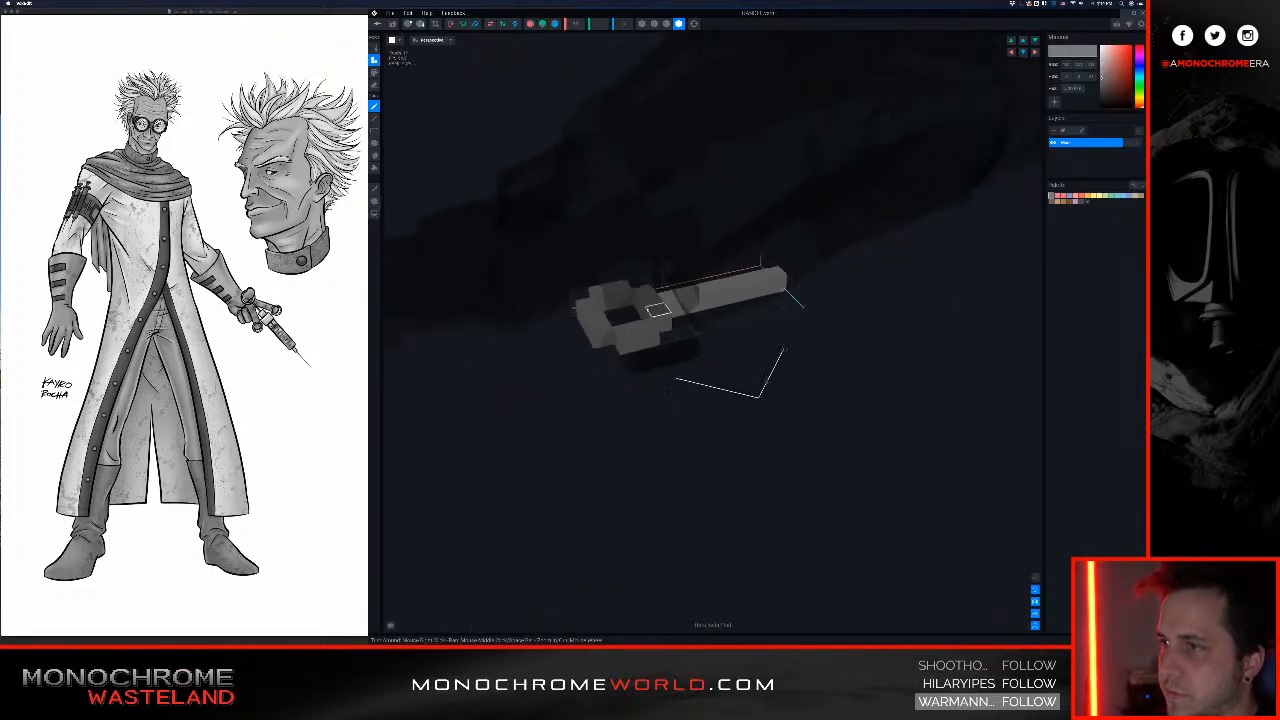
right_click_drag(650, 306, 590, 188)
left_click(451, 24)
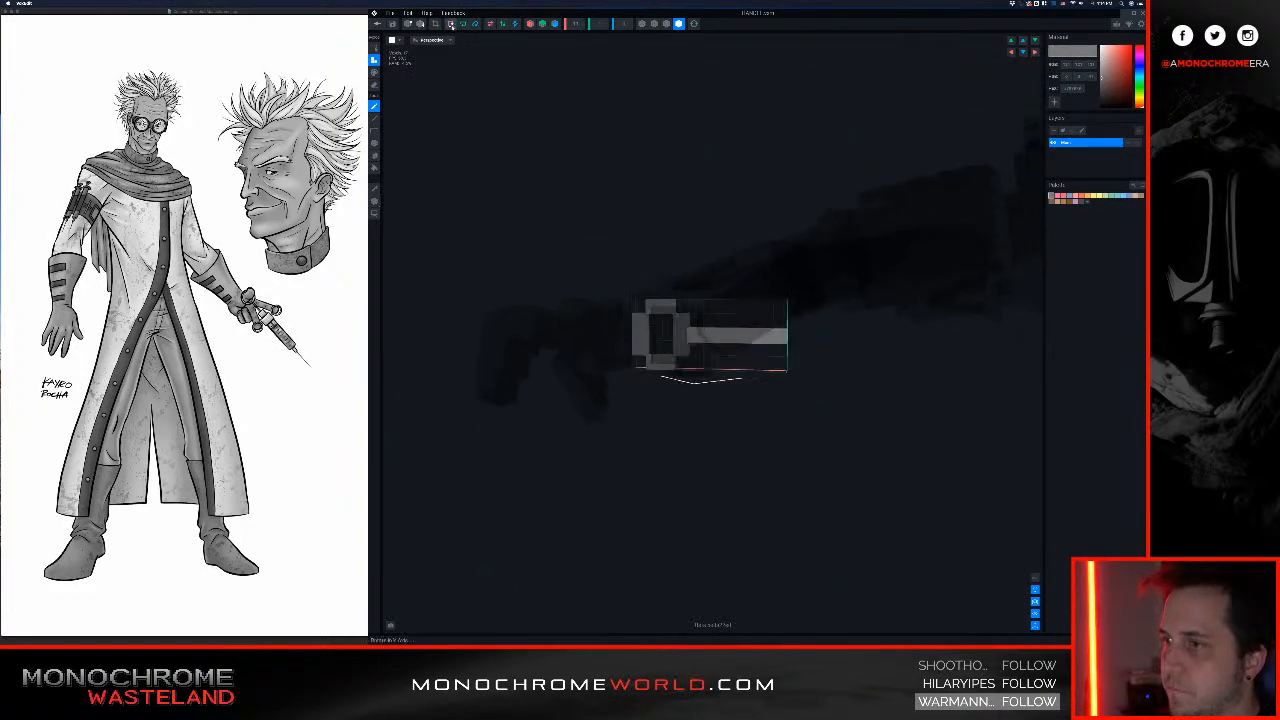
left_click(451, 24)
left_click(451, 24)
left_click(463, 24)
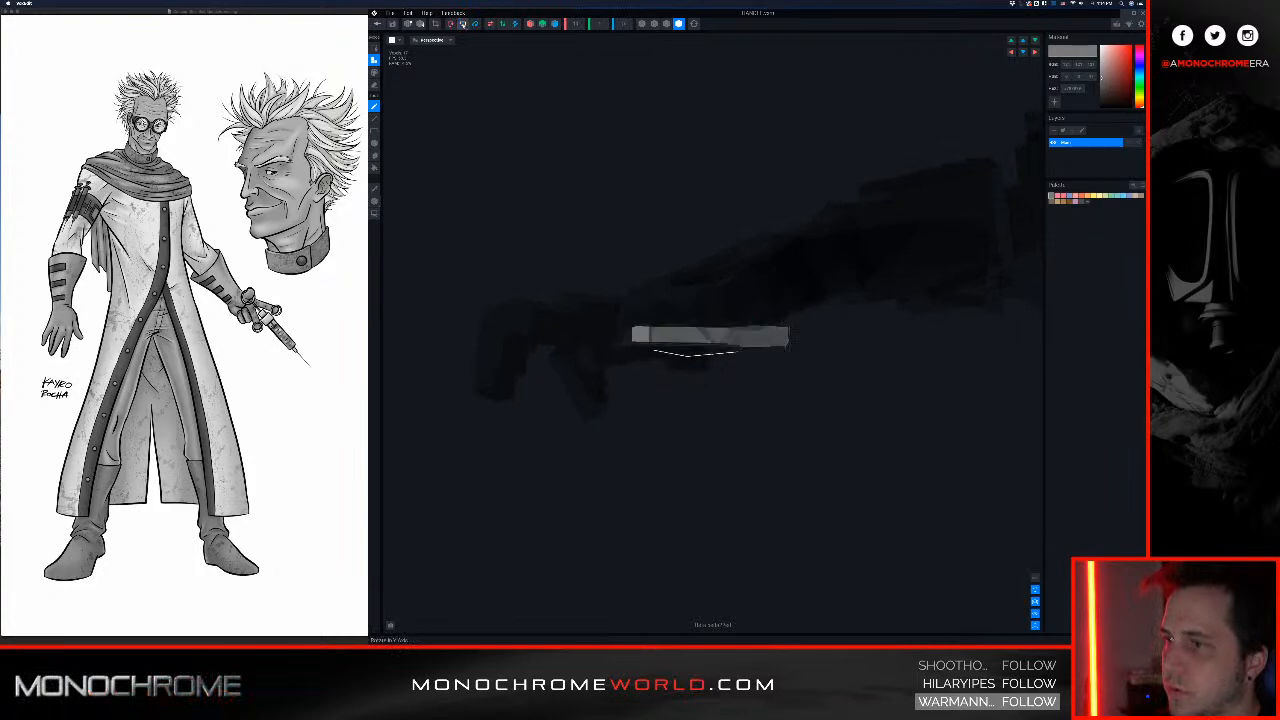
left_click(475, 24)
left_click(475, 24)
left_click(475, 24)
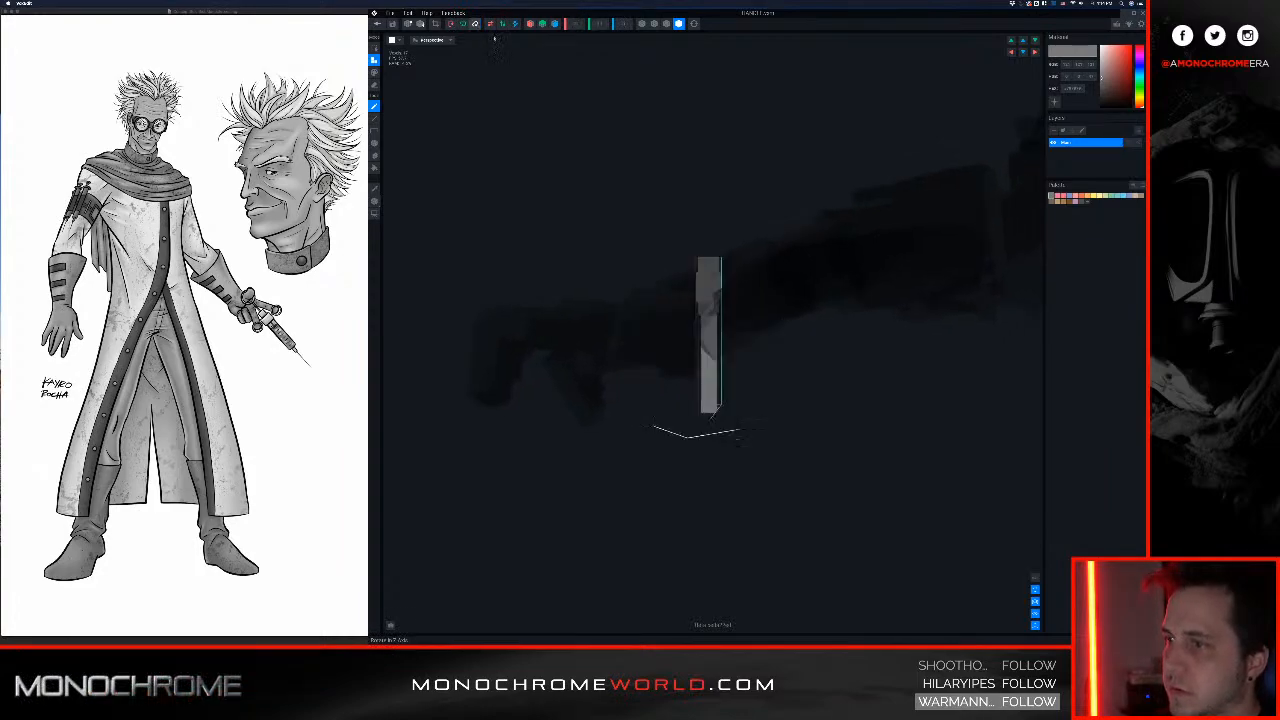
right_click_drag(696, 323, 678, 330)
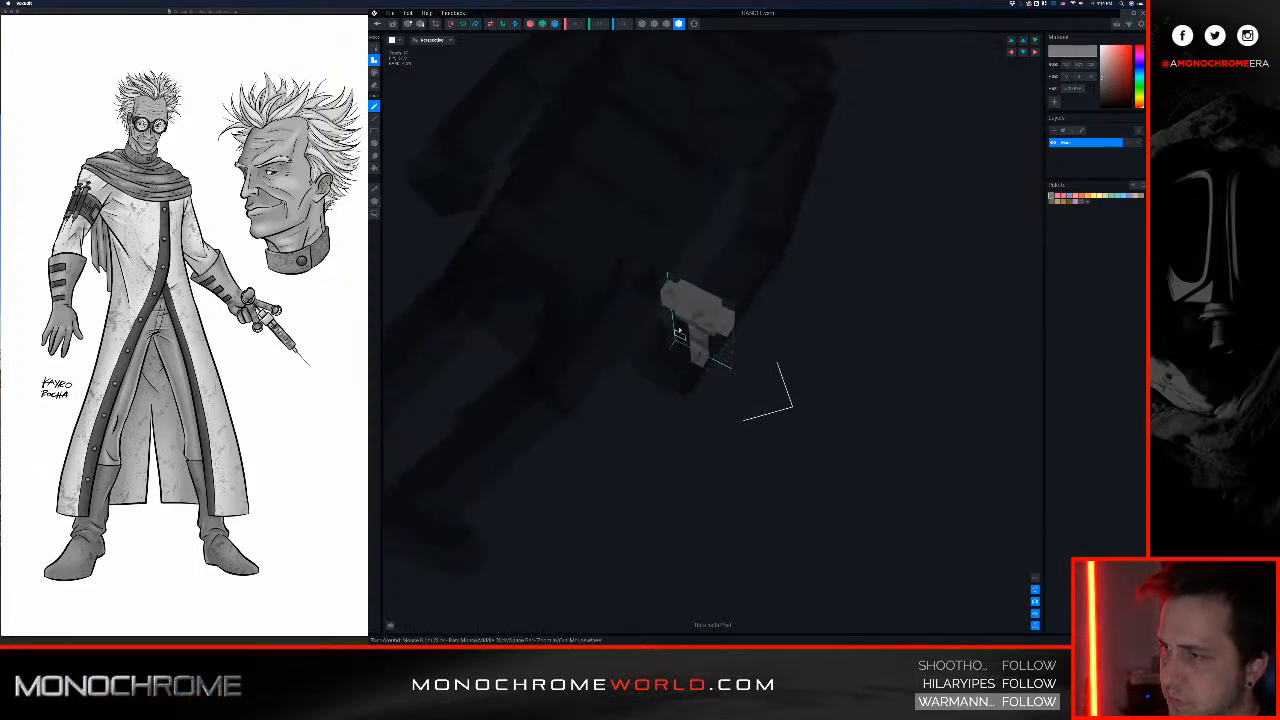
Step: Move the syringe handle's pivot along X, Y and Z to bring it beside the lower part of the shaft
left_click(375, 201)
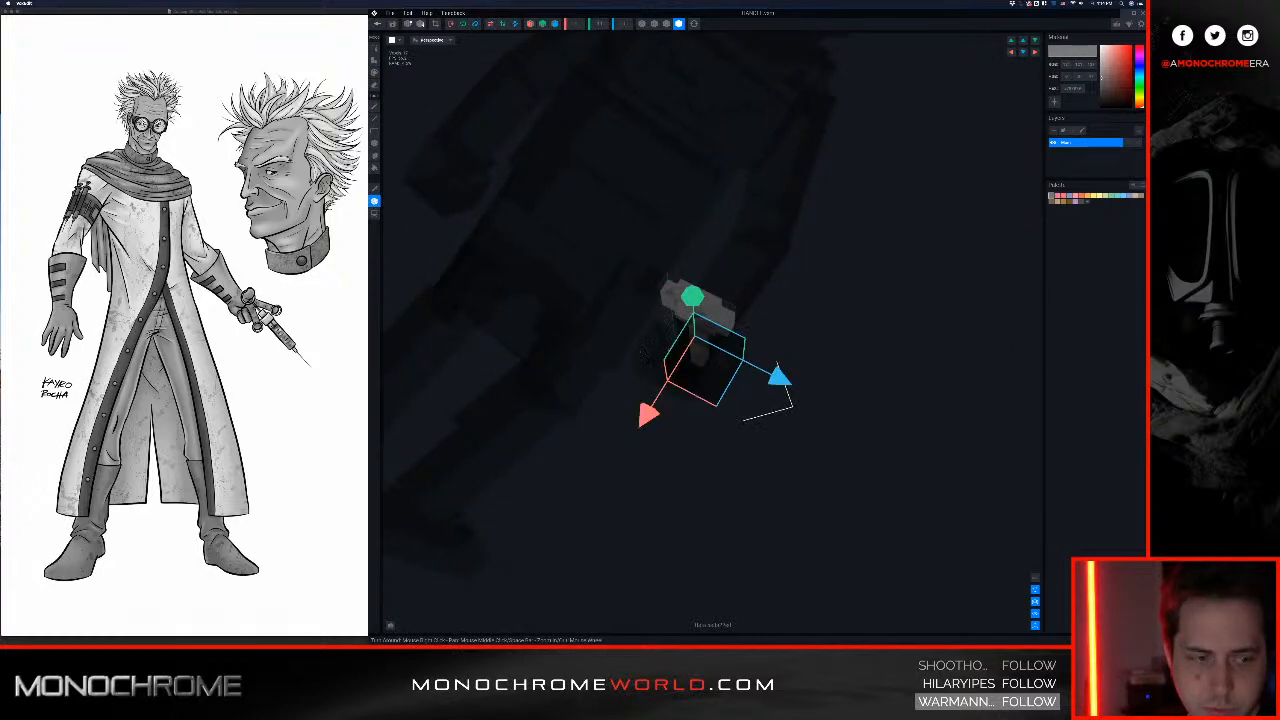
right_click_drag(772, 424, 734, 405)
left_click_drag(624, 383, 665, 381)
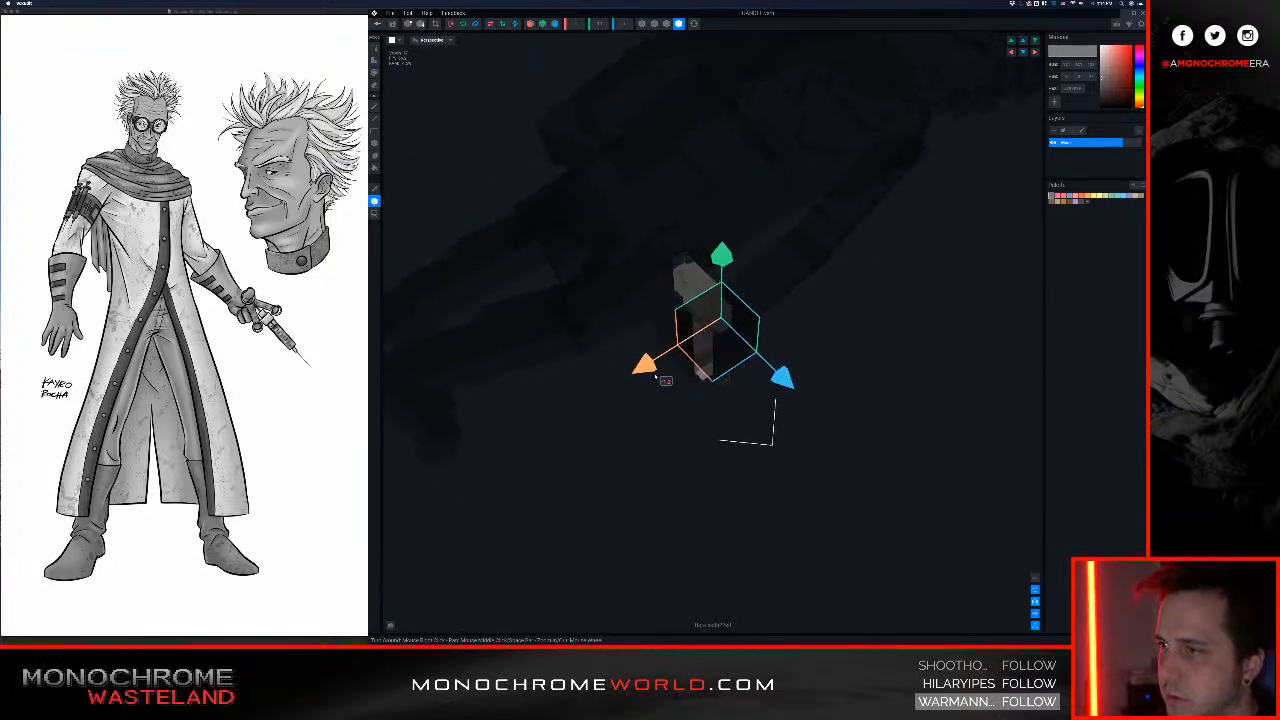
right_click_drag(719, 333, 712, 319)
left_click_drag(731, 267, 735, 294)
right_click_drag(742, 300, 658, 413)
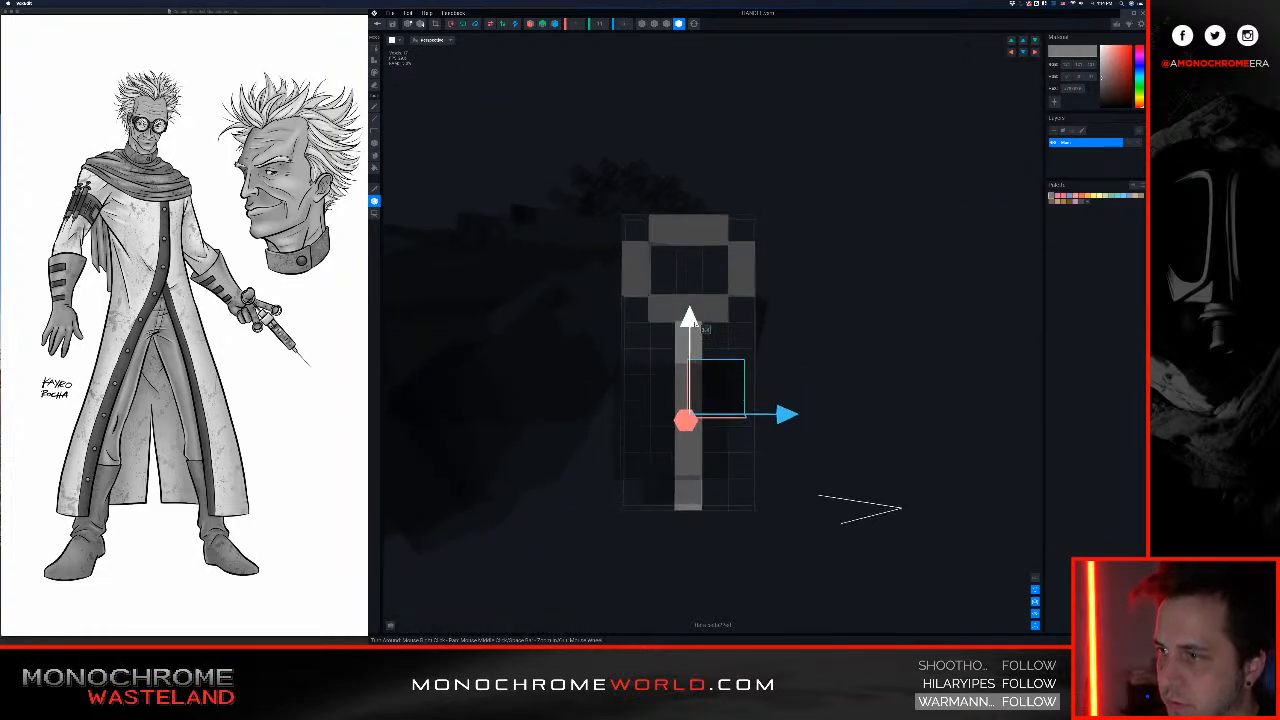
left_click_drag(704, 328, 704, 317)
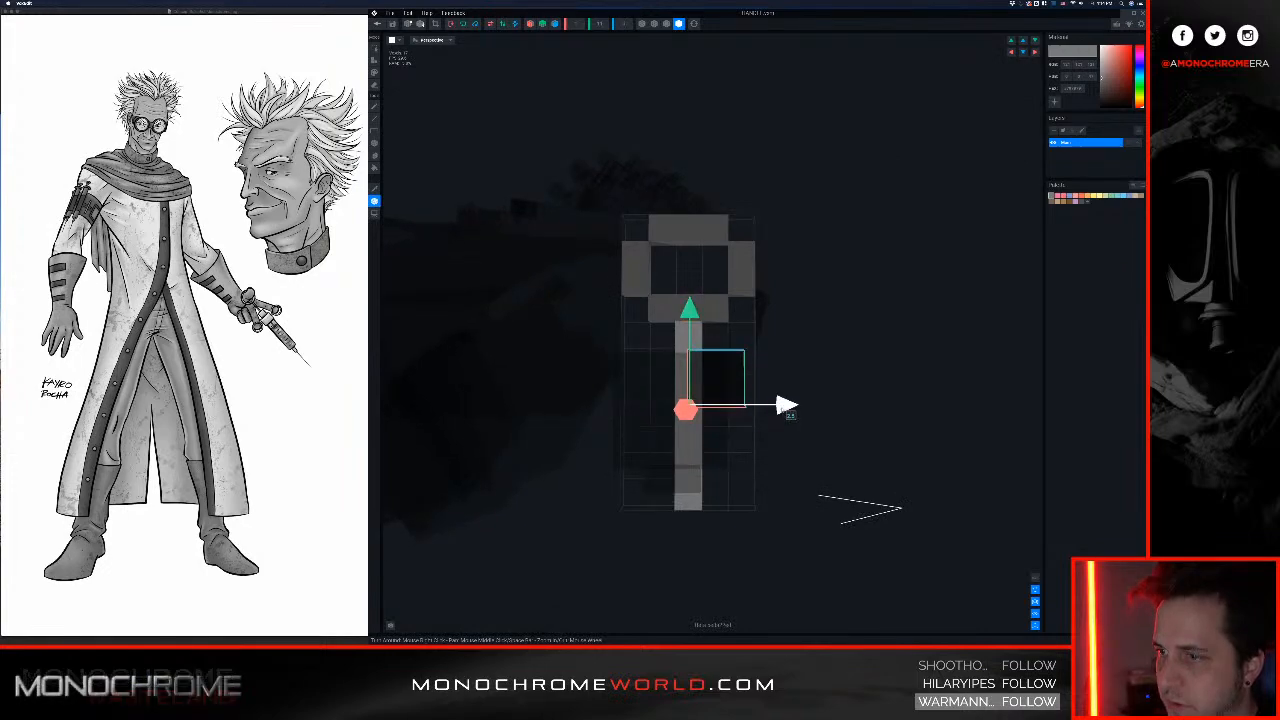
left_click_drag(790, 413, 808, 412)
Step: Fine-tune the handle's pivot along Y and X, then return to the avatar scene
right_click_drag(692, 354, 707, 342)
right_click_drag(686, 488, 685, 486)
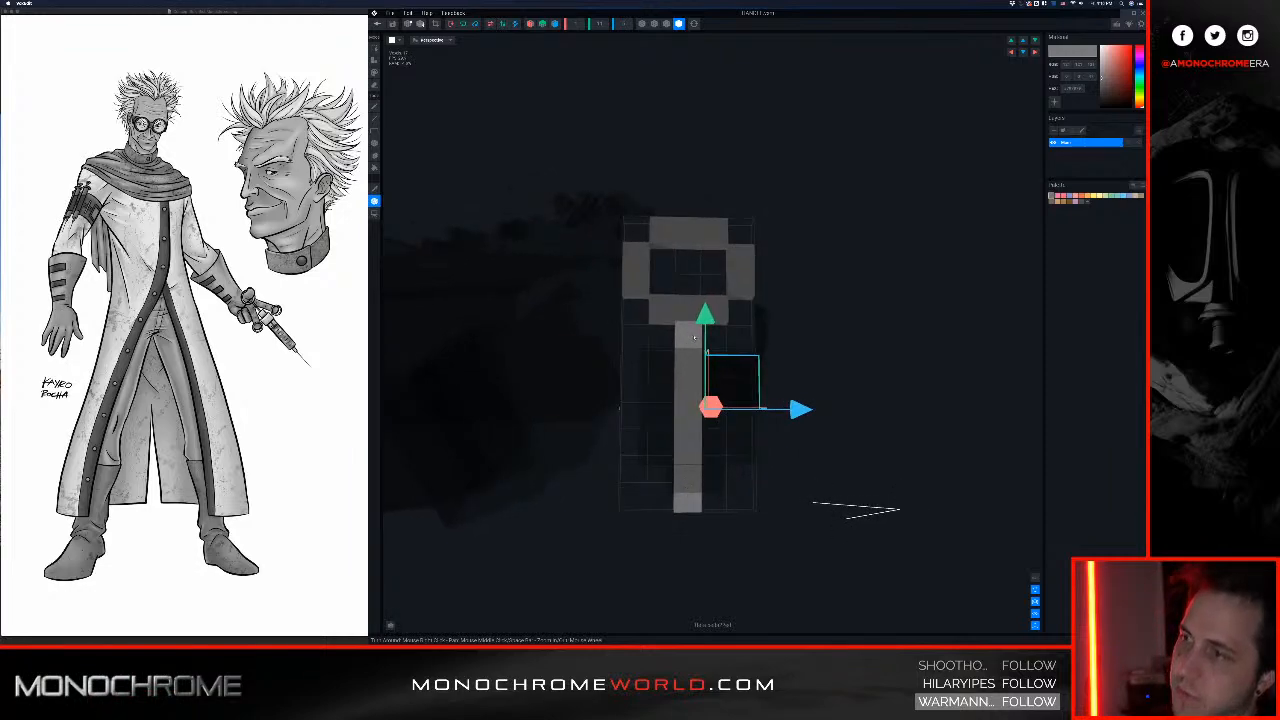
right_click_drag(688, 339, 705, 312)
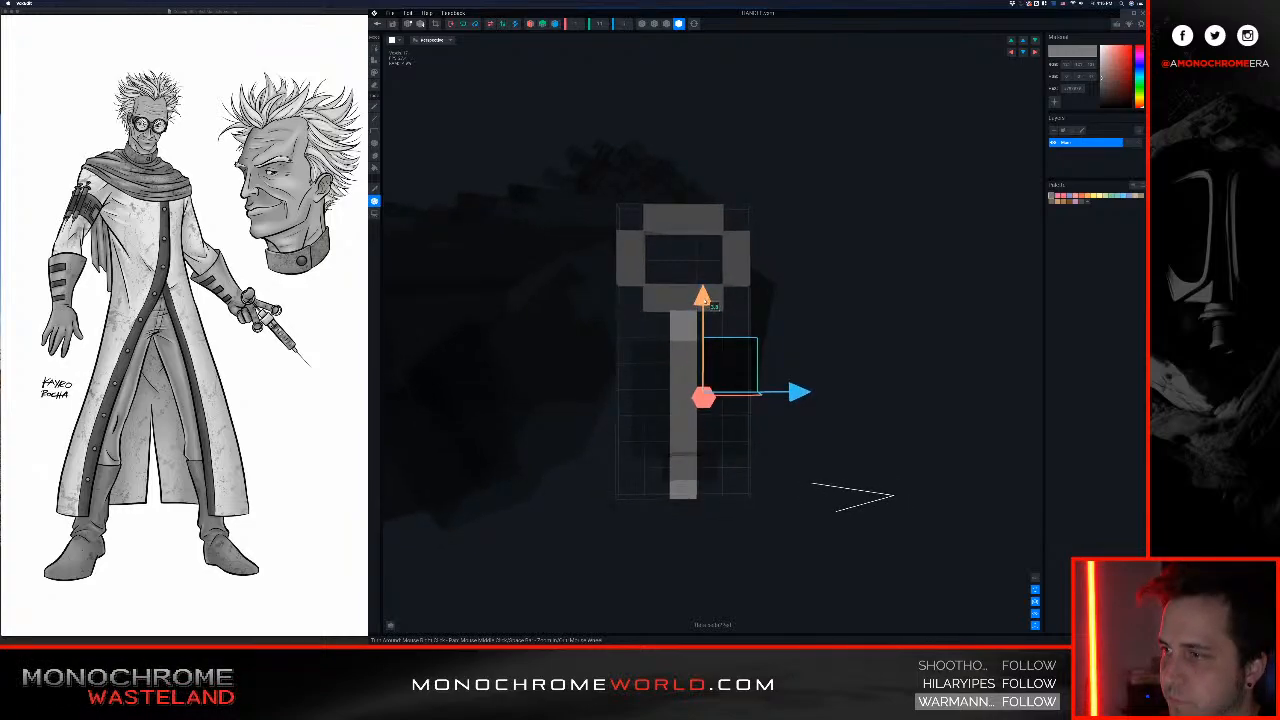
left_click_drag(707, 302, 706, 297)
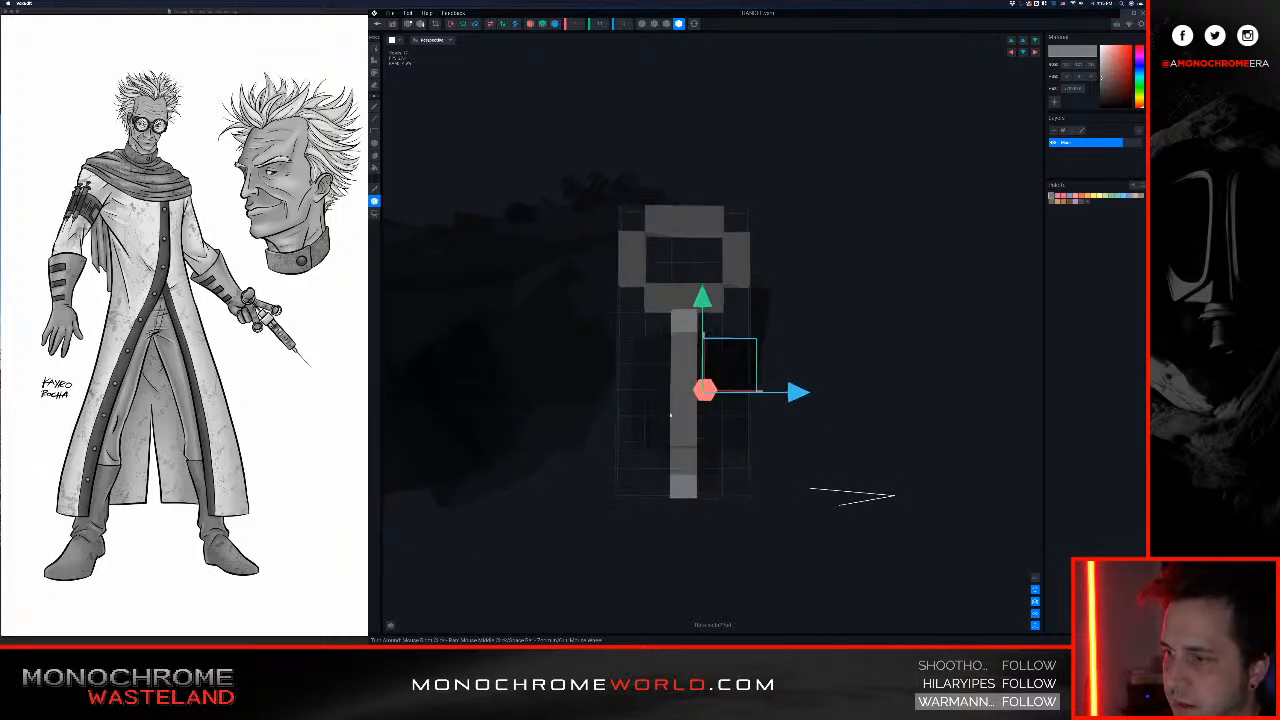
right_click_drag(684, 447, 742, 462)
mouse_move(698, 392)
left_mouse_down()
mouse_move(698, 347)
mouse_move(699, 395)
left_mouse_up()
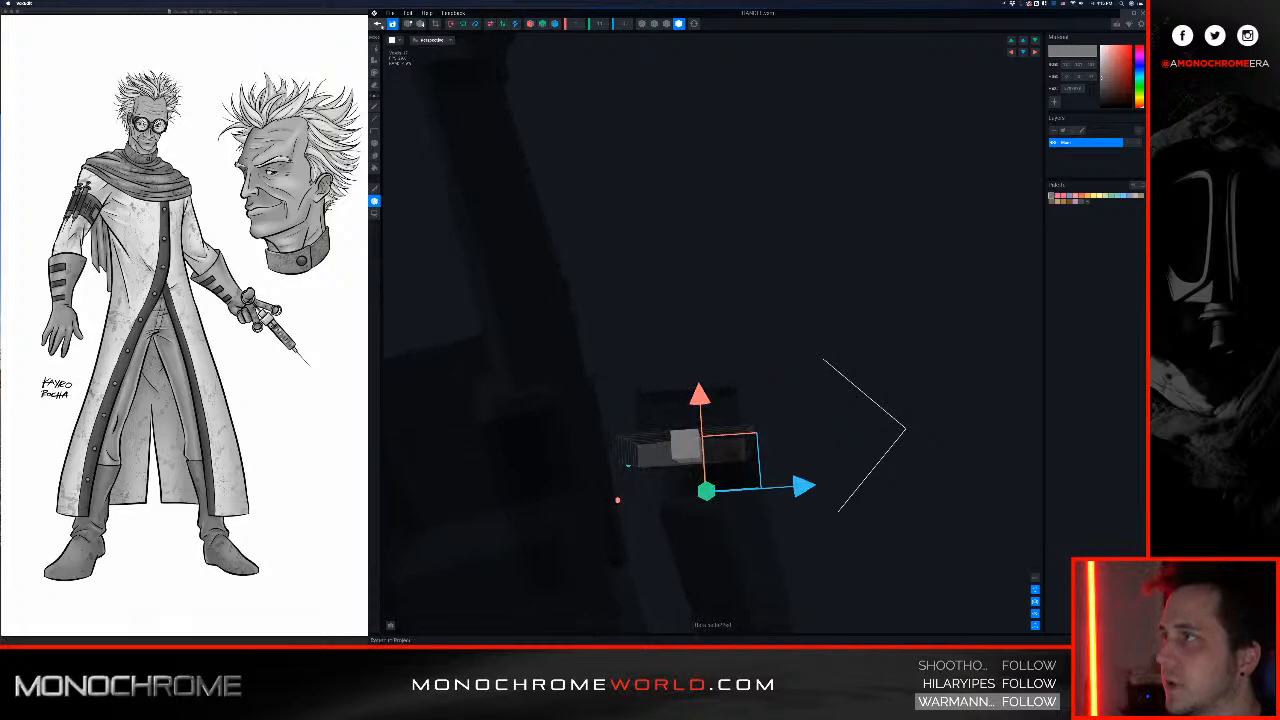
left_click(379, 25)
left_click(704, 194)
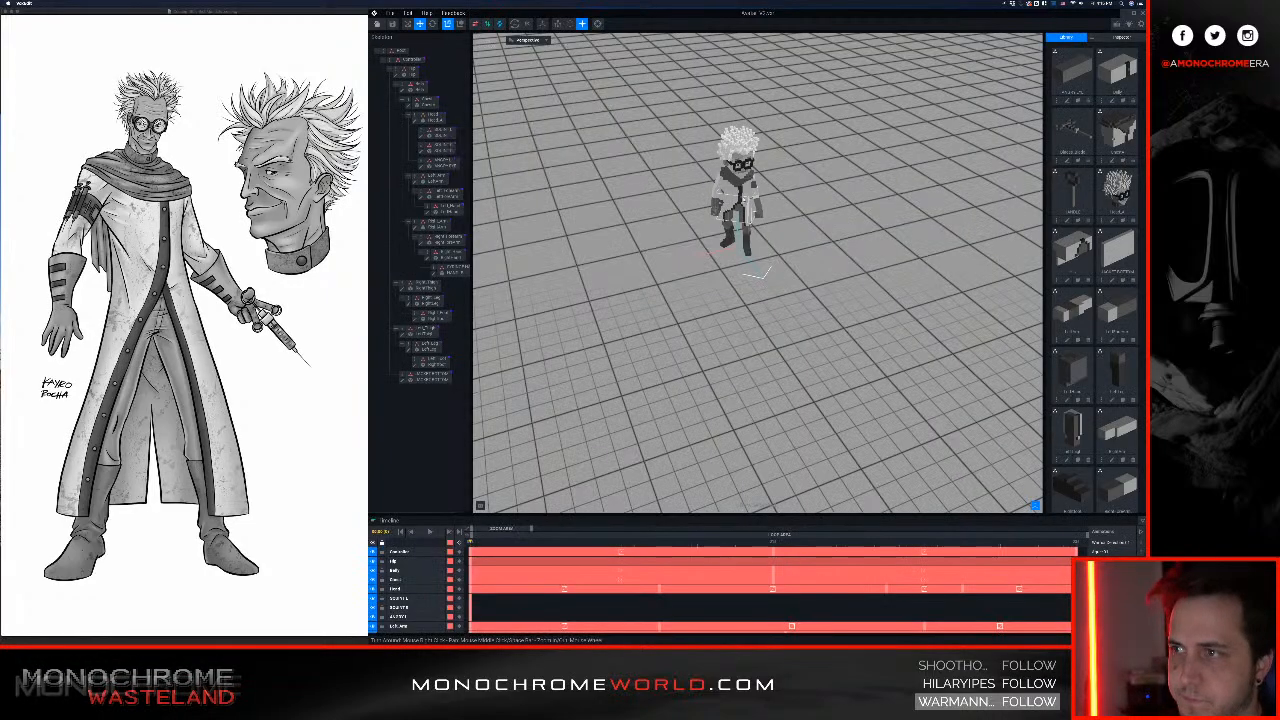
Step: Add a child node for the syringe body under the SYRINGE HANDLE node and assign the main syringe body model
right_click_drag(718, 222, 770, 174)
scroll(758, 195, "up", 5)
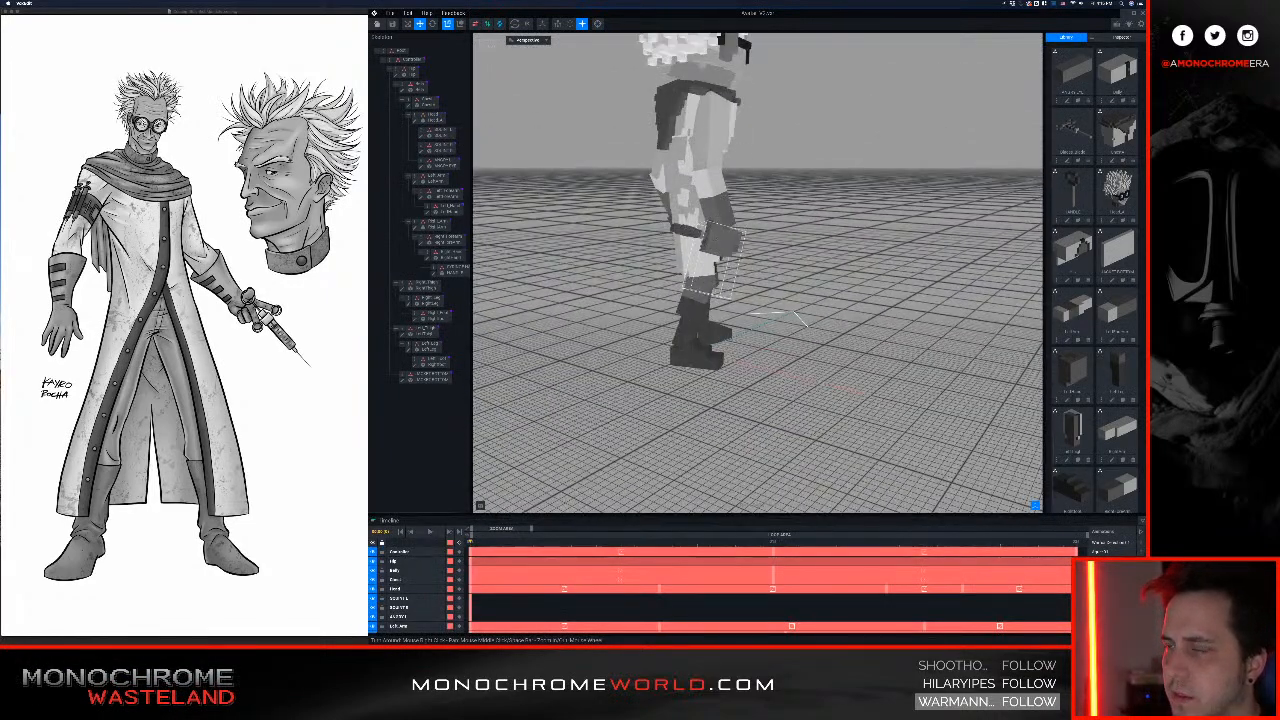
right_click_drag(768, 222, 750, 248)
scroll(718, 243, "up", 5)
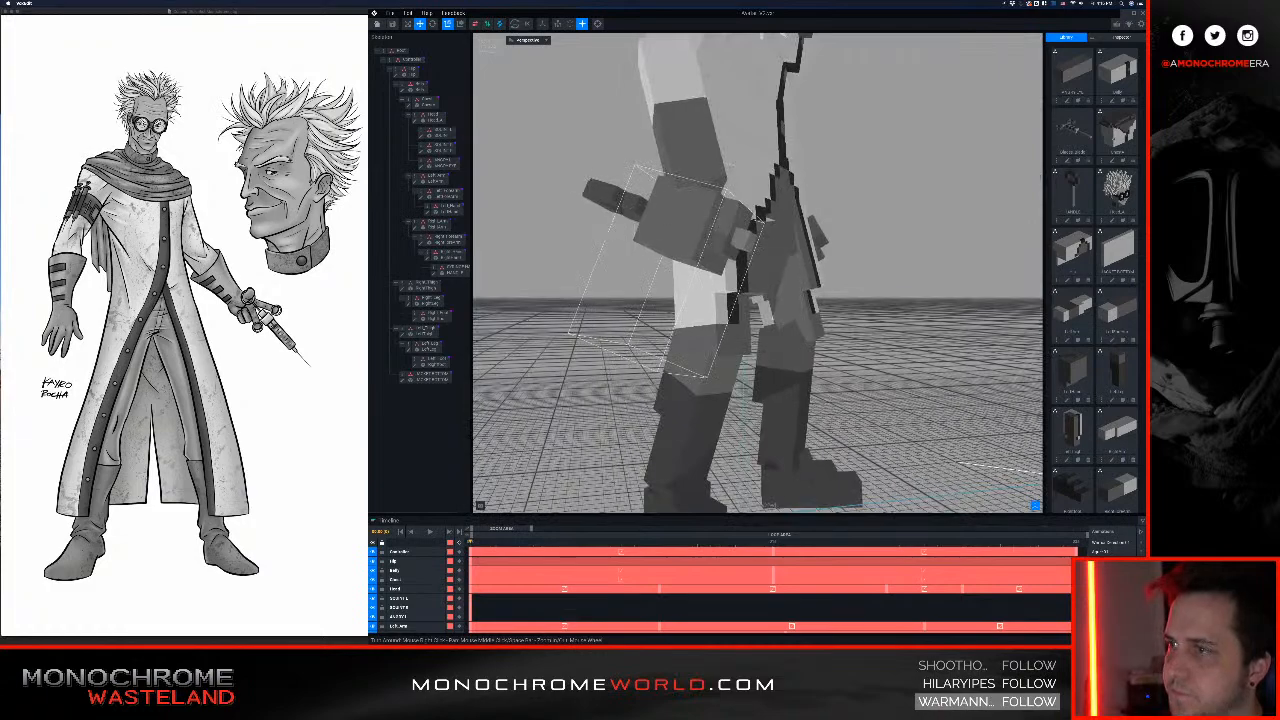
middle_click_drag(750, 248, 740, 280)
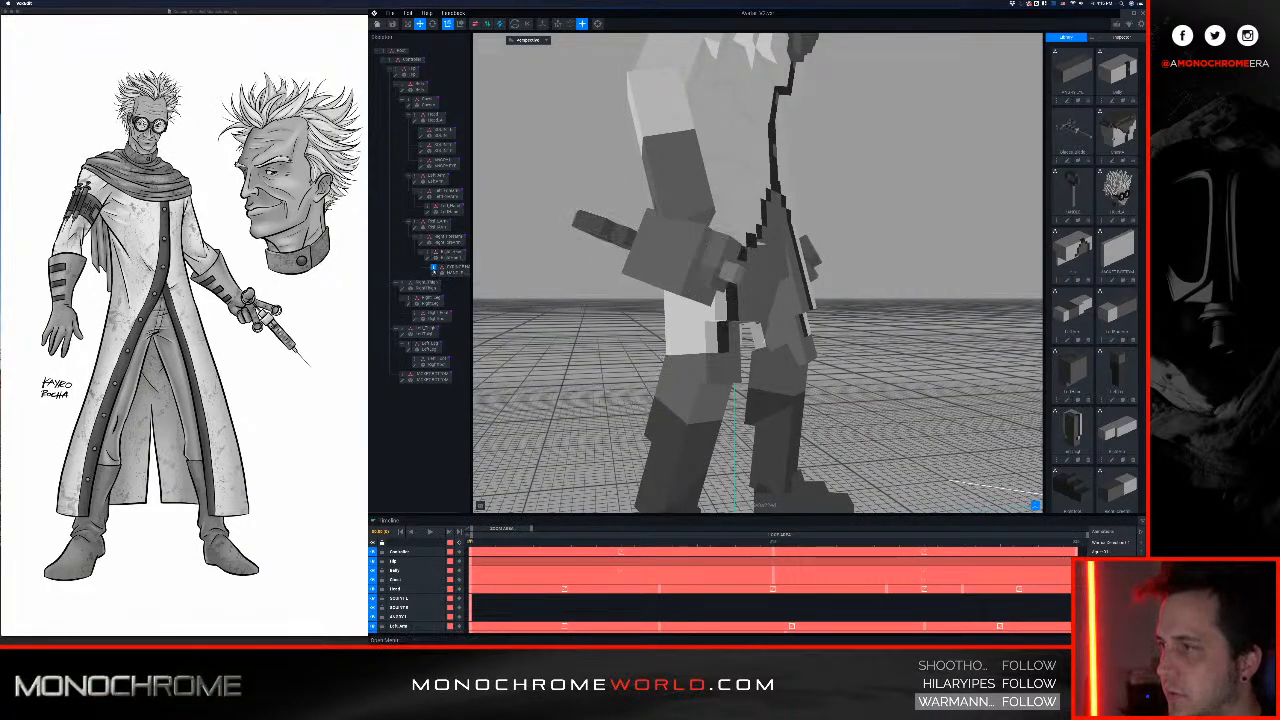
right_click(433, 268)
left_click(458, 284)
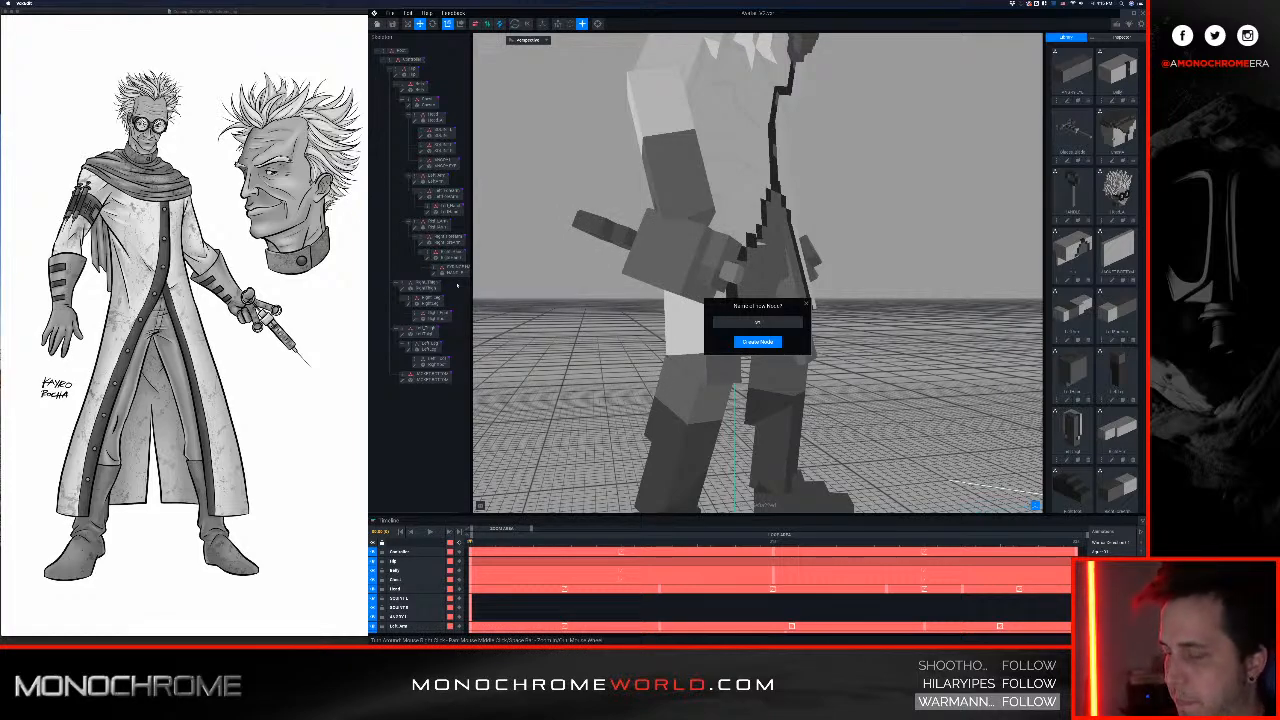
key("Return")
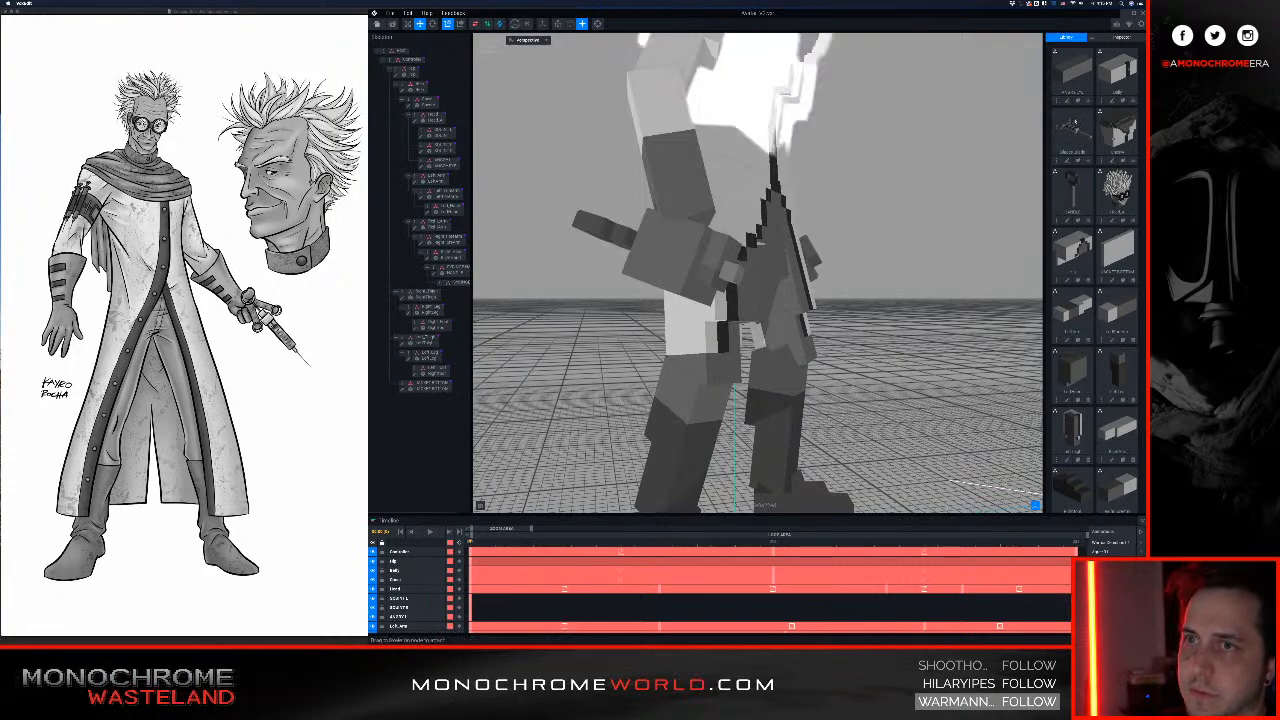
left_click(458, 285)
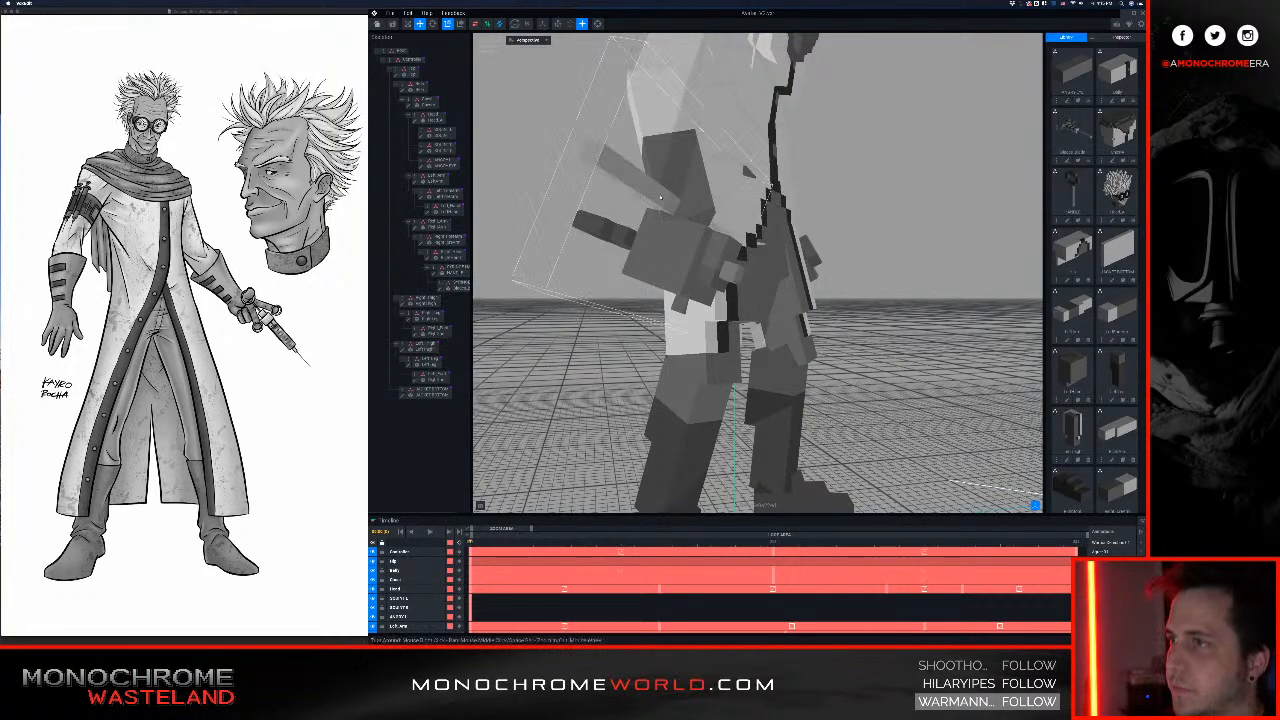
Step: Open the syringe body model for editing and rotate it about its axes until the needle points straight down
right_click_drag(658, 198, 656, 202)
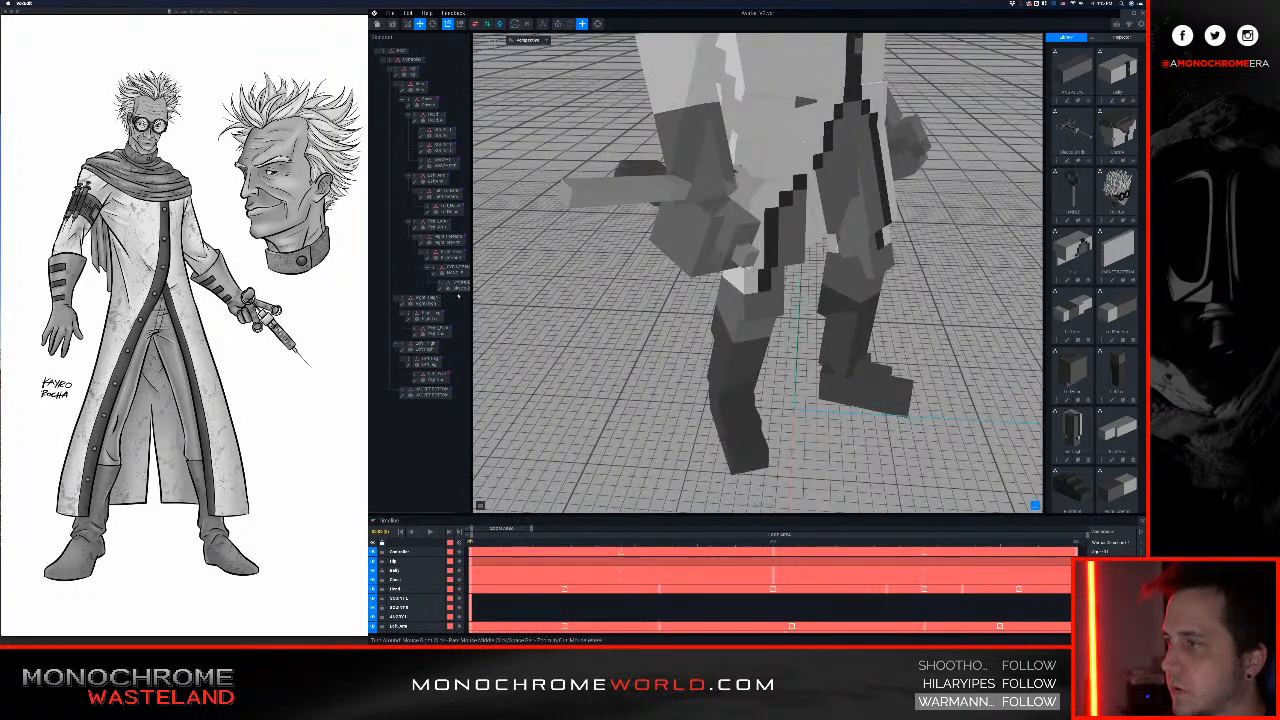
left_click(440, 288)
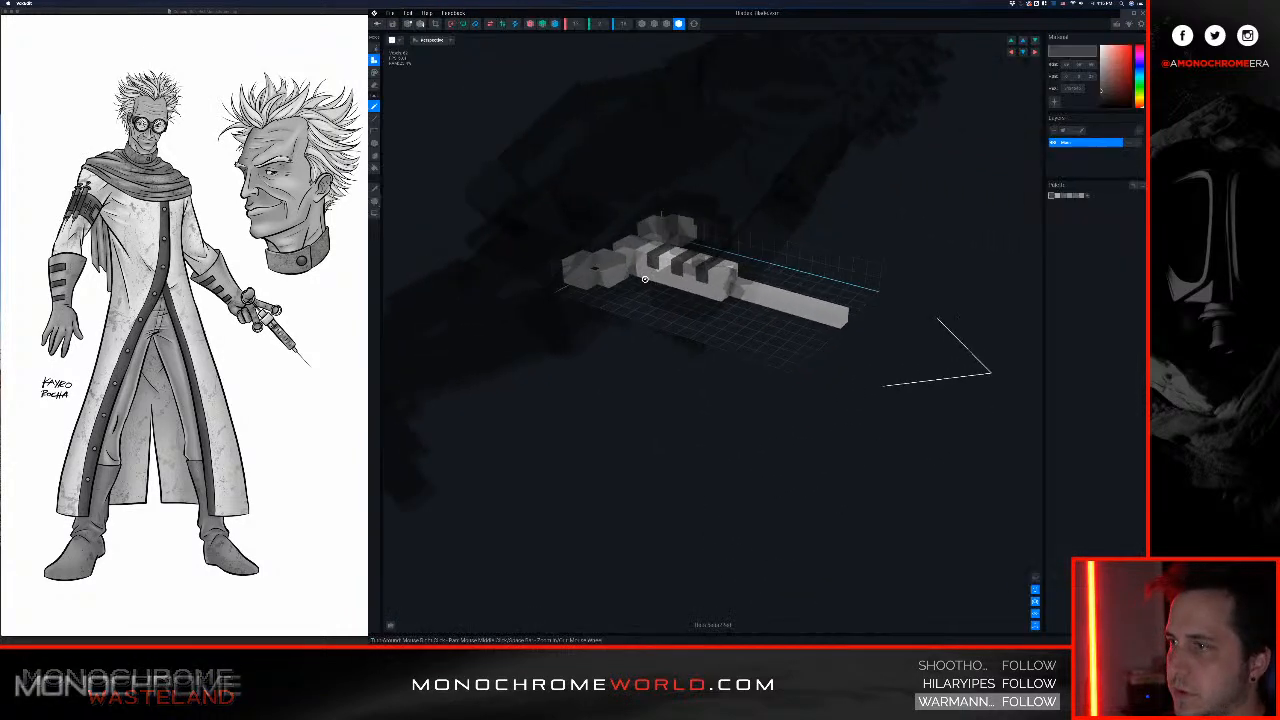
left_click(475, 23)
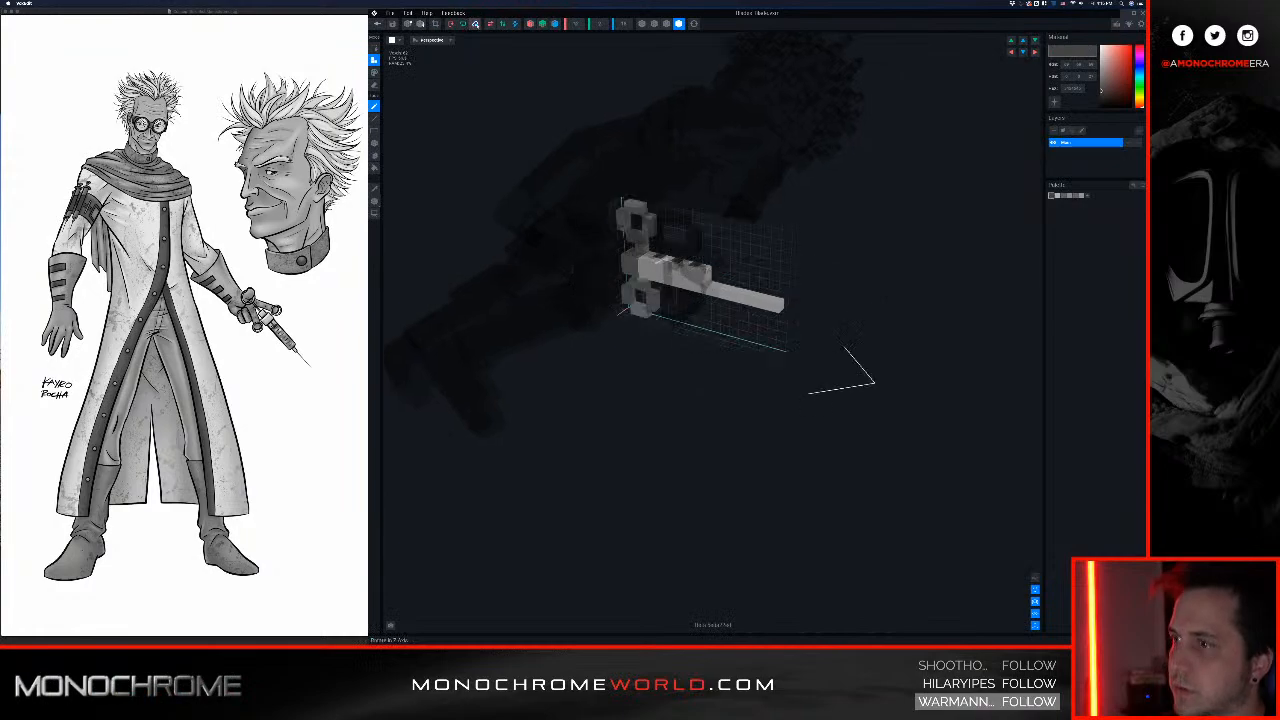
left_click(475, 23)
left_click(475, 23)
left_click(463, 23)
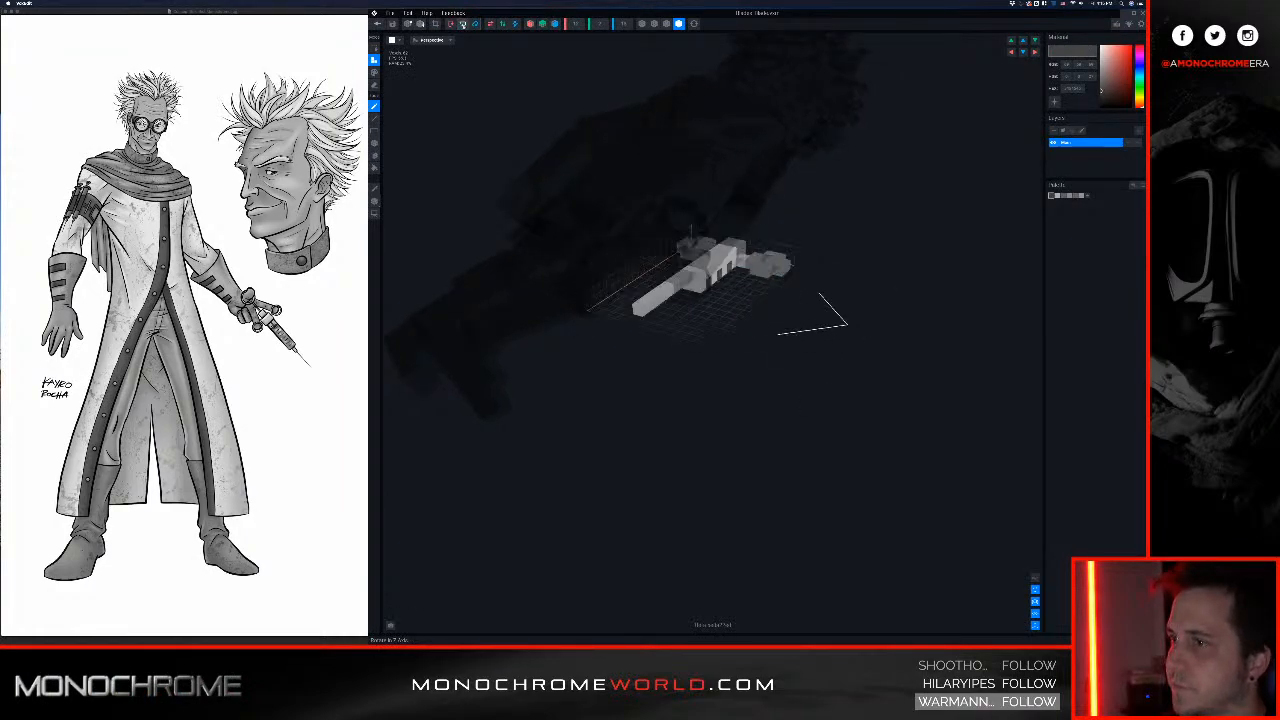
left_click(463, 23)
left_click(451, 23)
left_click(451, 23)
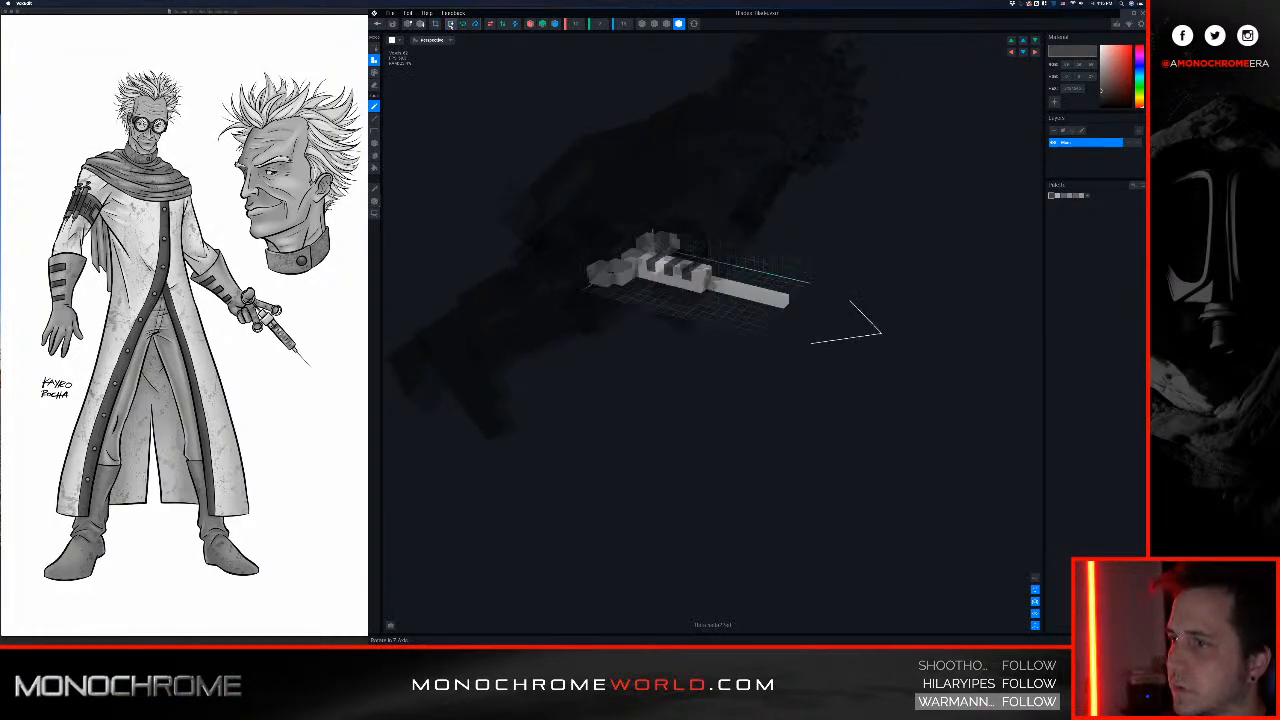
left_click(451, 23)
Step: Raise the syringe body's pivot along Y well above the finger rings
right_click_drag(703, 205, 600, 130)
middle_click_drag(704, 224, 742, 236)
right_click_drag(738, 212, 740, 246)
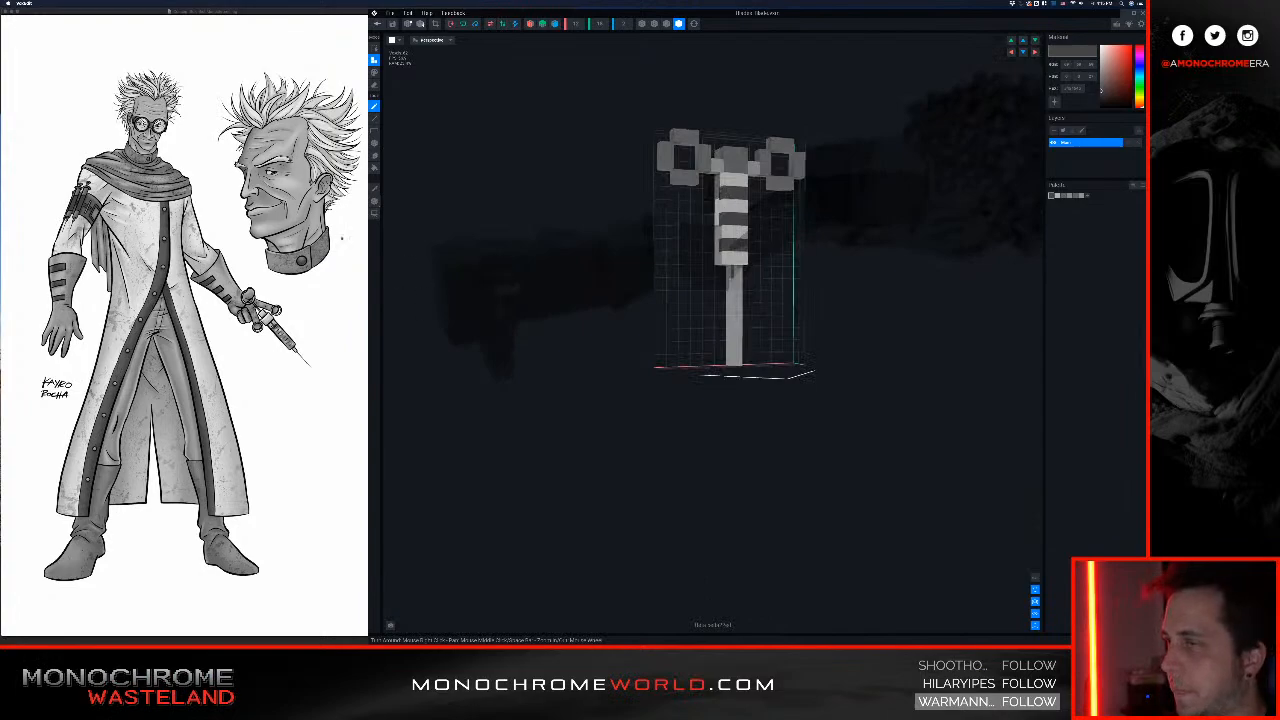
left_click(374, 201)
middle_click_drag(614, 273, 560, 266)
left_click_drag(661, 132, 665, 45)
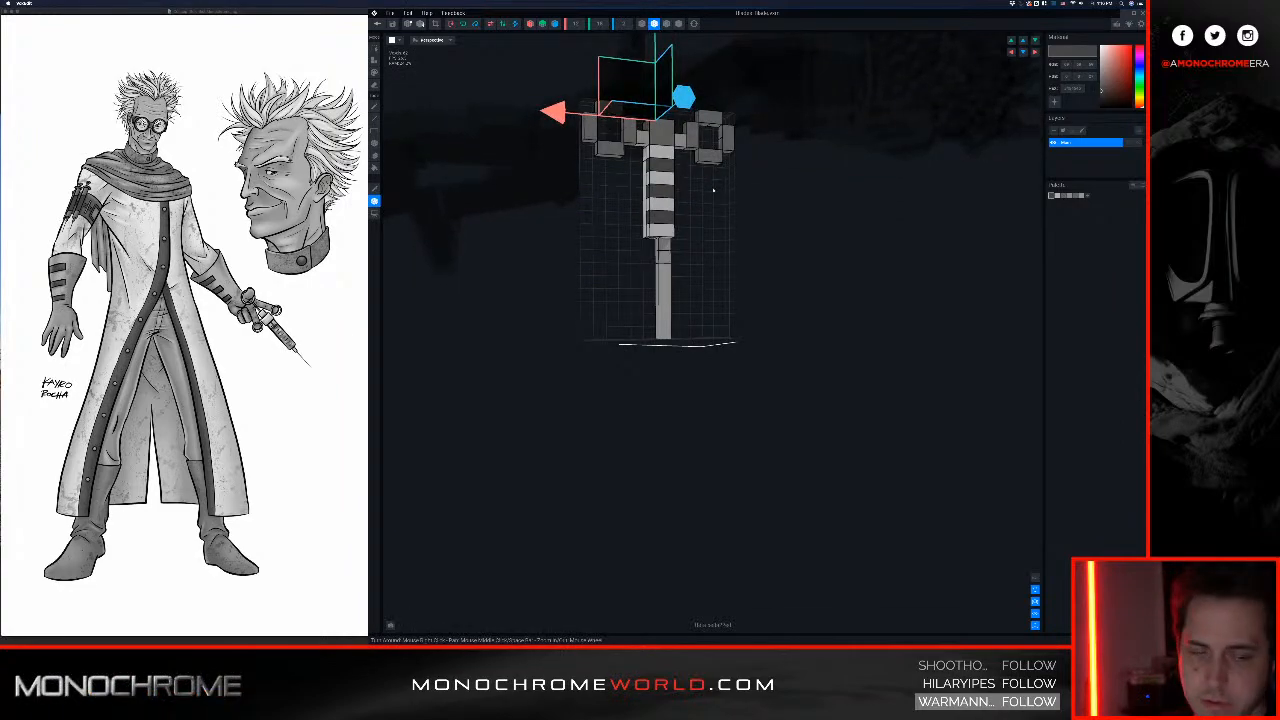
right_click_drag(709, 222, 691, 227)
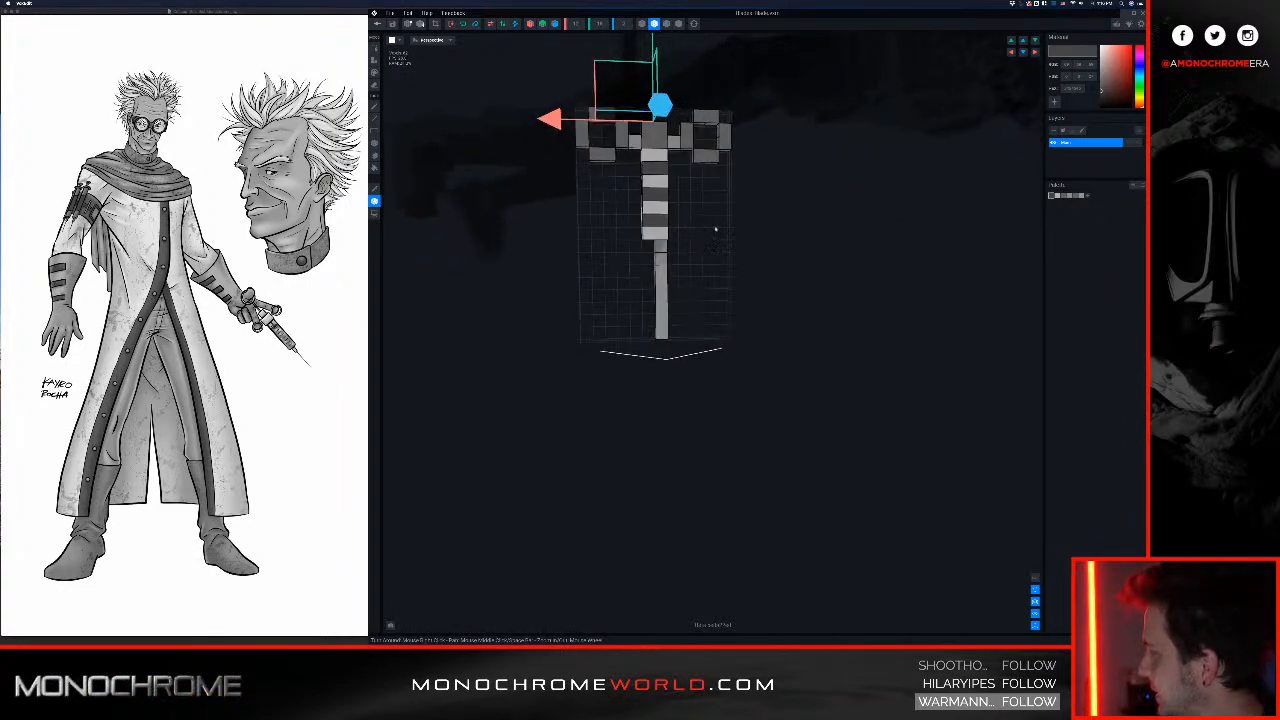
middle_click_drag(697, 78, 683, 226)
right_click_drag(683, 226, 697, 234)
scroll(690, 234, "up", 8)
right_click_drag(708, 328, 666, 338)
left_click_drag(622, 262, 618, 60)
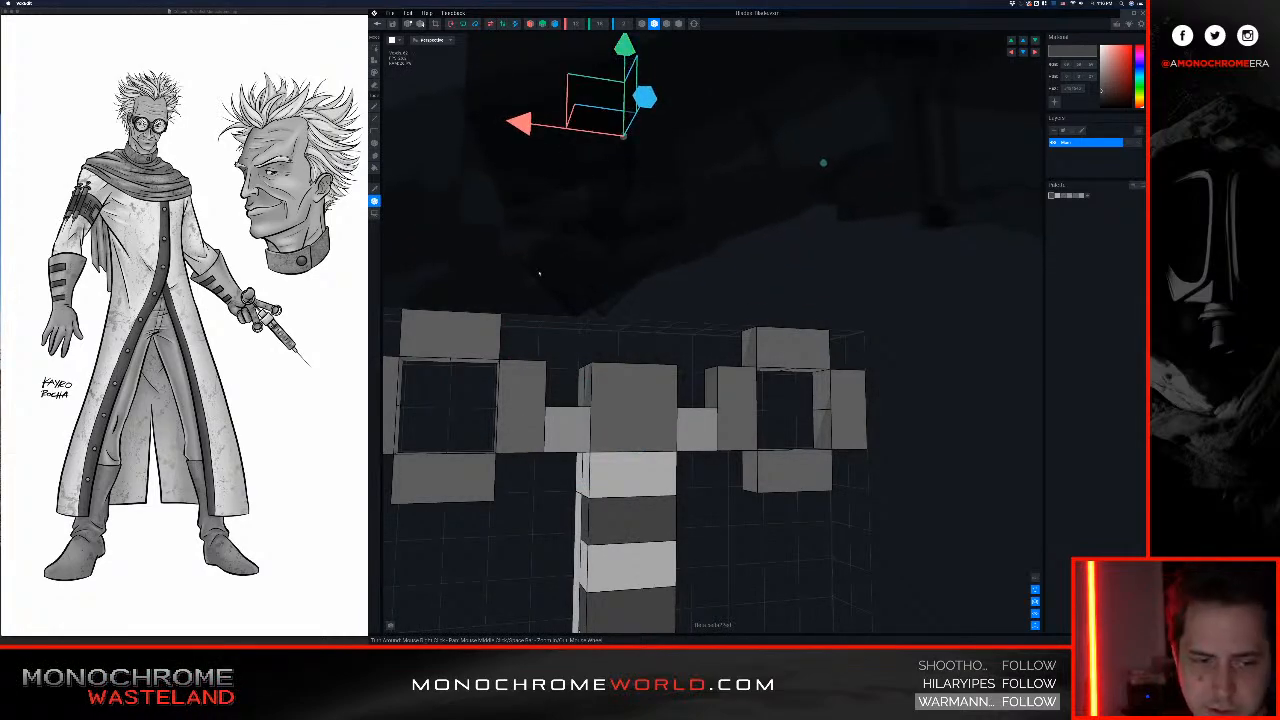
Step: Shift the syringe body's pivot along X and Z to bring the ghosted handle shaft over the barrel's top block
scroll(539, 272, "up", 3)
scroll(553, 234, "down", 4)
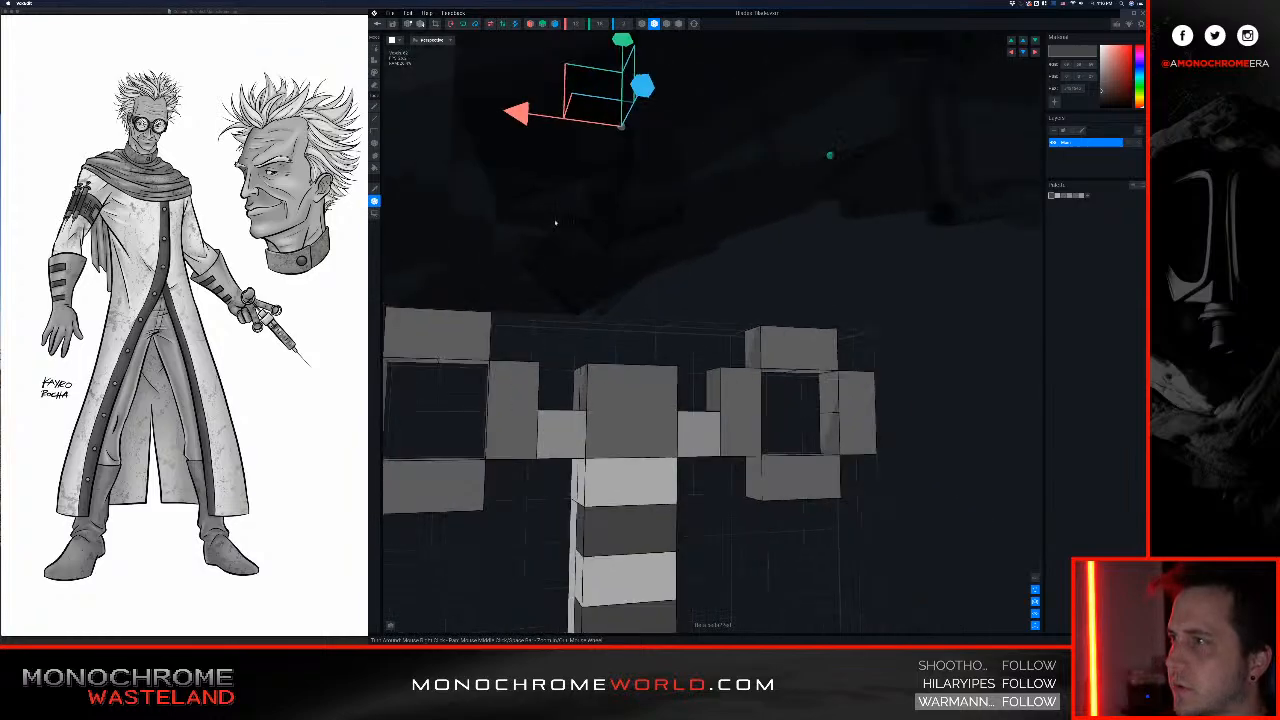
middle_click_drag(557, 223, 571, 245)
right_click_drag(577, 267, 580, 268)
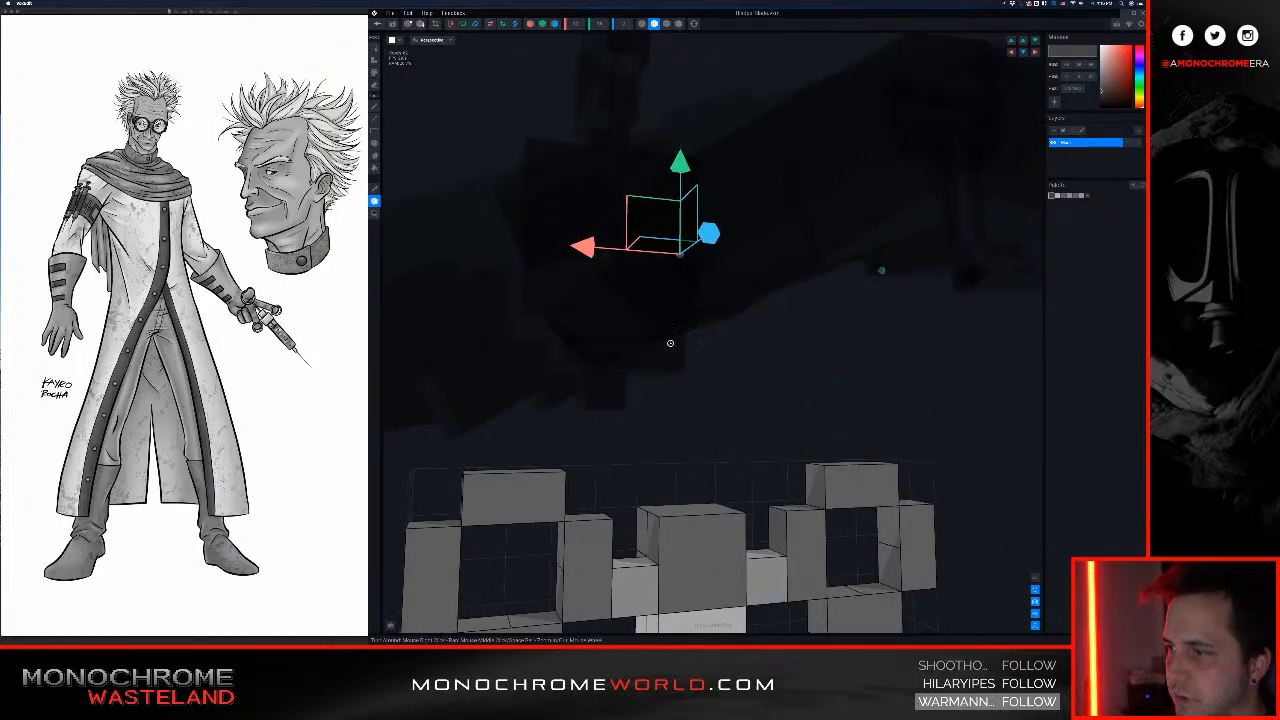
right_click_drag(670, 343, 546, 198)
left_click_drag(559, 153, 584, 148)
right_click_drag(590, 403, 667, 122)
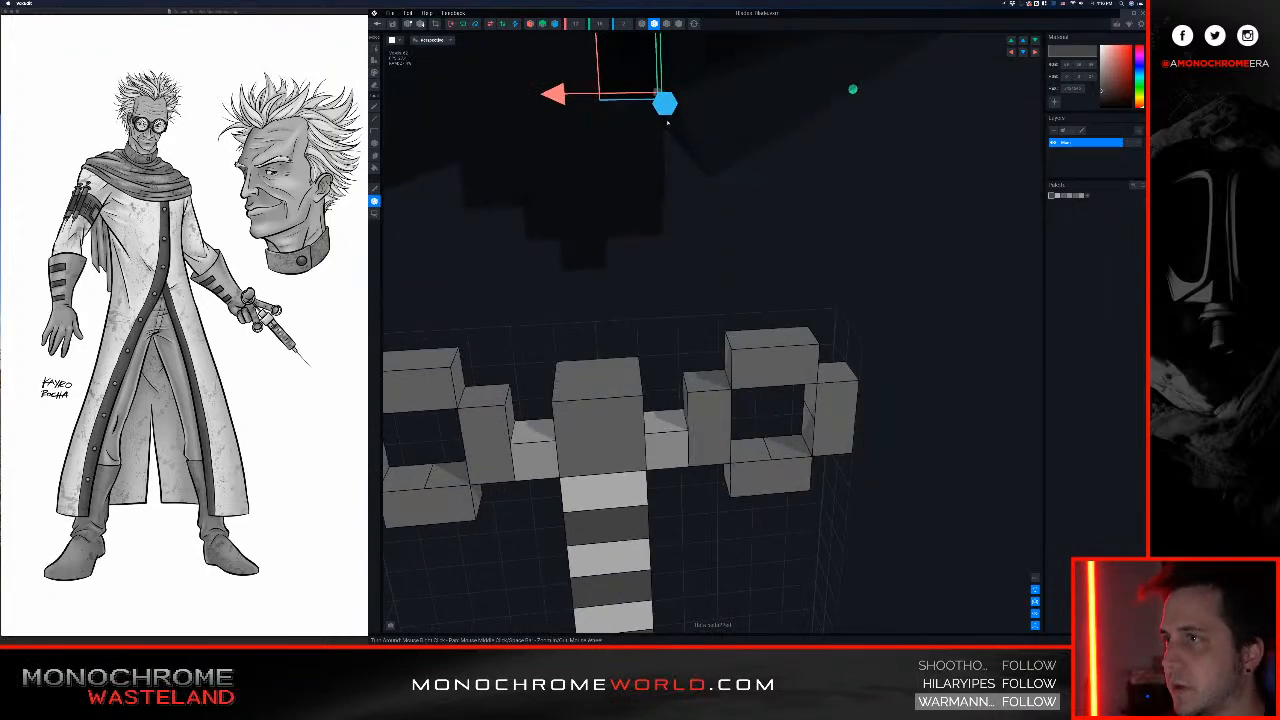
left_click_drag(664, 104, 690, 143)
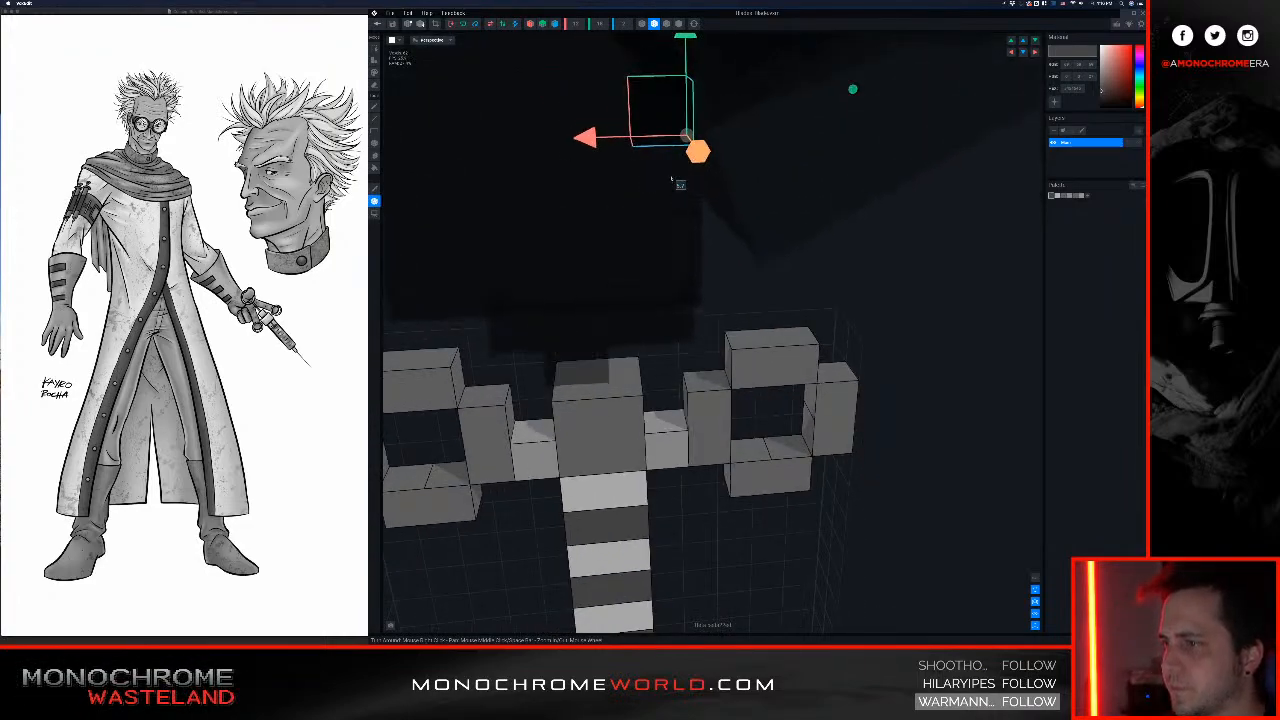
Step: Lower the body's pivot along Y and move it back along Z so the handle shaft meets the barrel top
right_click_drag(645, 258, 643, 251)
scroll(645, 258, "down", 3)
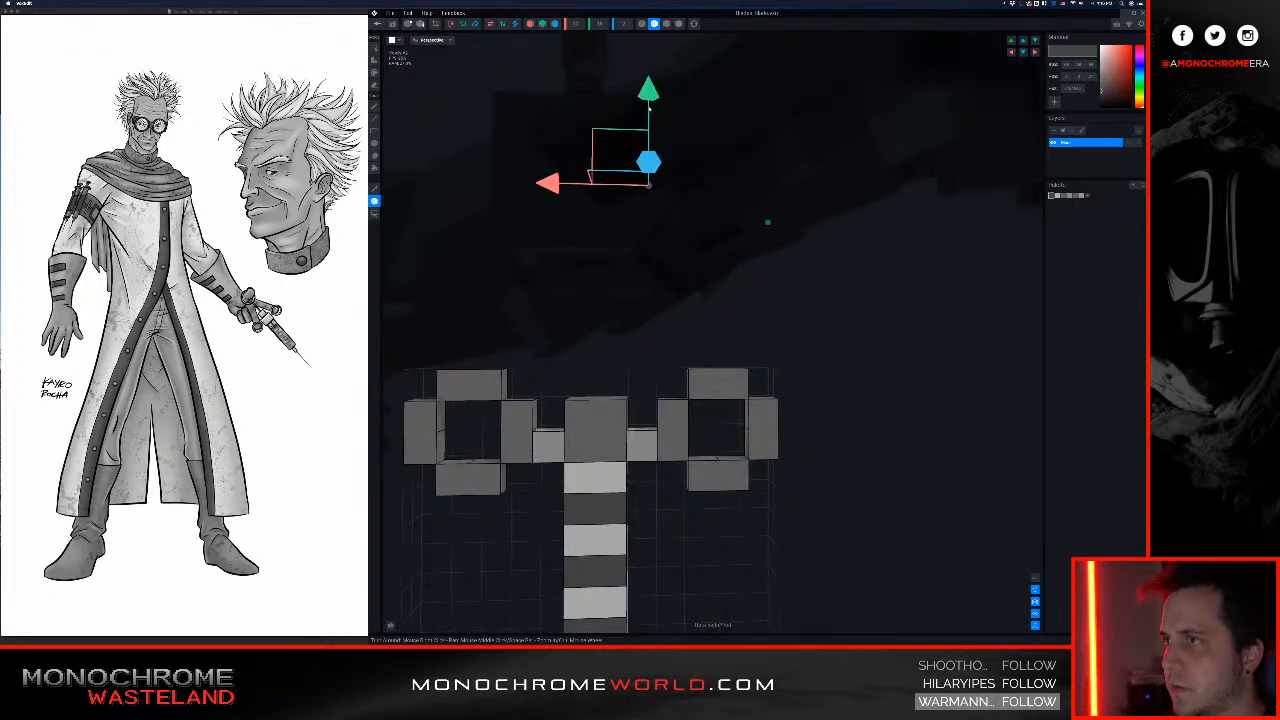
left_click_drag(649, 108, 661, 176)
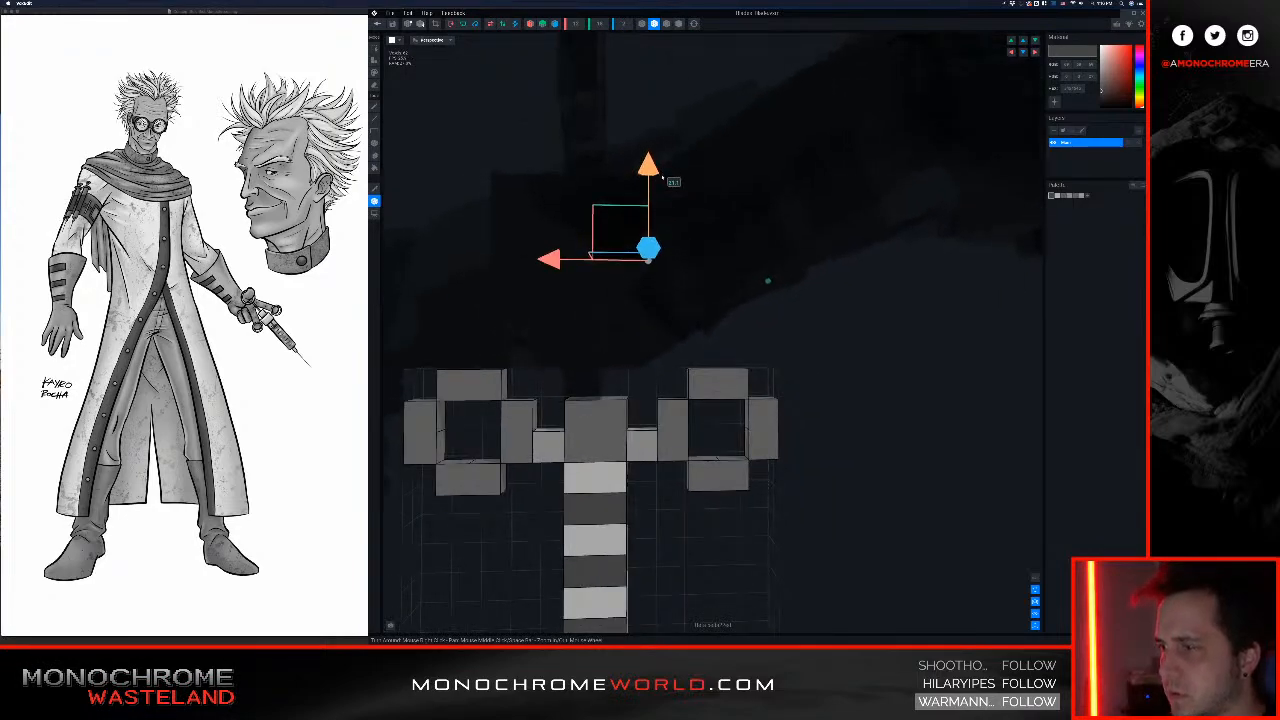
right_click_drag(580, 396, 692, 424)
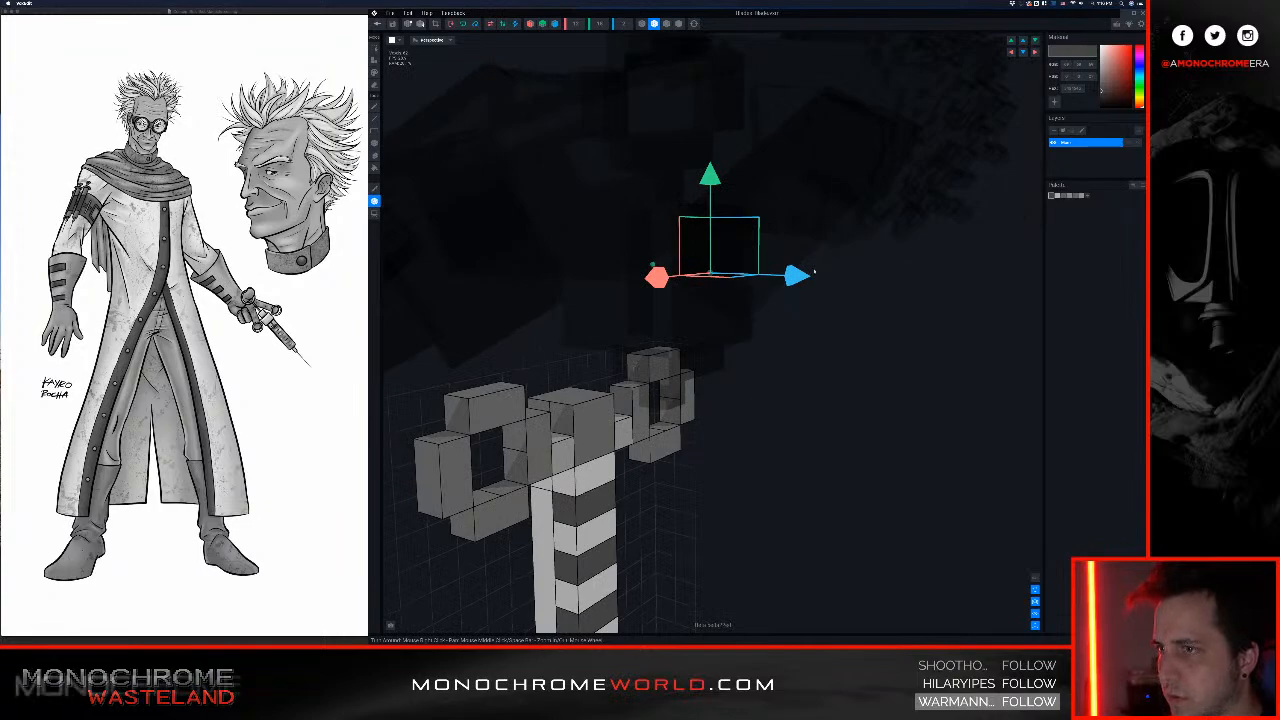
left_click_drag(807, 280, 696, 291)
Step: Fine-tune the syringe body's pivot along Y, X and Z so the ghosted handle shaft sits centred on the barrel's top block
scroll(580, 457, "up", 4)
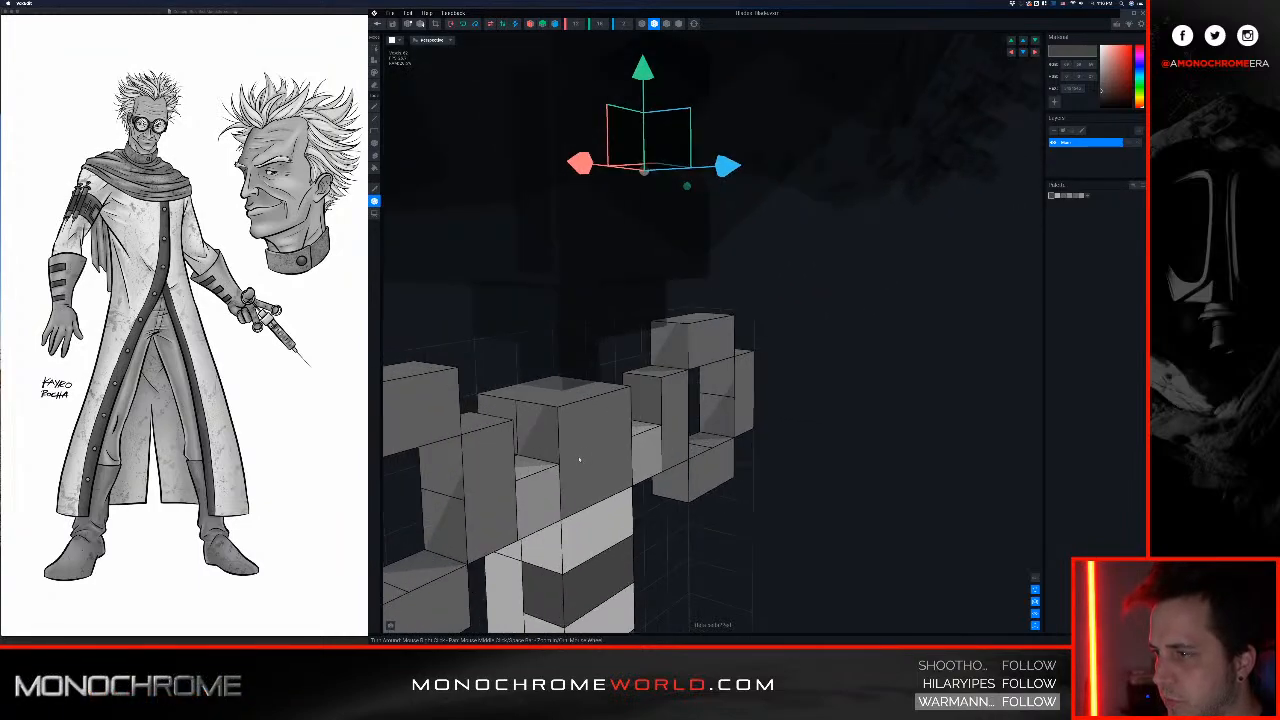
right_click_drag(580, 457, 588, 433)
left_click_drag(697, 68, 697, 93)
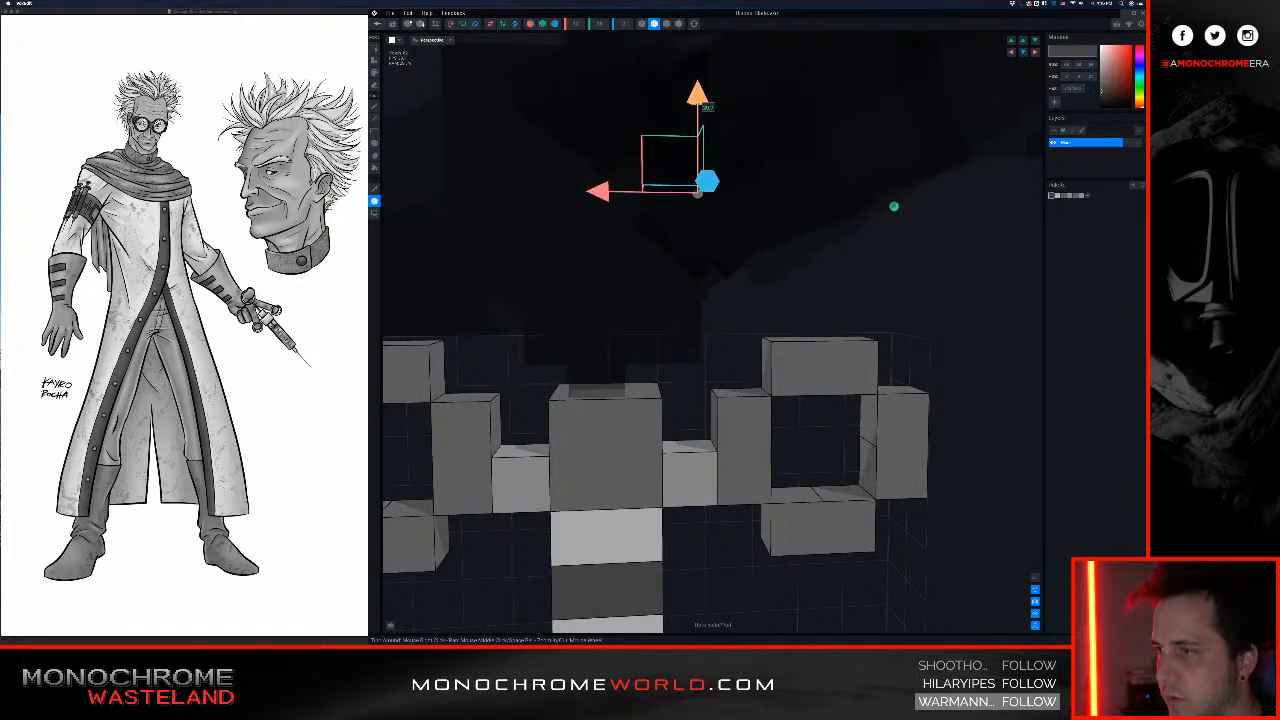
mouse_move(613, 198)
left_mouse_down()
mouse_move(636, 199)
mouse_move(614, 199)
left_mouse_up()
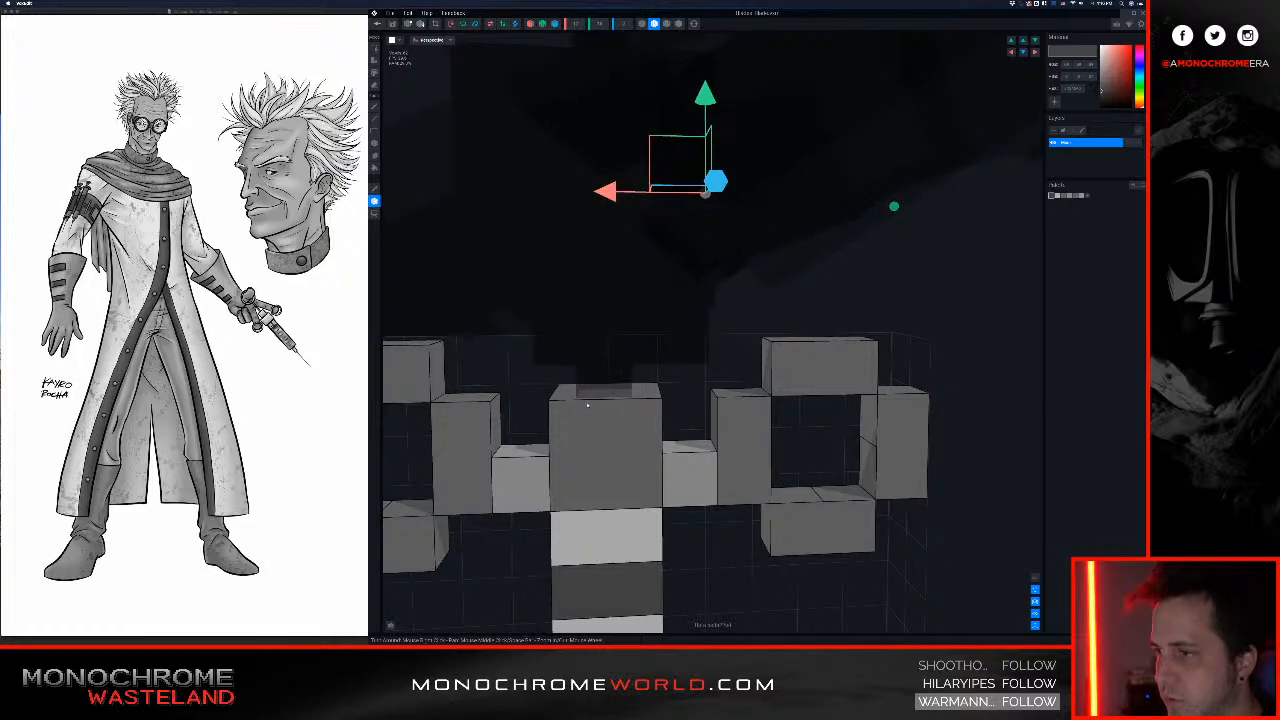
right_click_drag(568, 401, 601, 411)
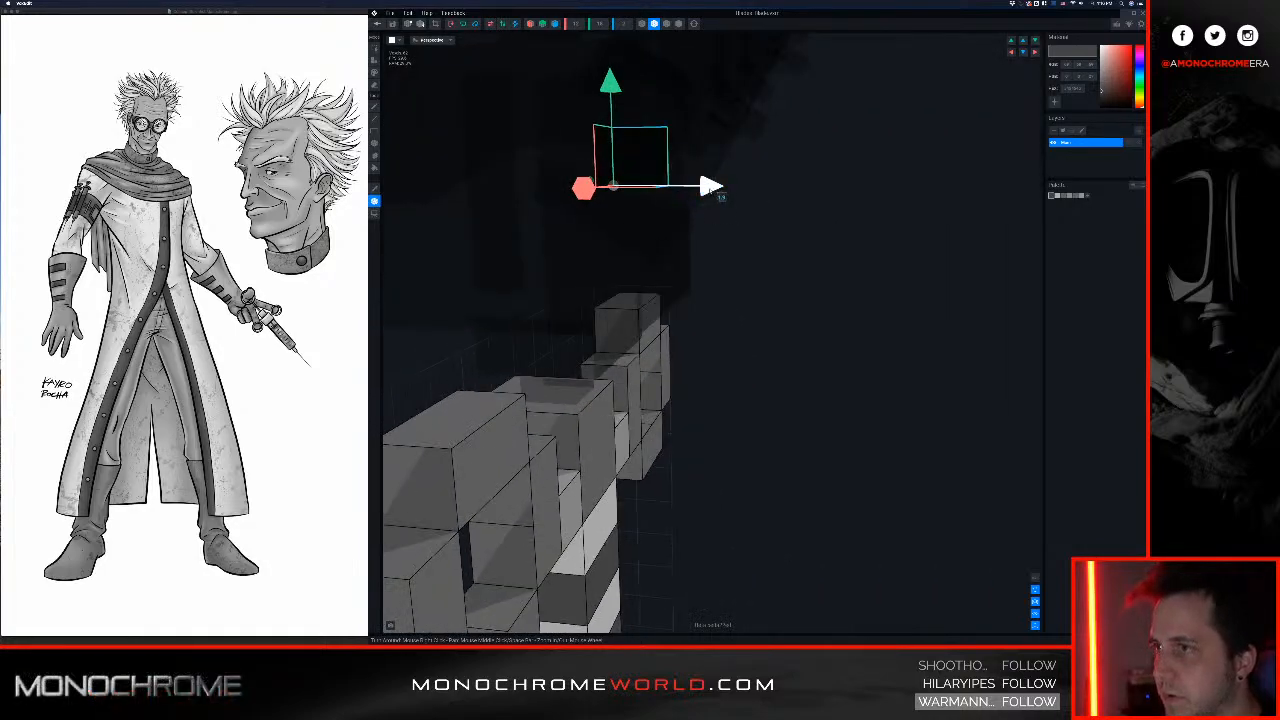
left_click_drag(712, 189, 703, 193)
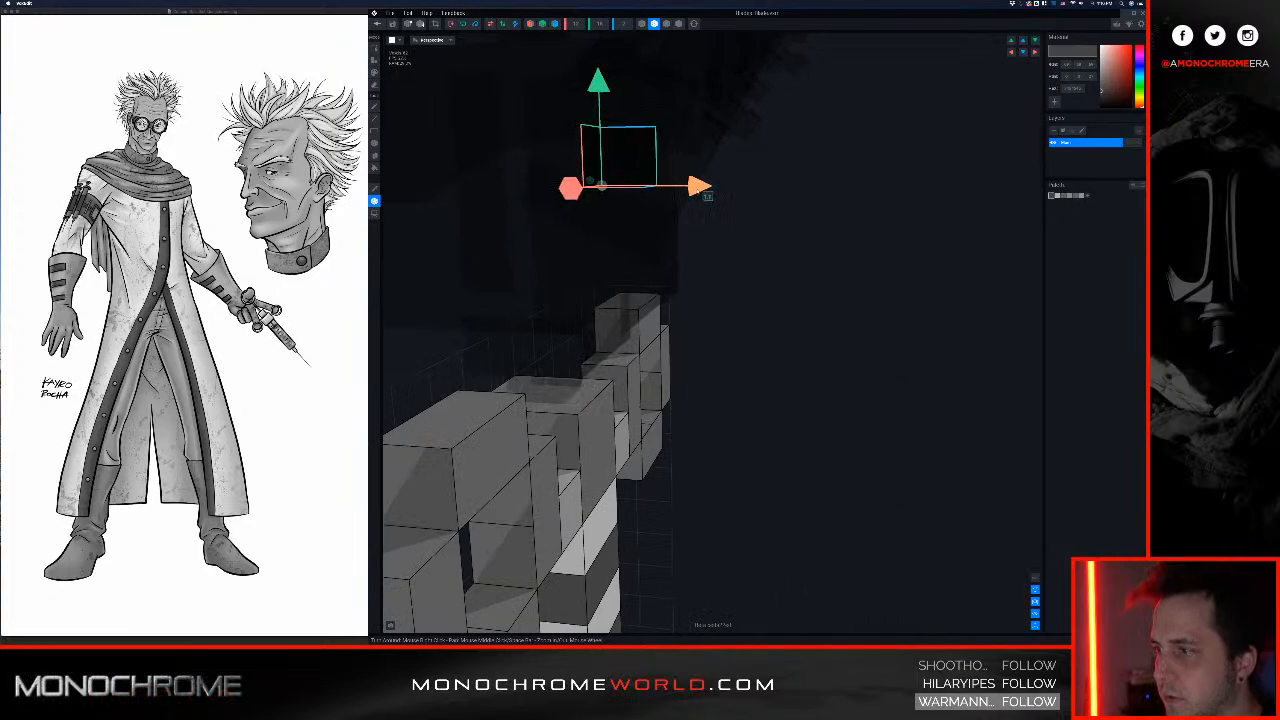
right_click_drag(638, 317, 576, 428)
scroll(533, 296, "down", 3)
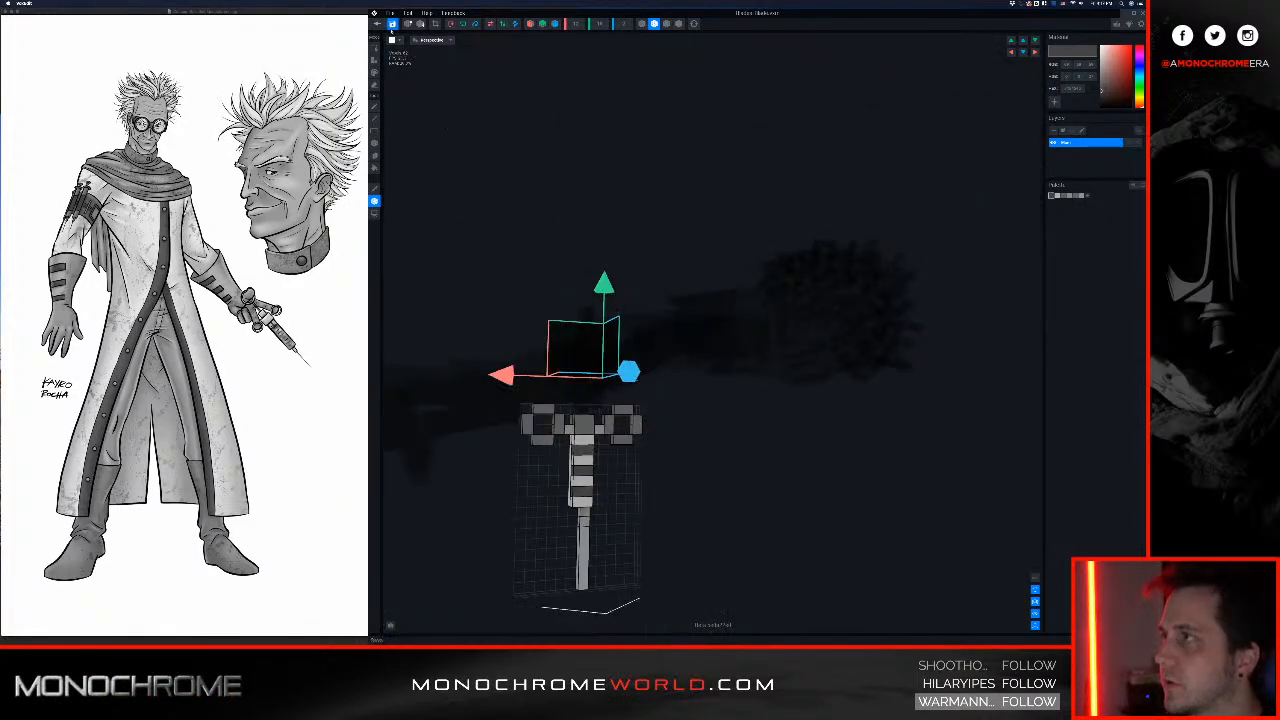
Step: Save the syringe body model's changes and return to the avatar rig
left_click(295, 349)
left_click(446, 138)
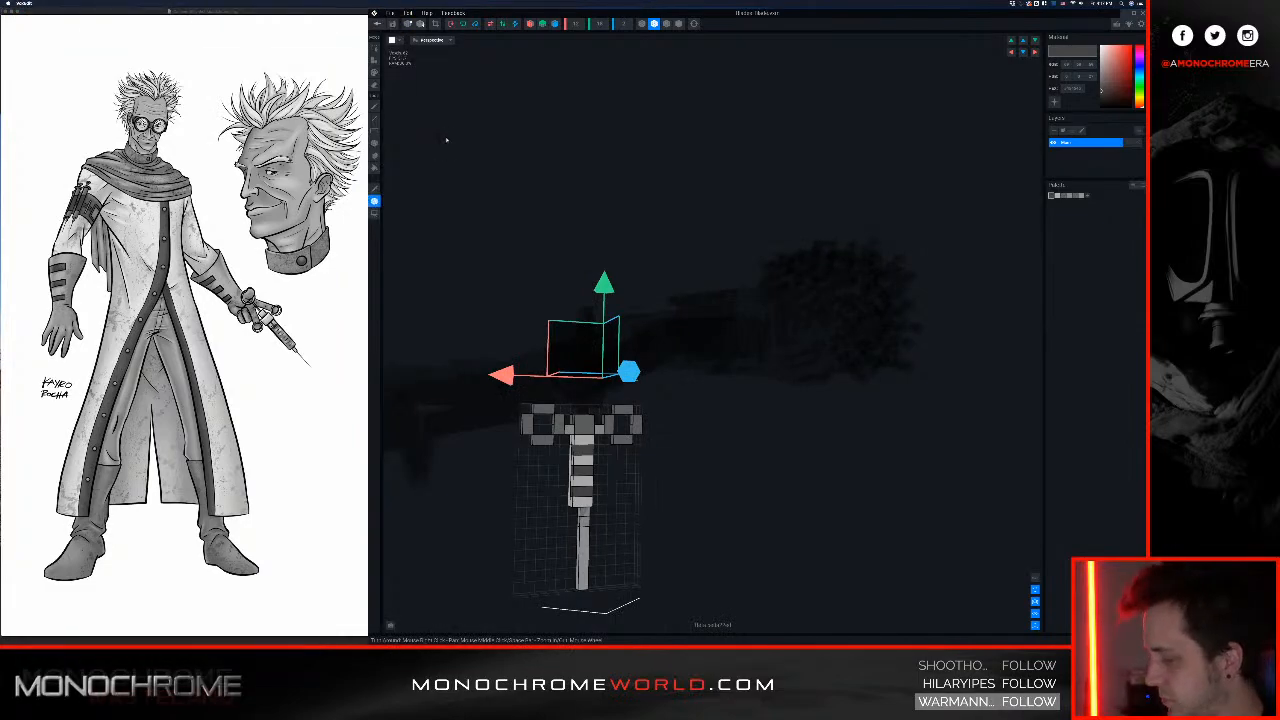
left_click(379, 25)
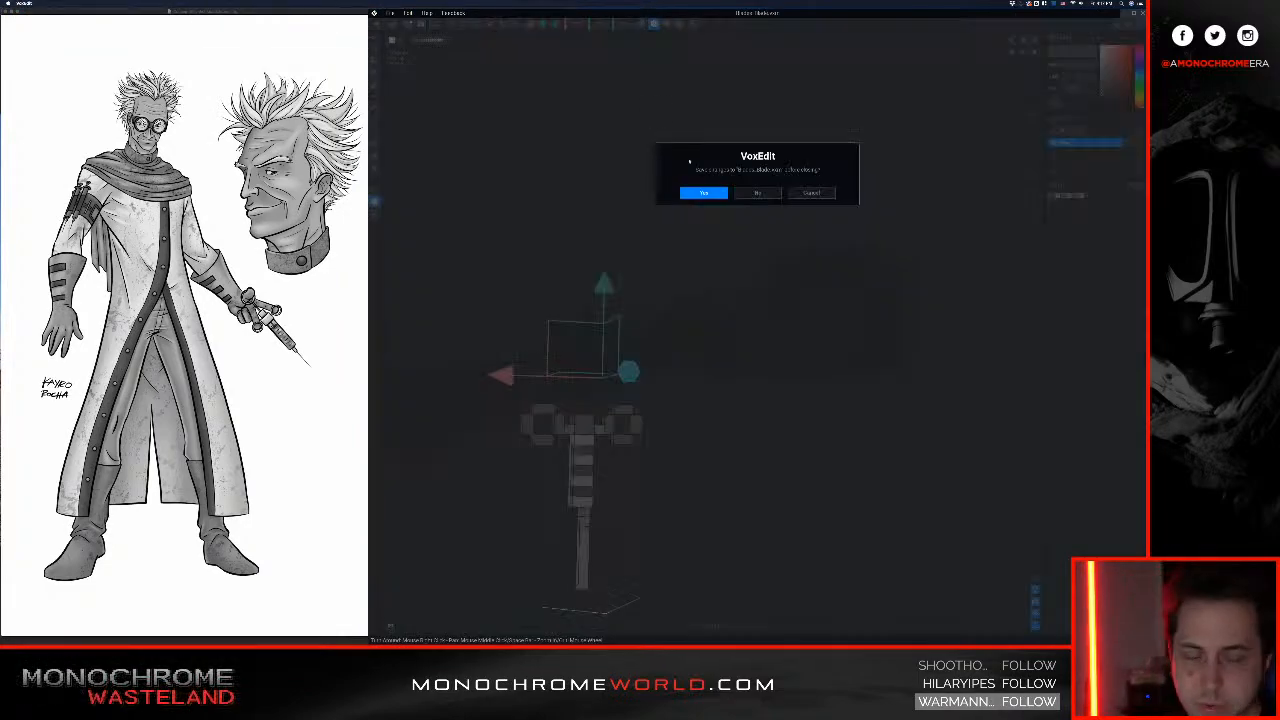
left_click(704, 193)
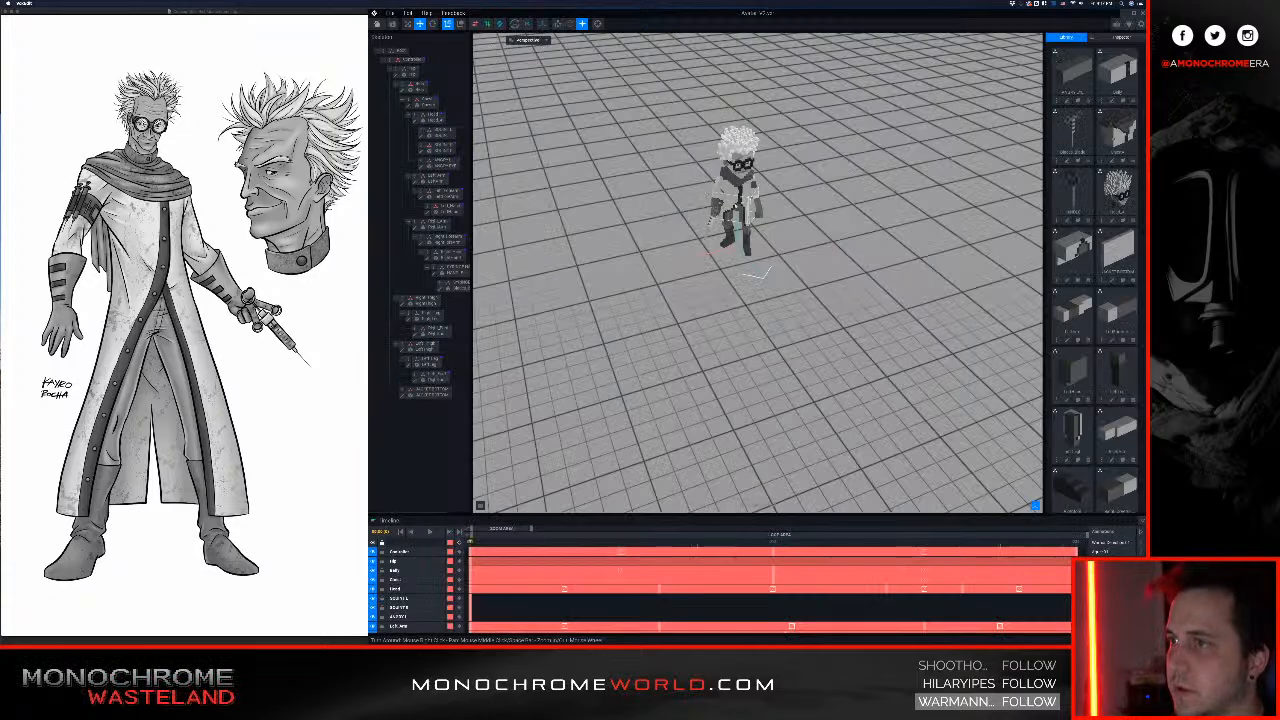
Step: Examine from several angles how the syringe body and its finger rings fit against the right hand and handle
right_click_drag(690, 250, 721, 274)
scroll(736, 211, "up", 10)
scroll(681, 231, "down", 5)
scroll(688, 236, "up", 5)
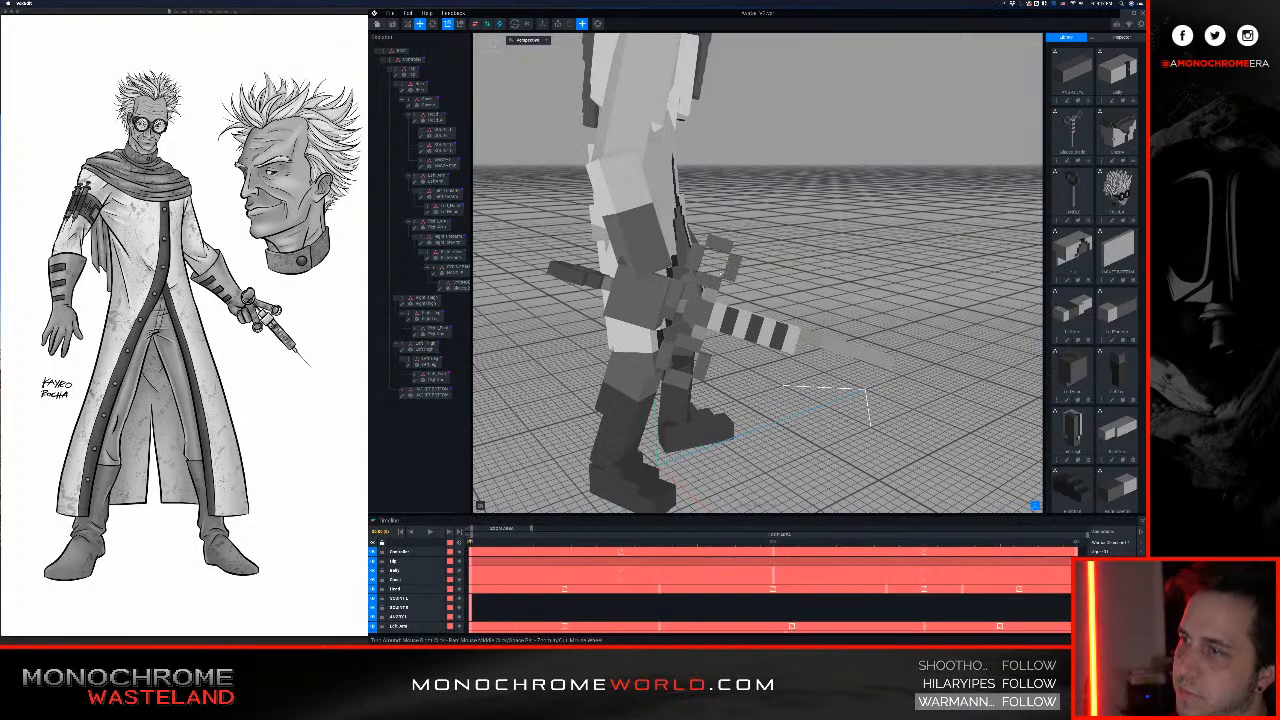
scroll(716, 287, "up", 5)
right_click_drag(716, 287, 647, 281)
scroll(647, 281, "up", 3)
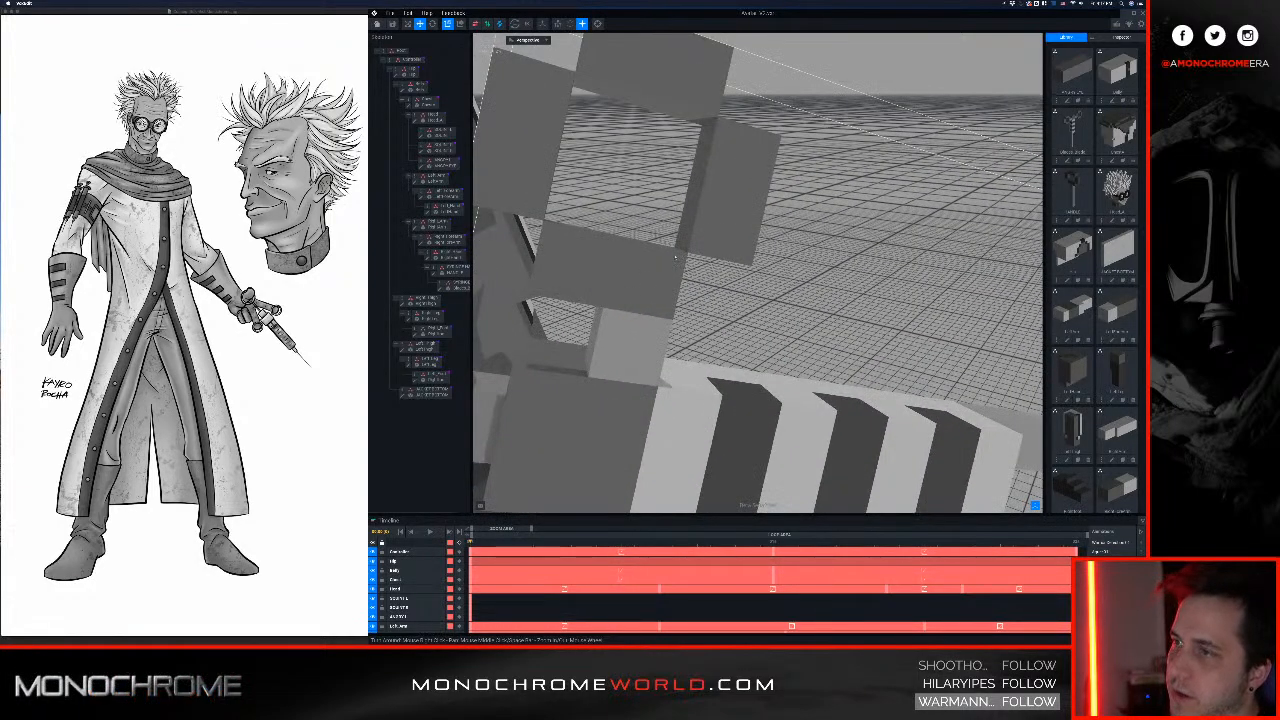
scroll(604, 207, "down", 10)
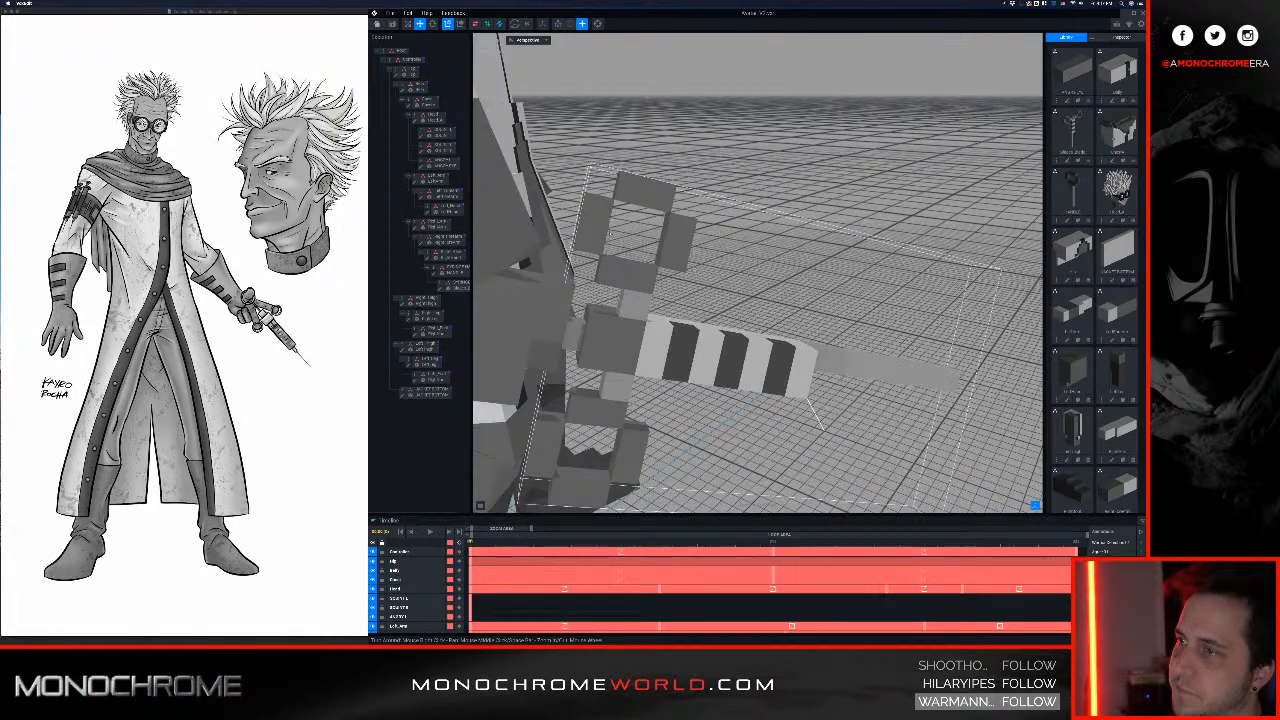
right_click_drag(618, 300, 635, 304)
scroll(635, 304, "up", 5)
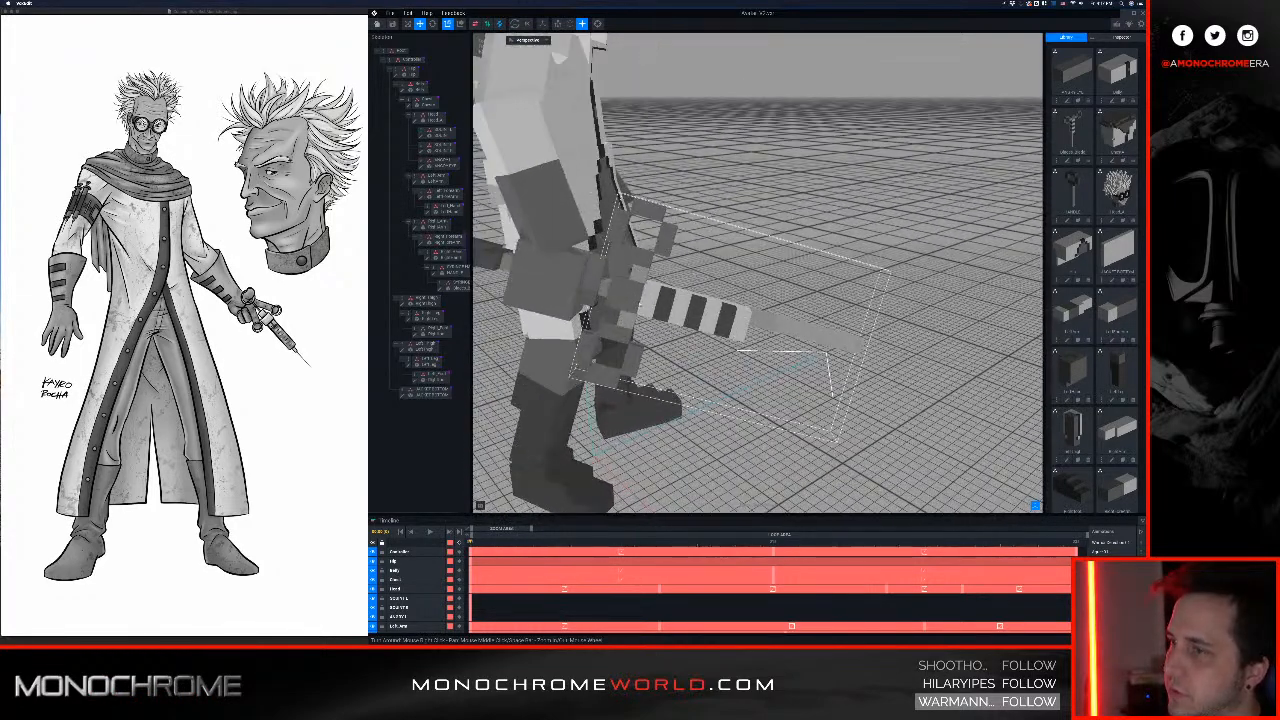
scroll(640, 304, "down", 2)
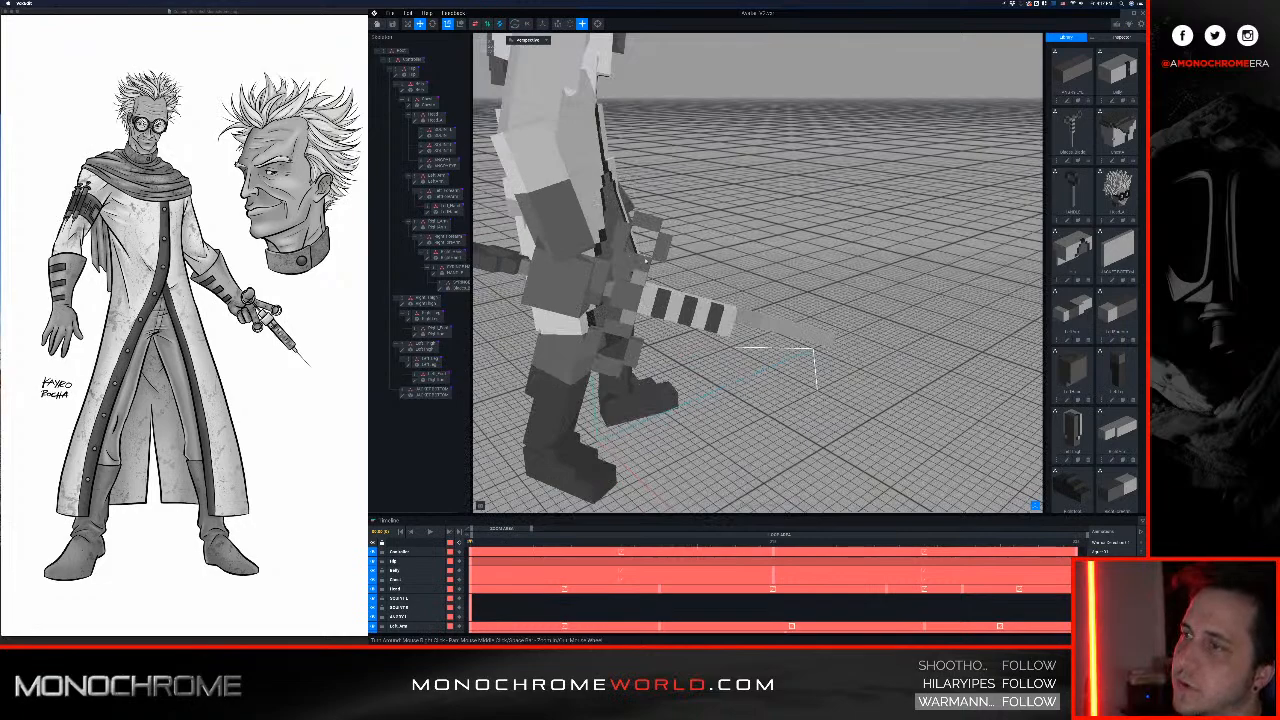
scroll(646, 261, "down", 3)
Step: Open the syringe body for editing and shrink one finger ring to four voxels around a single-voxel hole
left_click(650, 268)
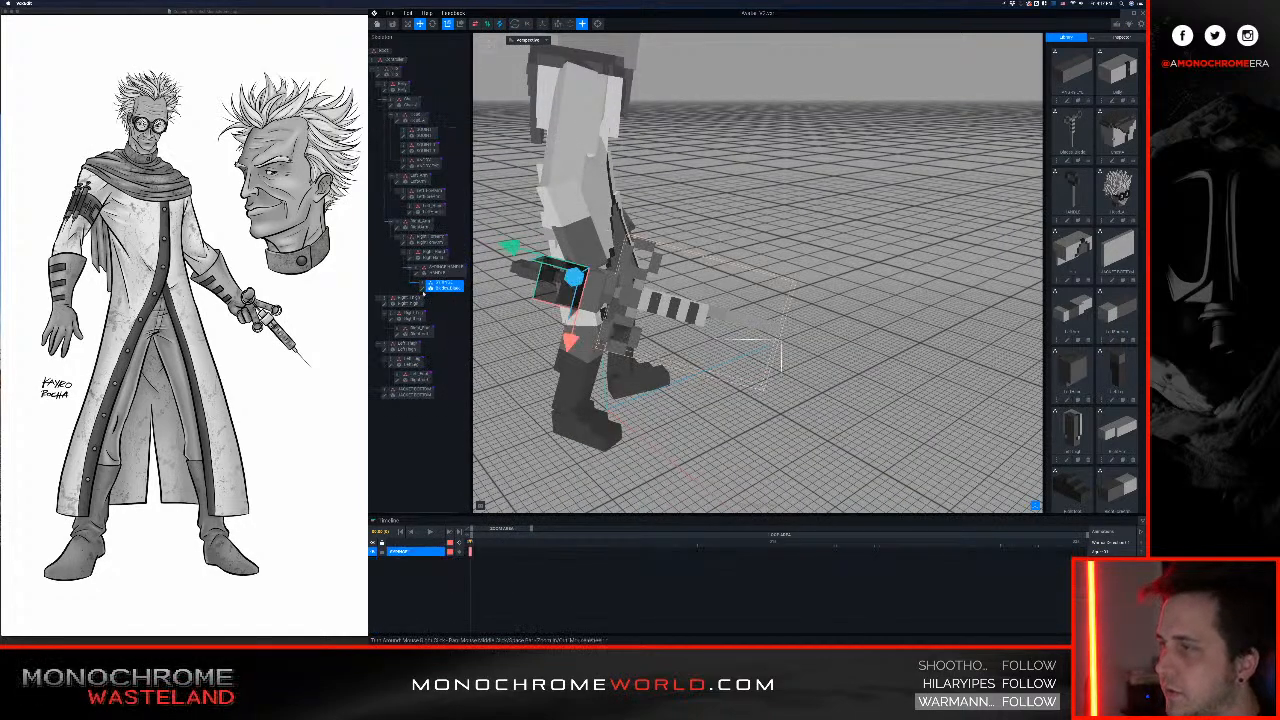
left_click(423, 290)
right_click_drag(683, 226, 687, 221)
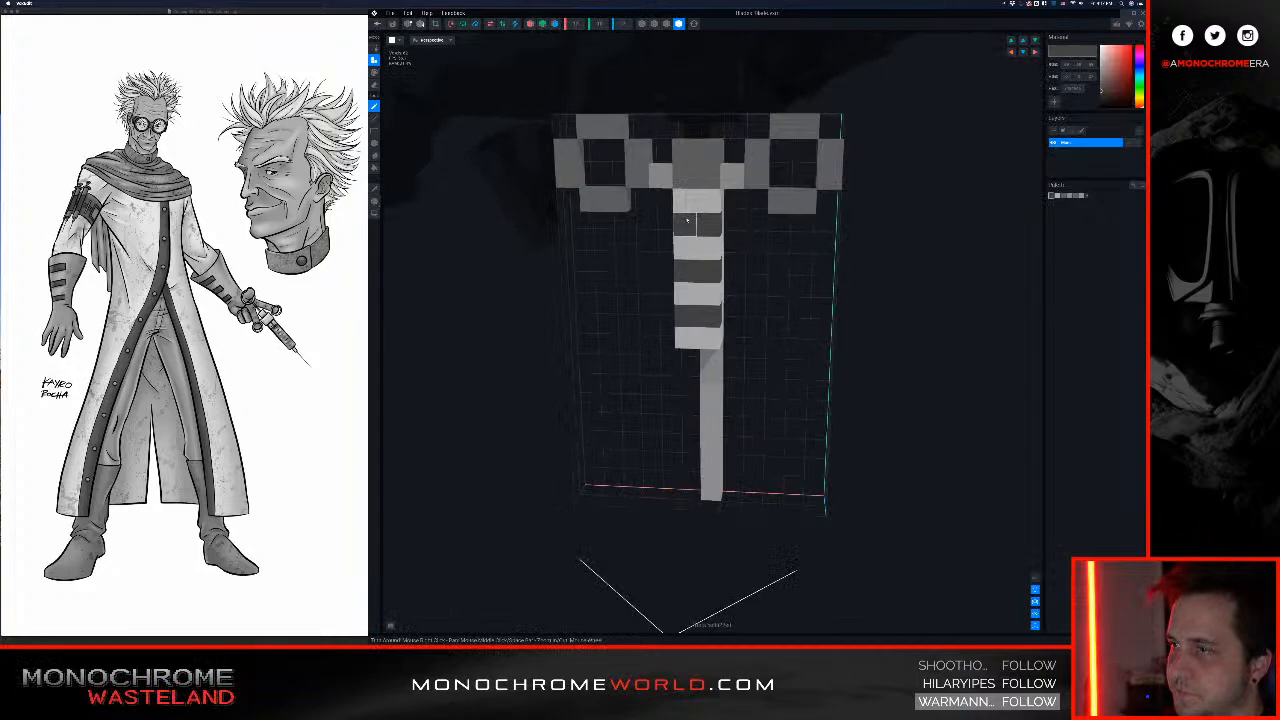
left_click(806, 188)
key("e")
left_click(809, 201)
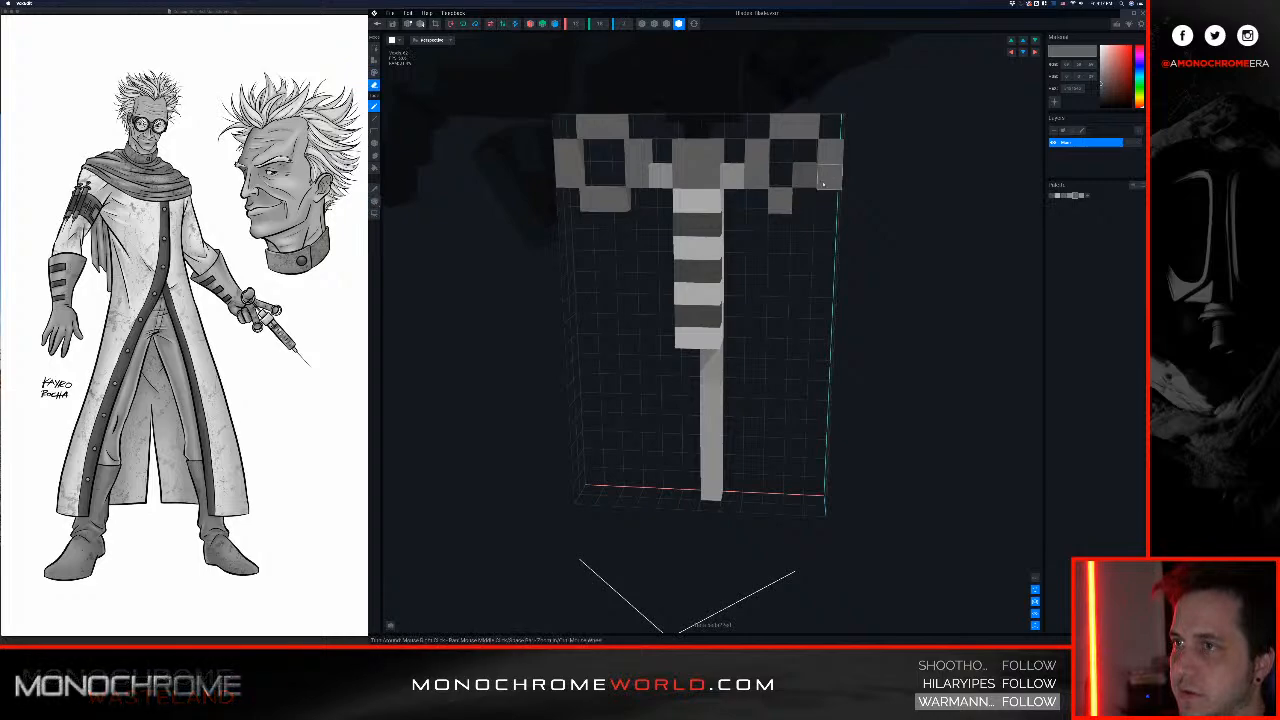
left_click(826, 182)
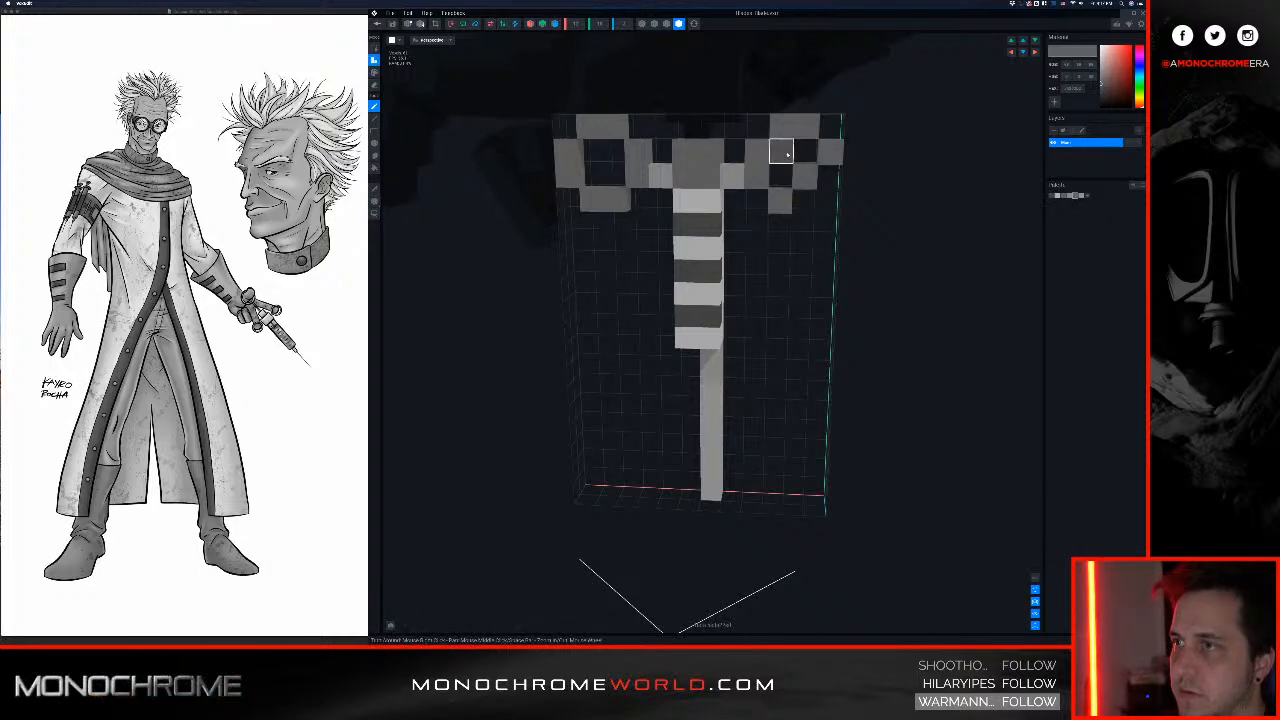
left_click(782, 126)
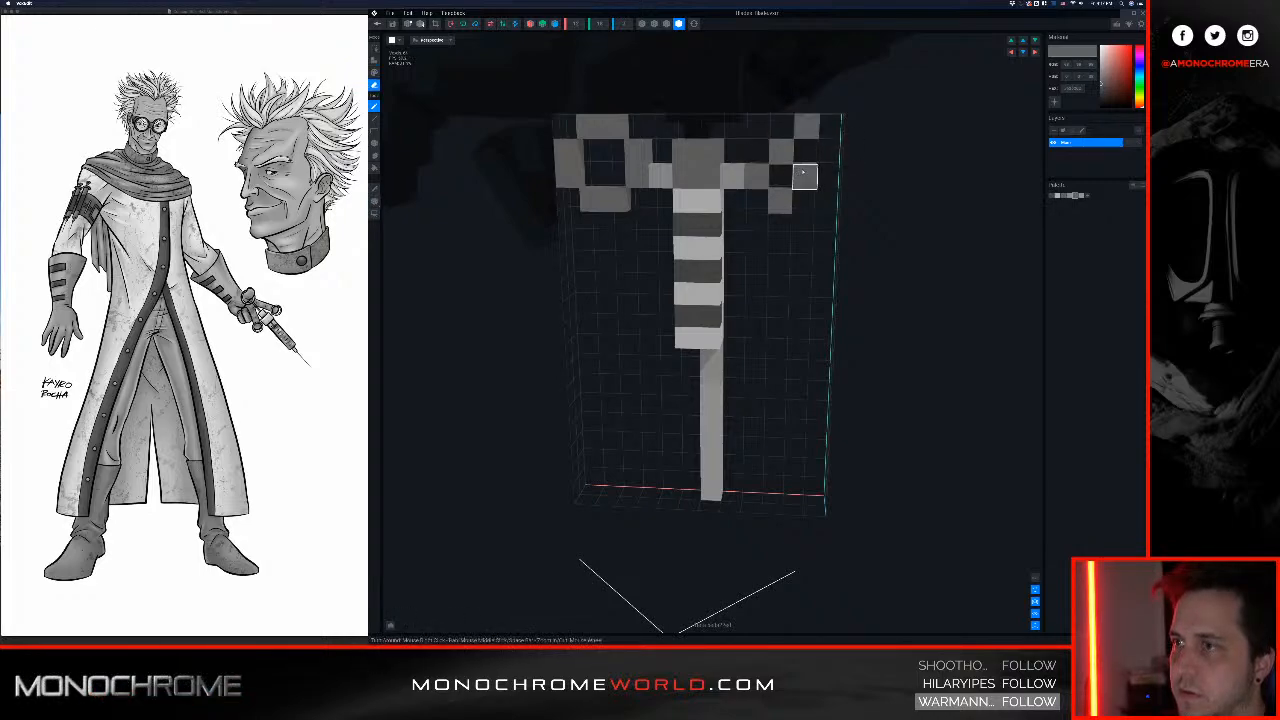
left_click(806, 127)
Step: Shrink the opposite finger ring to the matching four-voxel shape, then save the model and return to the avatar rig
mouse_move(778, 174)
right_mouse_down()
mouse_move(758, 159)
mouse_move(740, 176)
mouse_move(742, 150)
mouse_move(682, 191)
right_mouse_up()
right_click_drag(622, 233, 690, 240)
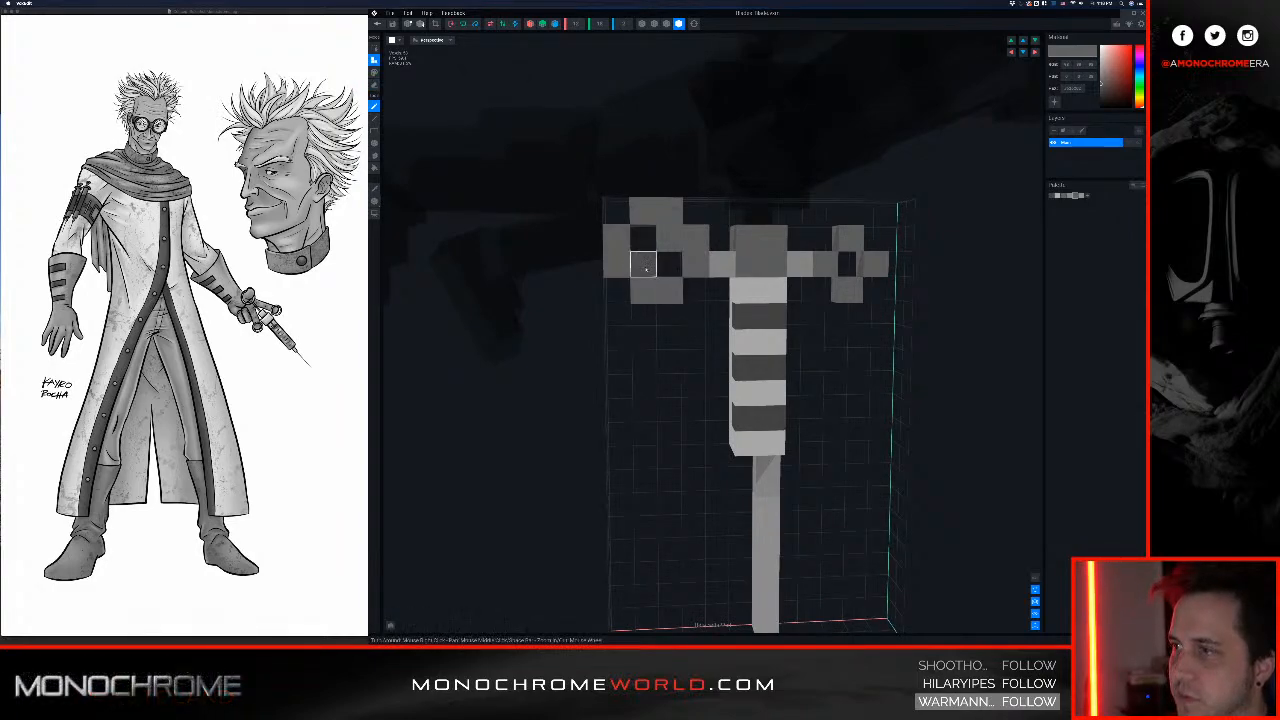
key("e")
left_click(643, 213)
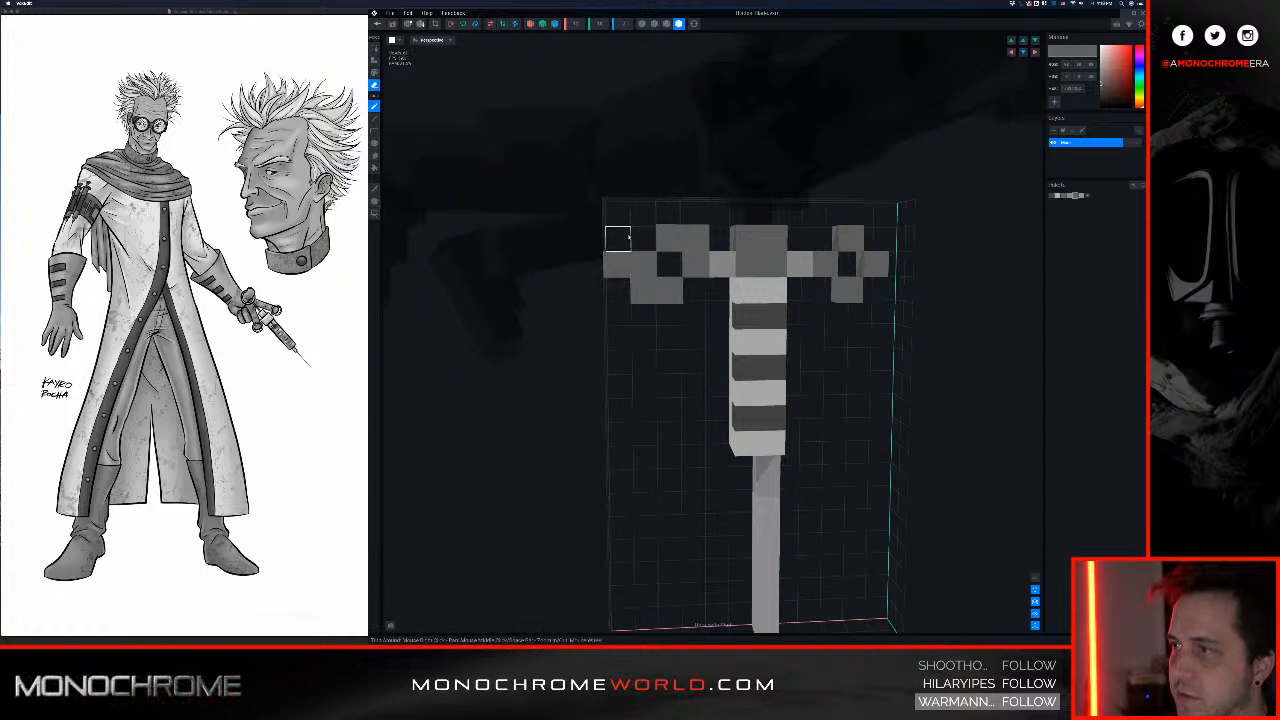
left_click(626, 262)
right_click_drag(674, 272, 674, 299)
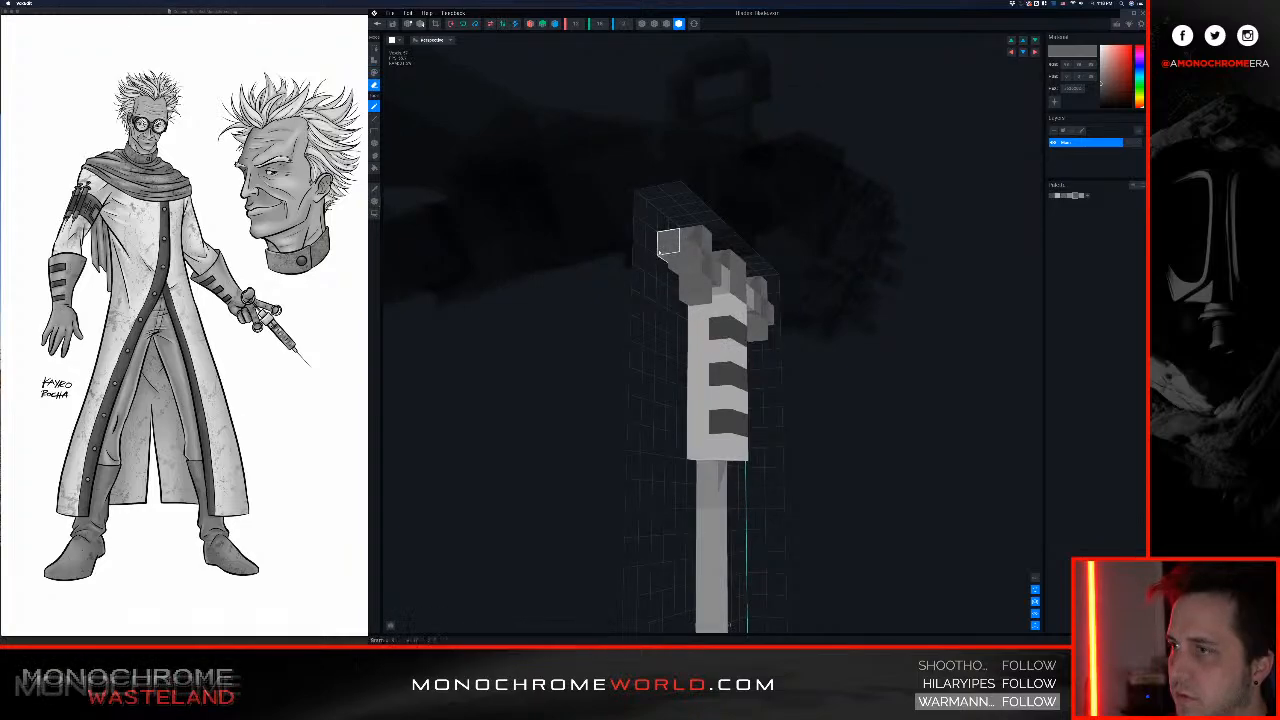
key("KP_1")
right_click_drag(772, 275, 779, 282)
key("KP_1")
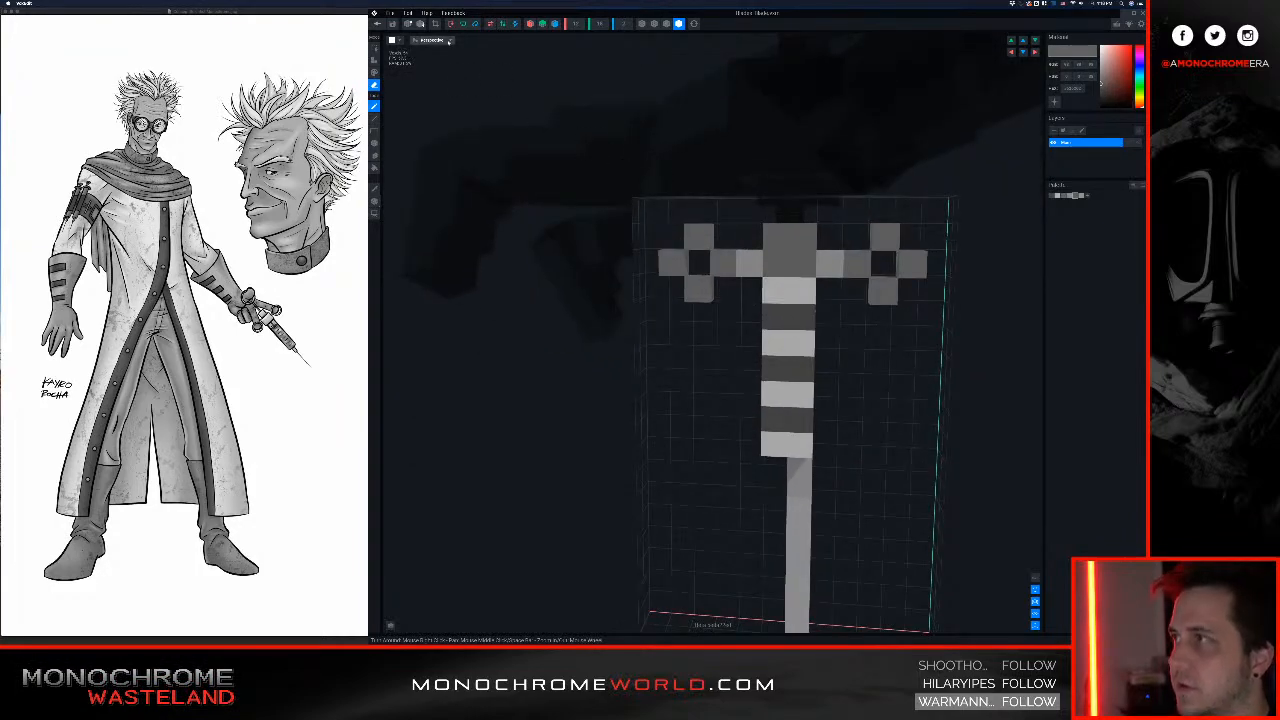
key("ctrl+w")
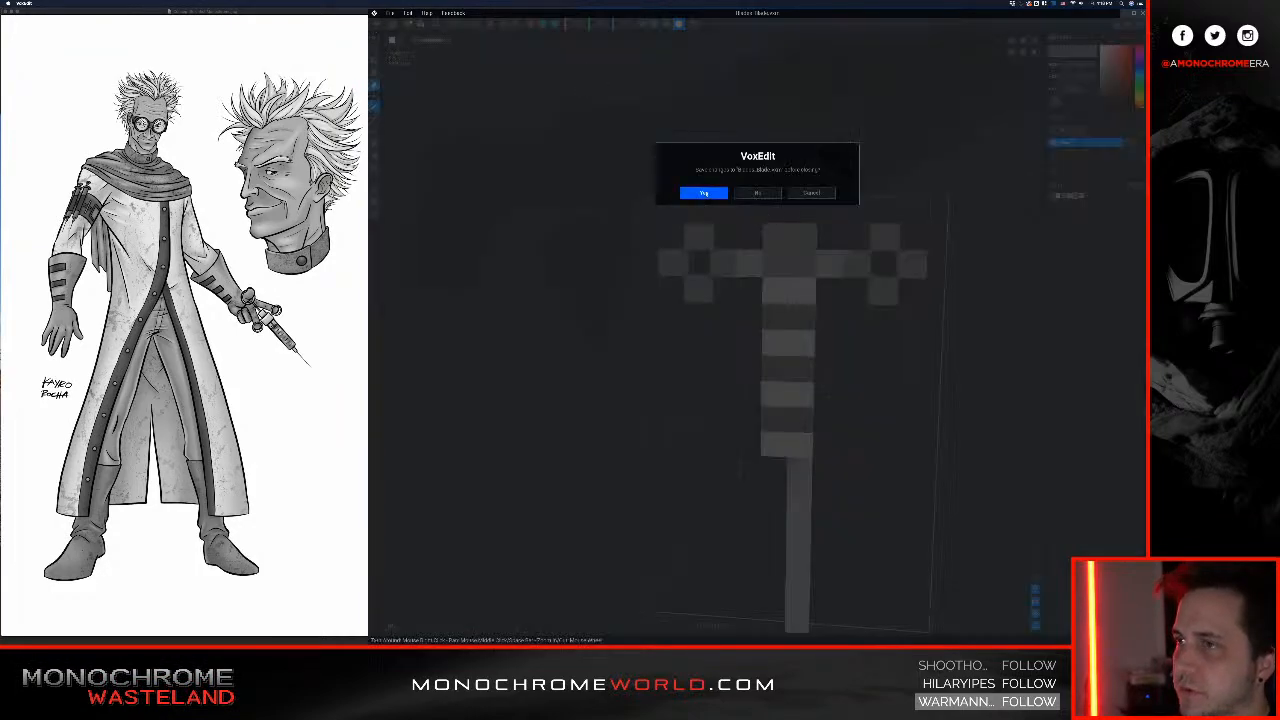
key("Return")
Step: Examine the smaller finger rings and the barrel length on the syringe in the avatar's right hand
scroll(740, 230, "up", 5)
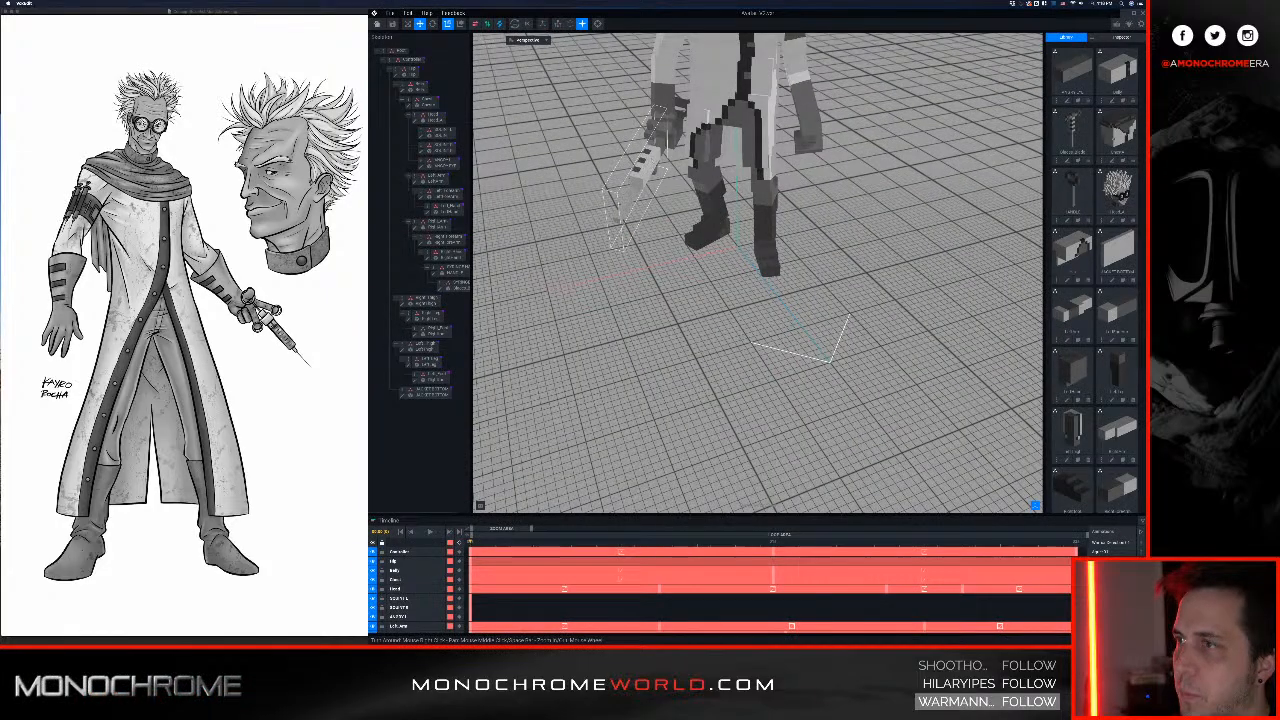
right_click_drag(690, 270, 850, 270)
scroll(757, 272, "up", 5)
right_click_drag(757, 300, 757, 220)
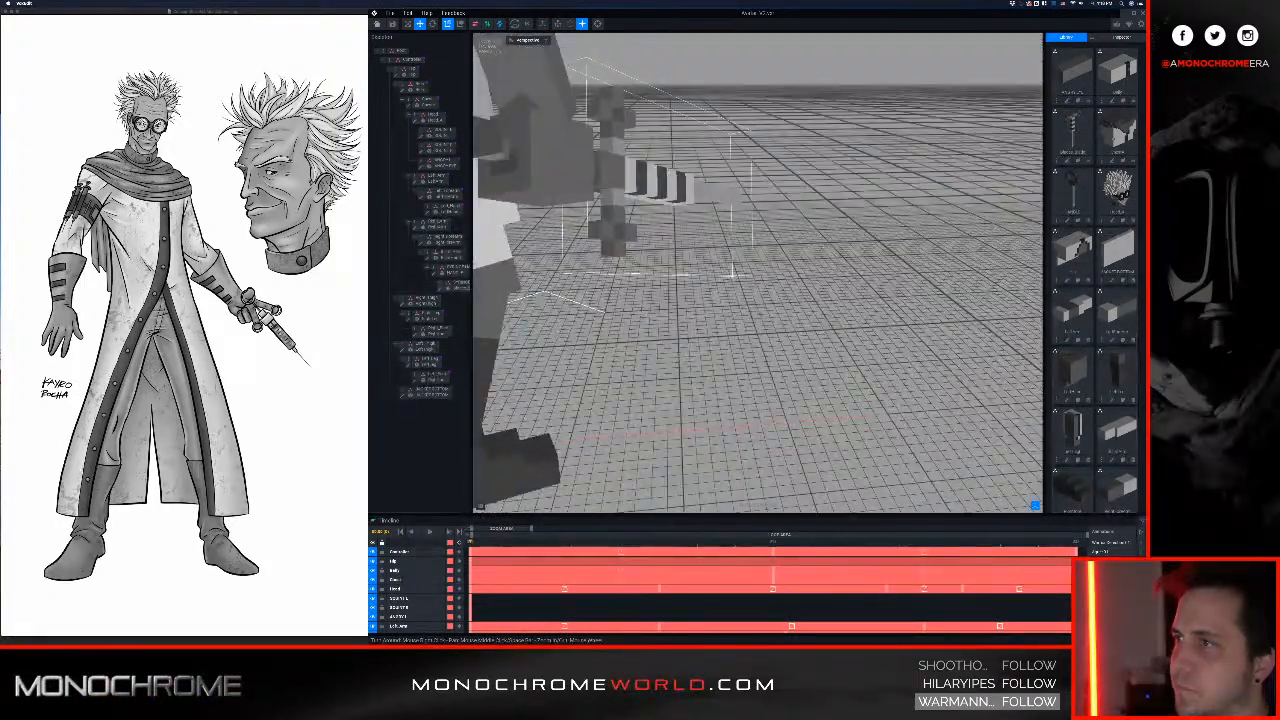
right_click_drag(731, 270, 662, 203)
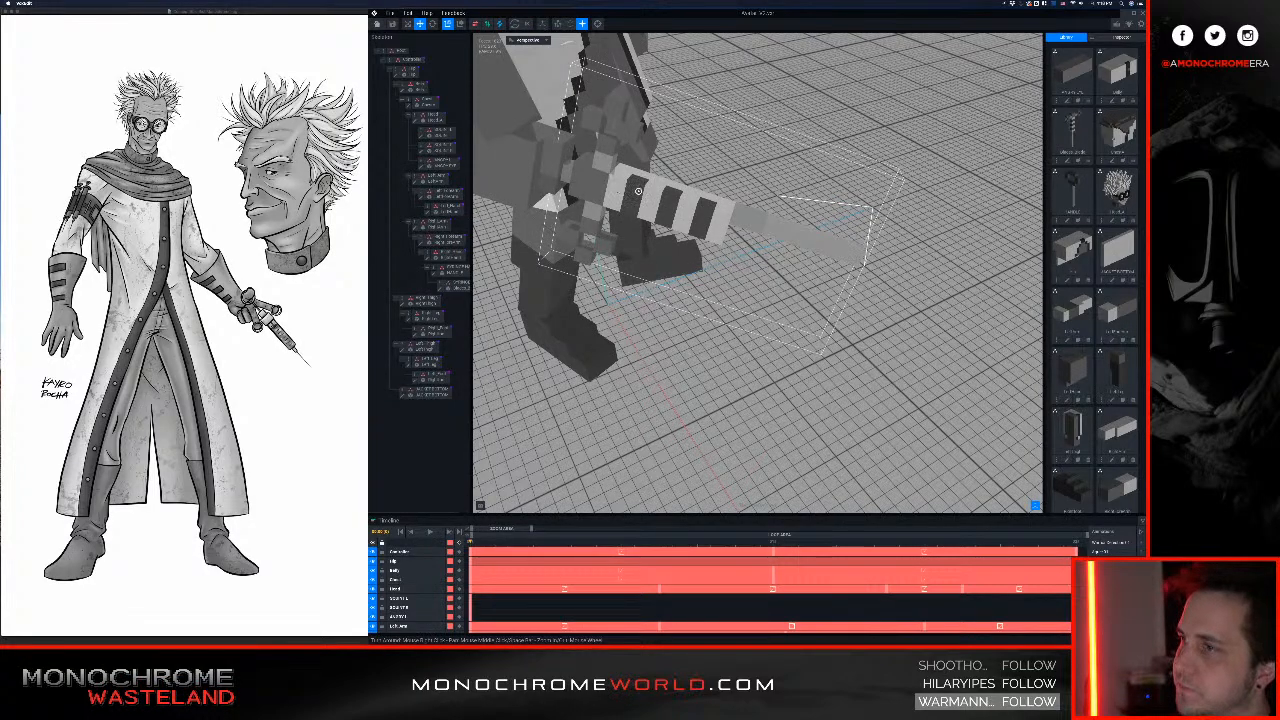
right_click_drag(638, 191, 653, 194)
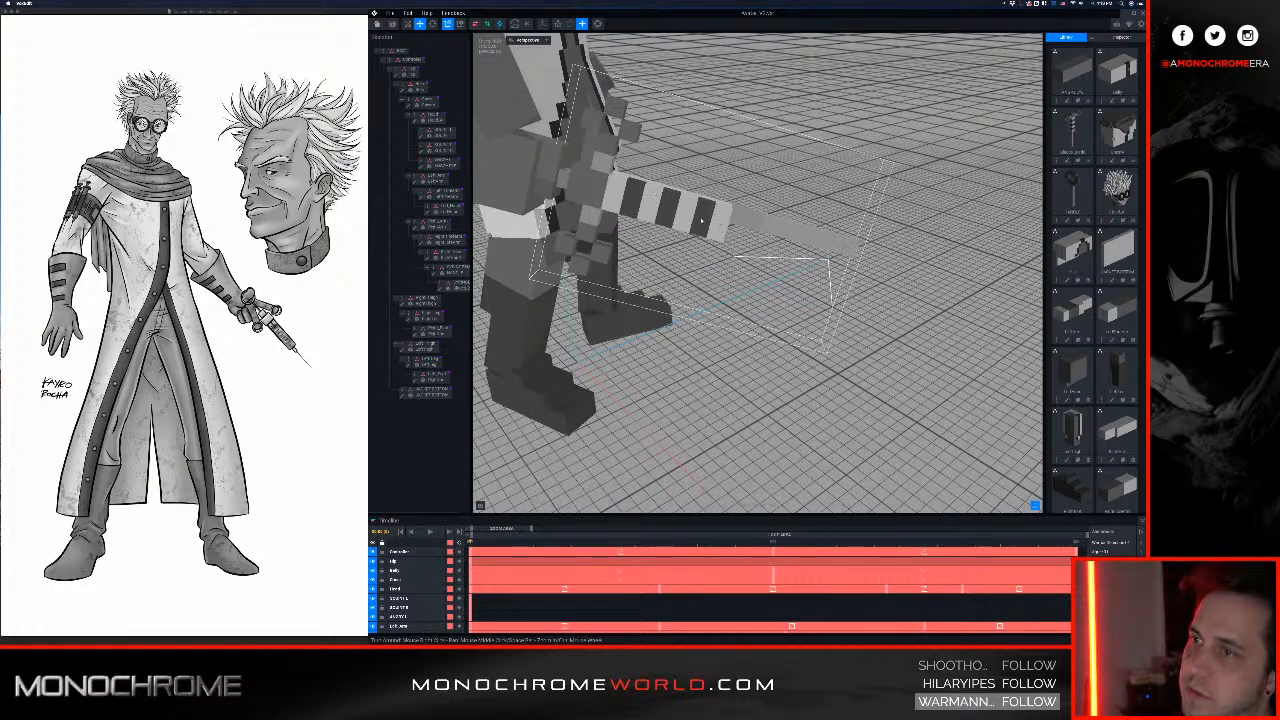
right_click_drag(702, 220, 657, 257)
Step: Open the syringe body for editing and erase the upper two barrel rows, one light and one dark, below the top block
left_click(644, 304)
left_click(422, 290)
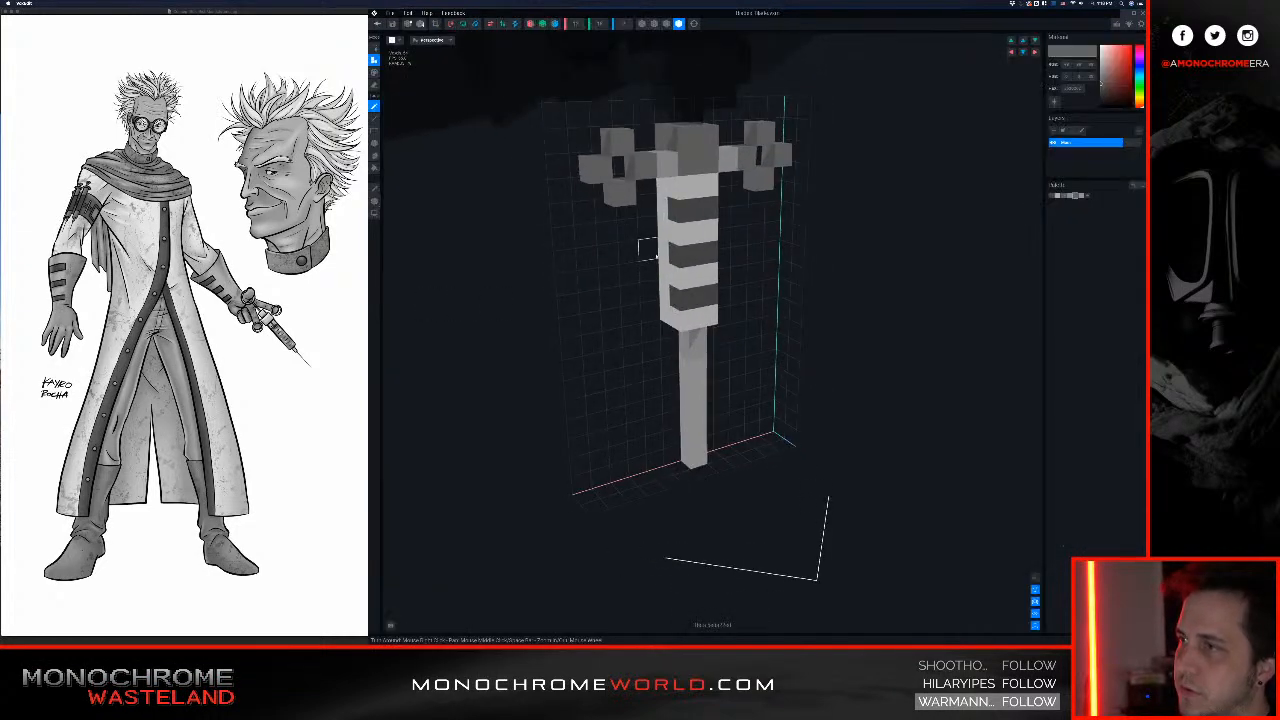
key("b")
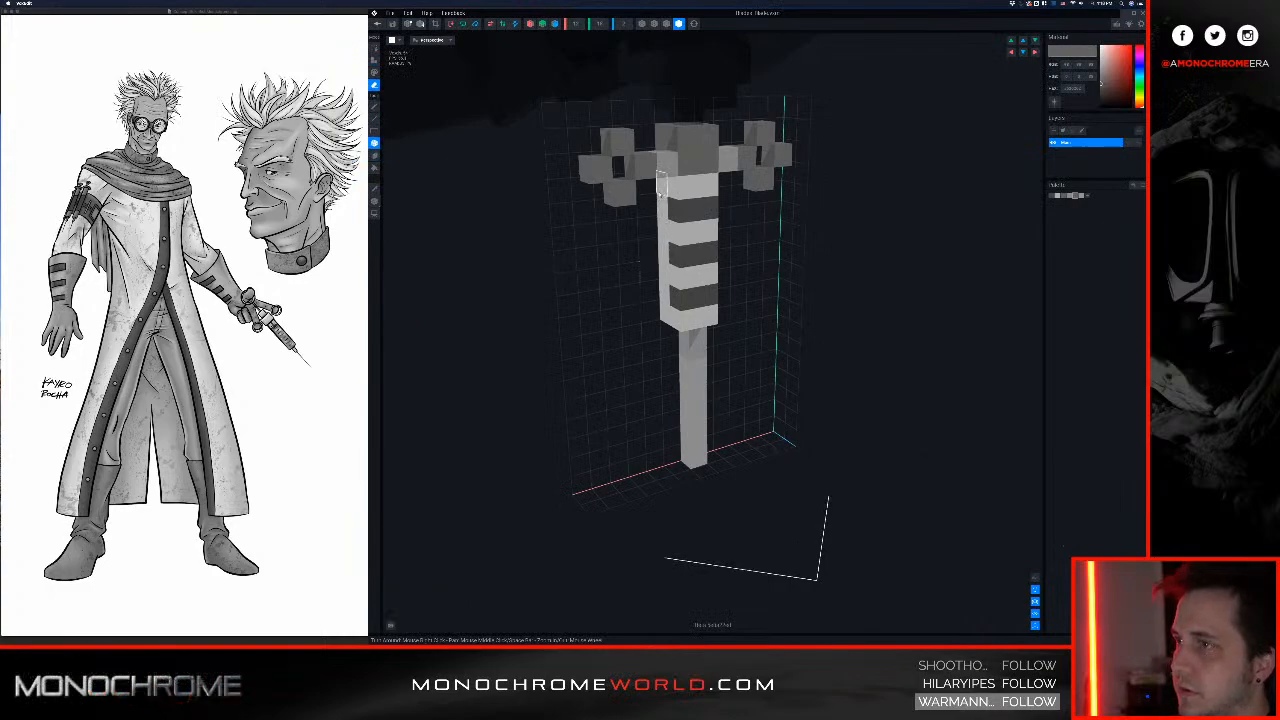
left_click_drag(661, 188, 717, 212)
right_click_drag(717, 212, 682, 234)
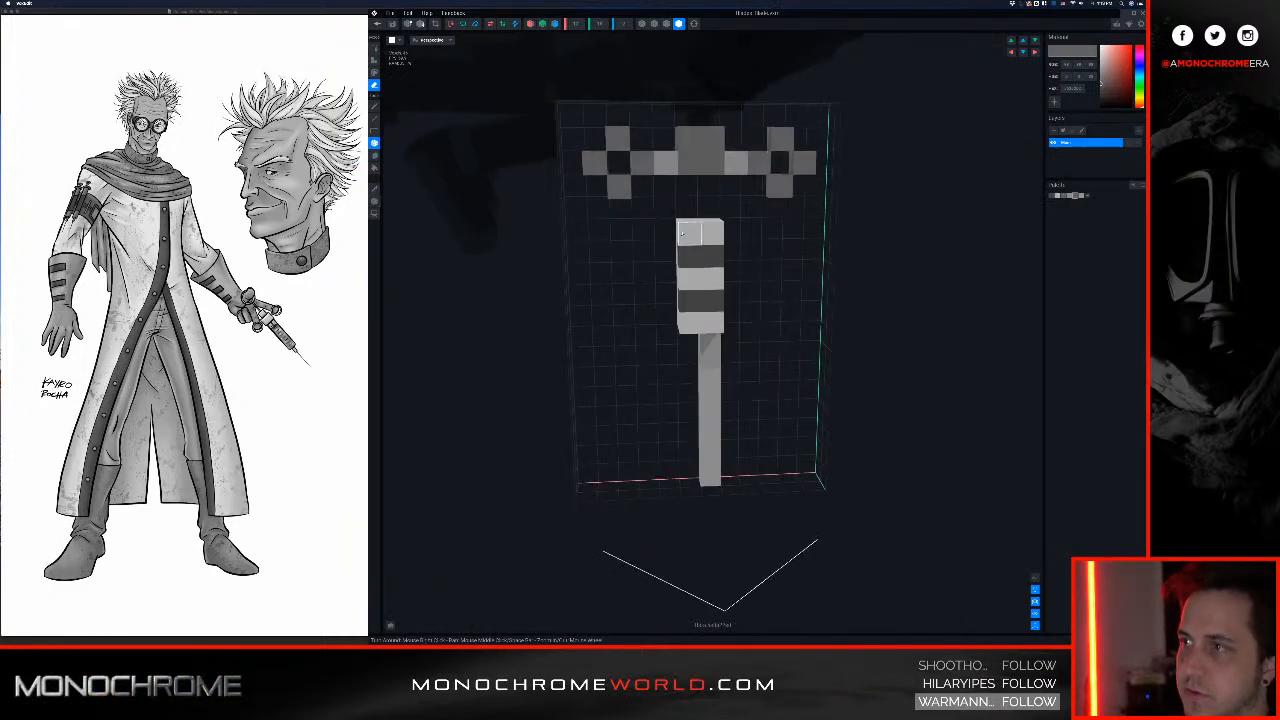
Step: Move the remaining barrel and needle up two voxels to rejoin the top block, then save and return to the avatar rig
left_click(374, 131)
left_click_drag(664, 201, 772, 519)
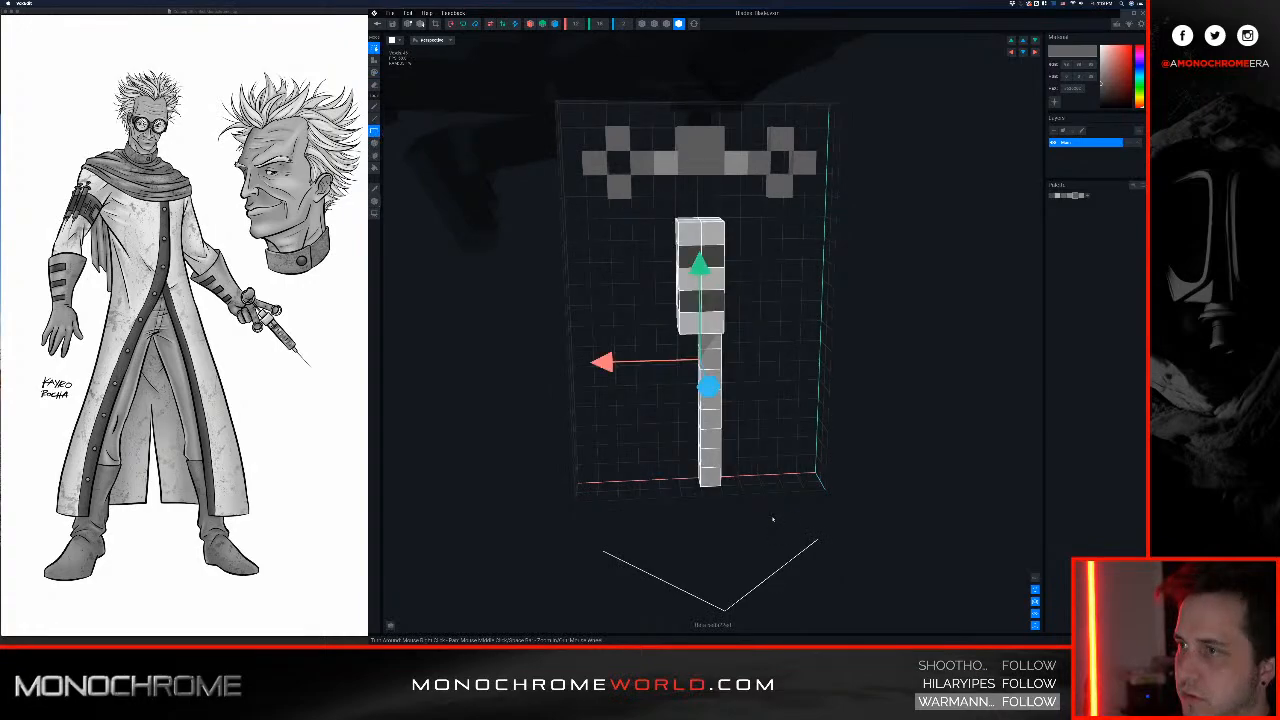
left_click_drag(709, 267, 700, 224)
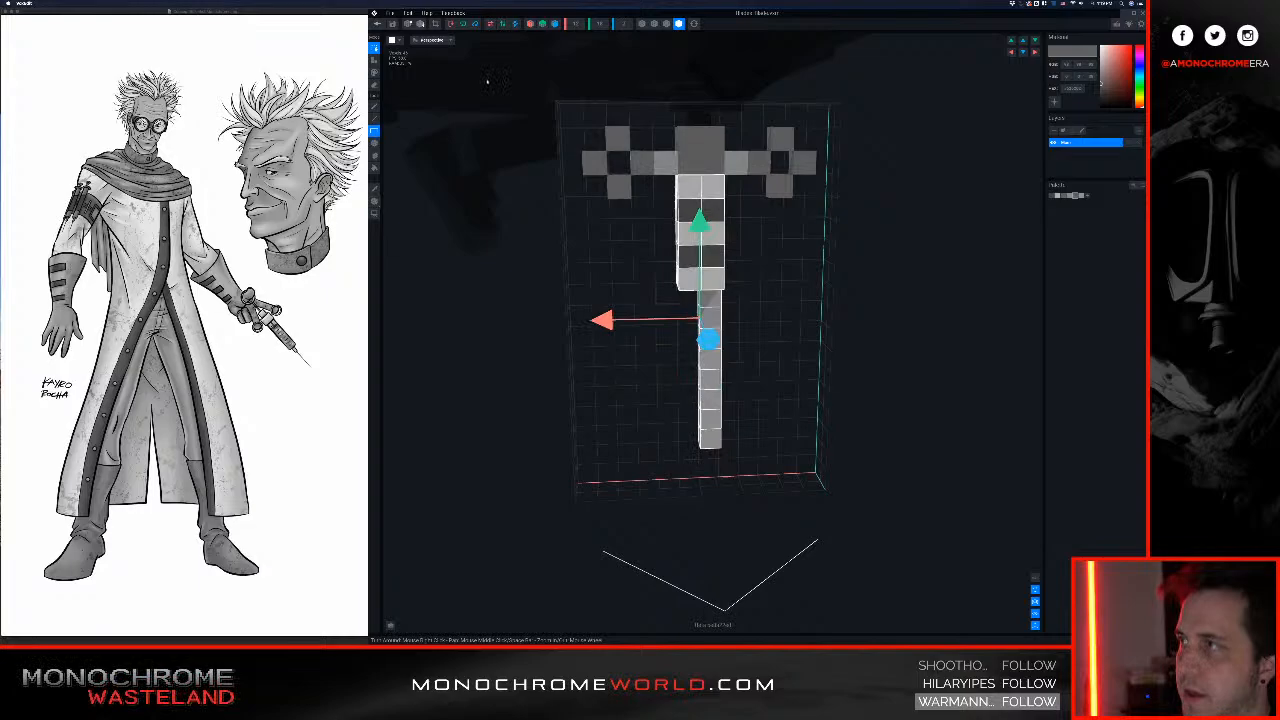
left_click(377, 23)
left_click(703, 193)
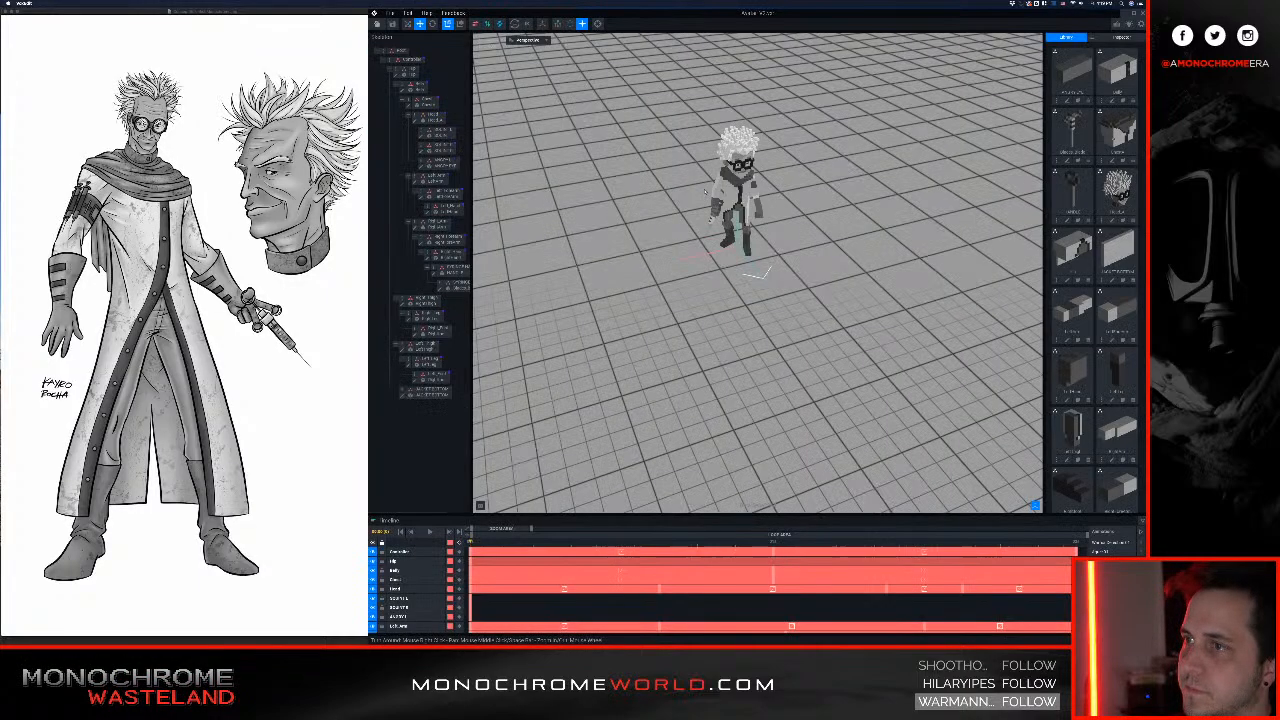
Step: Examine the shortened syringe barrel and its finger rings in the avatar's right hand from several angles
right_click_drag(724, 193, 842, 172)
middle_click_drag(842, 172, 771, 227)
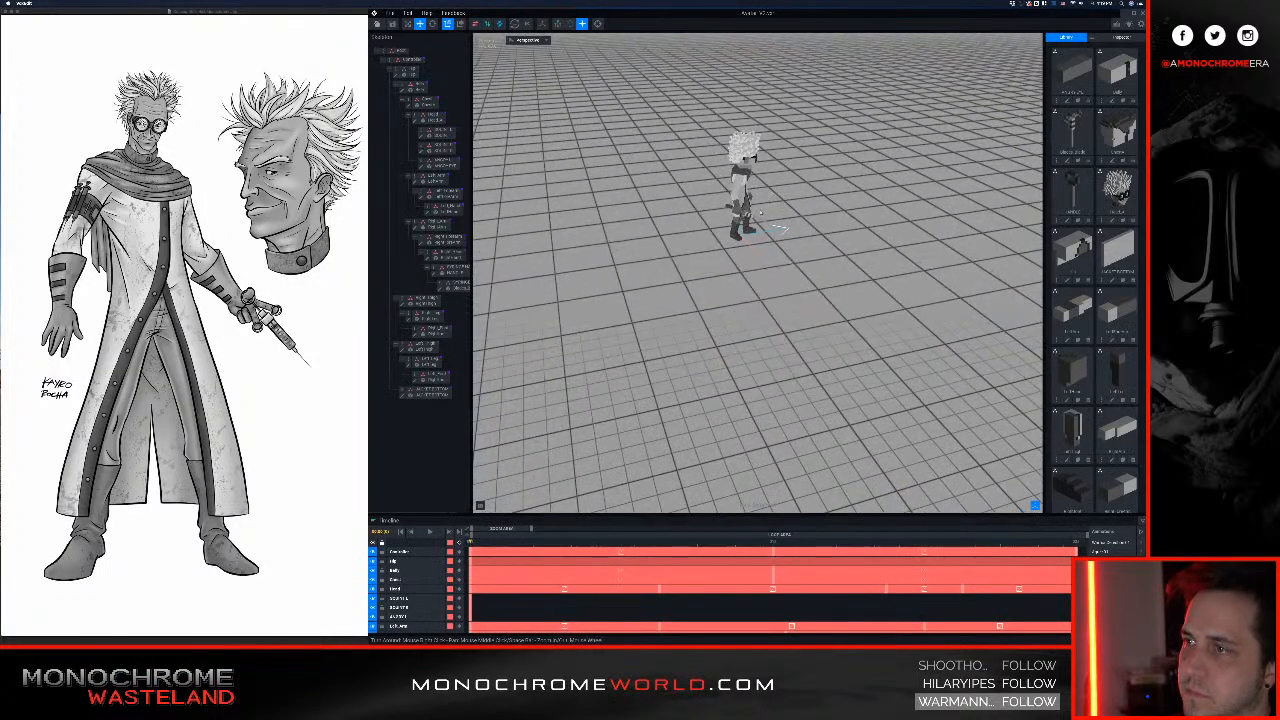
scroll(771, 227, "up", 5)
right_click_drag(771, 227, 842, 305)
scroll(842, 307, "up", 5)
middle_click_drag(845, 310, 790, 289)
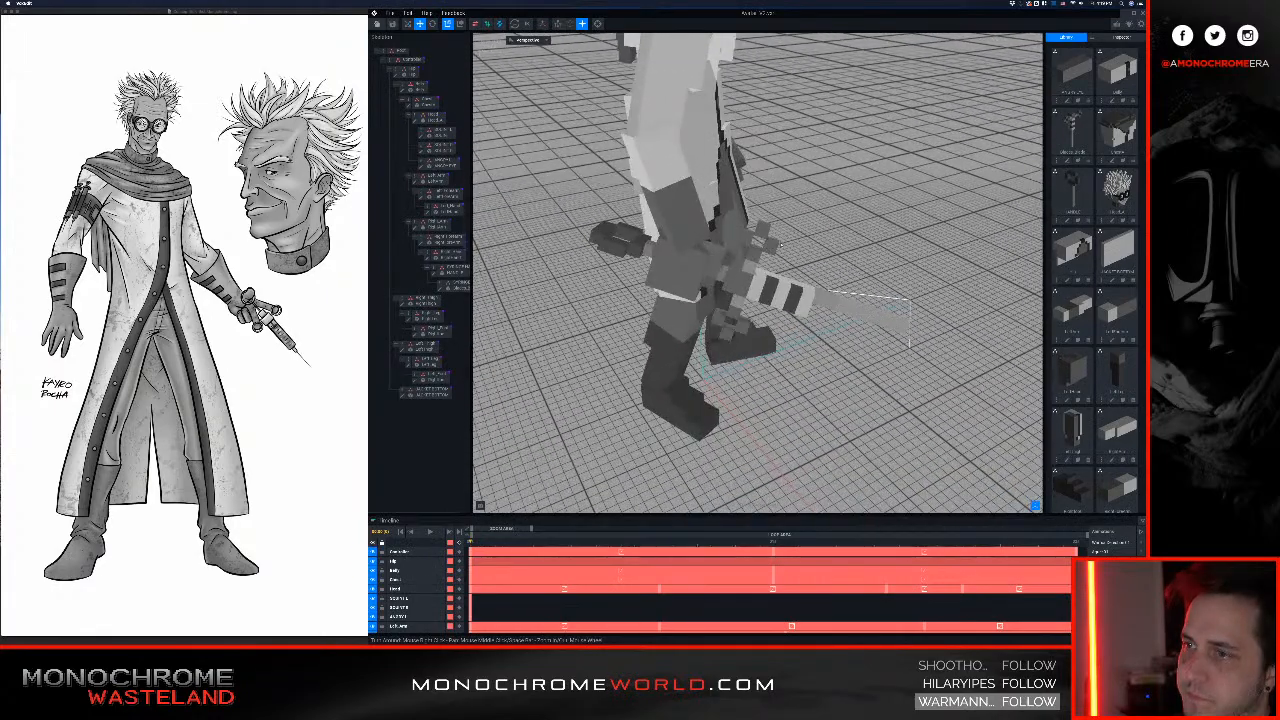
scroll(790, 289, "up", 3)
right_click_drag(790, 289, 745, 342)
scroll(769, 301, "down", 5)
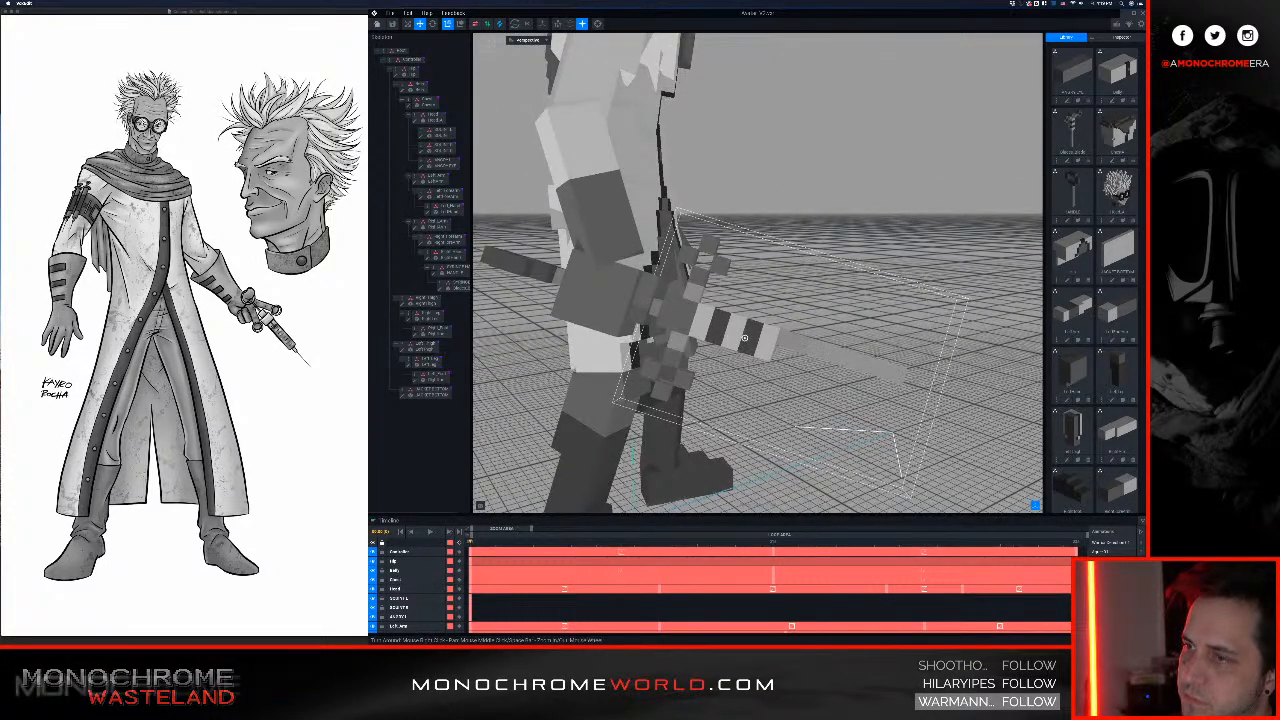
right_click_drag(745, 342, 744, 340)
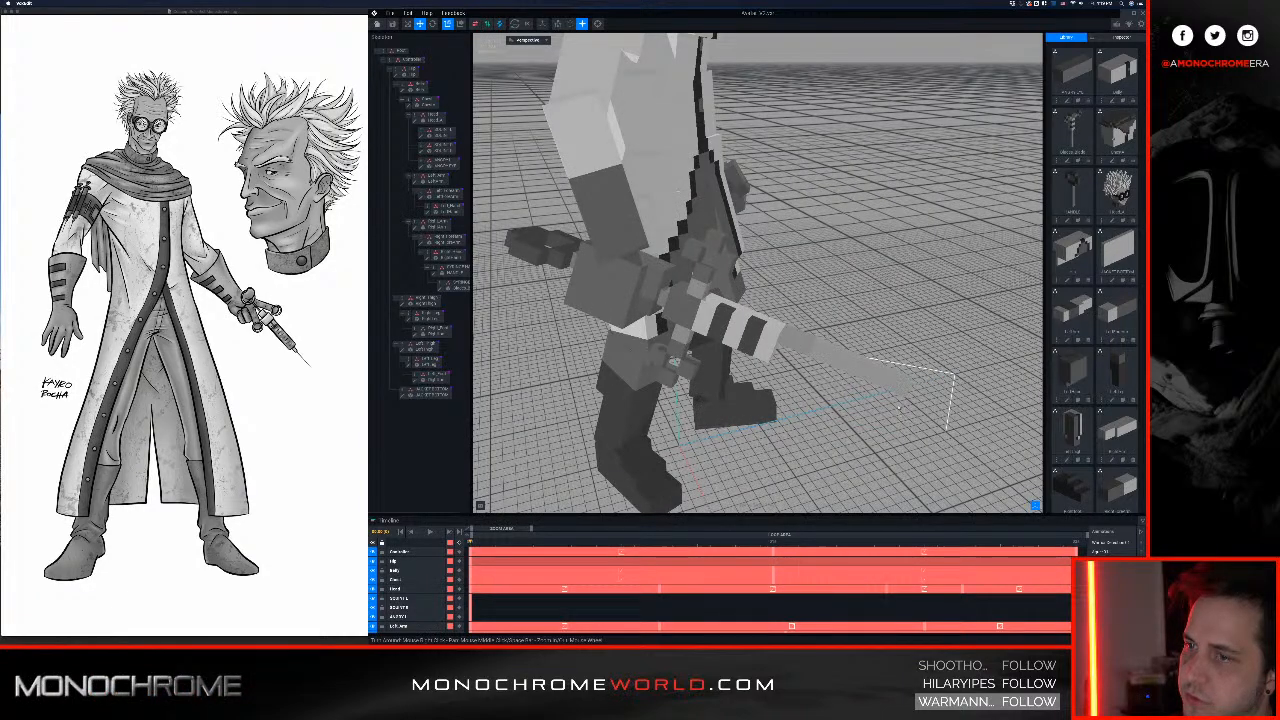
Step: Open the syringe body for editing and move the striped barrel and needle down two voxels, away from the top block
left_click(762, 335)
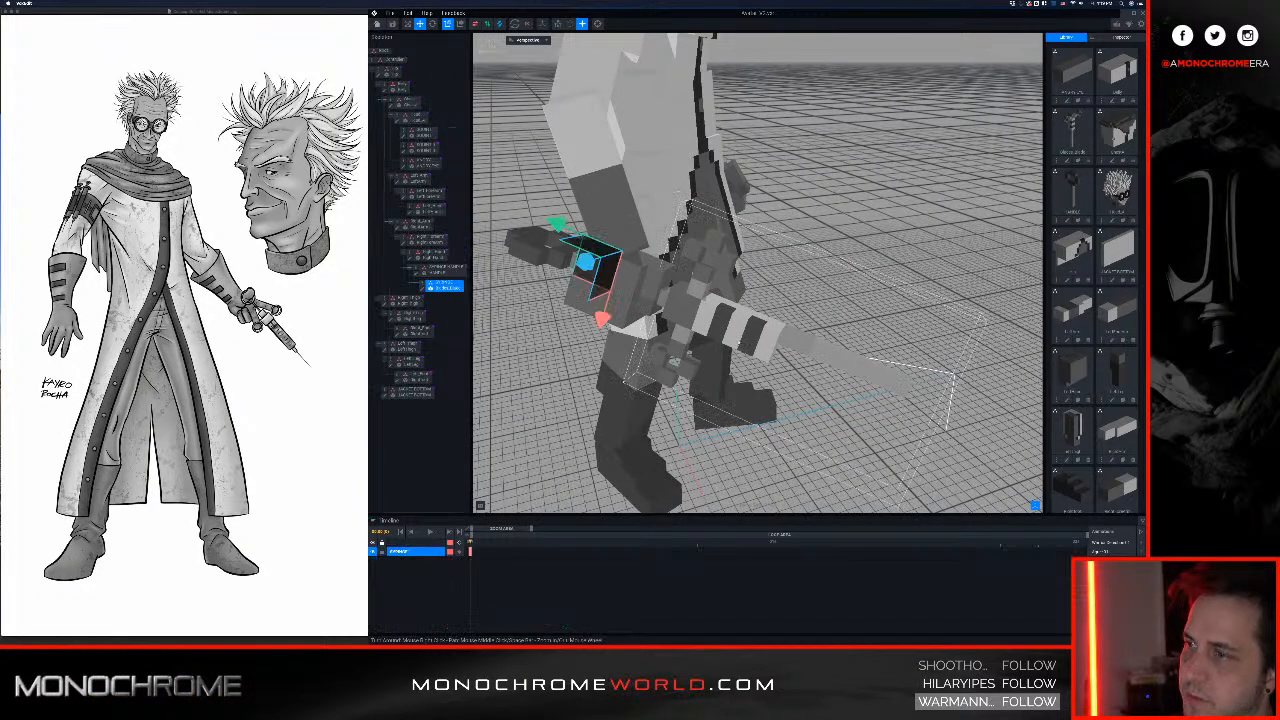
double_click(424, 289)
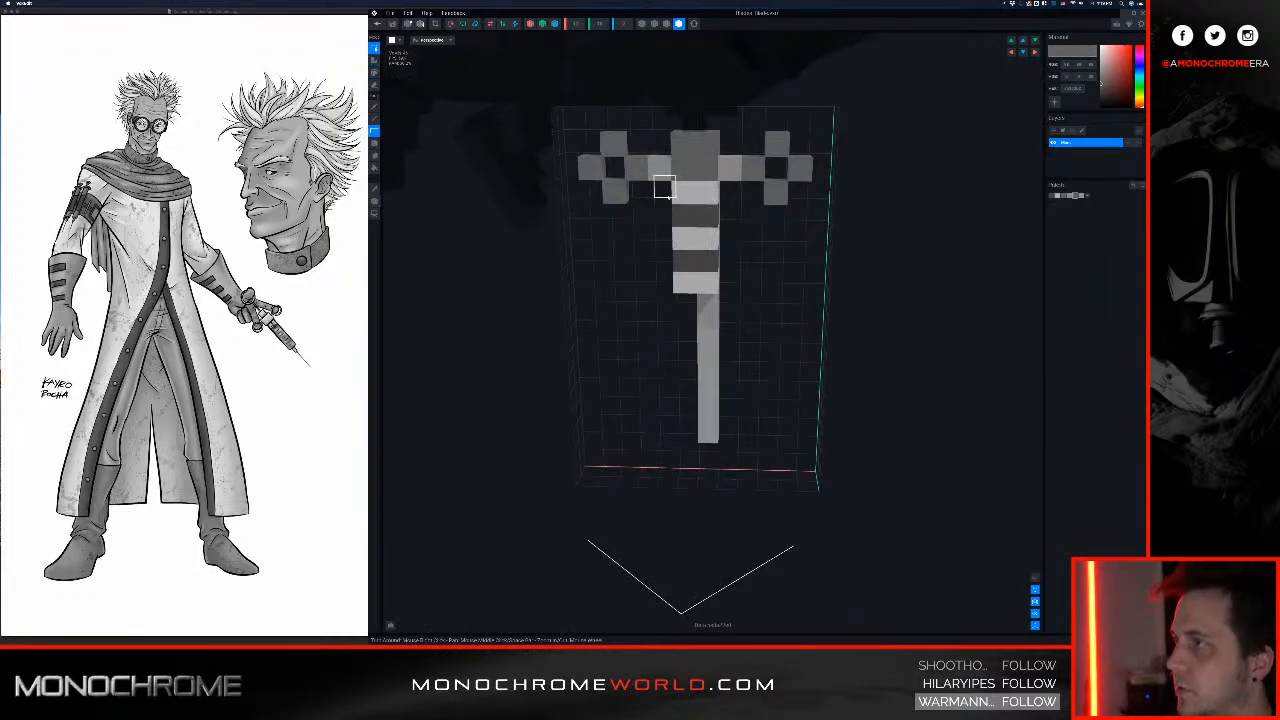
left_click_drag(664, 196, 748, 460)
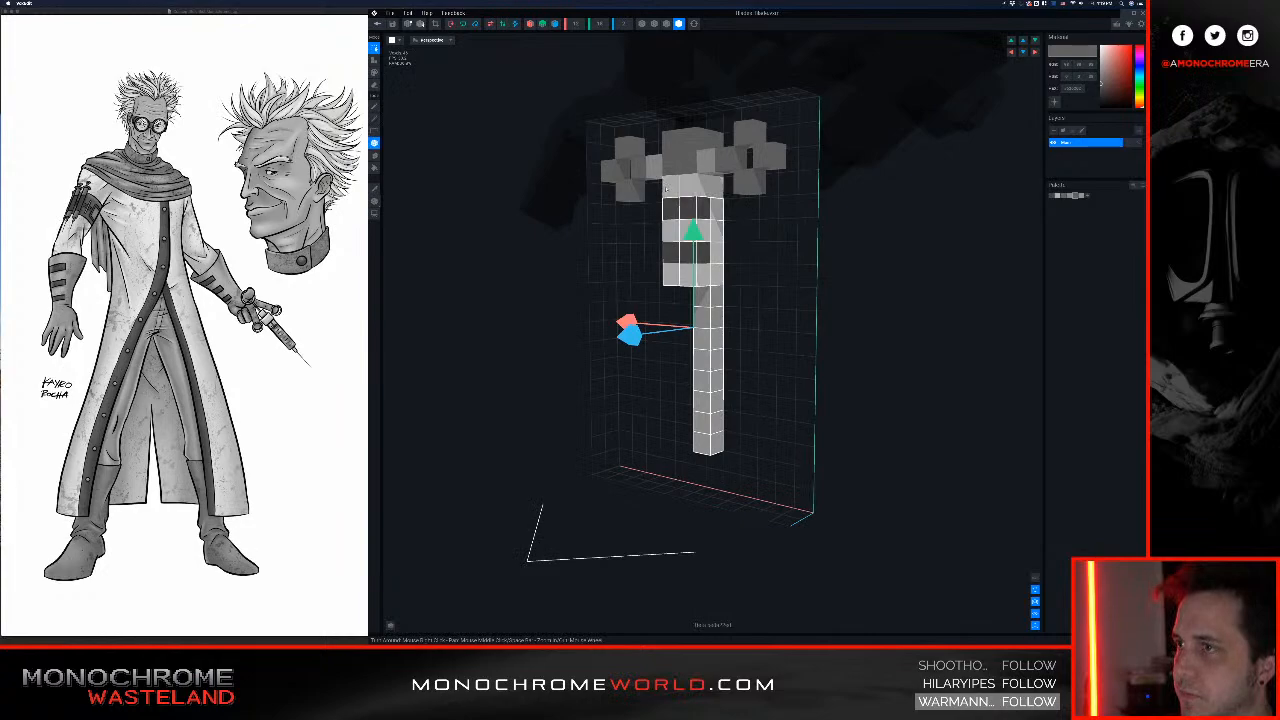
left_click(687, 190, "shift")
left_click(702, 190, "shift")
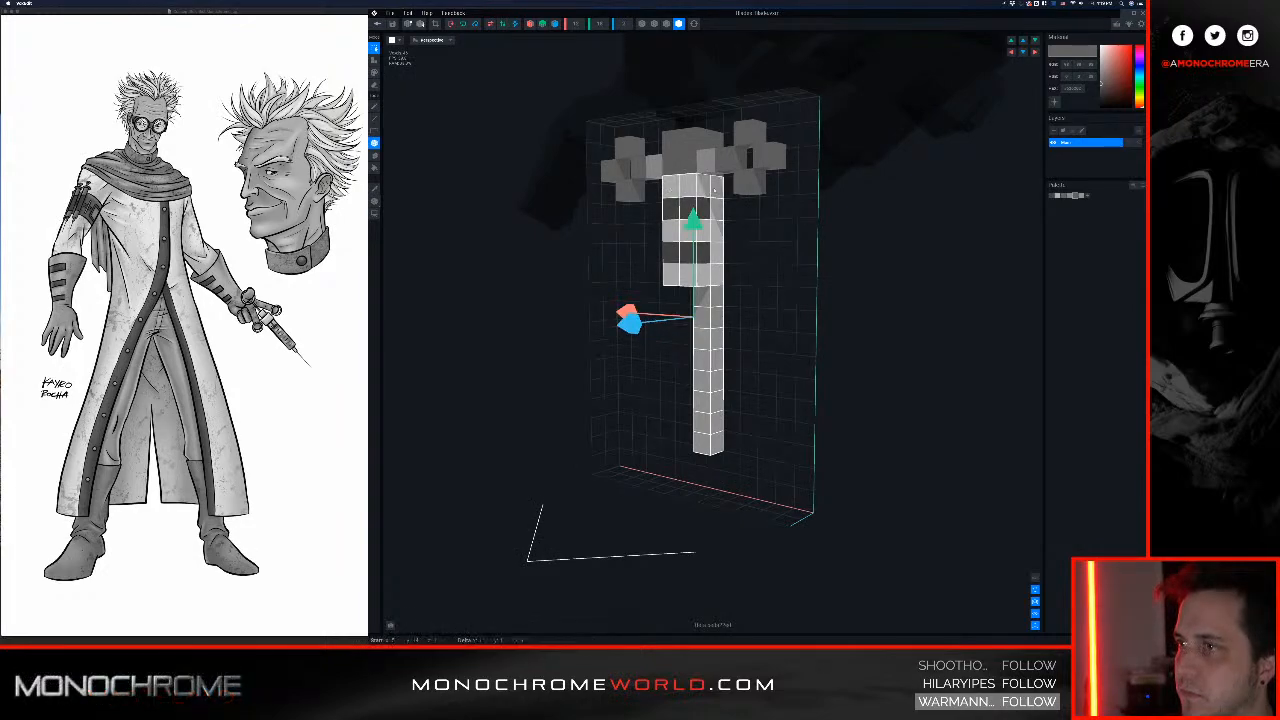
middle_click_drag(690, 196, 667, 198)
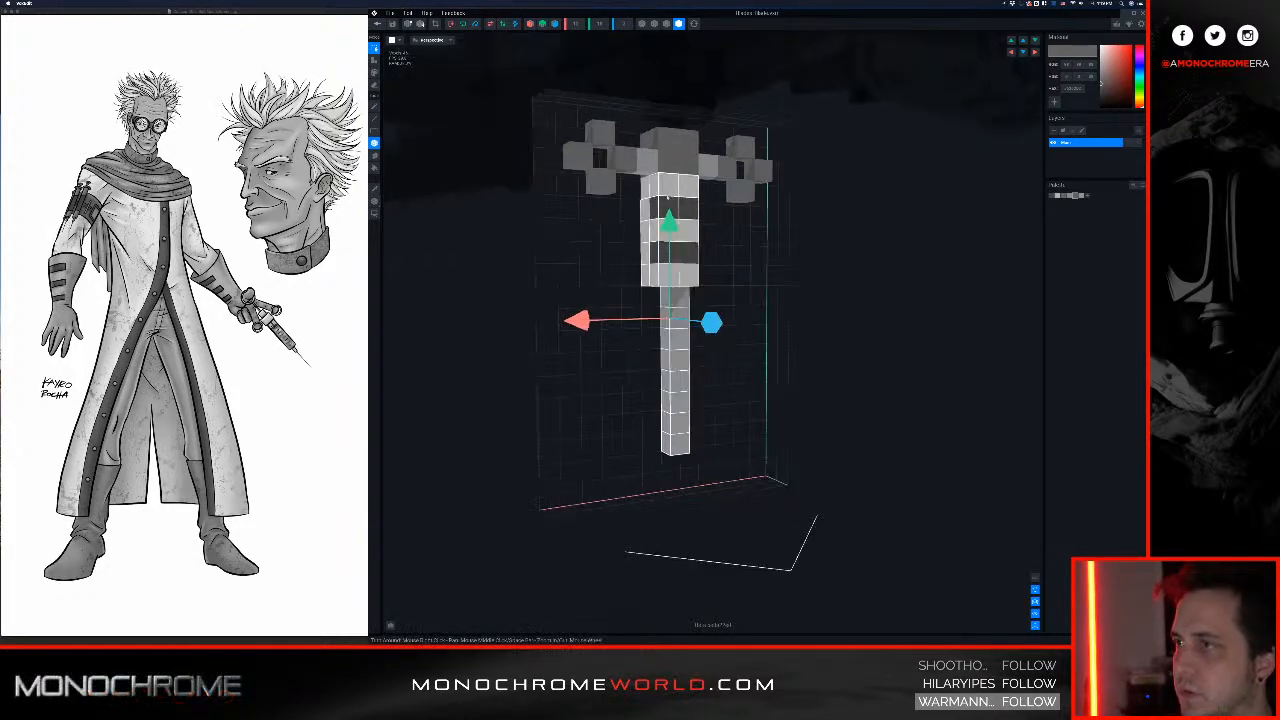
left_click(647, 188)
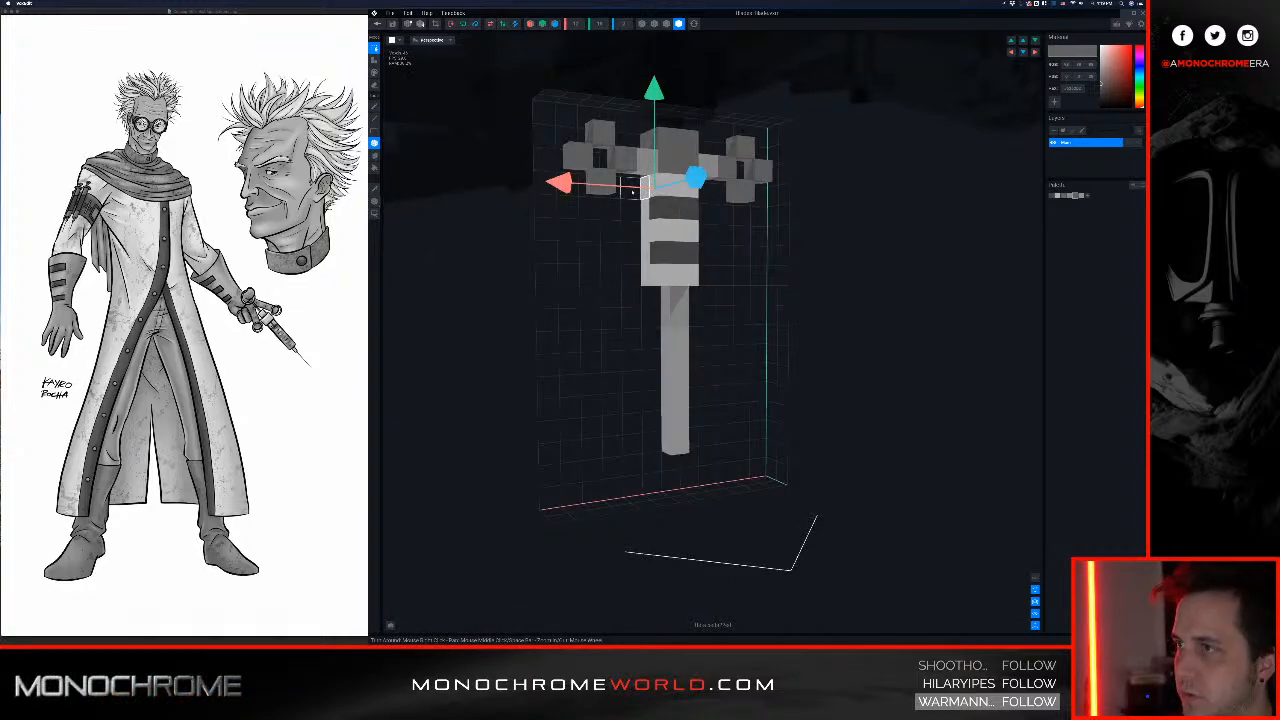
left_click_drag(678, 444, 668, 219)
middle_click_drag(668, 219, 690, 228)
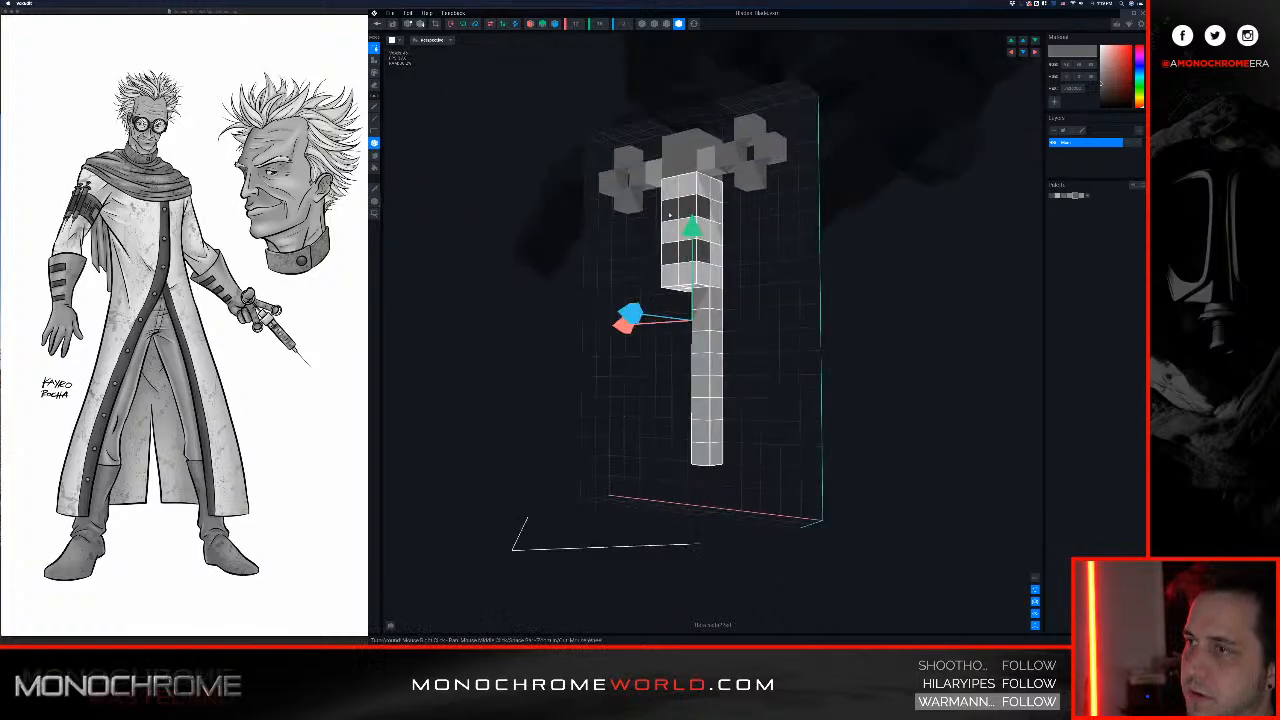
left_click_drag(692, 228, 692, 271)
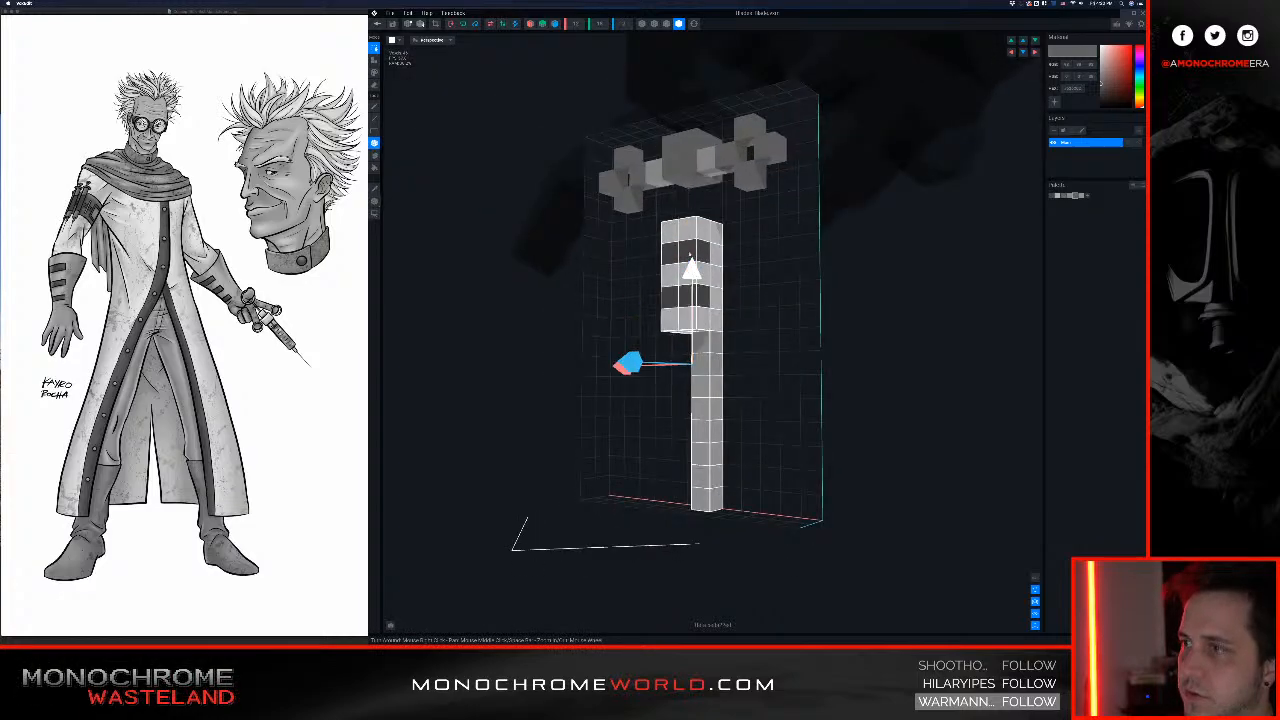
Step: Sample the barrel's light grey and rebuild a light voxel row directly below the top block
right_click_drag(684, 234, 696, 241)
left_click(680, 235)
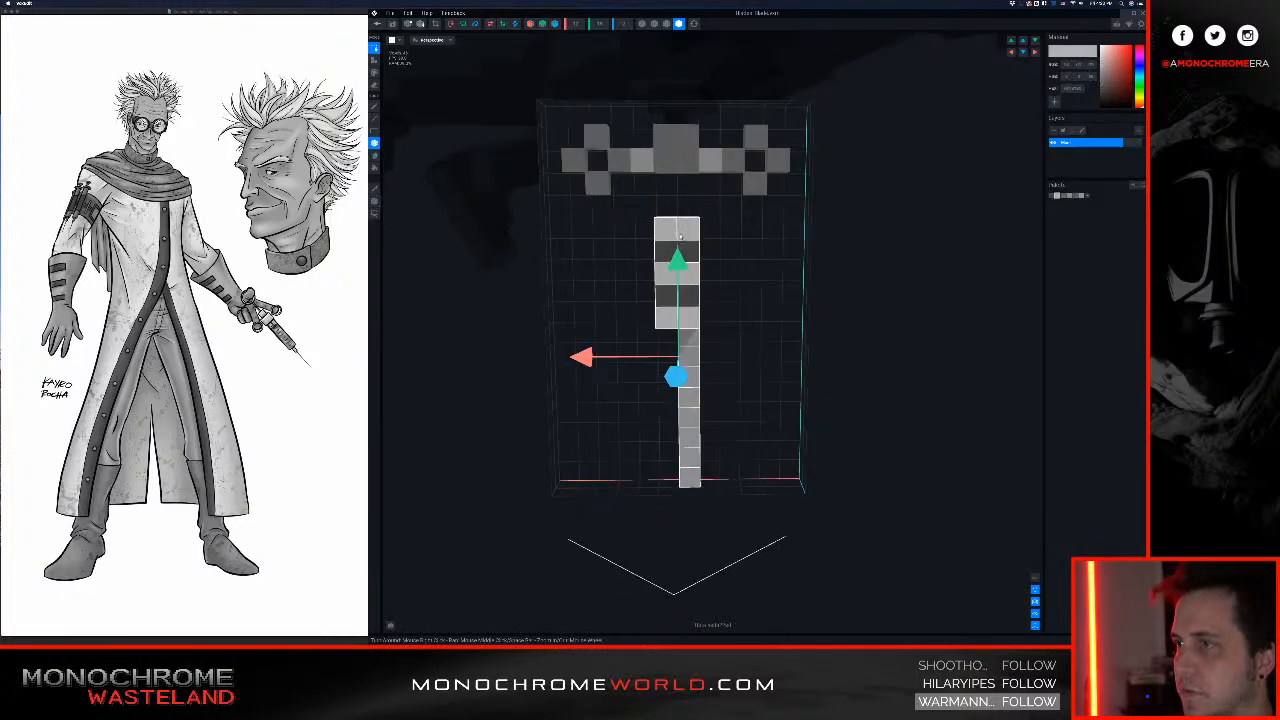
key("3")
key("2")
right_click_drag(680, 233, 660, 220)
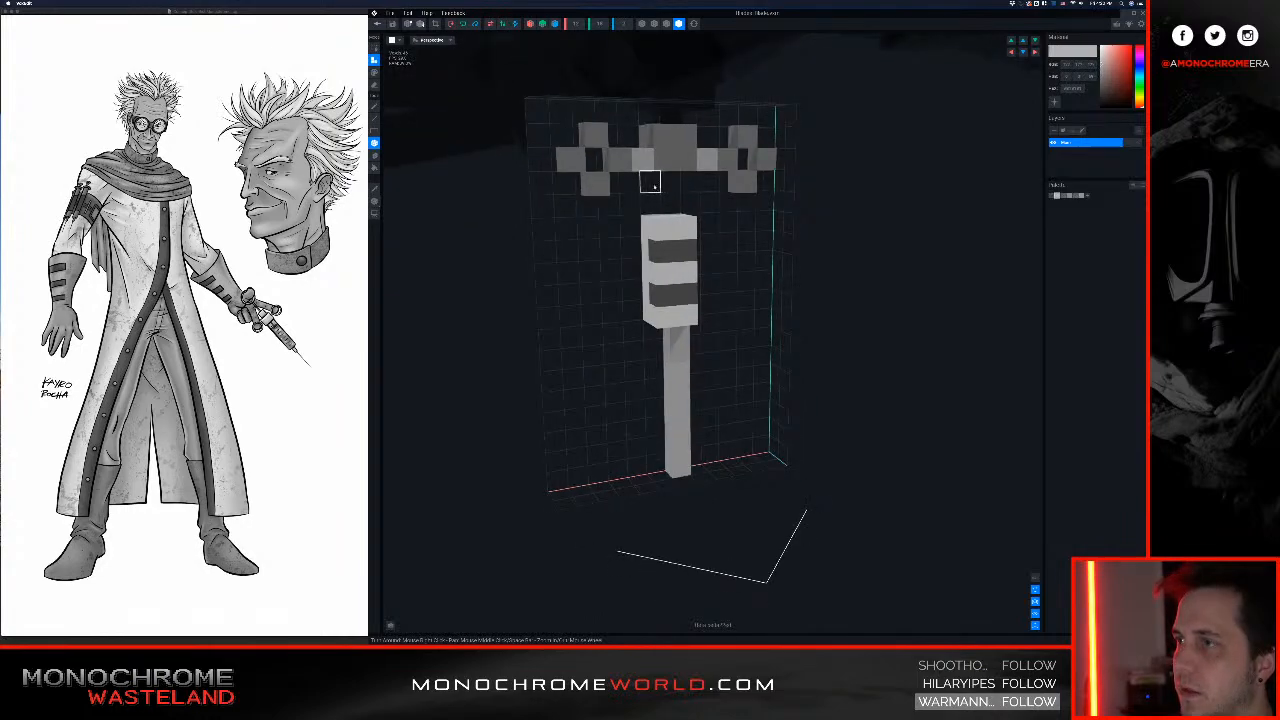
mouse_move(651, 184)
left_mouse_down()
mouse_move(668, 186)
mouse_move(669, 211)
left_mouse_up()
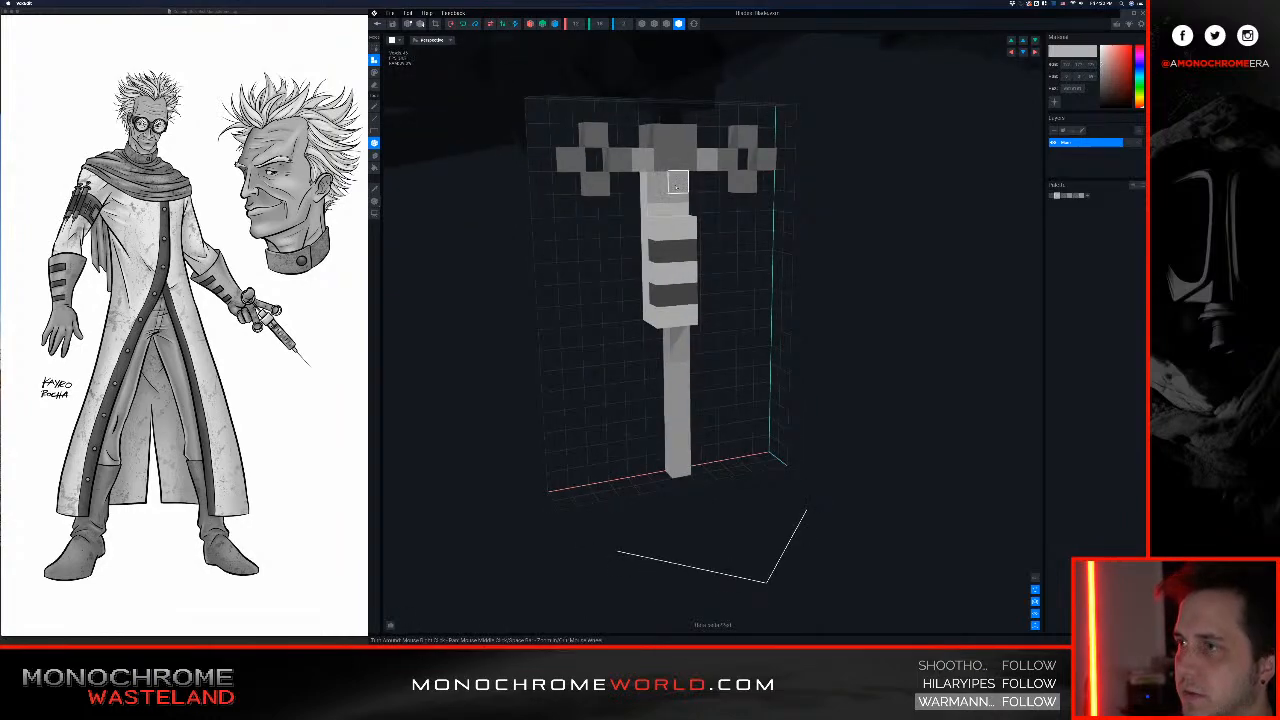
left_click(677, 185)
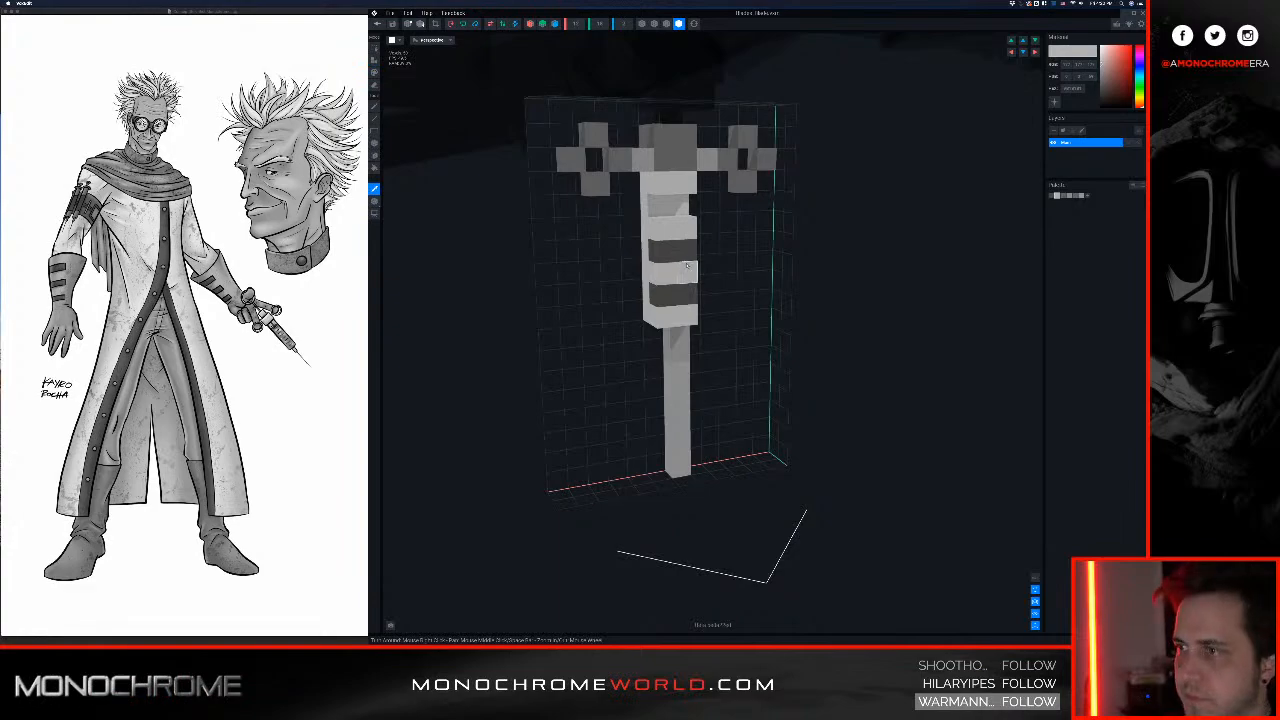
Step: Sample the barrel's dark grey and complete the second gap row as a dark stripe joining the barrel
left_click(689, 258)
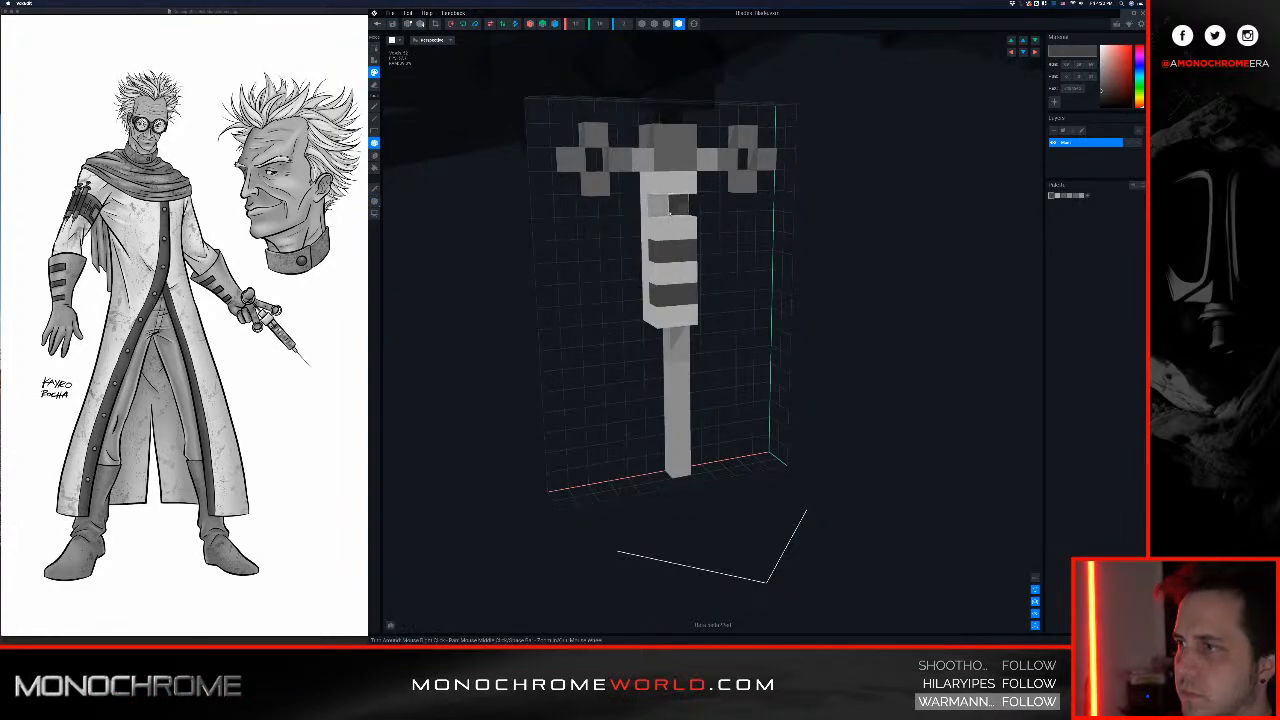
right_click_drag(670, 205, 675, 230)
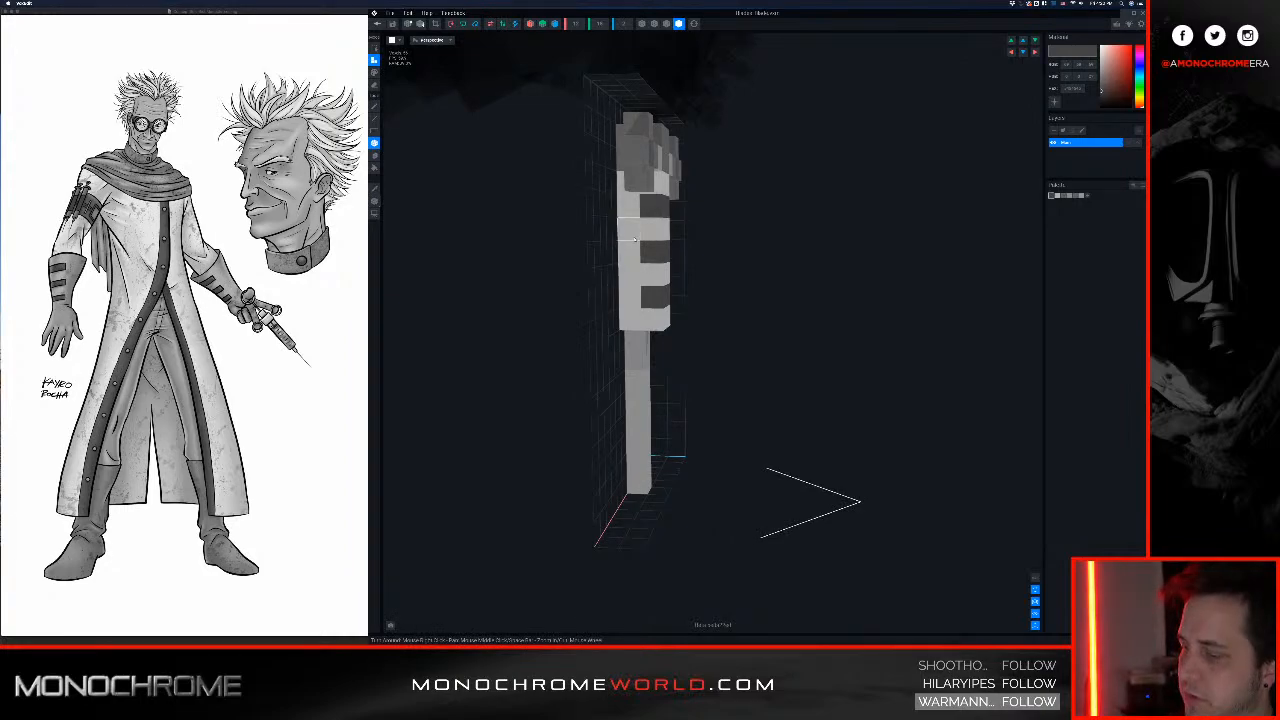
right_click_drag(630, 213, 608, 228)
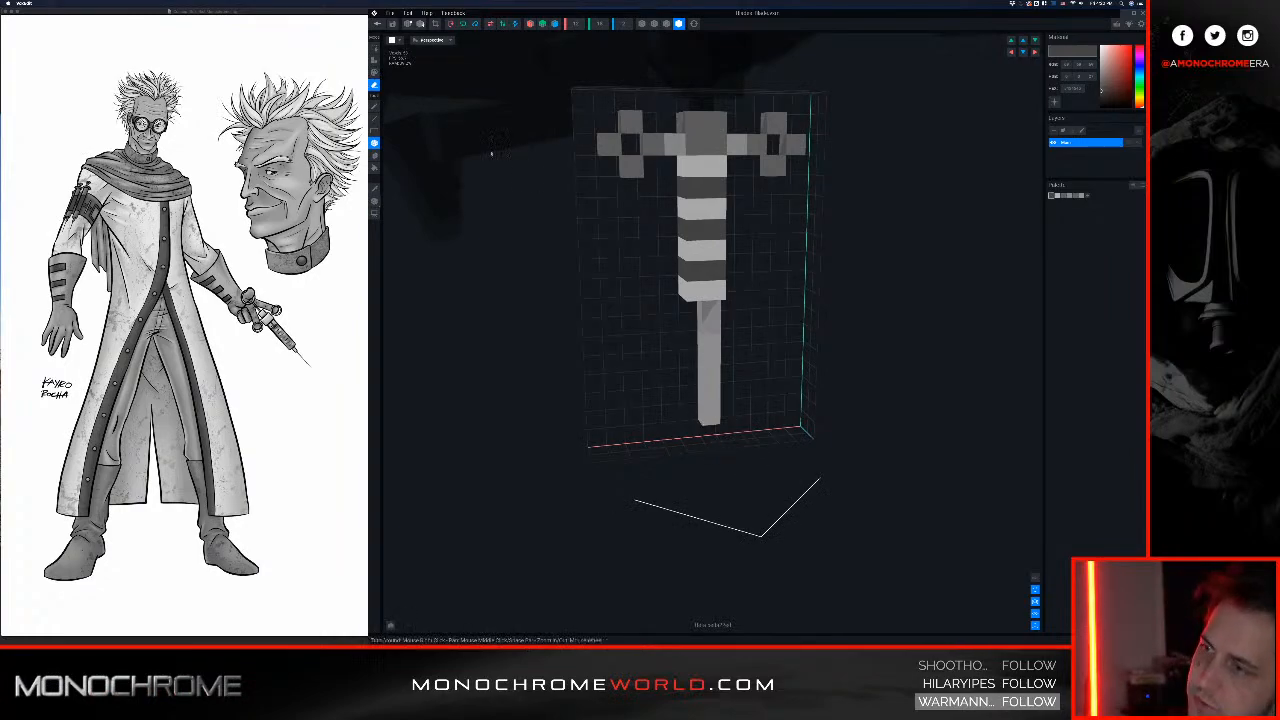
Step: Fit the volume to the syringe body, save the model and return to the avatar rig
left_click(435, 23)
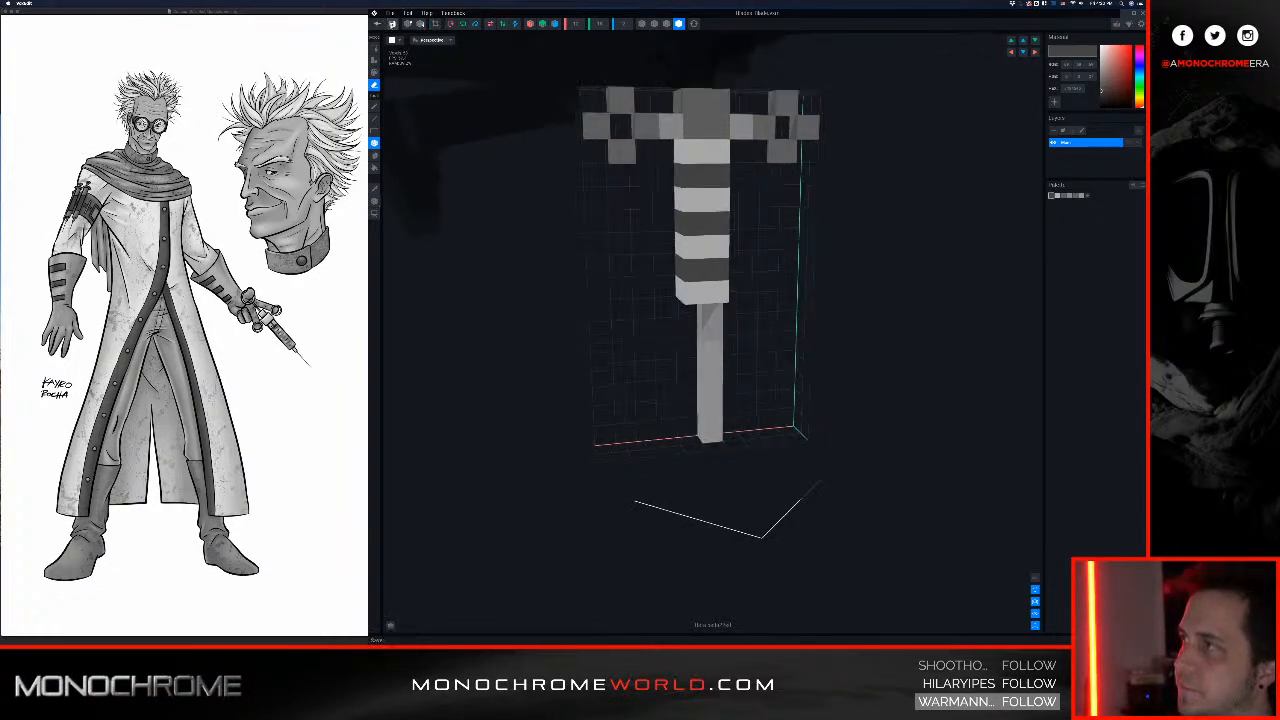
left_click(378, 23)
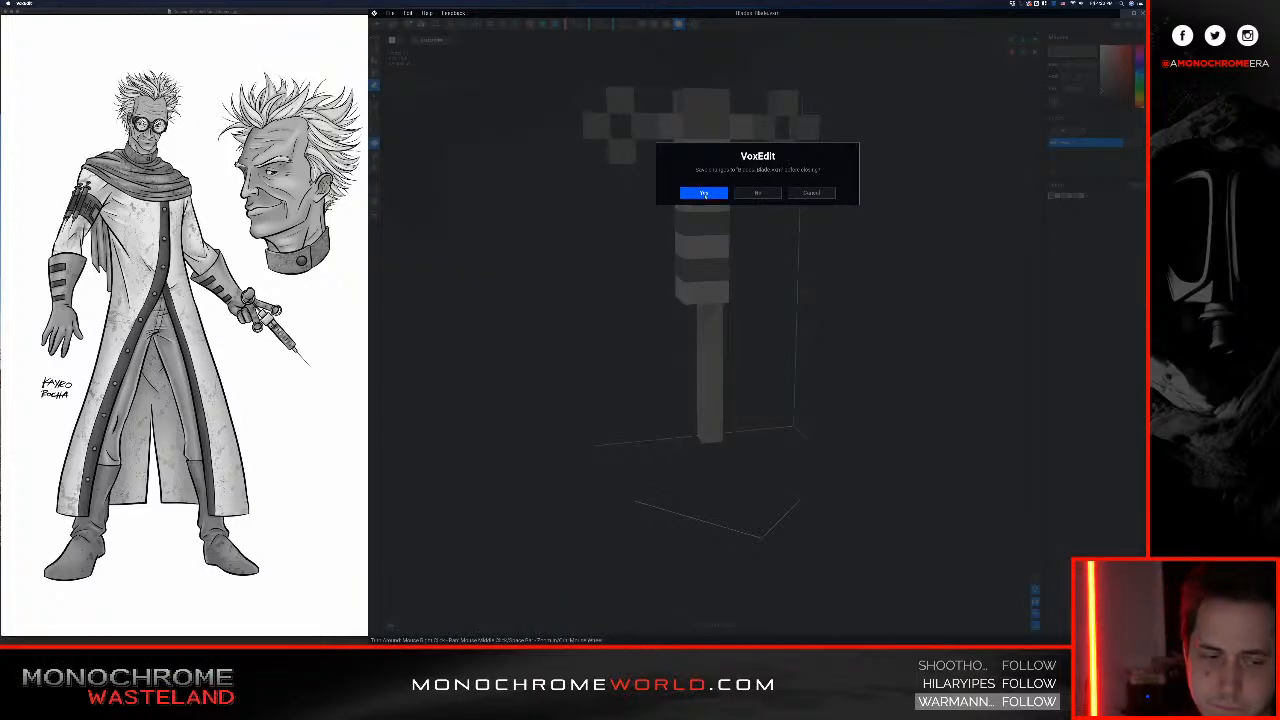
left_click(705, 193)
Step: Reopen the syringe body, complete the dark stripe nearest the needle around the barrel, then save and return to the avatar rig
right_click_drag(700, 270, 795, 305)
scroll(757, 273, "up", 10)
left_click(459, 287)
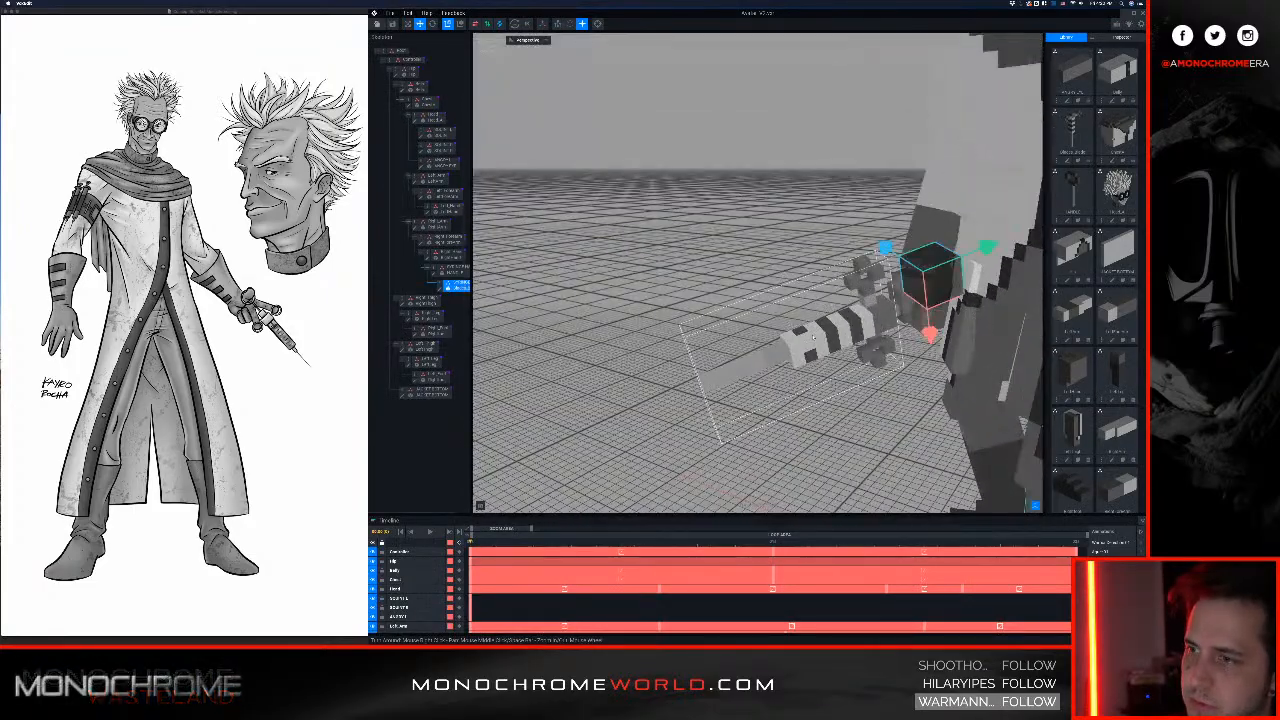
left_click(423, 289)
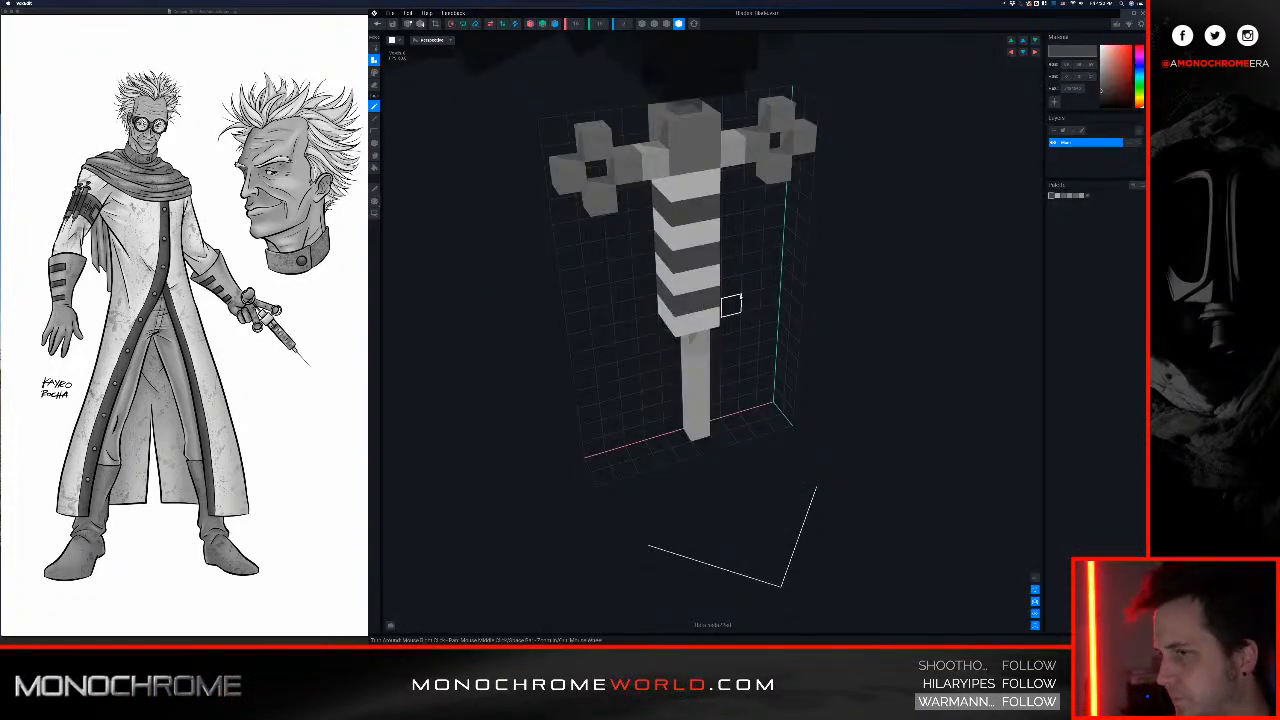
right_click_drag(683, 210, 675, 306)
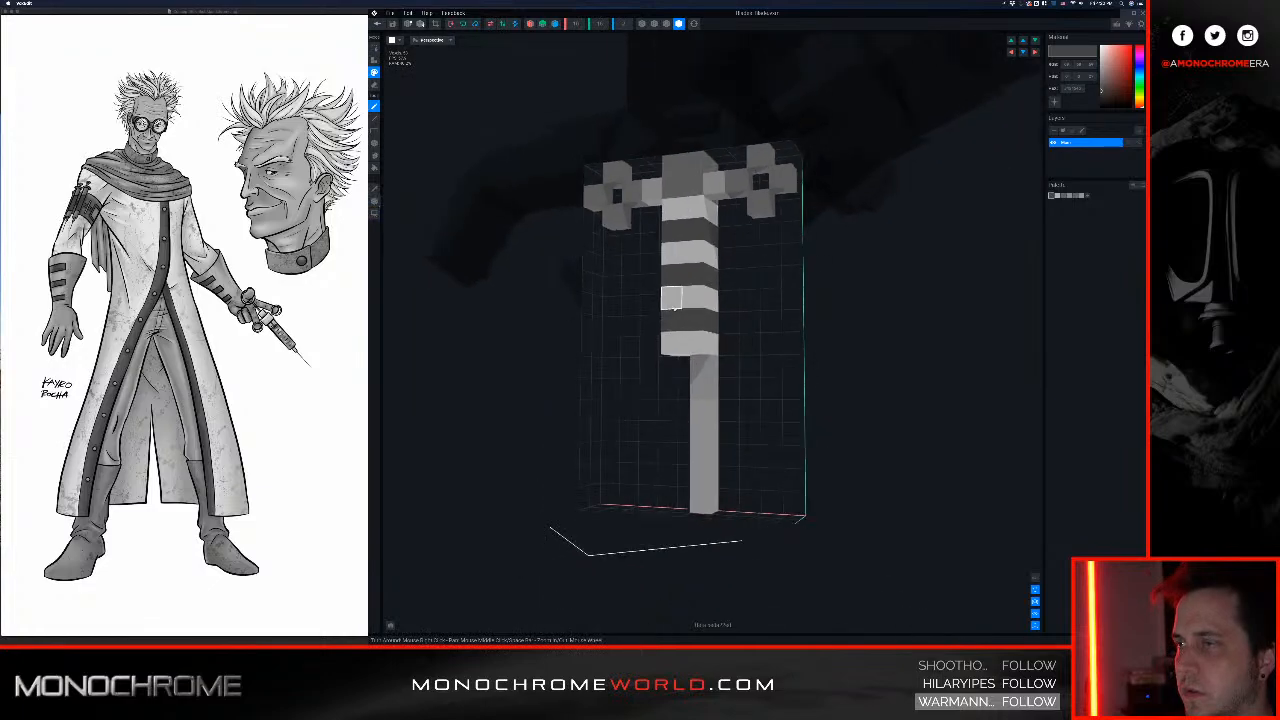
left_click(377, 24)
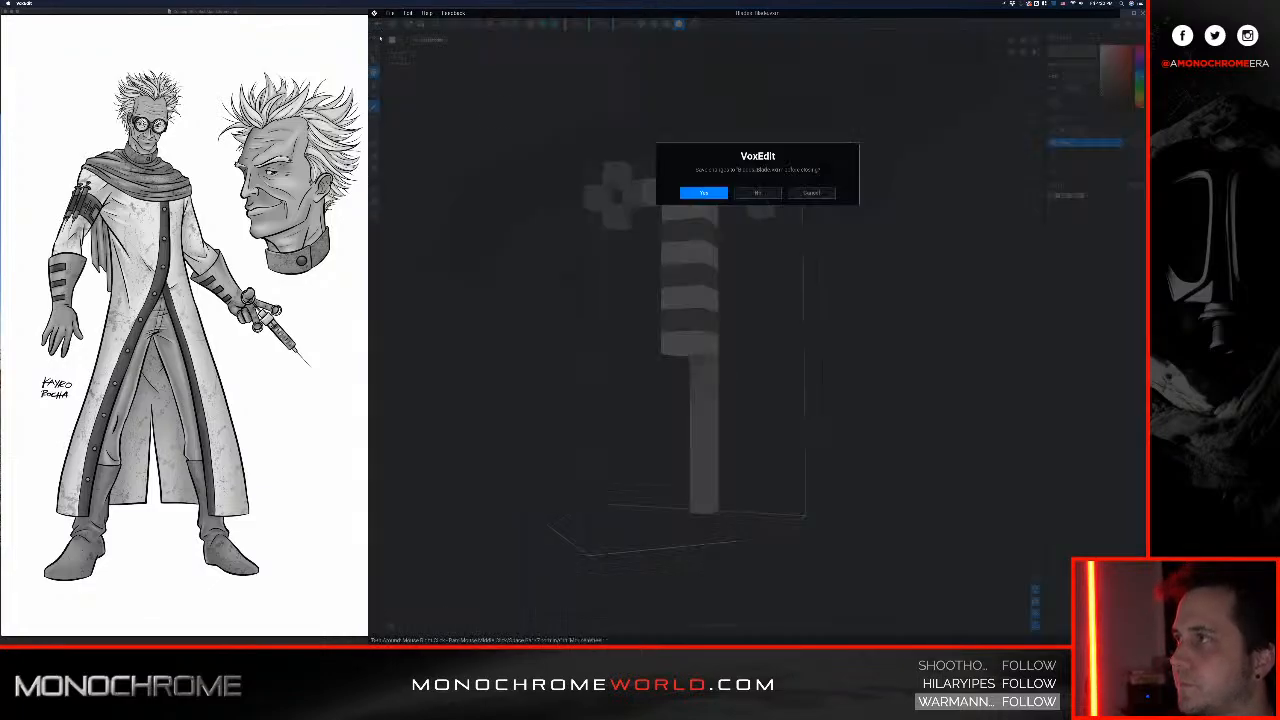
left_click(704, 194)
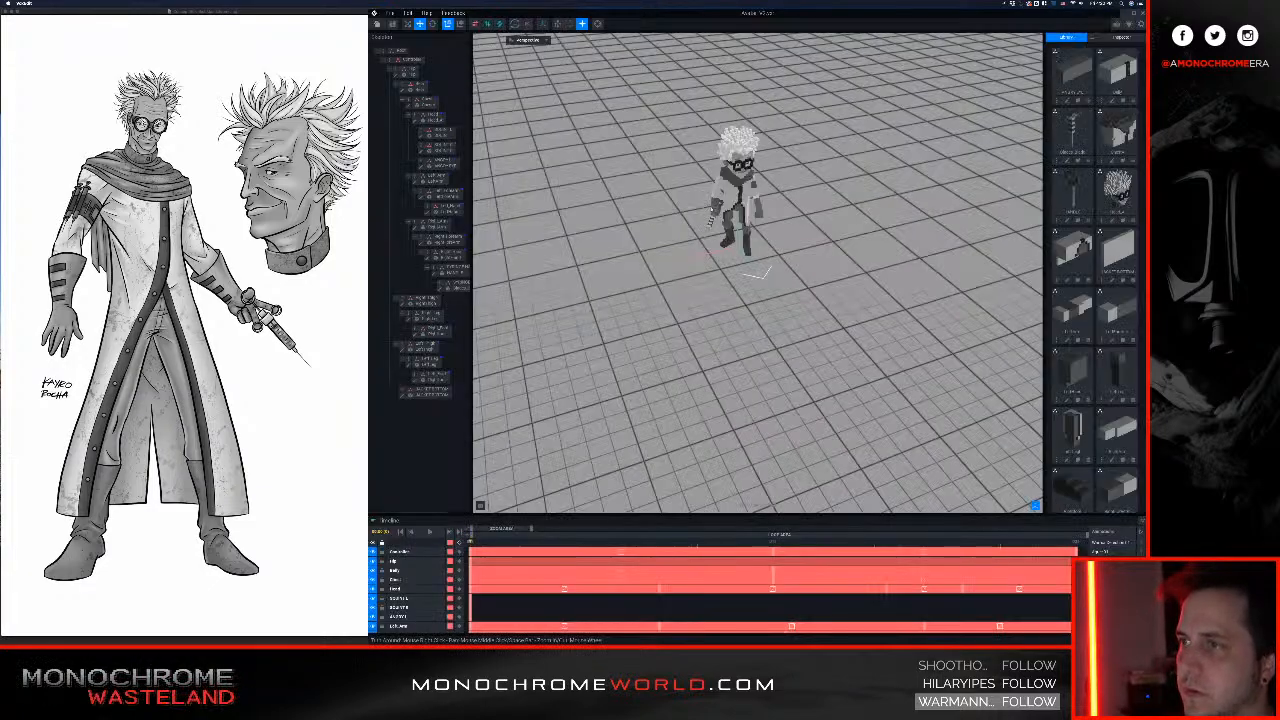
Step: Open the plunger handle in the avatar's right hand for editing and rotate it 90° about its long axis
right_click_drag(765, 205, 905, 190)
scroll(905, 190, "up", 10)
middle_click_drag(940, 168, 840, 222)
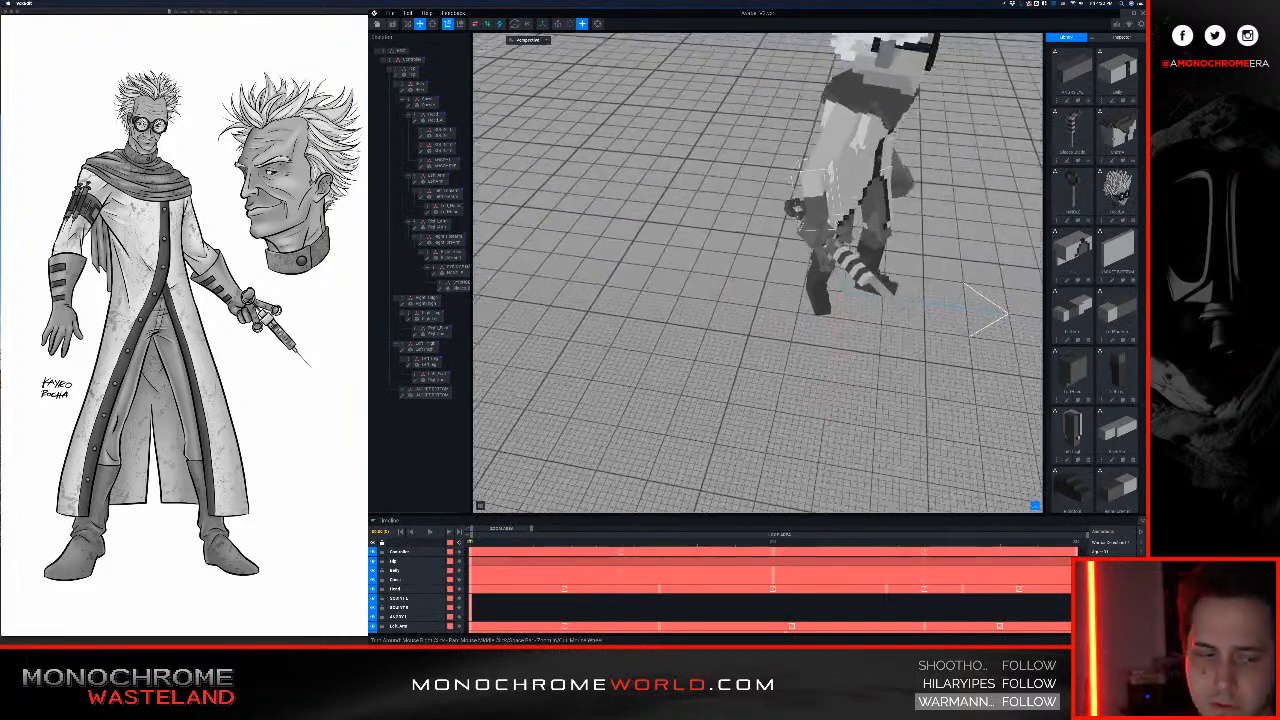
right_click_drag(840, 222, 800, 280)
middle_click_drag(800, 280, 772, 278)
right_click_drag(772, 278, 754, 232)
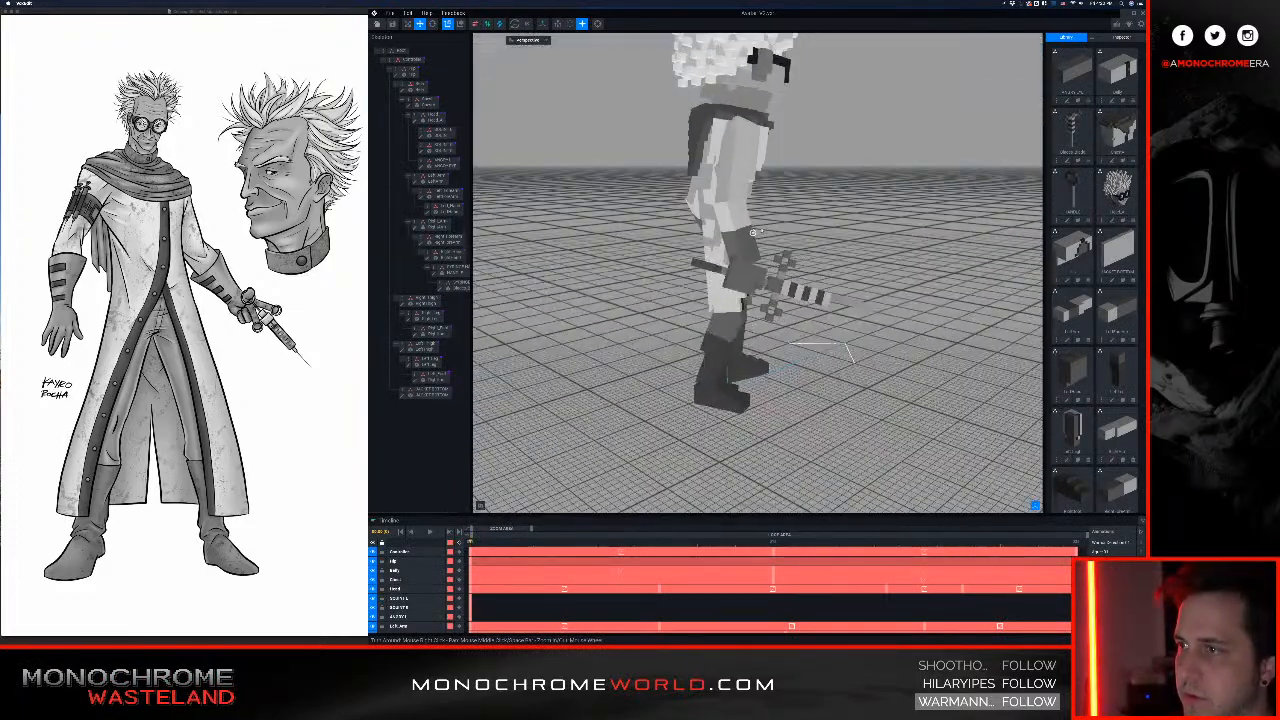
scroll(753, 236, "up", 5)
left_click(662, 293)
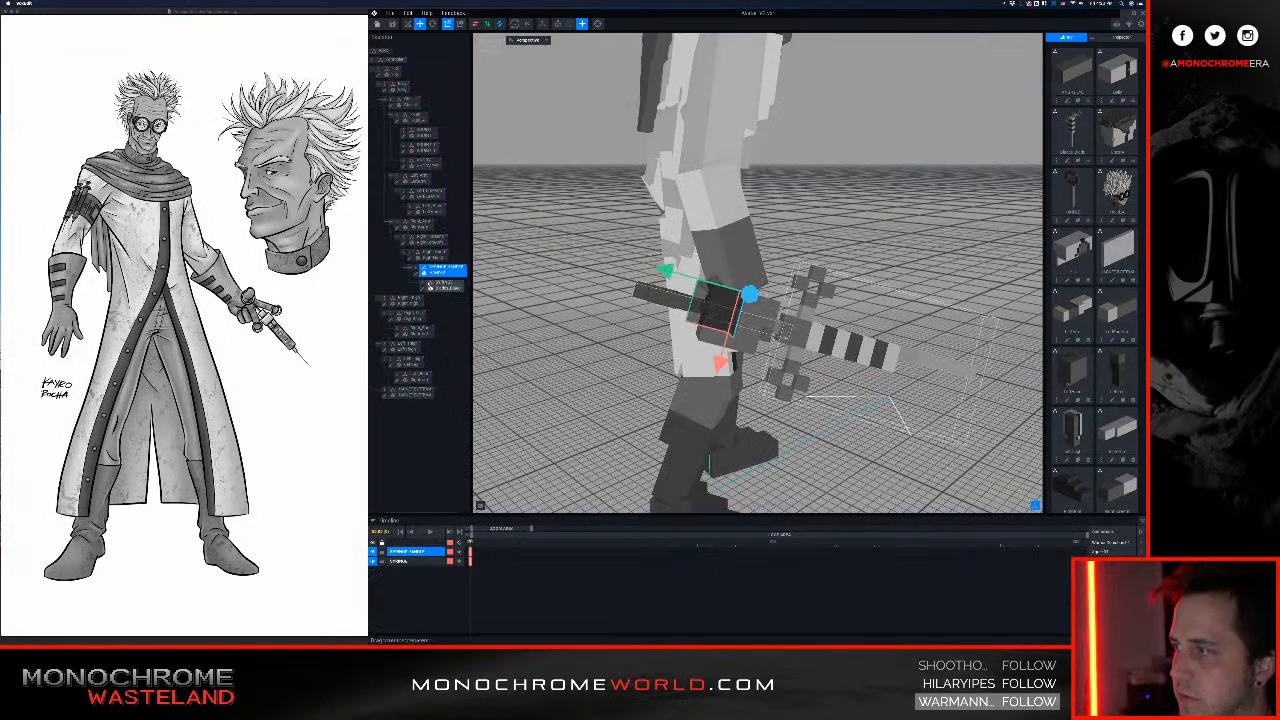
left_click(417, 274)
scroll(665, 196, "down", 2)
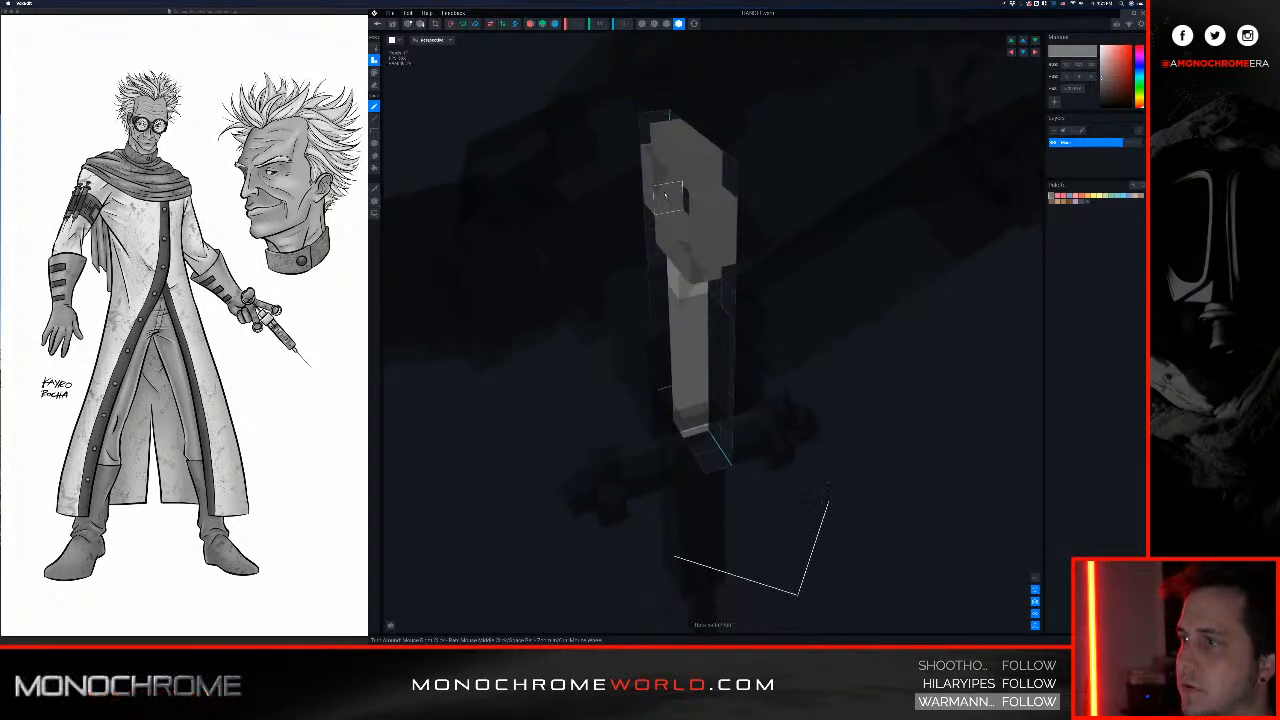
right_click_drag(665, 196, 702, 262)
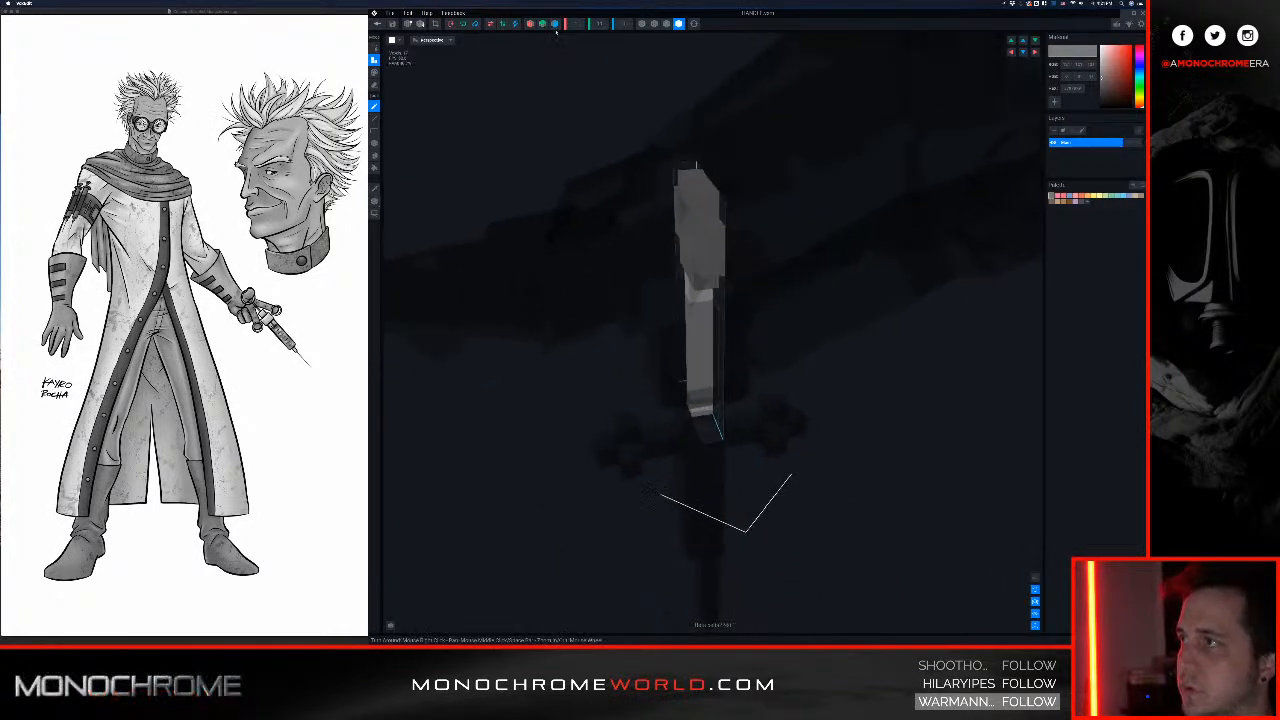
left_click(463, 24)
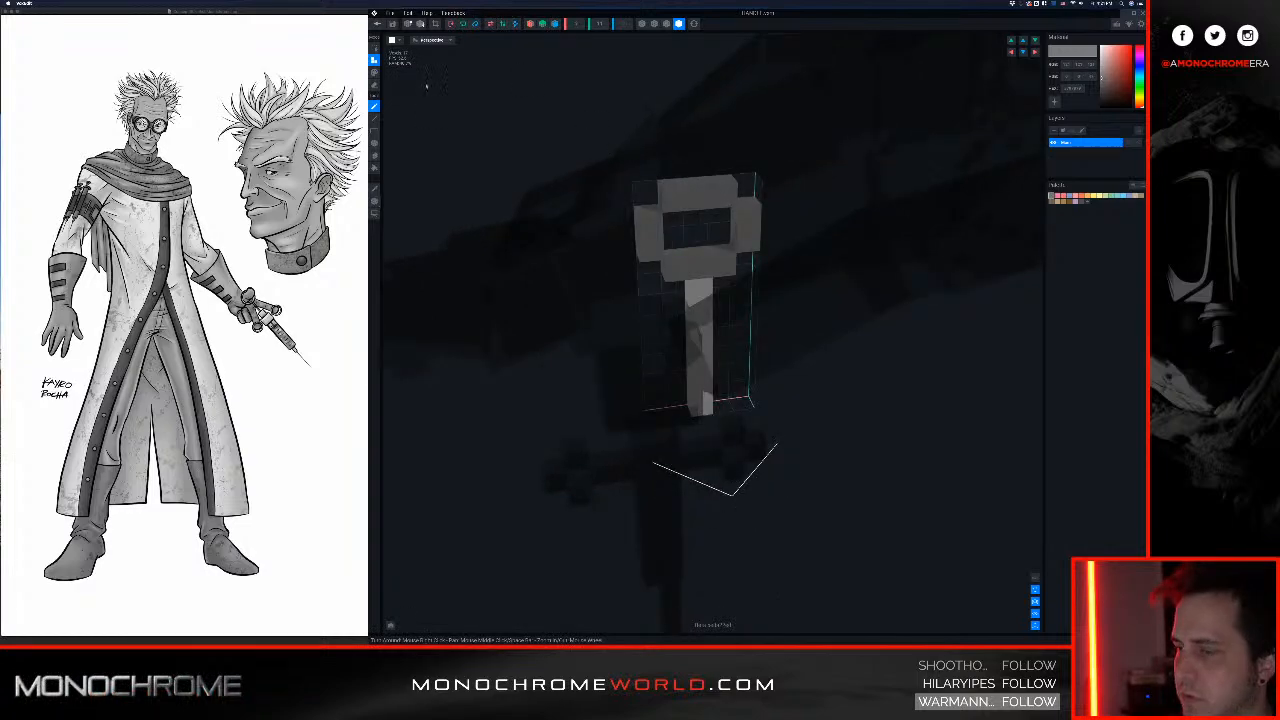
Step: Shift the plunger handle's model sideways and in depth to line up with the syringe barrel, then save and return to the avatar rig
left_click(374, 201)
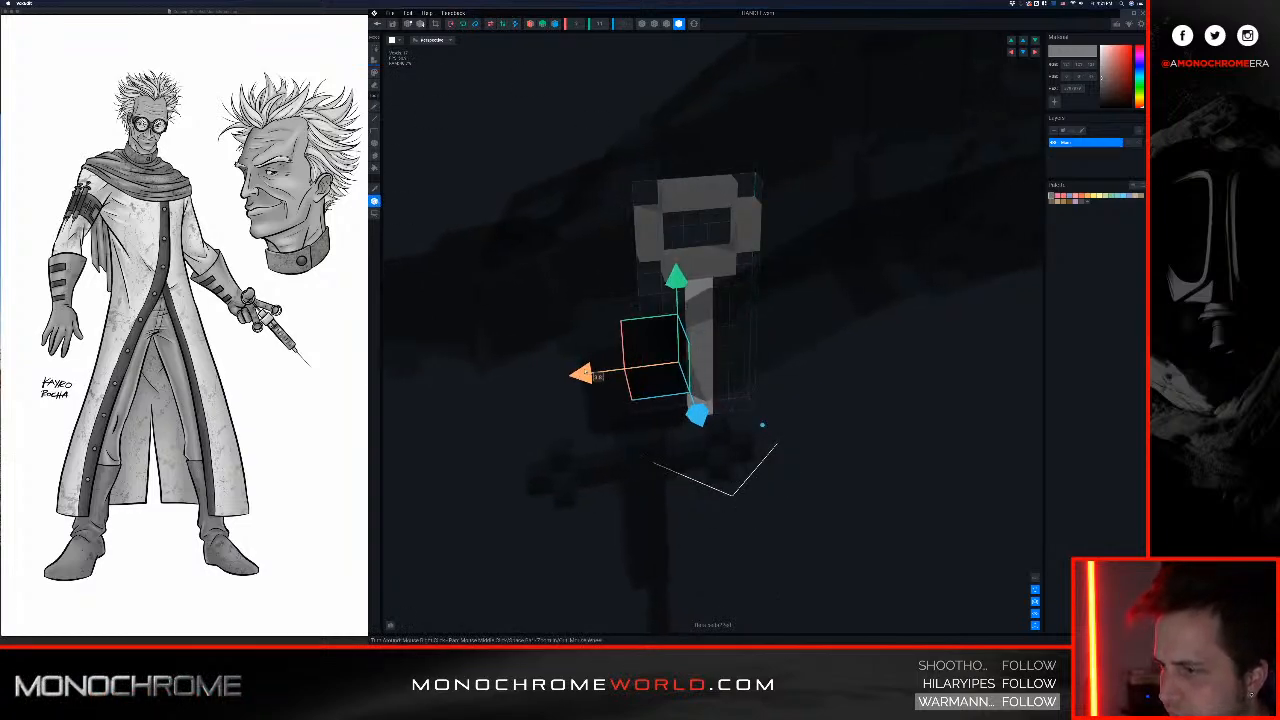
left_click_drag(613, 372, 662, 366)
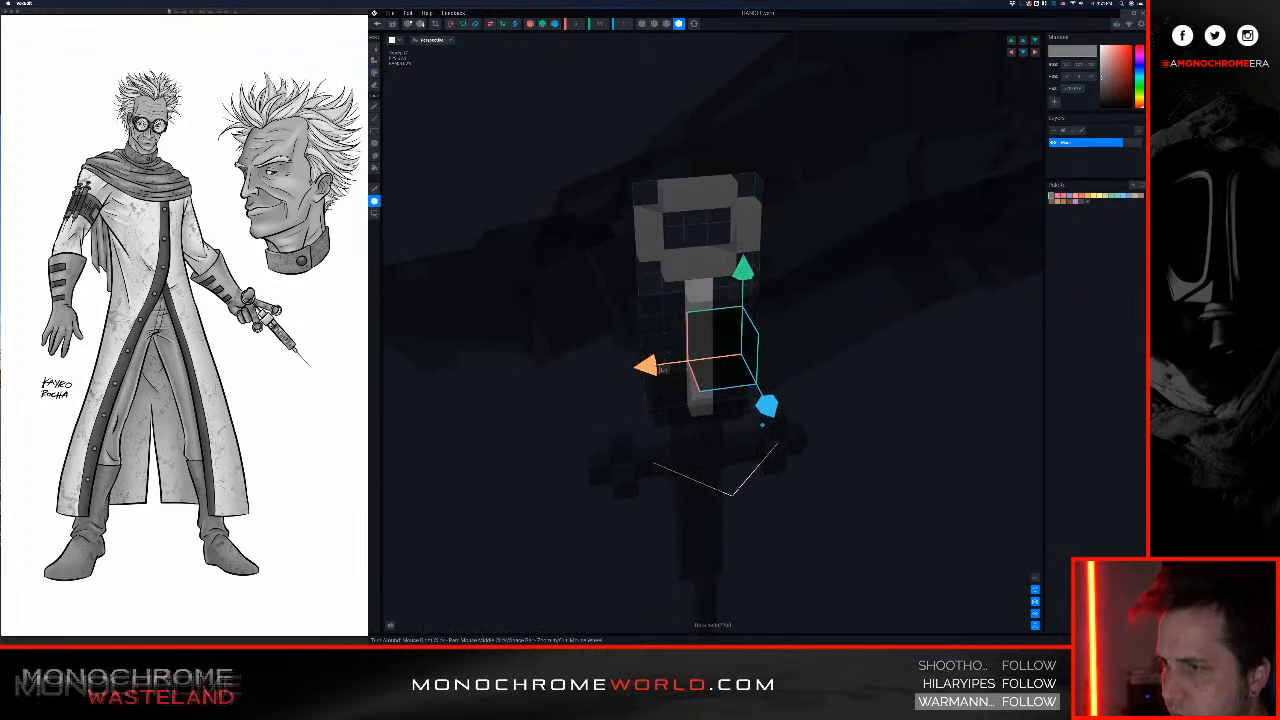
right_click_drag(661, 325, 664, 322)
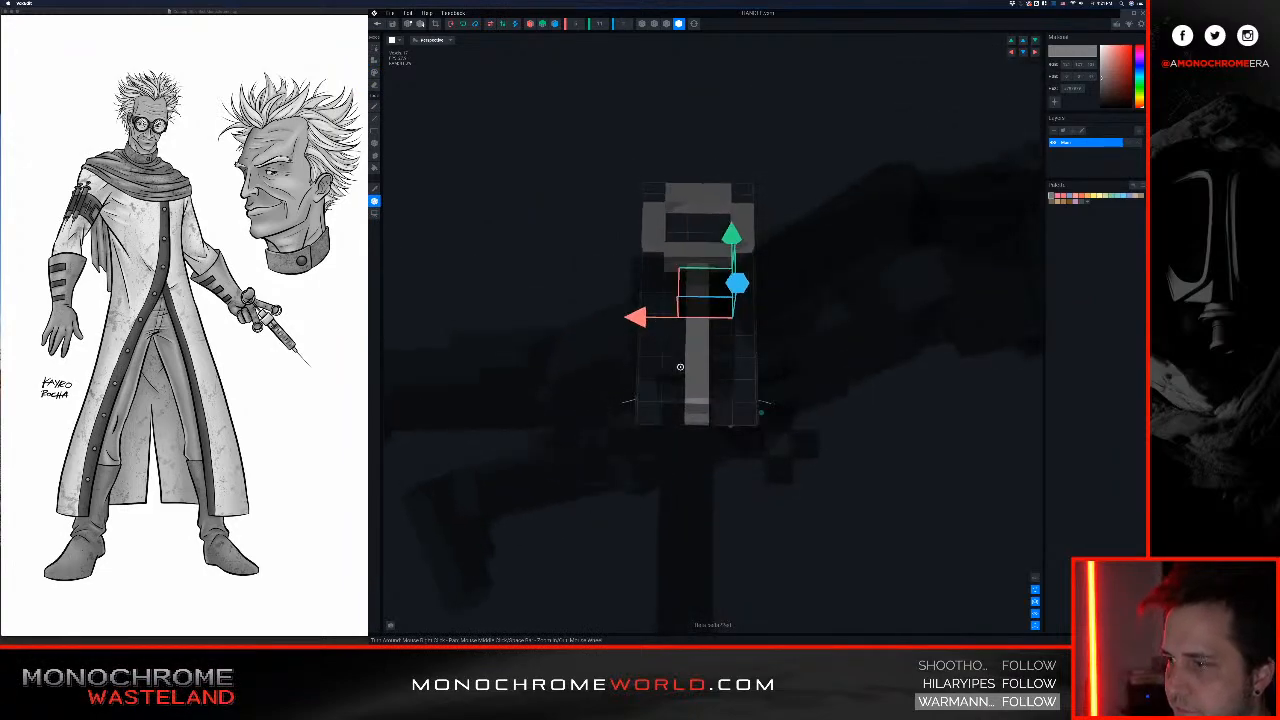
right_click_drag(680, 366, 649, 330)
left_click_drag(655, 333, 663, 335)
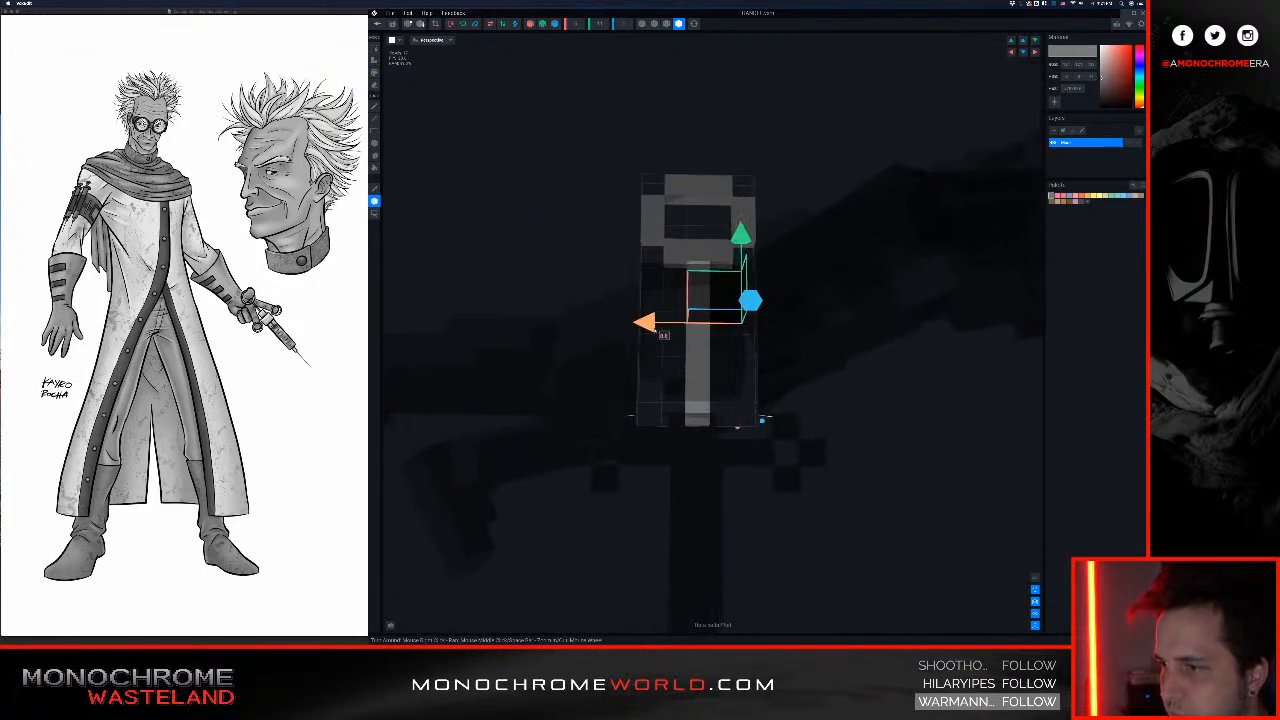
right_click_drag(679, 366, 789, 338)
left_click_drag(817, 315, 790, 316)
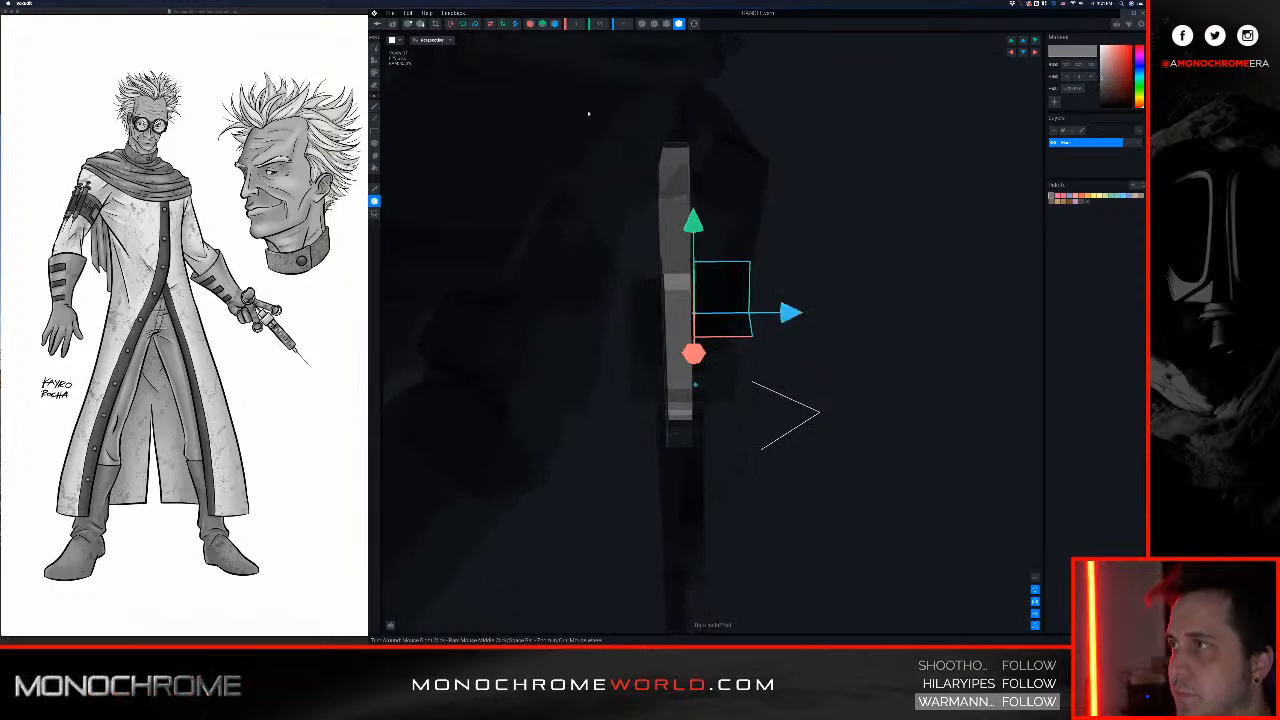
left_click(378, 22)
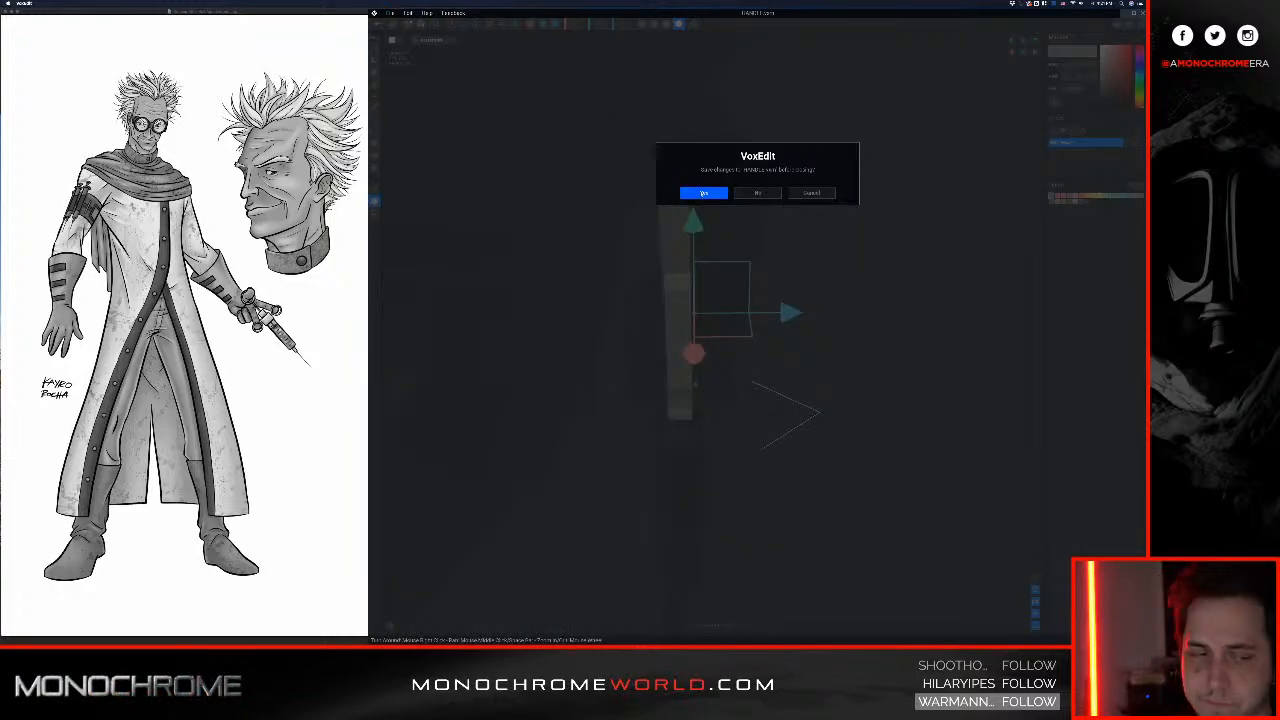
left_click(704, 193)
Step: Examine from several sides how the plunger handle sits in the avatar's right hand behind the syringe
scroll(684, 168, "up", 6)
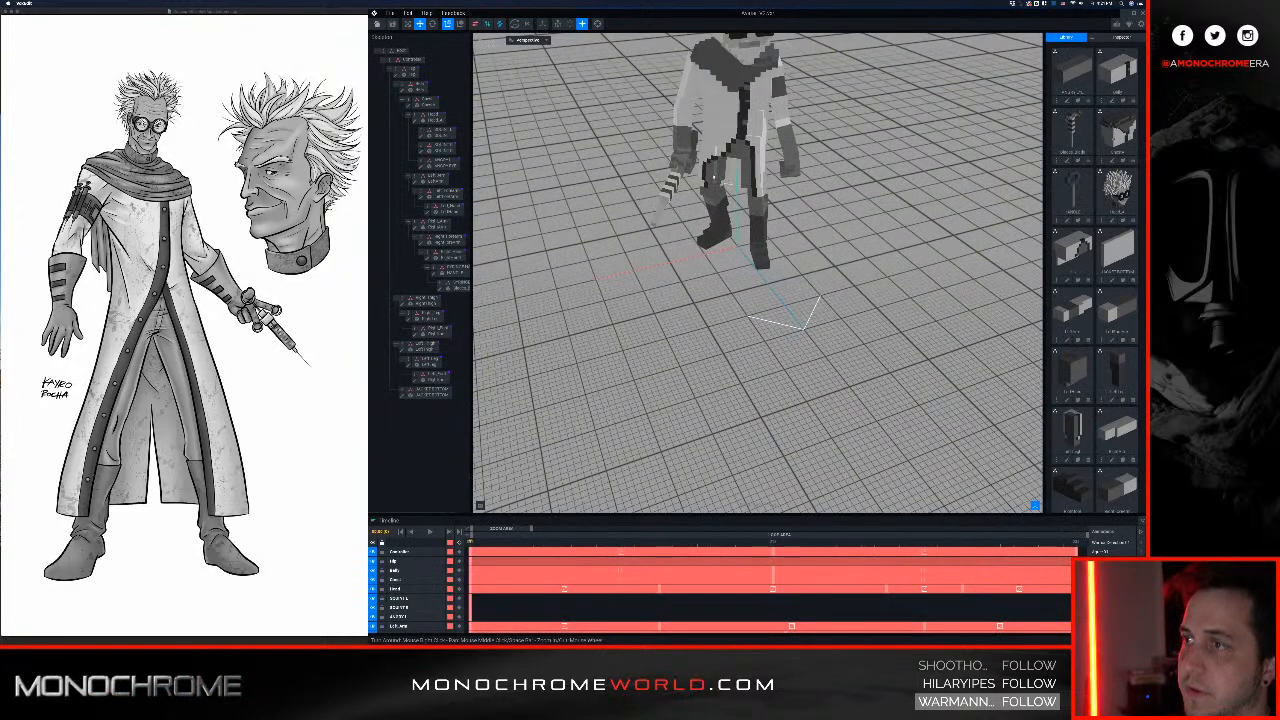
right_click_drag(672, 162, 790, 90)
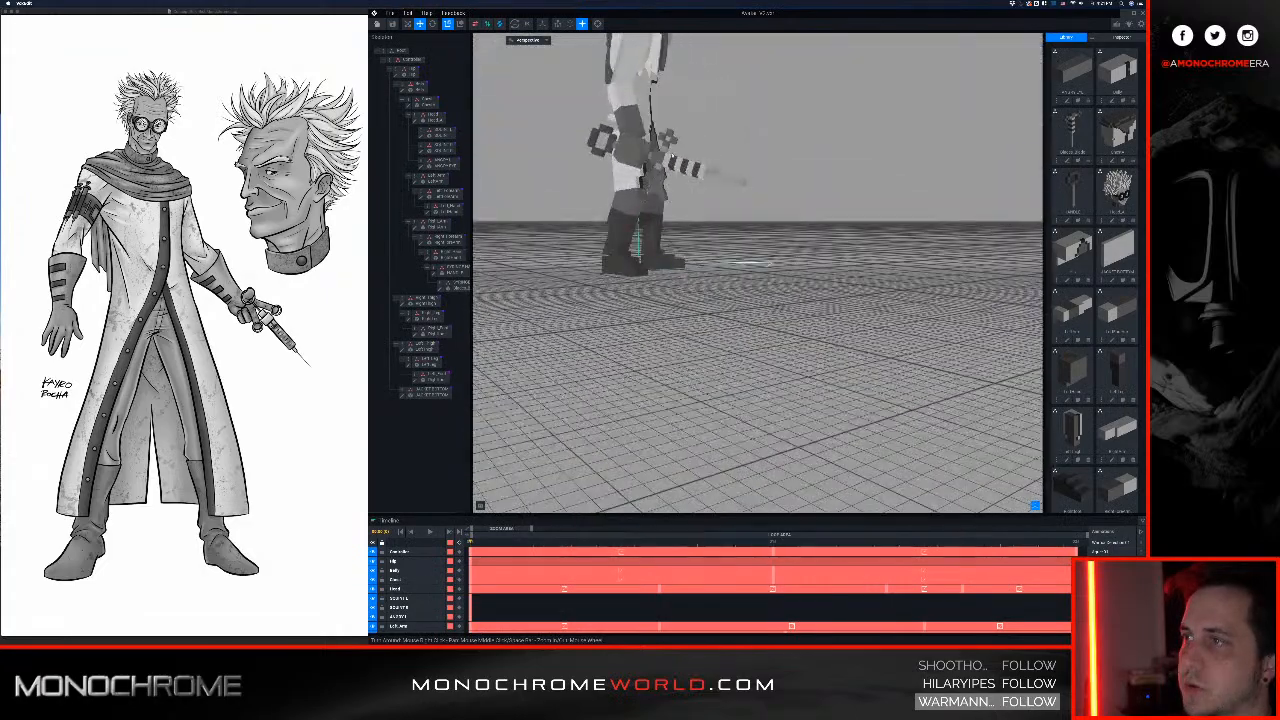
scroll(660, 140, "up", 2)
middle_click_drag(640, 128, 672, 178)
right_click_drag(672, 178, 700, 245)
scroll(690, 246, "up", 2)
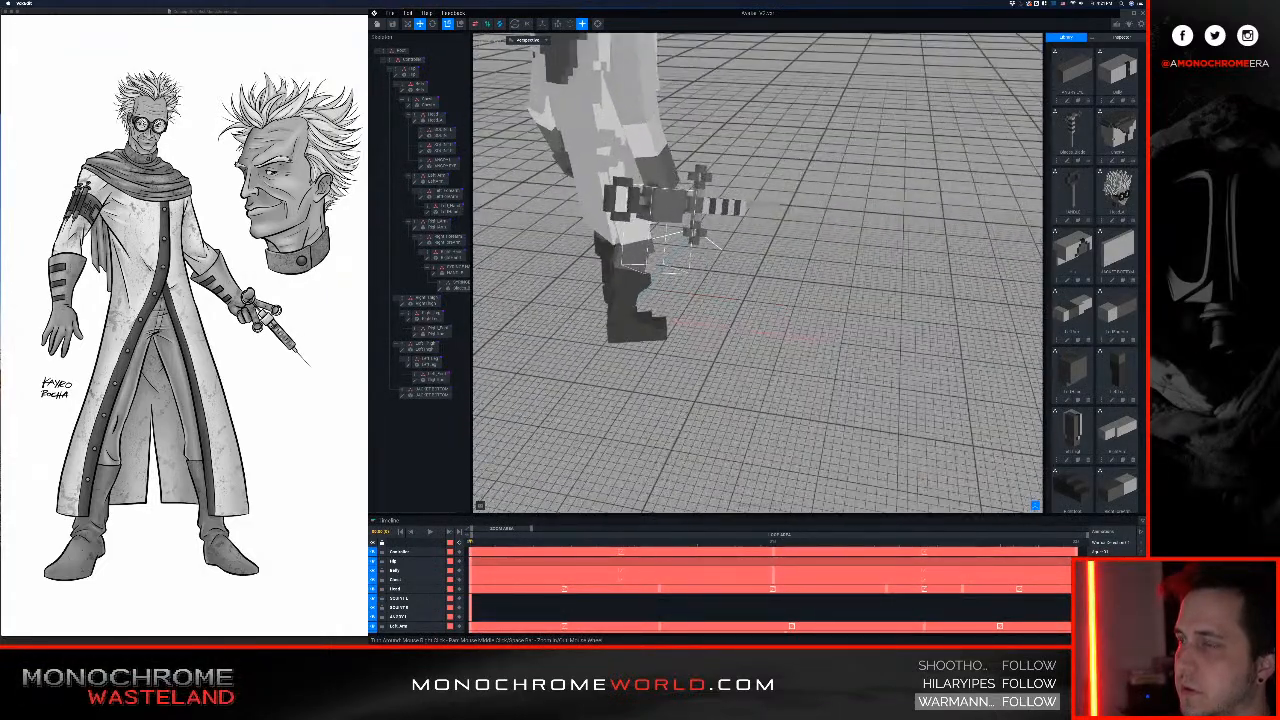
middle_click_drag(690, 246, 725, 268)
middle_click_drag(686, 212, 704, 252)
scroll(704, 252, "up", 3)
right_click_drag(704, 268, 702, 238)
scroll(702, 237, "up", 3)
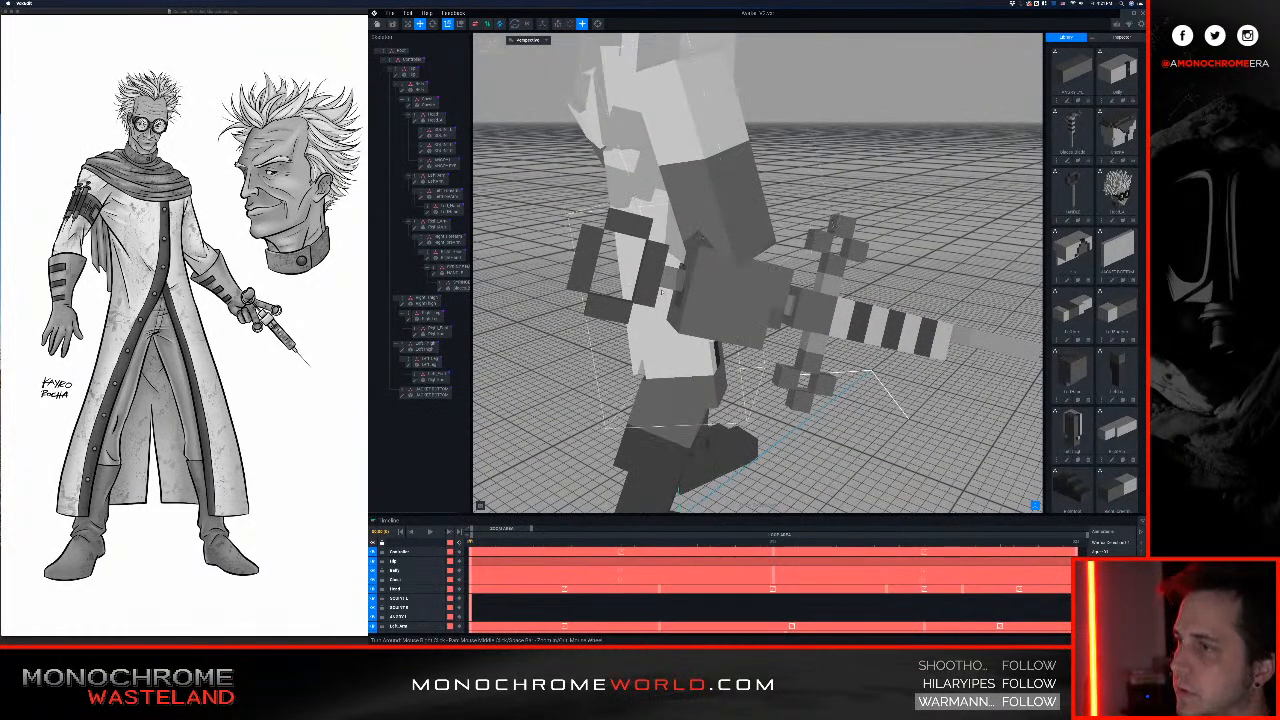
Step: Reopen the plunger handle for editing and shrink its ring to a three-voxel-wide block around a single-voxel hole
left_click(708, 268)
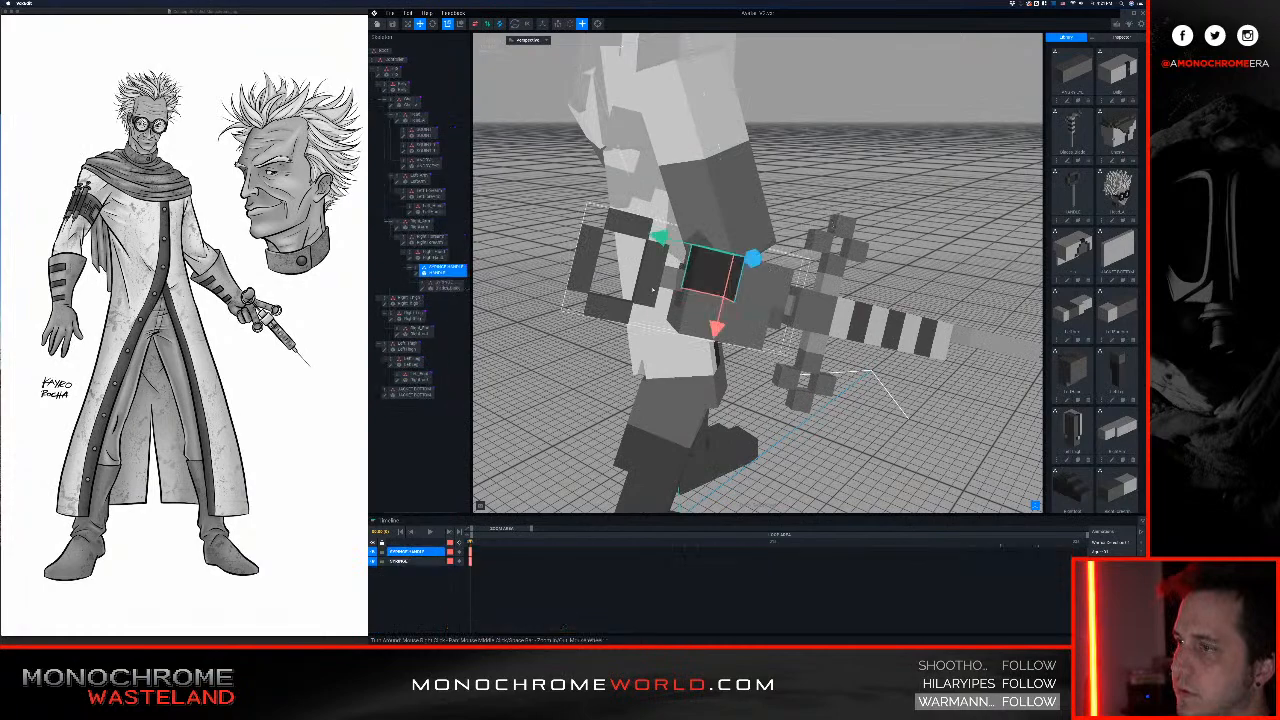
left_click(416, 274)
right_click_drag(659, 295, 639, 229)
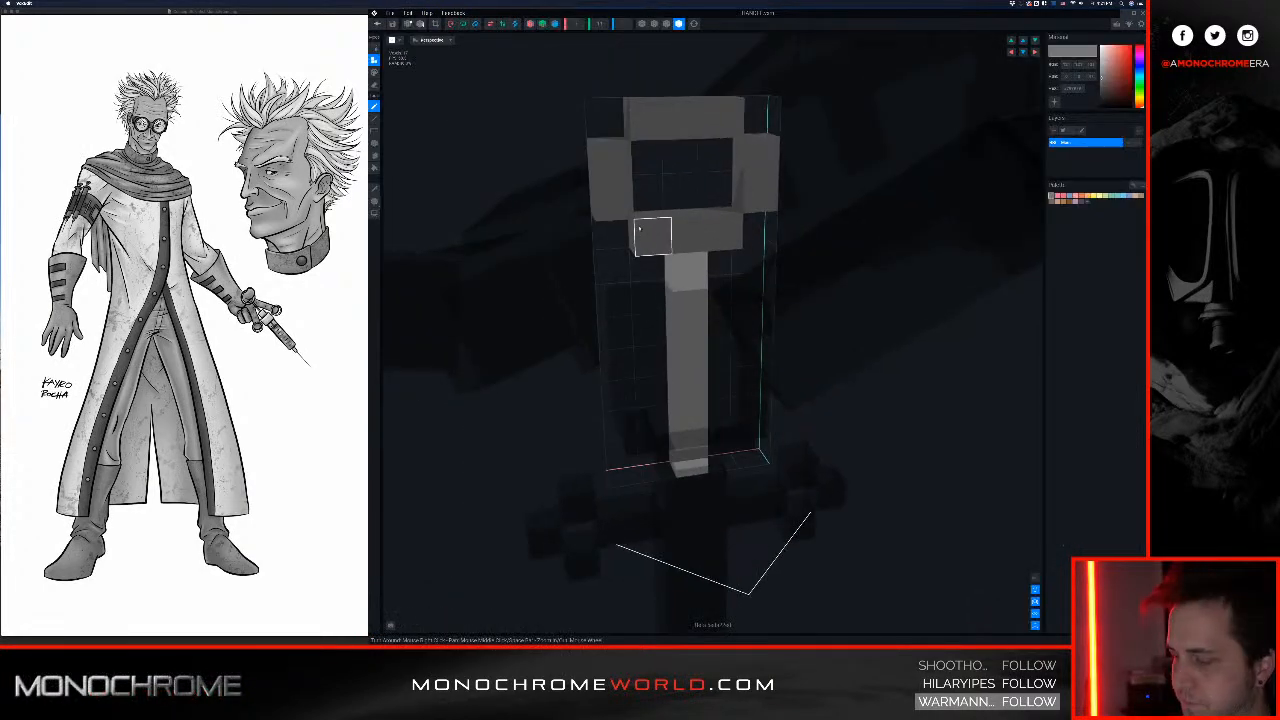
mouse_move(620, 157)
left_mouse_down()
mouse_move(713, 157)
mouse_move(620, 128)
mouse_move(740, 150)
mouse_move(799, 123)
left_mouse_up()
middle_click_drag(717, 215, 711, 216)
key("b")
right_click_drag(695, 212, 702, 222)
left_click(687, 211)
left_click(750, 208)
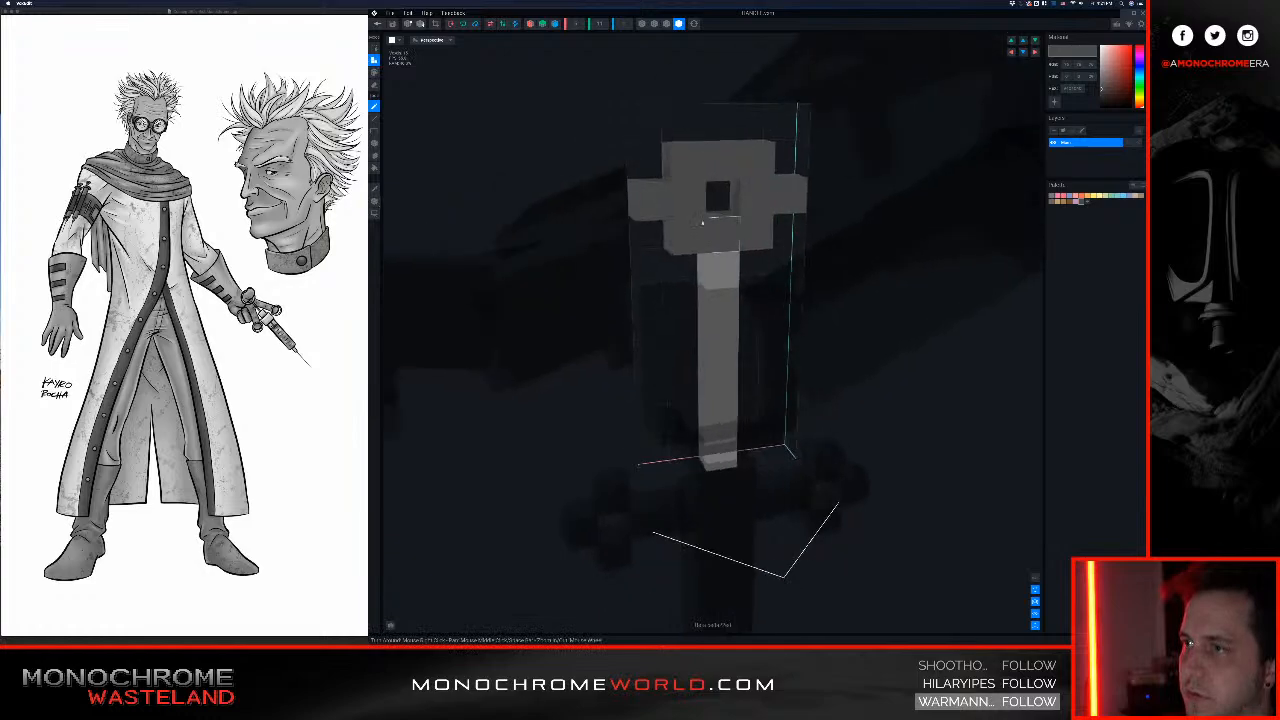
Step: Erase the ring's two protruding side voxels and its four corner voxels, leaving a cross around the central hole
left_click(660, 208)
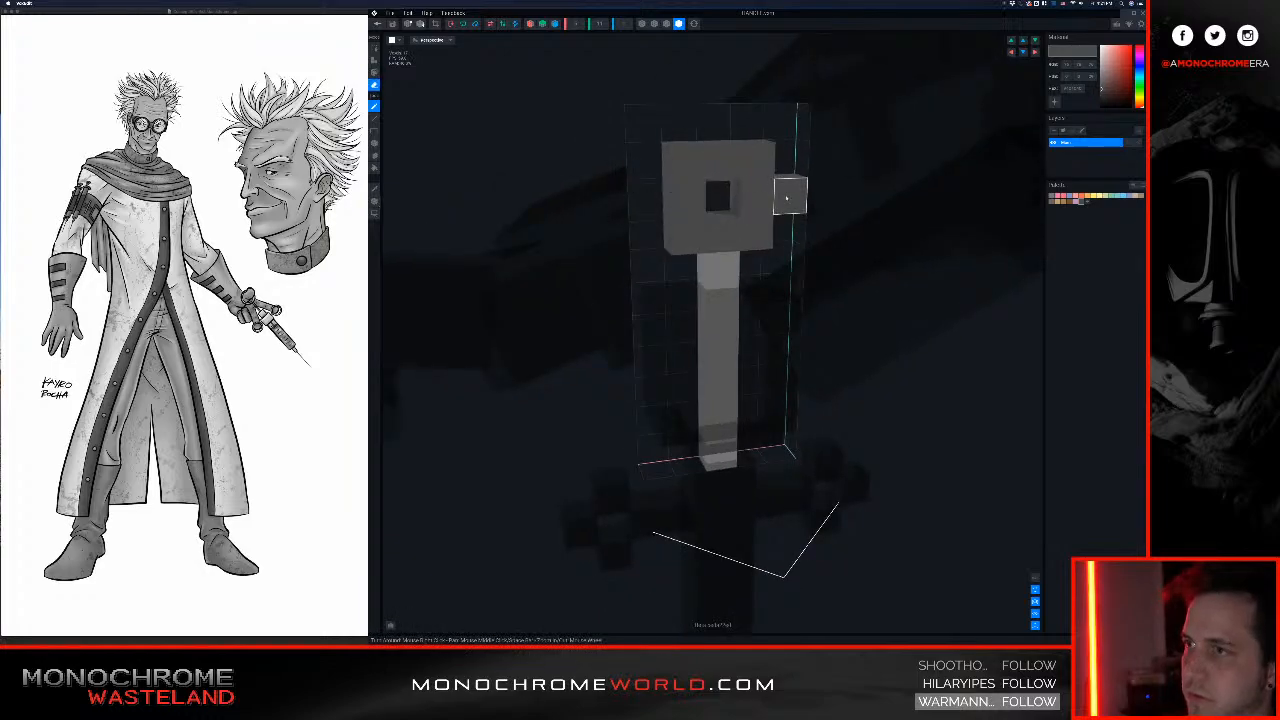
left_click(787, 197)
left_click(755, 160)
left_click(685, 162)
left_click(685, 233)
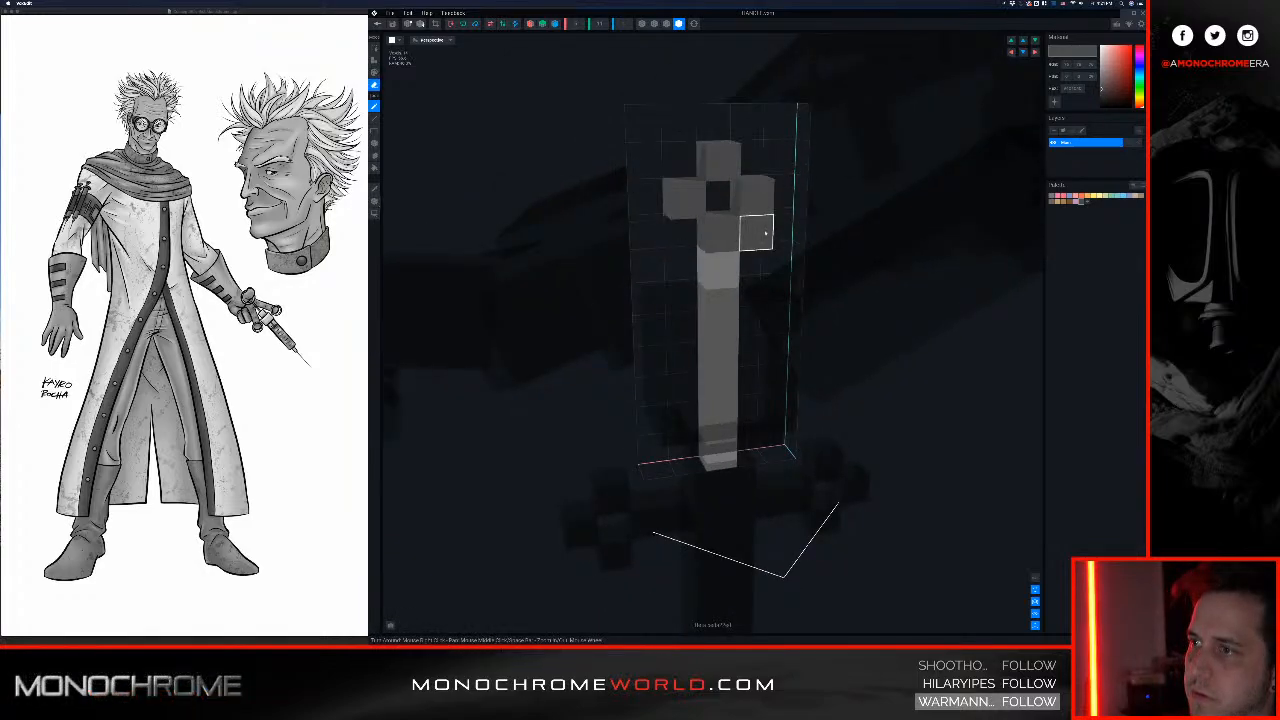
right_click_drag(765, 233, 668, 168)
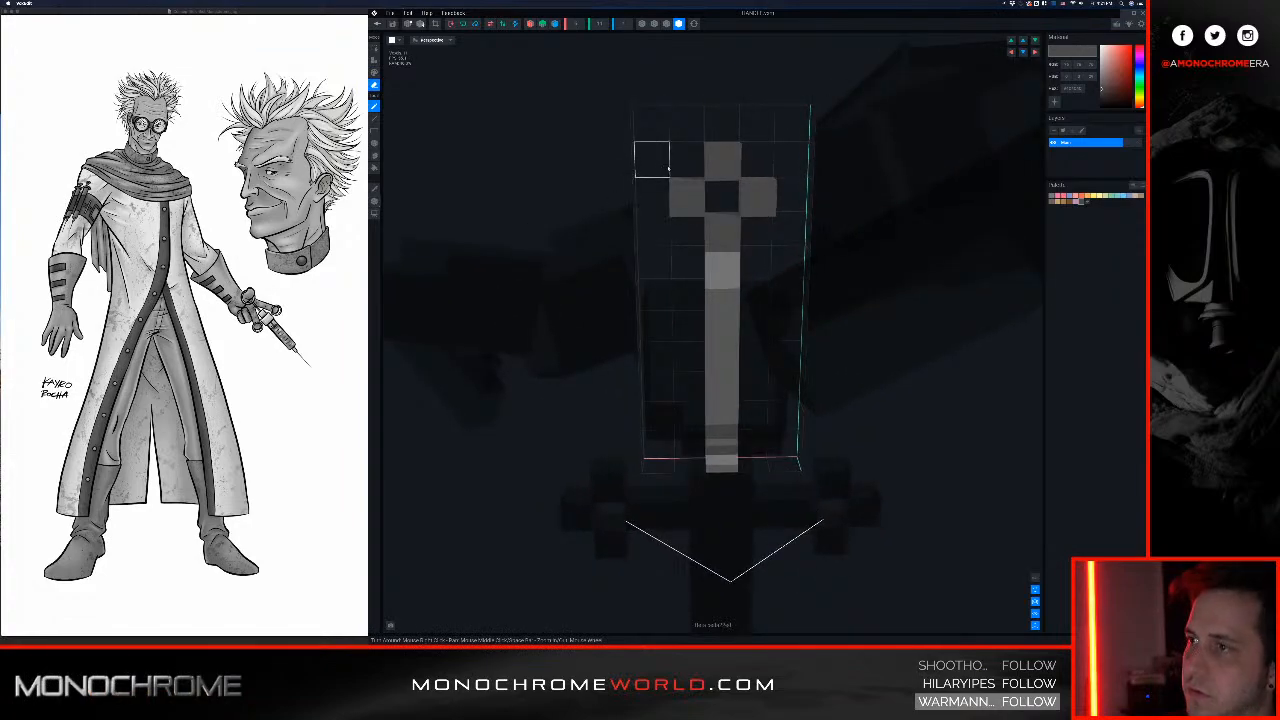
Step: Fit the volume to the reshaped plunger handle, then save the model and return to the avatar rig
right_click_drag(721, 231, 683, 260)
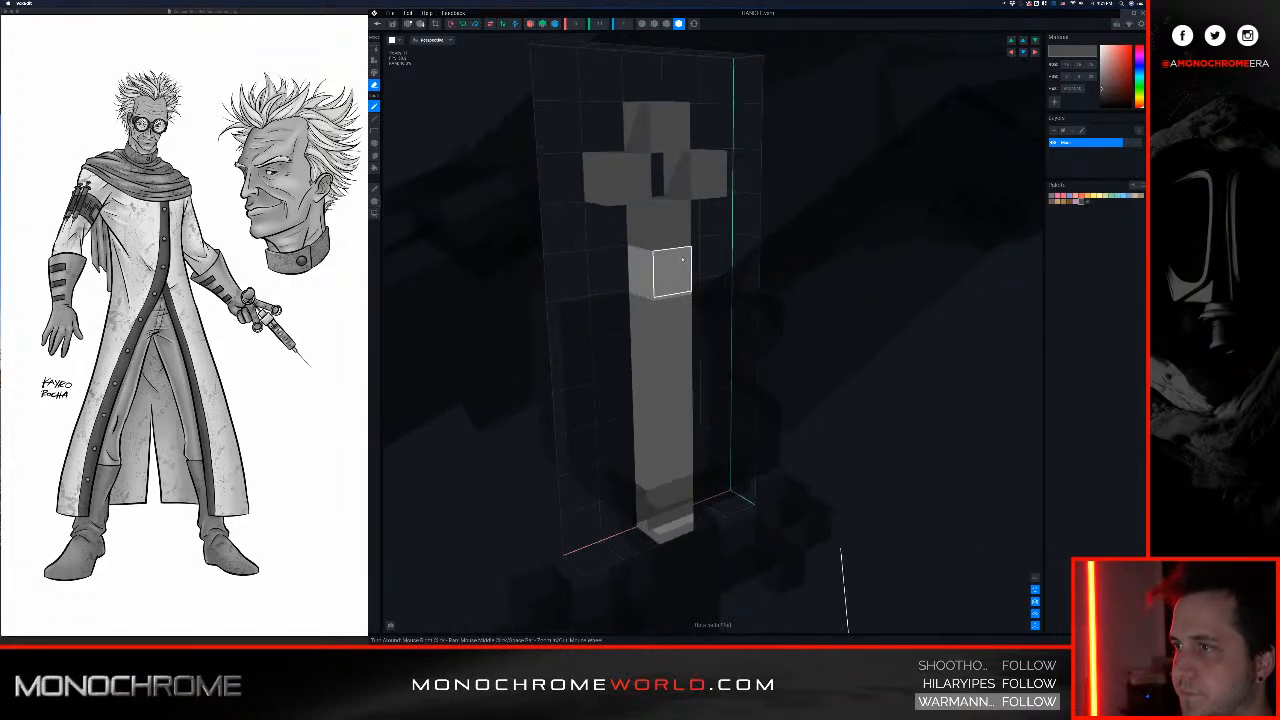
left_click(435, 24)
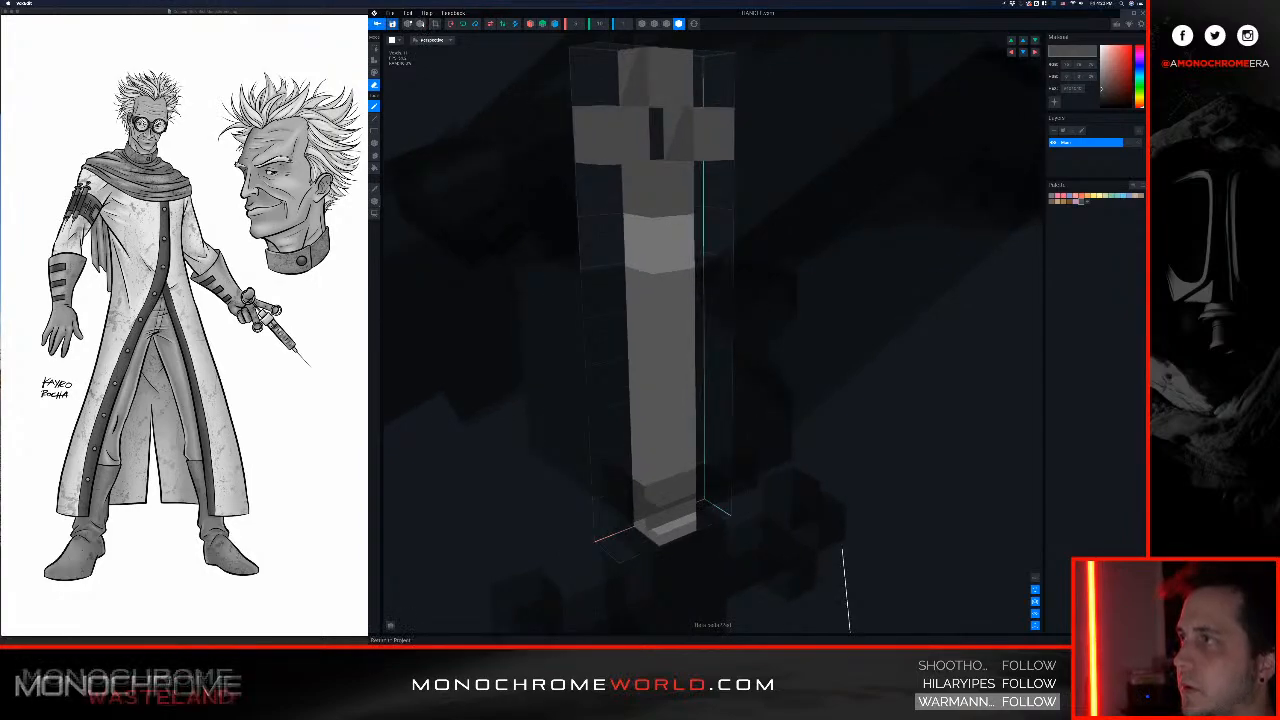
left_click(378, 24)
left_click(702, 193)
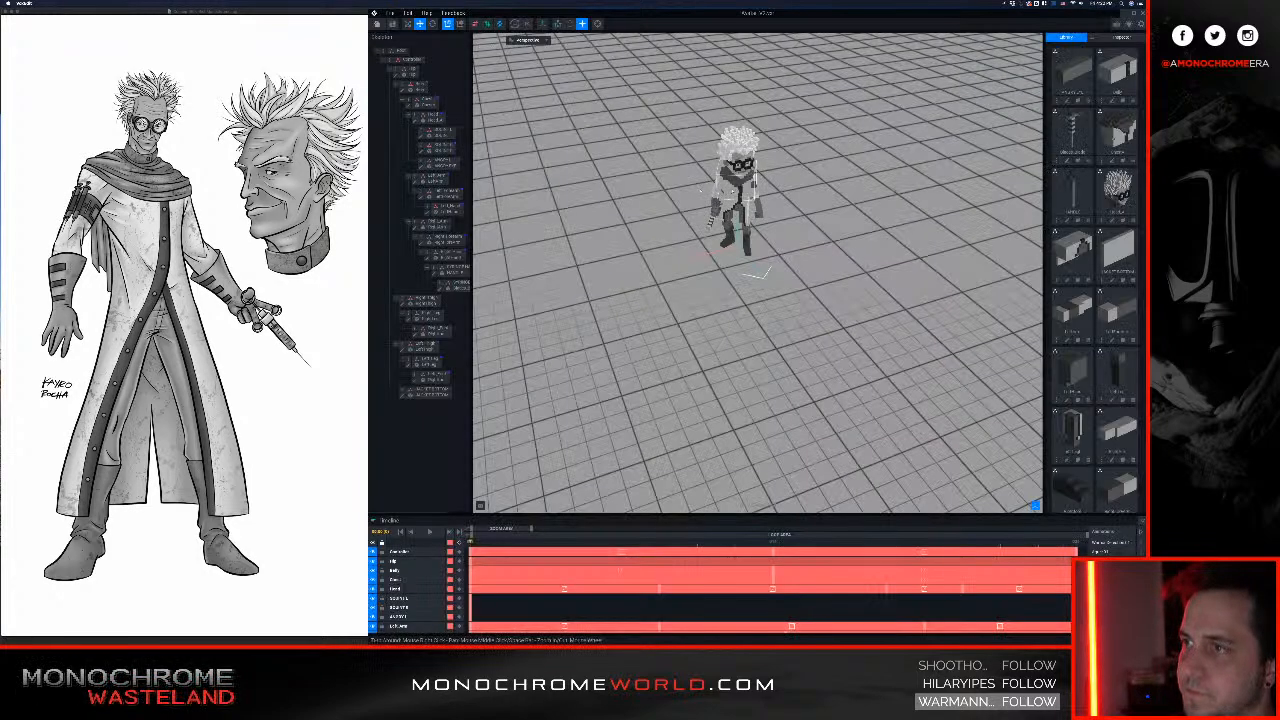
Step: Examine the reshaped handle in the right hand, then play a more active avatar animation to check the syringe in motion
right_click_drag(703, 203, 731, 257)
scroll(714, 206, "up", 10)
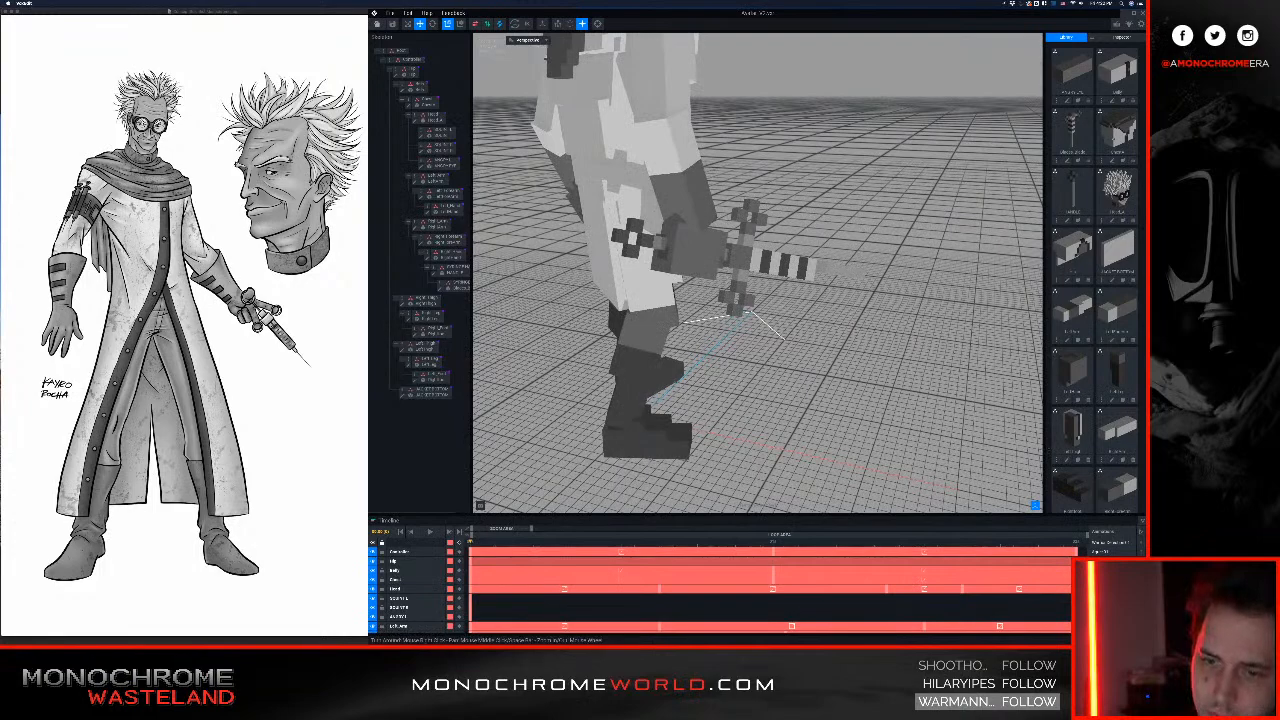
scroll(1110, 575, "down", 4)
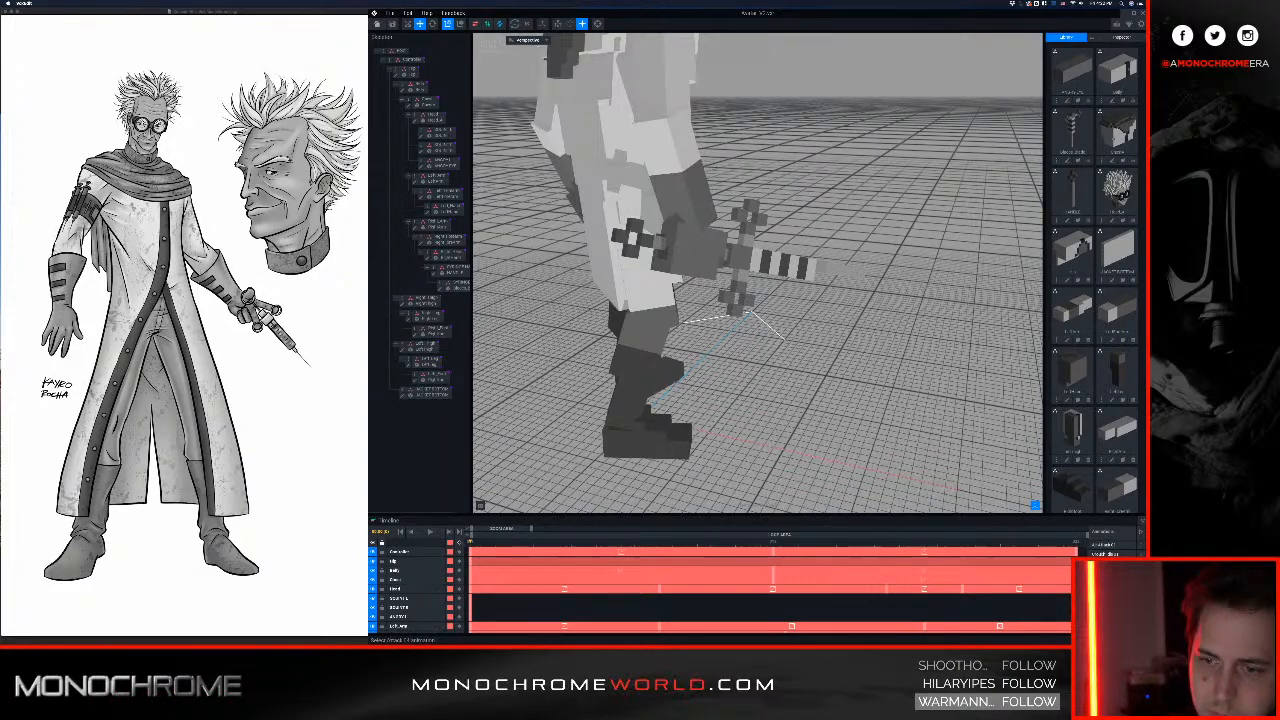
left_click(1108, 585)
right_click_drag(834, 306, 690, 240)
middle_click_drag(690, 240, 748, 298)
key("space")
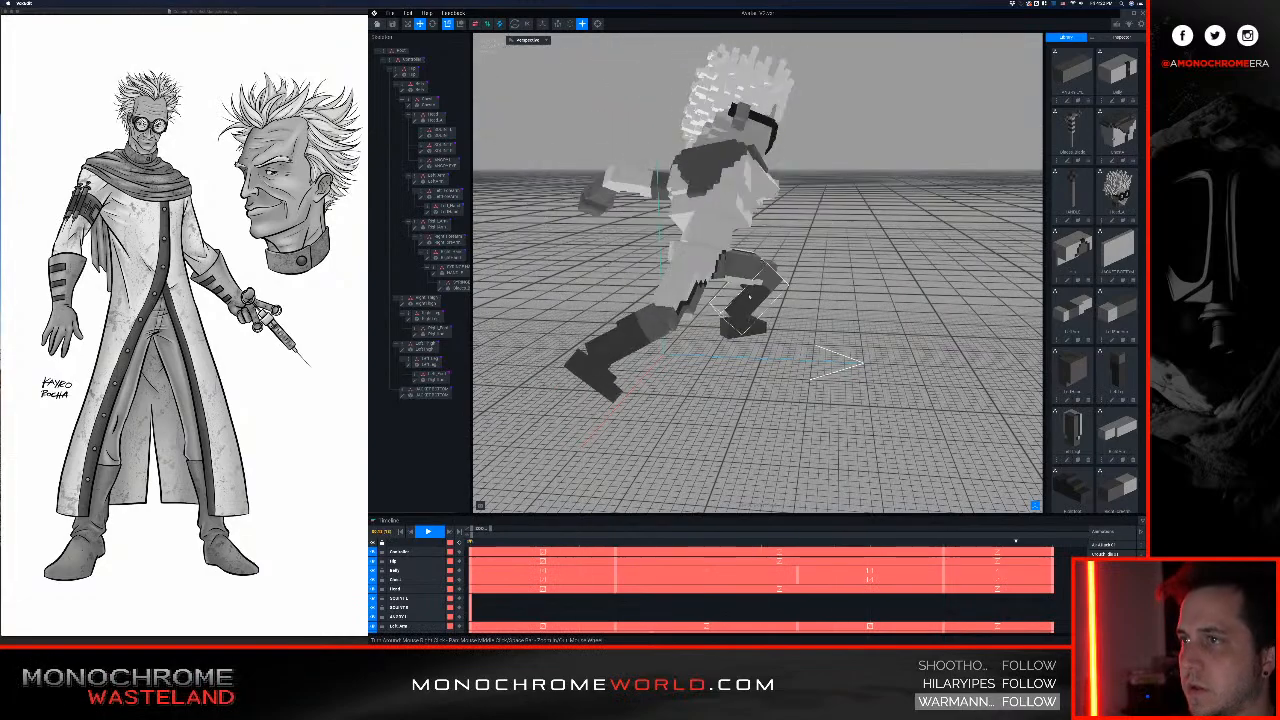
key("space")
key("space")
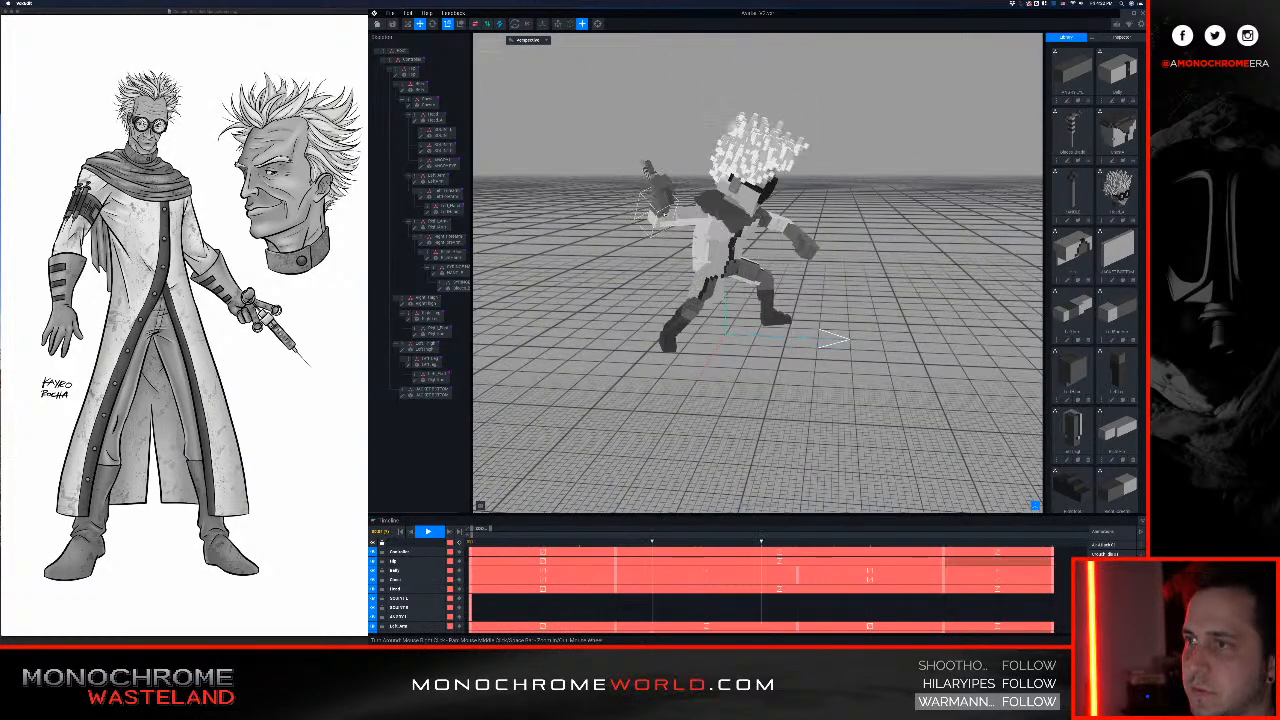
right_click_drag(775, 188, 712, 206)
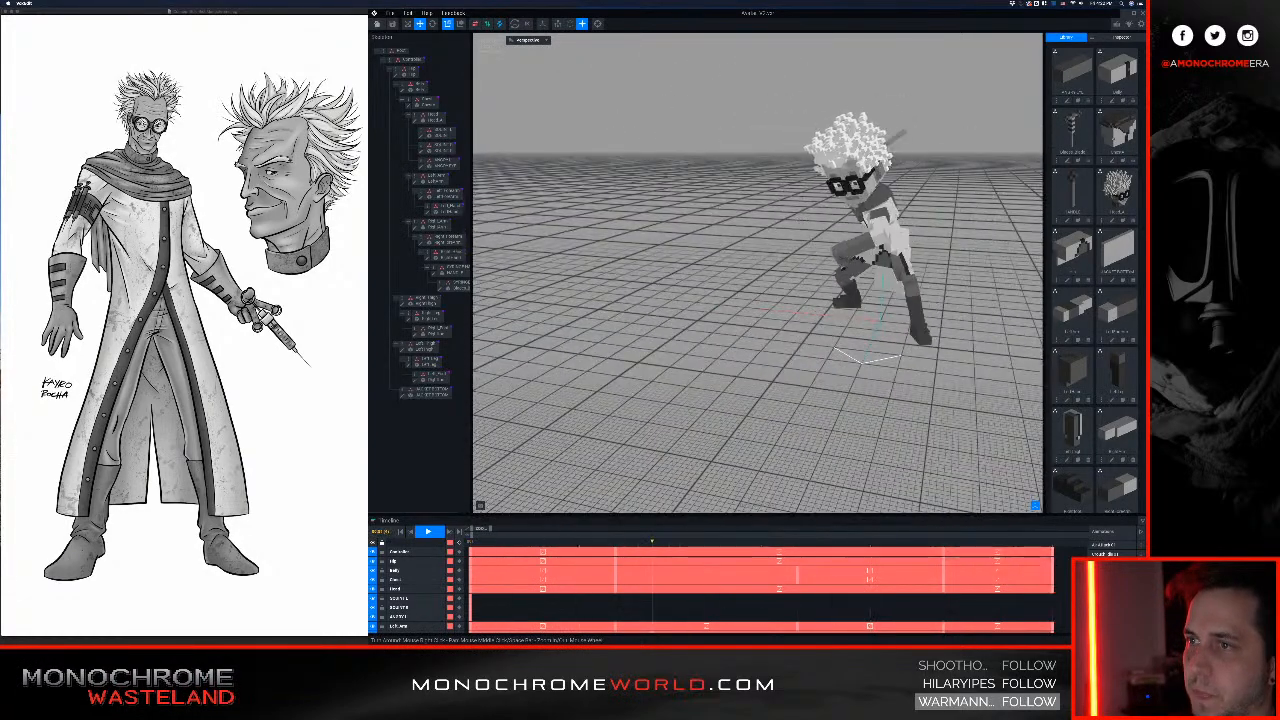
key("space")
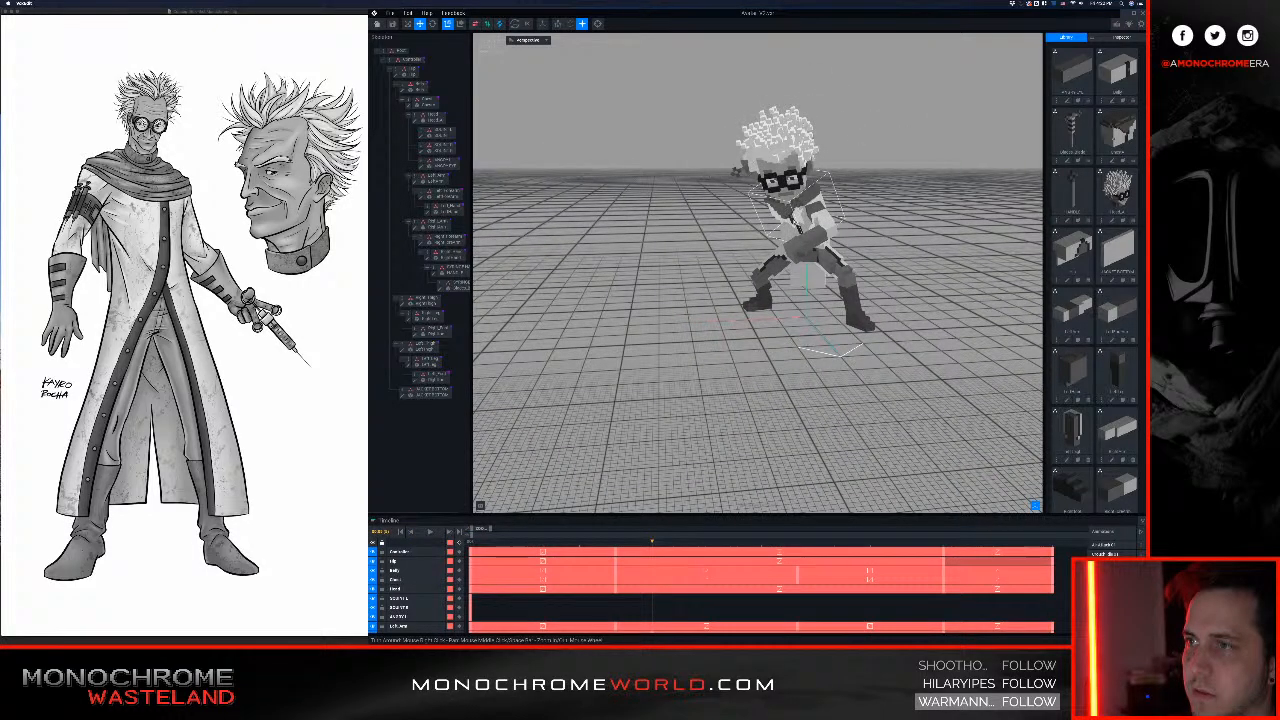
Step: Examine the avatar's crouched poses from several sides, checking how the syringe sits in the right hand
right_click_drag(765, 208, 817, 172)
scroll(817, 170, "up", 4)
middle_click_drag(817, 170, 776, 218)
right_click_drag(778, 196, 860, 165)
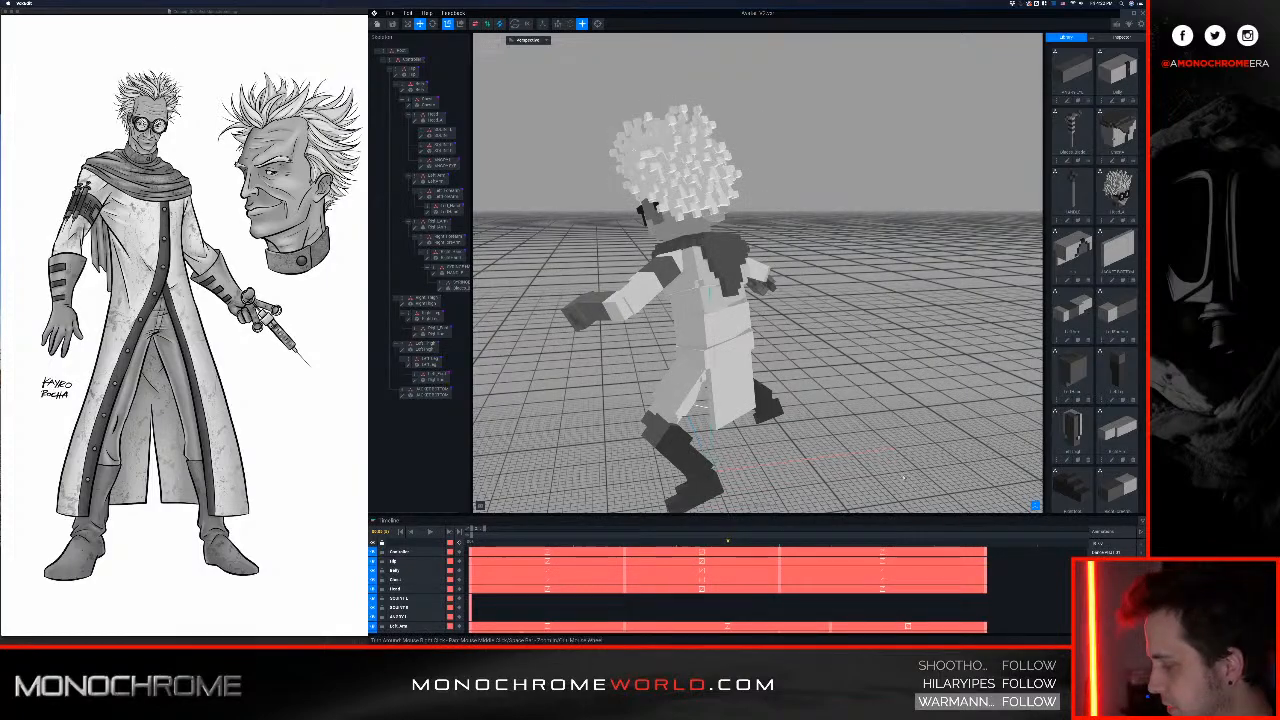
right_click_drag(600, 308, 691, 313)
scroll(691, 313, "down", 5)
right_click_drag(556, 314, 632, 322)
scroll(610, 326, "up", 8)
scroll(632, 322, "down", 5)
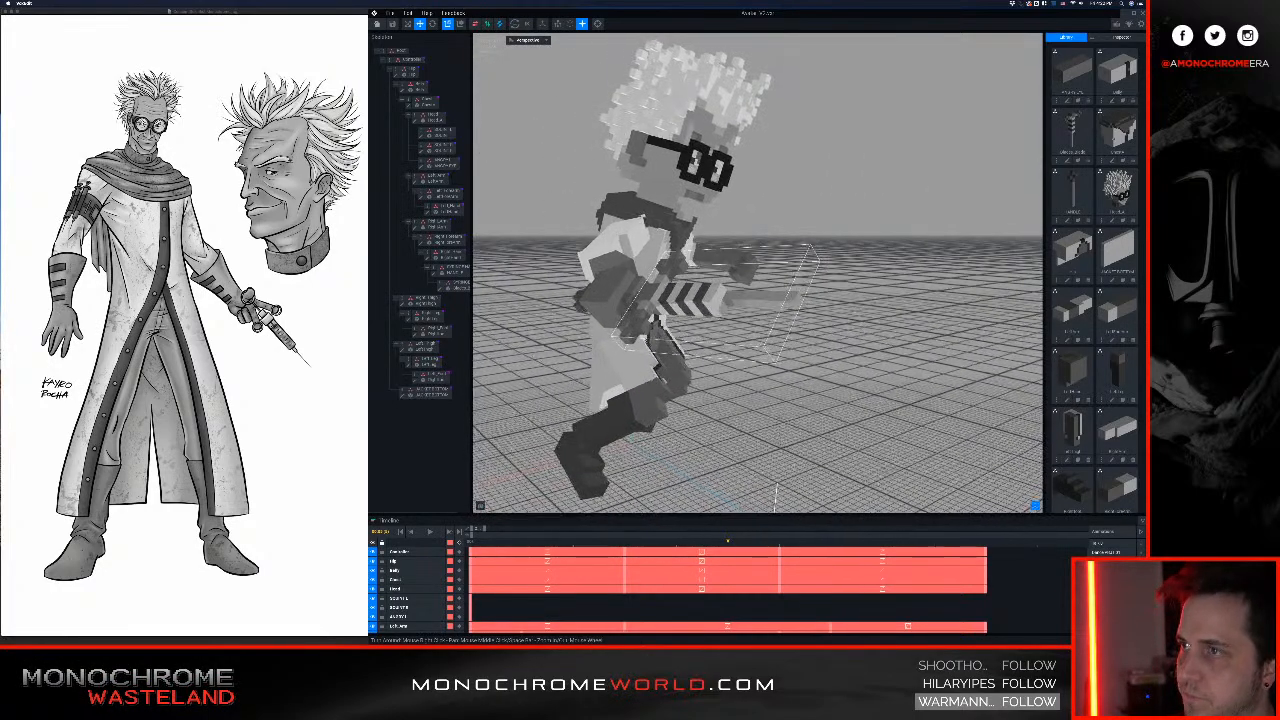
scroll(1106, 553, "down", 3)
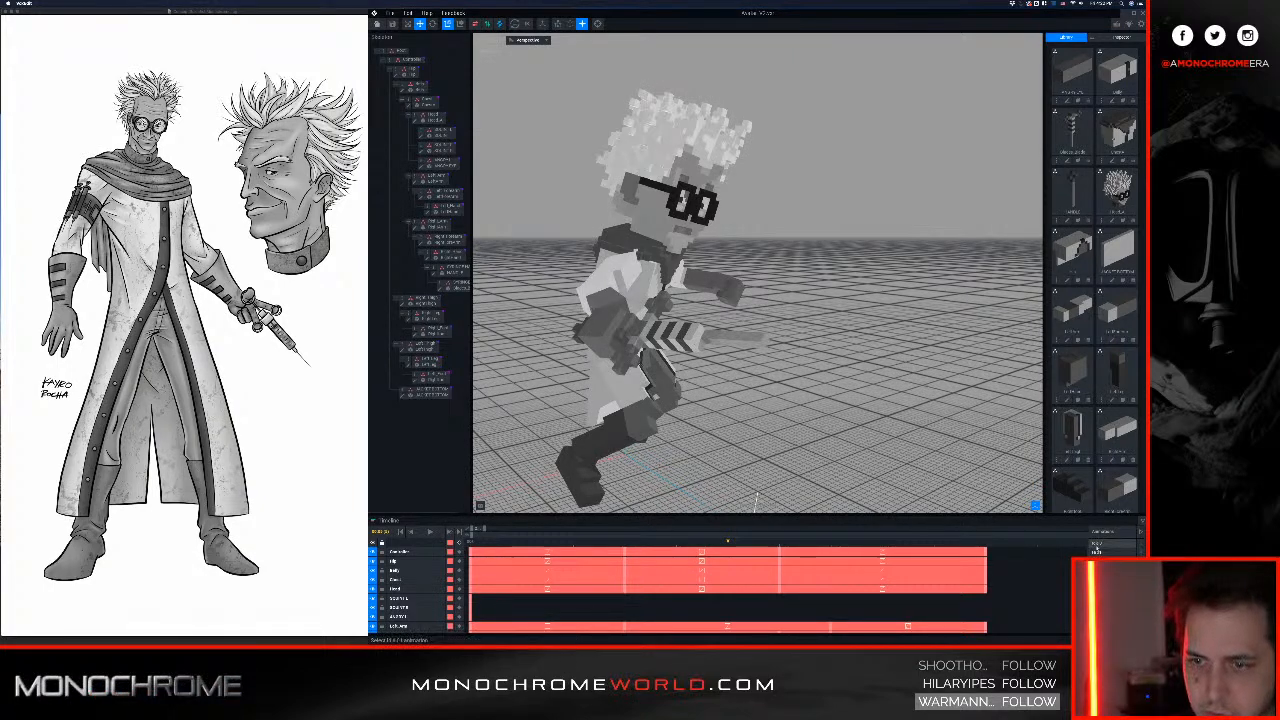
Step: Switch back to the standing animation and examine the right hand around the syringe up close
left_click(1104, 544)
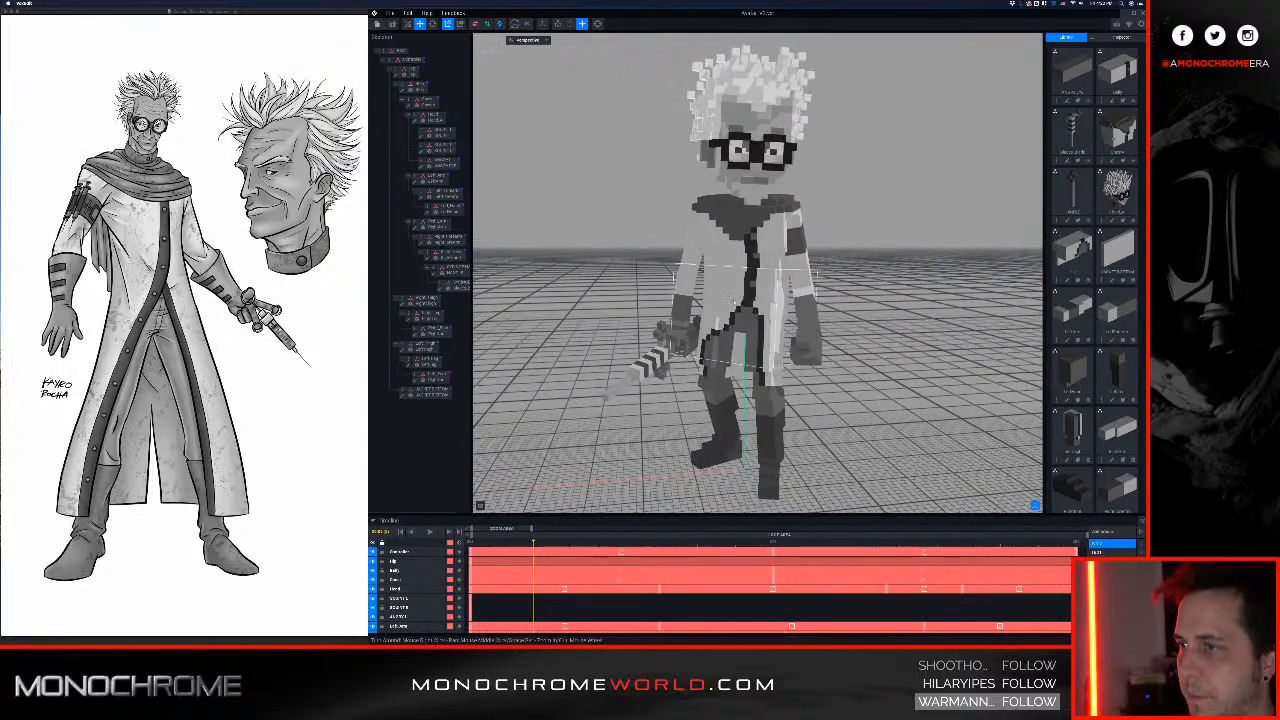
right_click_drag(677, 338, 768, 328)
scroll(676, 345, "up", 5)
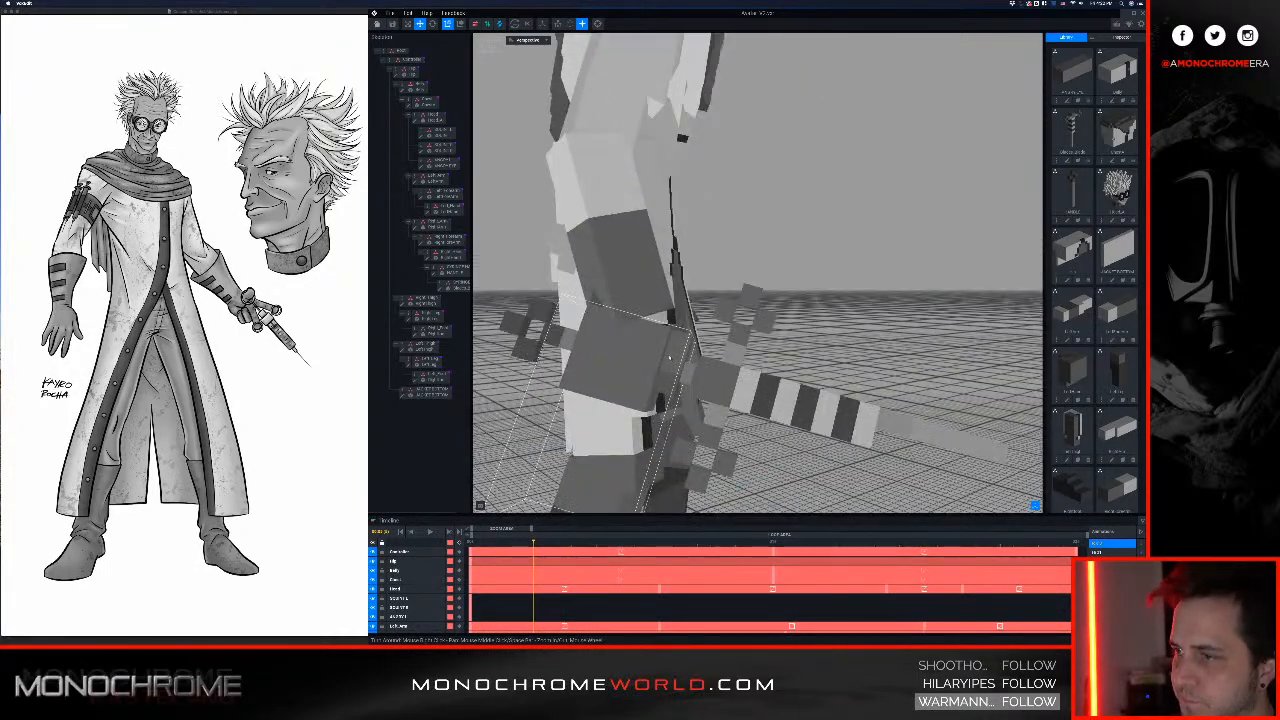
mouse_move(676, 335)
right_mouse_down()
mouse_move(680, 362)
mouse_move(667, 349)
mouse_move(684, 349)
mouse_move(669, 354)
right_mouse_up()
scroll(671, 363, "down", 5)
Step: Open the avatar's right hand for editing, recolour it a darker grey, then save and return to the avatar rig
left_click(619, 410)
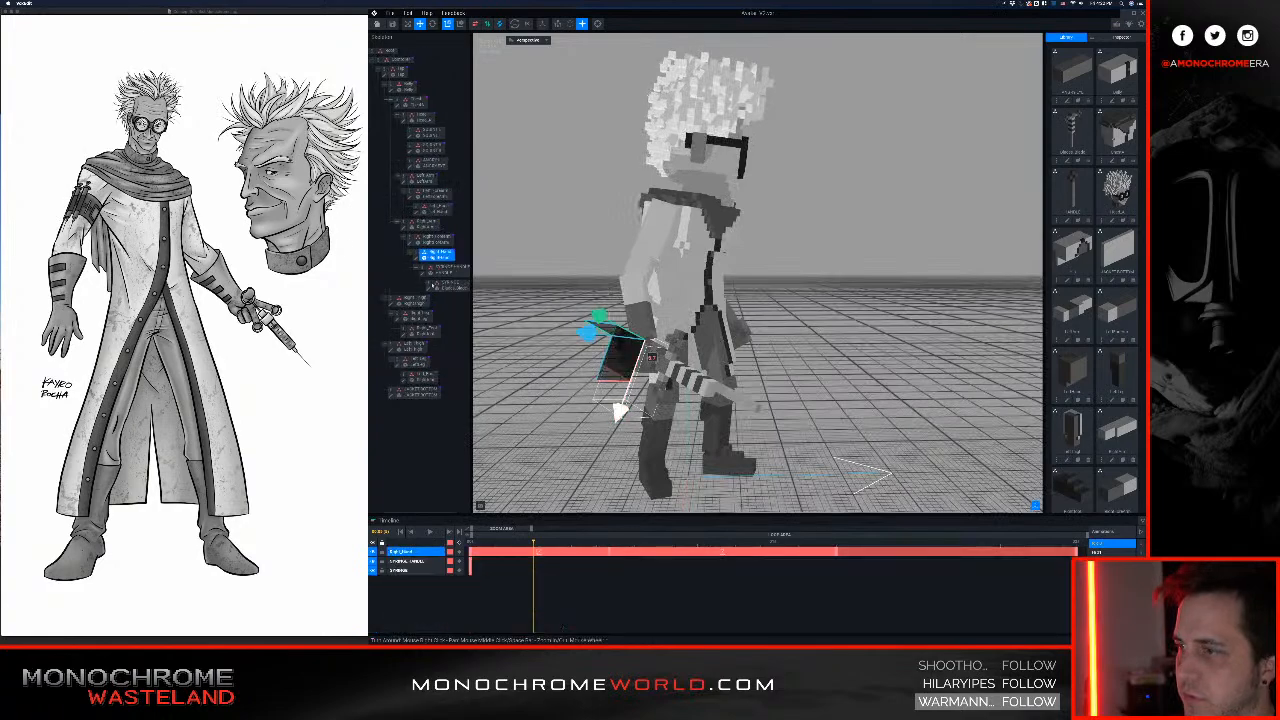
left_click(416, 258)
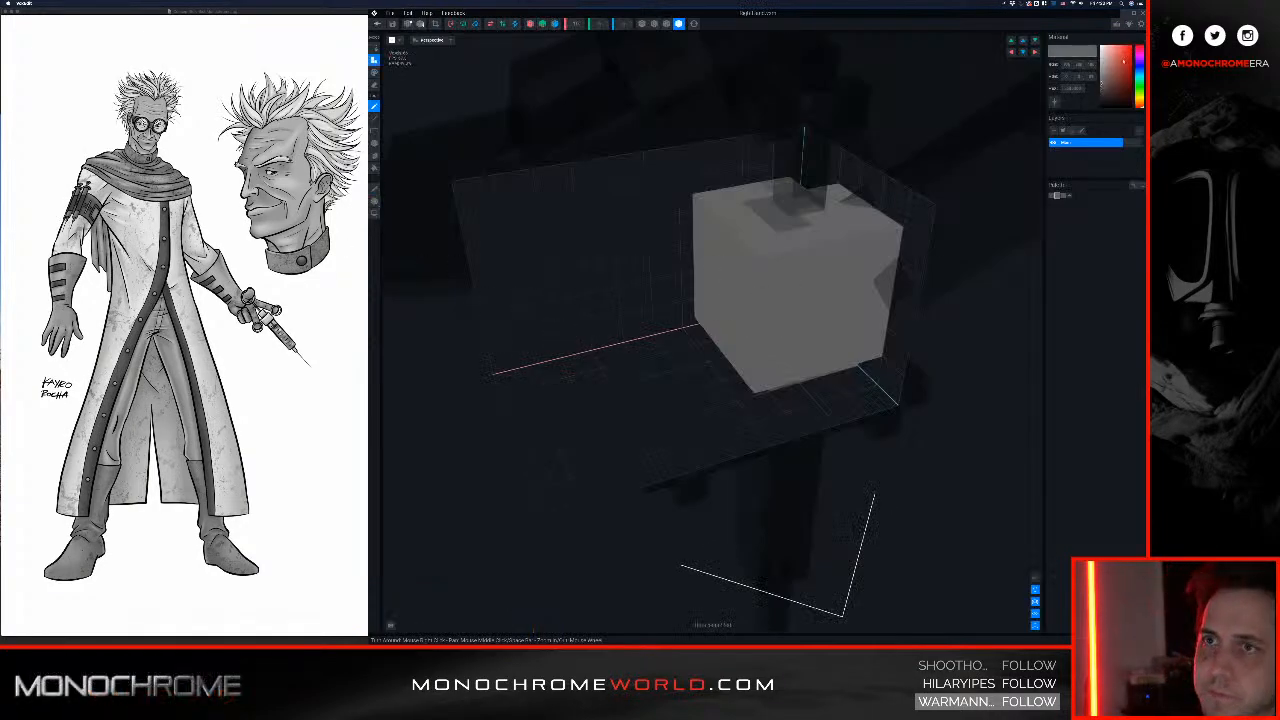
left_click_drag(1100, 86, 1086, 95)
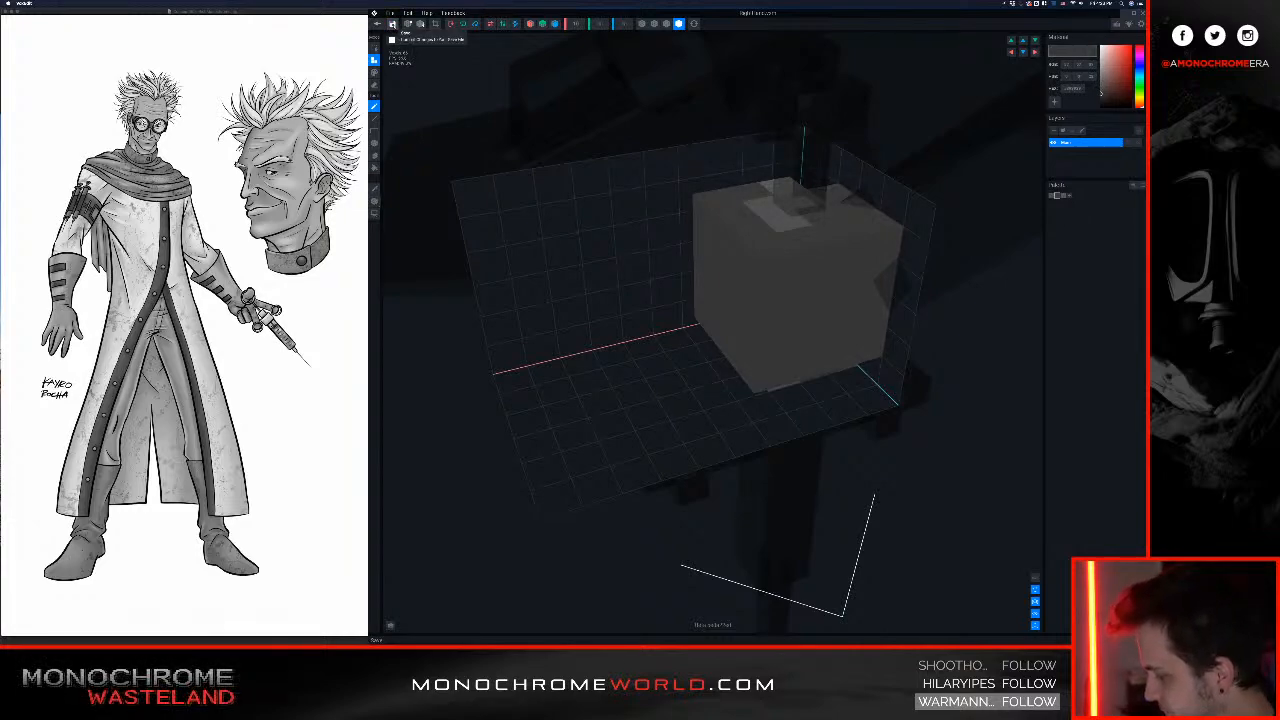
left_click(392, 23)
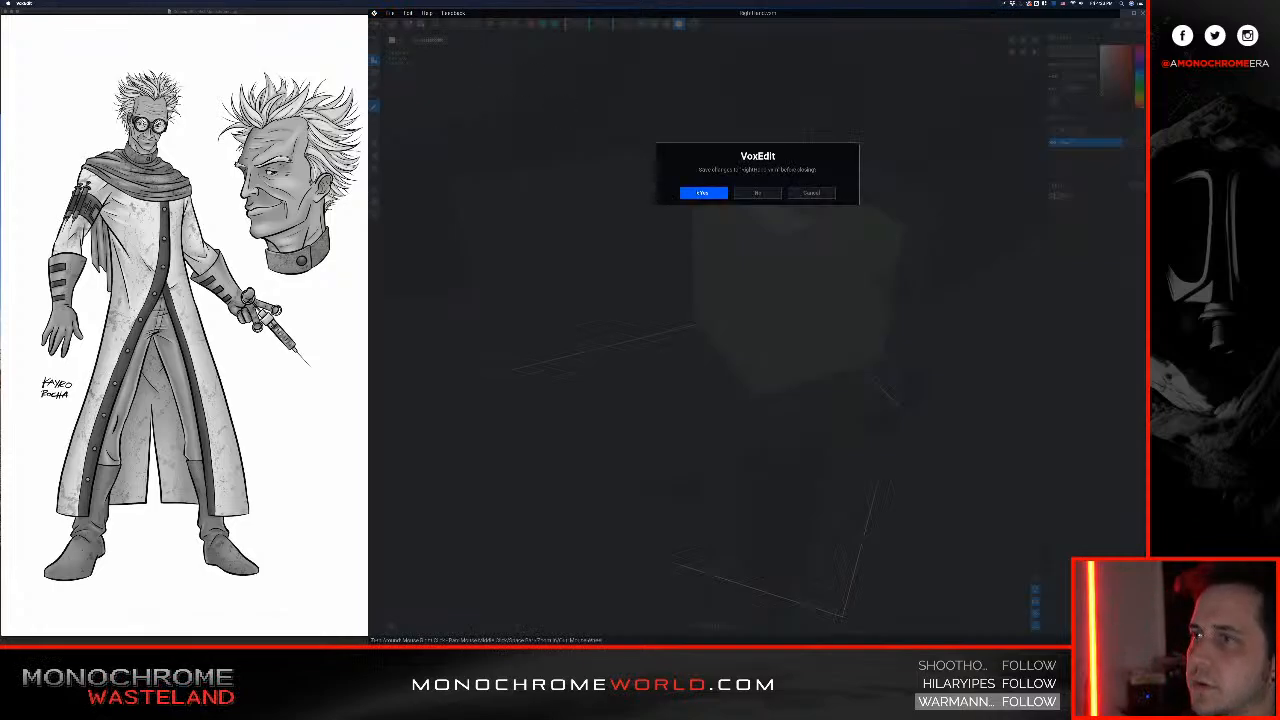
left_click(699, 193)
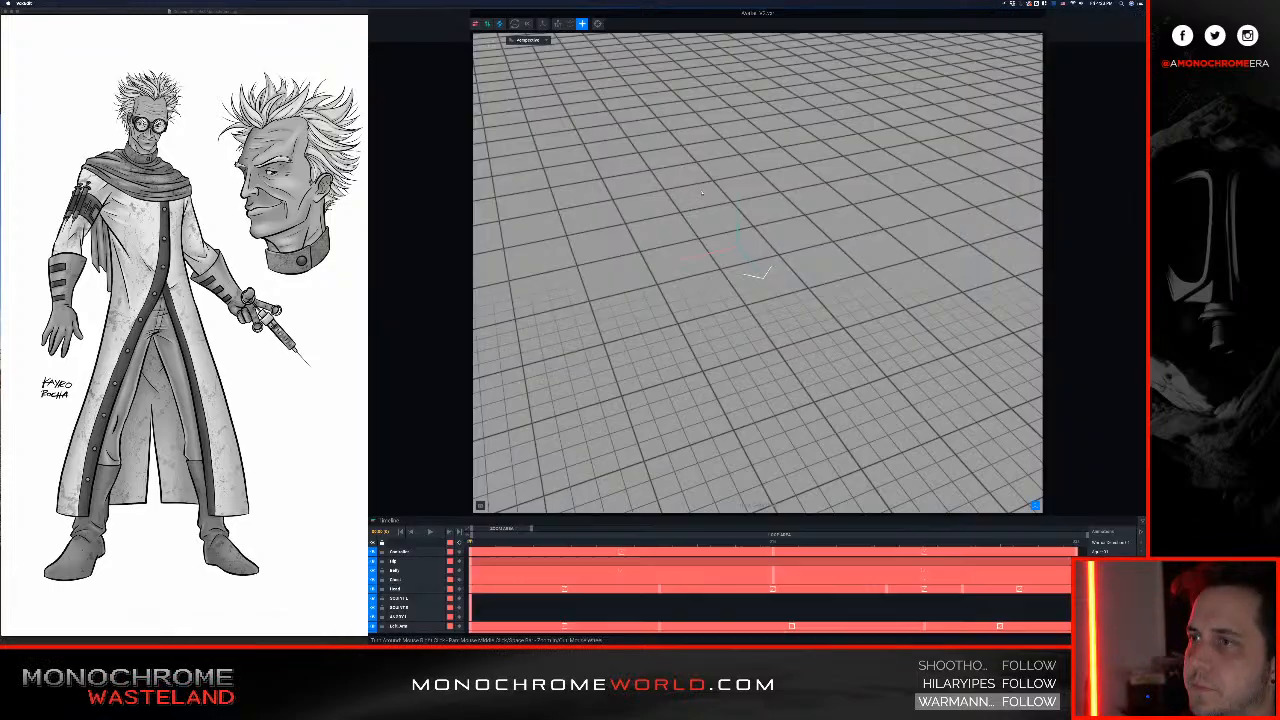
Step: Open the avatar's right forearm for editing, recolour its grey glove section a darker grey, then save and return to the rig
right_click_drag(752, 212, 738, 188)
scroll(738, 203, "up", 5)
scroll(728, 197, "up", 5)
left_click(662, 232)
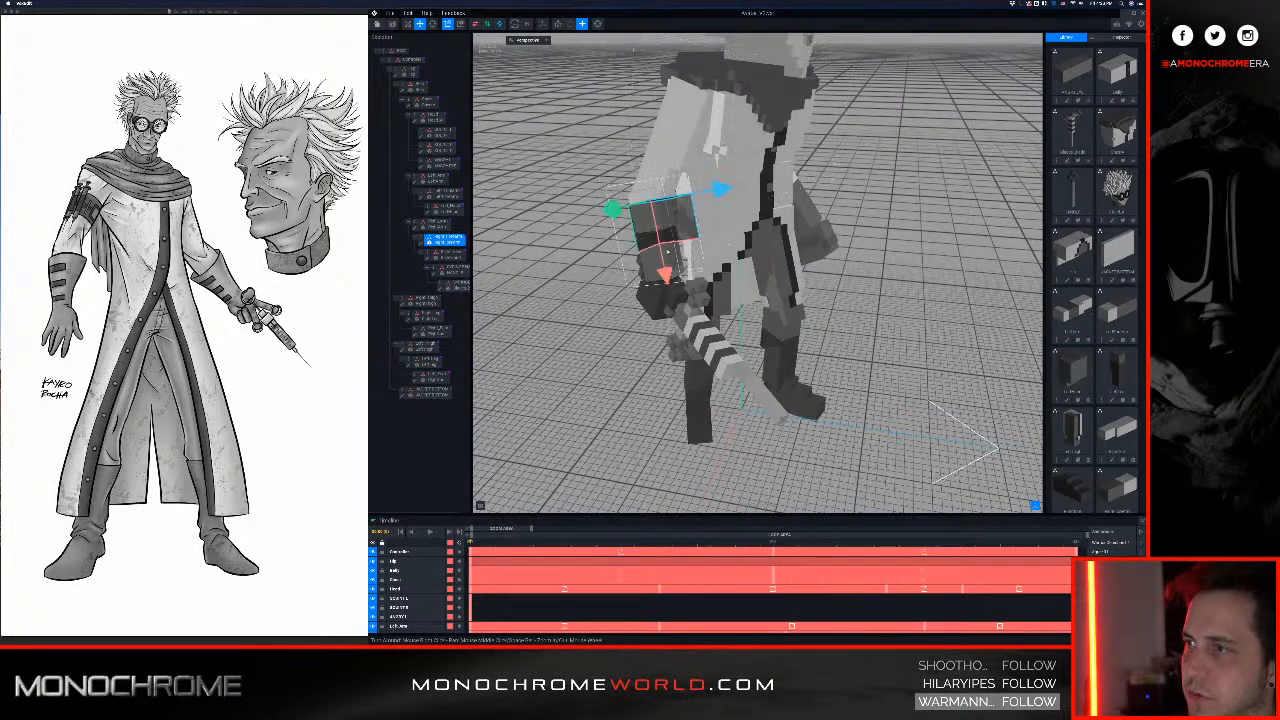
left_click(416, 244)
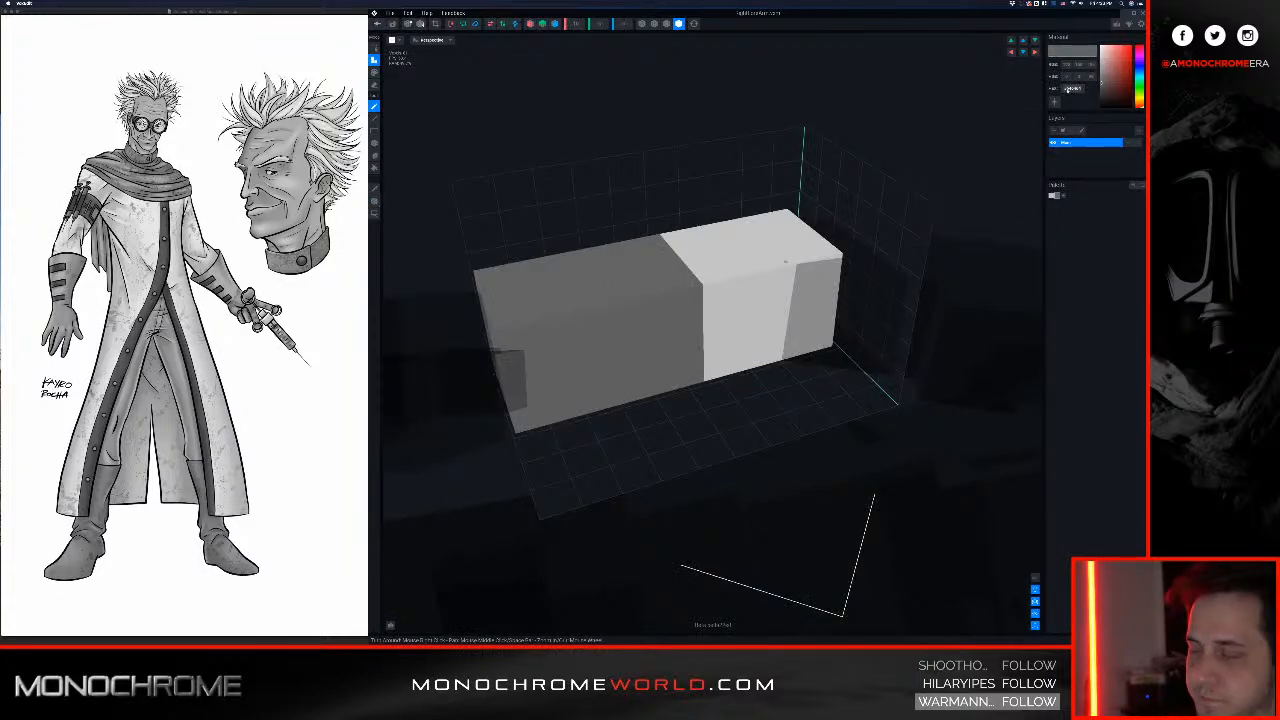
key("Return")
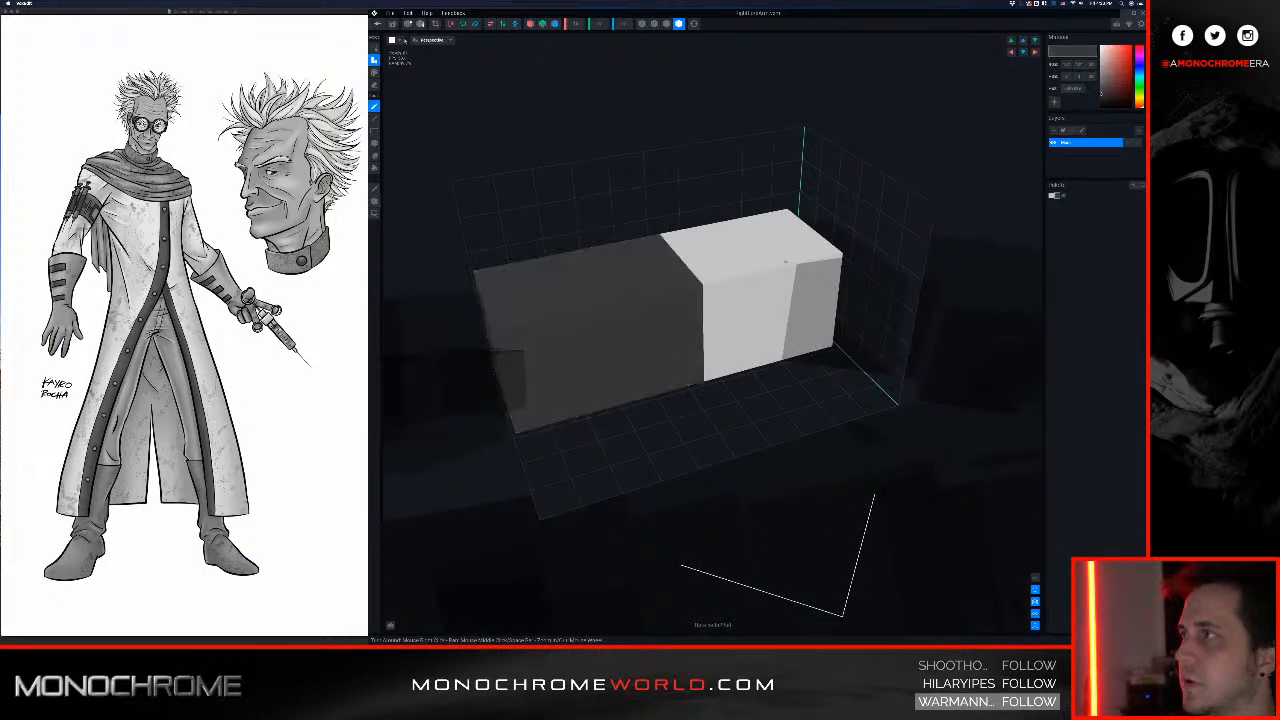
left_click(378, 24)
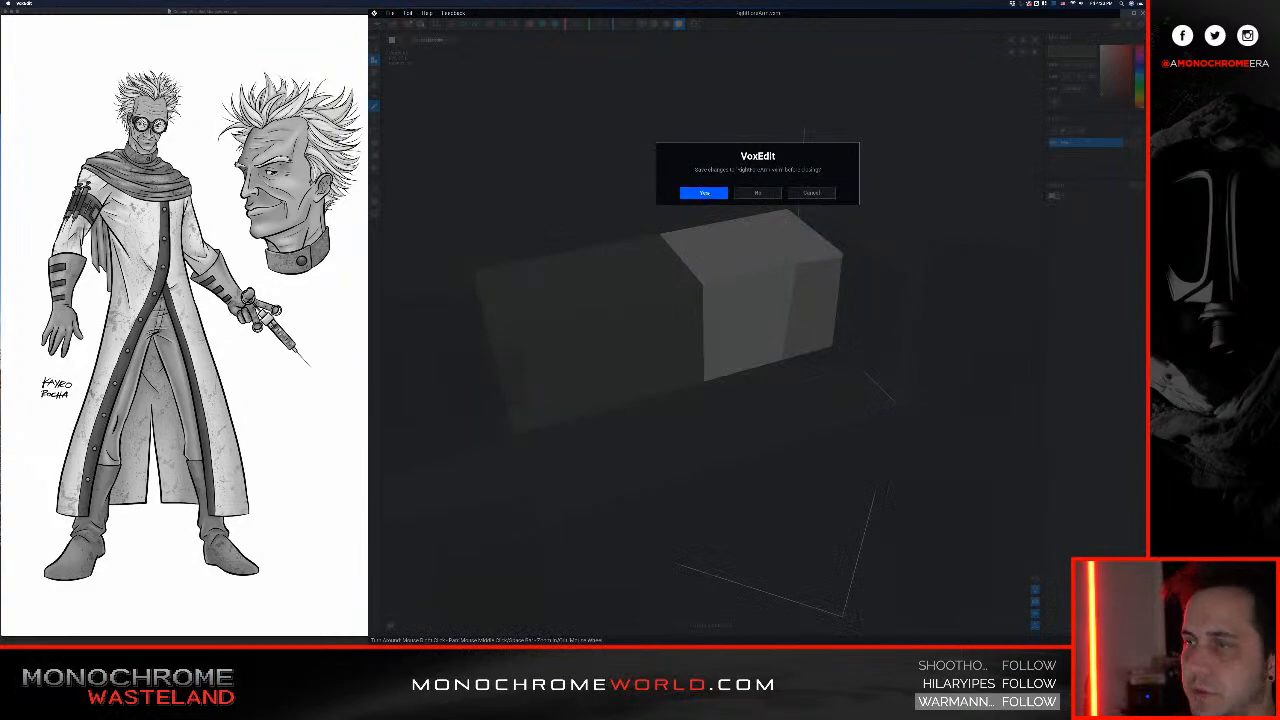
left_click(704, 193)
Step: Open the avatar's left forearm for editing, recolour its grey glove section to 393939, then save and return to the rig
right_click_drag(808, 202, 765, 204)
scroll(765, 202, "up", 5)
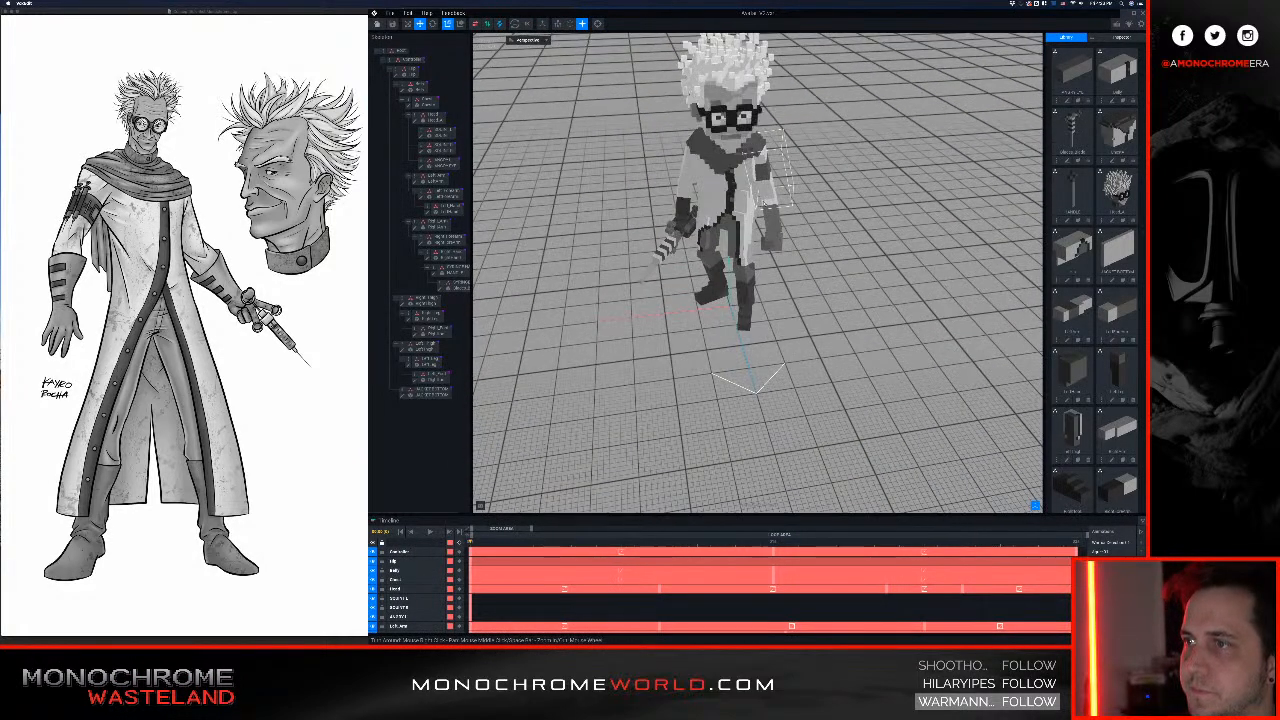
left_click(768, 208)
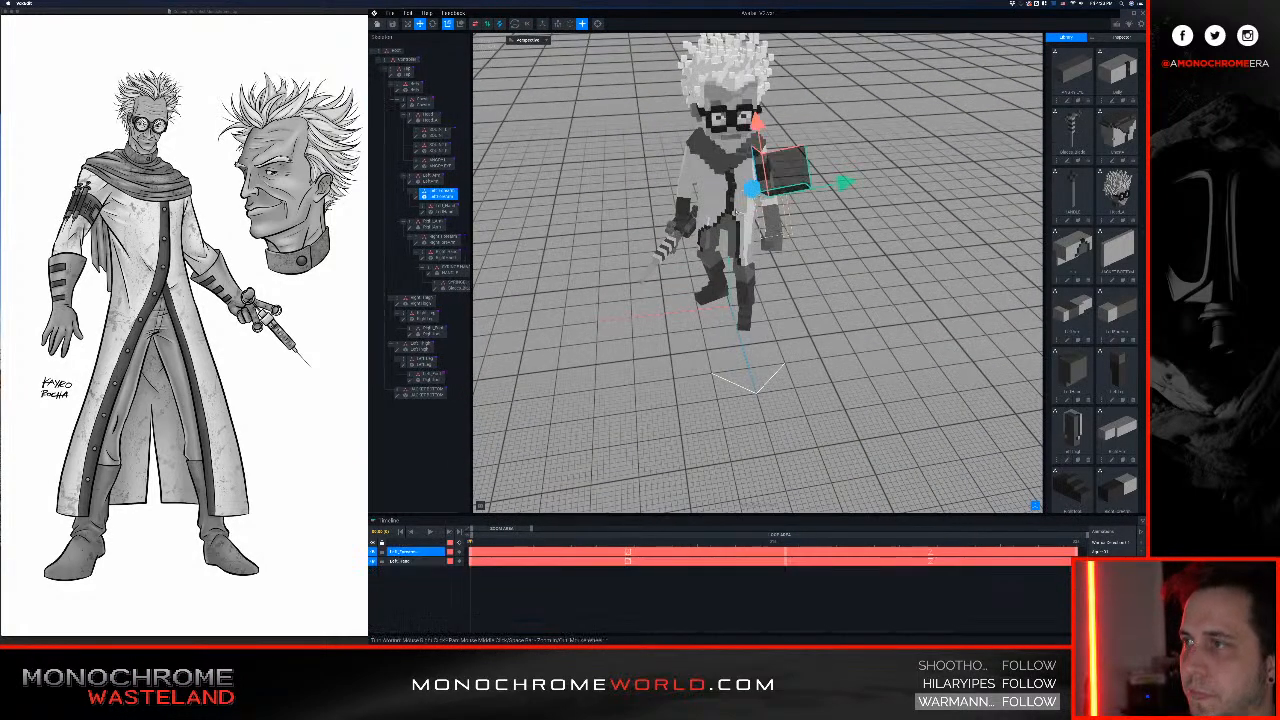
double_click(422, 197)
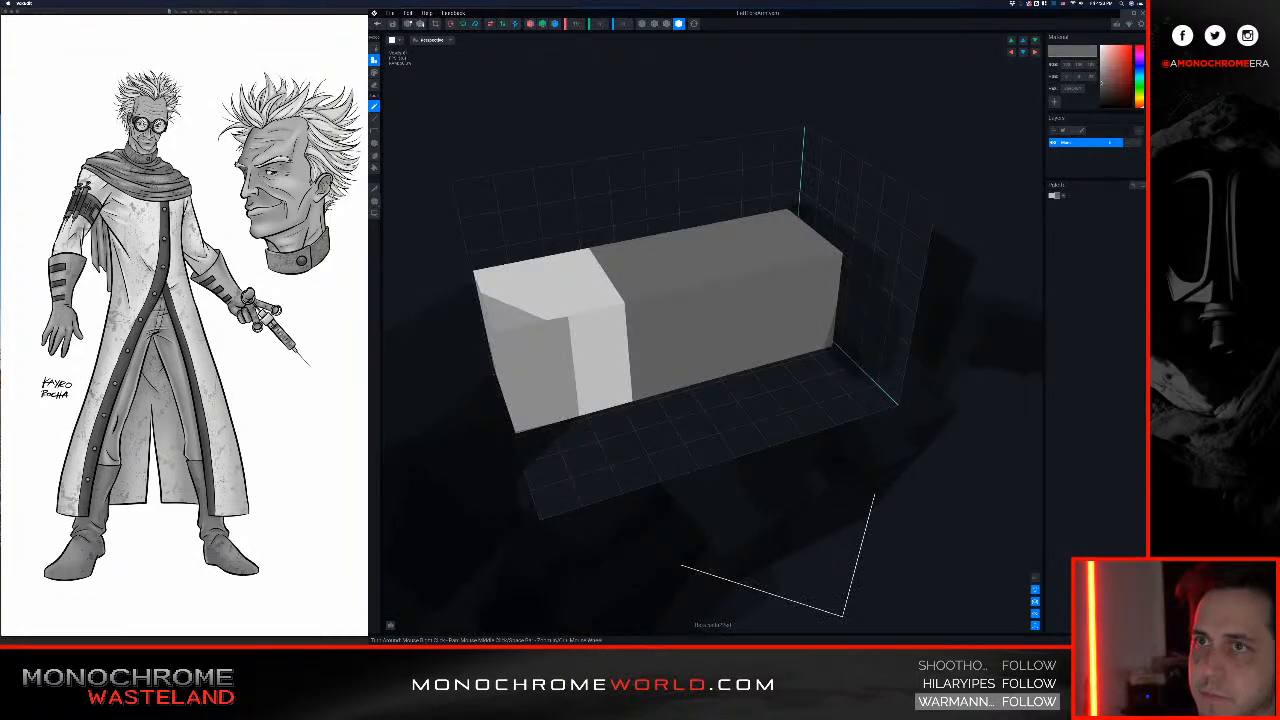
type("393939")
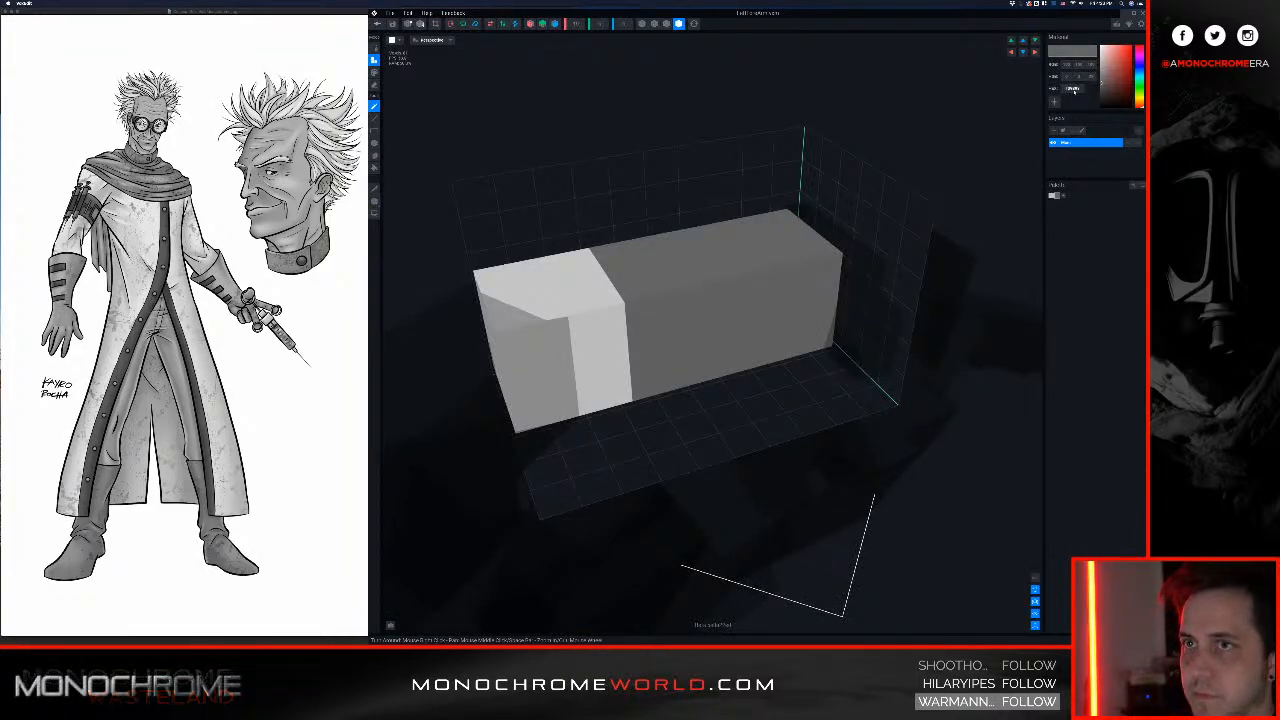
key("Return")
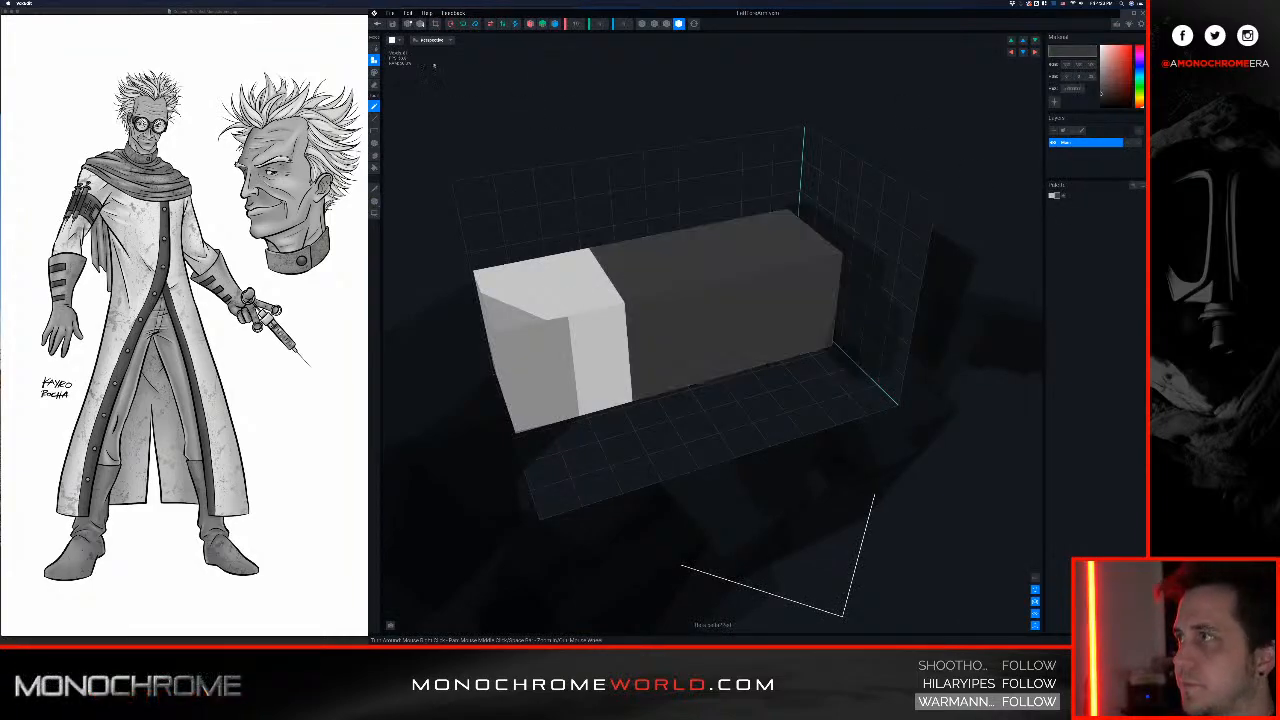
left_click(377, 23)
left_click(705, 192)
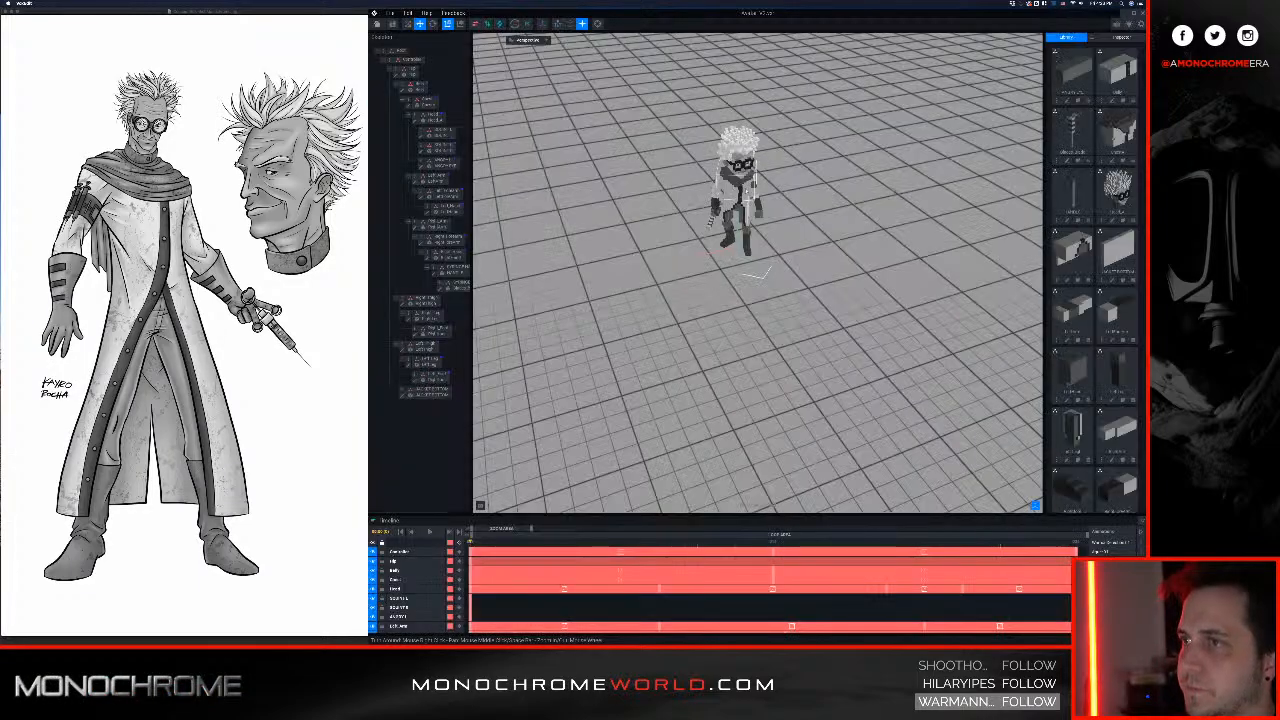
Step: Open the avatar's left hand for editing, recolour it a darker grey, then save and return to the rig
scroll(747, 190, "up", 5)
right_click_drag(747, 190, 704, 165)
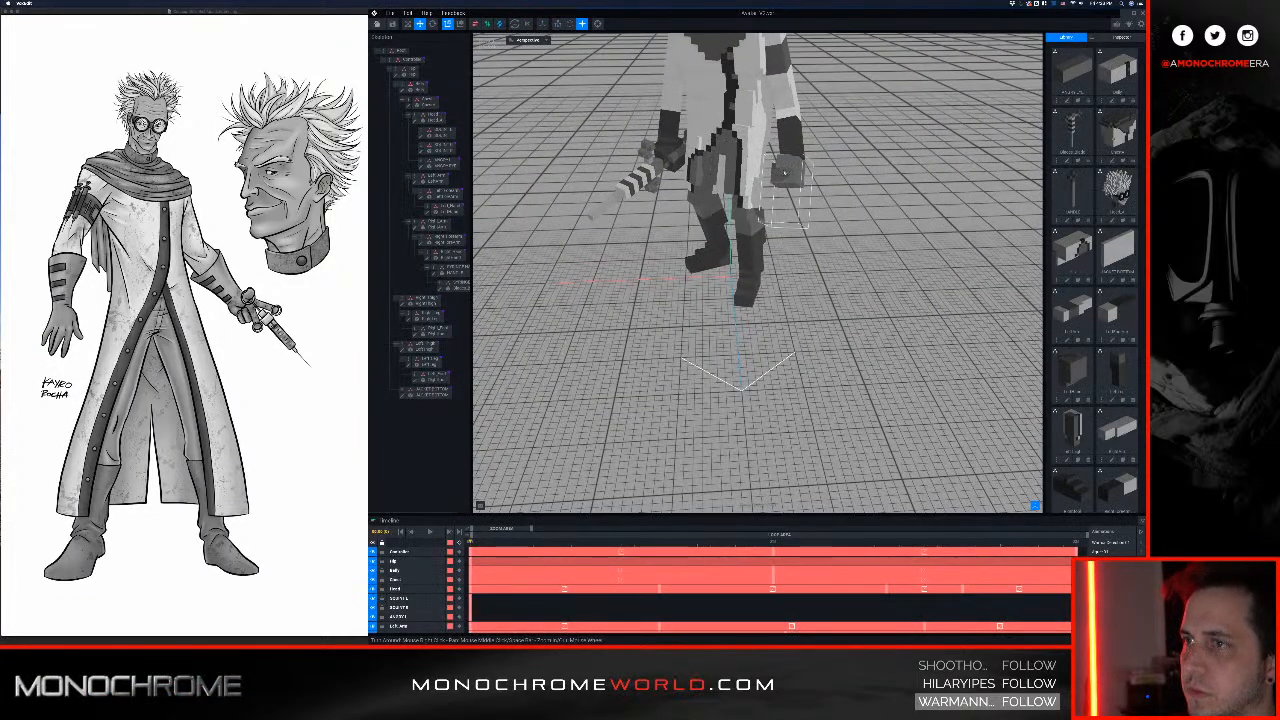
left_click(785, 172)
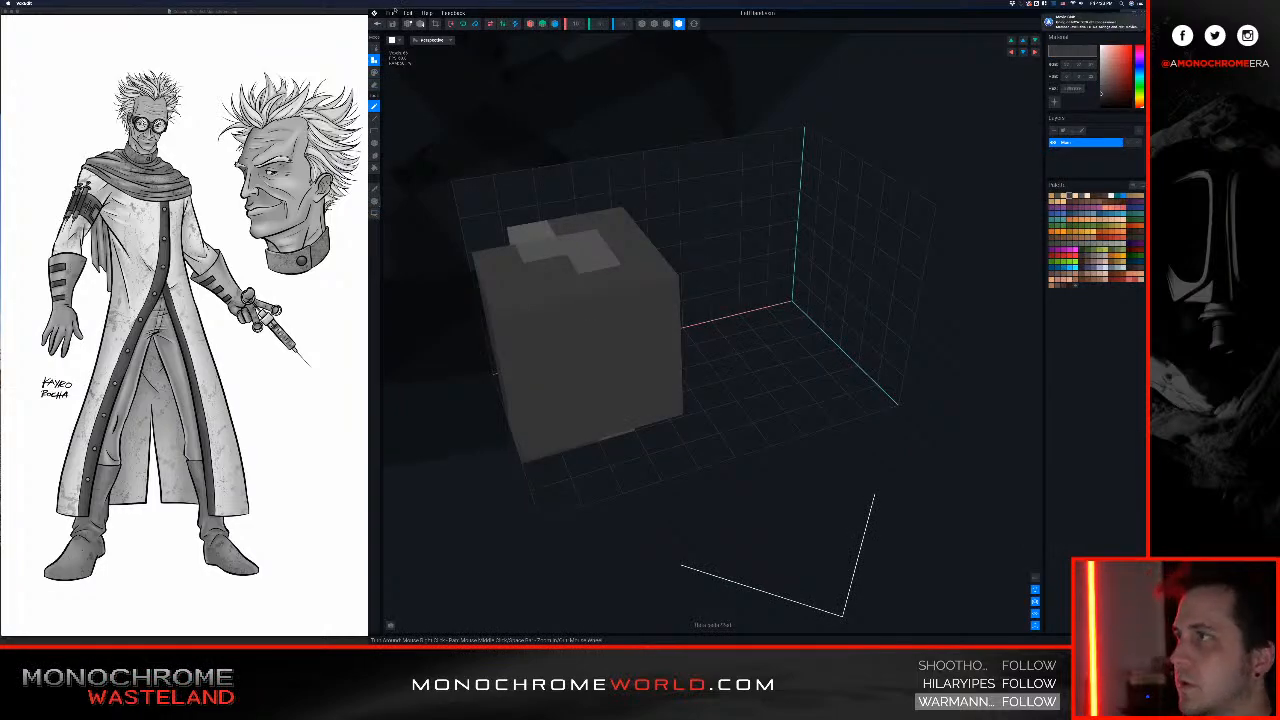
left_click(377, 24)
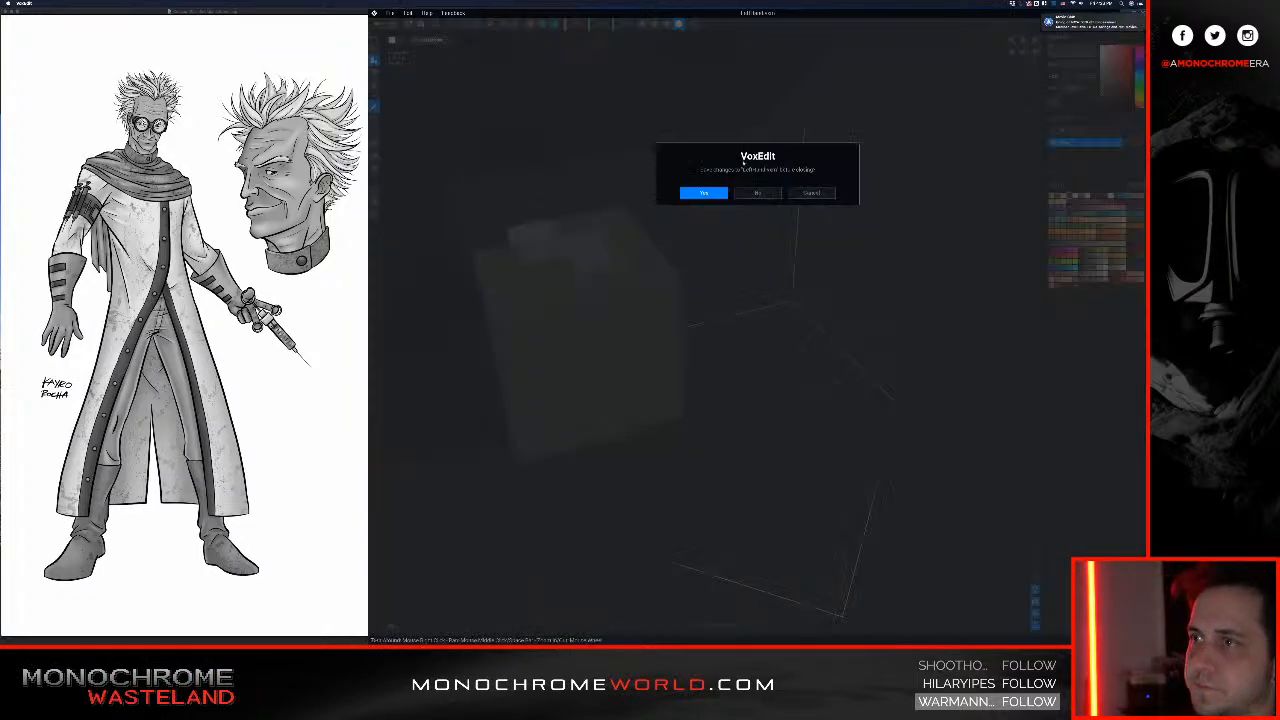
left_click(703, 194)
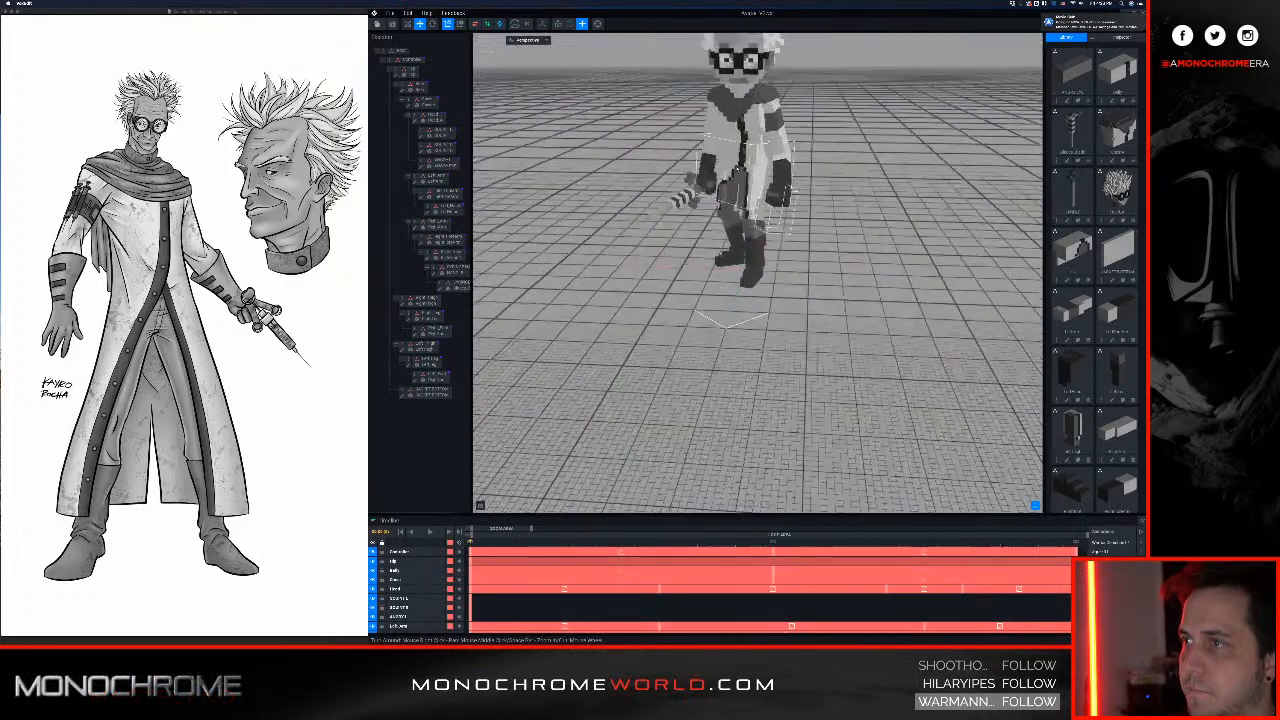
Step: Examine the darkened gloves, the left upper arm and the syringe in the right hand from several sides
scroll(800, 250, "up", 5)
right_click_drag(830, 260, 756, 240)
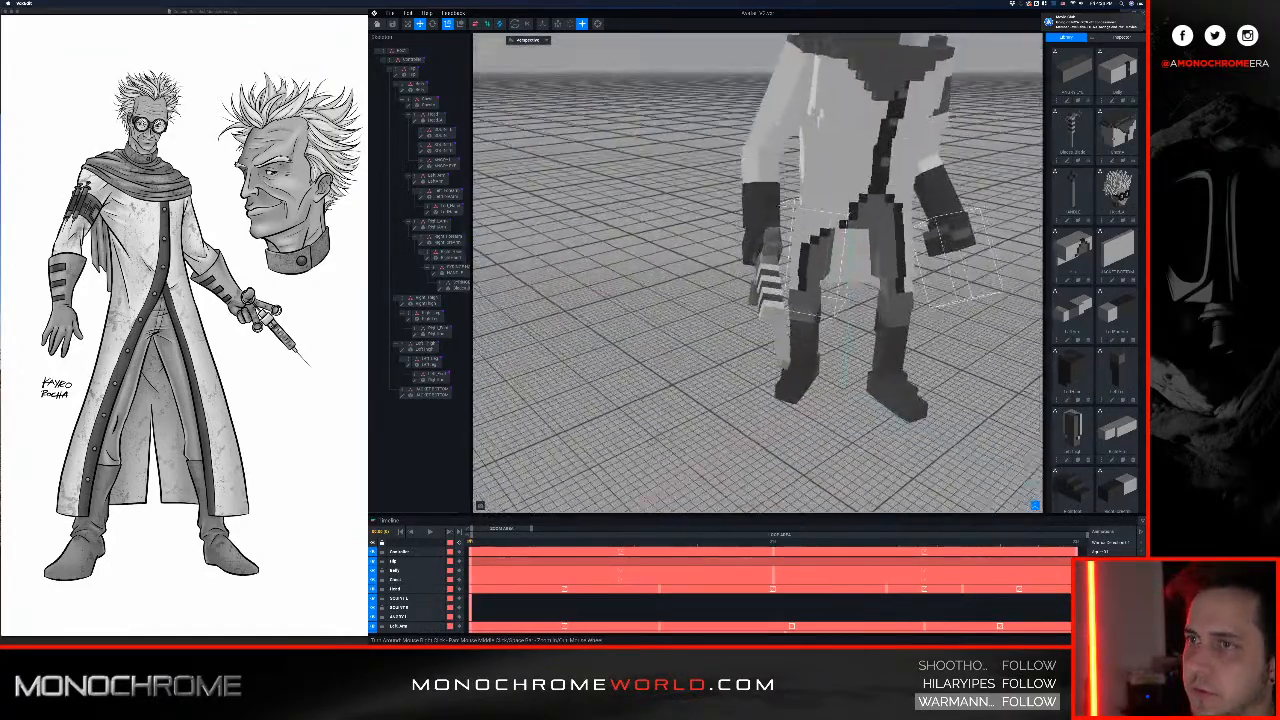
middle_click_drag(756, 240, 756, 245)
right_click_drag(756, 245, 748, 210)
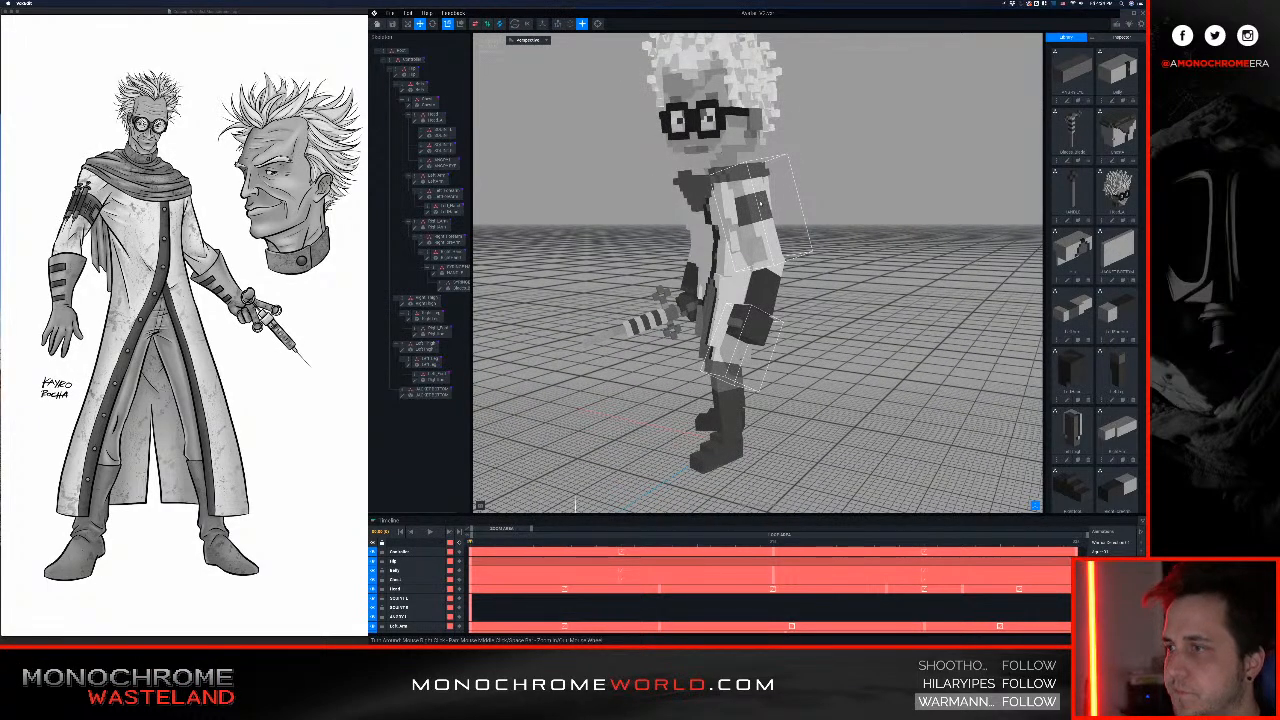
right_click_drag(758, 204, 704, 196)
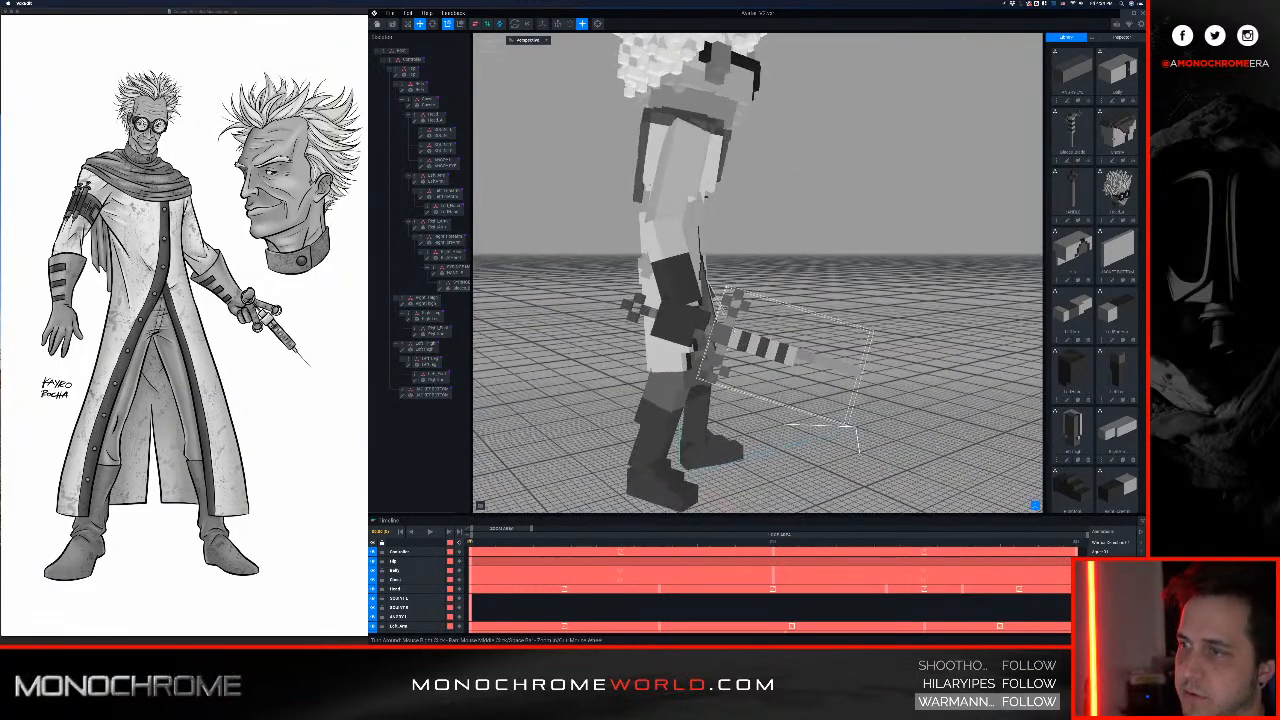
right_click_drag(733, 341, 760, 352)
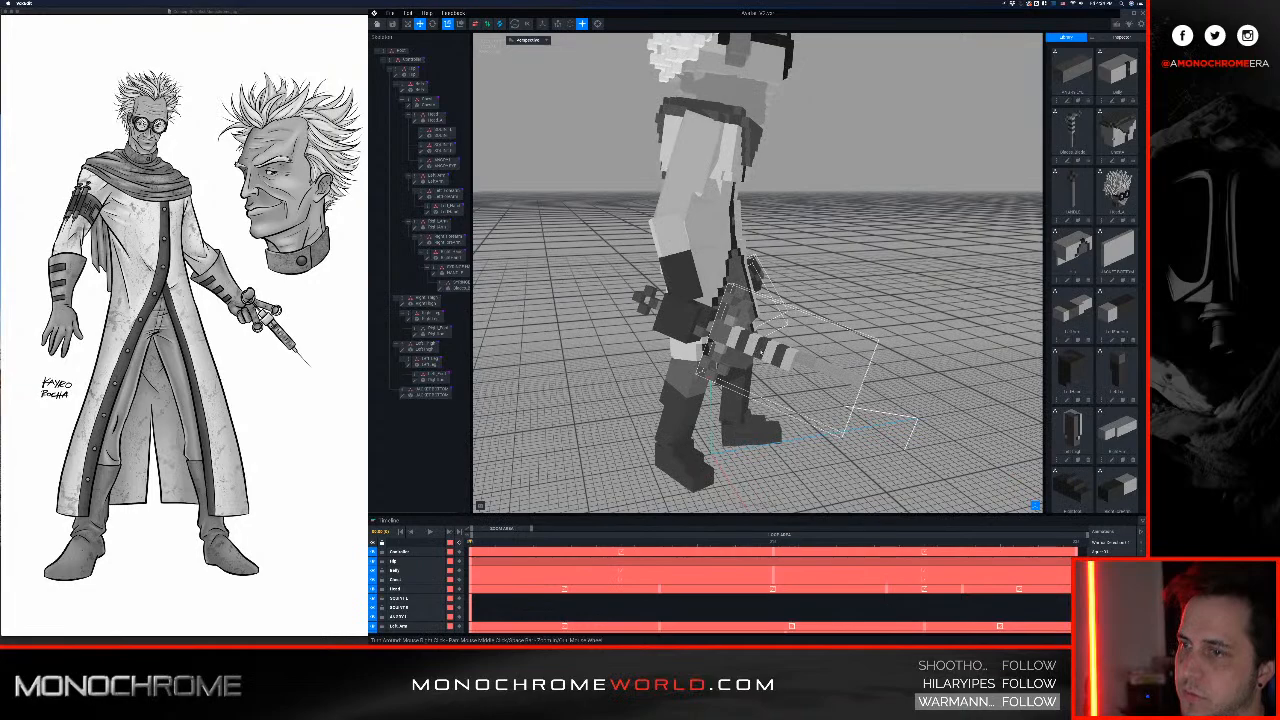
middle_click_drag(761, 352, 717, 343)
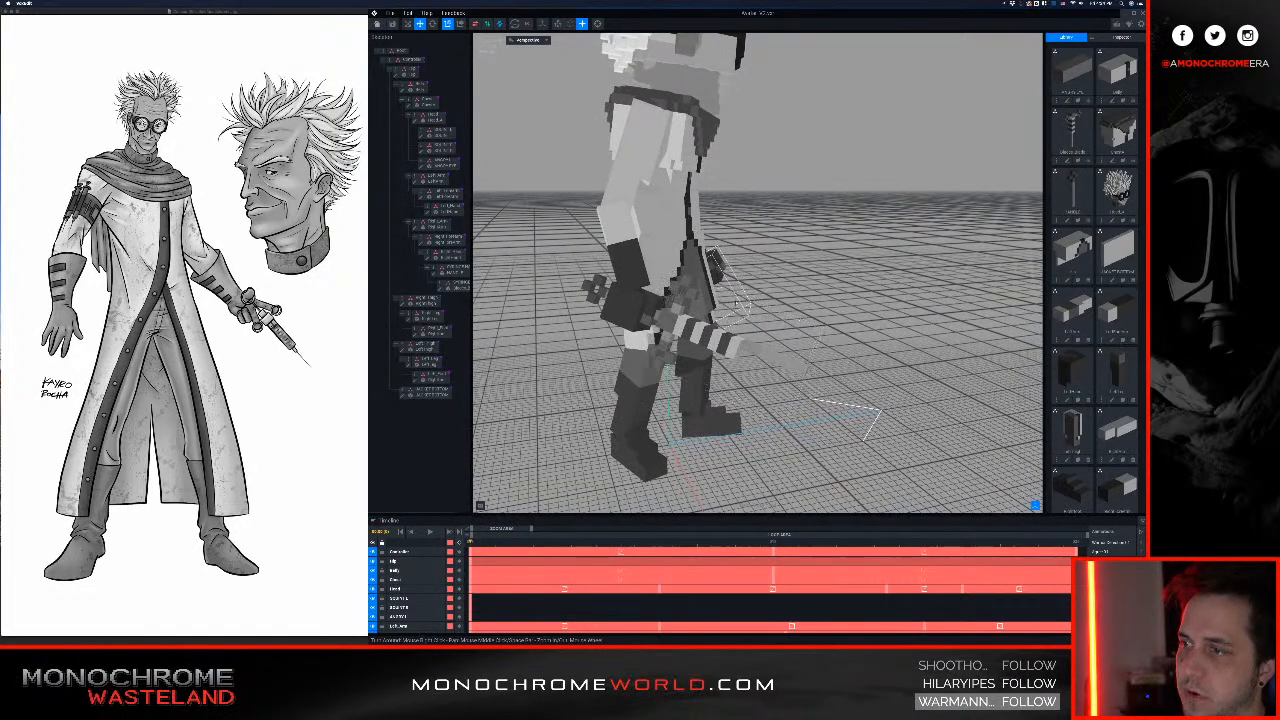
Step: Clone the syringe model in the library as SYRINGE SMALL and open the copy for editing
left_click(1077, 160)
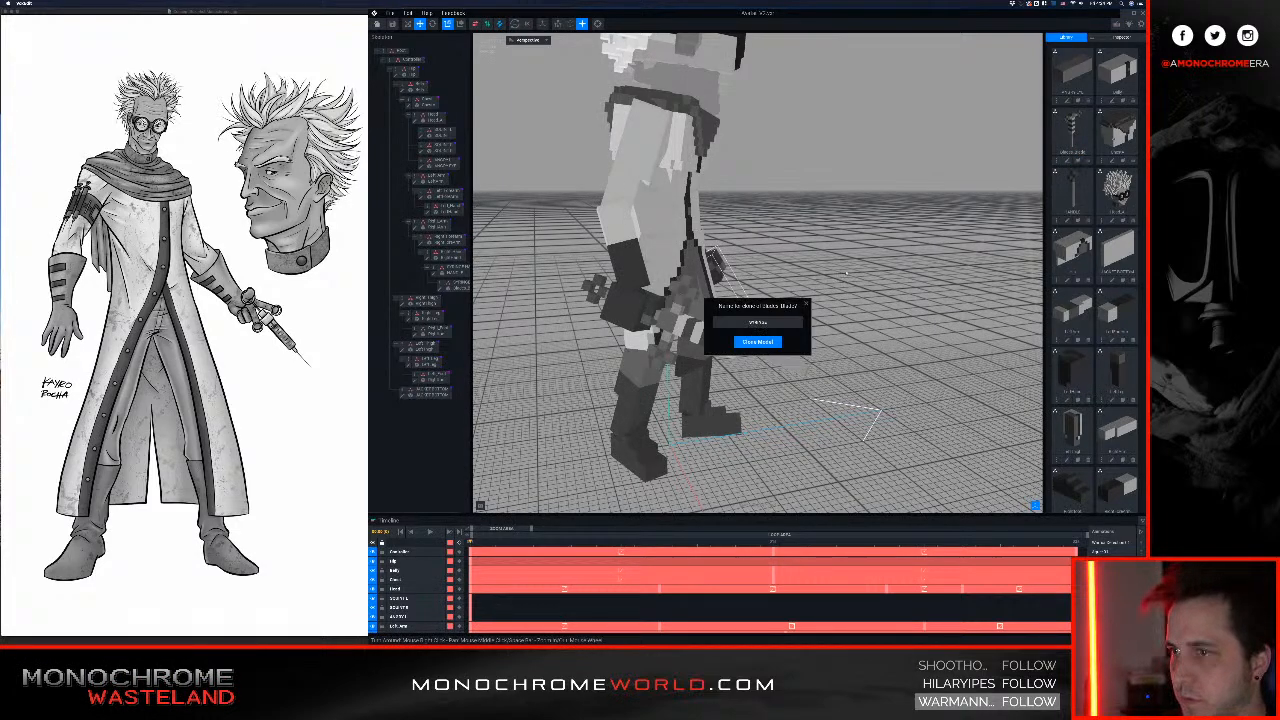
key("Return")
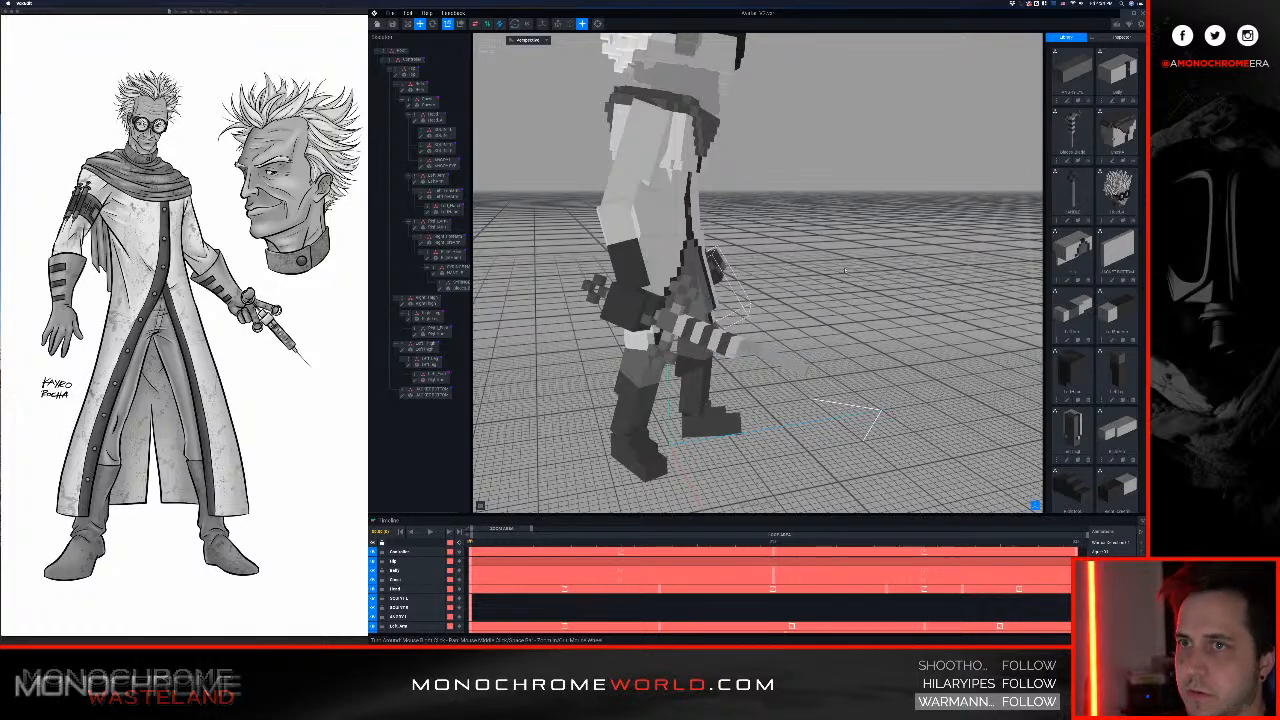
scroll(1112, 350, "down", 5)
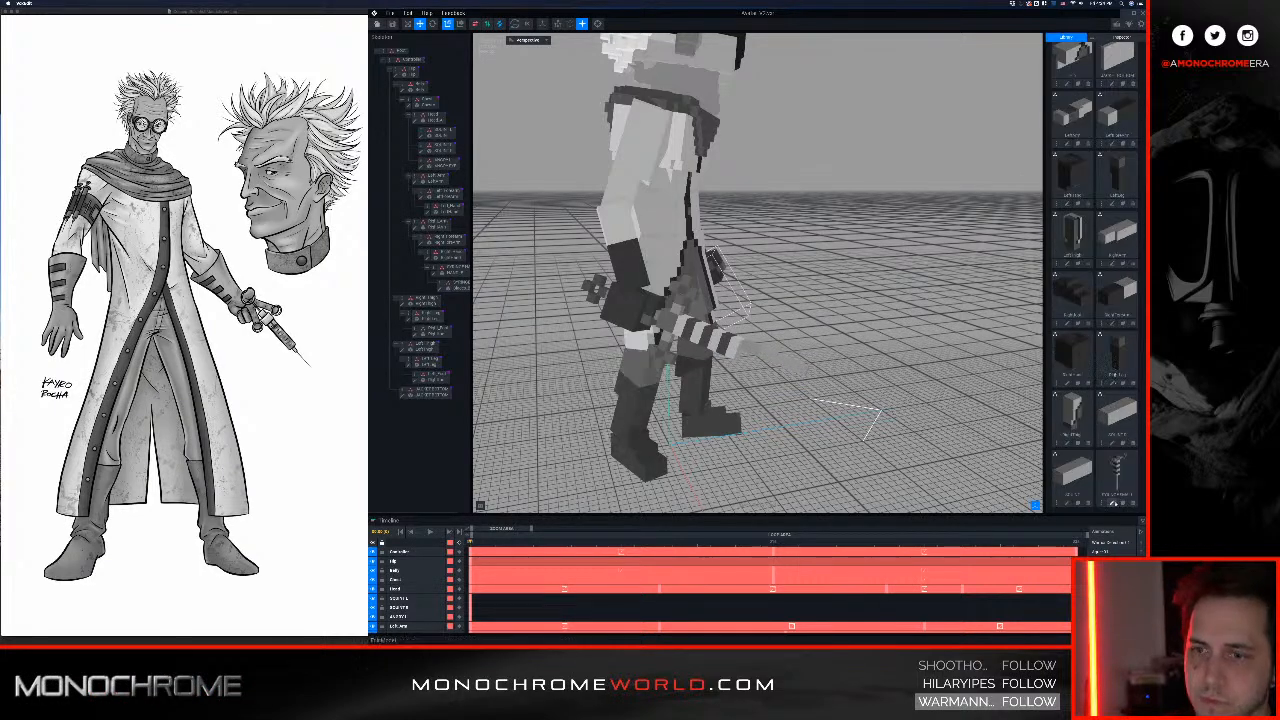
double_click(1094, 487)
right_click_drag(712, 251, 703, 232)
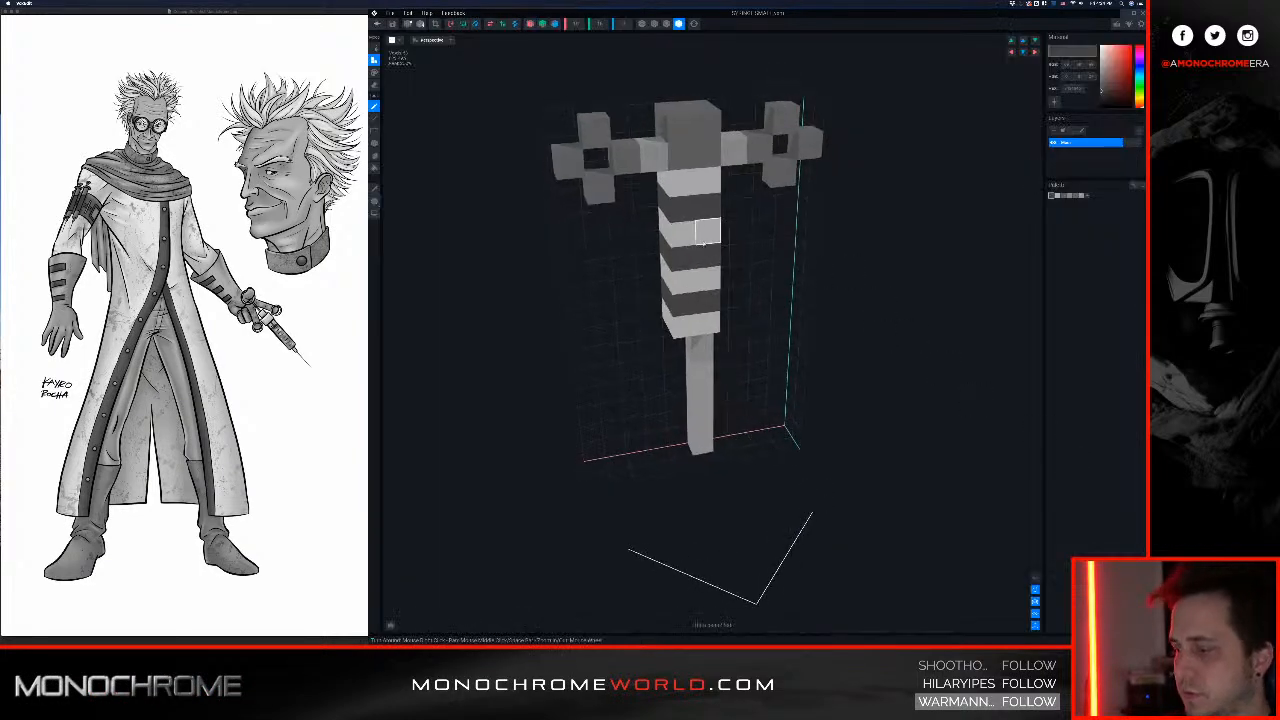
Step: Erase the ring-shaped grips and their connecting arms on both sides of the small syringe's barrel
key("e")
mouse_move(655, 155)
left_mouse_down()
mouse_move(589, 187)
mouse_move(600, 128)
left_mouse_up()
left_click(765, 145)
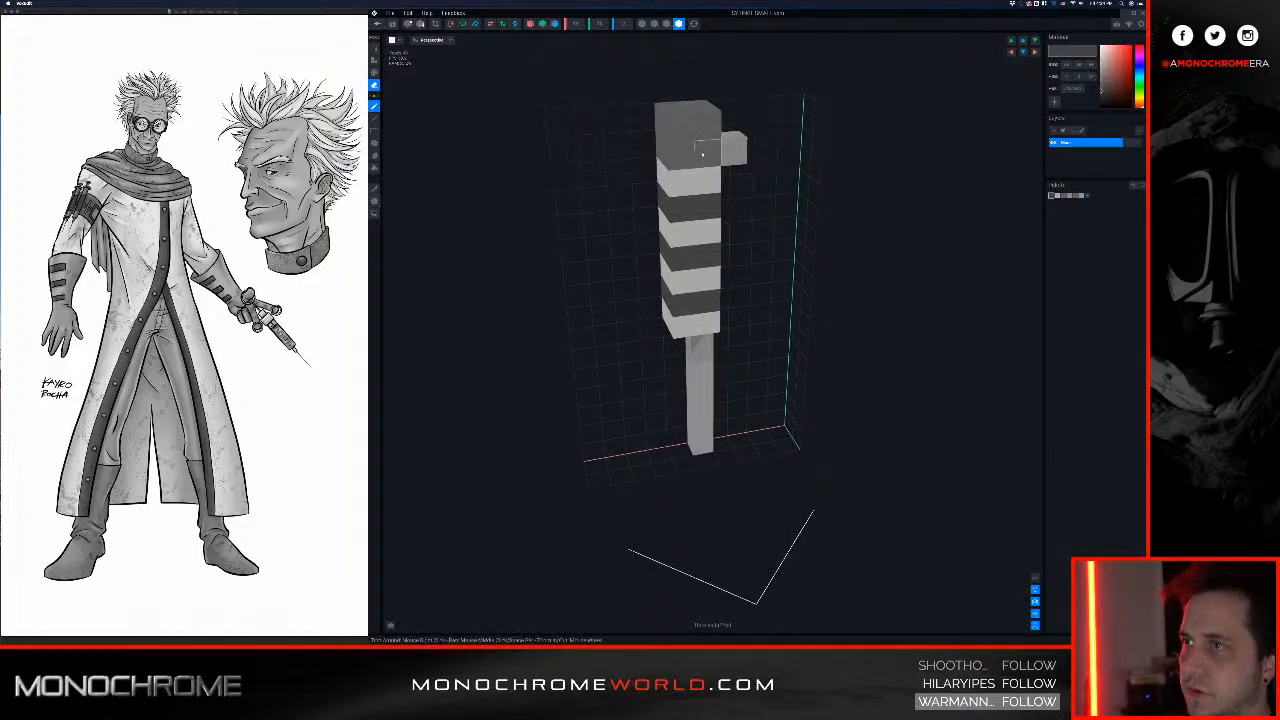
left_click(734, 148)
Step: Shorten the small syringe's needle by erasing voxels from its tip
right_click_drag(690, 402, 687, 394)
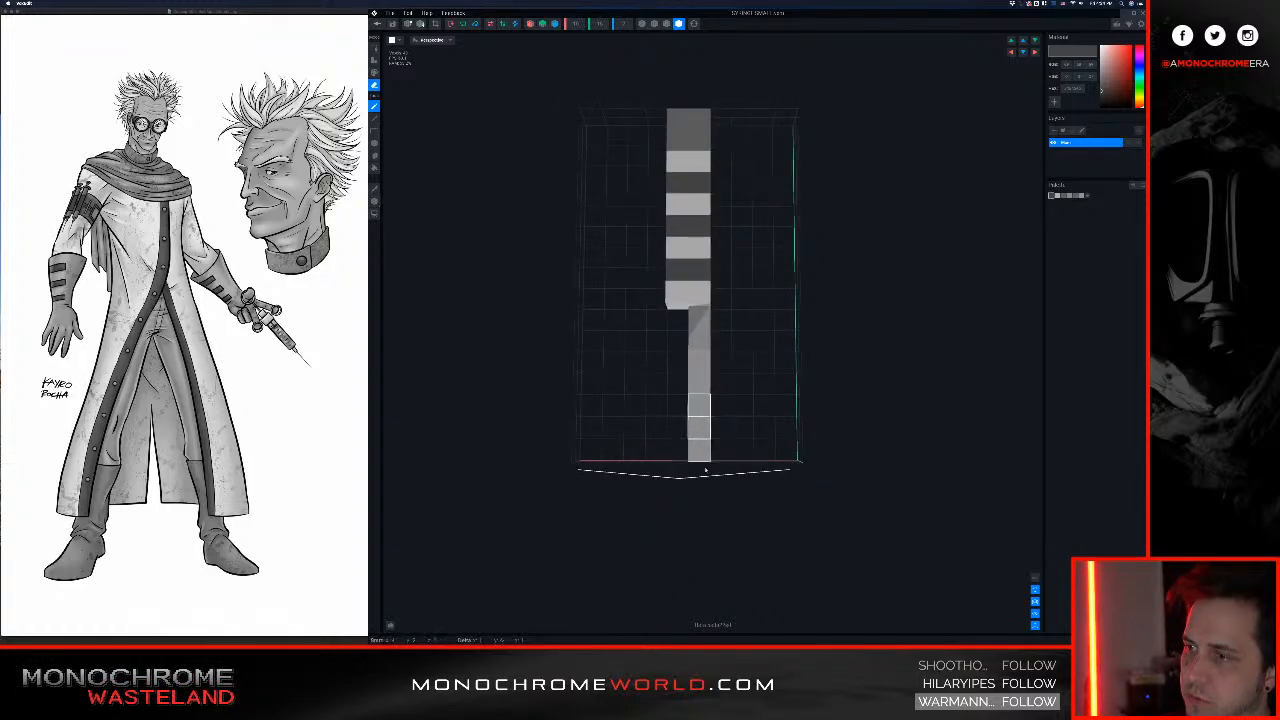
left_click(699, 404)
key("super+z")
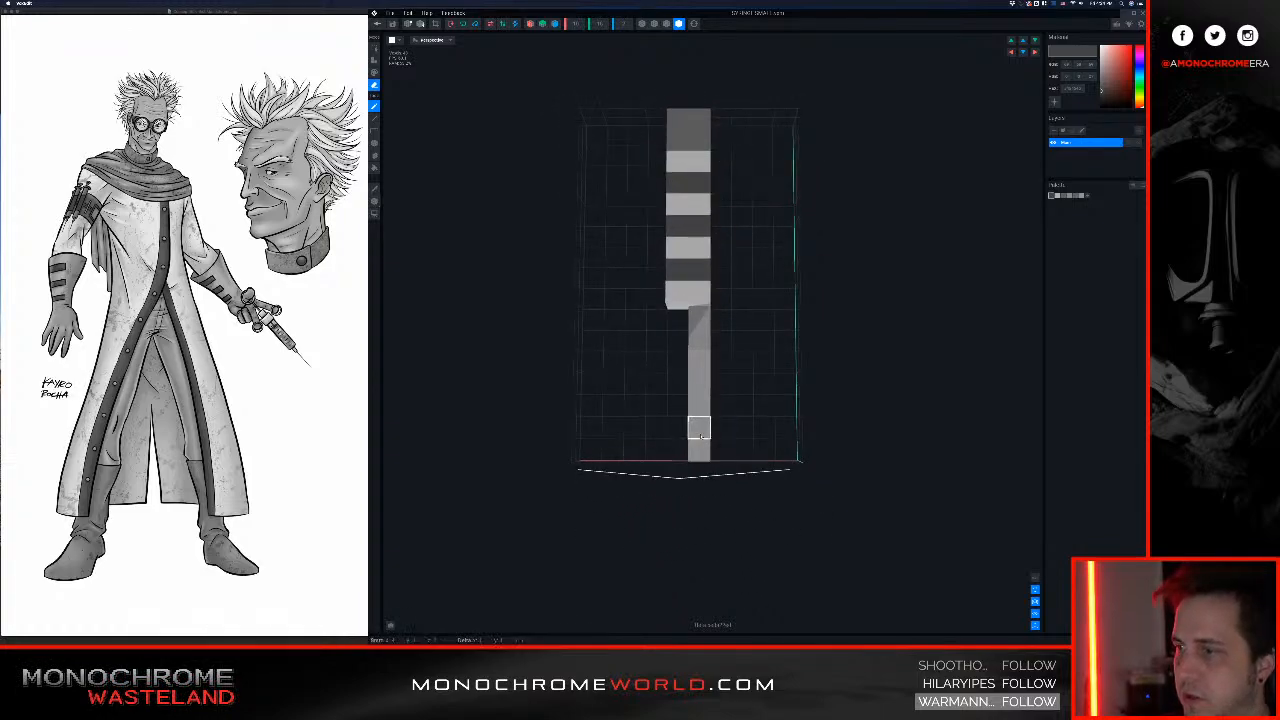
left_click_drag(698, 428, 697, 449)
middle_click_drag(657, 411, 659, 418)
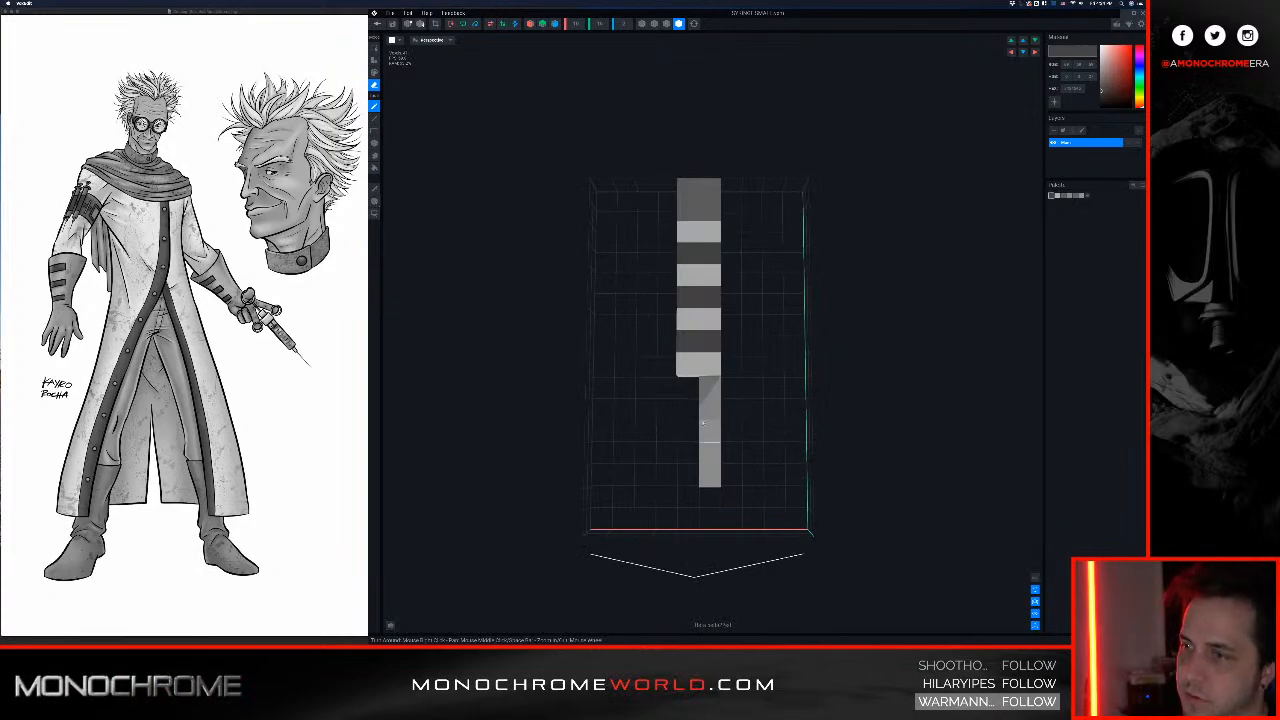
mouse_move(687, 430)
right_mouse_down()
mouse_move(645, 364)
mouse_move(647, 338)
right_mouse_up()
left_click(711, 472)
middle_click_drag(676, 258, 660, 324)
right_click_drag(648, 296, 491, 357)
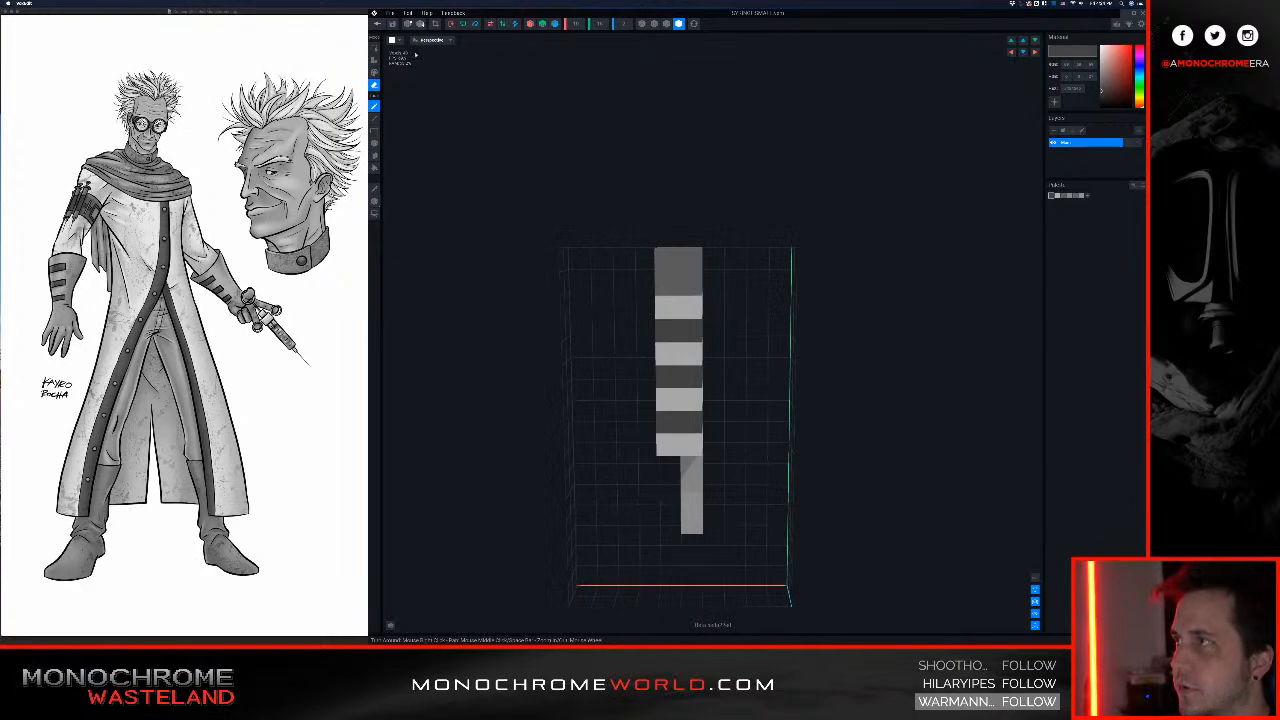
Step: Crop the small syringe's volume to fit its voxels, then save the model and return to the avatar rig
left_click(435, 24)
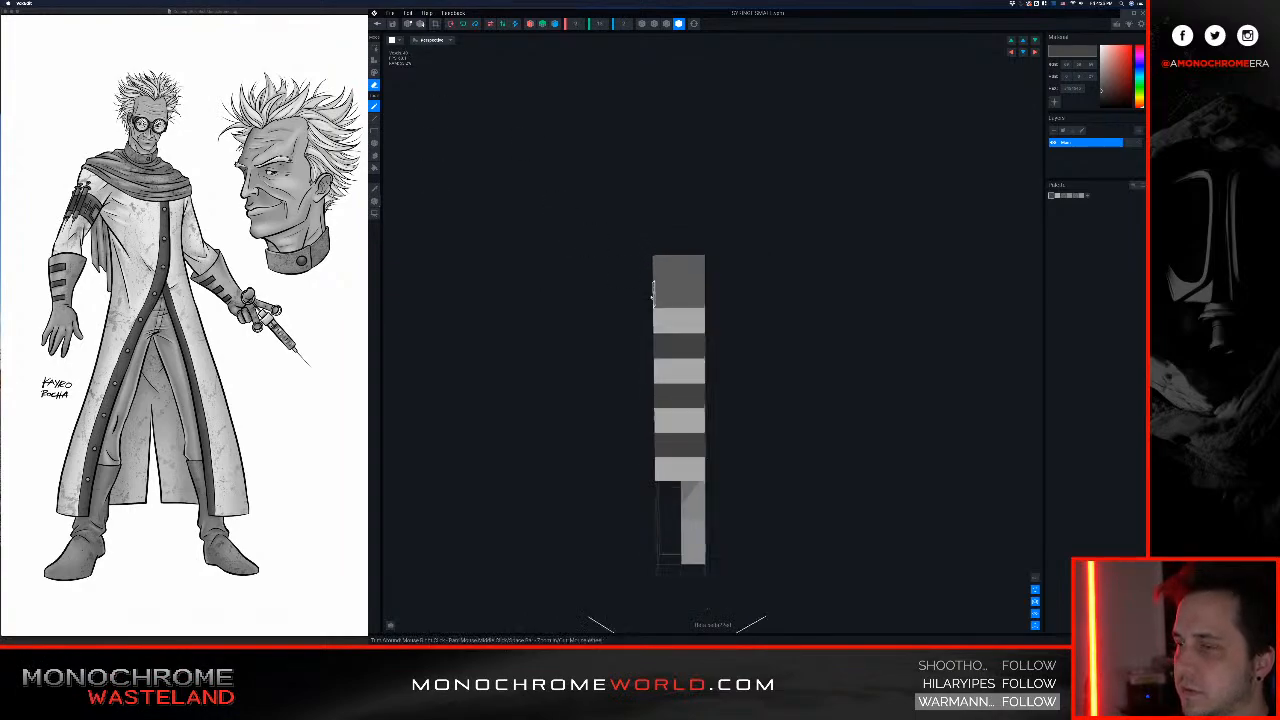
right_click_drag(654, 290, 496, 144)
left_click(378, 24)
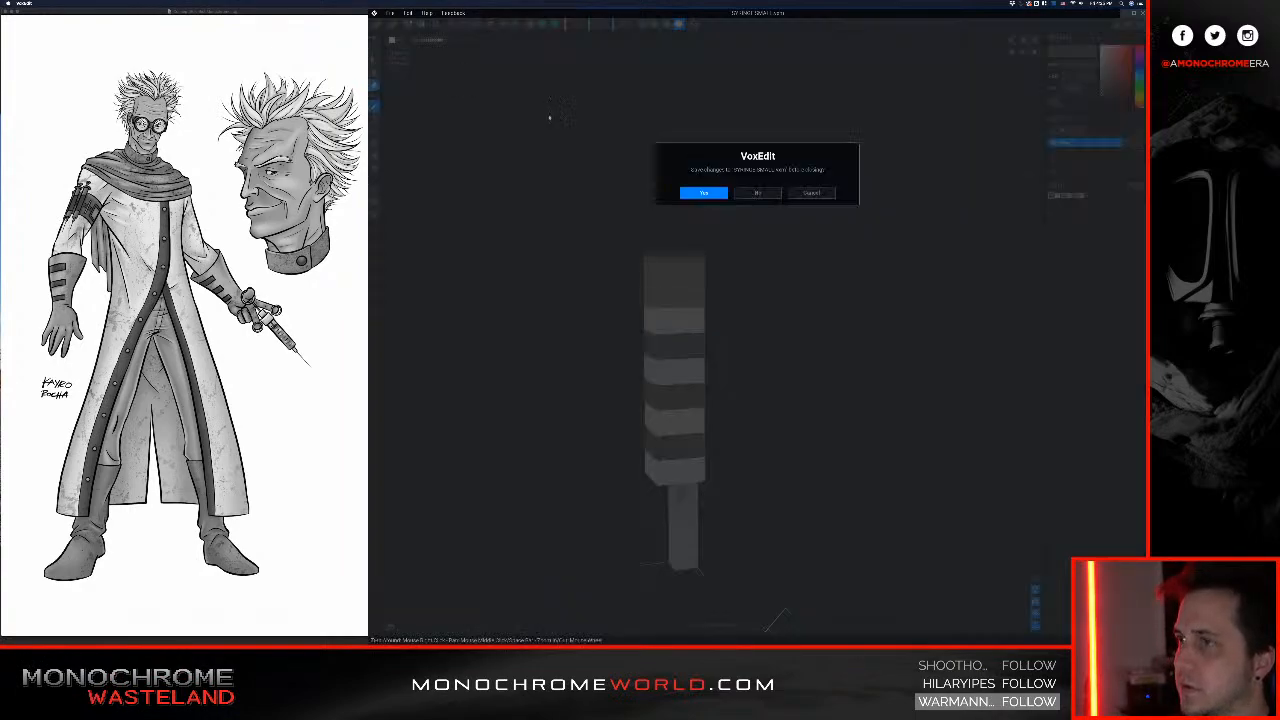
left_click(712, 196)
Step: Add a syringe node under the left arm in the skeleton and assign the SYRINGE SMALL model to it
scroll(654, 139, "up", 5)
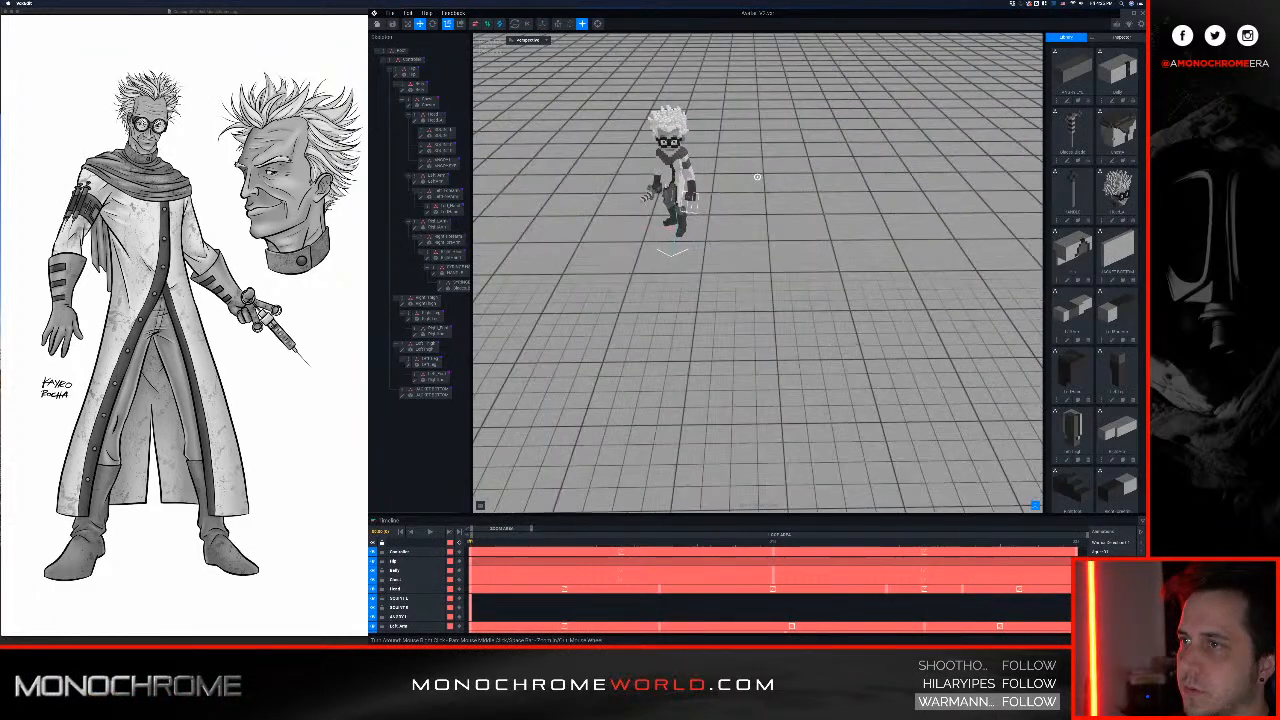
scroll(654, 139, "down", 5)
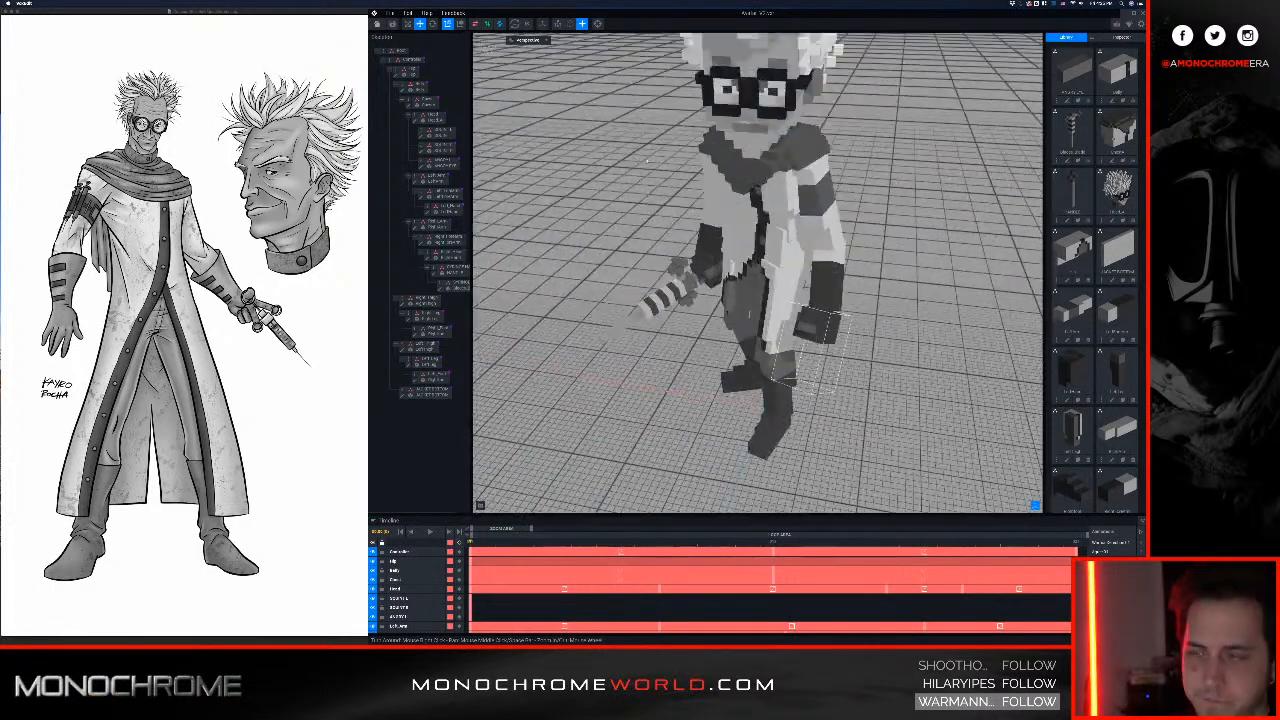
left_click(812, 201)
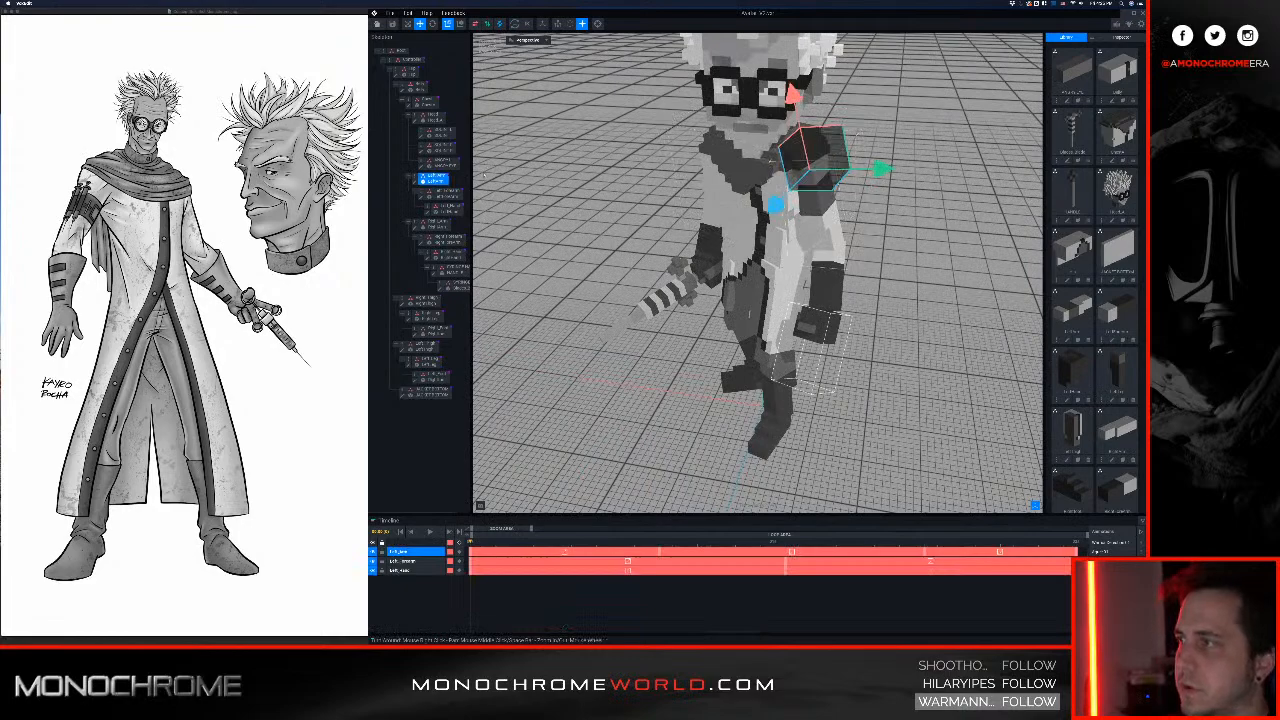
right_click(411, 174)
left_click(440, 194)
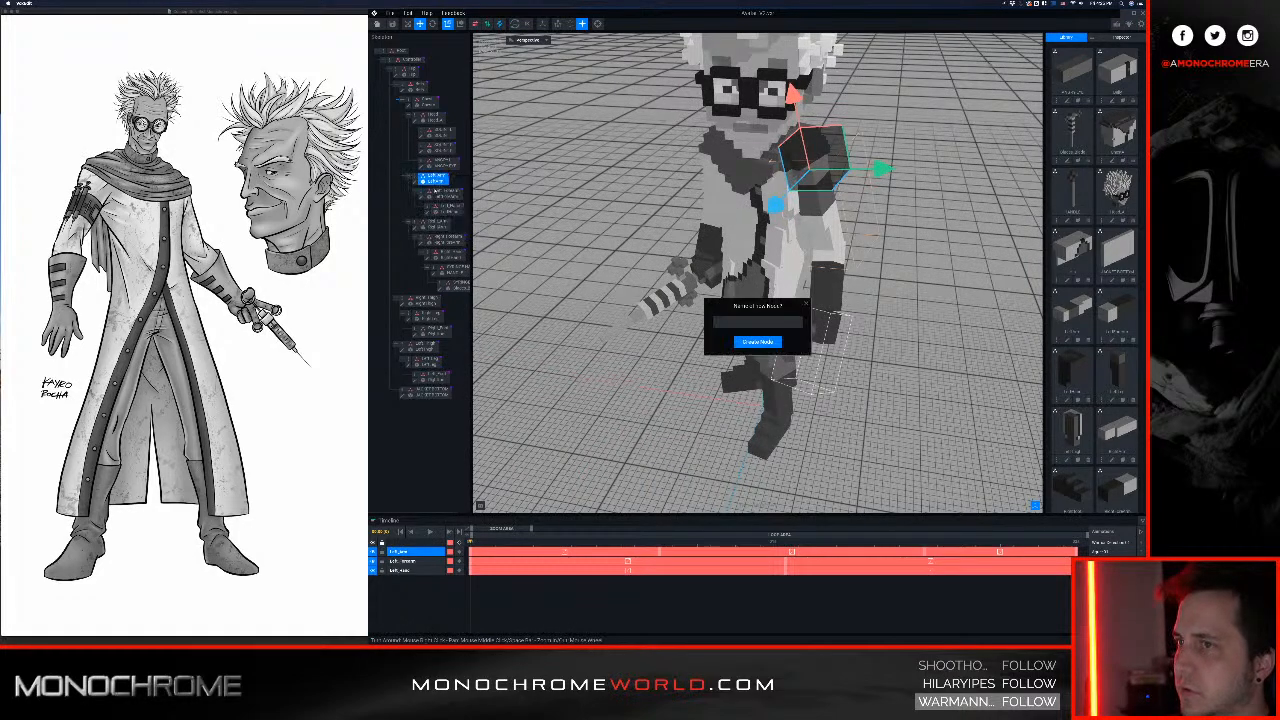
type("ve")
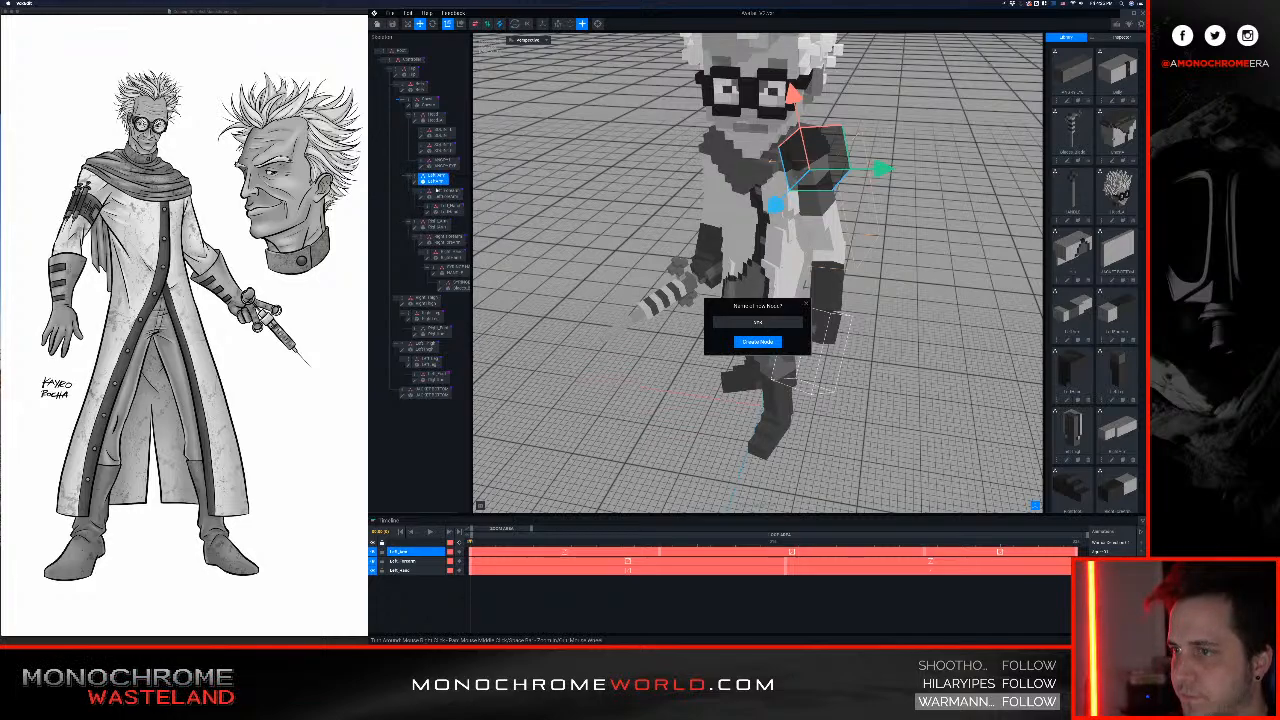
key("Return")
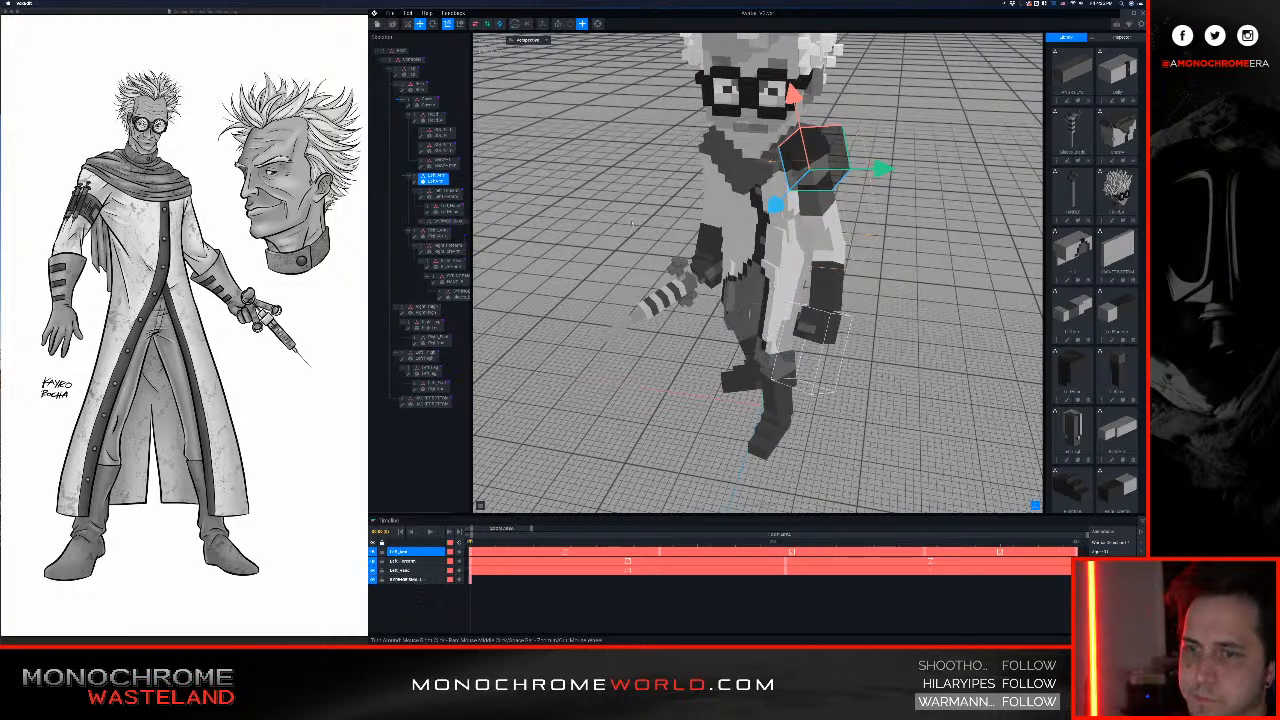
scroll(1108, 337, "down", 5)
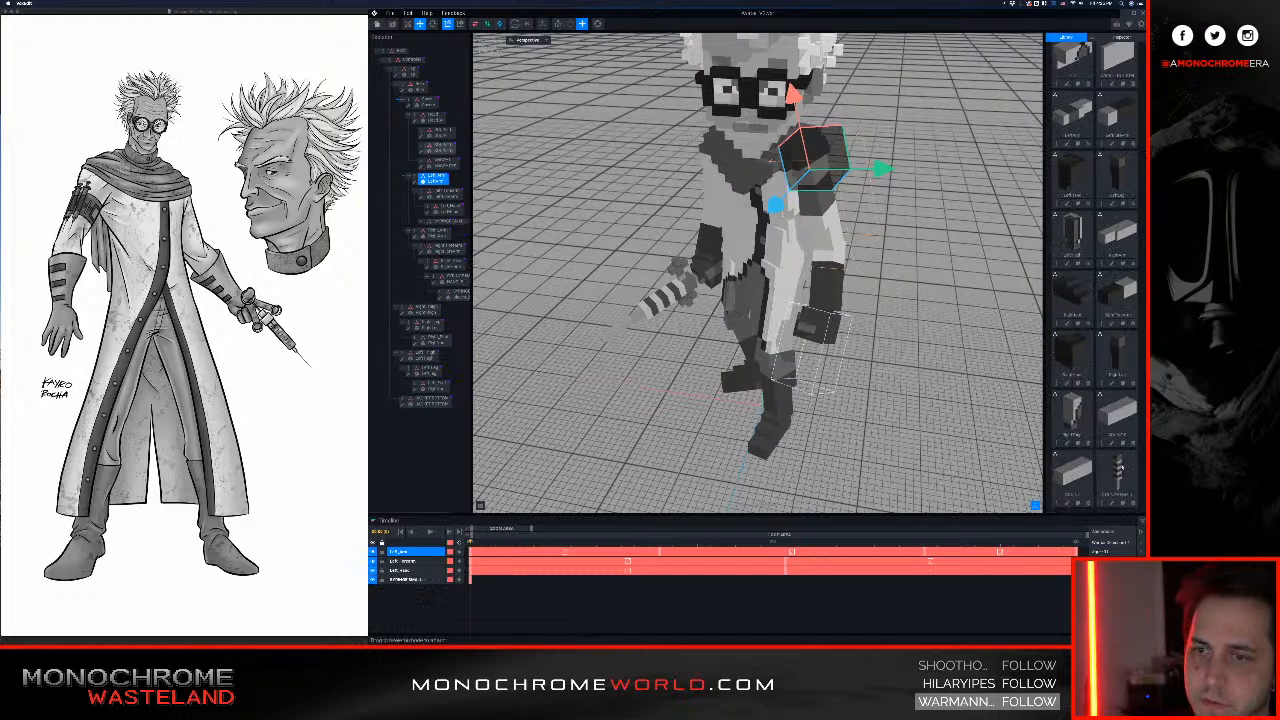
left_click_drag(498, 203, 460, 222)
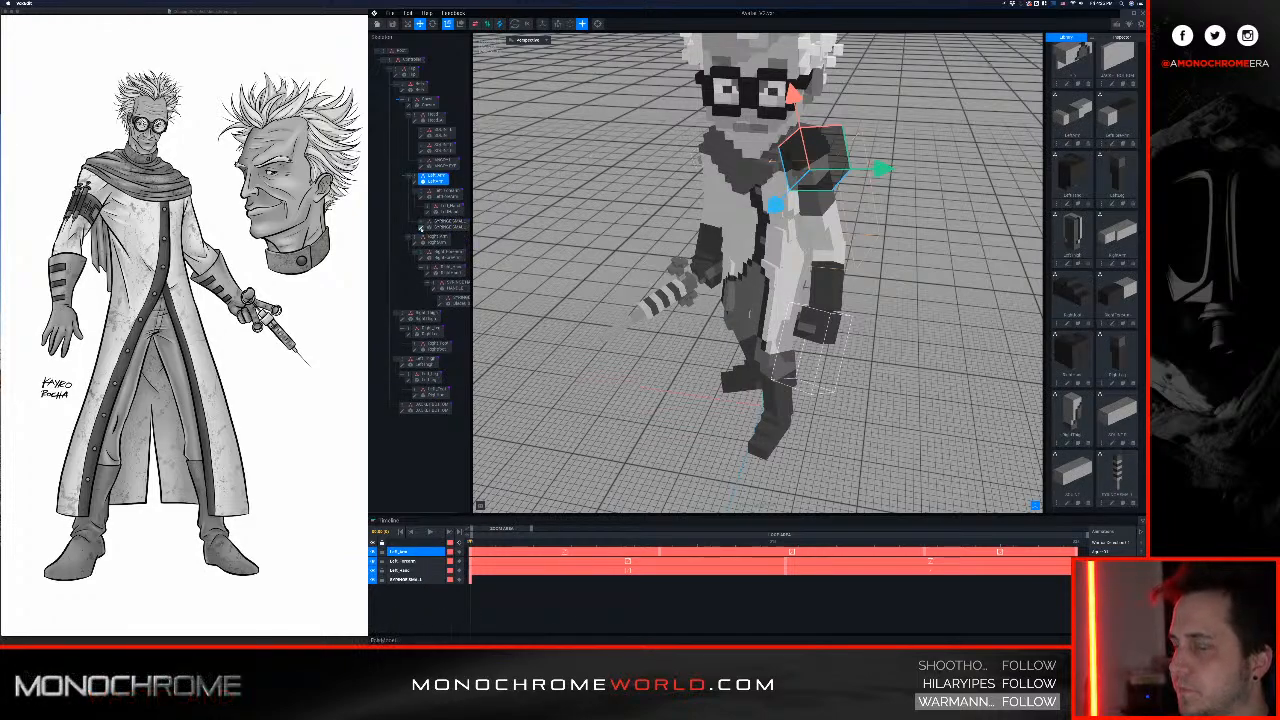
Step: Open the small syringe model for editing and rotate it so it lies parallel to the left upper arm with its needle end down
left_click(422, 228)
scroll(714, 279, "down", 5)
right_click_drag(775, 272, 583, 295)
left_click(463, 23)
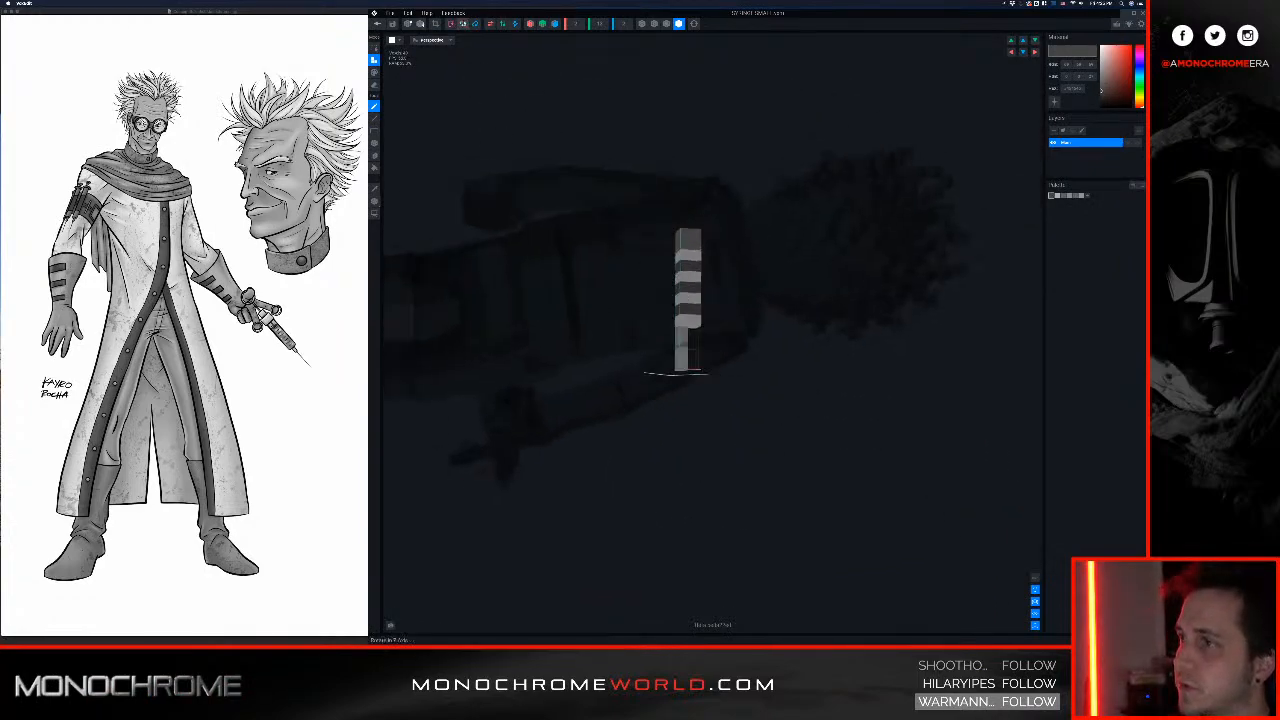
left_click(463, 24)
left_click(463, 24)
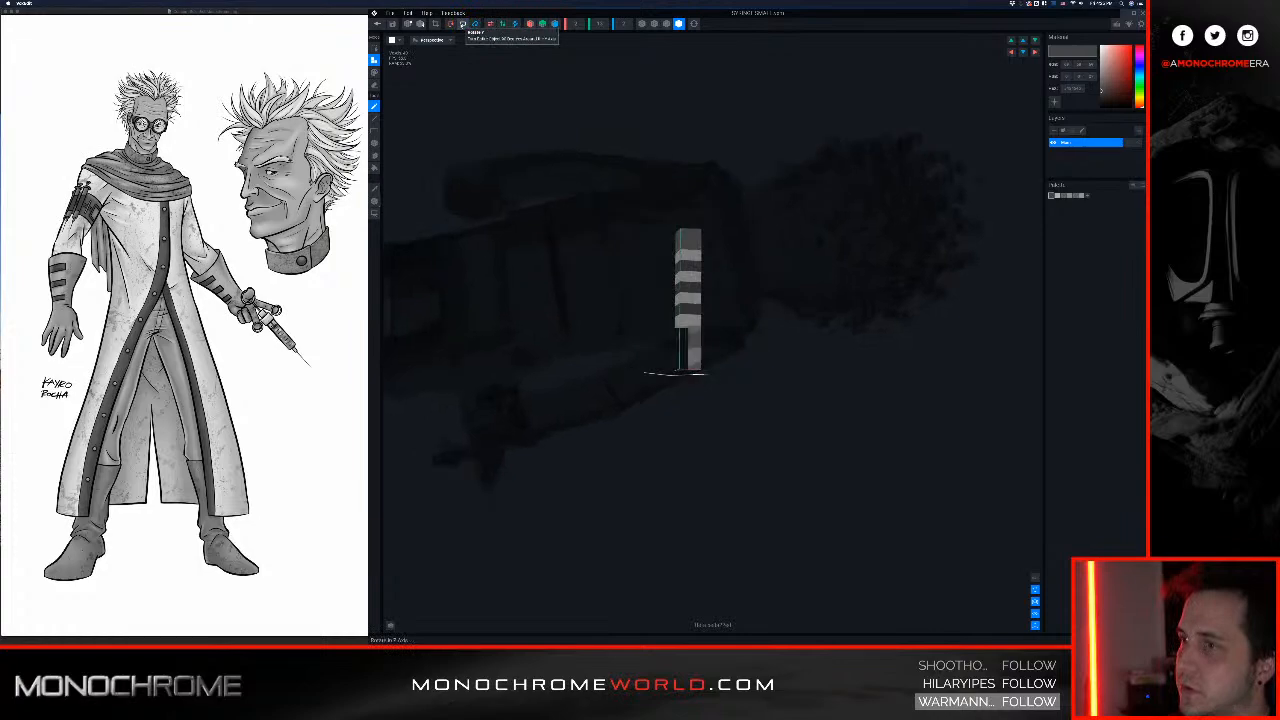
left_click(451, 23)
left_click(451, 23)
left_click(451, 23)
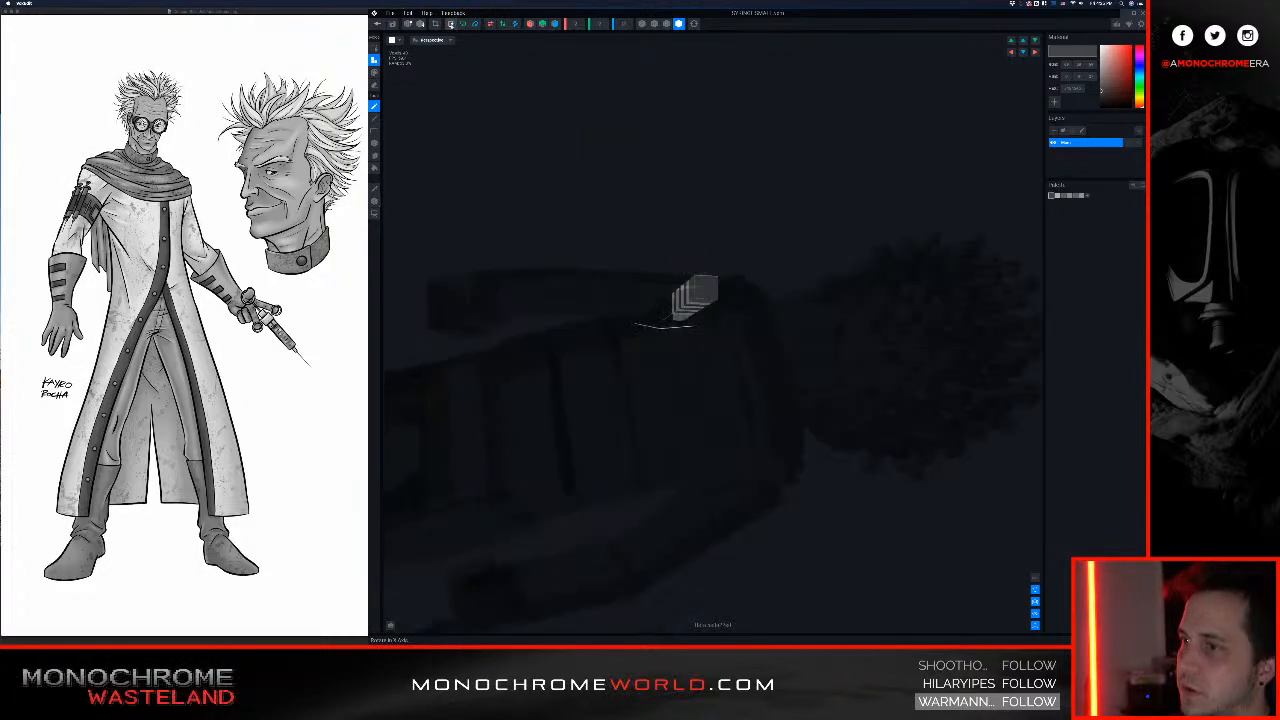
left_click(451, 23)
left_click(477, 24)
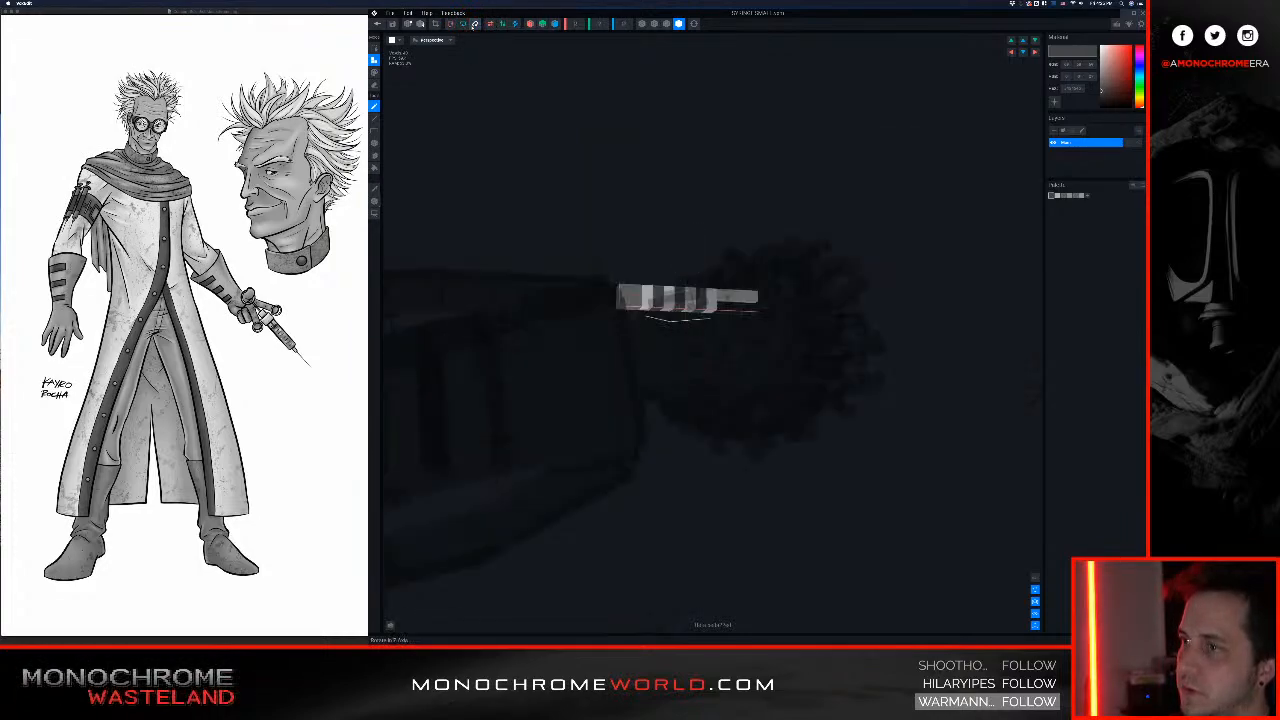
left_click(477, 24)
left_click(477, 24)
right_click_drag(540, 230, 745, 270)
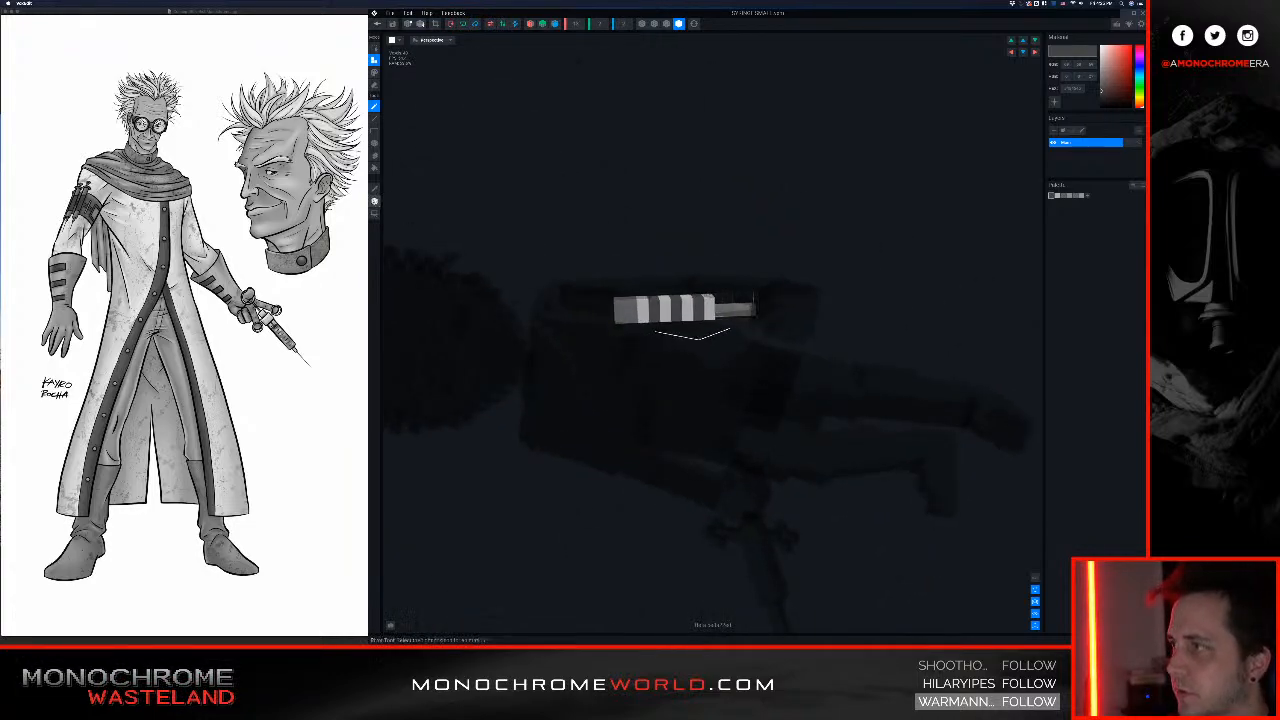
Step: Move the small syringe's pivot so it sits against the outside of the left upper arm, then save and return to the rig
left_click(374, 199)
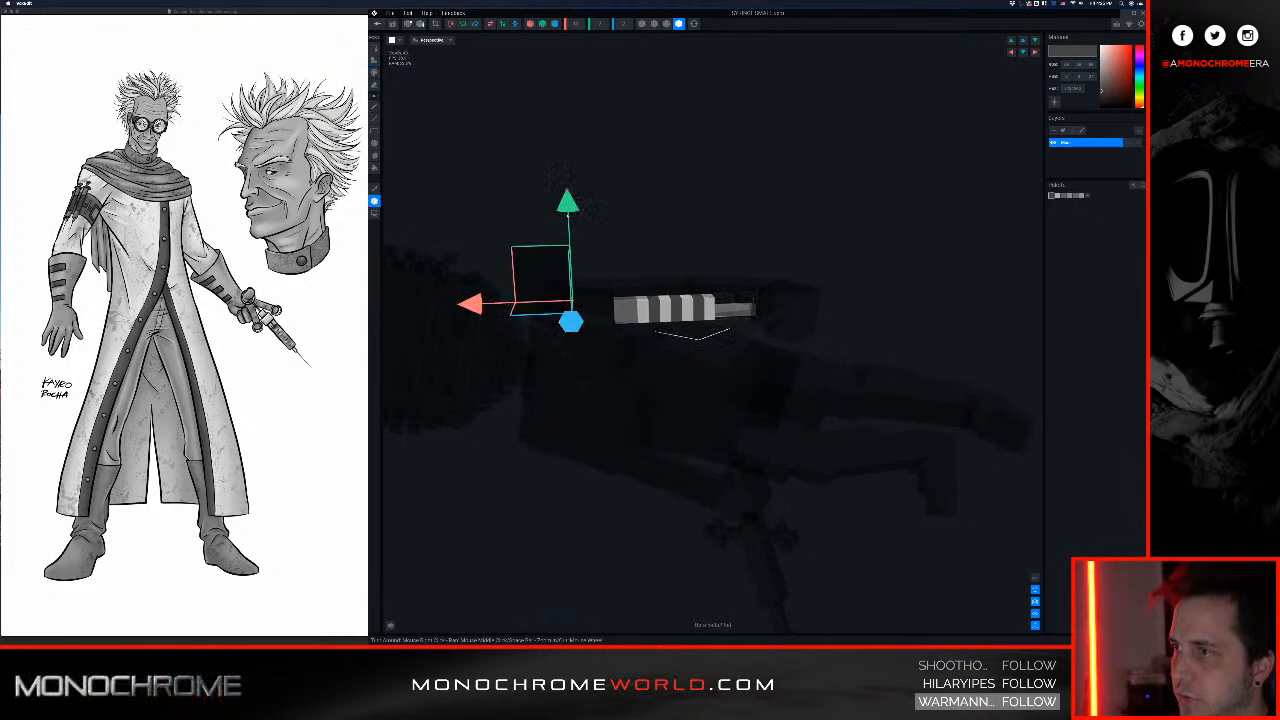
left_click_drag(567, 203, 570, 241)
left_click_drag(480, 340, 552, 338)
right_click_drag(699, 296, 736, 294)
scroll(736, 294, "up", 3)
middle_click_drag(736, 294, 688, 385)
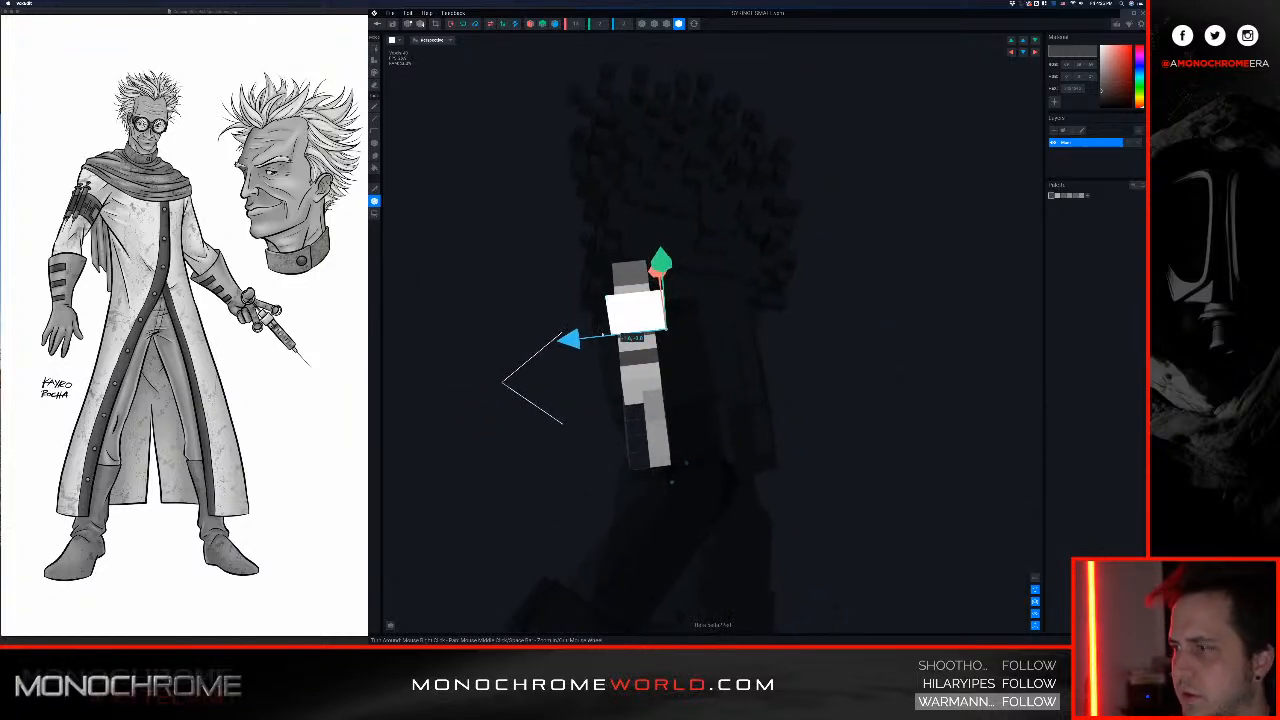
left_click_drag(569, 342, 540, 343)
right_click_drag(649, 350, 529, 414)
scroll(529, 414, "up", 3)
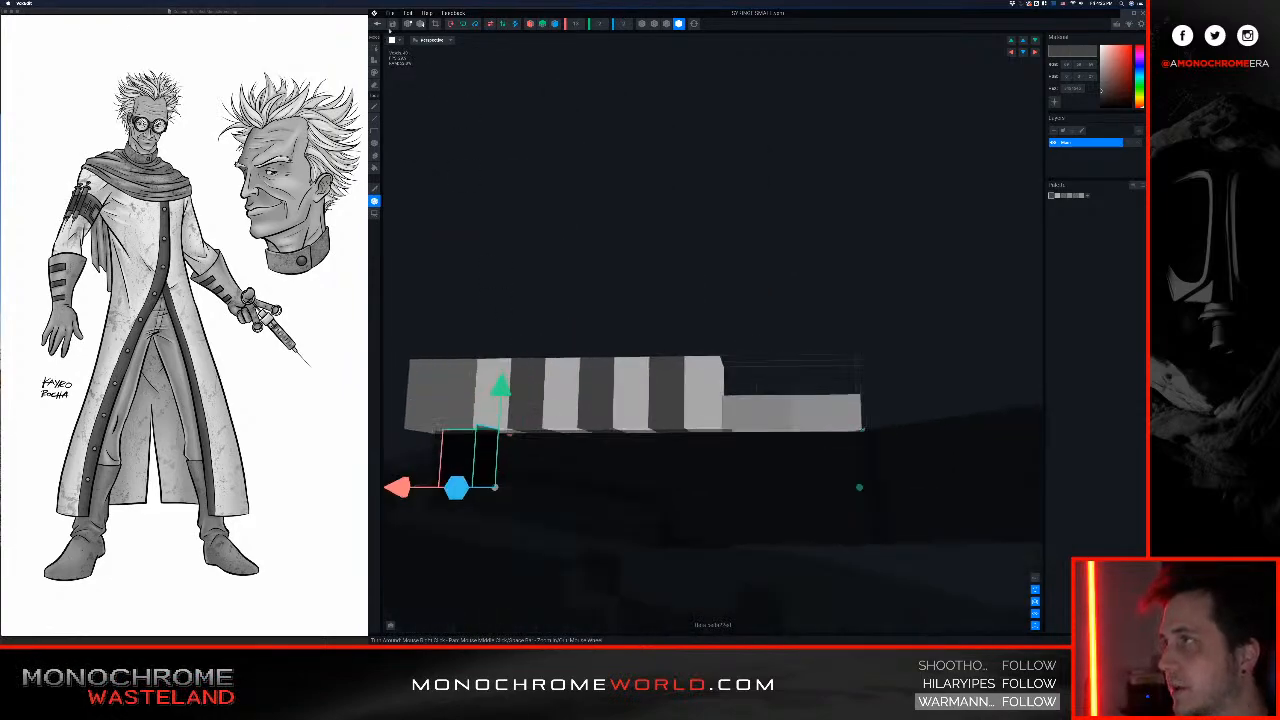
left_click(378, 24)
left_click(707, 195)
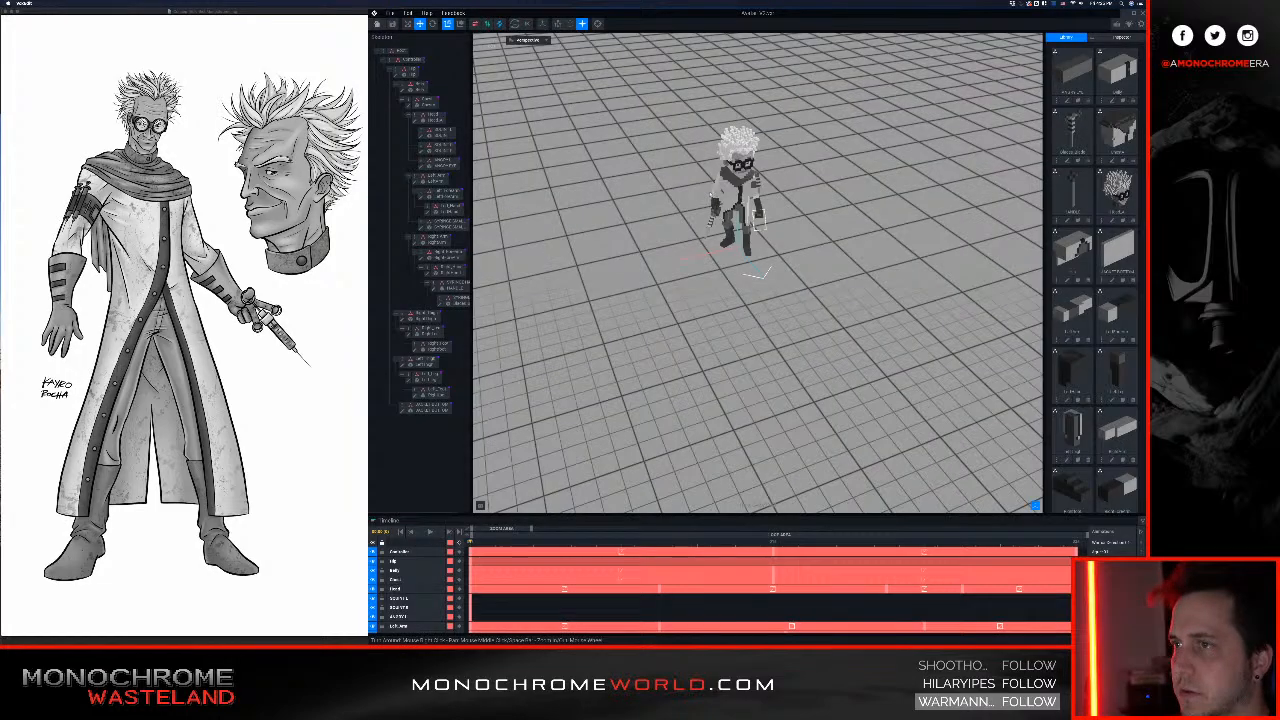
Step: Reopen the small syringe model, slim its barrel to a single voxel's thickness and erase the needle
scroll(757, 250, "up", 5)
middle_click_drag(860, 150, 846, 305)
right_click_drag(846, 305, 797, 241)
right_click_drag(806, 148, 791, 190)
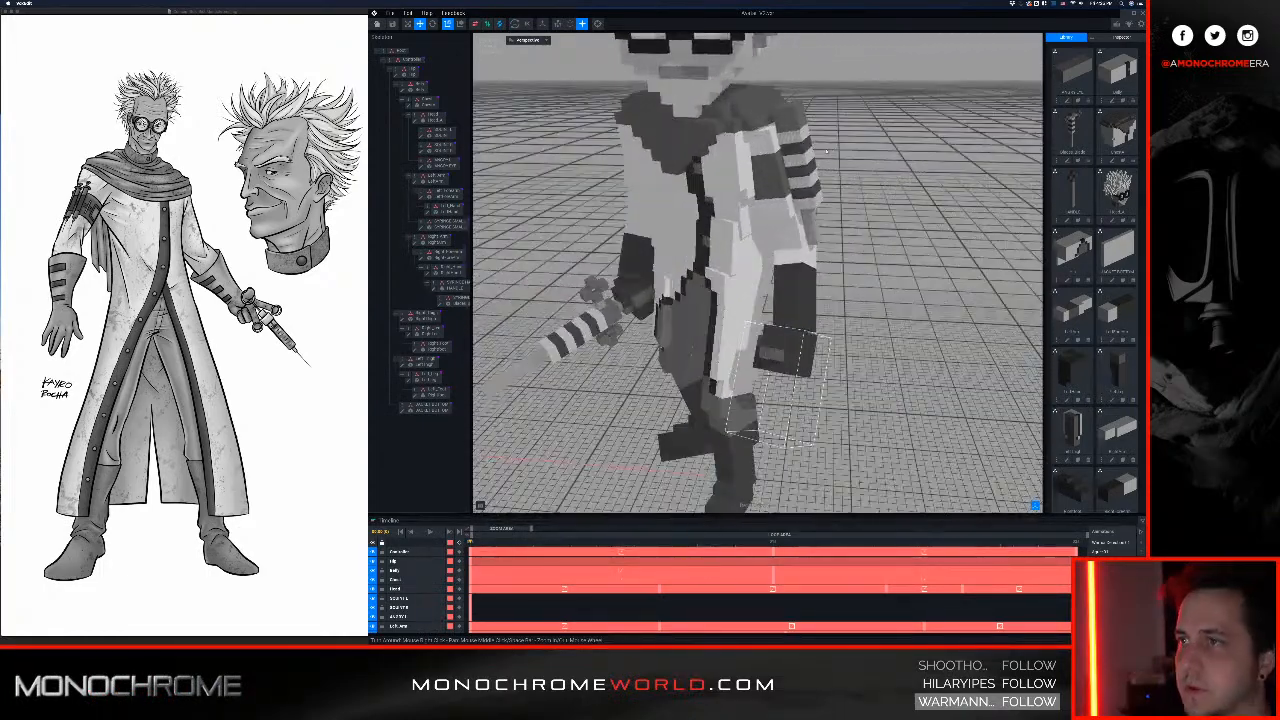
left_click(781, 110)
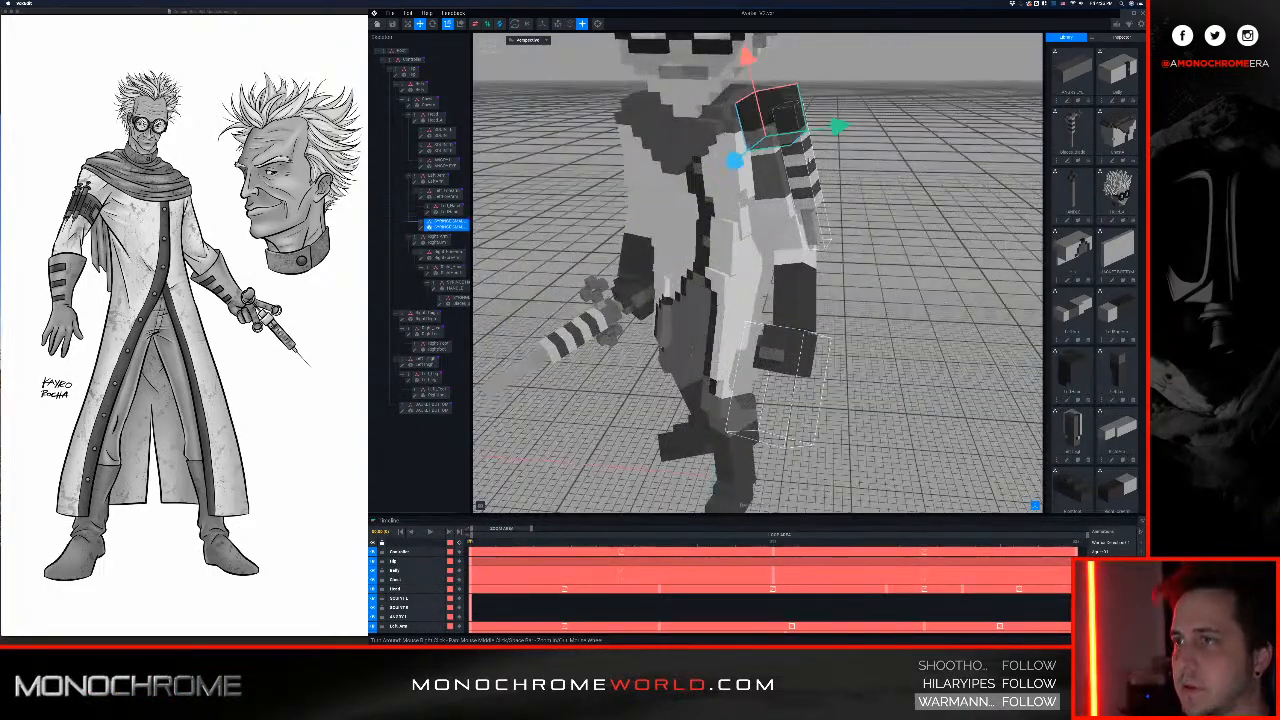
left_click(417, 229)
right_click_drag(668, 295, 553, 299)
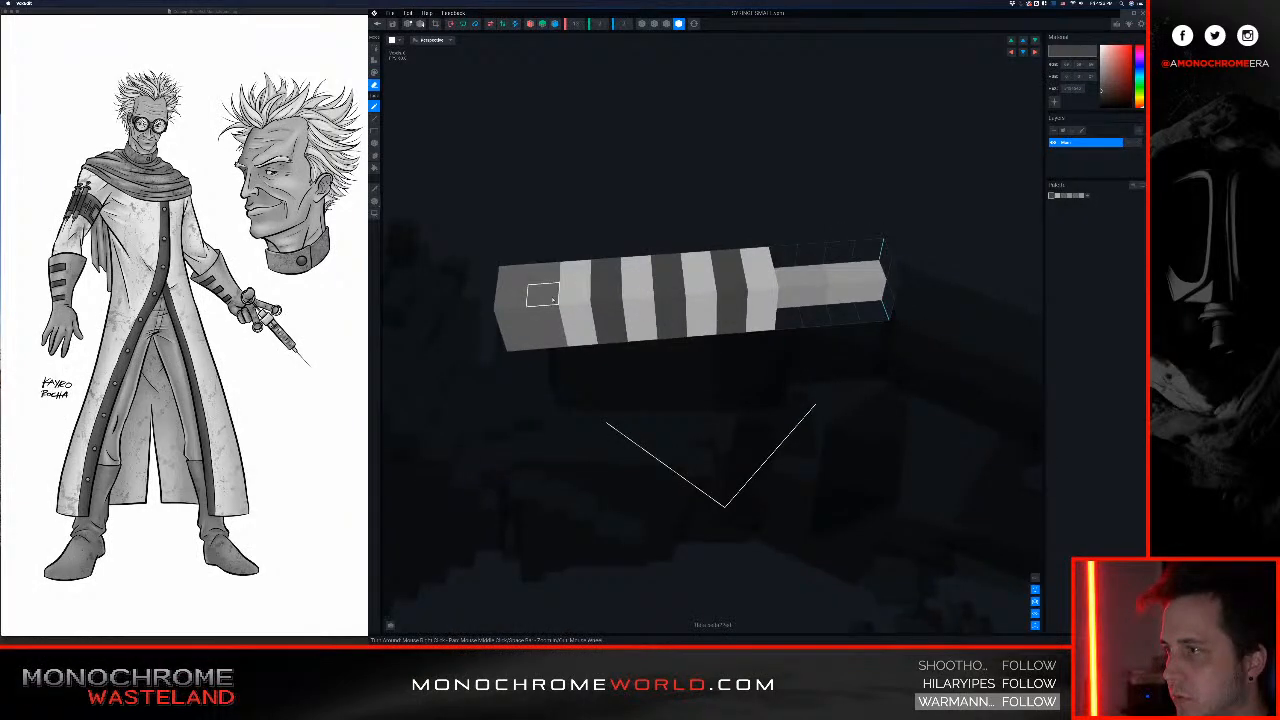
mouse_move(511, 306)
left_mouse_down()
mouse_move(757, 282)
mouse_move(671, 317)
mouse_move(492, 325)
left_mouse_up()
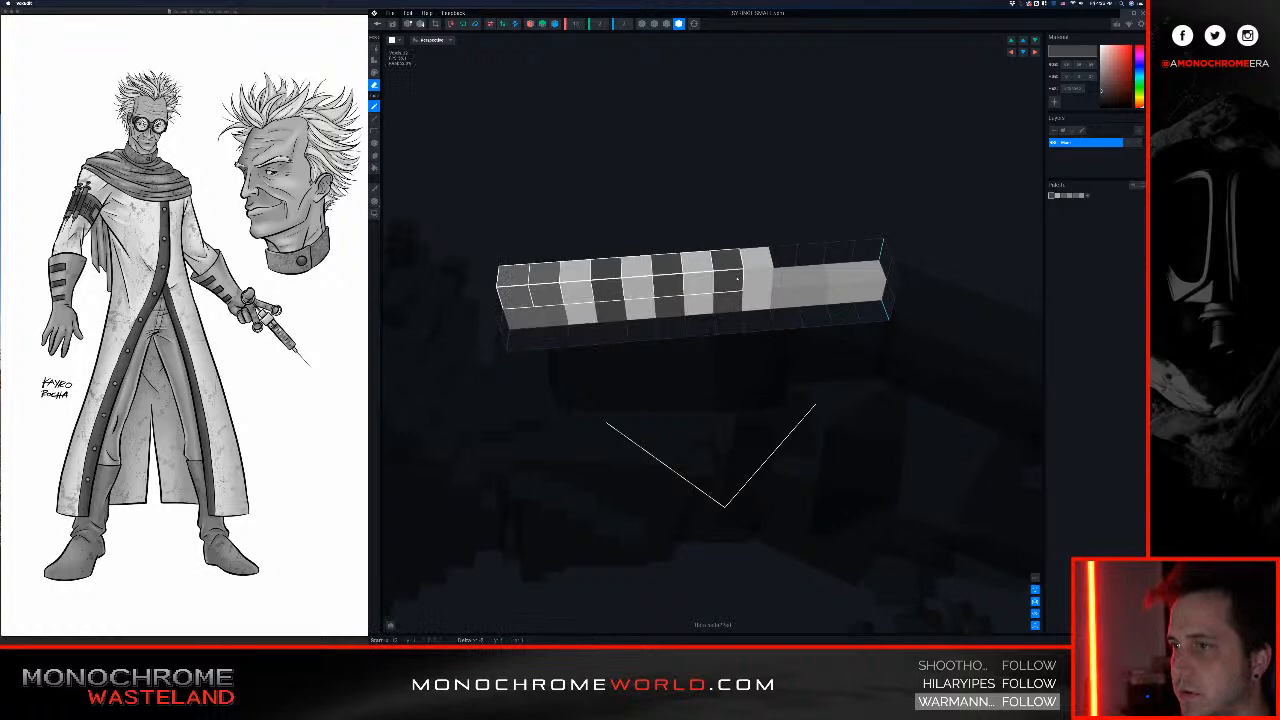
left_click(756, 262)
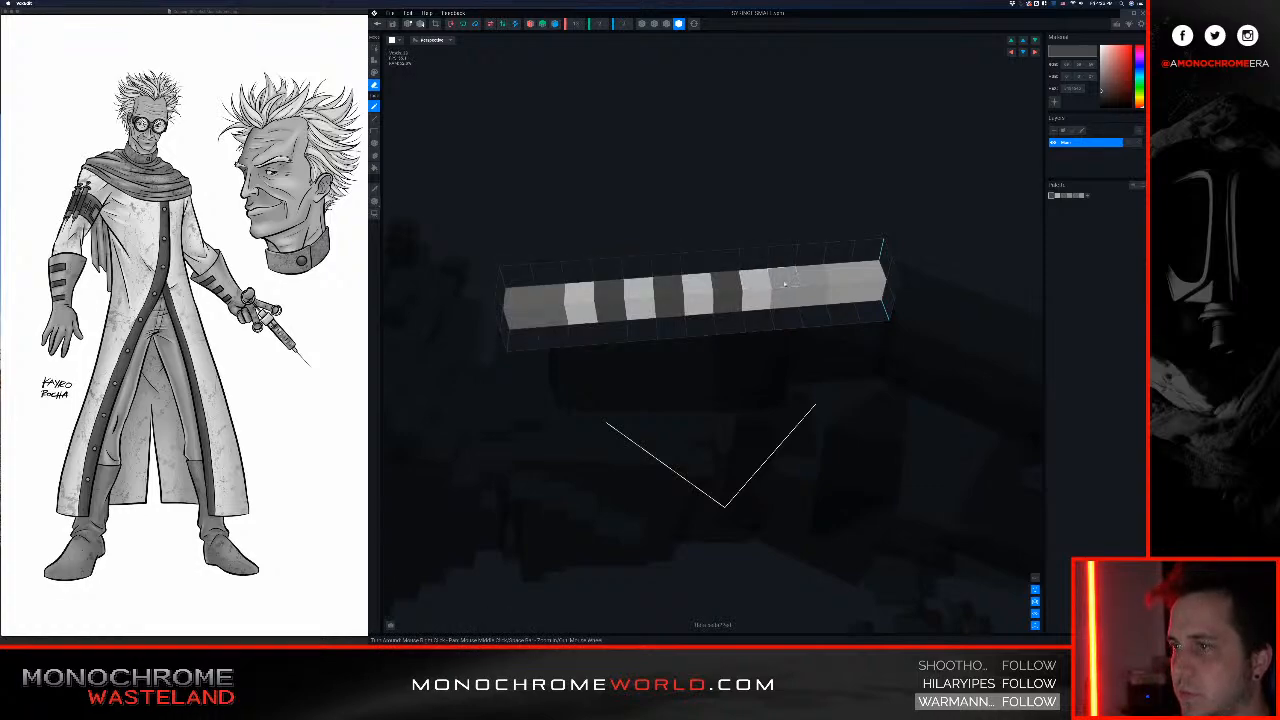
left_click_drag(871, 280, 784, 286)
right_click_drag(782, 280, 736, 314)
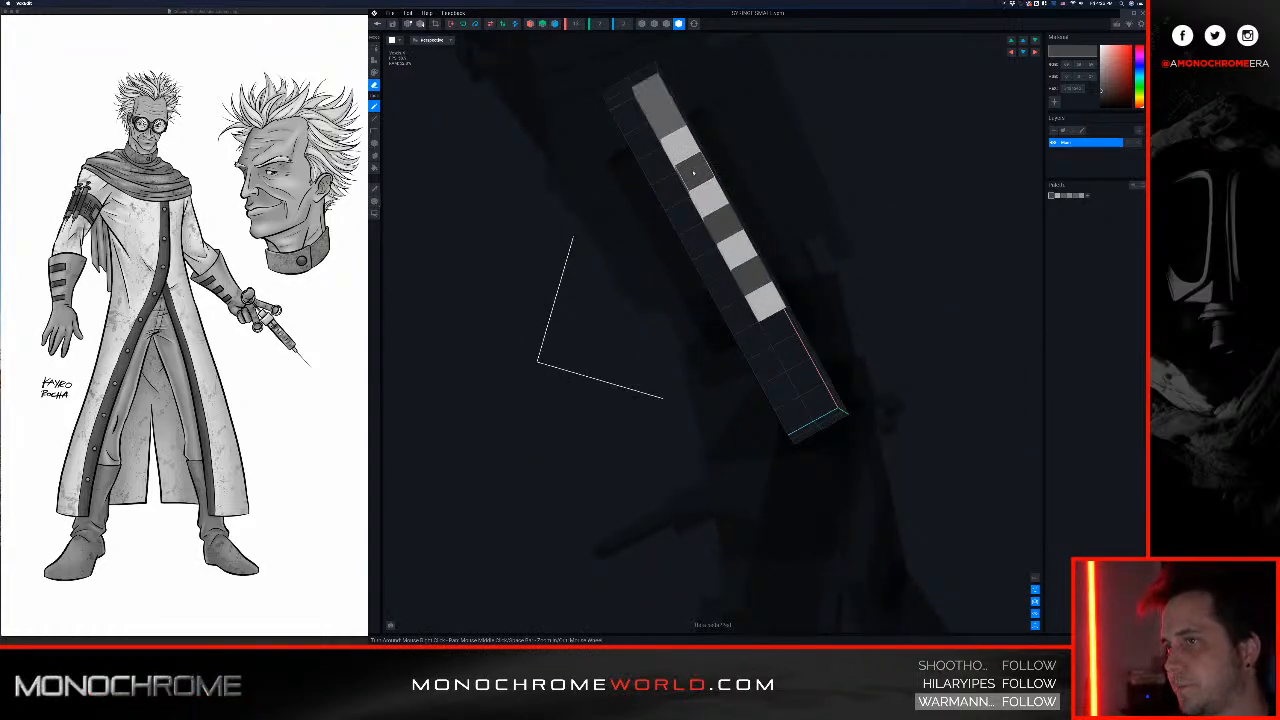
right_click_drag(704, 195, 737, 236)
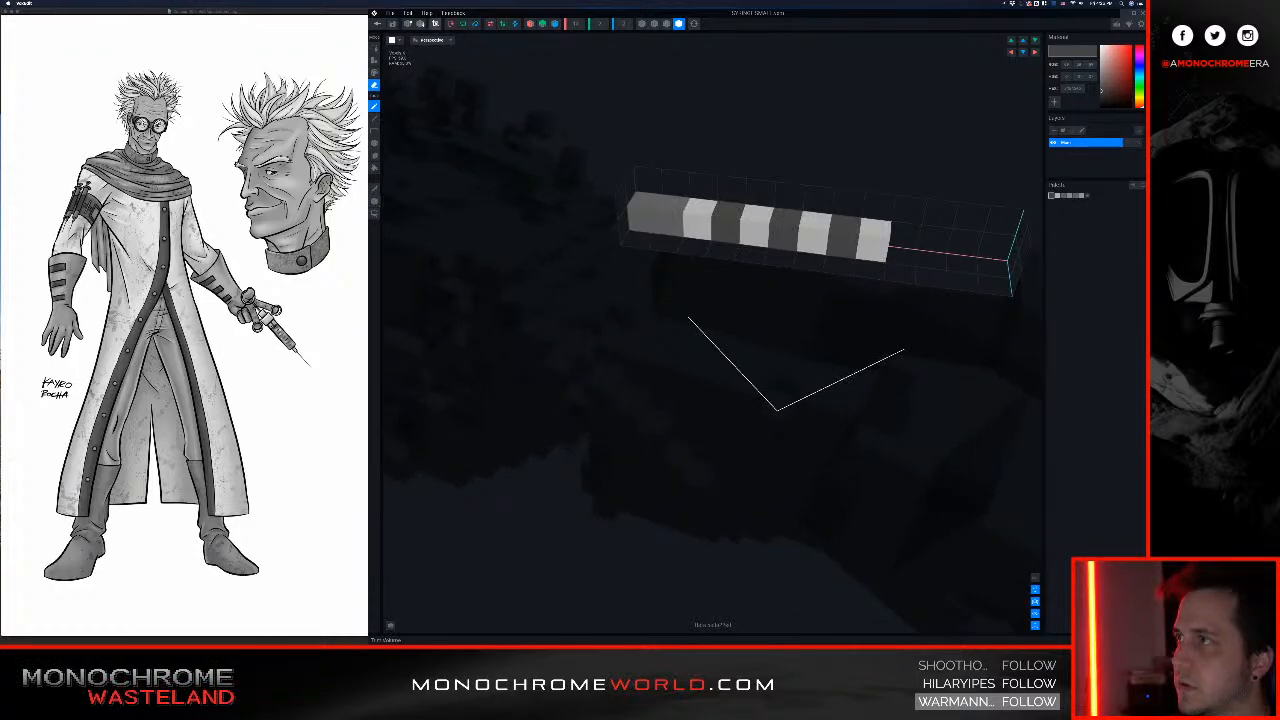
Step: Crop the small syringe's volume to its remaining voxels, then save the model and return to the avatar rig
left_click(435, 23)
scroll(704, 222, "down", 3)
middle_click_drag(762, 239, 728, 243)
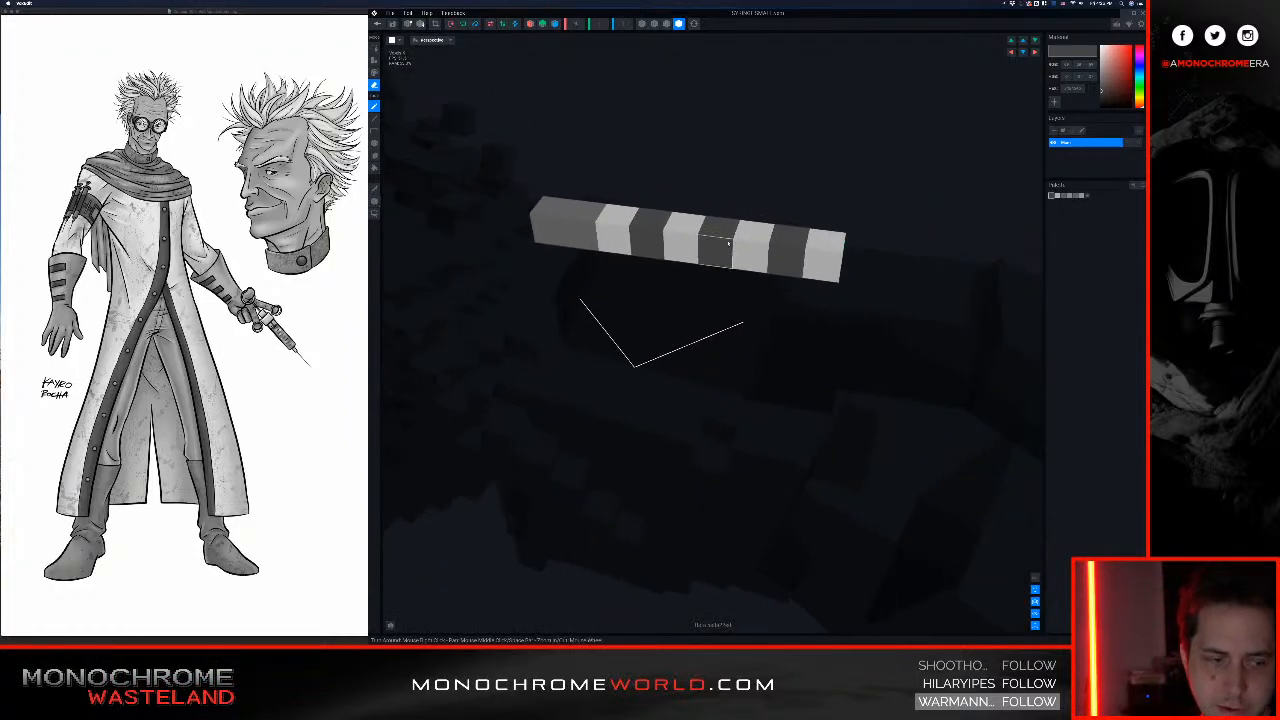
right_click_drag(713, 262, 717, 256)
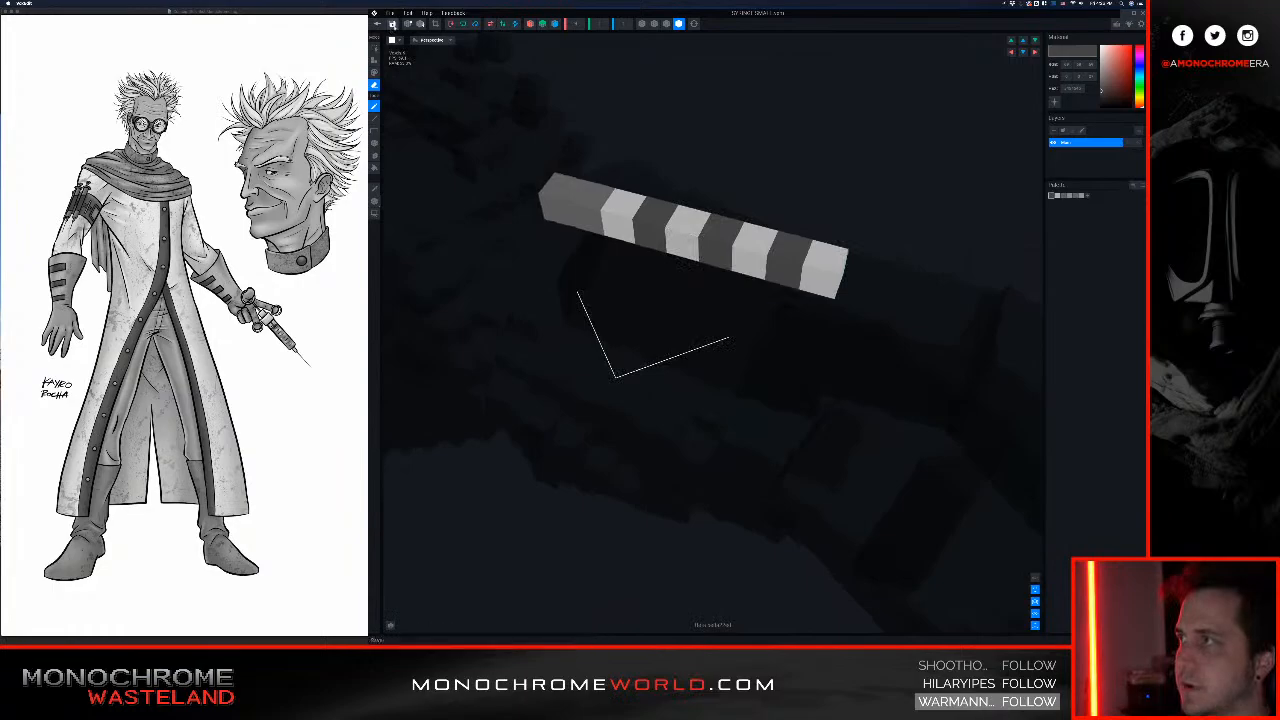
left_click(377, 23)
left_click(705, 193)
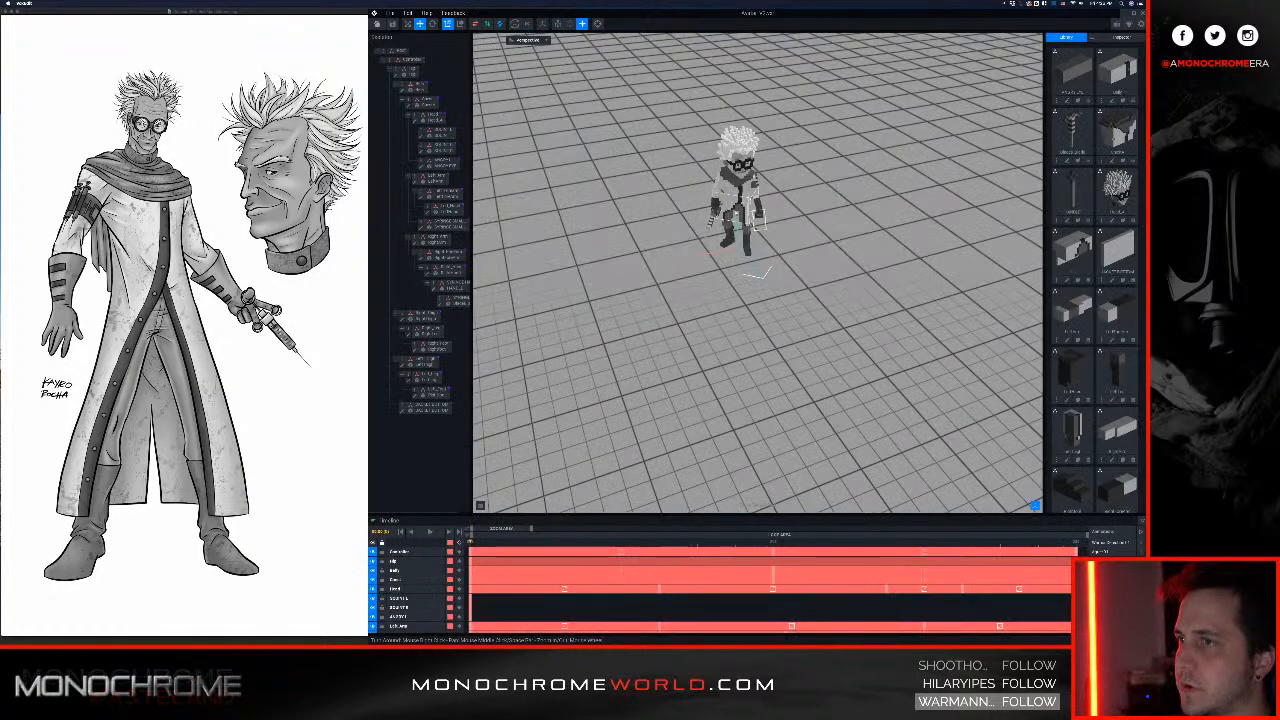
Step: Reopen the small syringe model and paint over its three dark stripes with the light grey sampled from the barrel
scroll(757, 275, "up", 5)
scroll(753, 179, "up", 3)
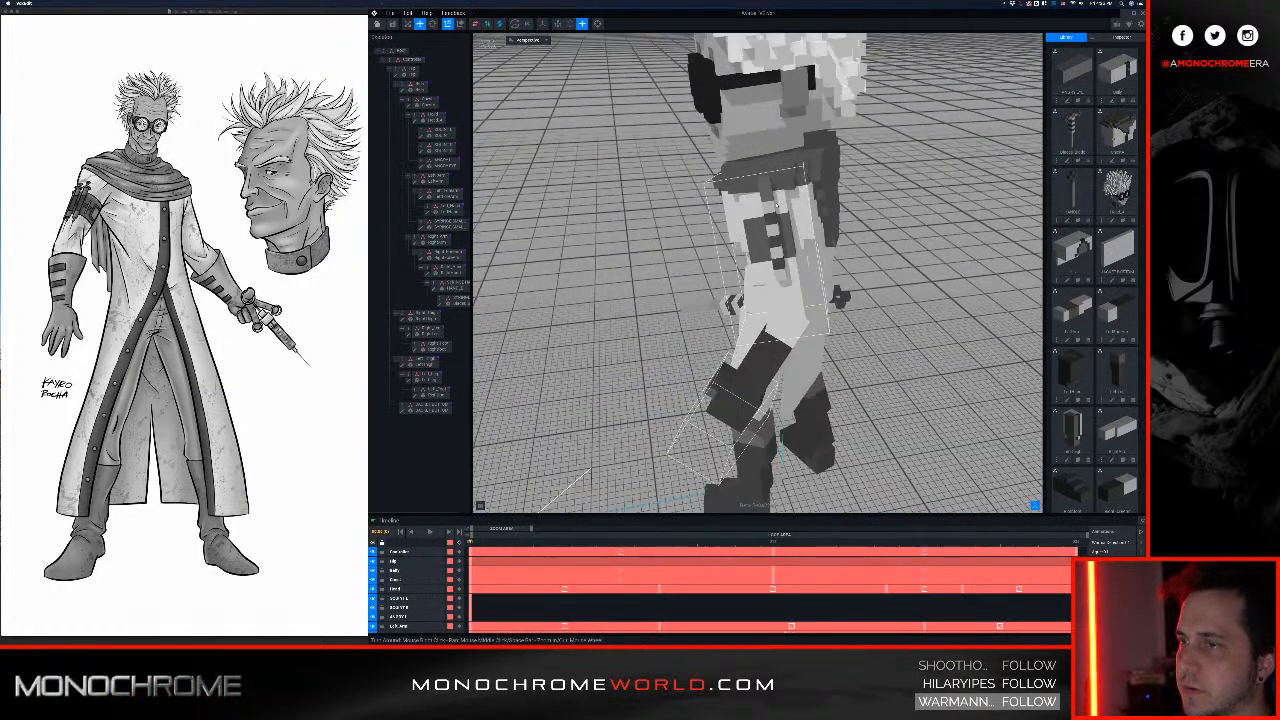
right_click_drag(753, 179, 792, 223)
scroll(812, 205, "up", 3)
left_click(800, 225)
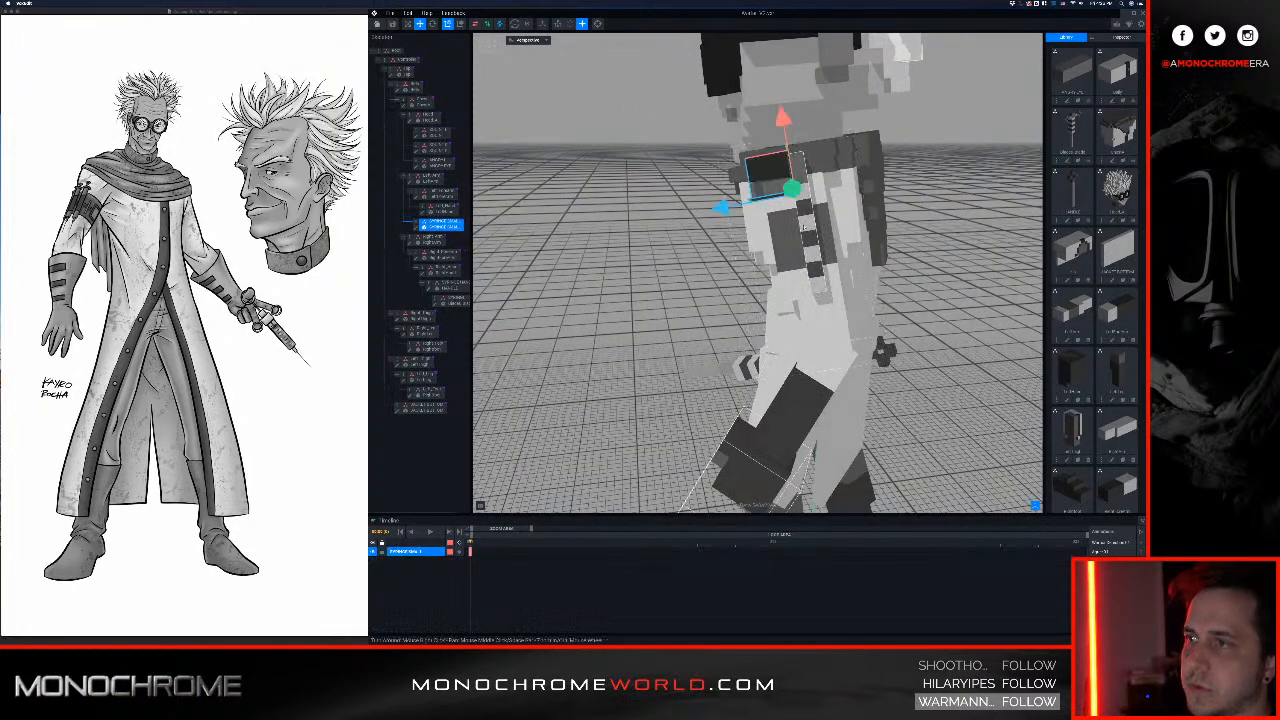
left_click(417, 227)
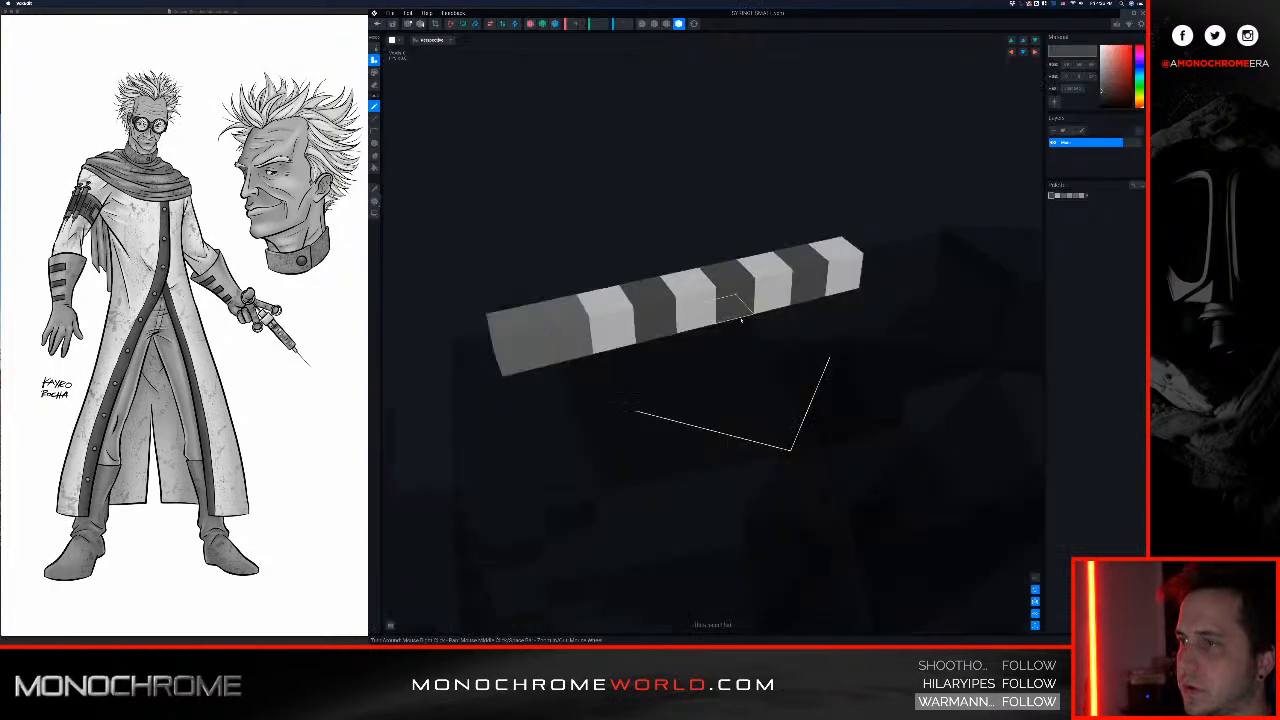
right_click_drag(738, 308, 756, 248)
right_click_drag(790, 193, 792, 196)
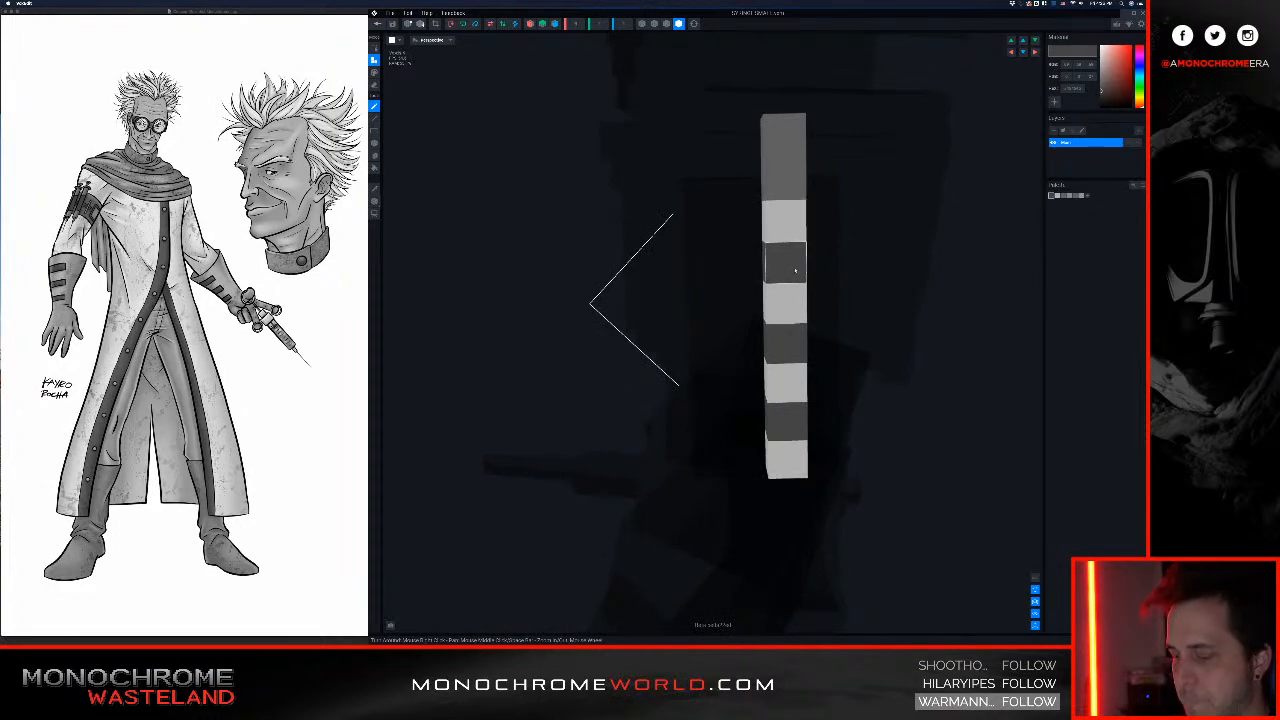
key("i")
left_click(792, 233)
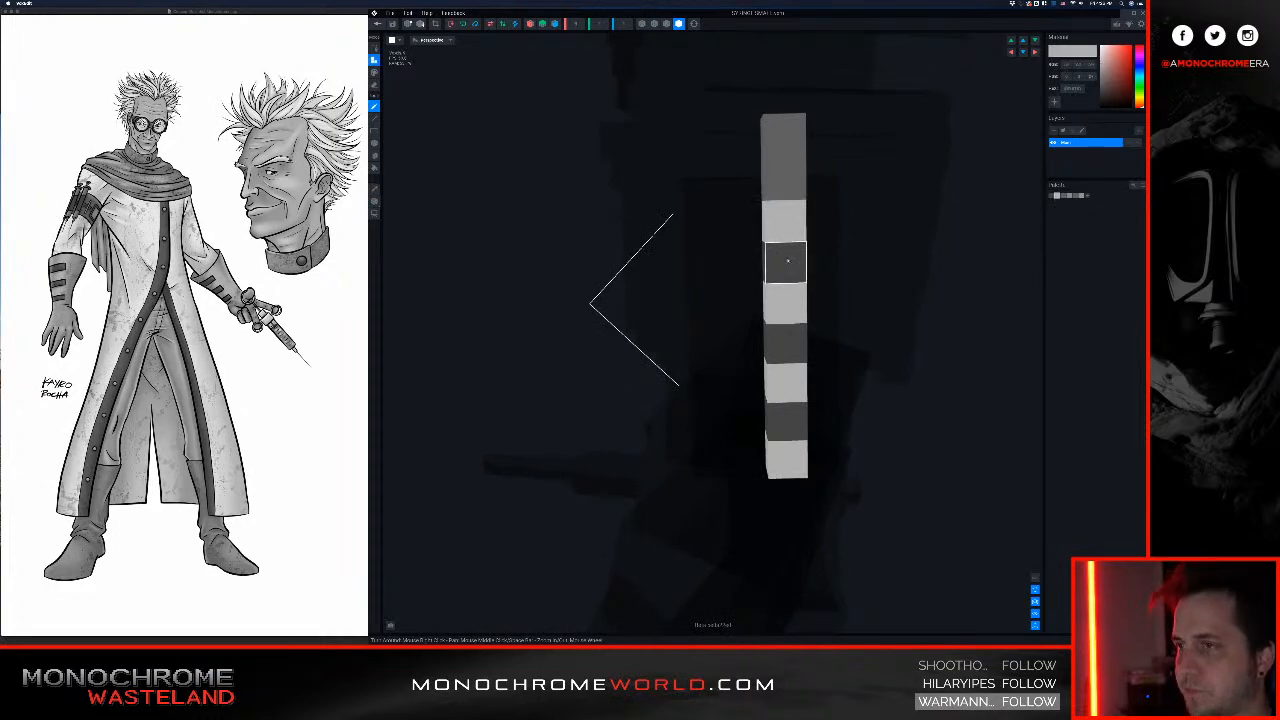
key("p")
left_click(789, 262)
left_click(789, 344)
left_click(788, 420)
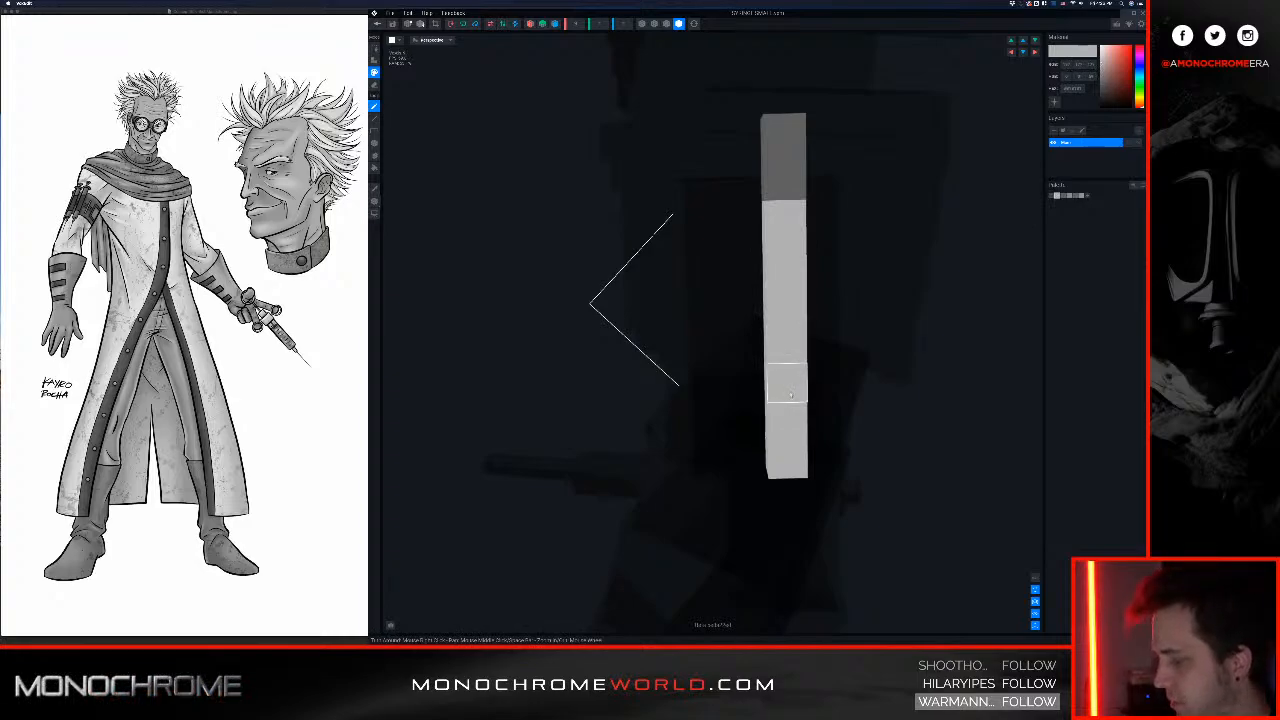
Step: Paint the small syringe's lower barrel in greys that darken towards its tip and recolour the two-voxel cap near-black
right_click_drag(791, 394, 787, 376)
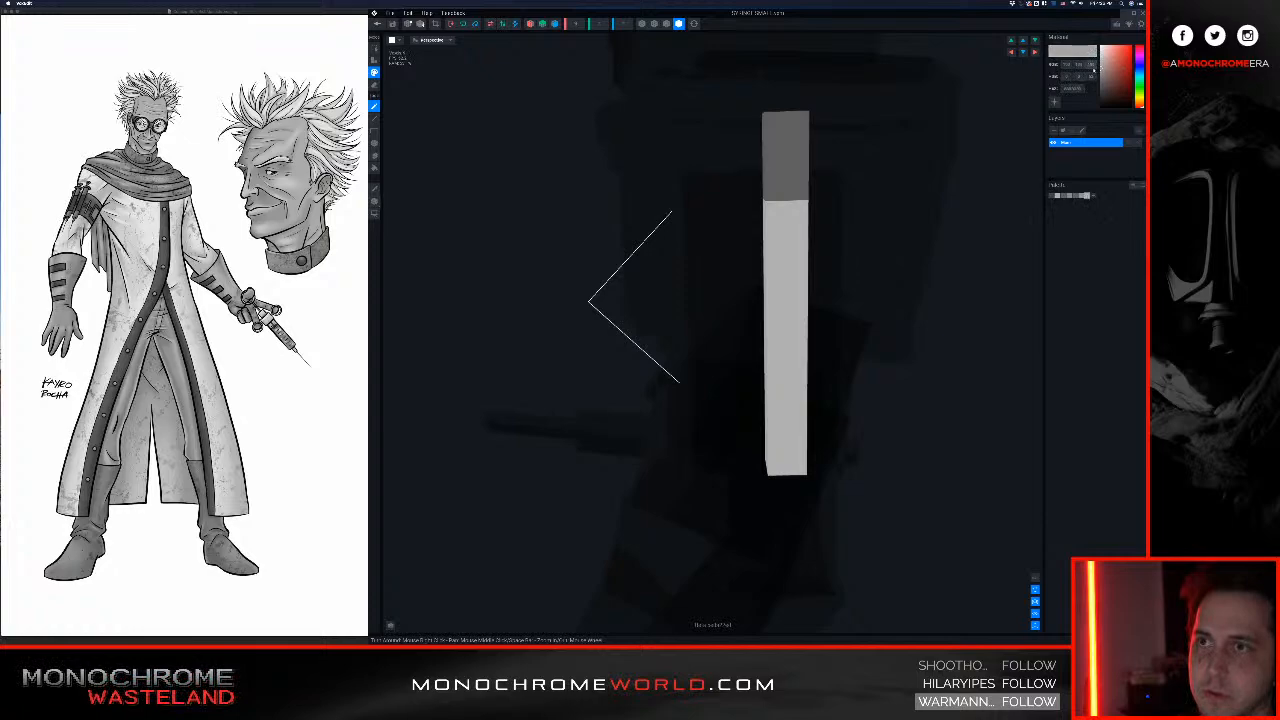
left_click_drag(789, 459, 787, 308)
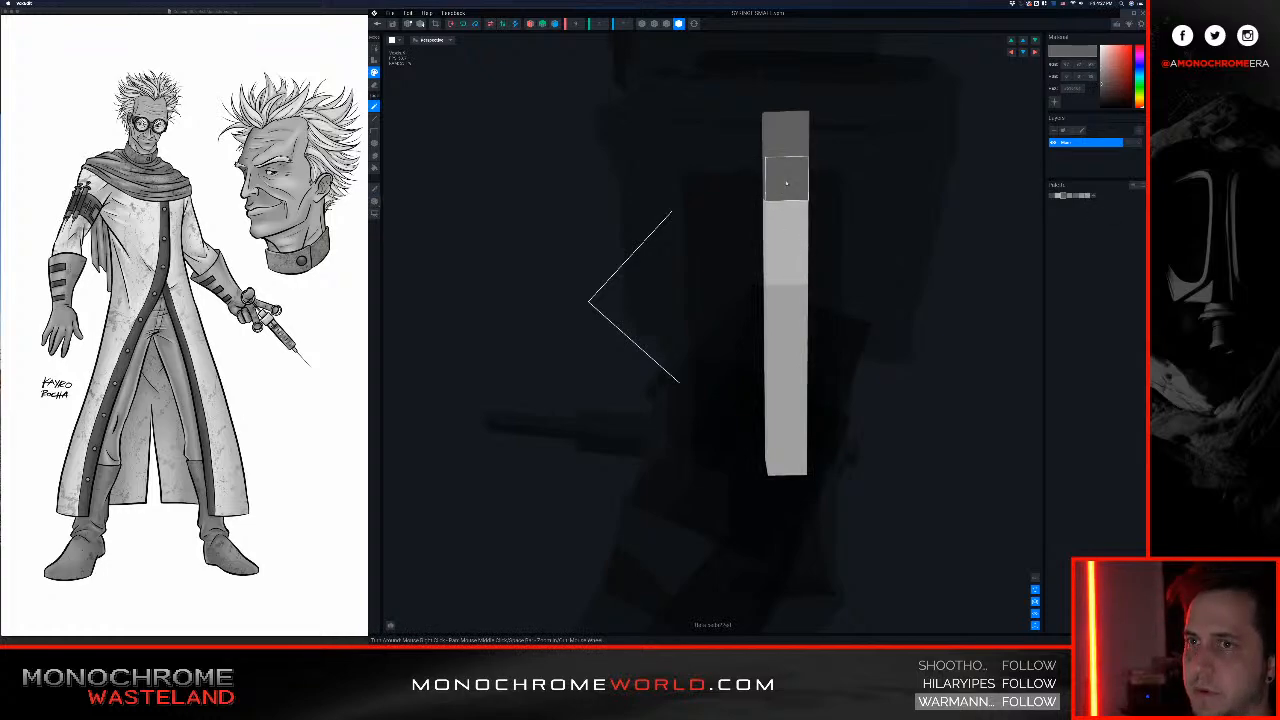
left_click_drag(1101, 87, 1083, 102)
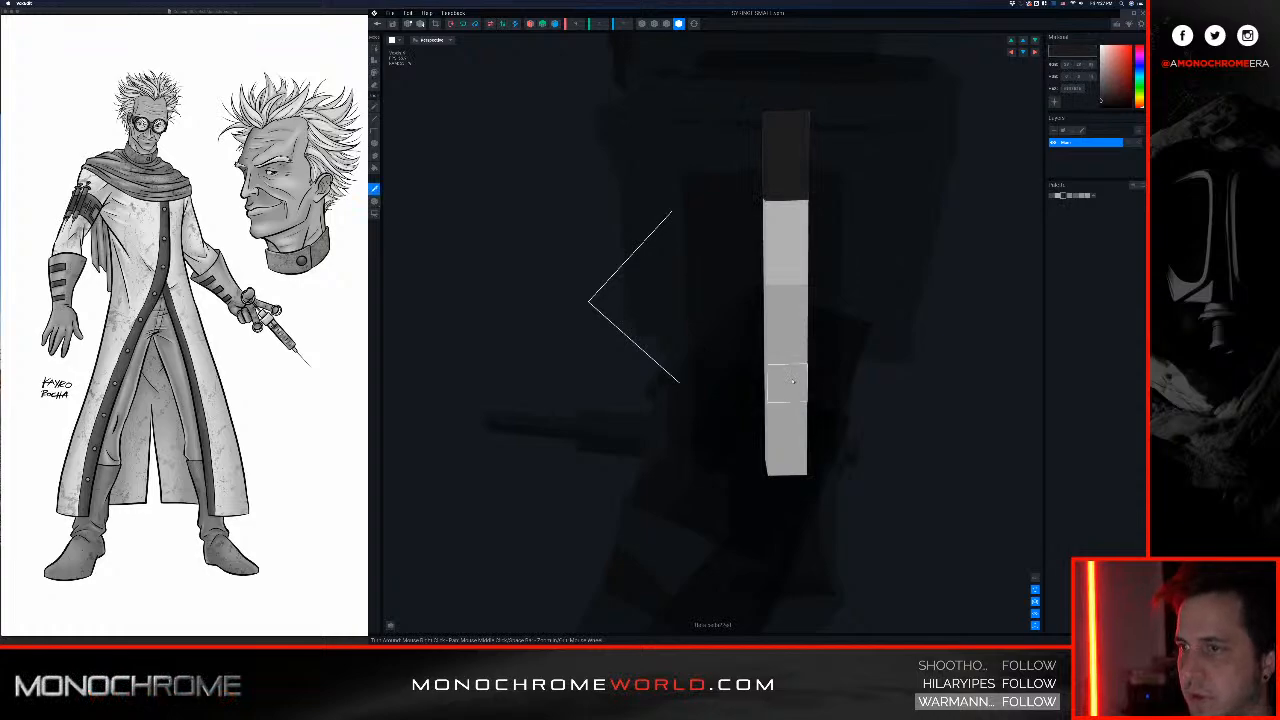
left_click(802, 381, "alt")
left_click_drag(1103, 74, 1097, 77)
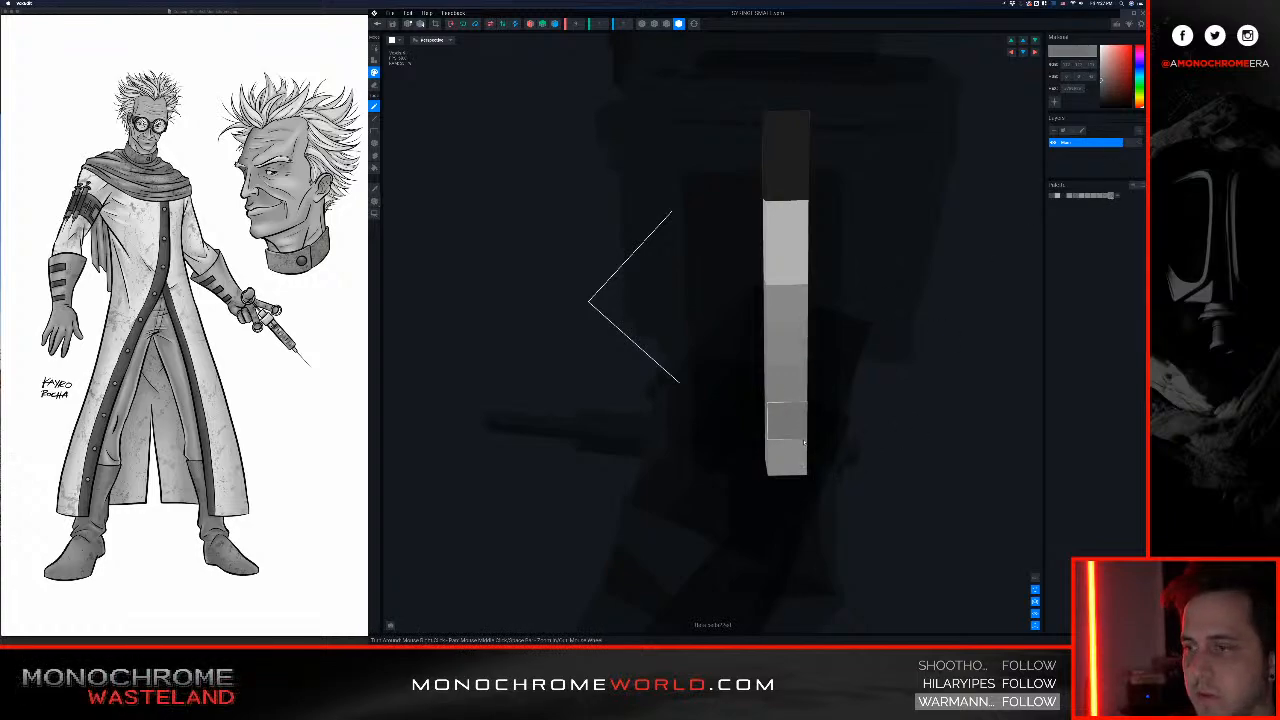
Step: Save the recoloured small syringe model and return to the avatar rig
right_click_drag(807, 412, 760, 323)
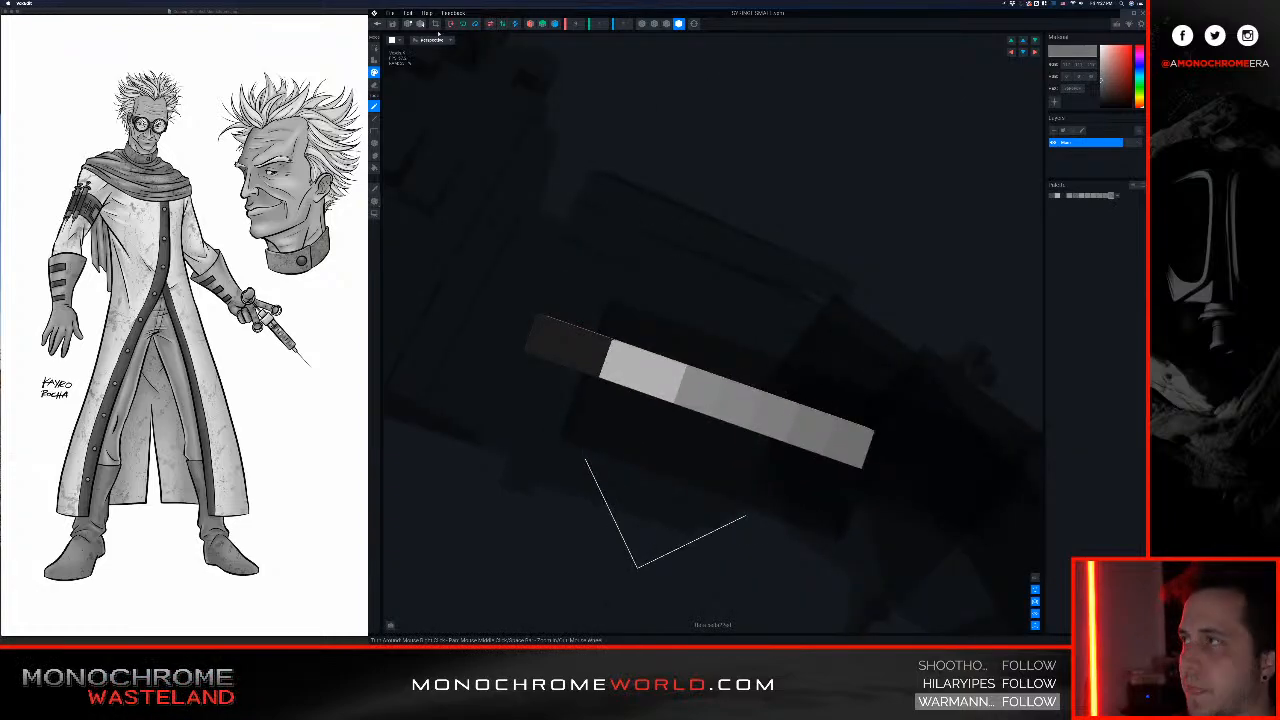
left_click(377, 23)
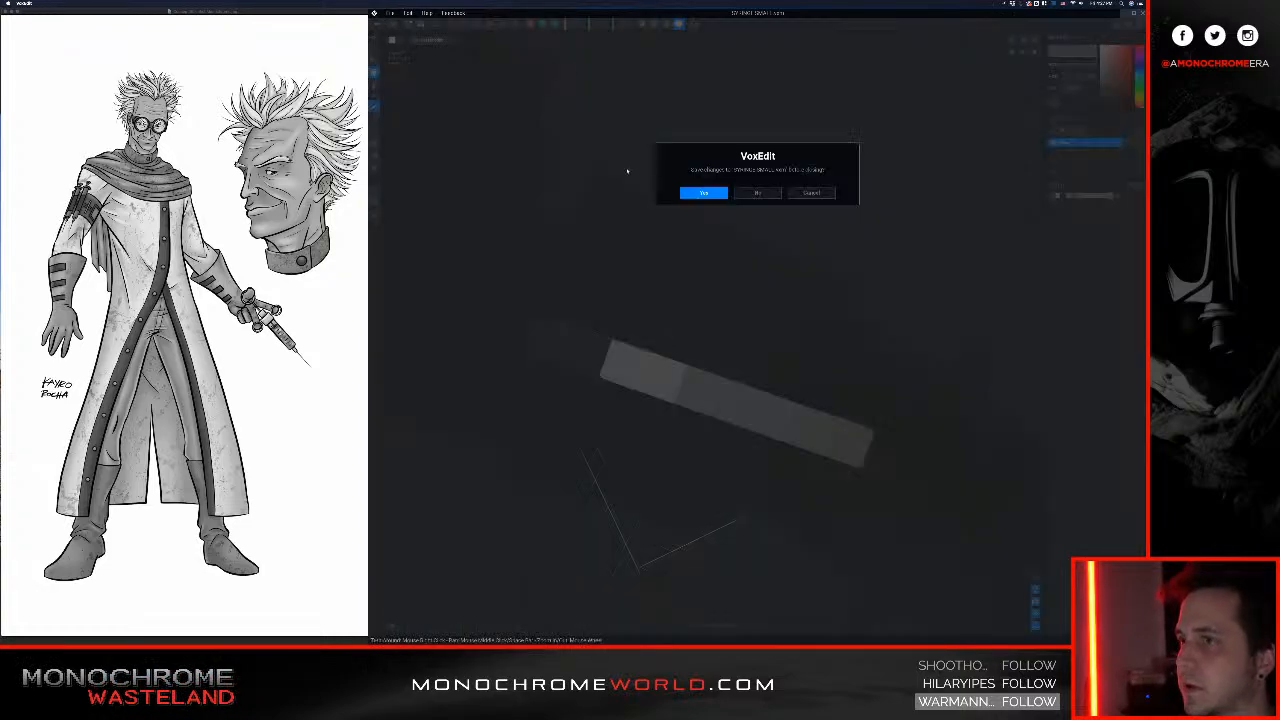
left_click(705, 193)
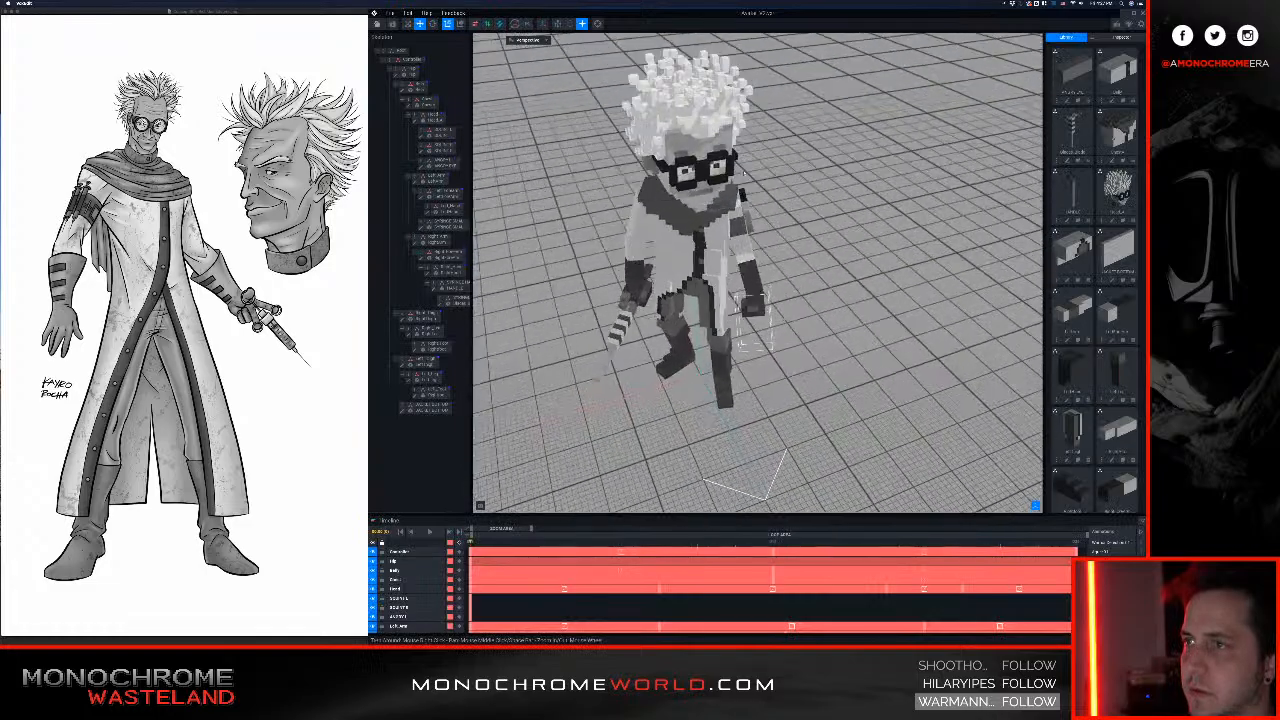
Step: Reopen the small syringe model from the left upper arm, shift its pivot slightly sideways away from the barrel, then save and return to the rig
right_click_drag(772, 222, 724, 196)
scroll(720, 199, "up", 5)
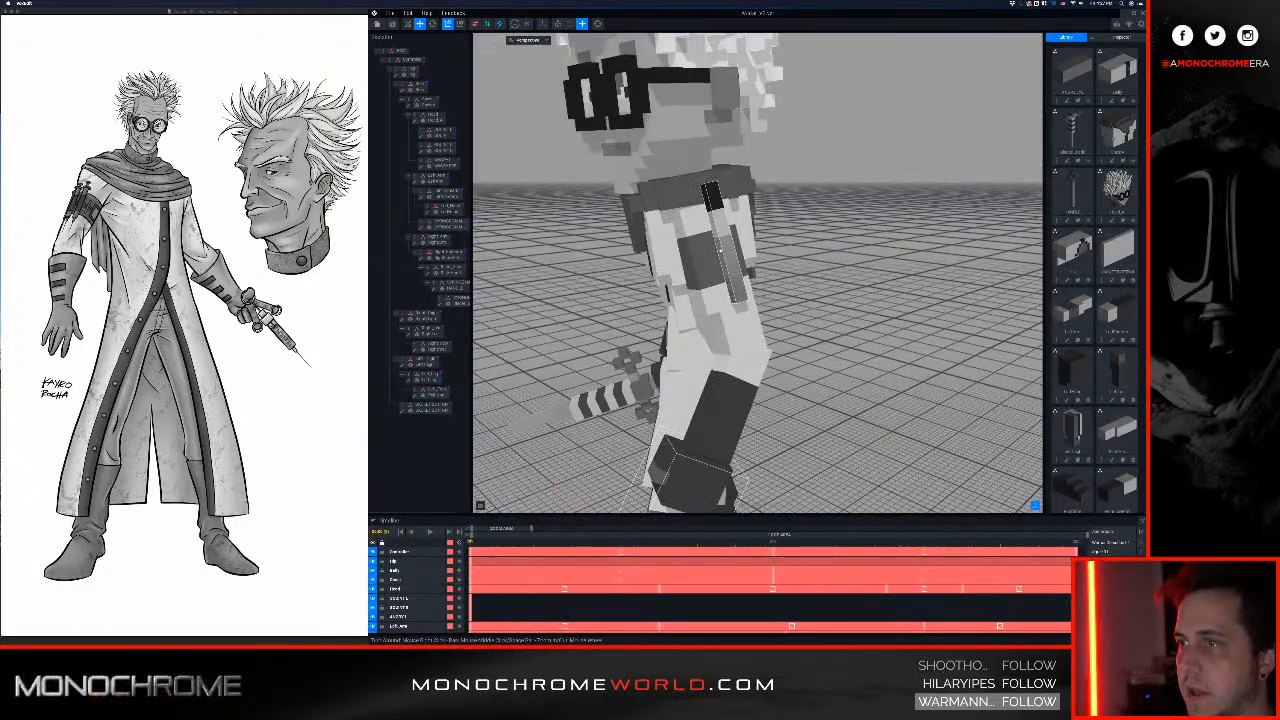
left_click(720, 250)
left_click(423, 227)
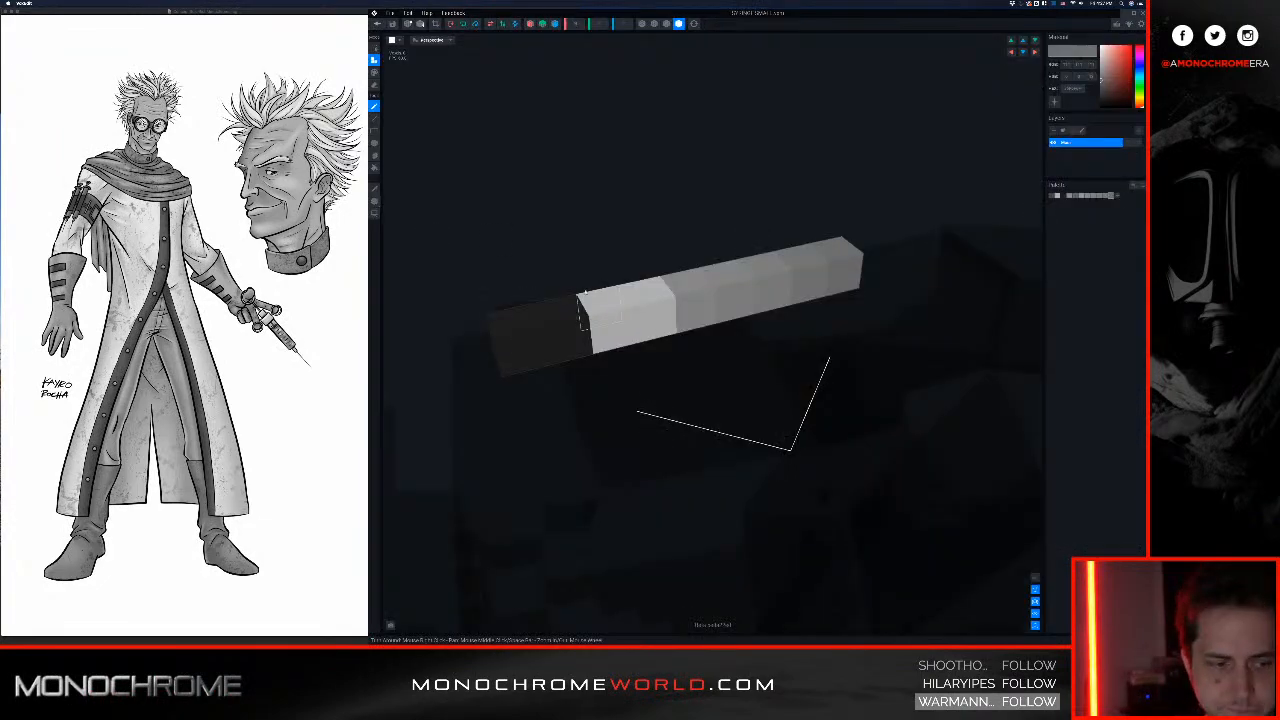
mouse_move(718, 270)
right_mouse_down()
mouse_move(740, 277)
mouse_move(722, 283)
right_mouse_up()
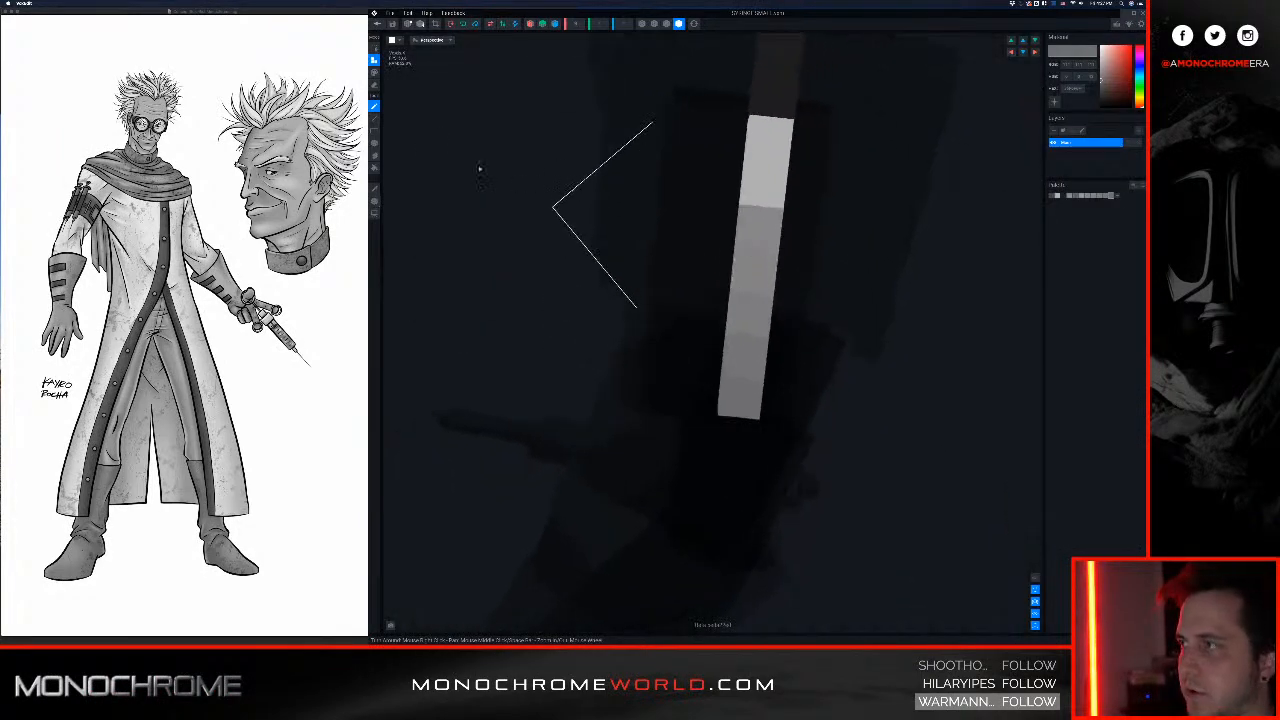
left_click(374, 201)
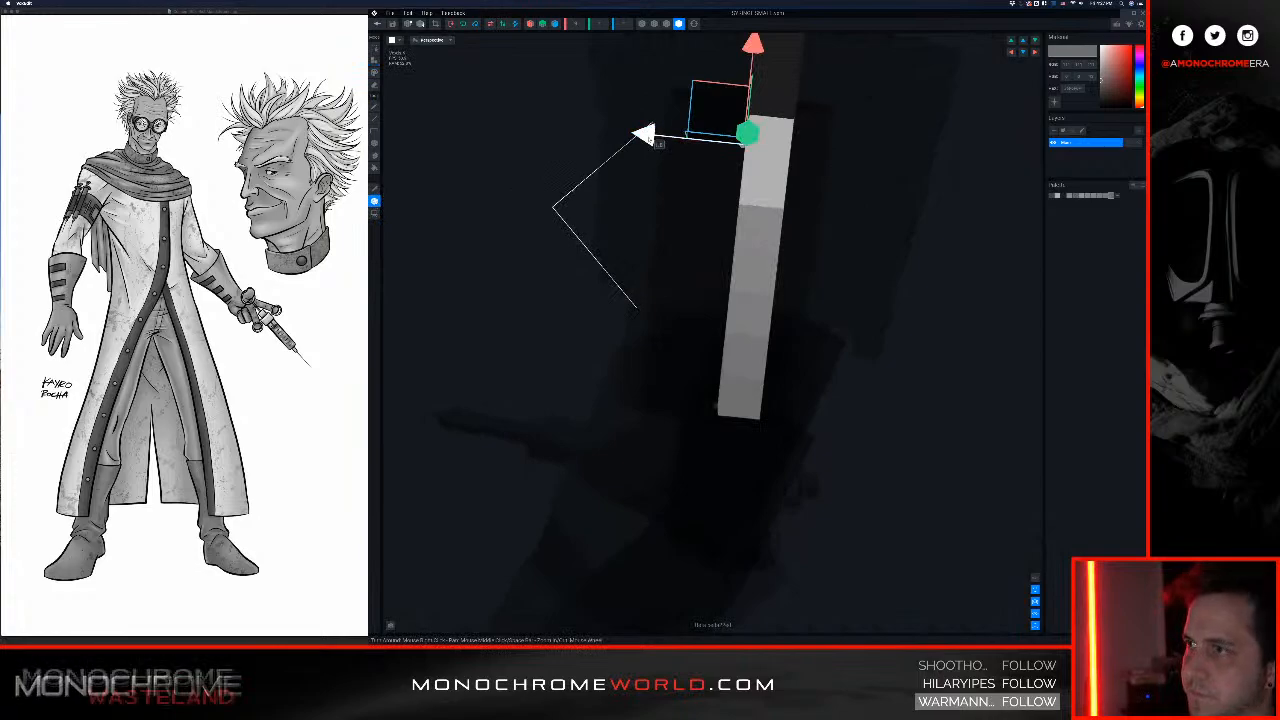
left_click_drag(662, 143, 640, 142)
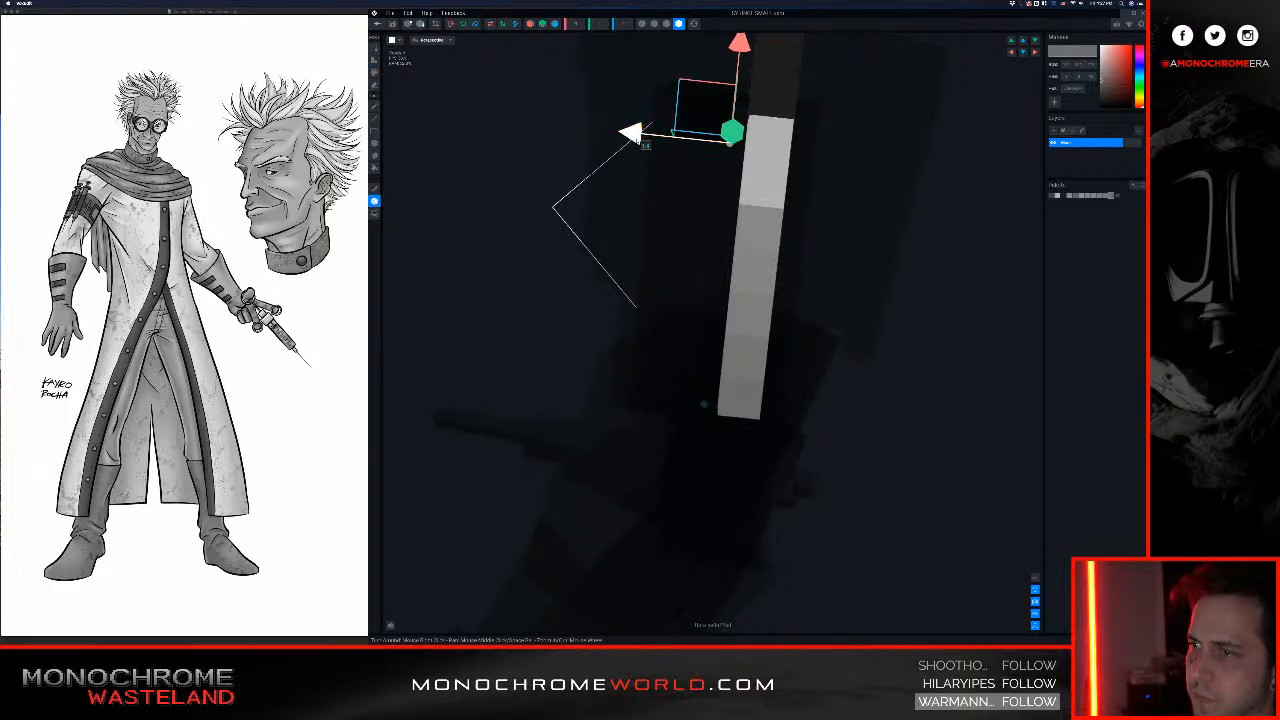
left_click(377, 24)
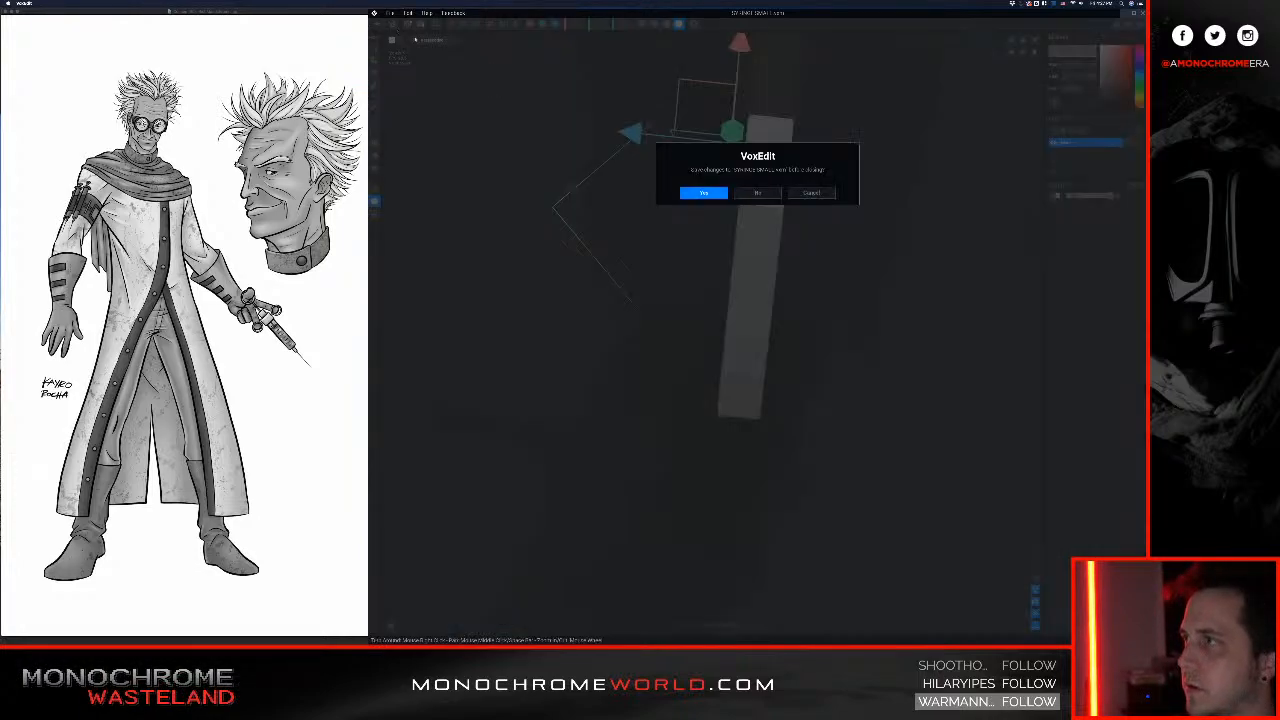
left_click(705, 192)
Step: Shorten the small syringe's dark cap by one voxel and crop the volume to fit, then save and return to the rig
right_click_drag(795, 275, 758, 168)
scroll(762, 195, "up", 10)
left_click(760, 155)
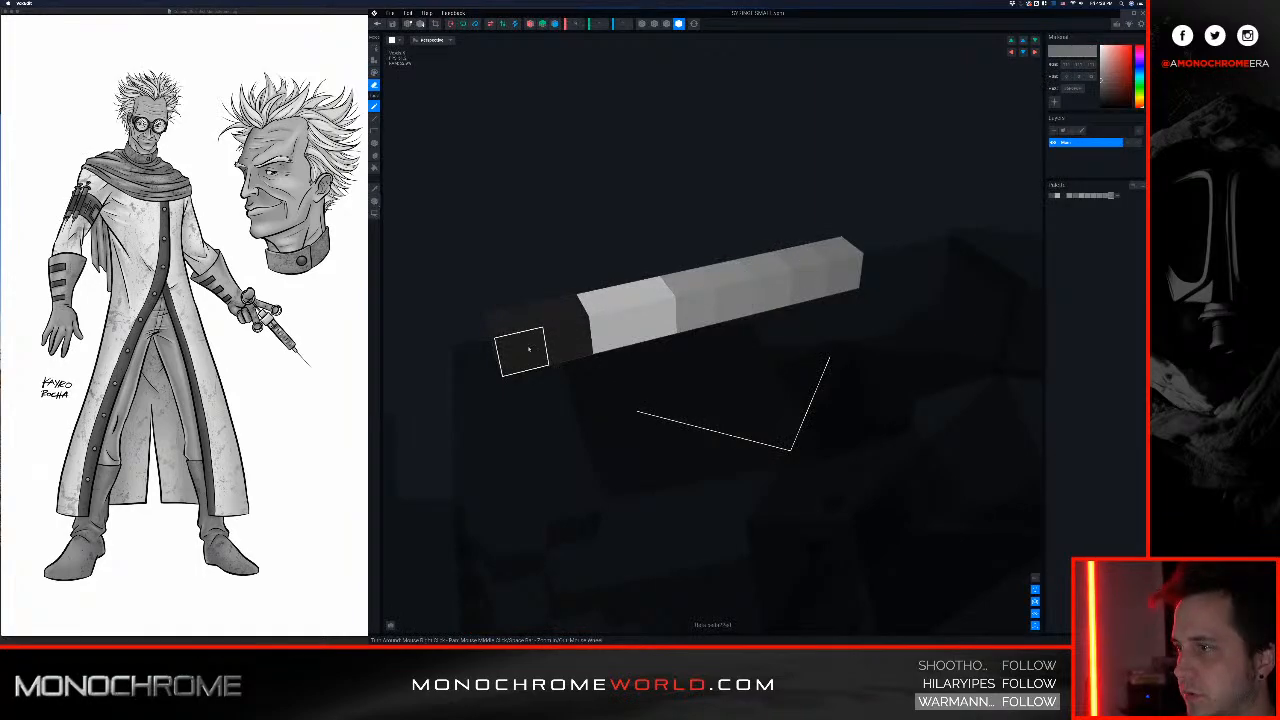
right_click_drag(529, 348, 567, 181)
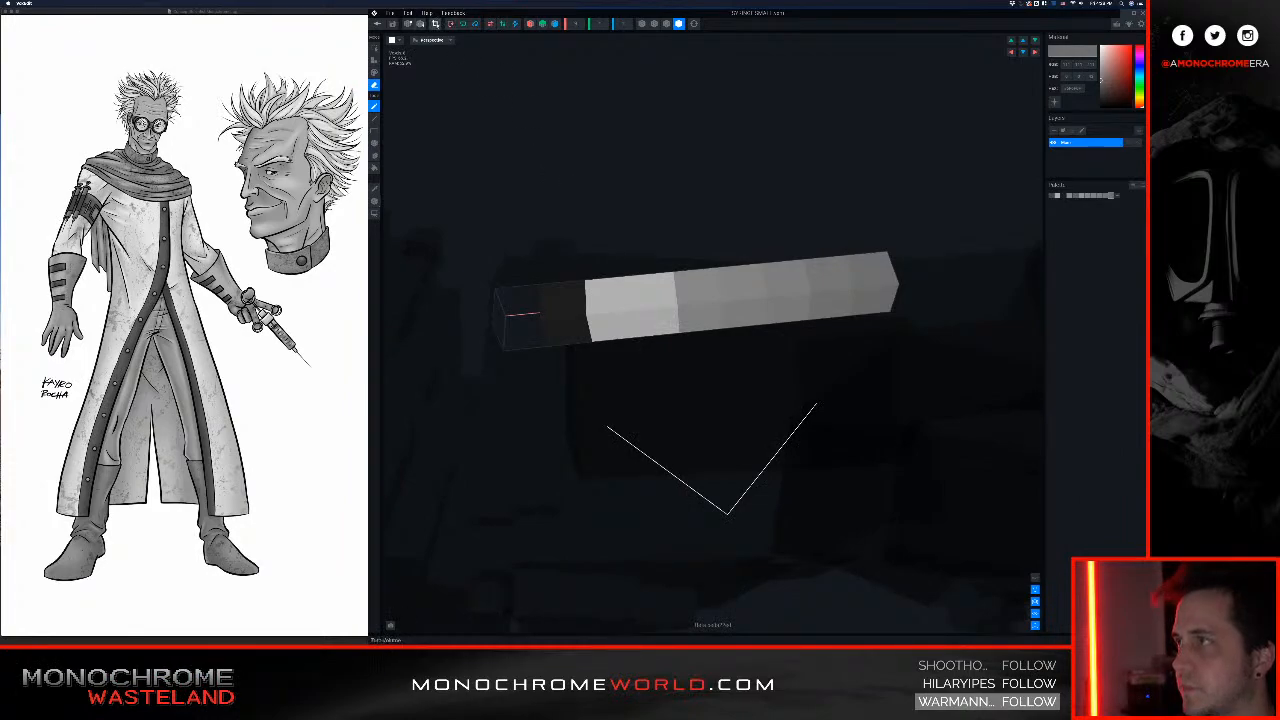
right_click_drag(700, 310, 686, 315)
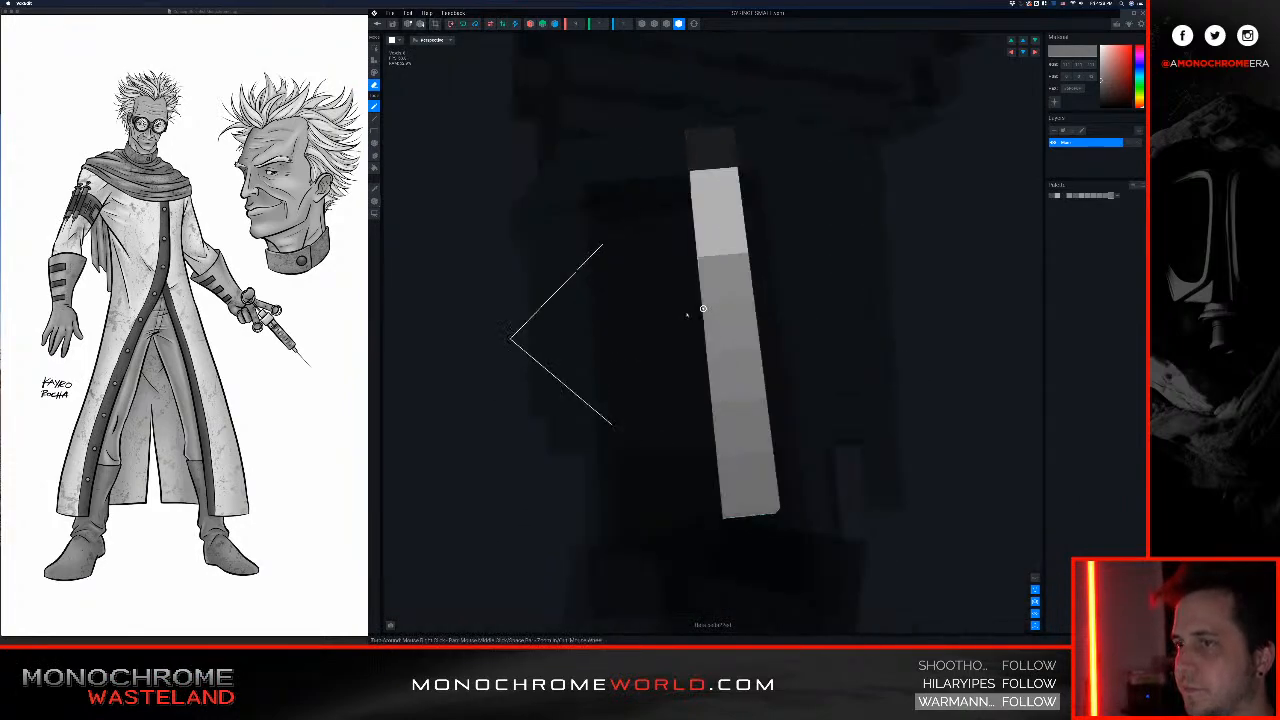
left_click(378, 24)
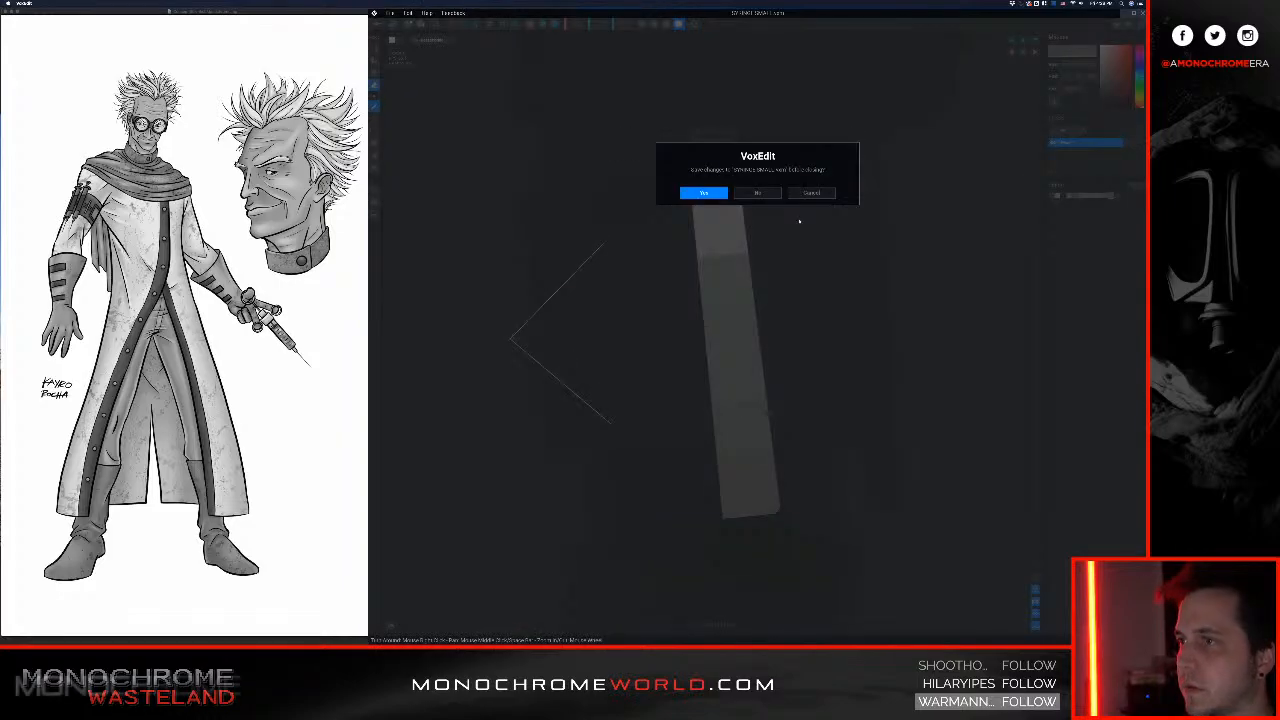
left_click(704, 193)
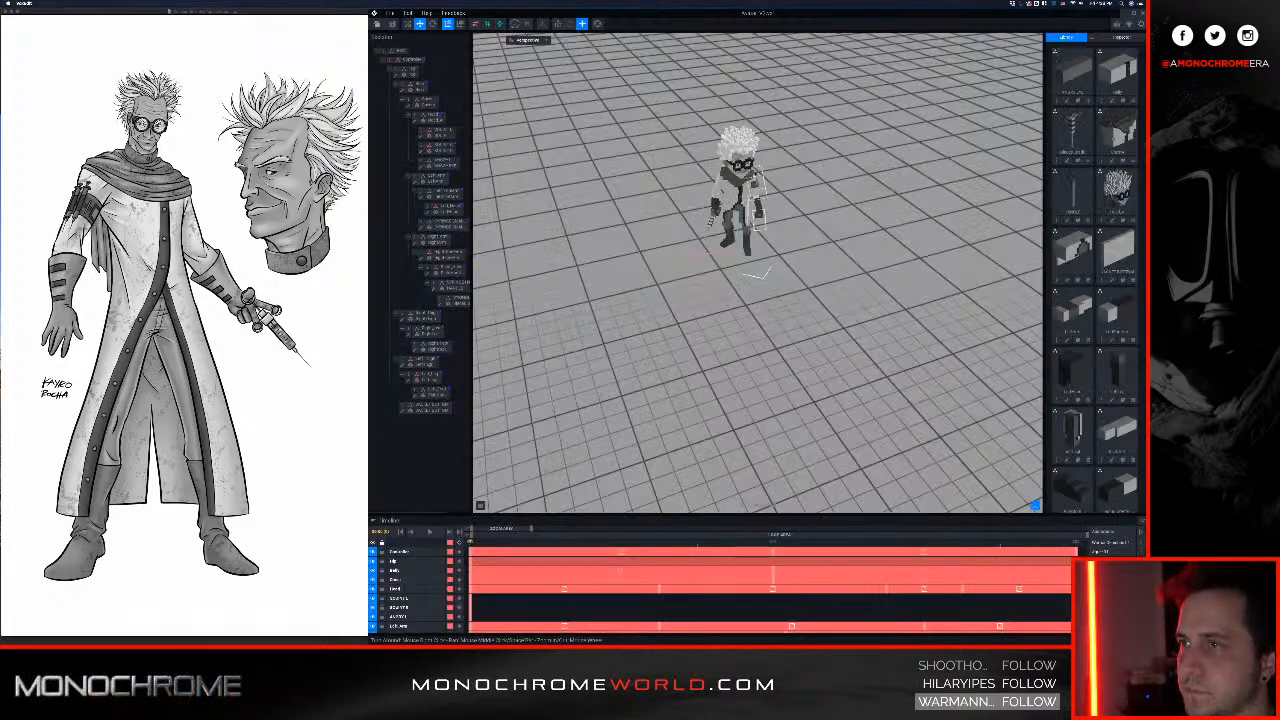
Step: Select the small syringe on the left upper arm and clone its model in the asset library
scroll(714, 263, "up", 5)
right_click_drag(826, 250, 800, 210)
scroll(813, 215, "up", 4)
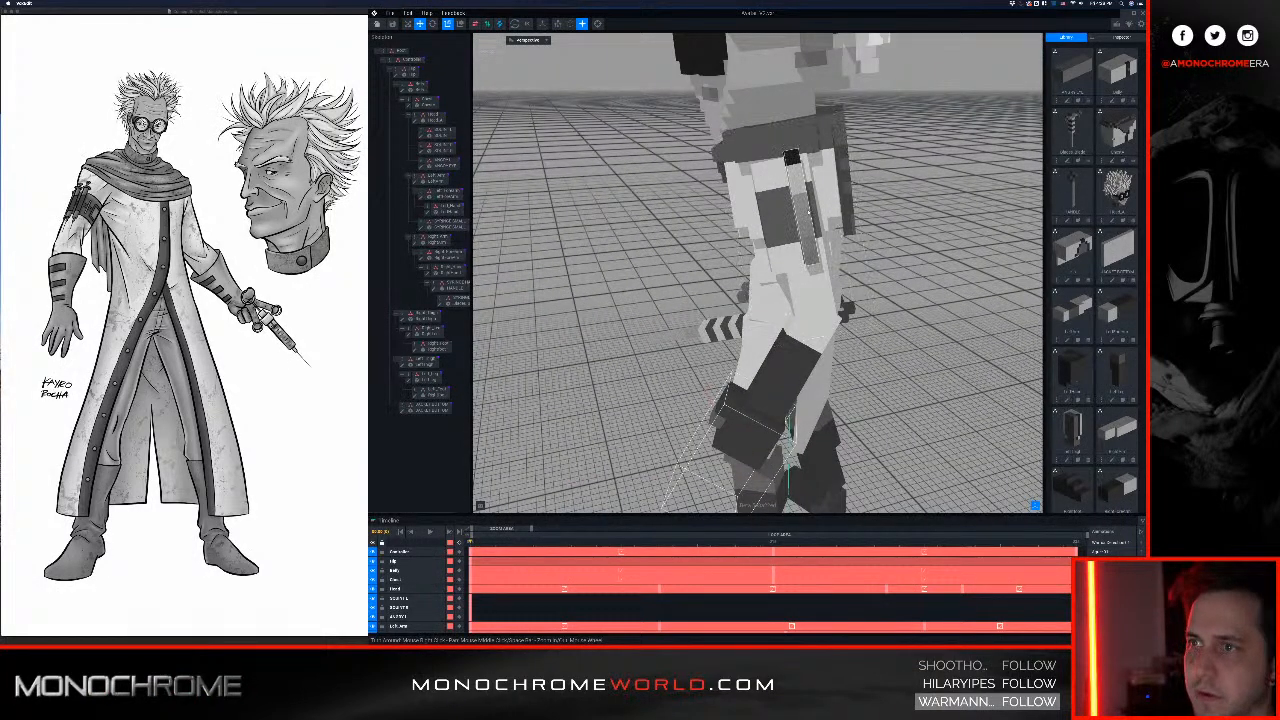
left_click(805, 205)
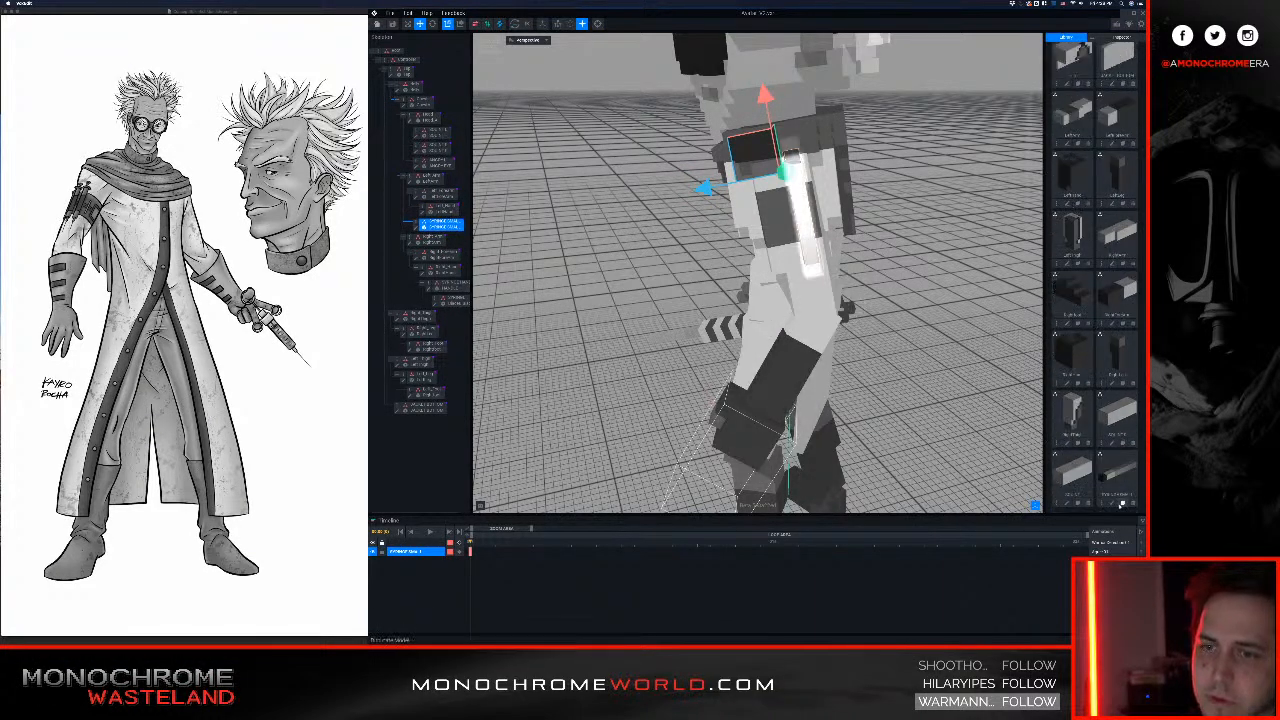
left_click(1122, 503)
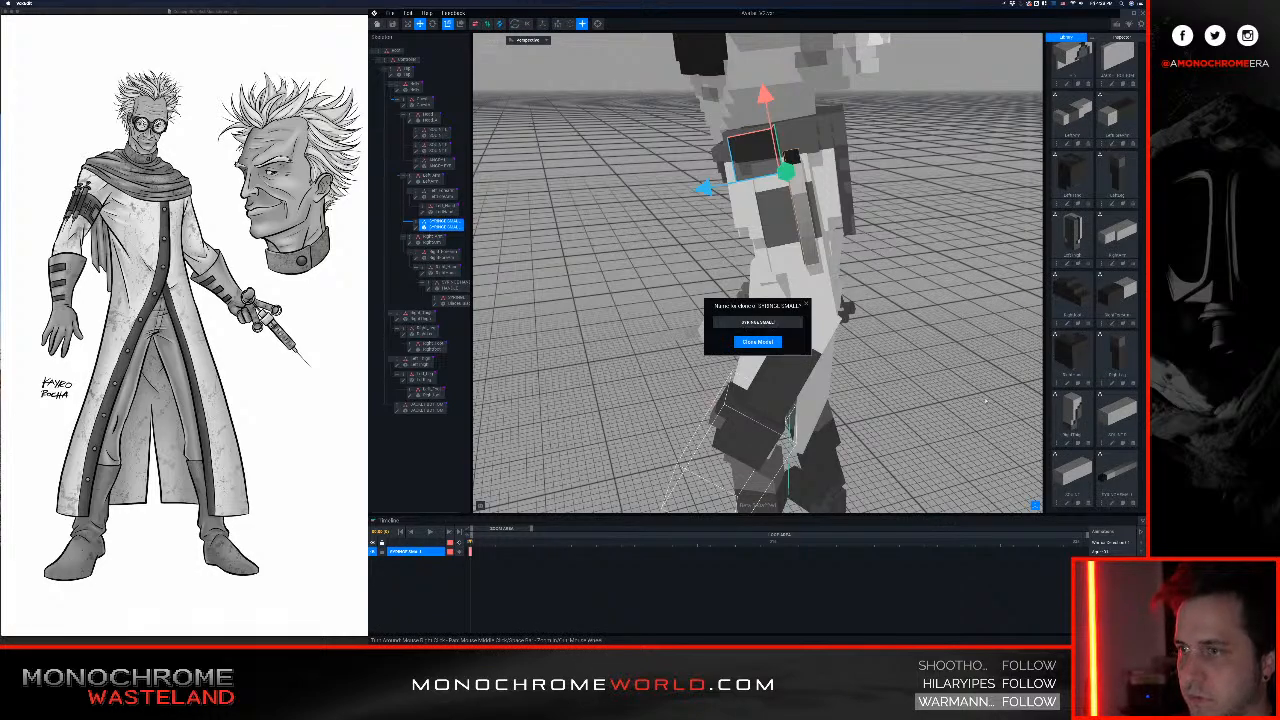
key("Return")
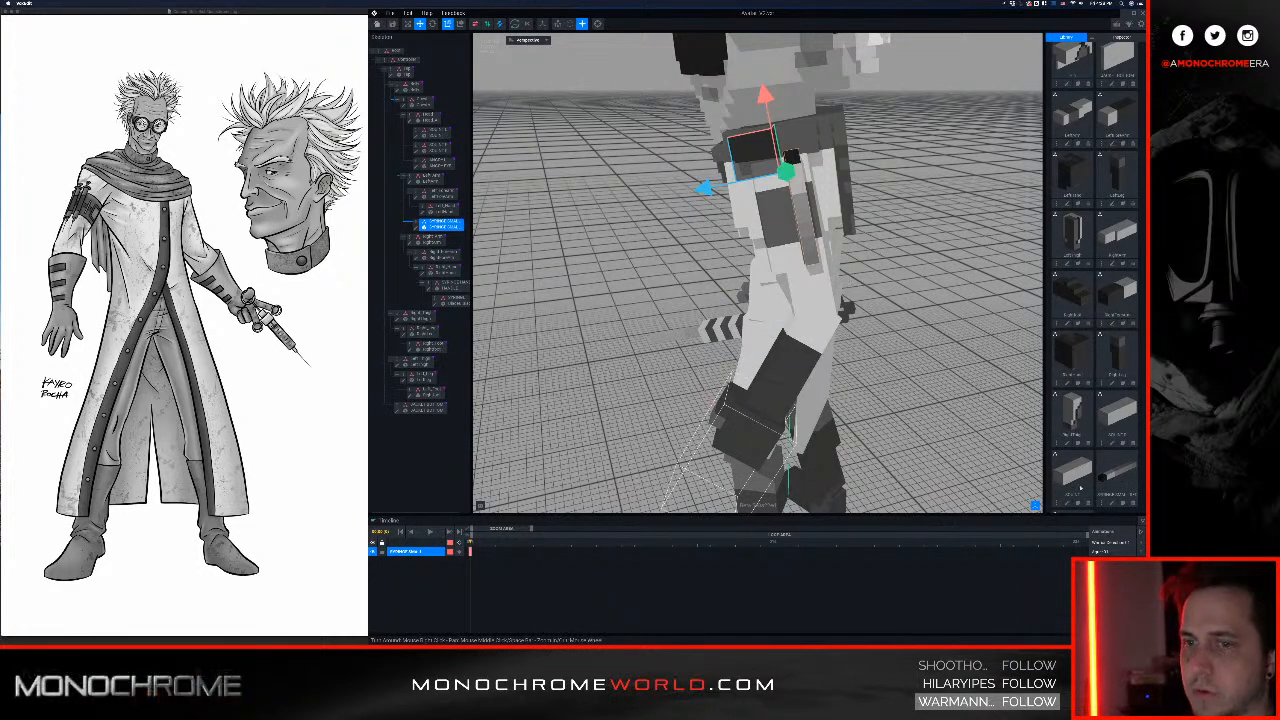
scroll(1113, 444, "down", 2)
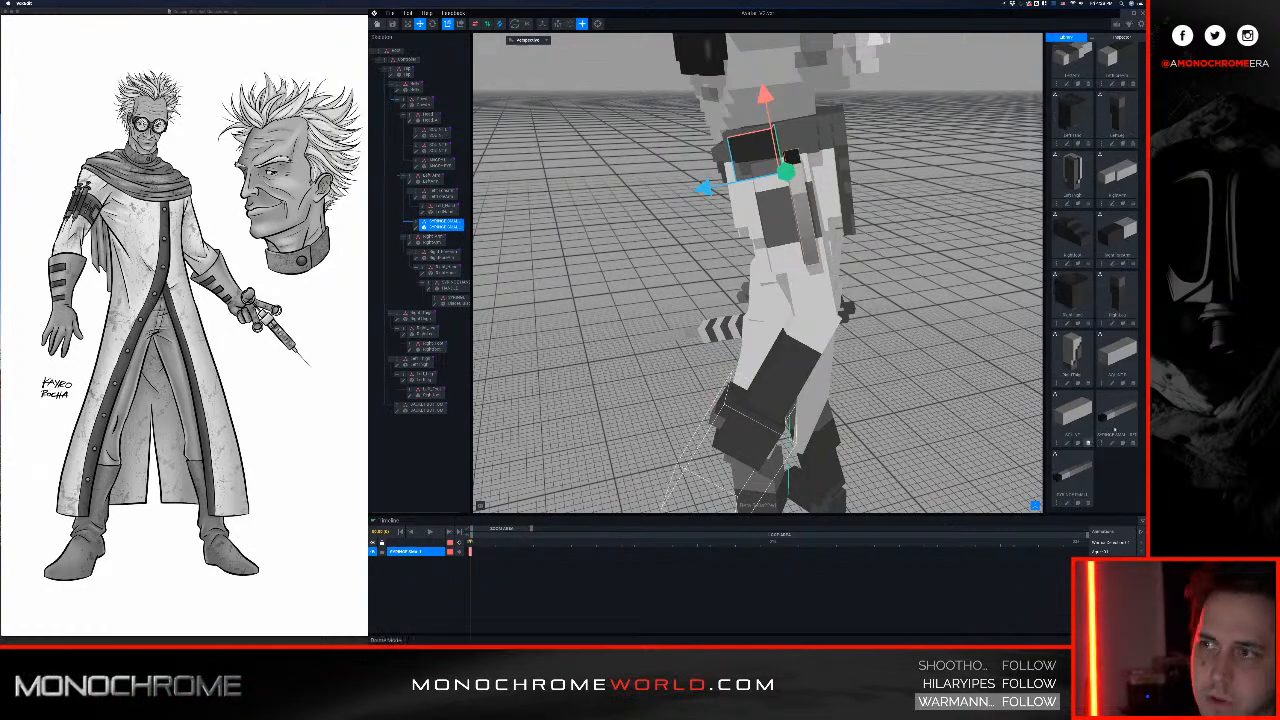
Step: Open the cloned syringe model and repaint its five lower grey voxels in reds that darken towards the tip
left_click(1113, 444)
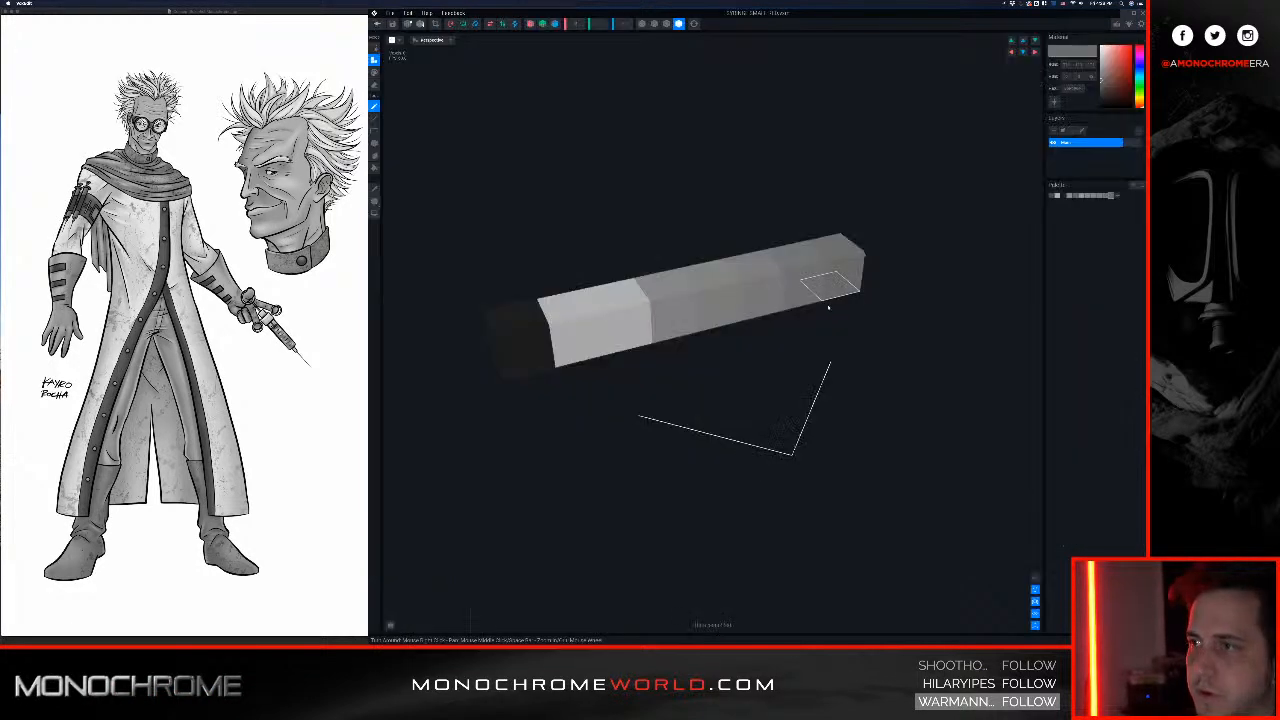
right_click_drag(829, 290, 778, 345)
middle_click_drag(848, 362, 677, 497)
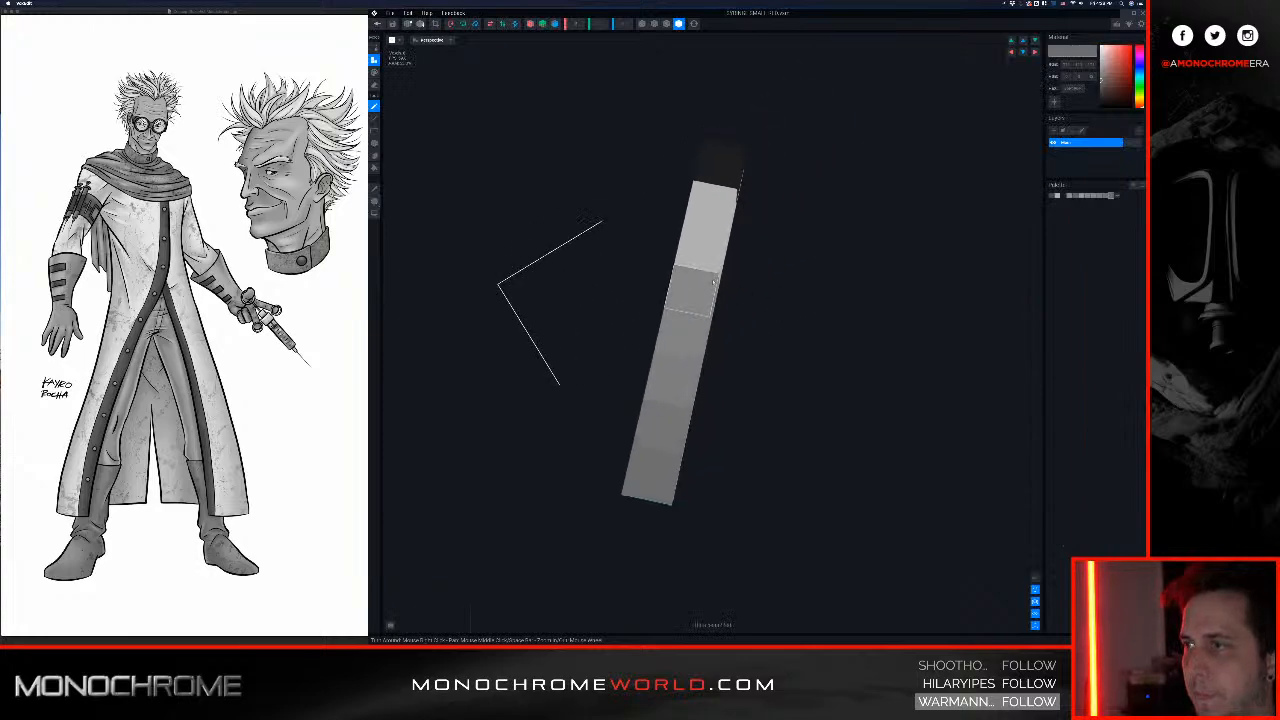
mouse_move(688, 284)
right_mouse_down()
mouse_move(717, 284)
mouse_move(690, 289)
right_mouse_up()
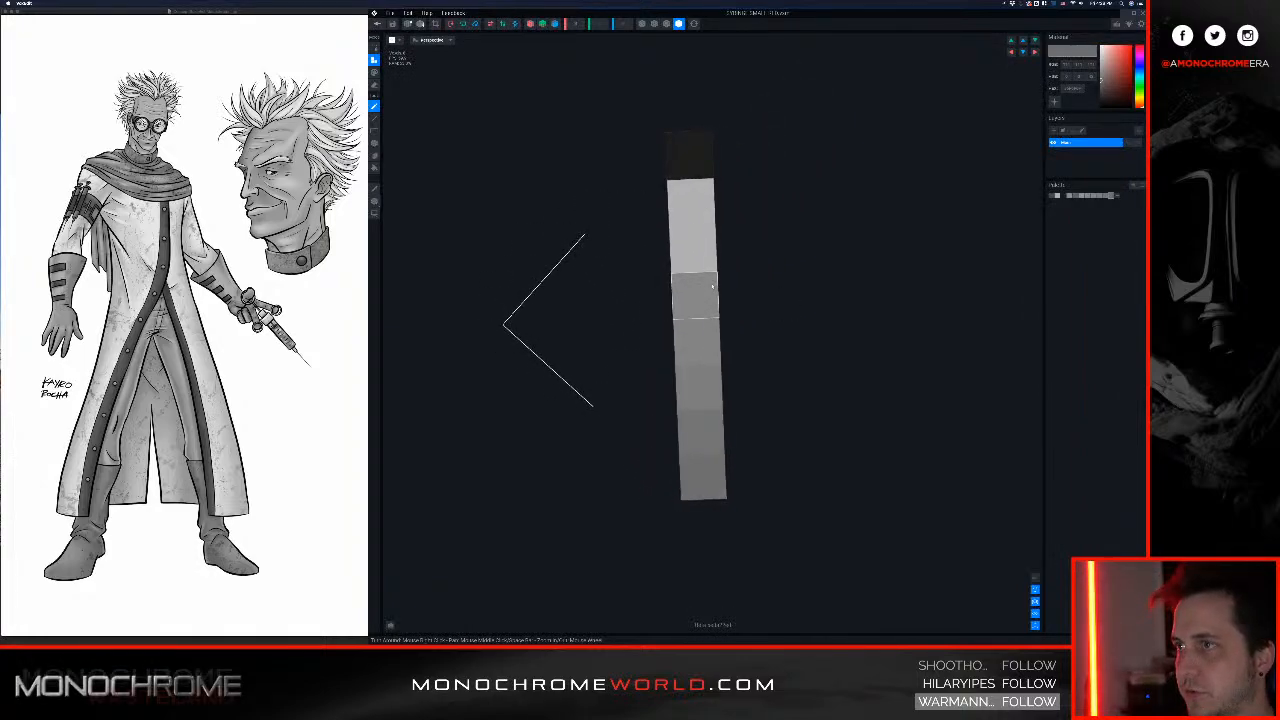
middle_click_drag(688, 289, 723, 283)
right_click_drag(723, 283, 738, 283)
middle_click_drag(730, 286, 716, 280)
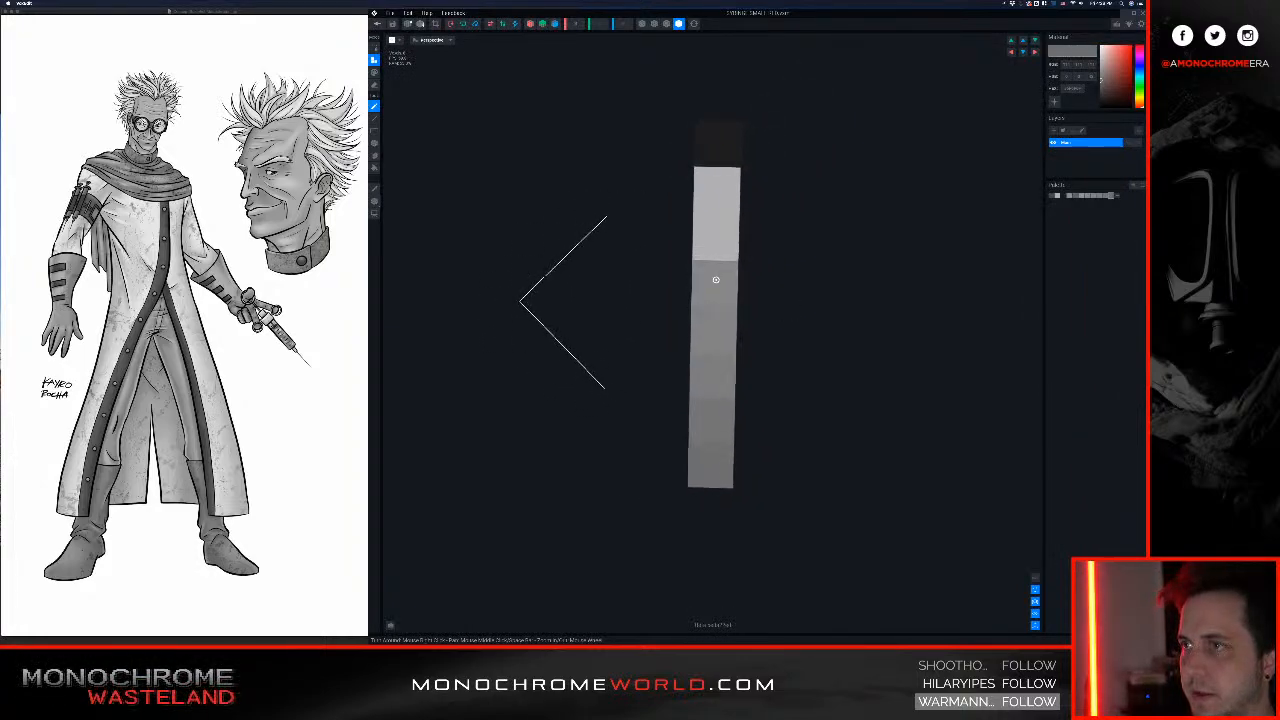
right_click_drag(715, 280, 708, 280)
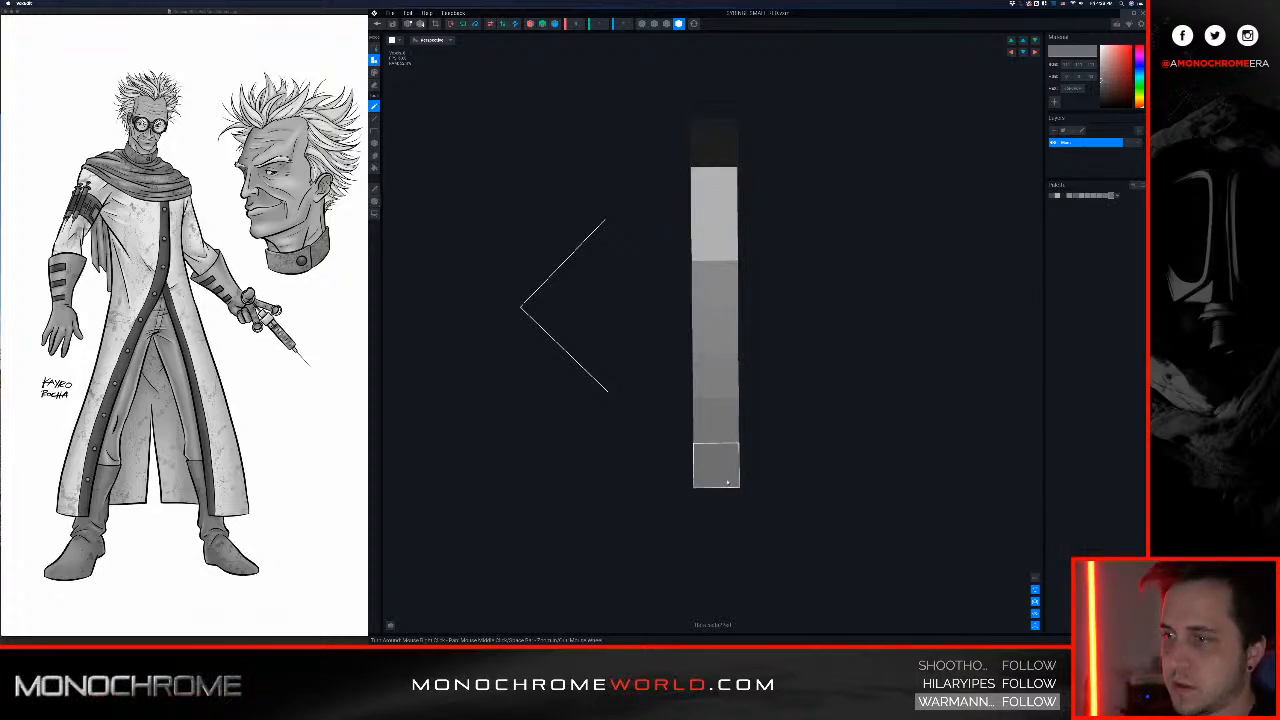
mouse_move(1114, 82)
left_mouse_down()
mouse_move(1131, 62)
mouse_move(1133, 85)
left_mouse_up()
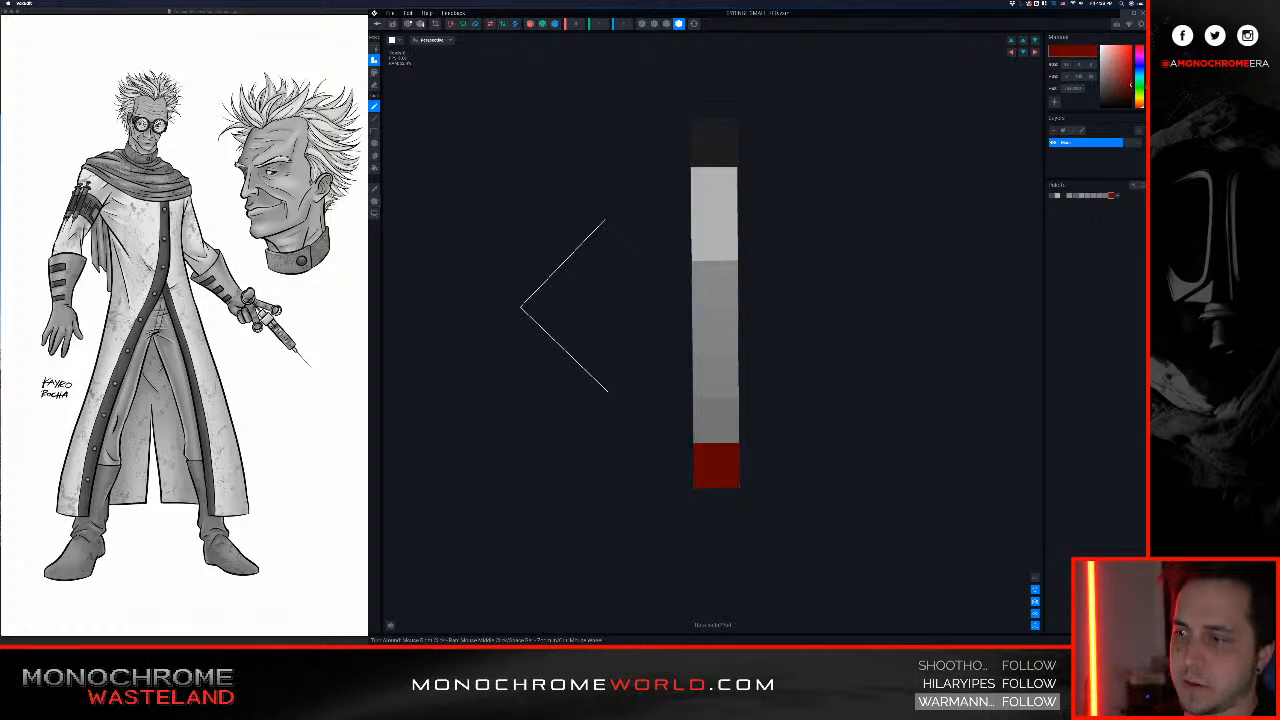
key("i")
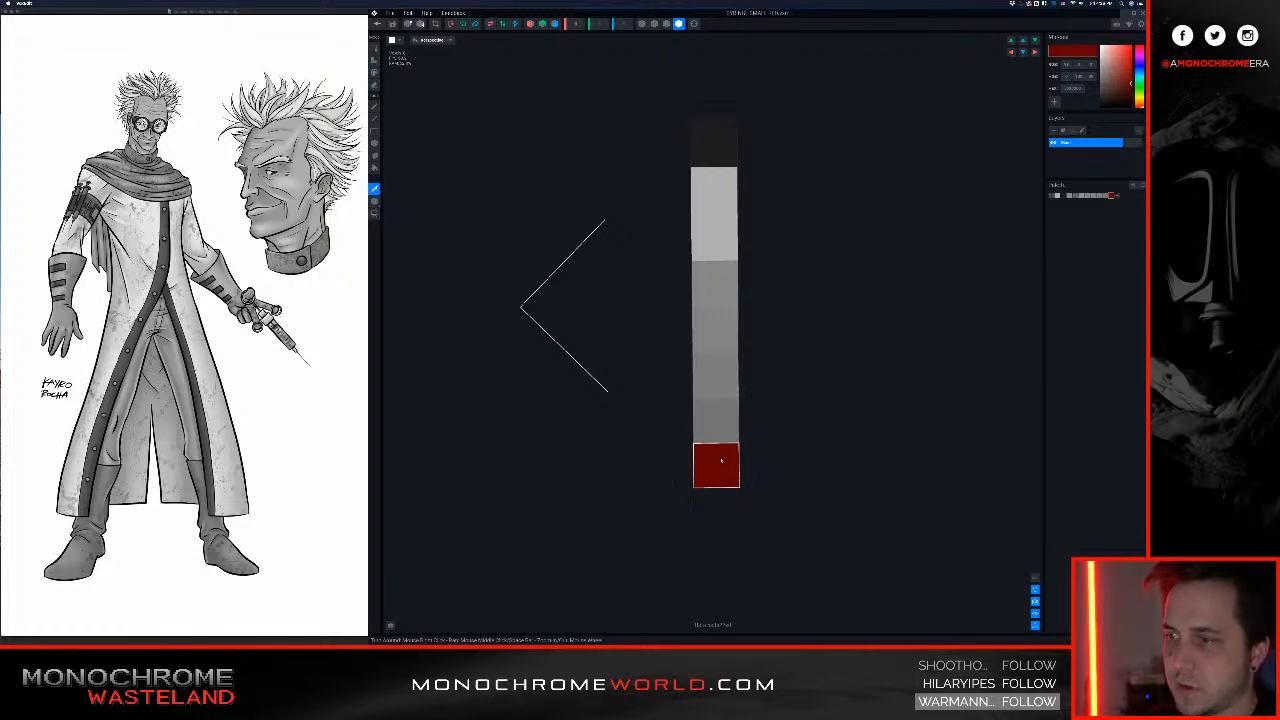
left_click(721, 460)
left_click_drag(721, 421, 725, 302)
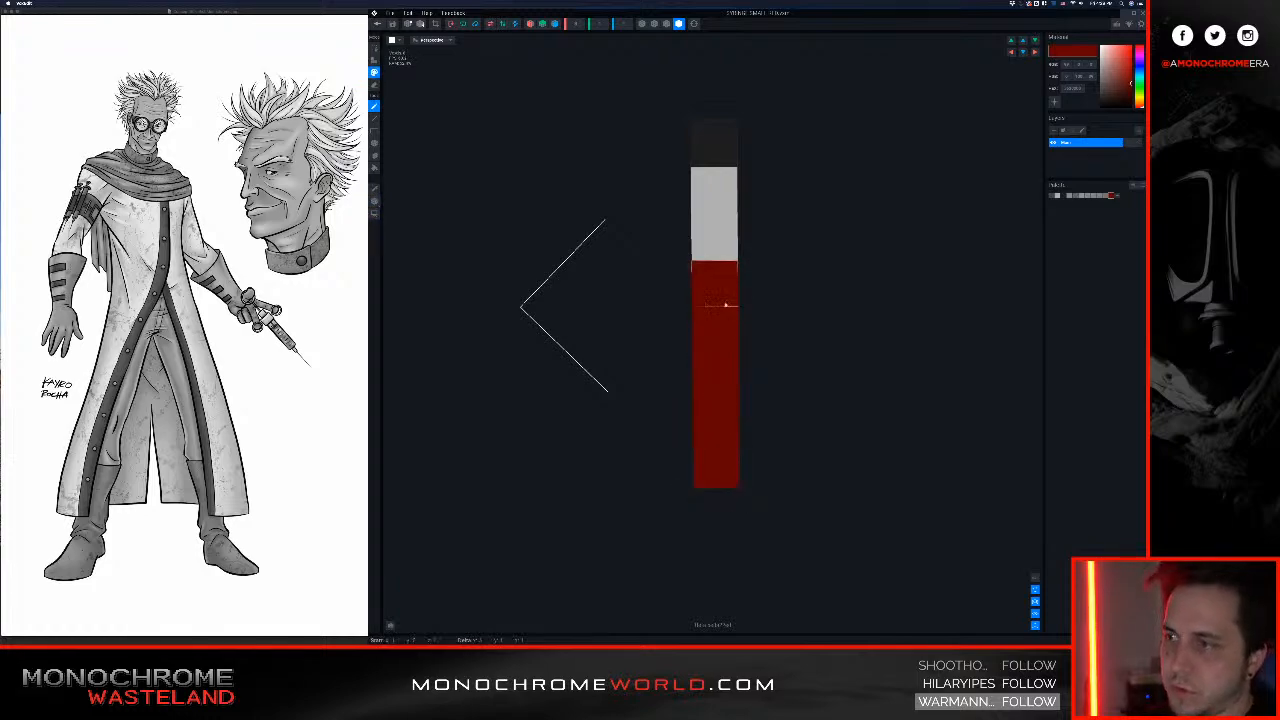
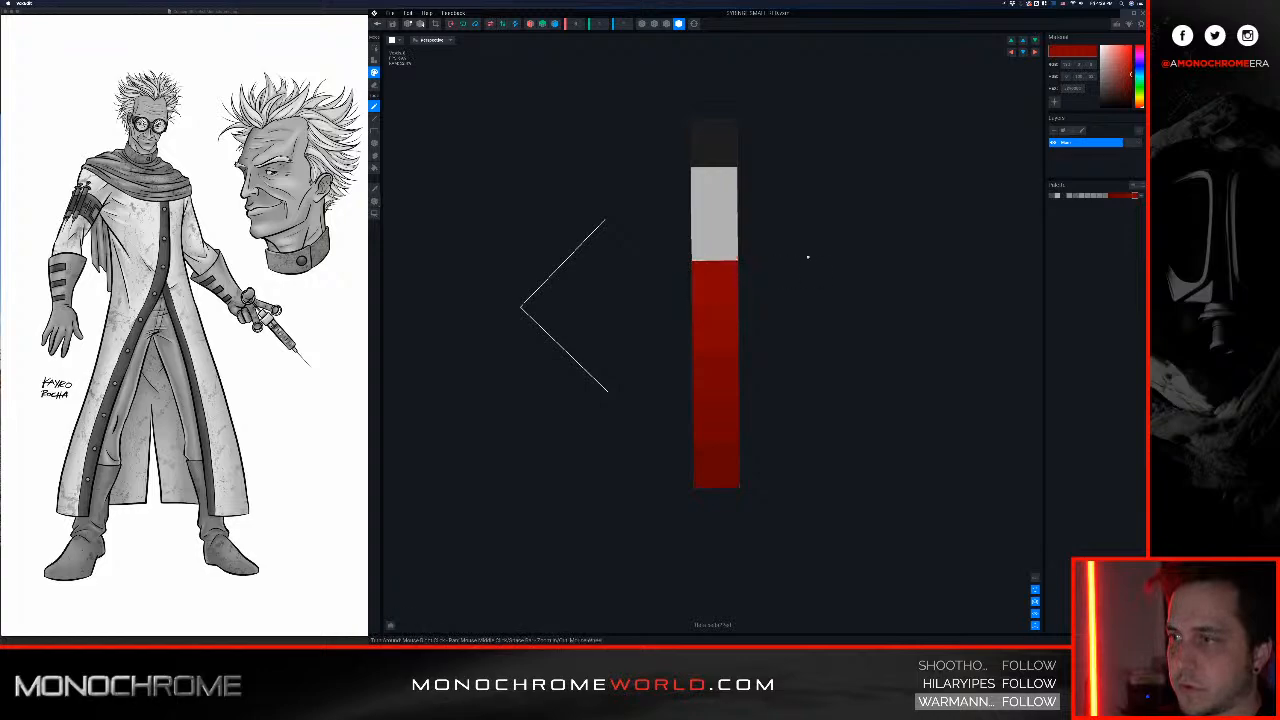
Step: Save the red syringe variant and return to the avatar rig
mouse_move(723, 369)
right_mouse_down()
mouse_move(749, 337)
mouse_move(740, 387)
mouse_move(739, 354)
right_mouse_up()
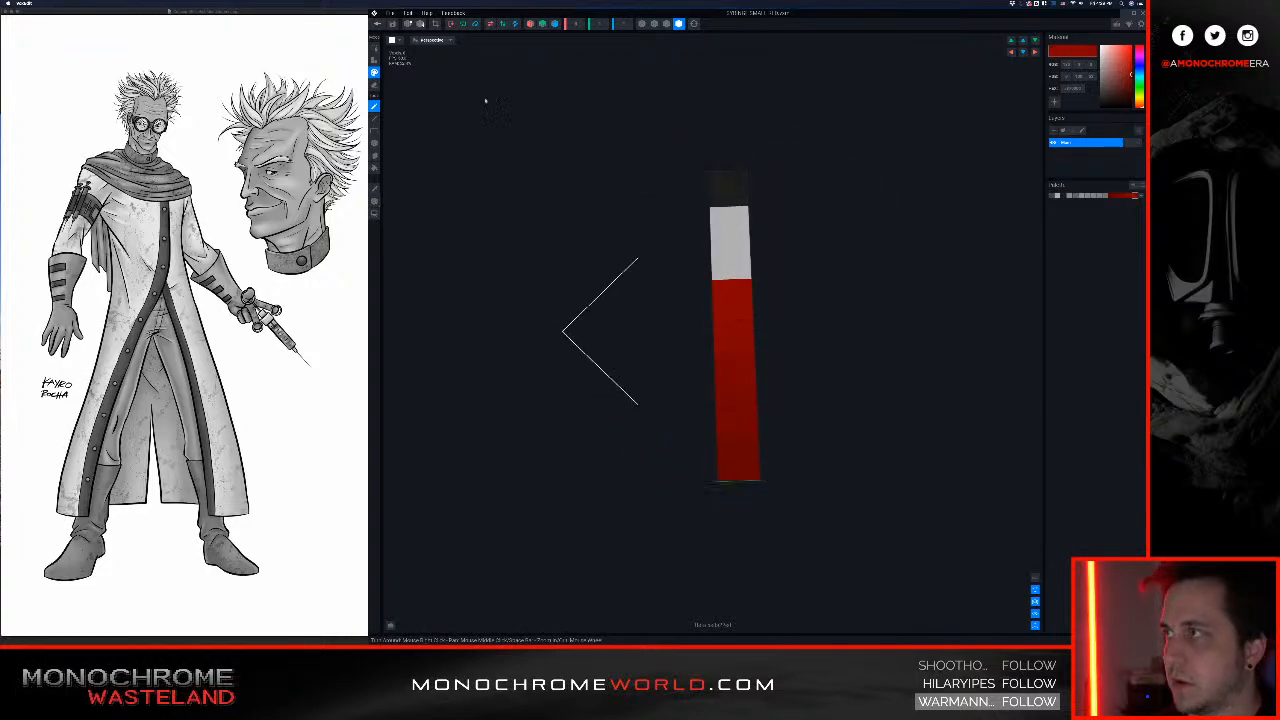
left_click(377, 24)
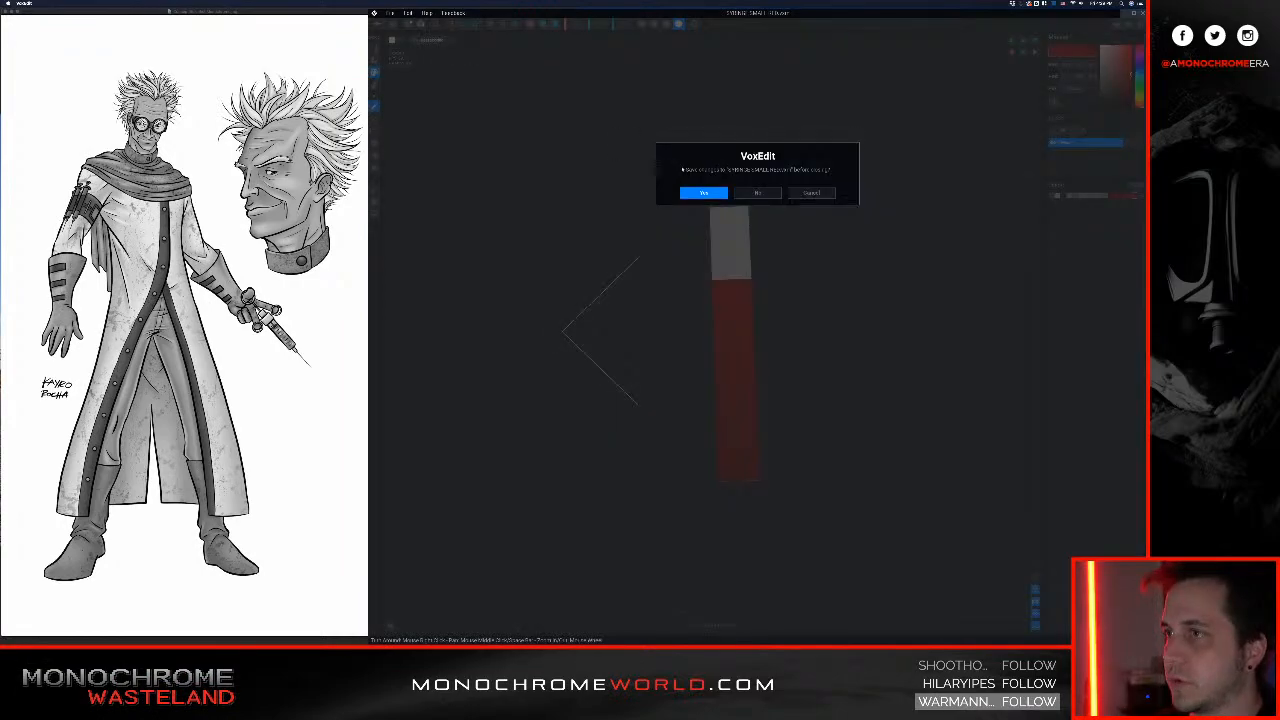
left_click(705, 192)
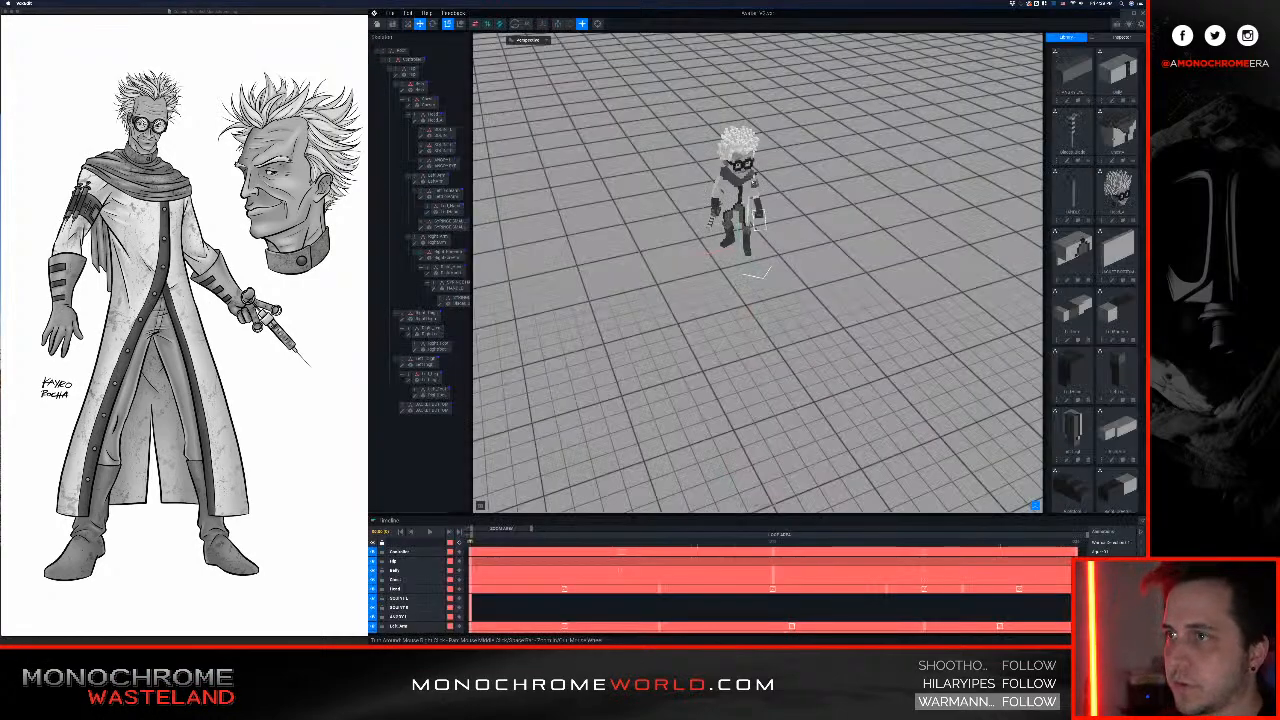
Step: Examine the small syringe's placement on the avatar's left upper arm from the side and front
right_click_drag(790, 172, 630, 185)
middle_click_drag(630, 185, 752, 221)
scroll(706, 237, "up", 5)
right_click_drag(752, 221, 701, 119)
scroll(701, 119, "up", 3)
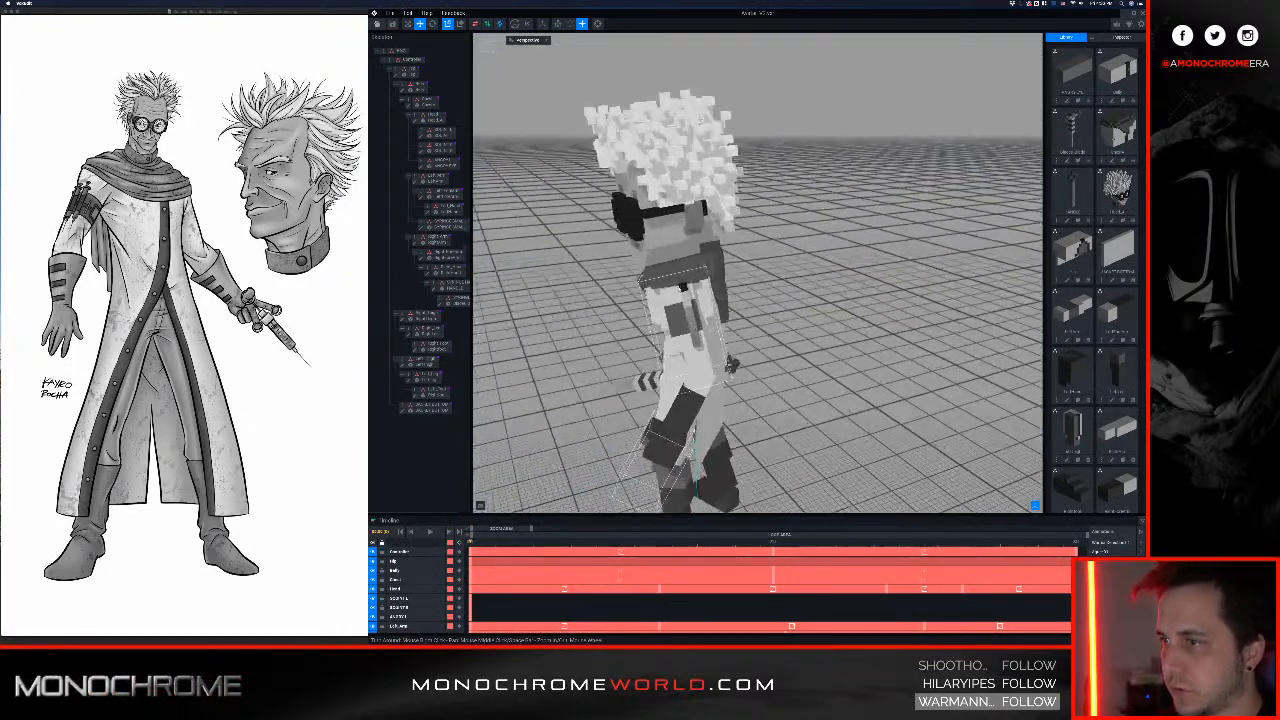
middle_click_drag(701, 119, 737, 97)
scroll(737, 97, "up", 3)
scroll(1109, 334, "down", 5)
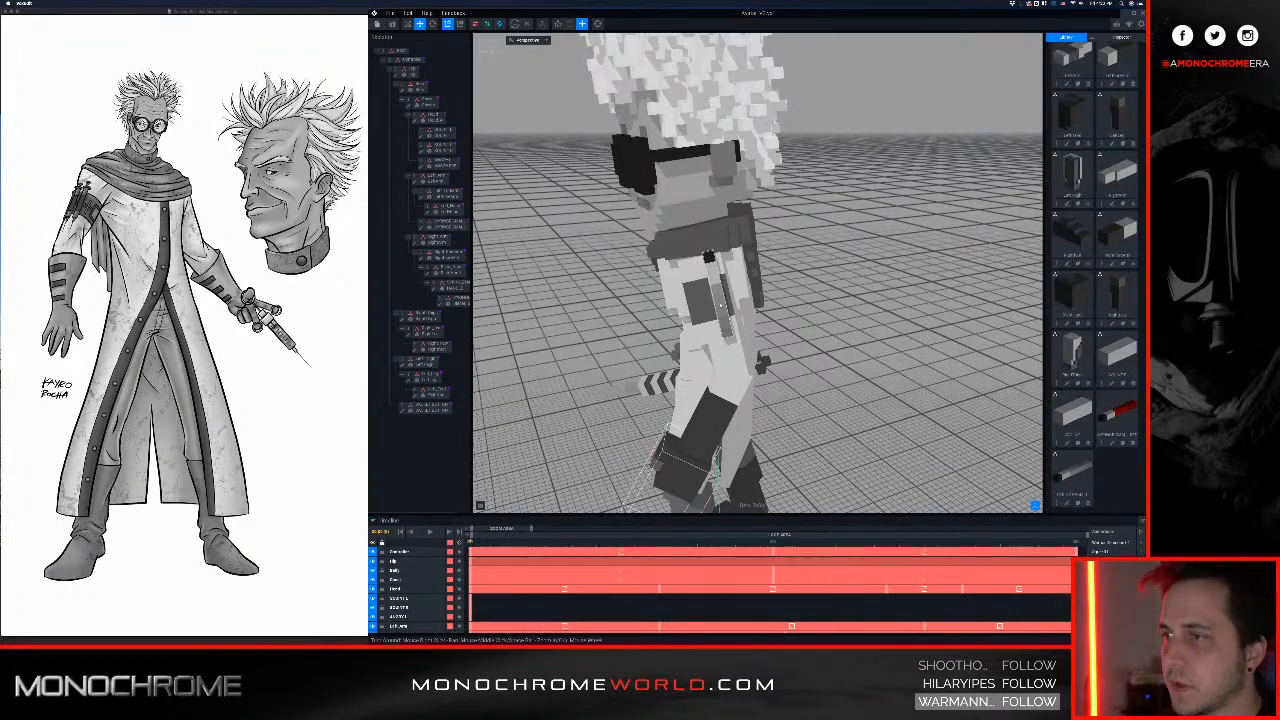
right_click_drag(719, 302, 748, 297)
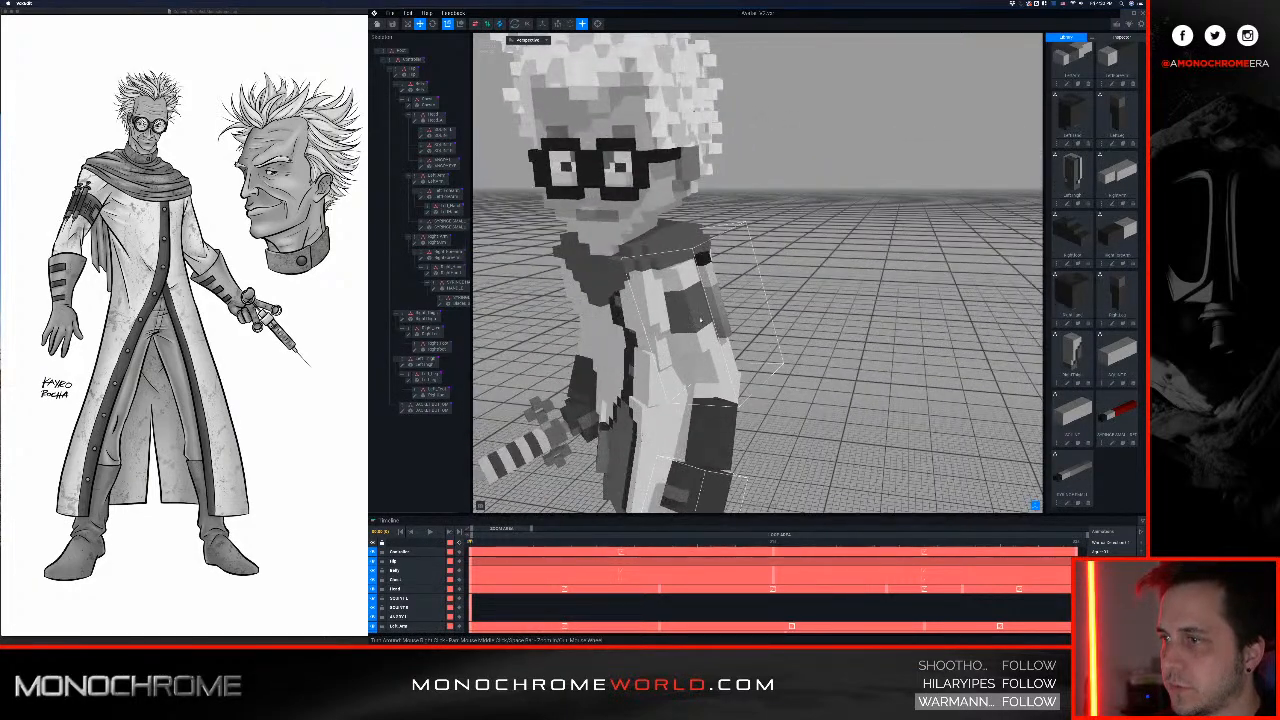
scroll(692, 322, "down", 3)
scroll(692, 322, "up", 2)
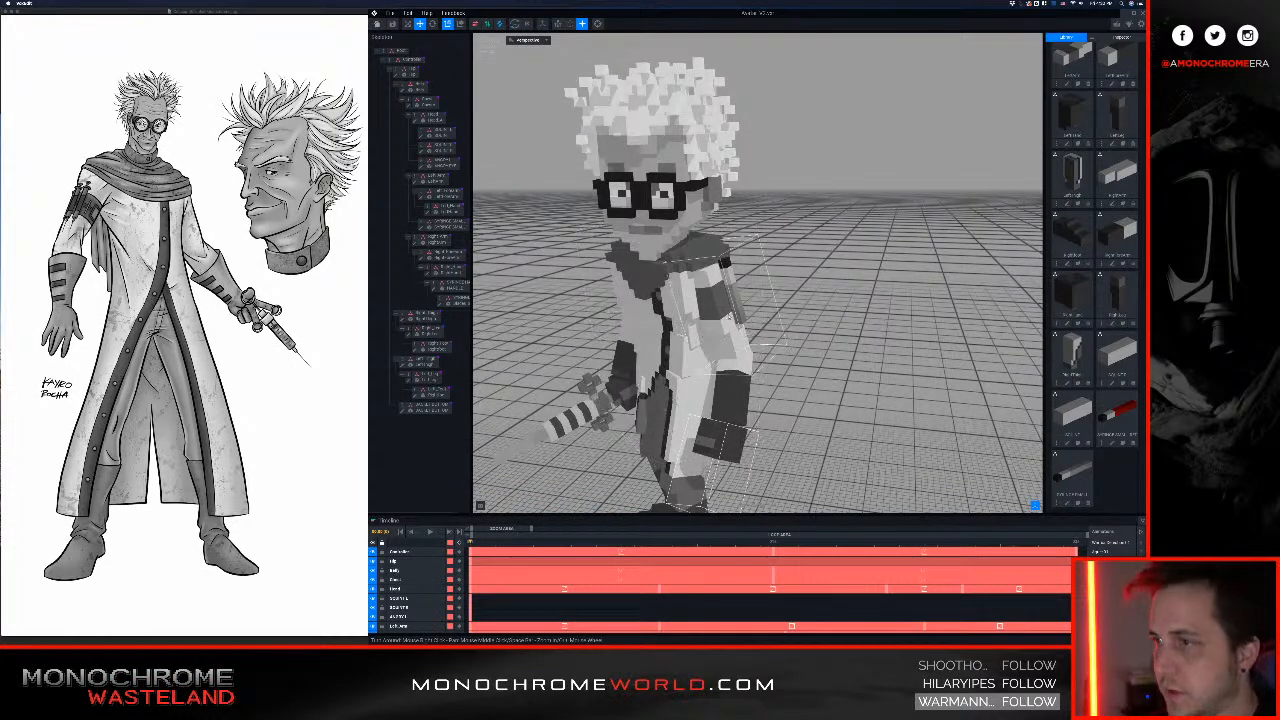
mouse_move(738, 310)
right_mouse_down()
mouse_move(727, 314)
mouse_move(738, 312)
right_mouse_up()
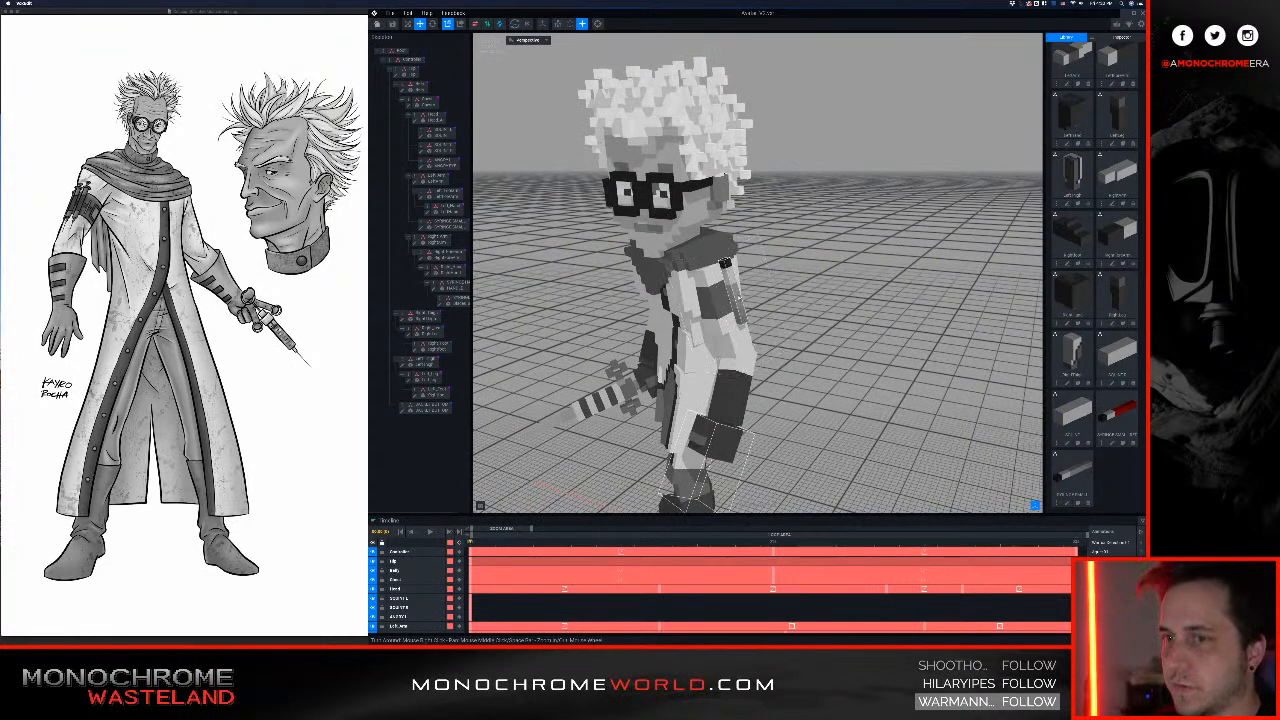
Step: Duplicate the small syringe node under the left arm, adding RED to the new node's name
left_click(440, 225)
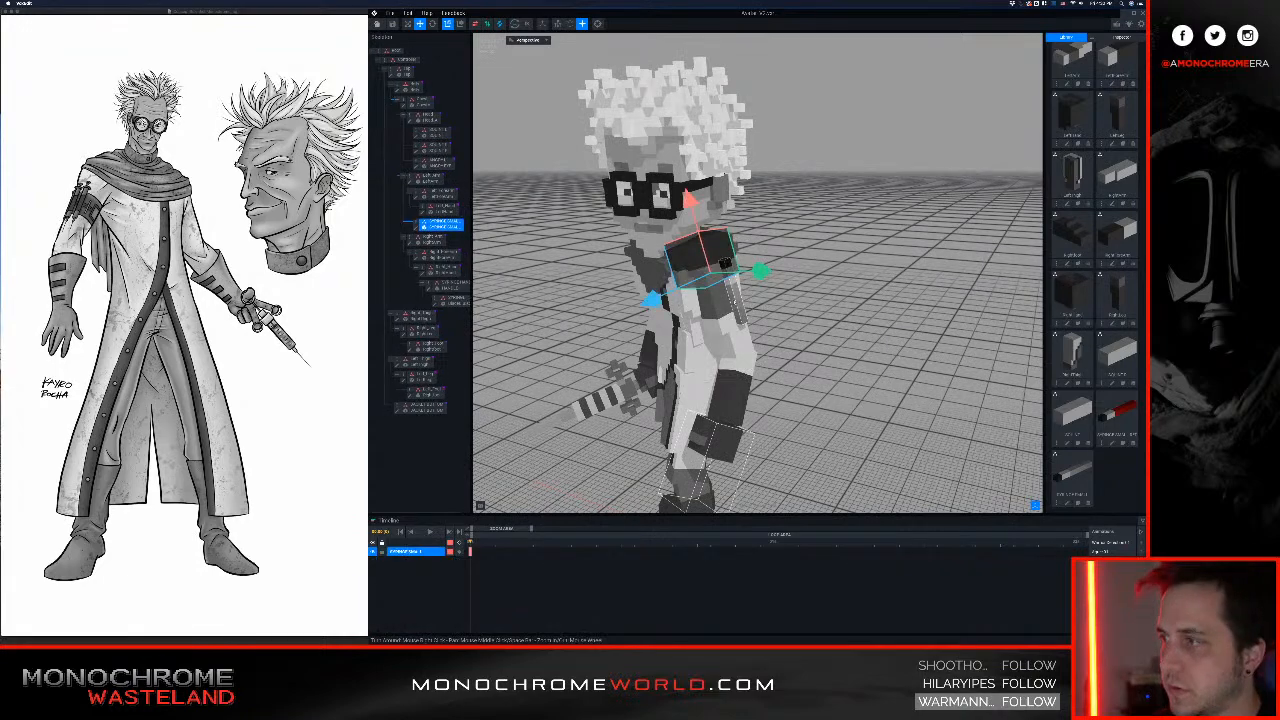
right_click(417, 223)
left_click(440, 261)
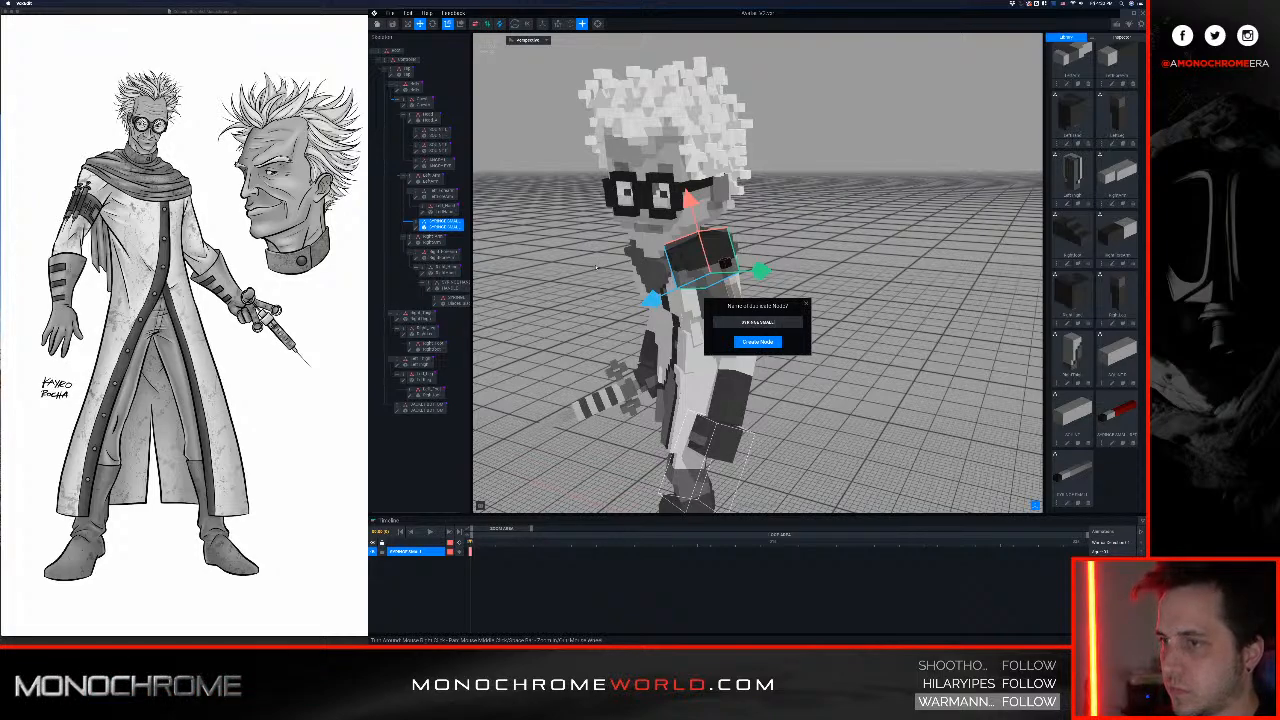
type("RED")
key("Return")
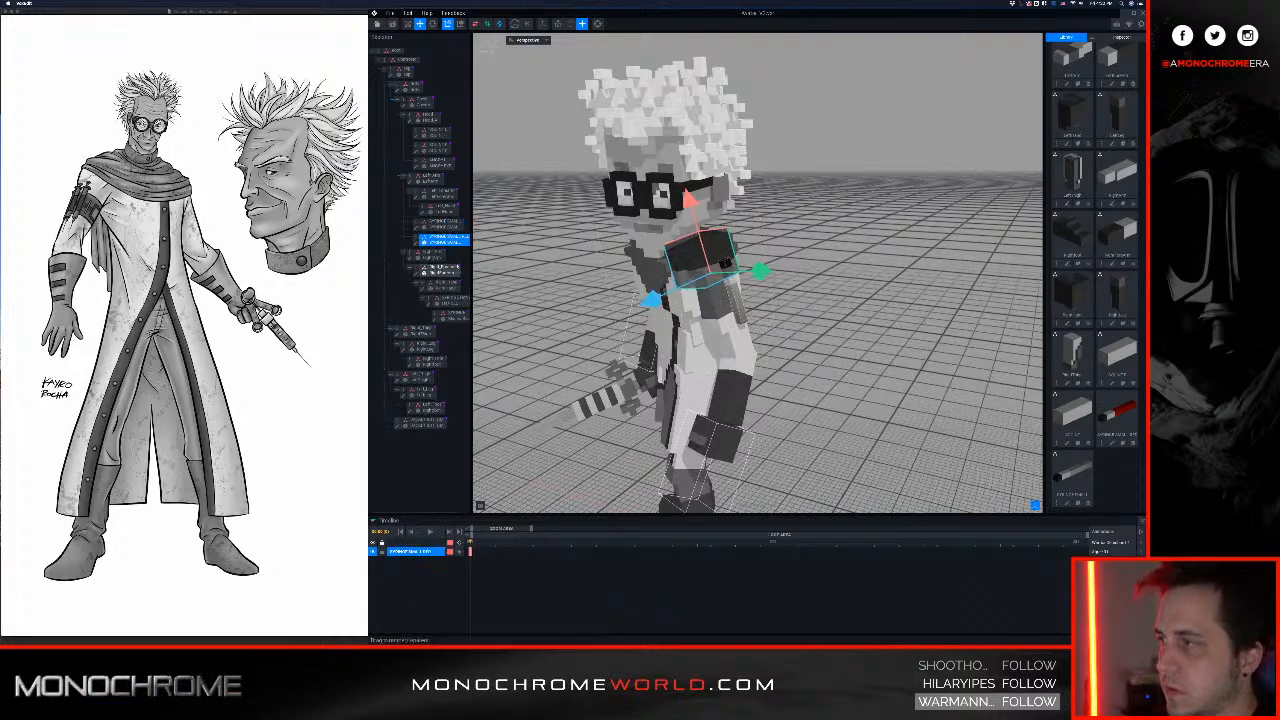
Step: Open the duplicated syringe's model, shift it sideways to sit beside the original, then save and return to the rig
left_click(417, 242)
right_click_drag(737, 305, 702, 305)
left_click(376, 203)
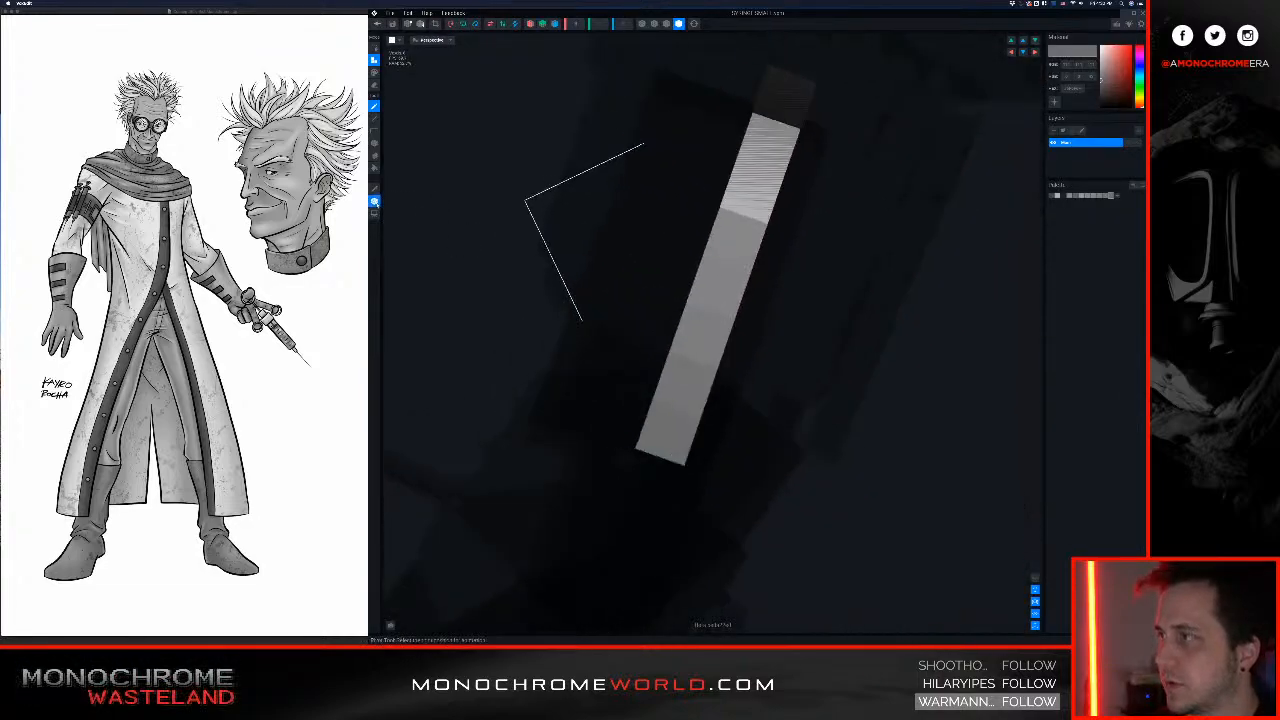
scroll(577, 250, "down", 3)
left_click_drag(632, 184, 676, 196)
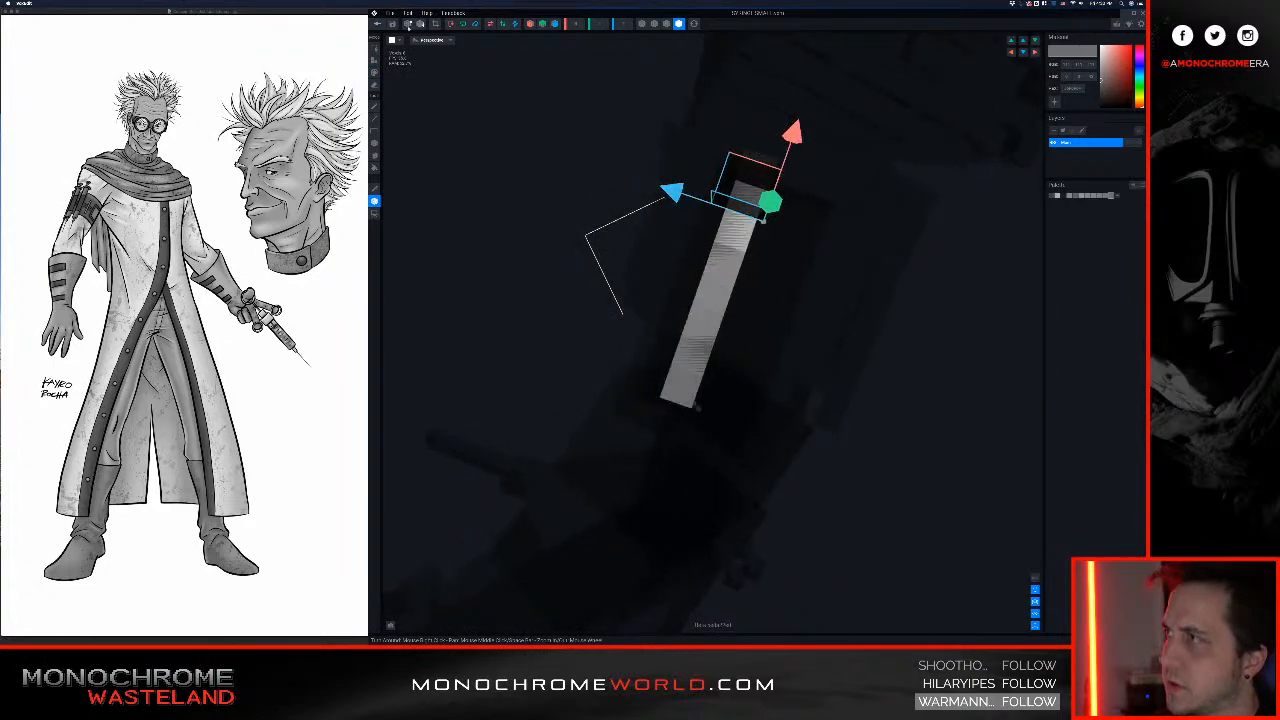
left_click(377, 24)
left_click(707, 194)
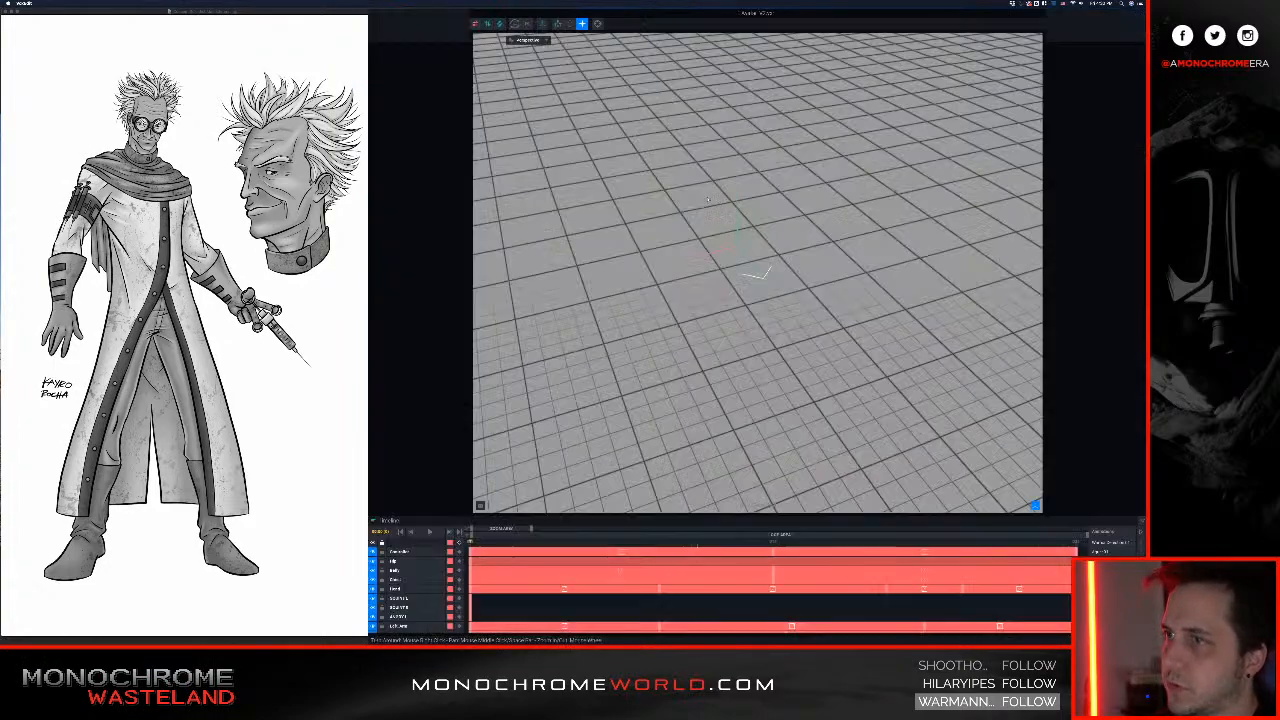
Step: Assign the red syringe model from the library to the duplicated syringe node on the left arm
right_click_drag(708, 199, 620, 196)
scroll(620, 196, "up", 3)
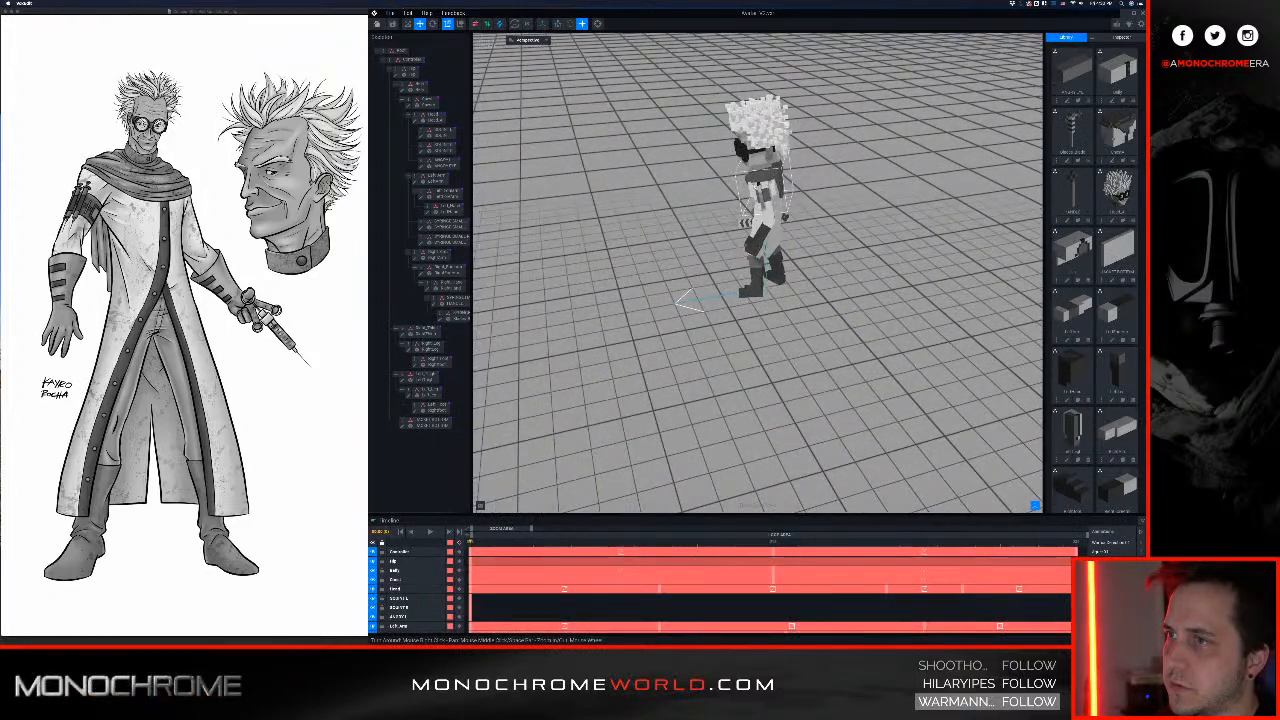
scroll(765, 182, "up", 2)
right_click_drag(762, 187, 769, 198)
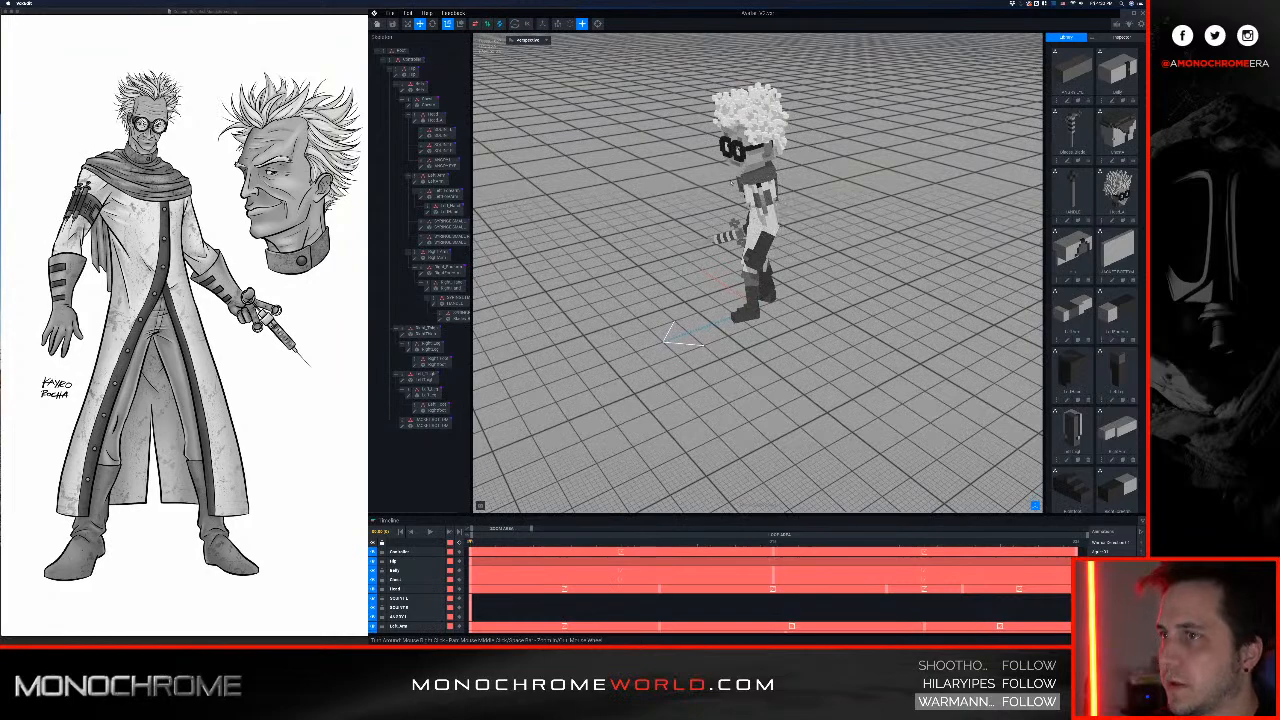
scroll(1108, 314, "down", 5)
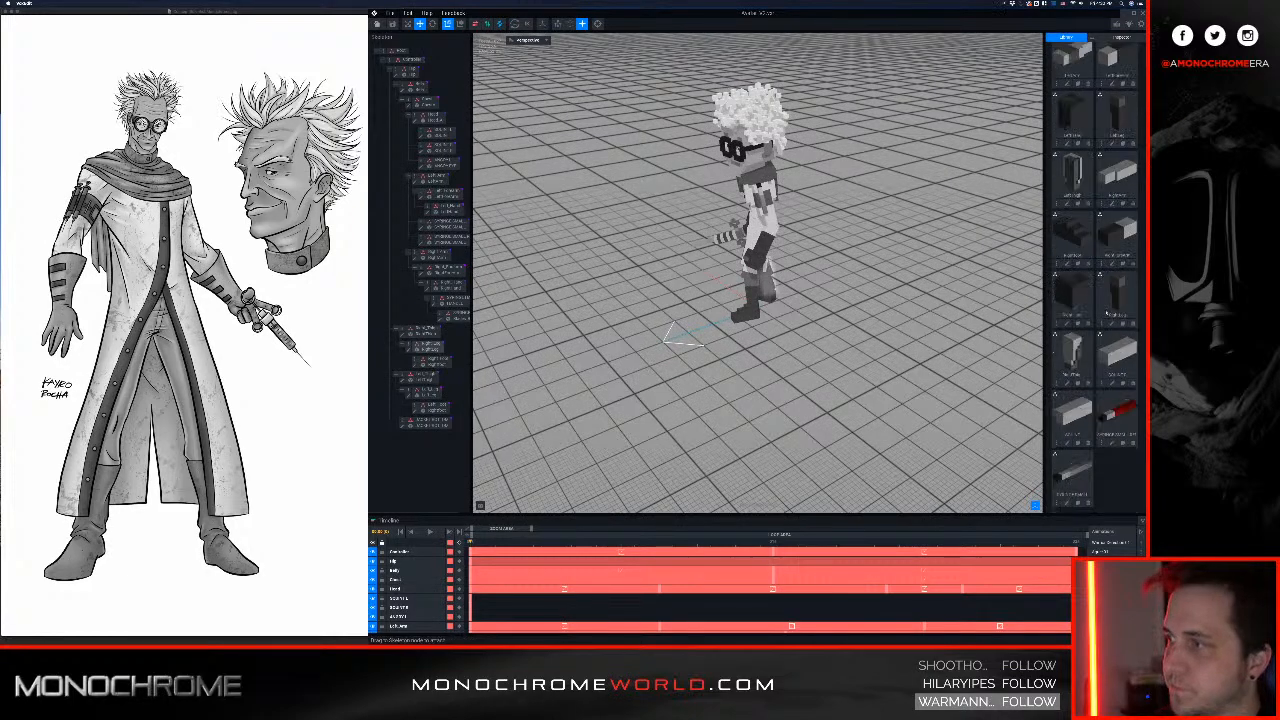
left_click_drag(1118, 412, 460, 240)
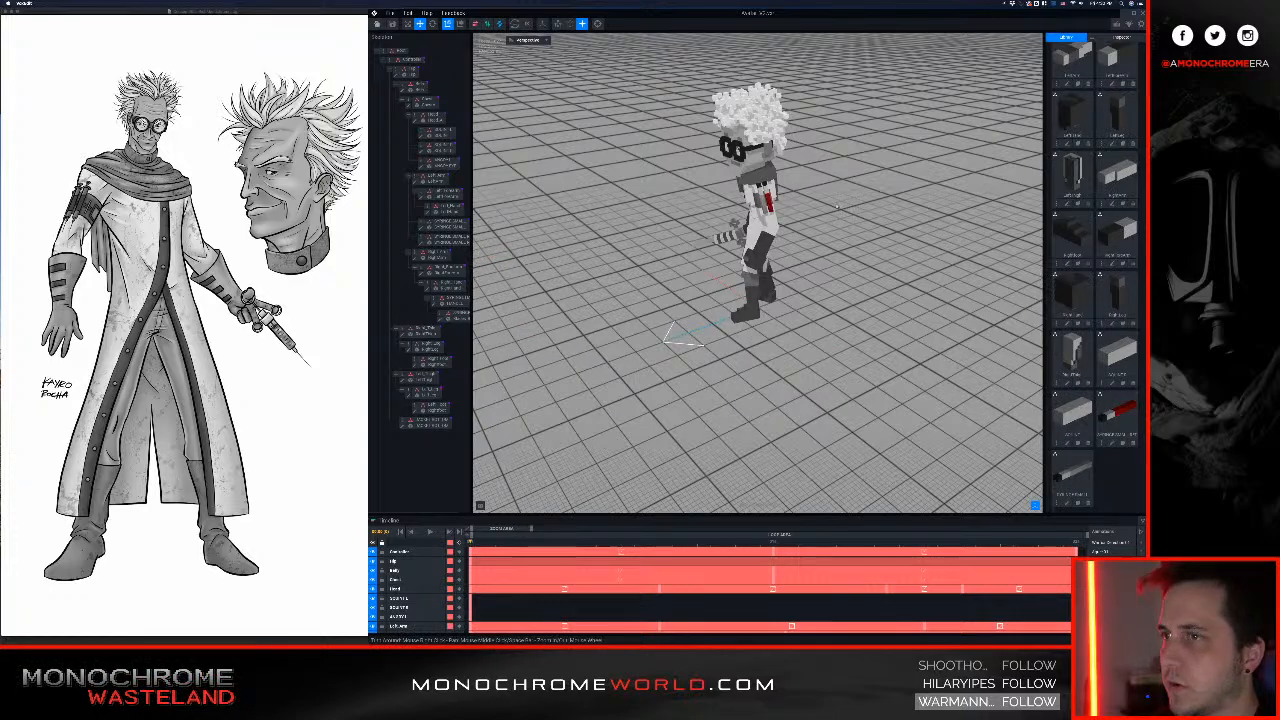
Step: Open the red syringe's model, repaint the red voxel nearest the white section in the sampled white, then save and return to the rig
scroll(770, 203, "up", 8)
scroll(771, 204, "up", 5)
left_click(771, 204)
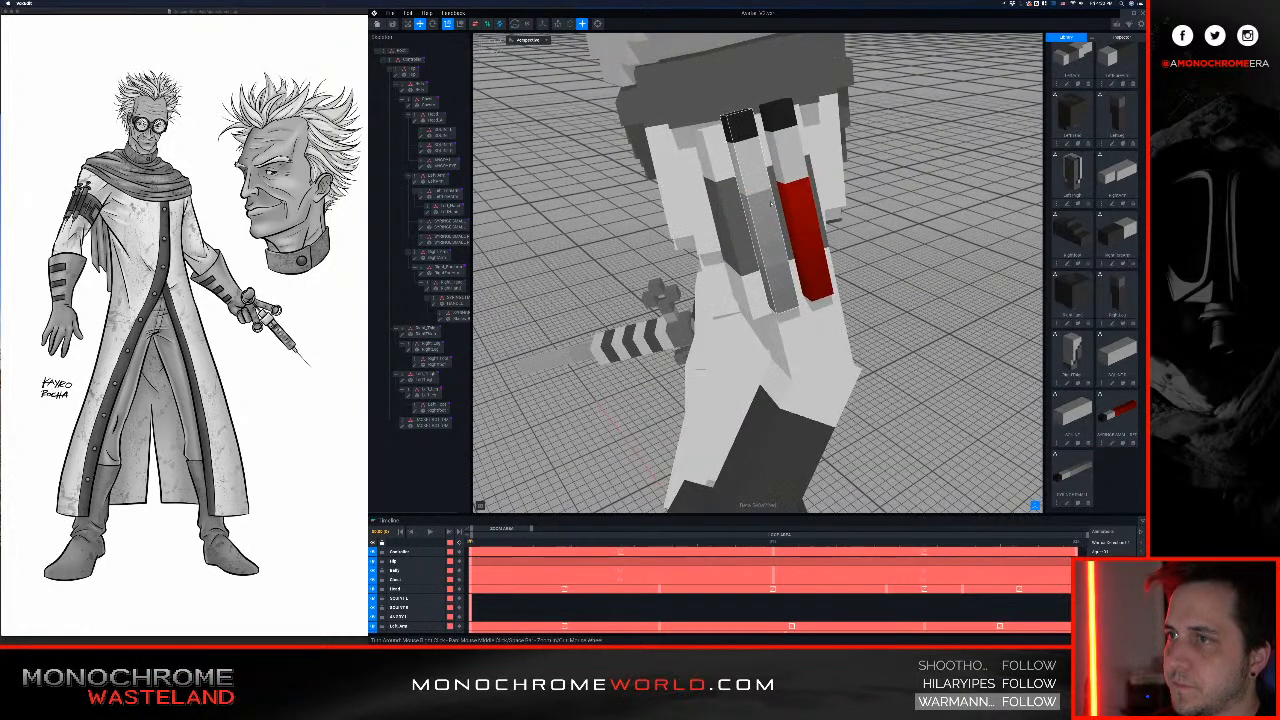
mouse_move(771, 204)
right_mouse_down()
mouse_move(712, 180)
mouse_move(812, 203)
mouse_move(770, 195)
mouse_move(786, 207)
right_mouse_up()
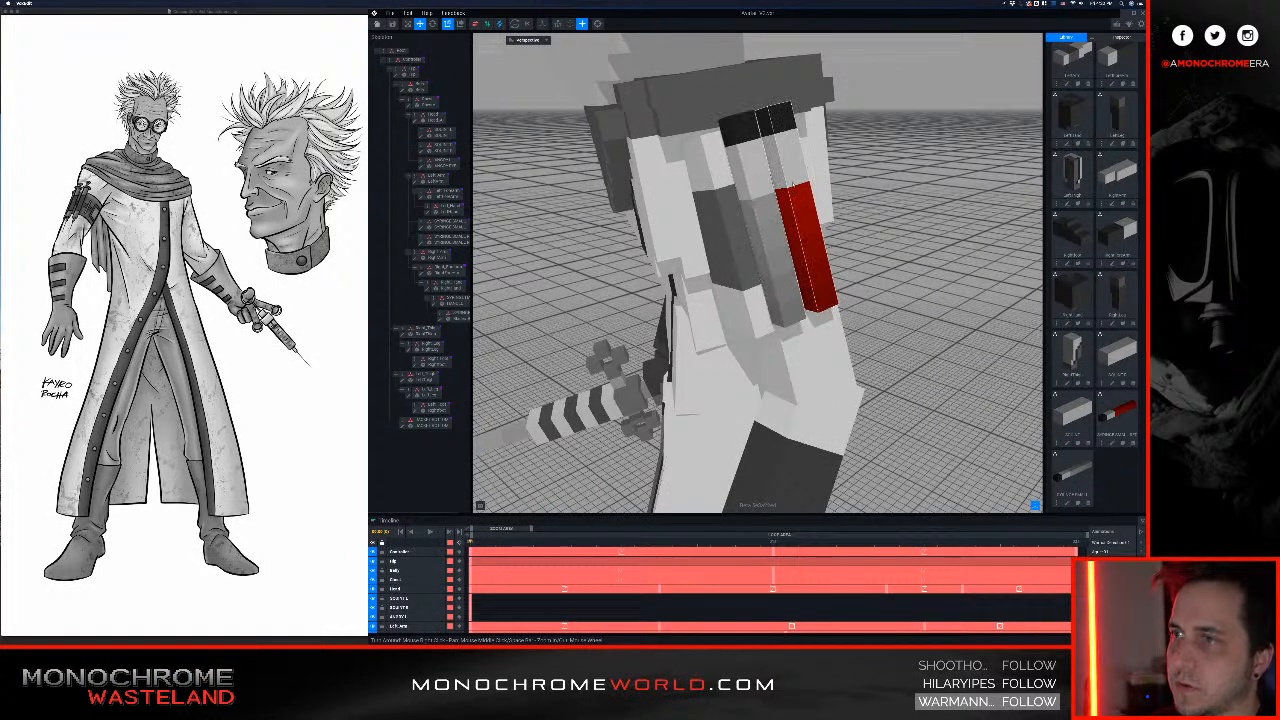
left_click(785, 197)
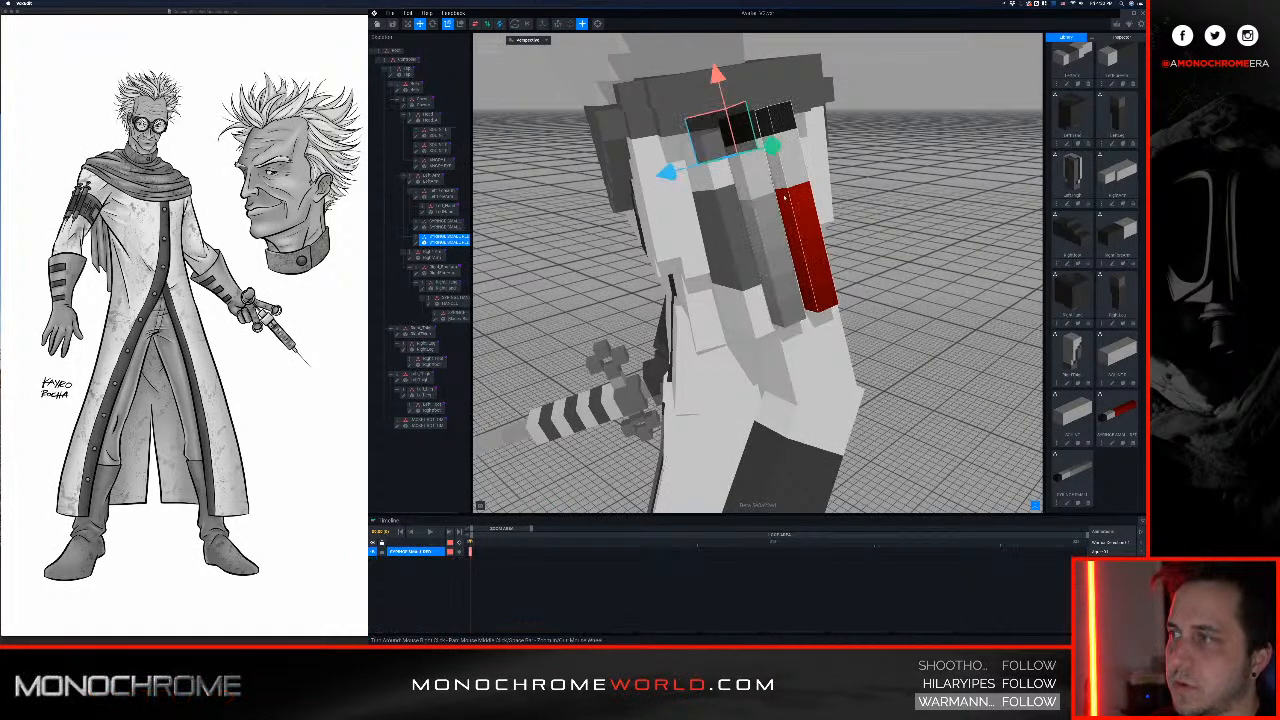
left_click(416, 244)
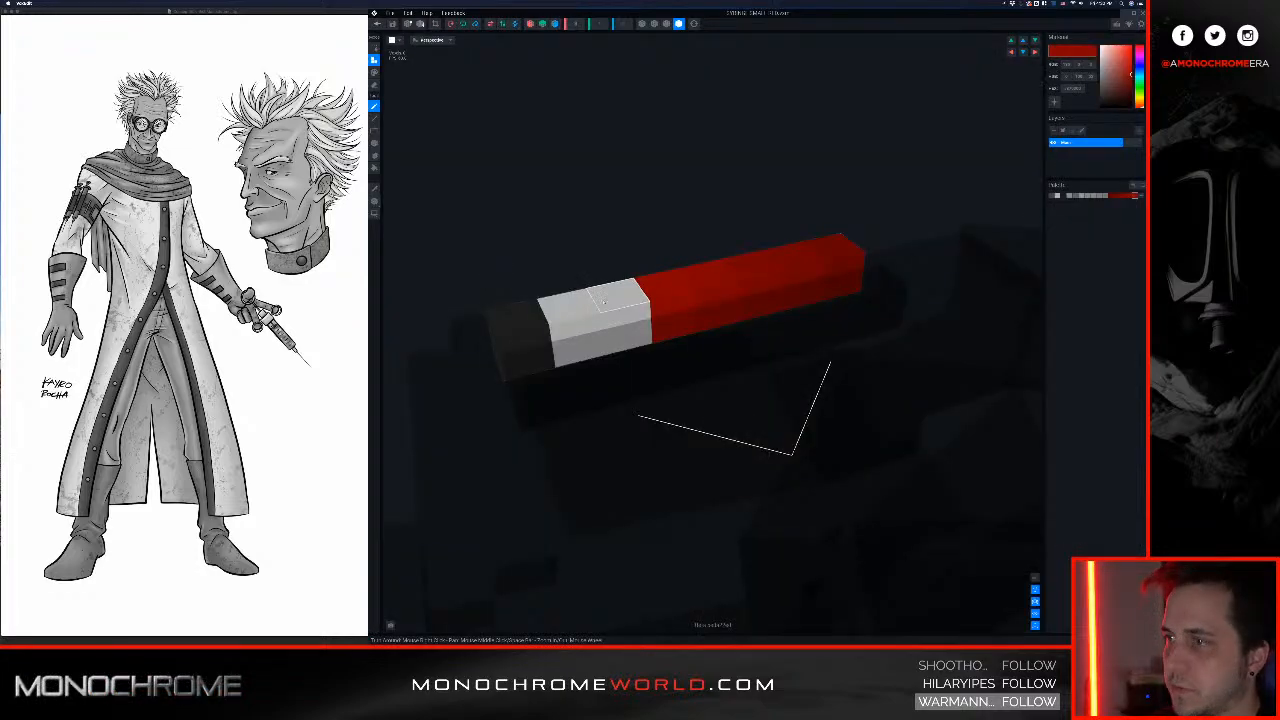
left_click(591, 311, "alt")
key("g")
left_click(661, 291)
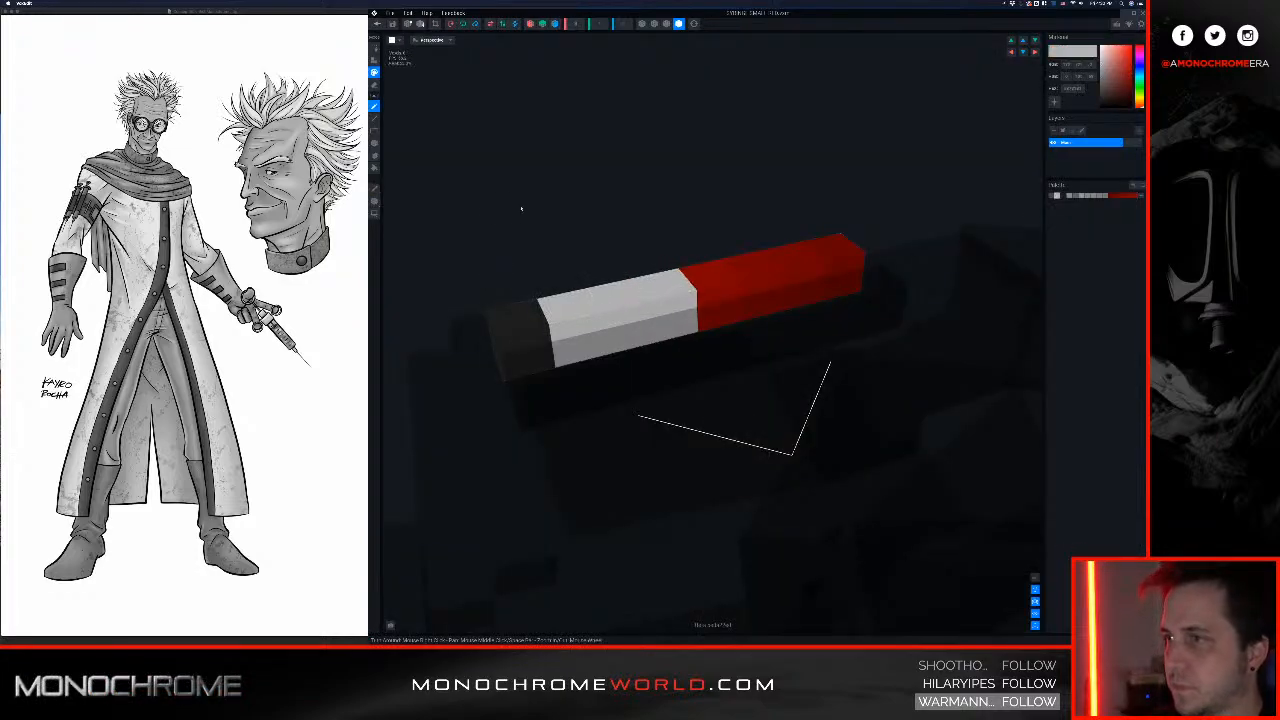
left_click(378, 23)
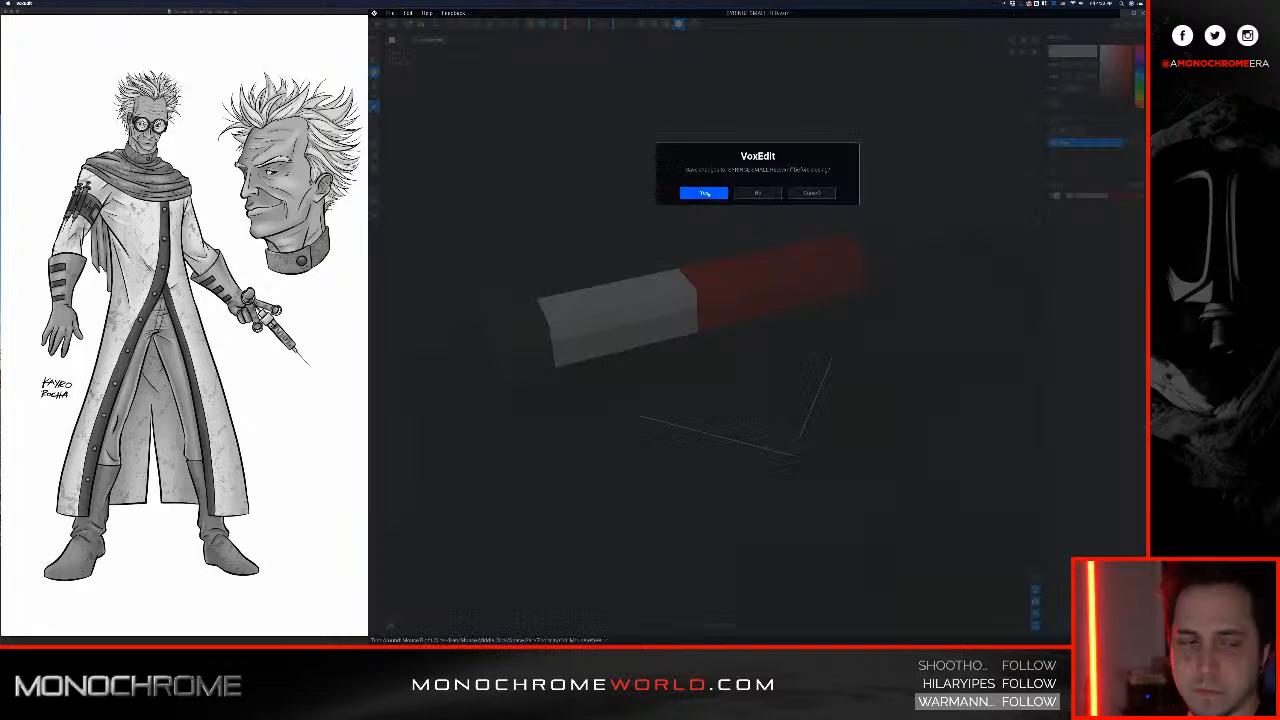
left_click(704, 193)
Step: Reopen the red syringe's model from the left upper arm and erase the white voxel next to its dark cap
right_click_drag(712, 160, 673, 180)
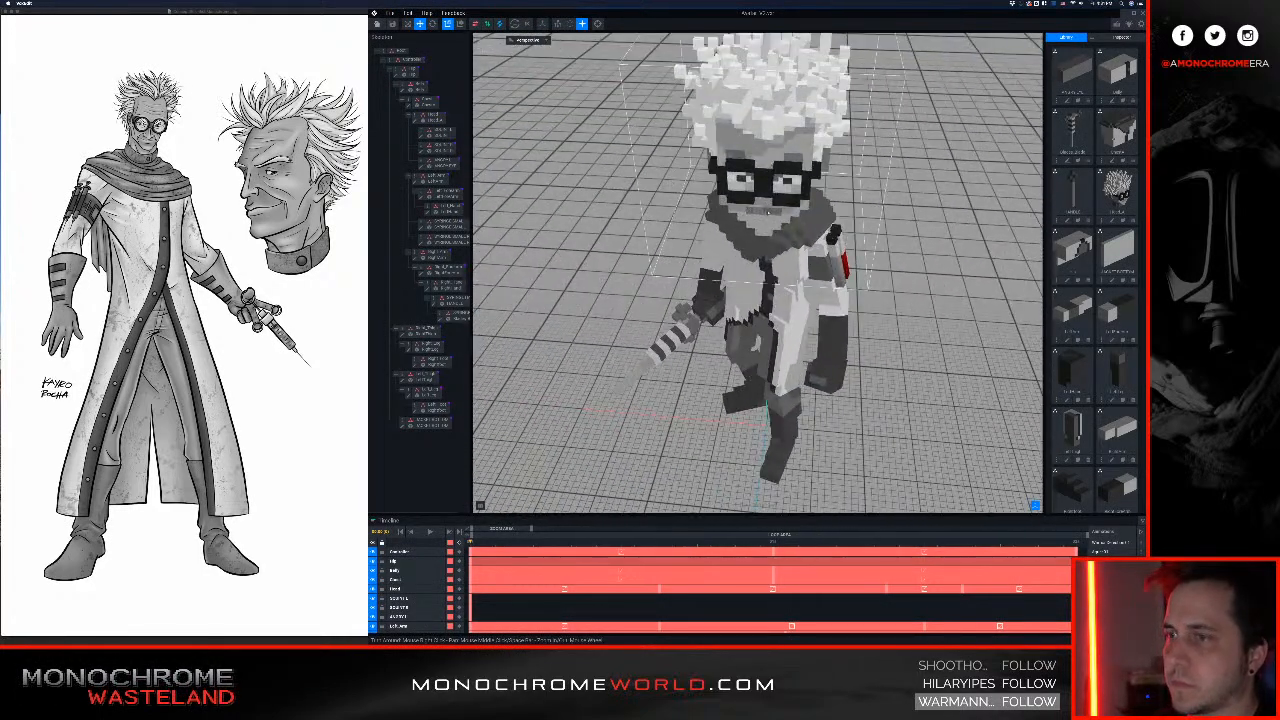
right_click_drag(768, 212, 819, 325)
scroll(830, 293, "up", 5)
scroll(836, 304, "up", 2)
left_click(819, 325)
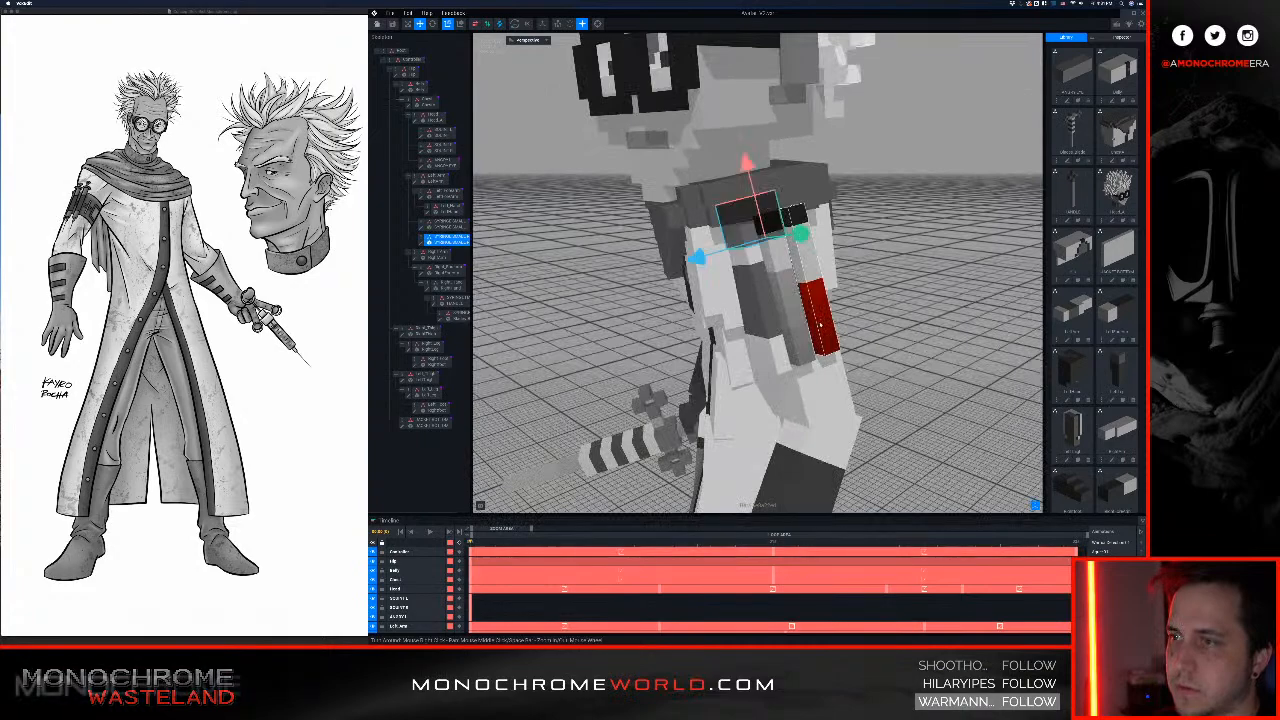
left_click(417, 243)
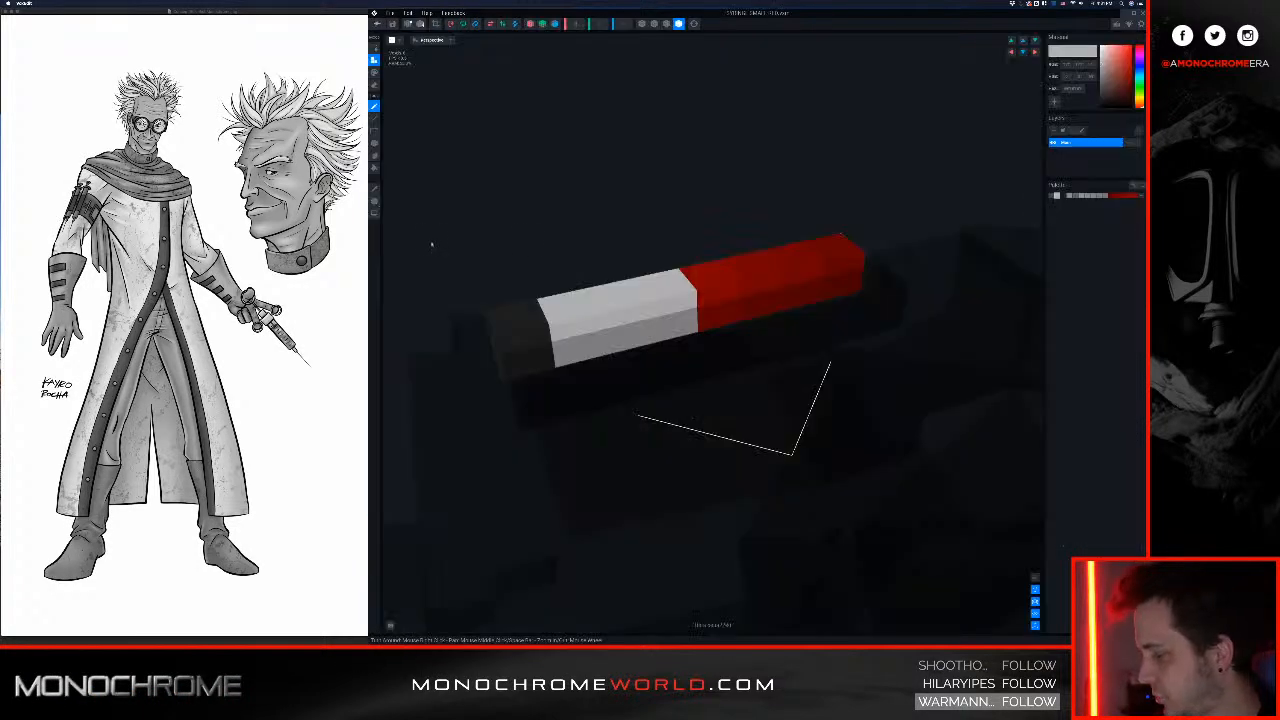
key("e")
left_click(574, 324)
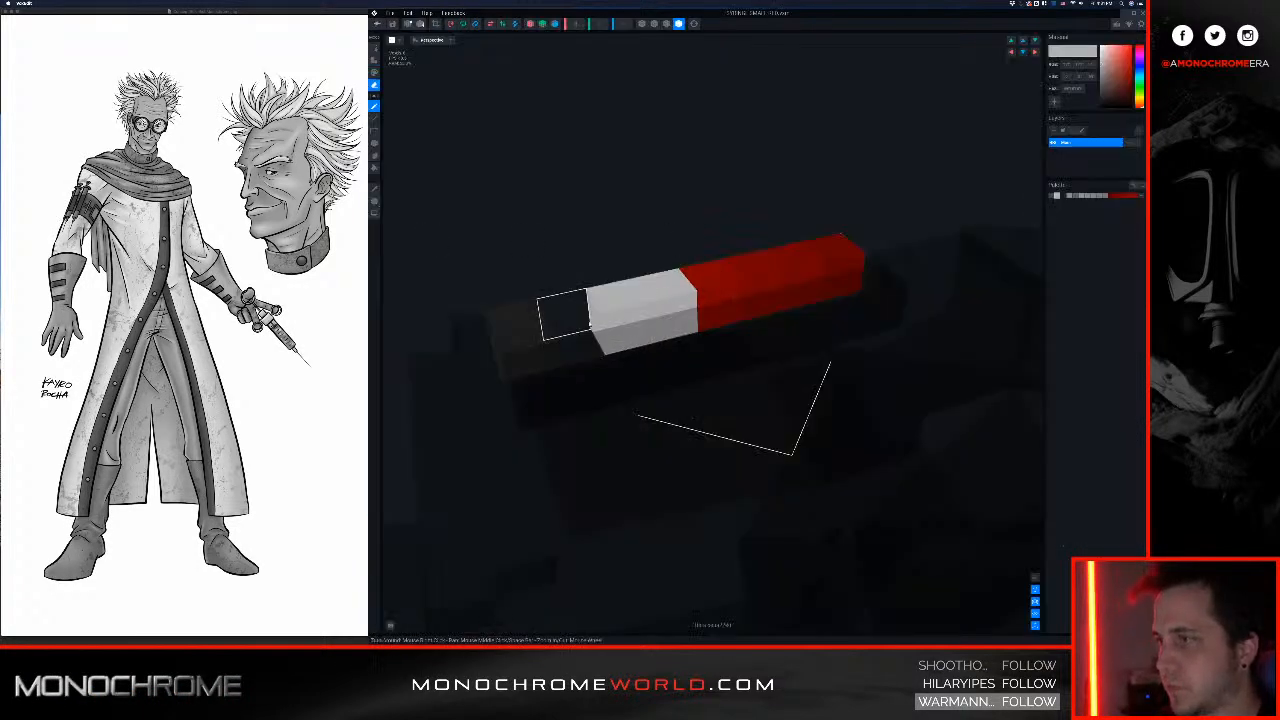
Step: Move the remaining white and red voxels one voxel up against the dark cap and crop the volume, then save and return to the rig
mouse_move(657, 309)
right_mouse_down()
mouse_move(660, 323)
mouse_move(626, 308)
right_mouse_up()
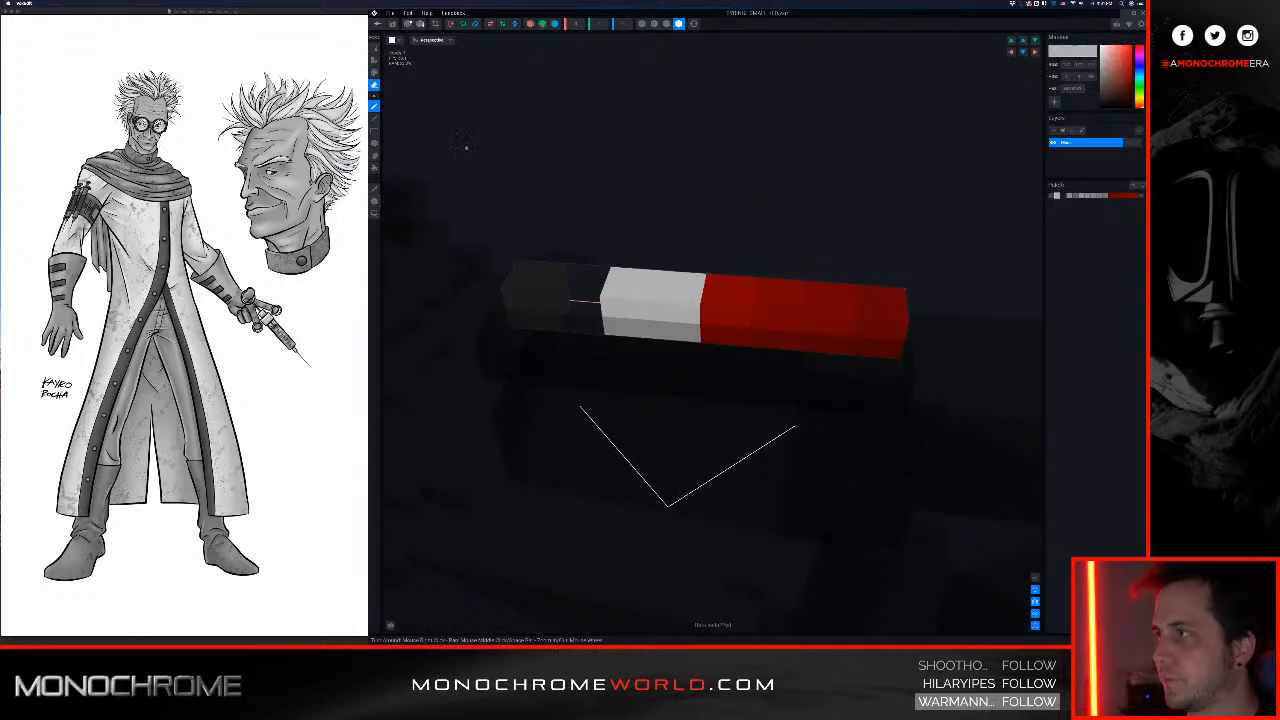
left_click(375, 130)
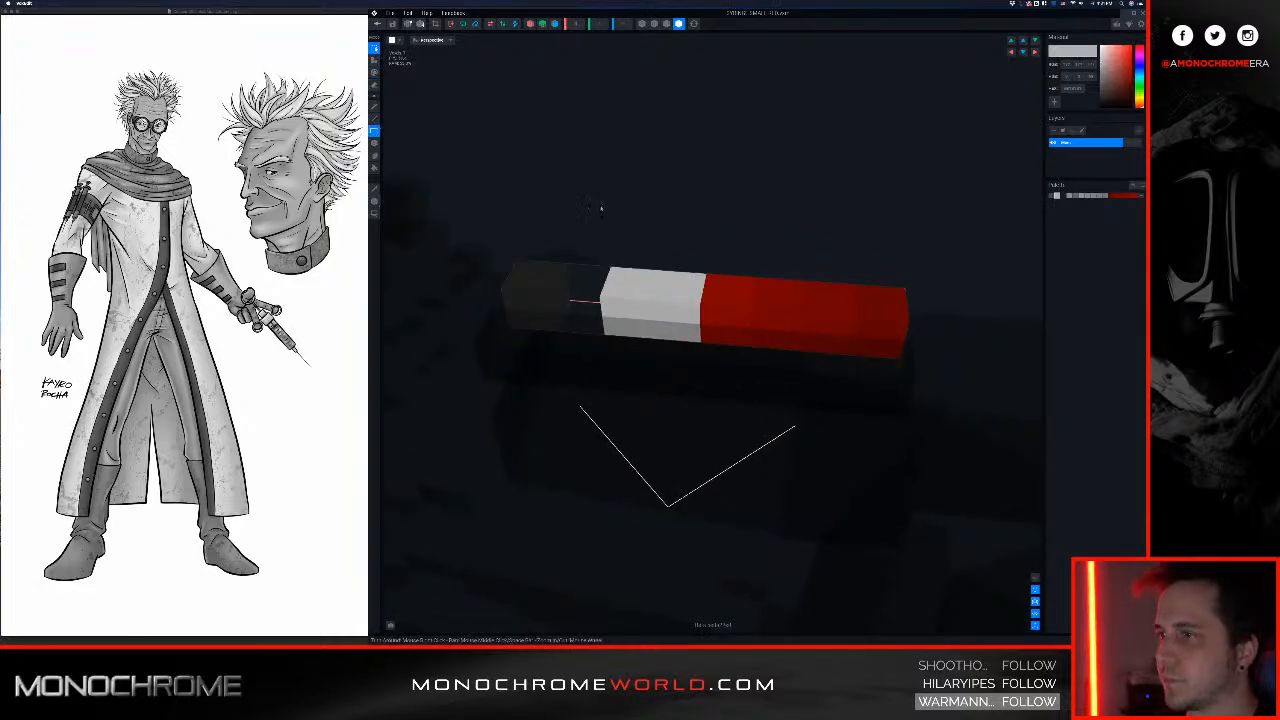
left_click_drag(603, 206, 926, 392)
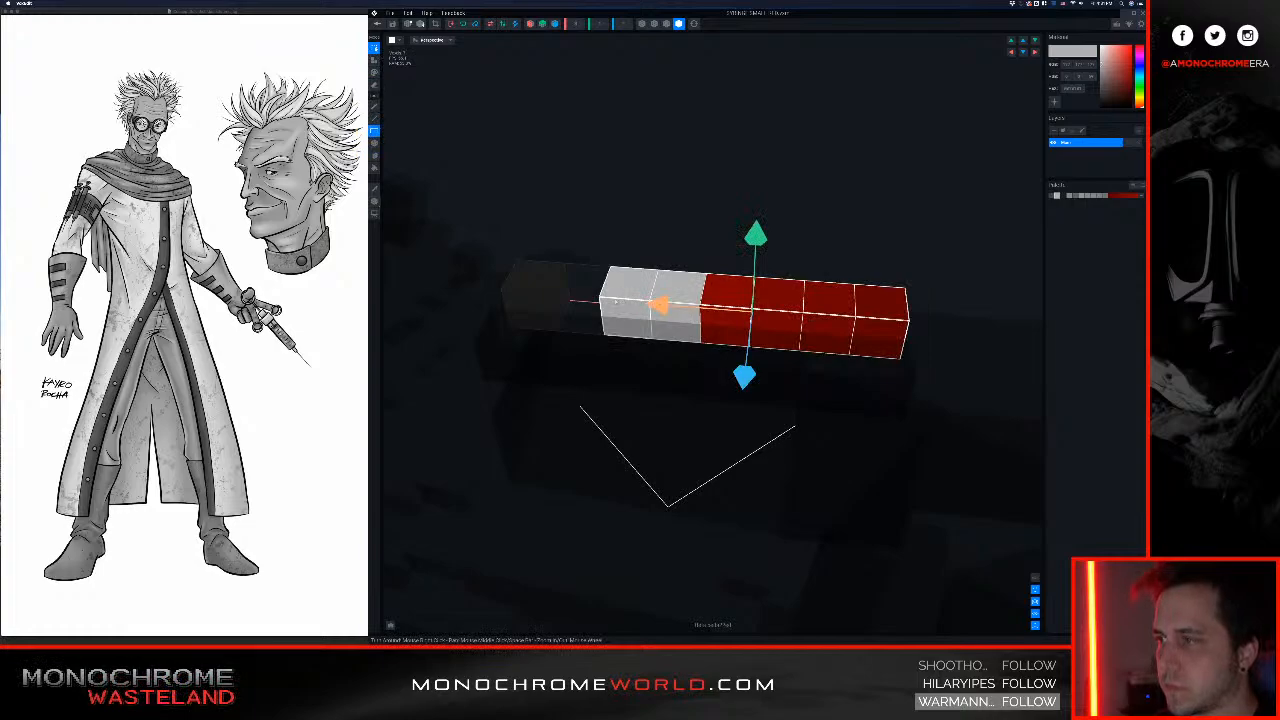
left_click_drag(660, 302, 565, 300)
right_click_drag(776, 338, 777, 342)
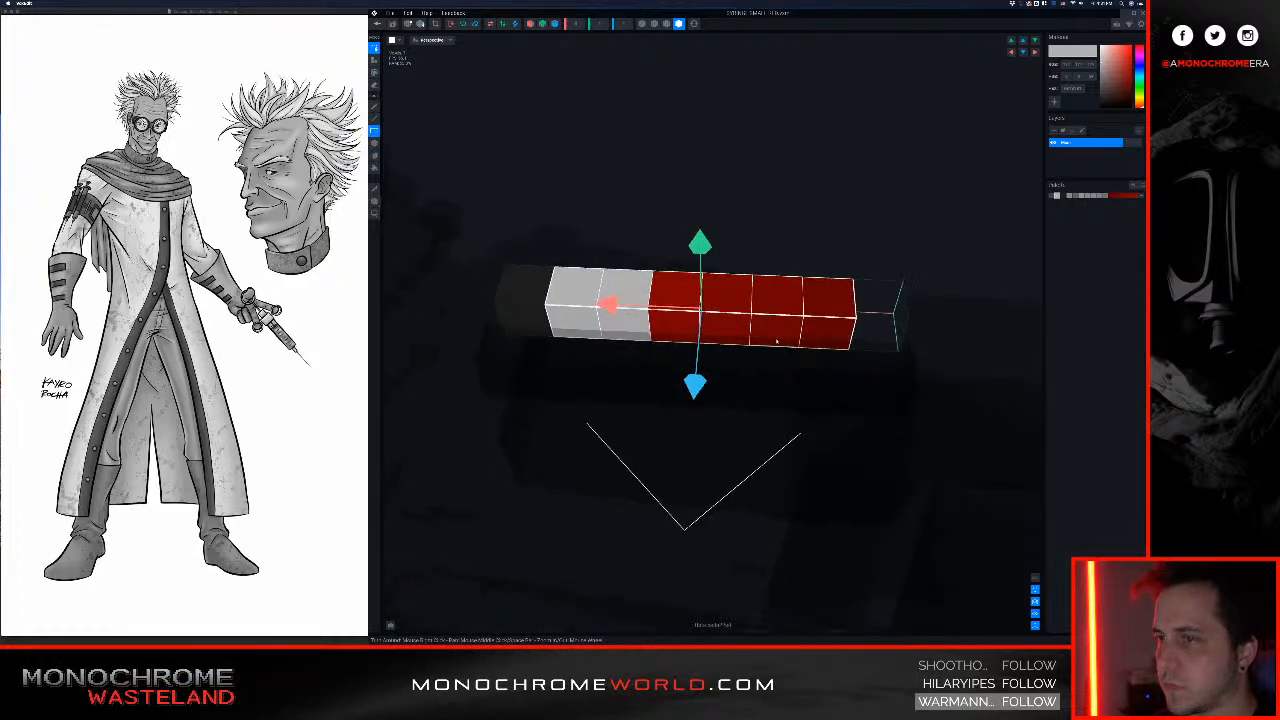
left_click(435, 24)
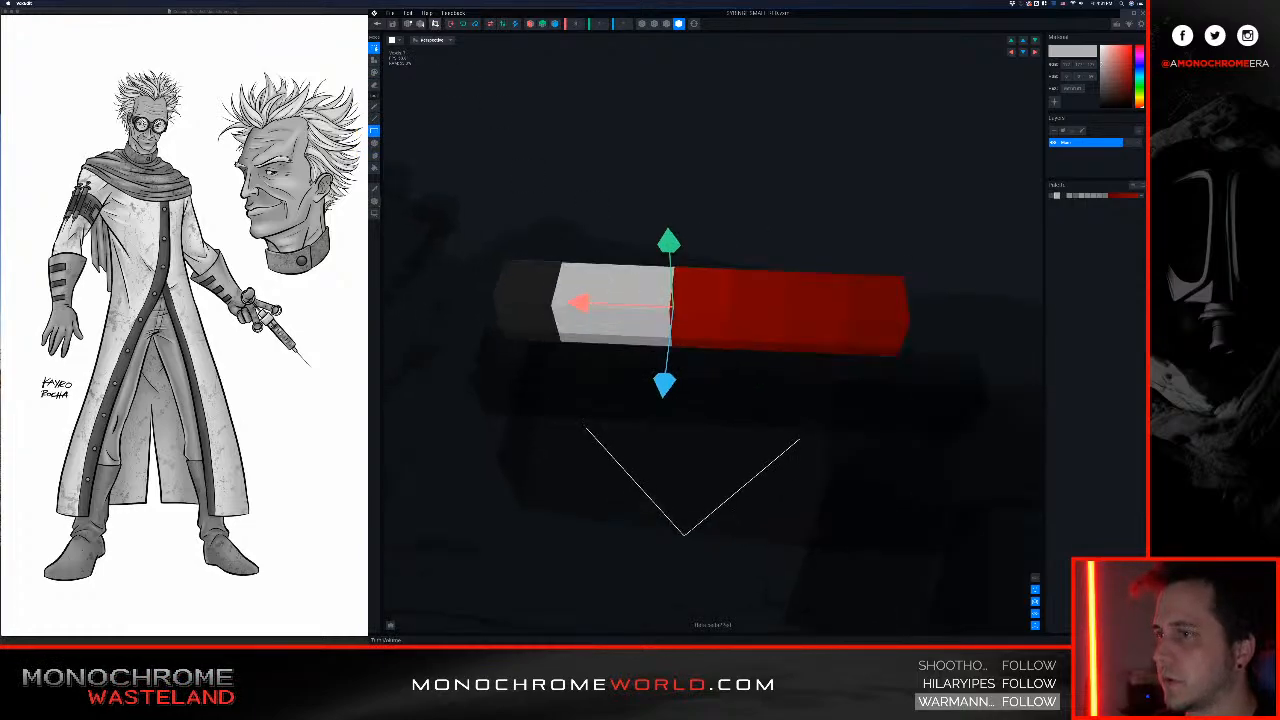
left_click(392, 24)
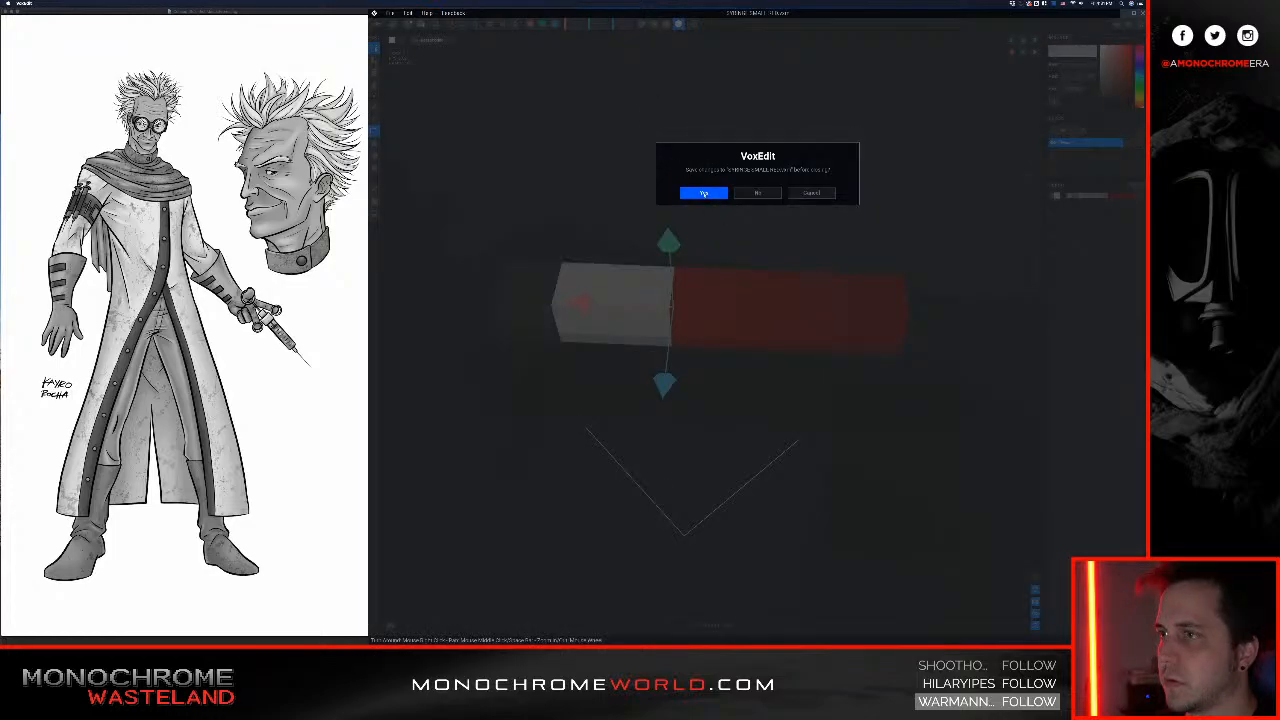
left_click(702, 192)
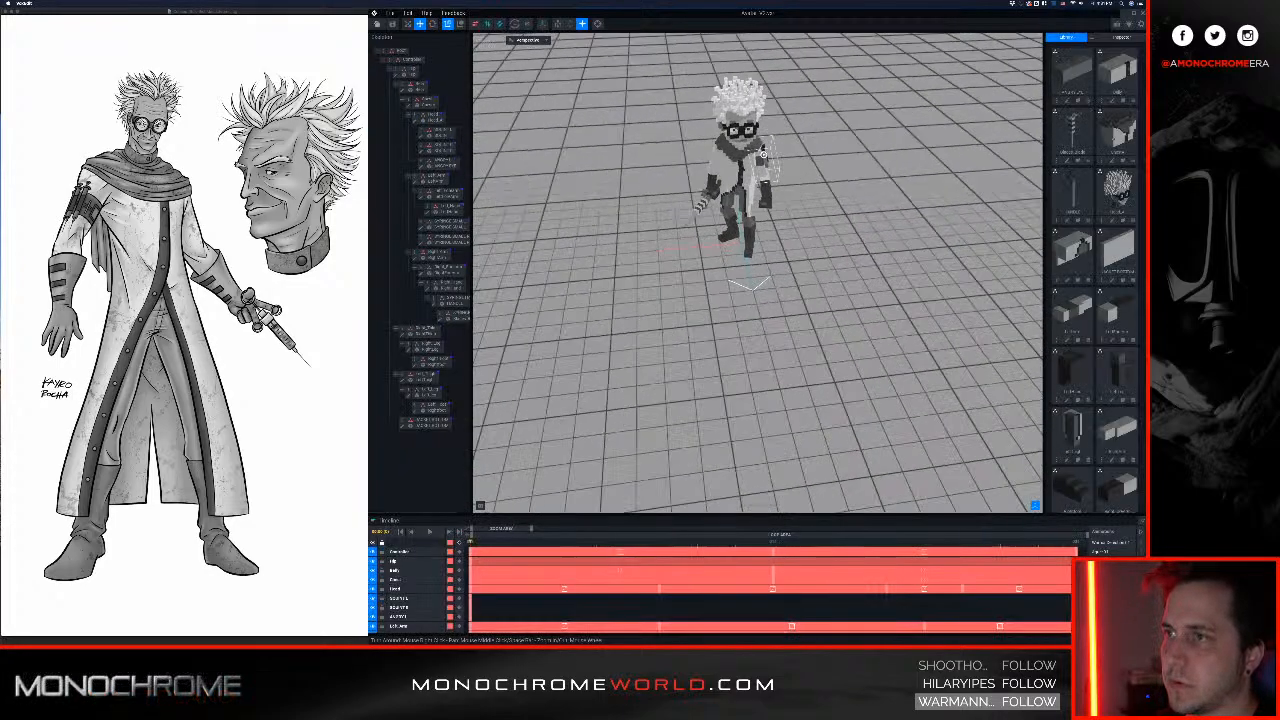
Step: Open the grey syringe's model from the left upper arm and erase the white voxel next to its dark cap
left_click(745, 115)
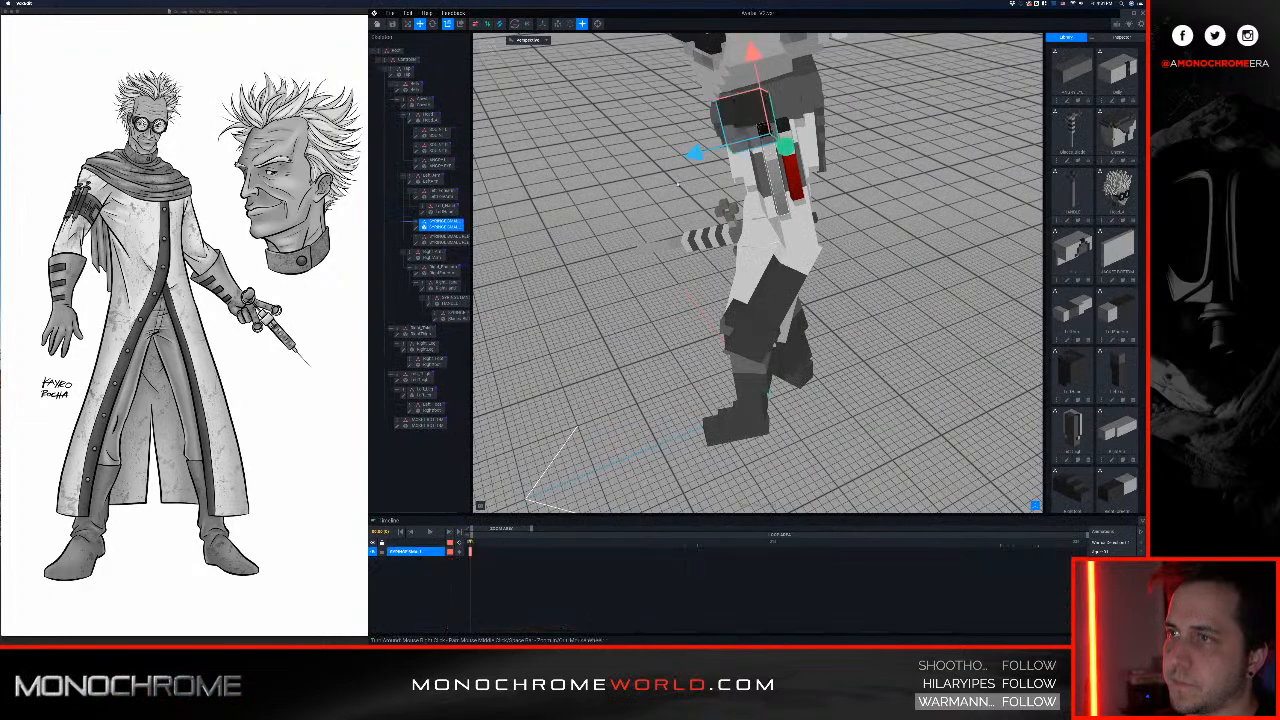
double_click(417, 228)
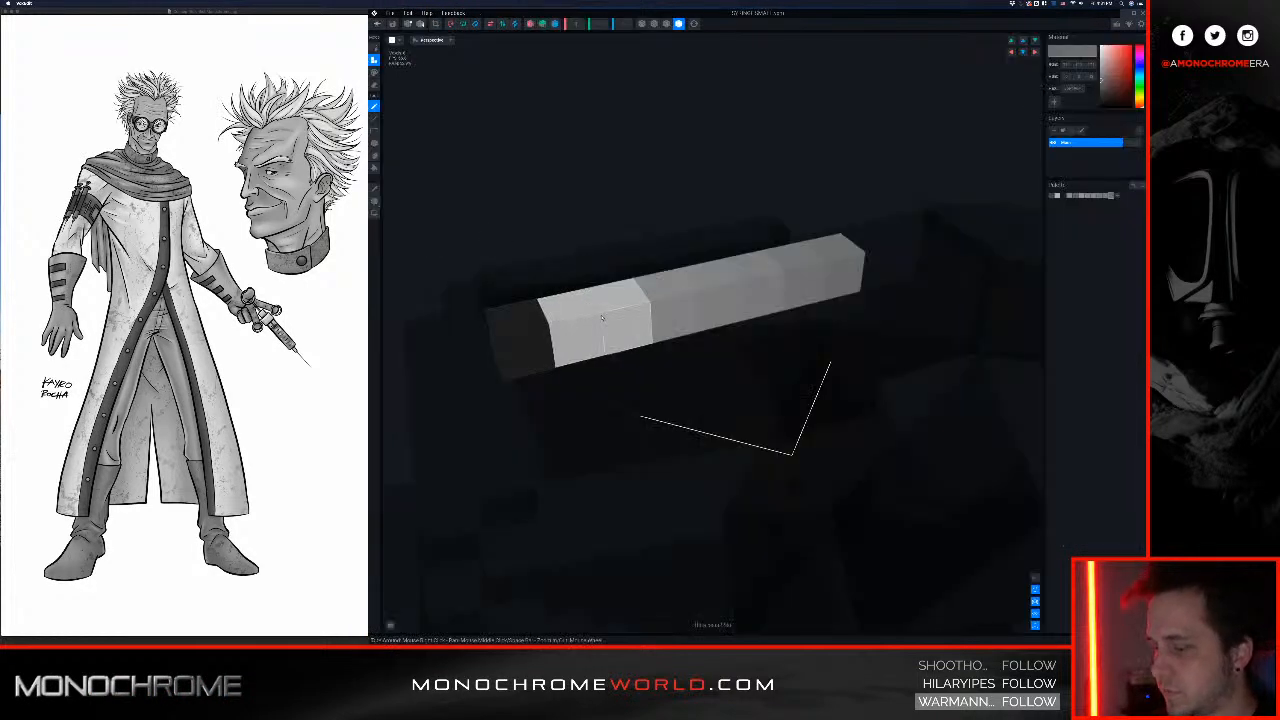
key("r")
left_click(634, 314)
key("super+z")
left_click(594, 322)
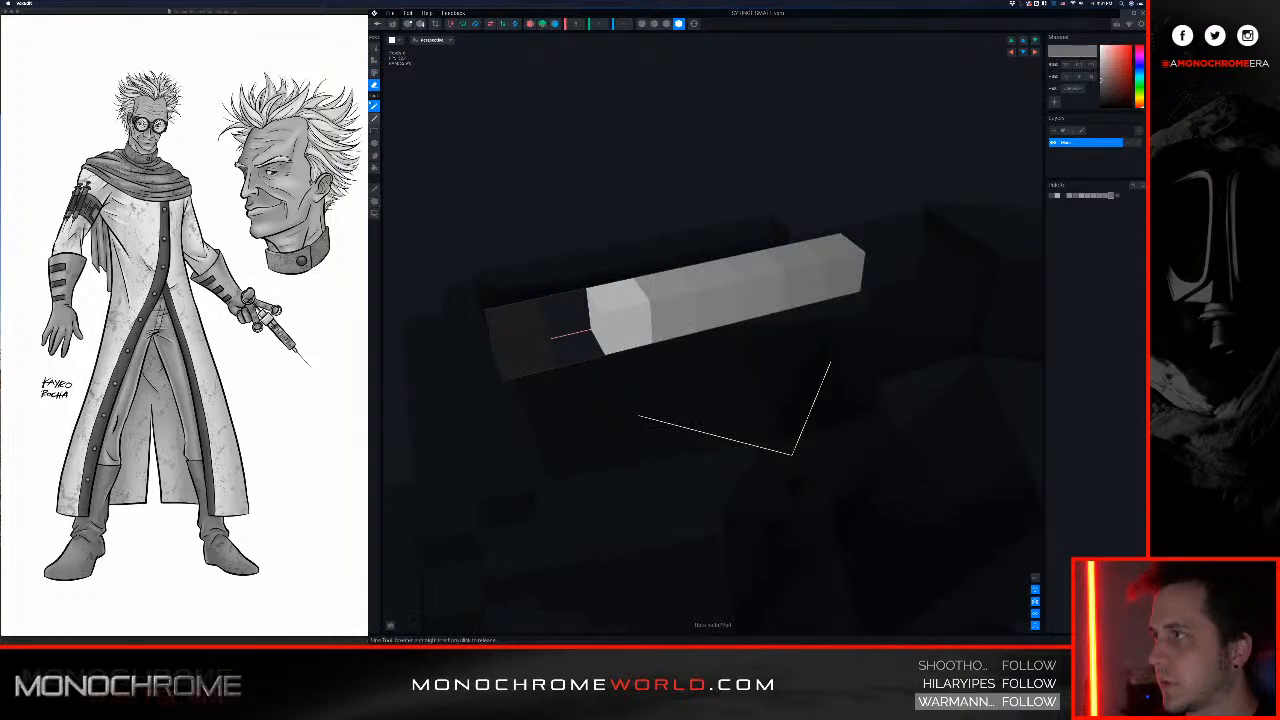
Step: Move the remaining white and grey voxels one voxel up against the dark cap, then save and return to the rig
left_click(374, 48)
left_click(374, 131)
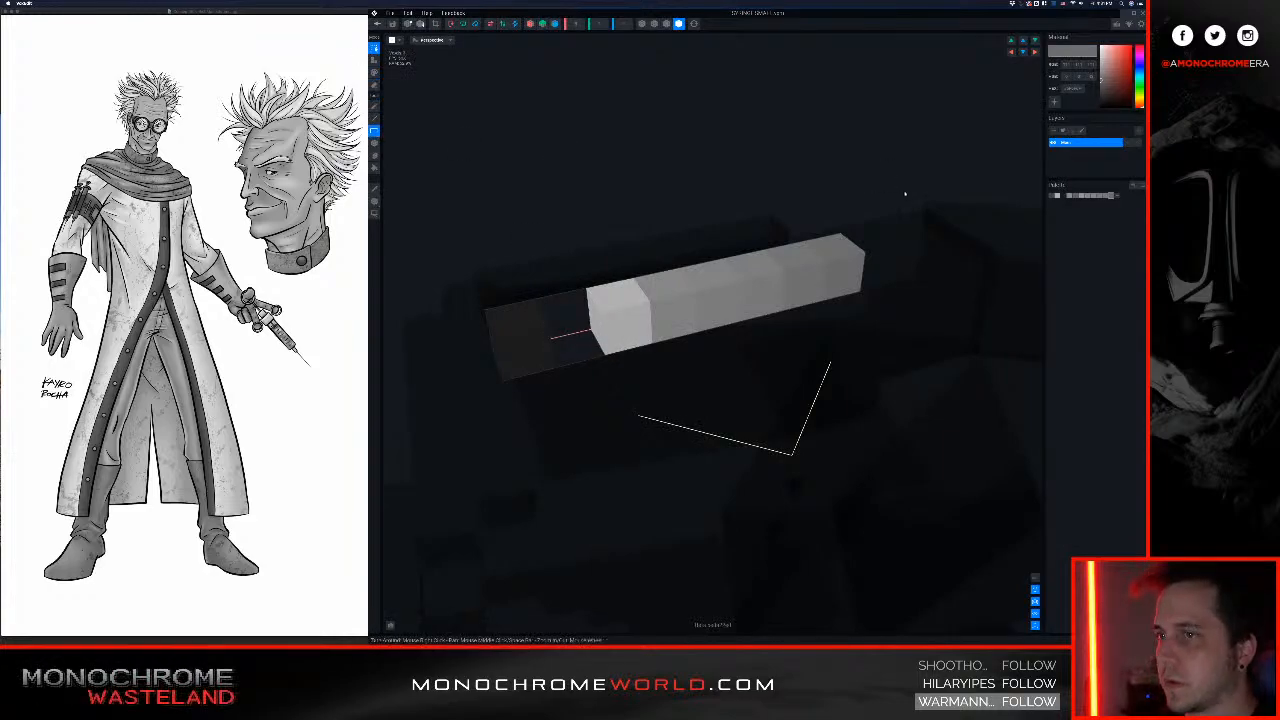
left_click_drag(905, 192, 542, 375)
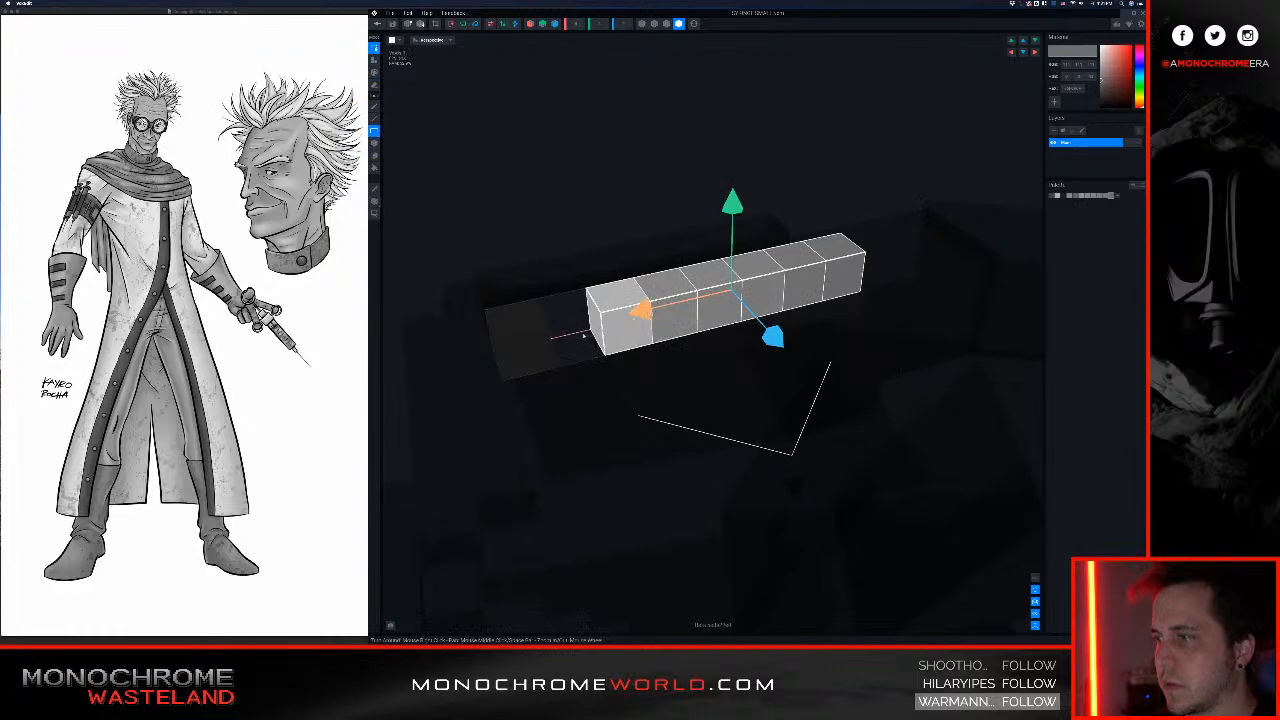
left_click_drag(655, 311, 577, 336)
left_click(420, 23)
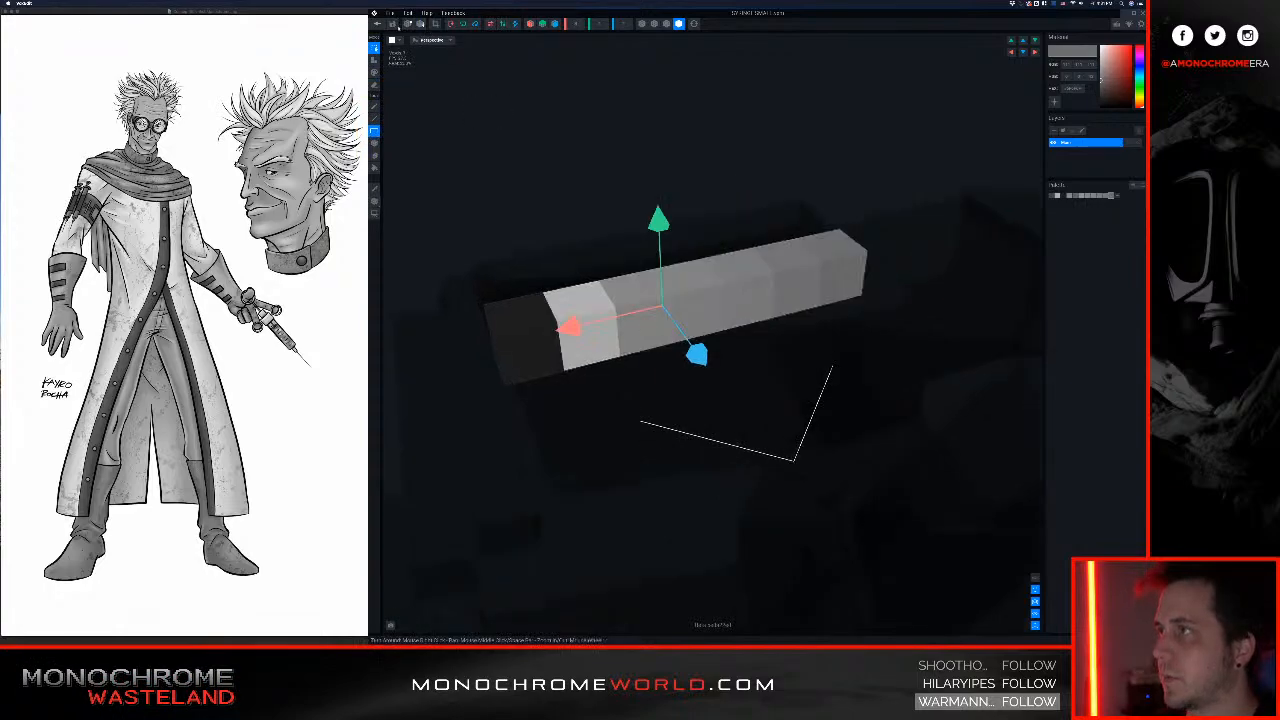
left_click(377, 23)
left_click(706, 194)
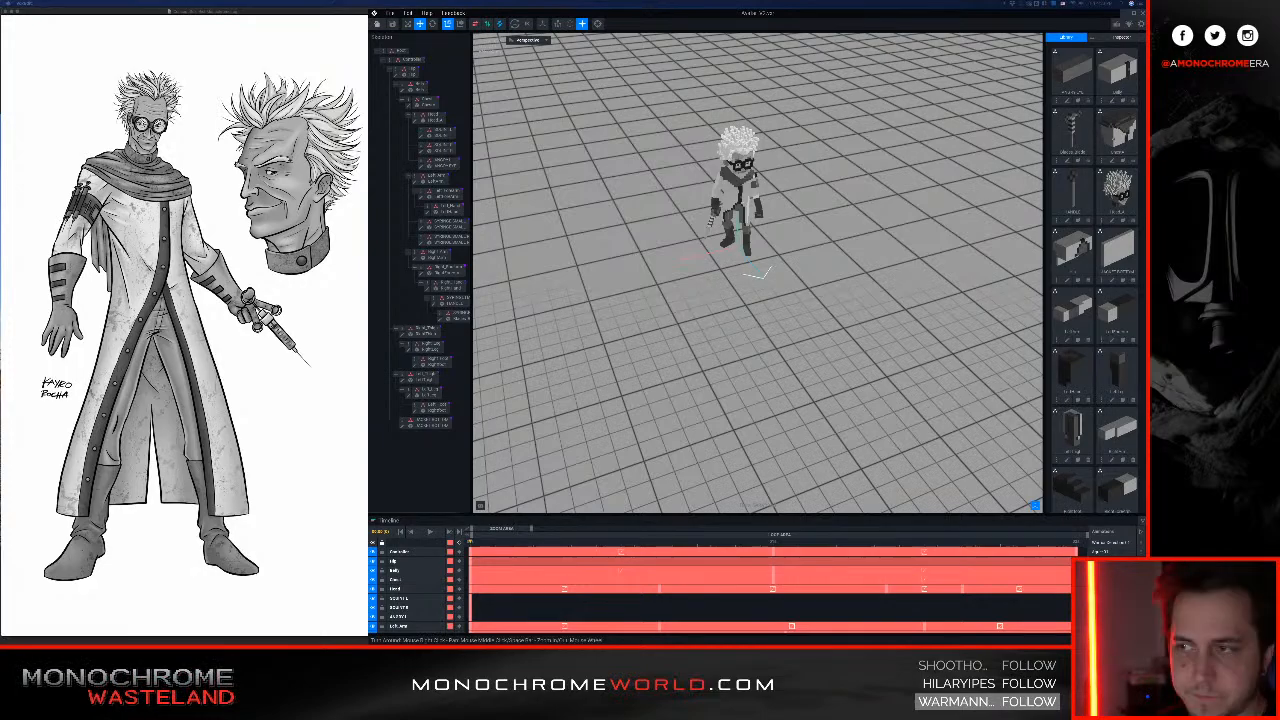
Step: Reopen the grey syringe's model from the left upper arm
middle_click_drag(688, 251, 678, 301)
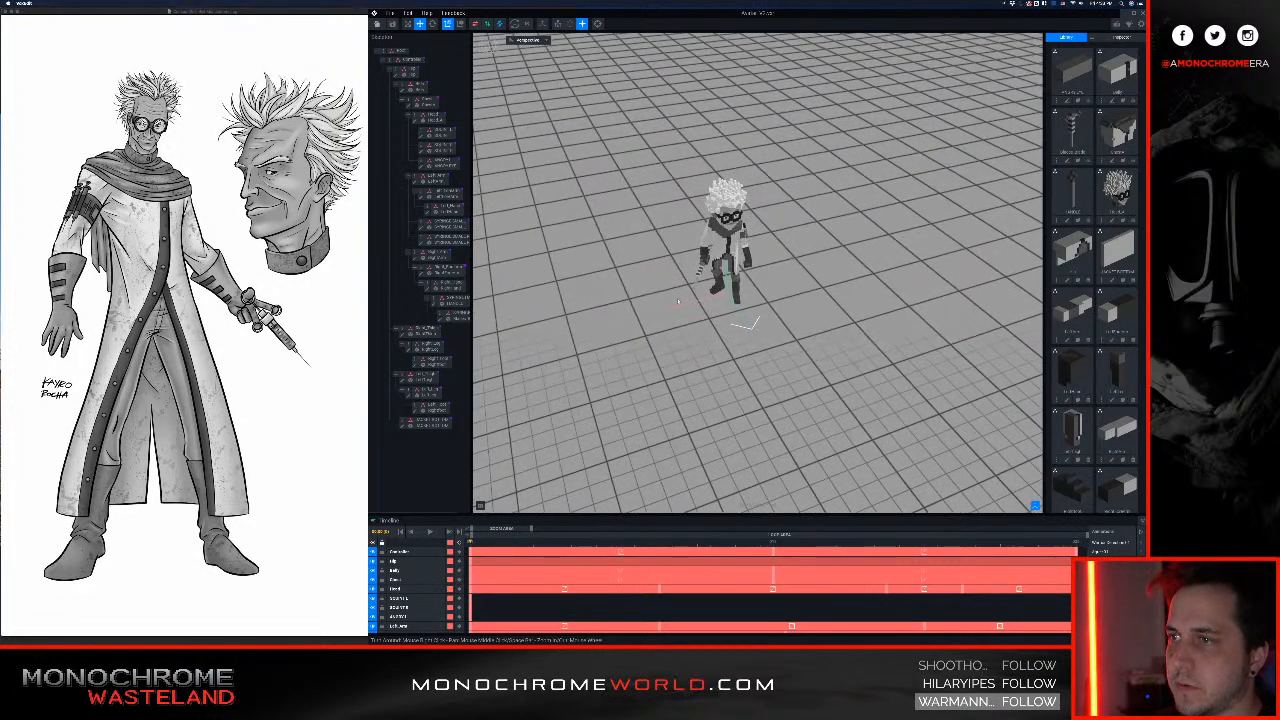
right_click_drag(698, 242, 640, 180)
right_click_drag(743, 212, 610, 205)
scroll(743, 212, "up", 5)
right_click_drag(743, 212, 816, 209)
left_click(786, 225)
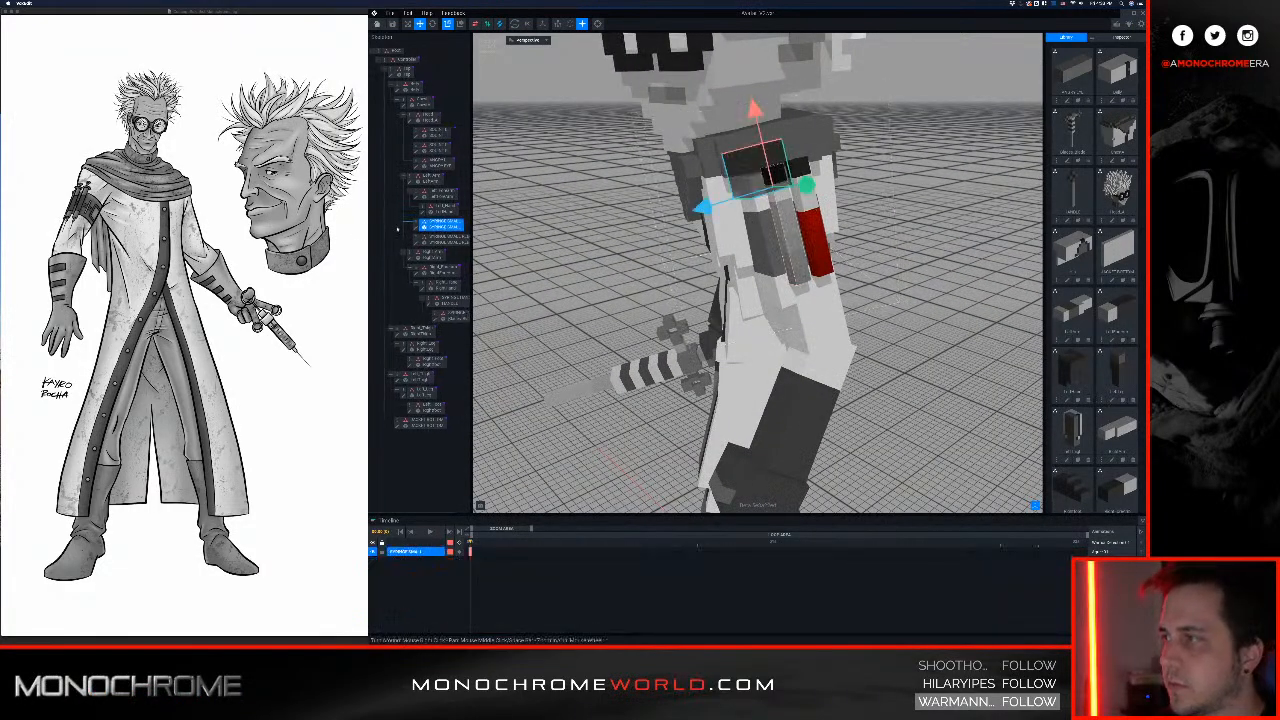
left_click(416, 228)
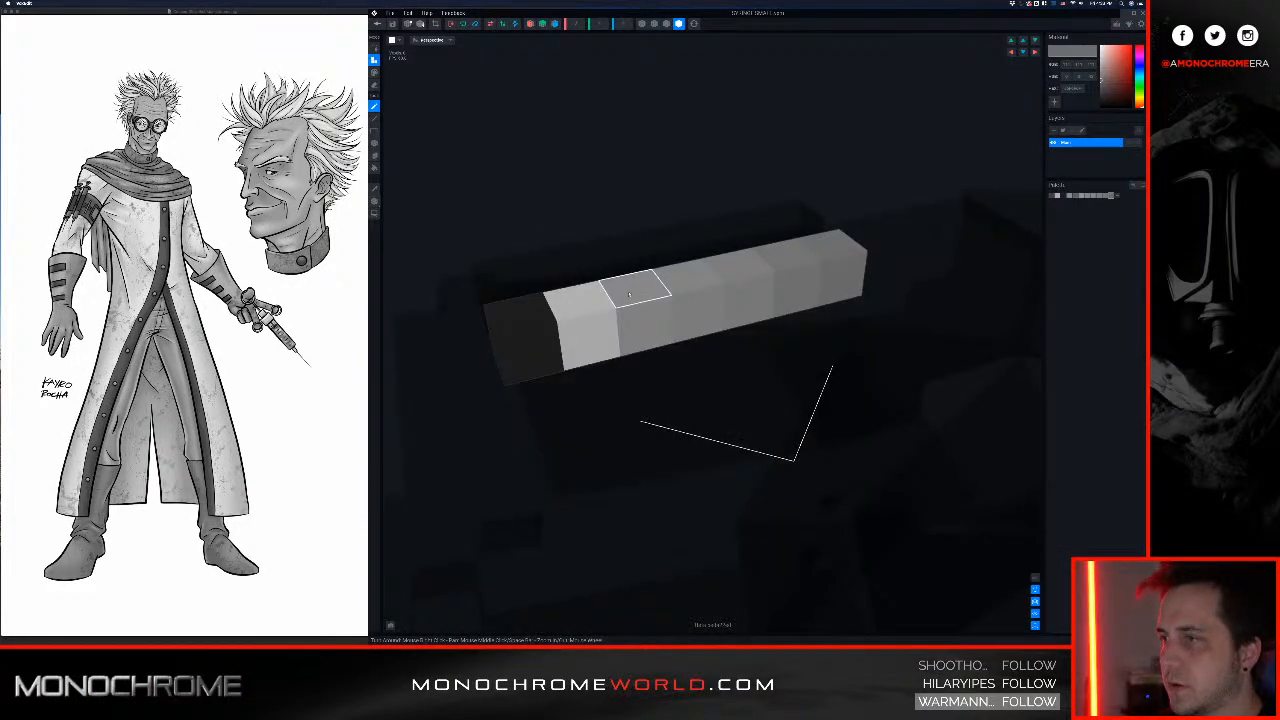
Step: Move the grey syringe's pivot along its length toward the dark cap, then save and return to the rig
right_click_drag(629, 293, 651, 190)
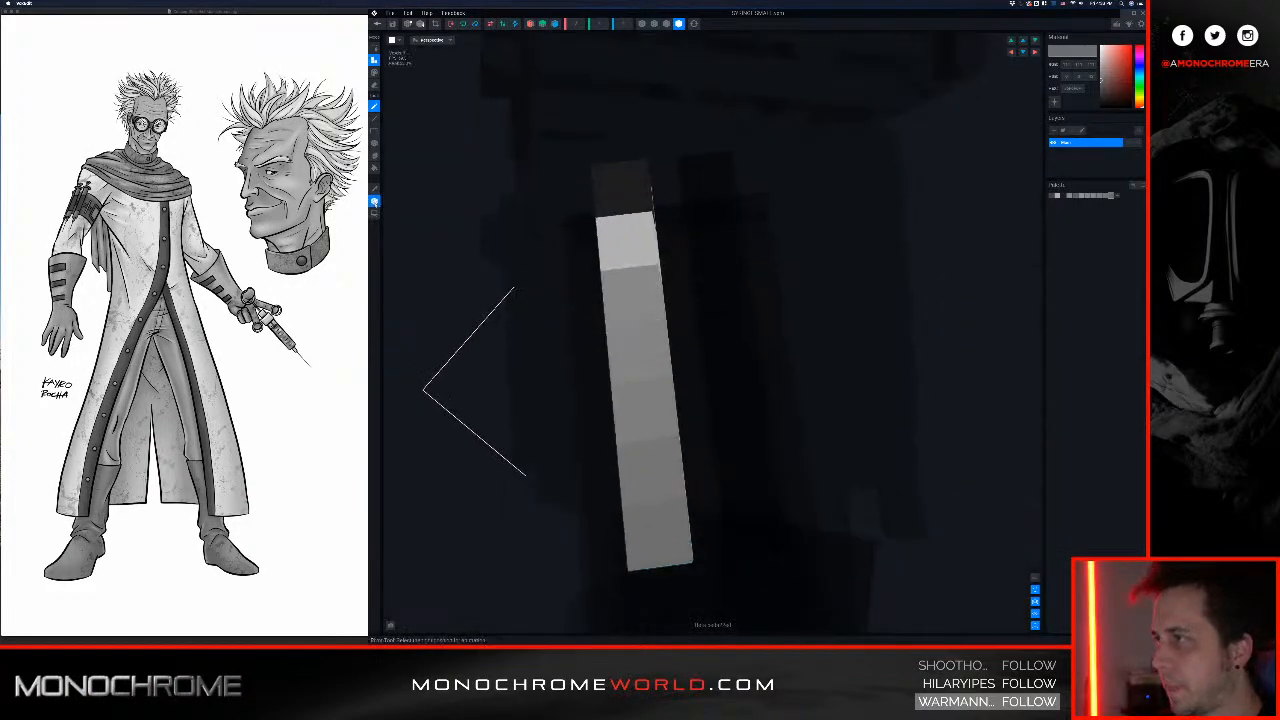
left_click(374, 203)
scroll(520, 240, "down", 3)
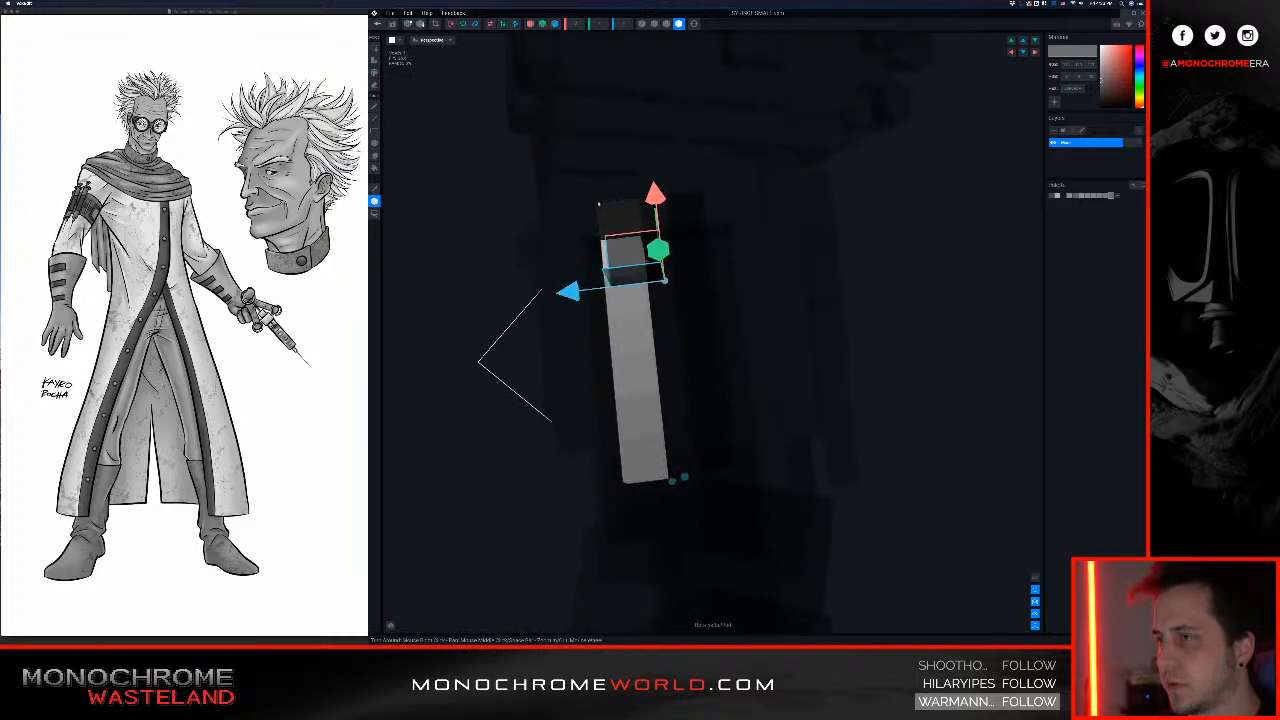
right_click_drag(598, 204, 635, 181)
left_click_drag(660, 157, 655, 121)
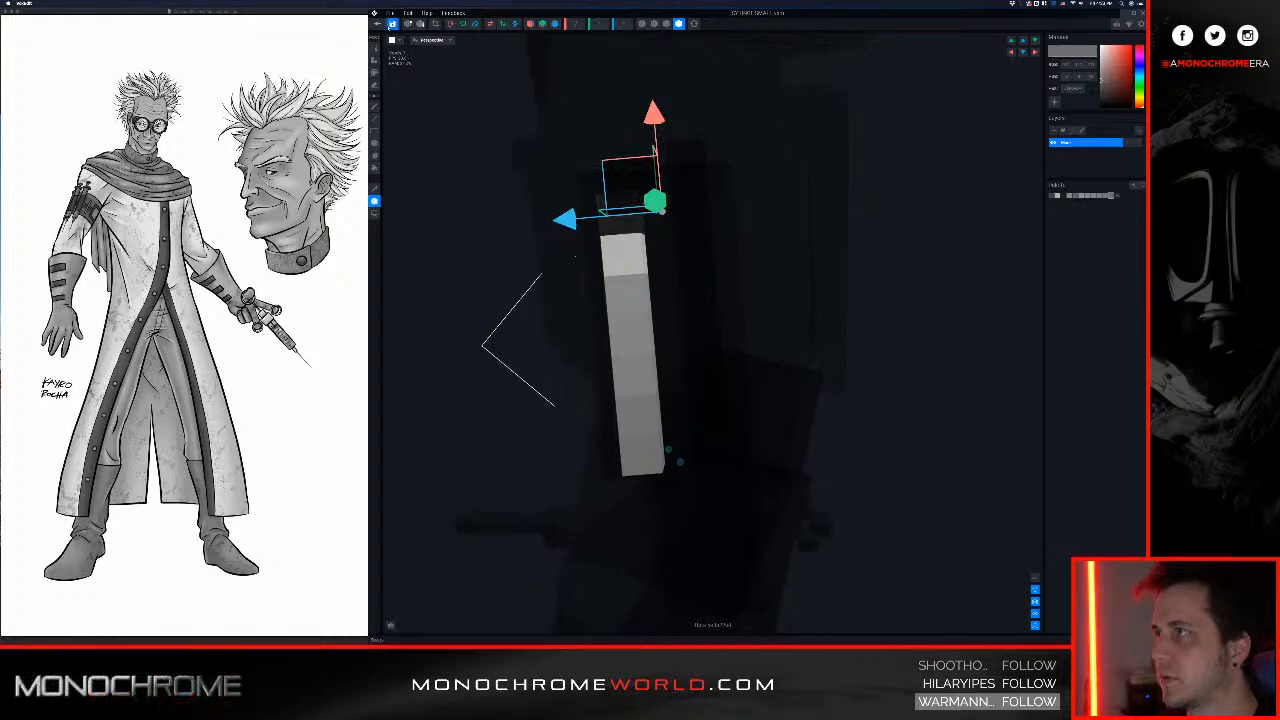
left_click(378, 26)
left_click(705, 193)
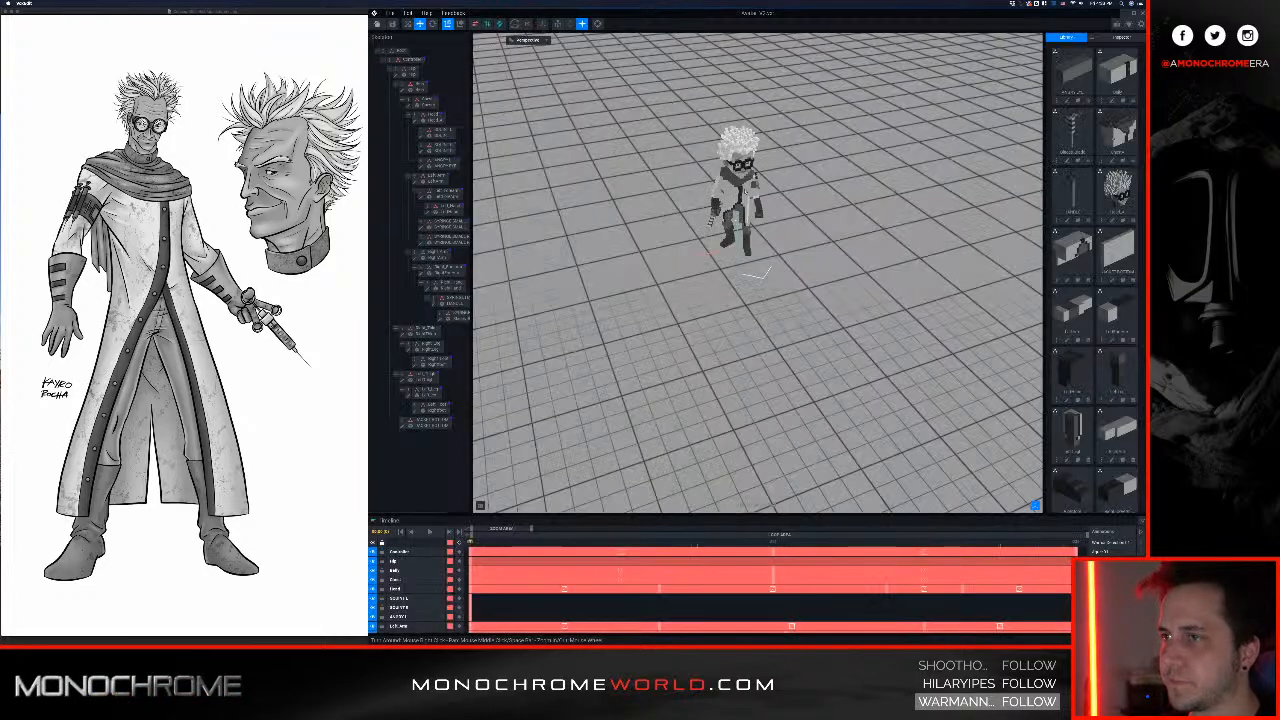
Step: Reopen the red syringe's model from the left upper arm
right_click_drag(825, 215, 760, 190)
scroll(752, 182, "up", 5)
scroll(756, 192, "up", 8)
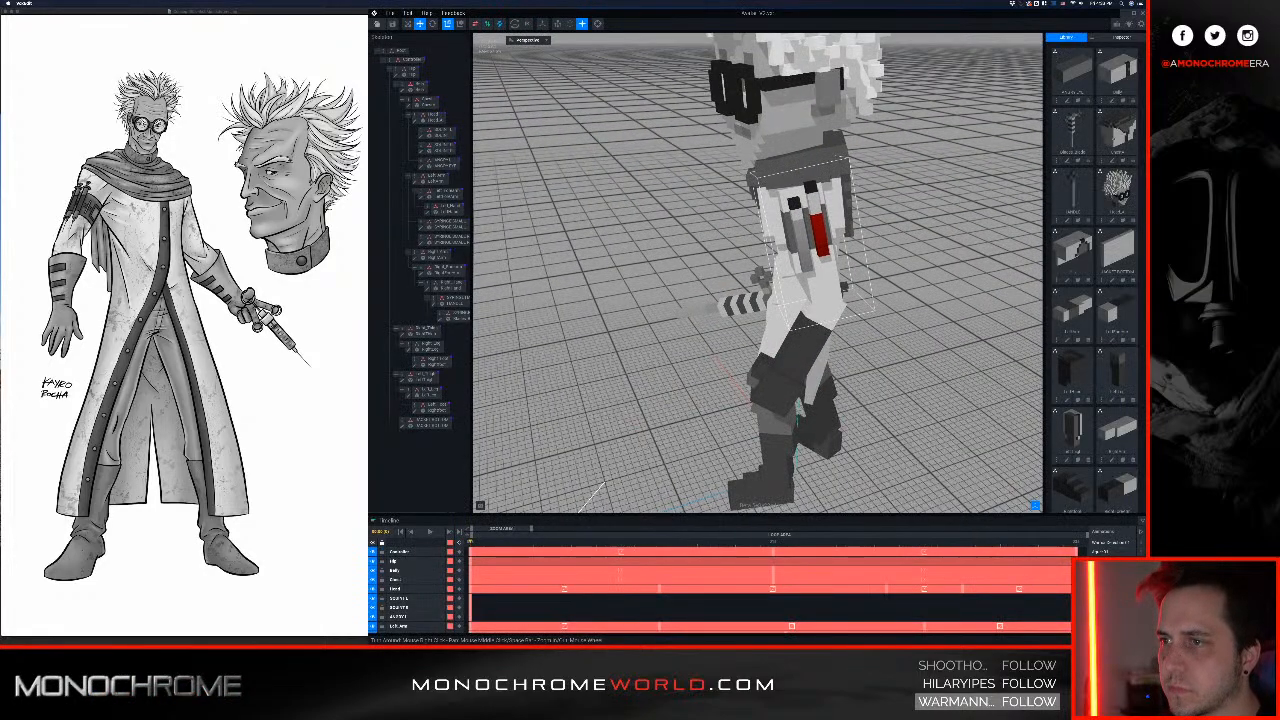
left_click(846, 246)
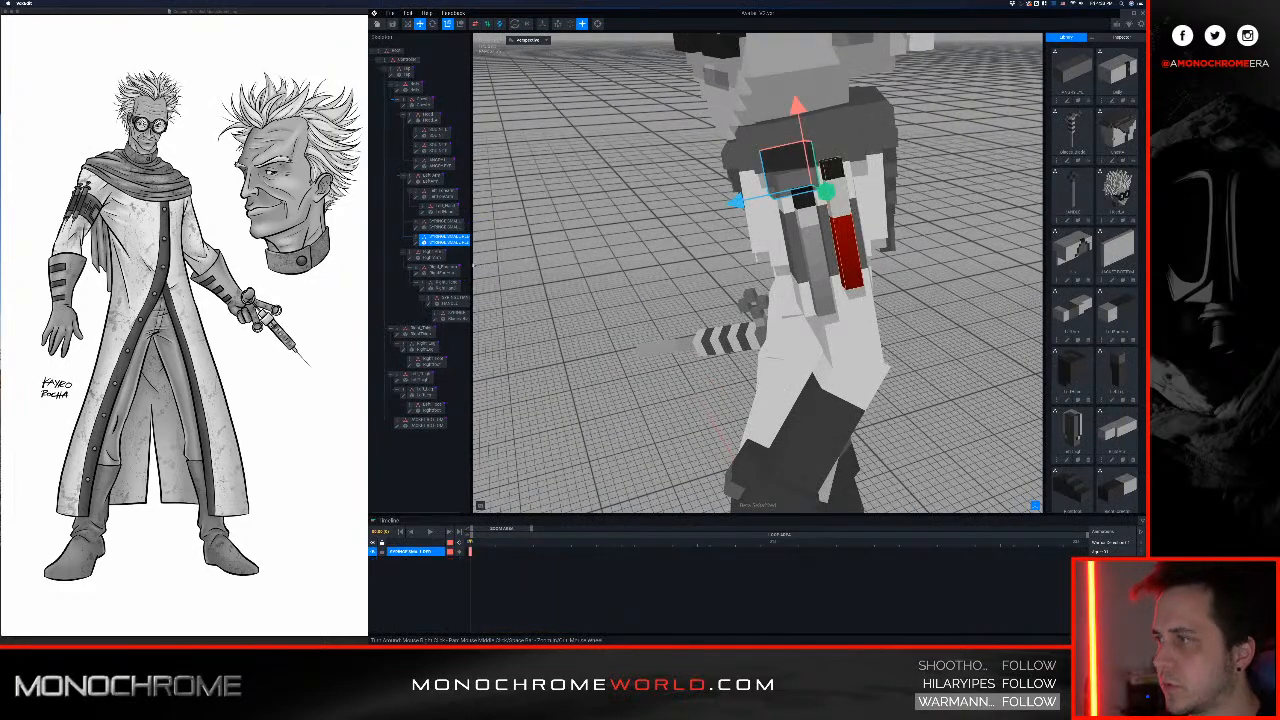
left_click(416, 243)
Step: Shift the red syringe's pivot one voxel toward the dark cap, then save and return to the rig
right_click_drag(740, 266, 655, 325)
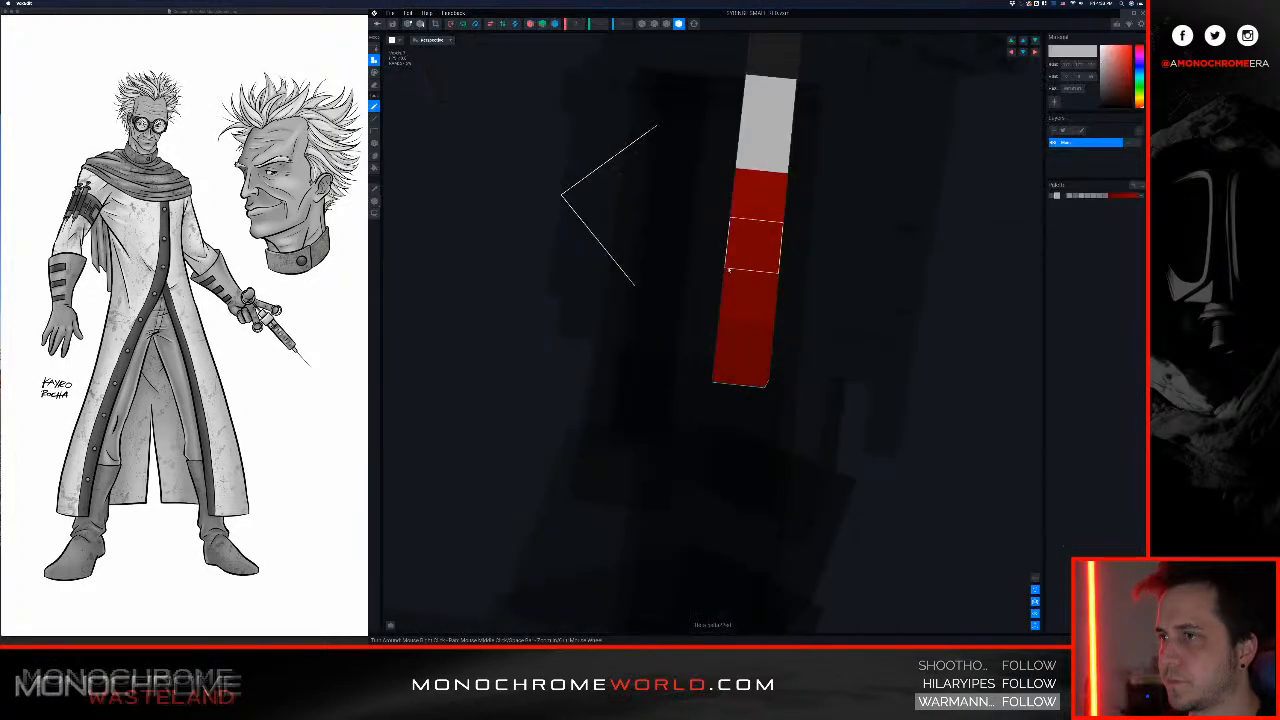
middle_click_drag(727, 243, 709, 300)
left_click(374, 202)
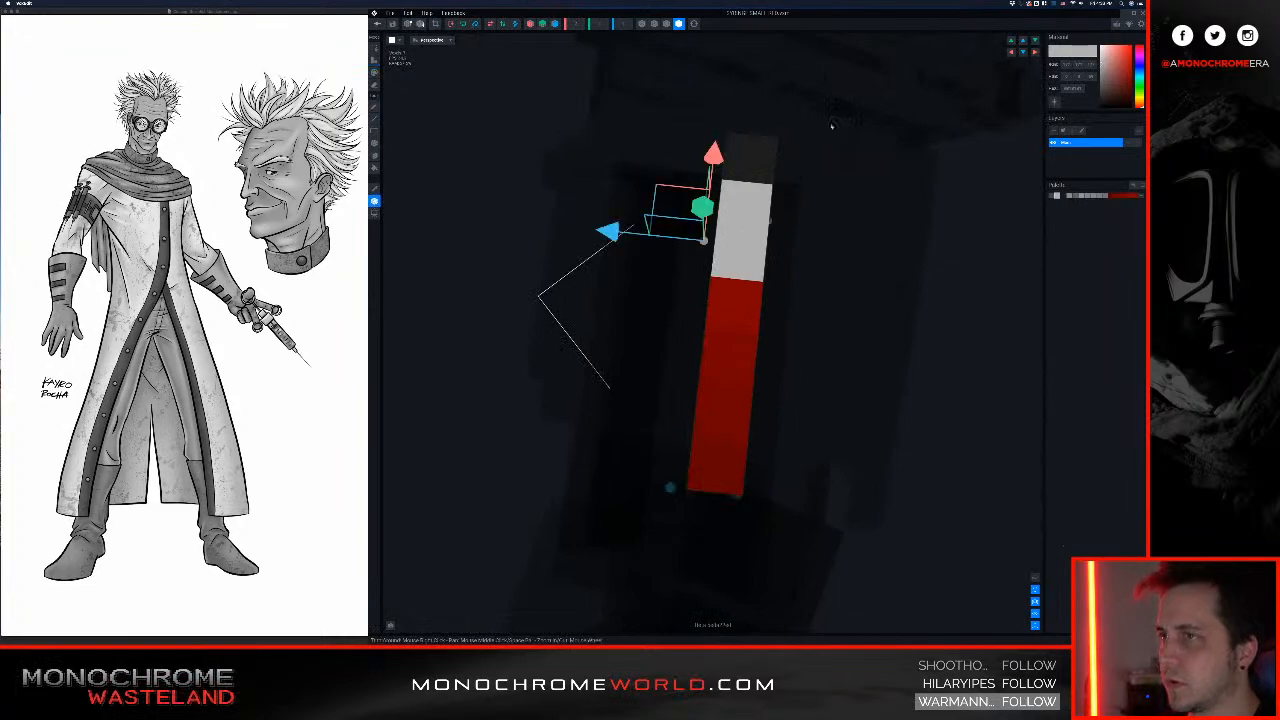
left_click_drag(720, 153, 721, 142)
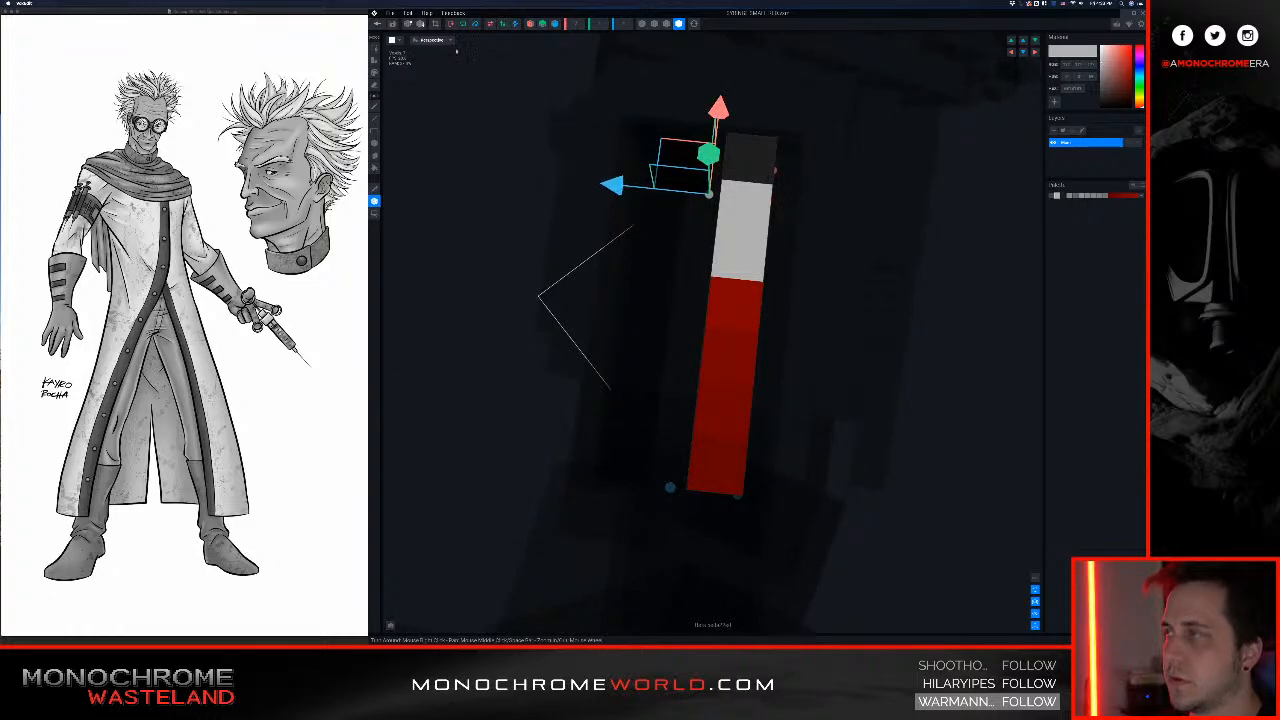
left_click(377, 24)
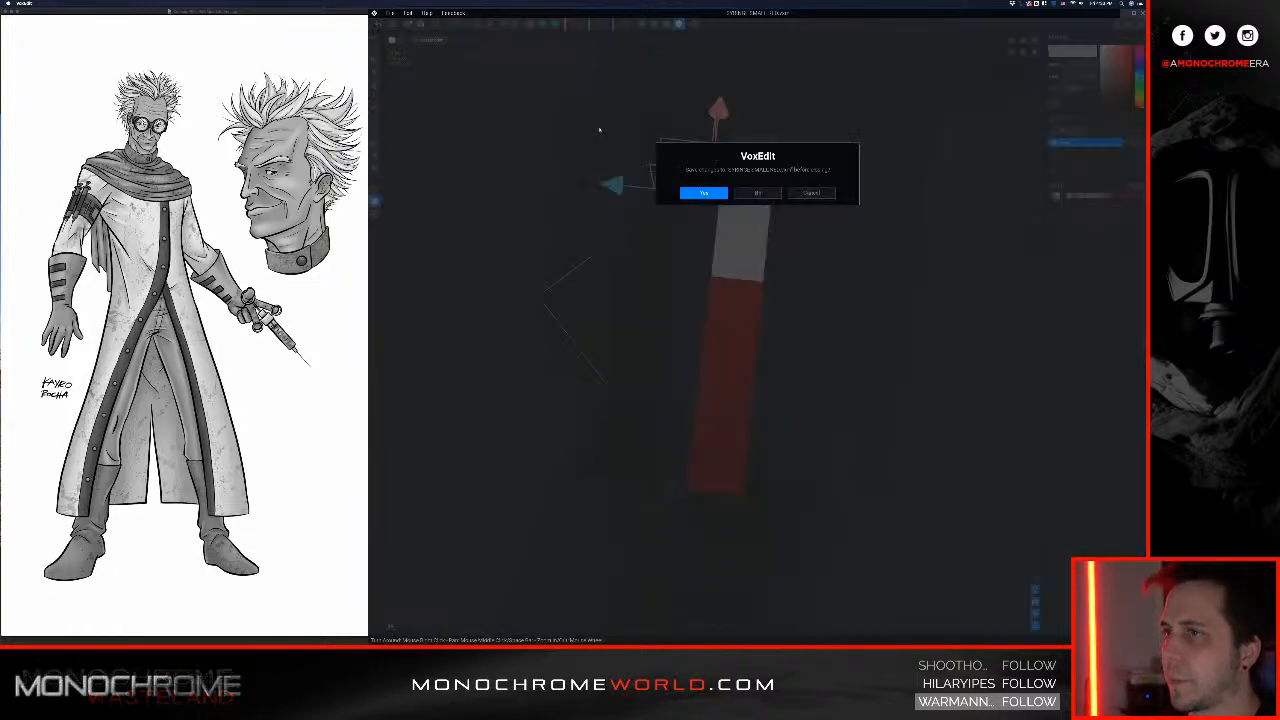
left_click(706, 193)
Step: Examine how the grey and red syringes sit on the left upper arm, up close and from a distance
scroll(745, 200, "up", 5)
middle_click_drag(750, 175, 738, 285)
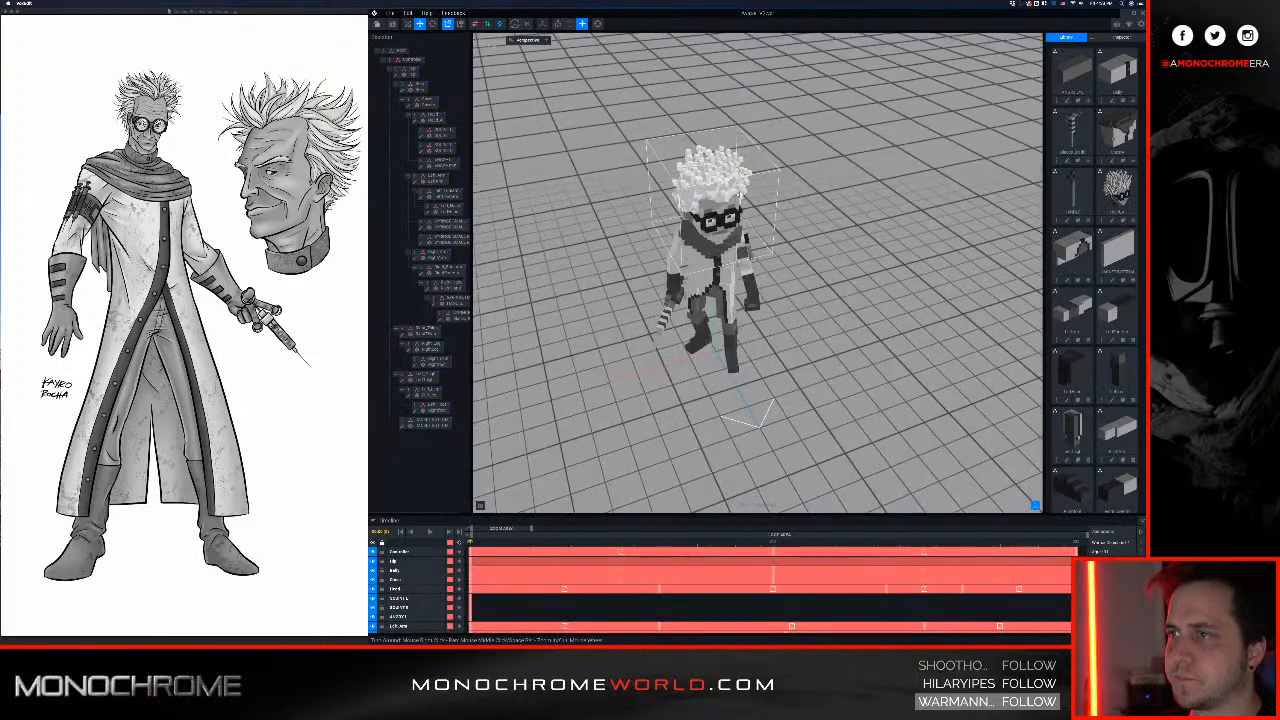
right_click_drag(840, 325, 825, 275)
scroll(762, 277, "up", 4)
scroll(698, 295, "up", 3)
scroll(763, 300, "up", 4)
left_click(752, 325)
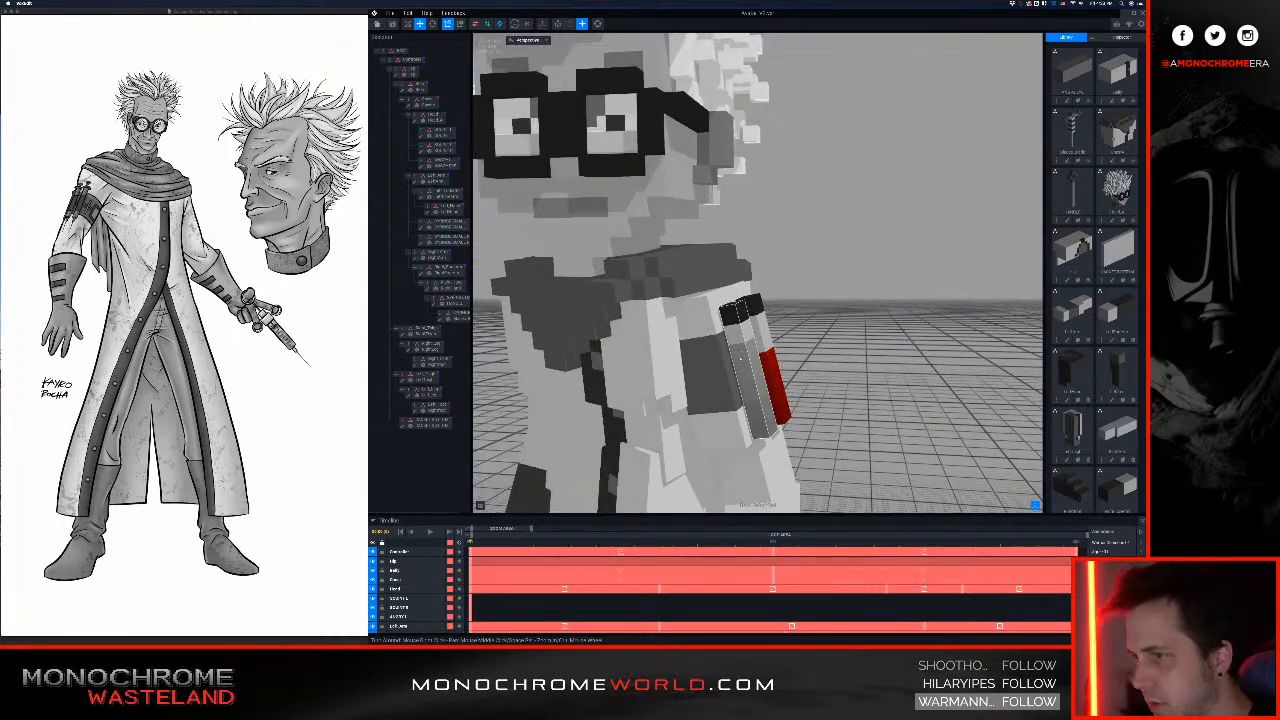
right_click_drag(718, 372, 753, 398)
scroll(751, 394, "down", 3)
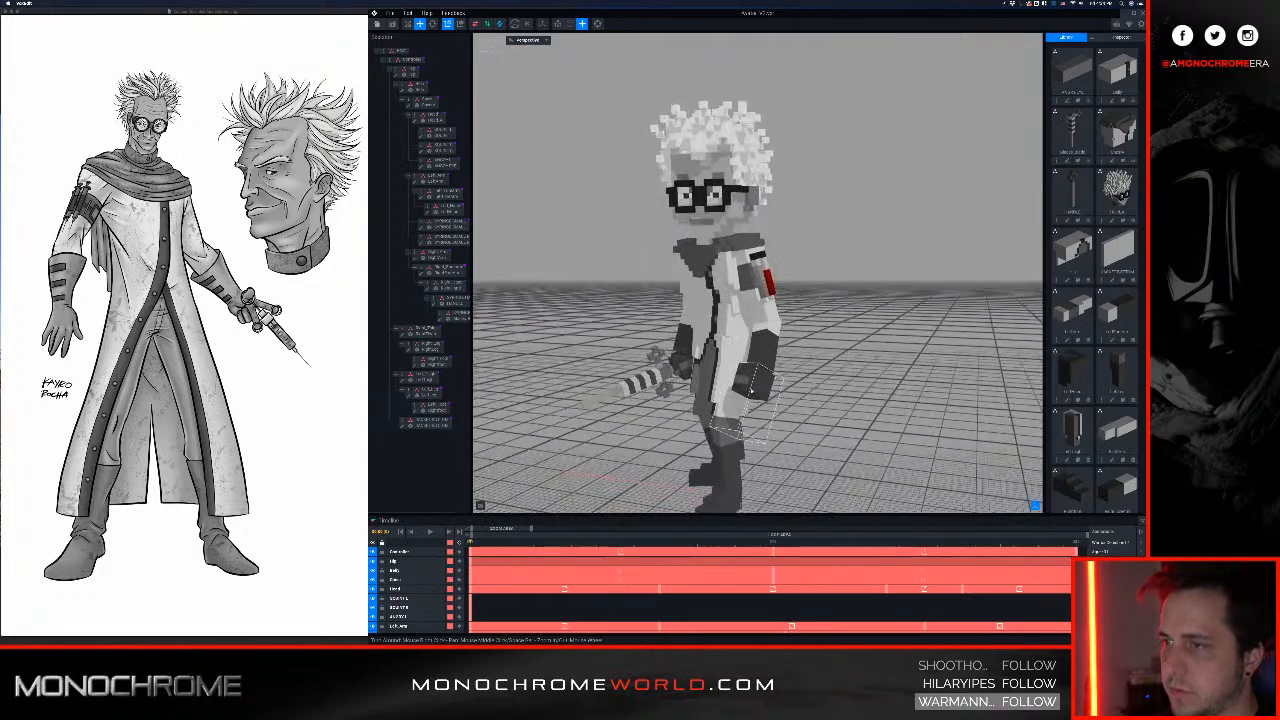
Step: Duplicate the grey syringe's node on the left upper arm
right_click_drag(752, 321, 804, 259)
scroll(789, 274, "up", 3)
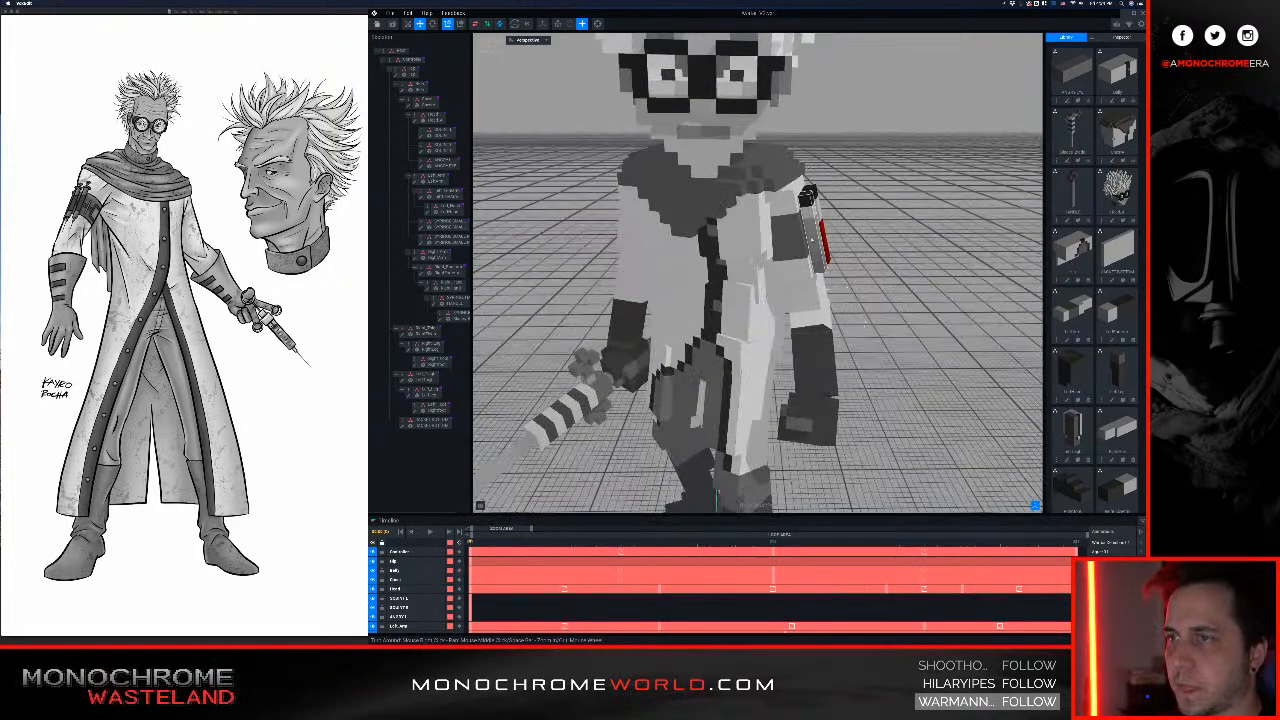
left_click(806, 195)
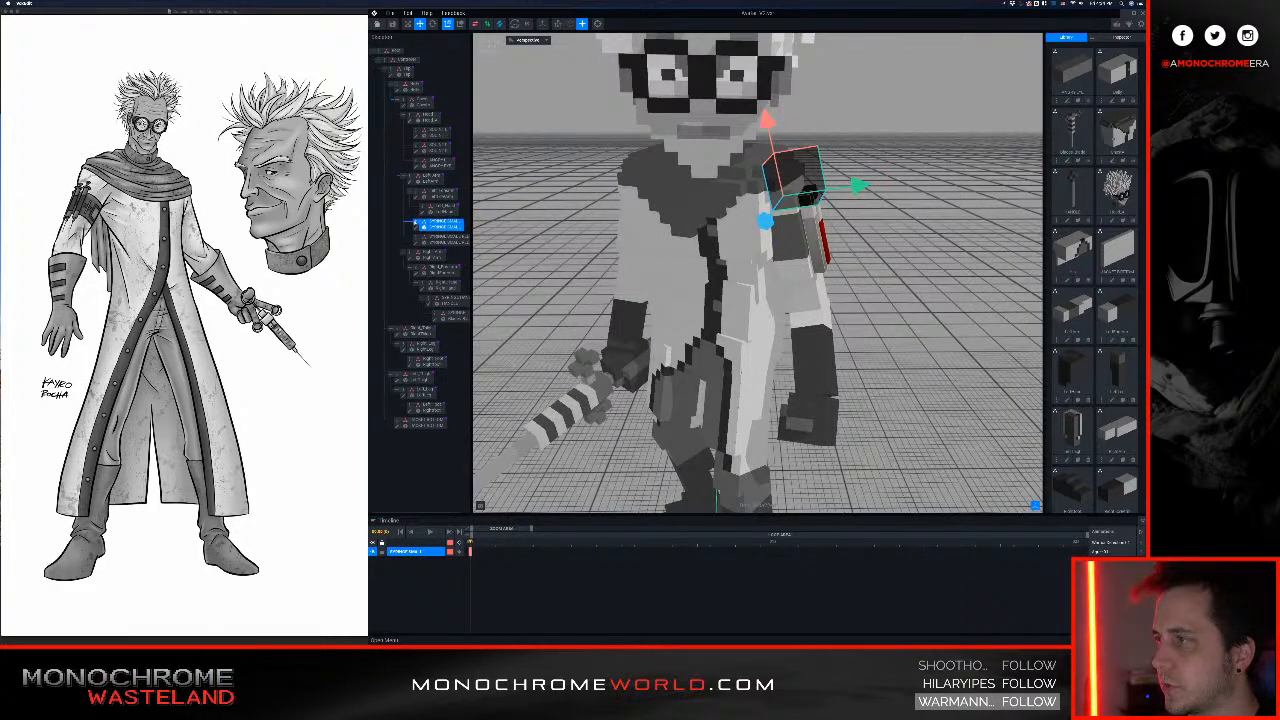
right_click(416, 223)
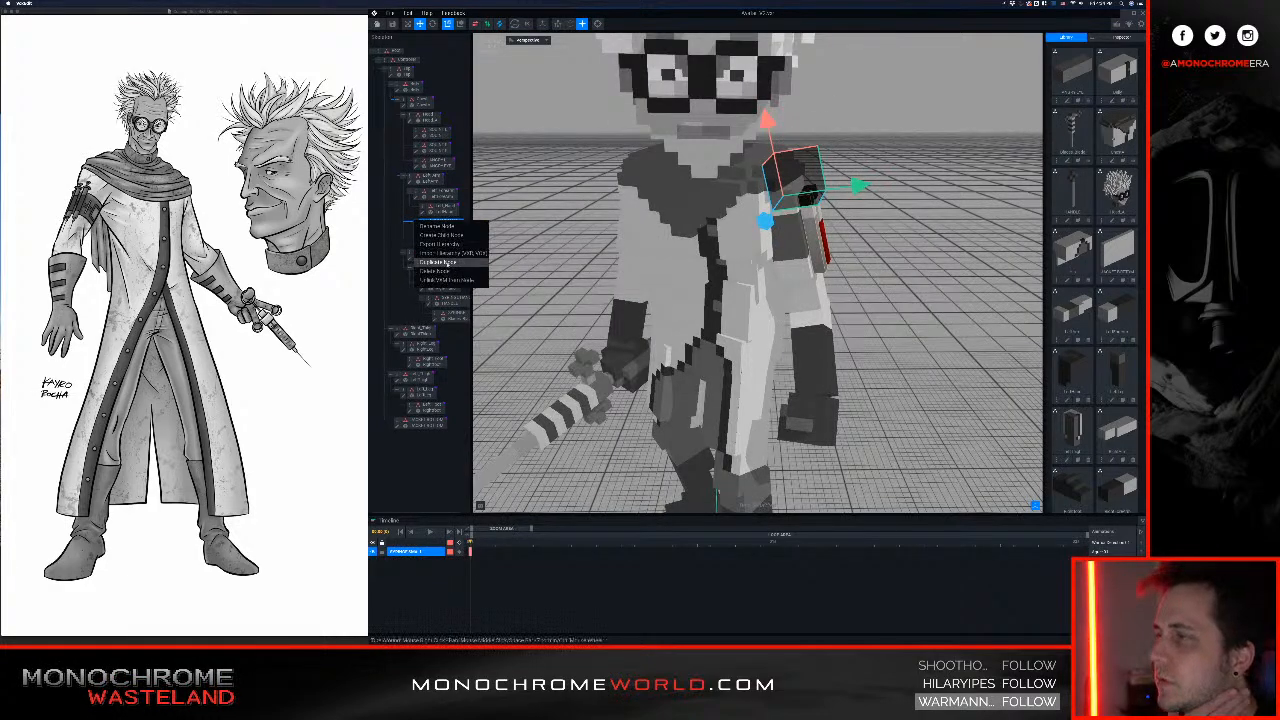
left_click(440, 262)
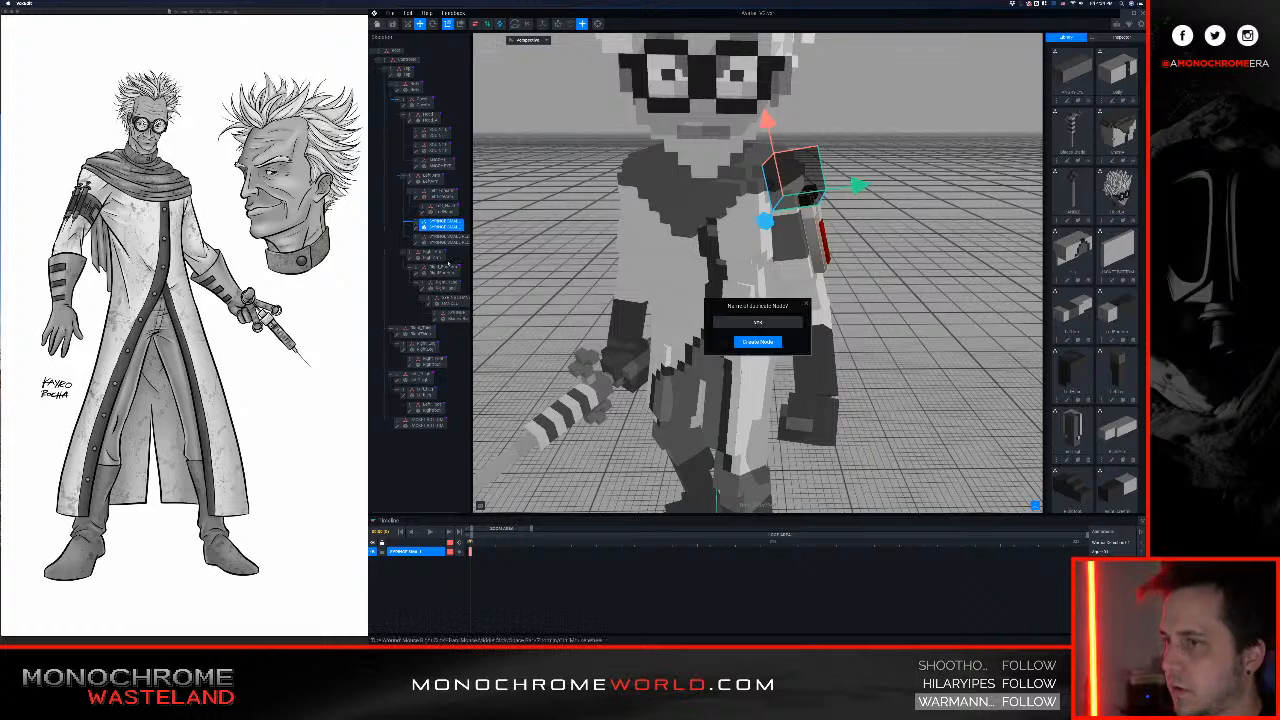
key("Return")
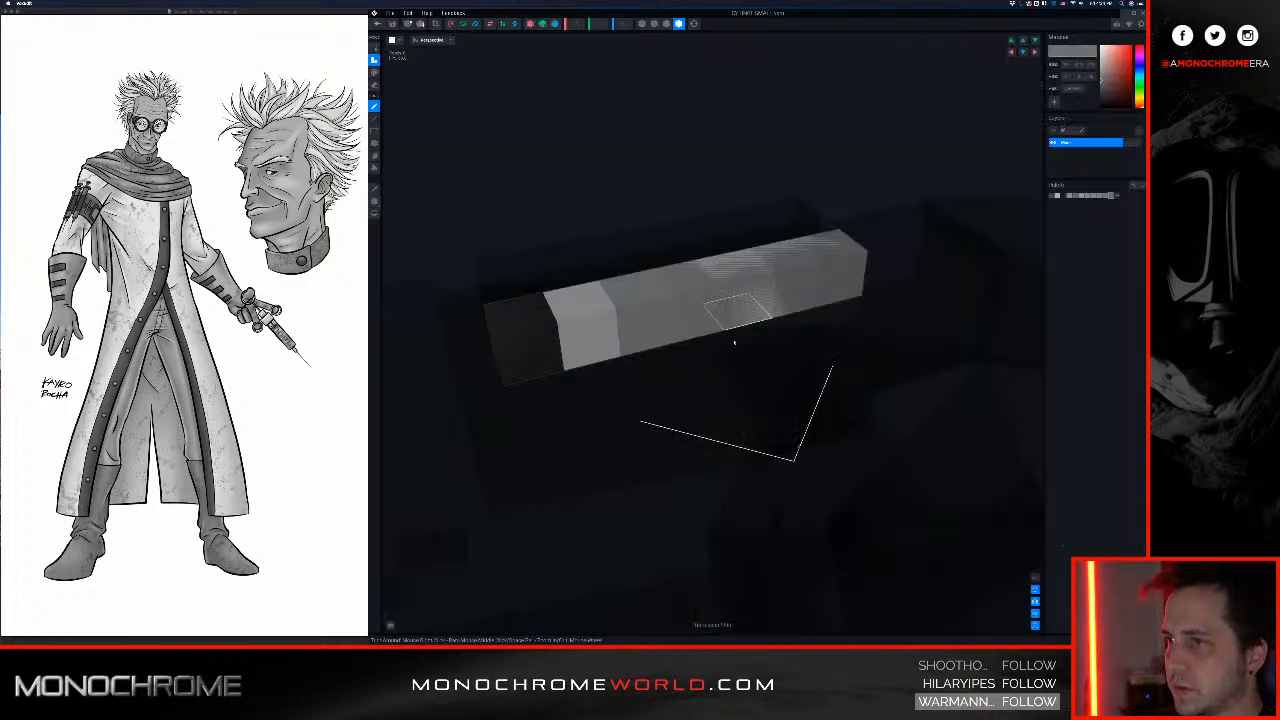
Step: In the grey syringe's model, offset the pivot away from the dark cap and the body, then save and return to the rig
scroll(774, 334, "down", 3)
mouse_move(774, 334)
right_mouse_down()
mouse_move(688, 300)
mouse_move(769, 335)
right_mouse_up()
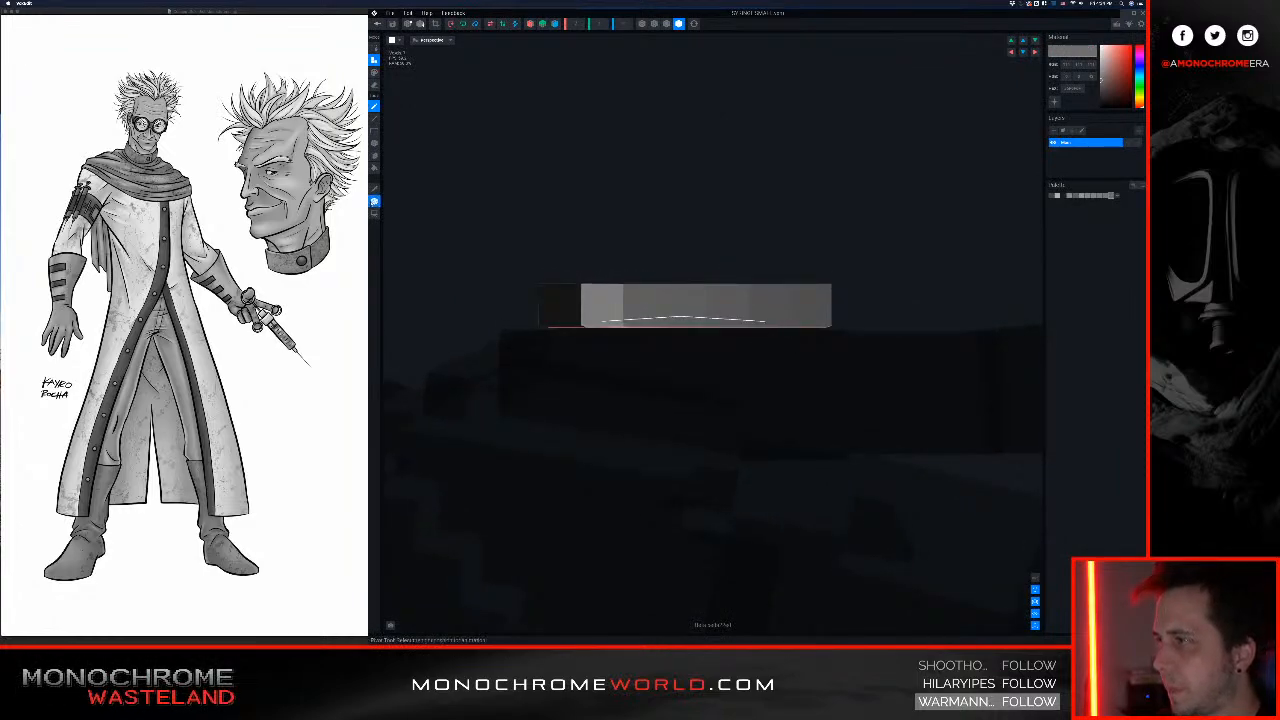
left_click(375, 203)
left_click_drag(572, 302, 570, 249)
right_click_drag(593, 323, 788, 244)
mouse_move(818, 210)
left_mouse_down()
mouse_move(811, 180)
mouse_move(852, 279)
left_mouse_up()
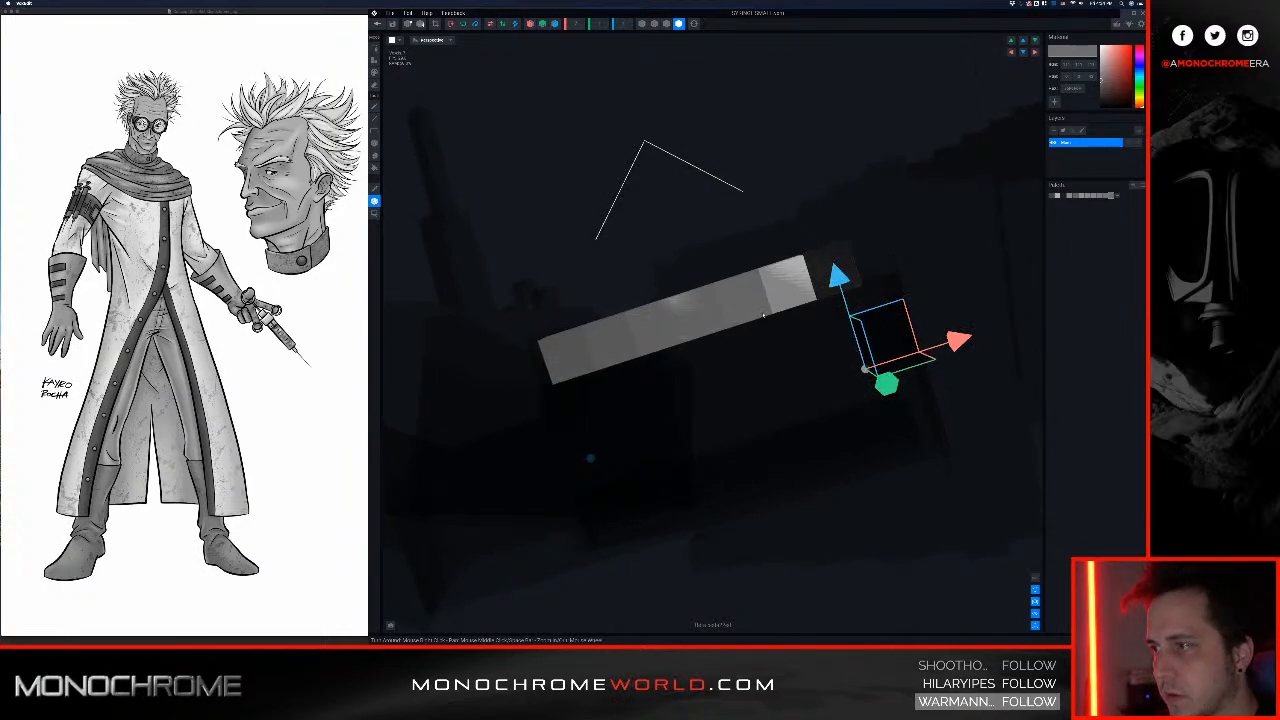
right_click_drag(763, 315, 762, 312)
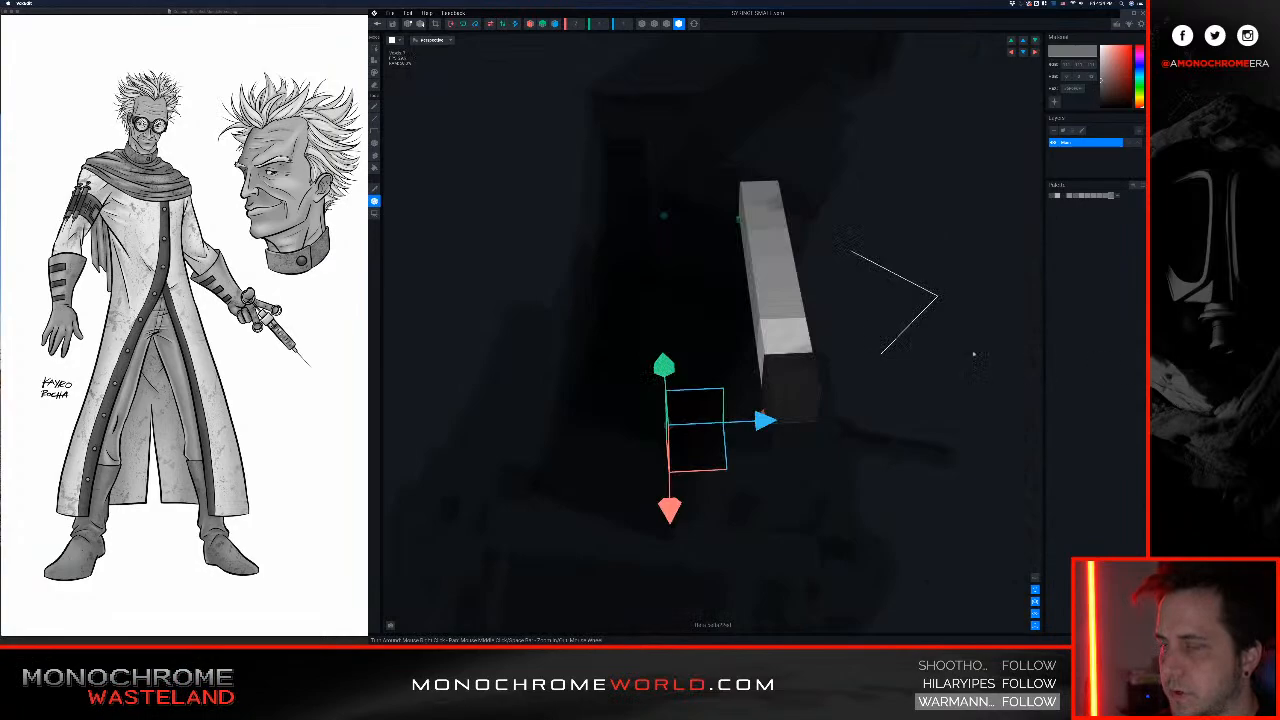
left_click(376, 24)
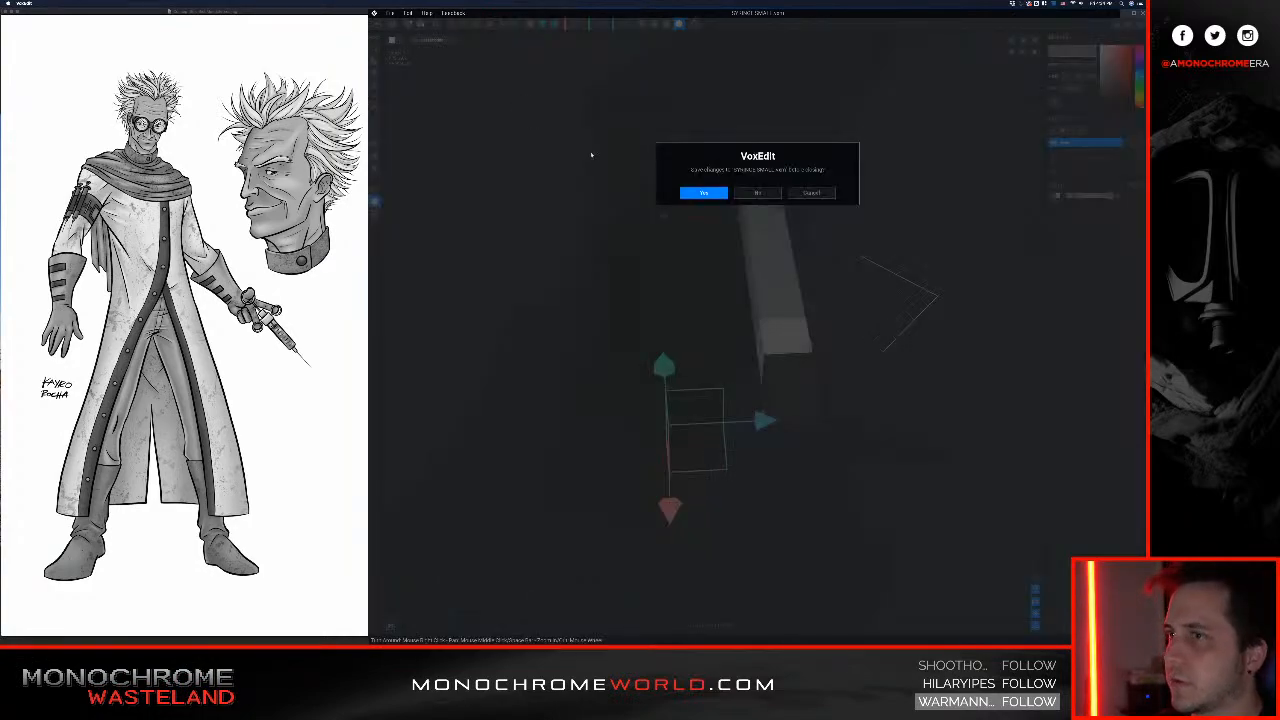
left_click(706, 194)
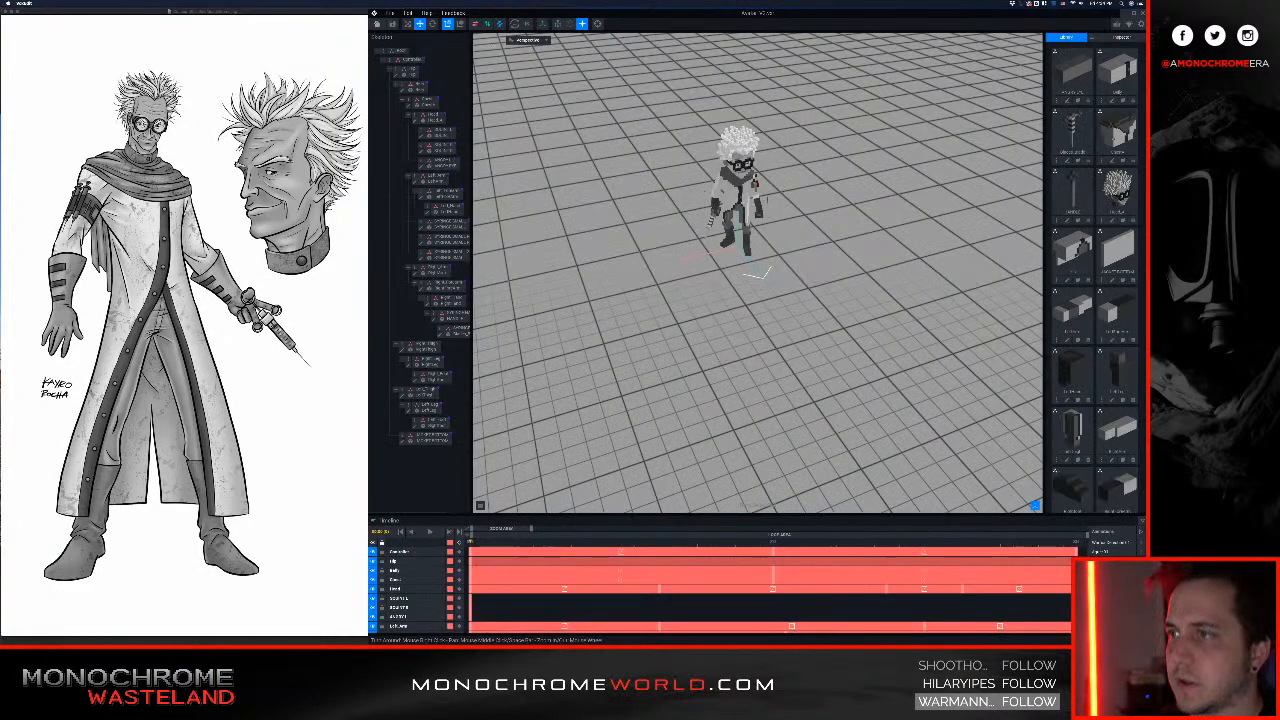
Step: Clone the grey SYRINGE SMALL model in the library and assign the clone to the duplicated syringe node on the left upper arm
right_click_drag(767, 201, 800, 268)
scroll(771, 197, "up", 10)
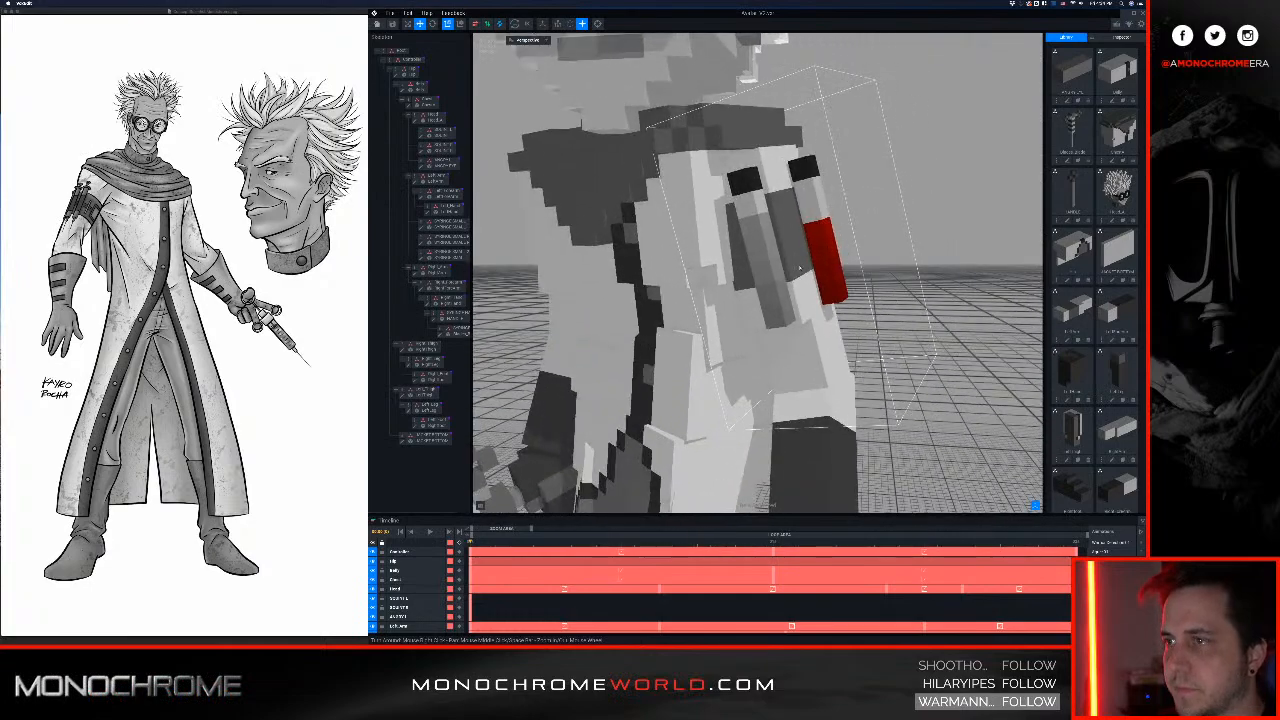
left_click(768, 253)
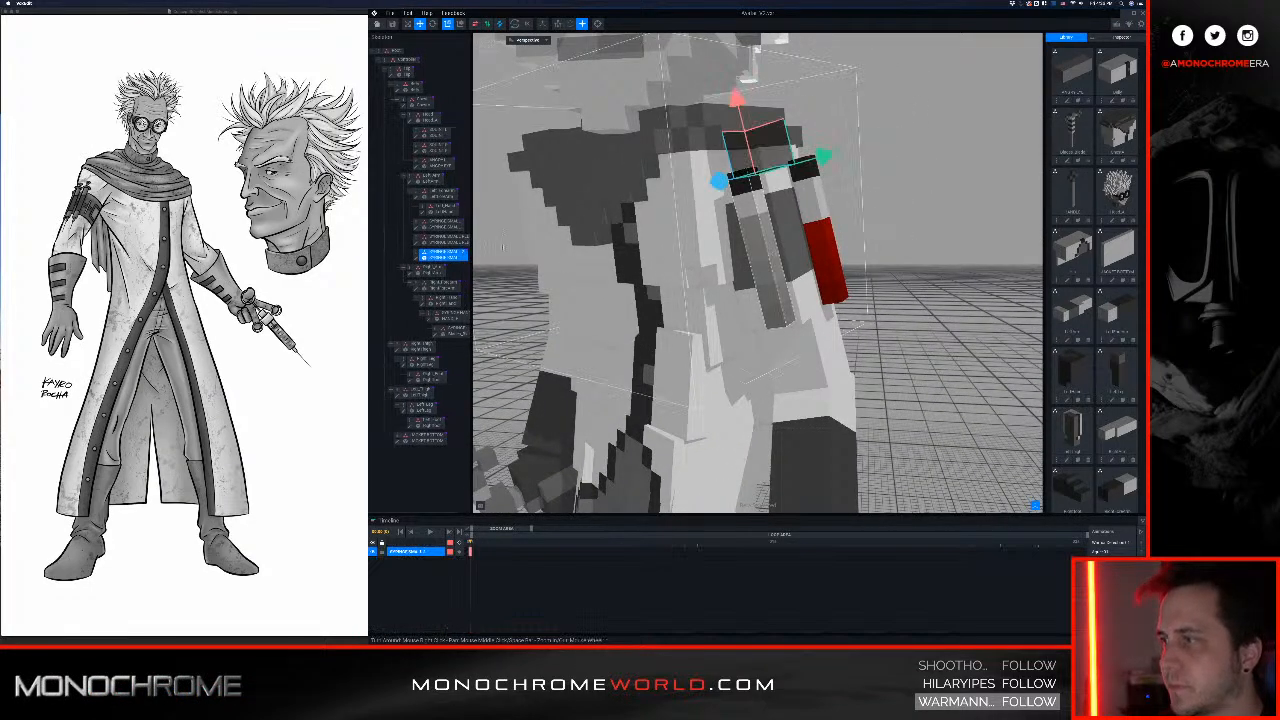
left_click(446, 227)
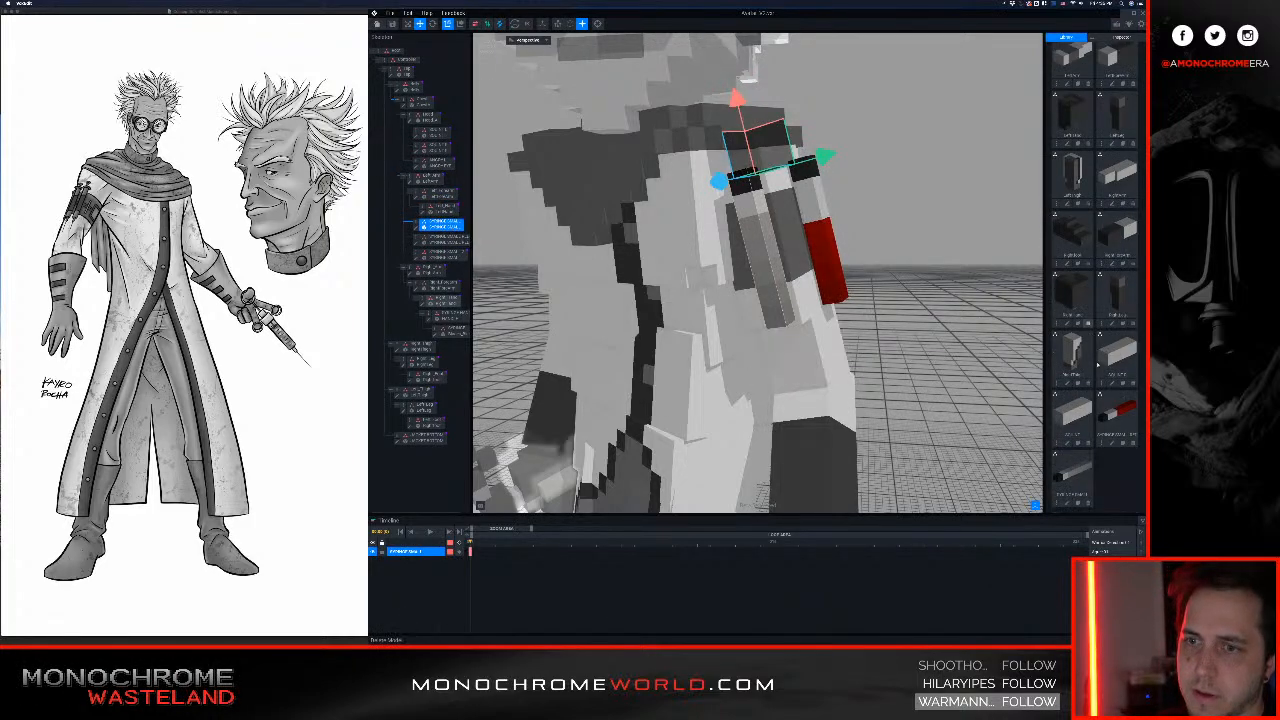
key("ctrl+d")
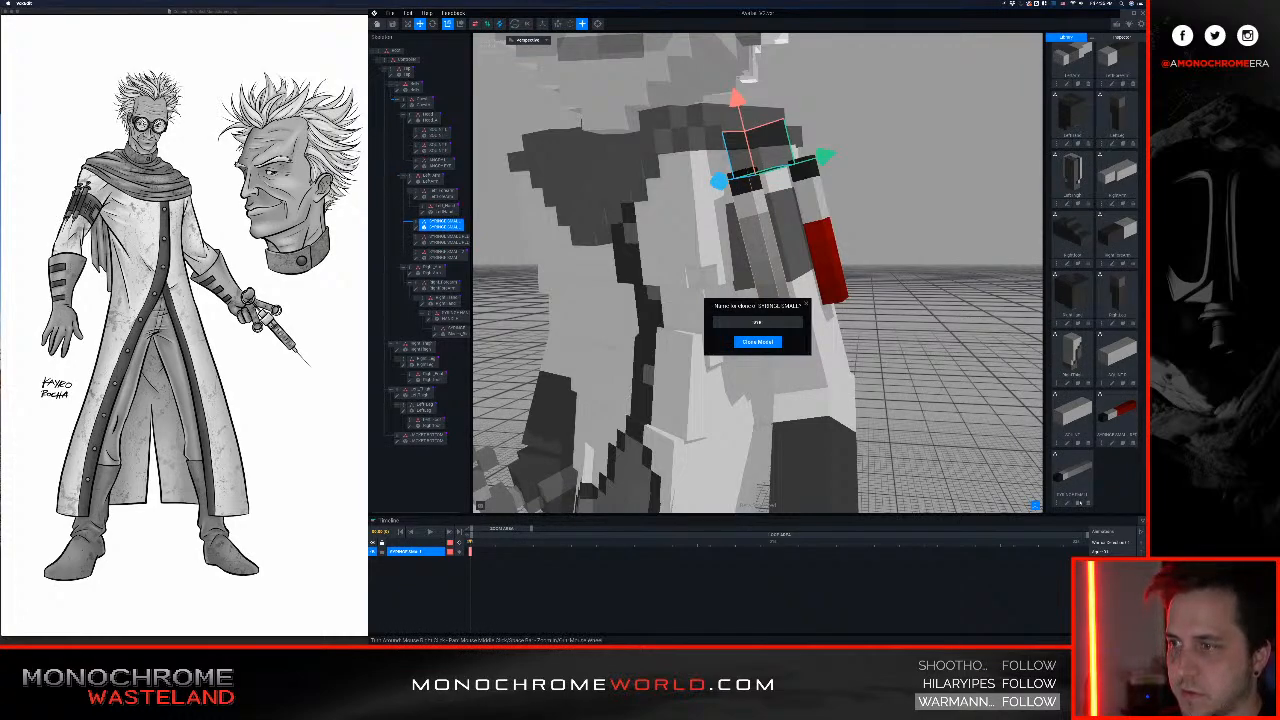
type("SYR")
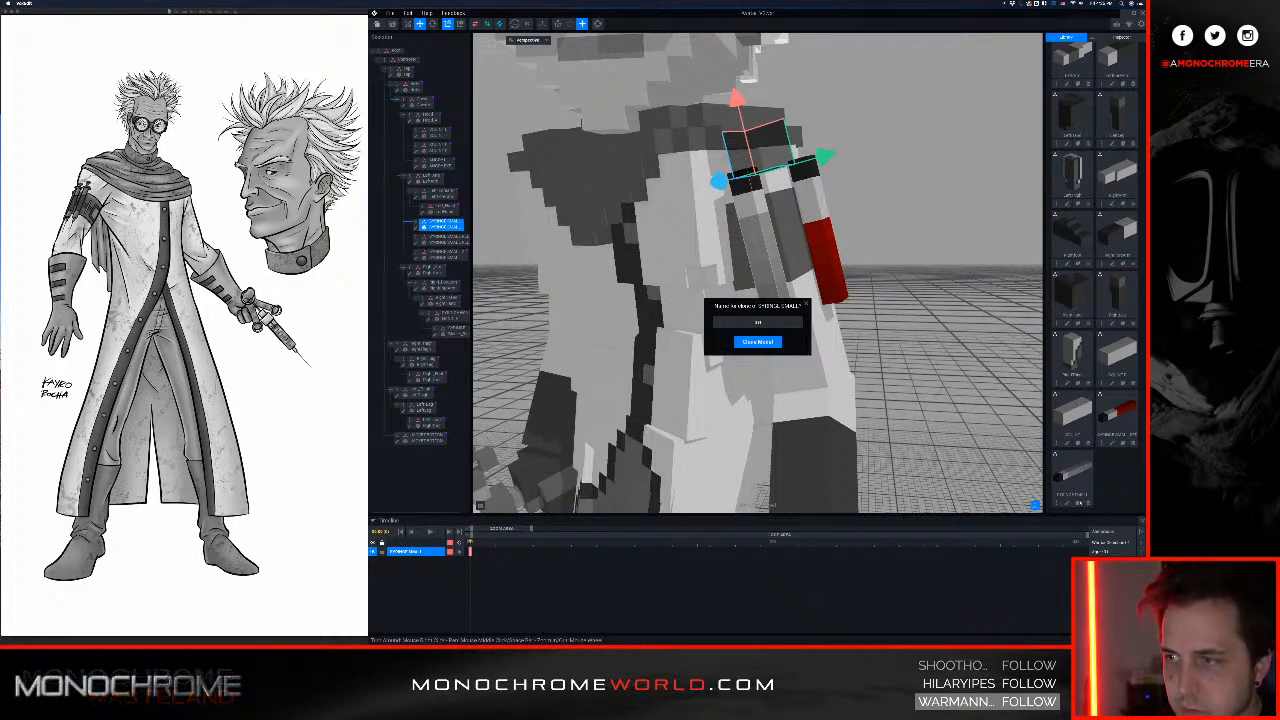
type("INGE SMALL")
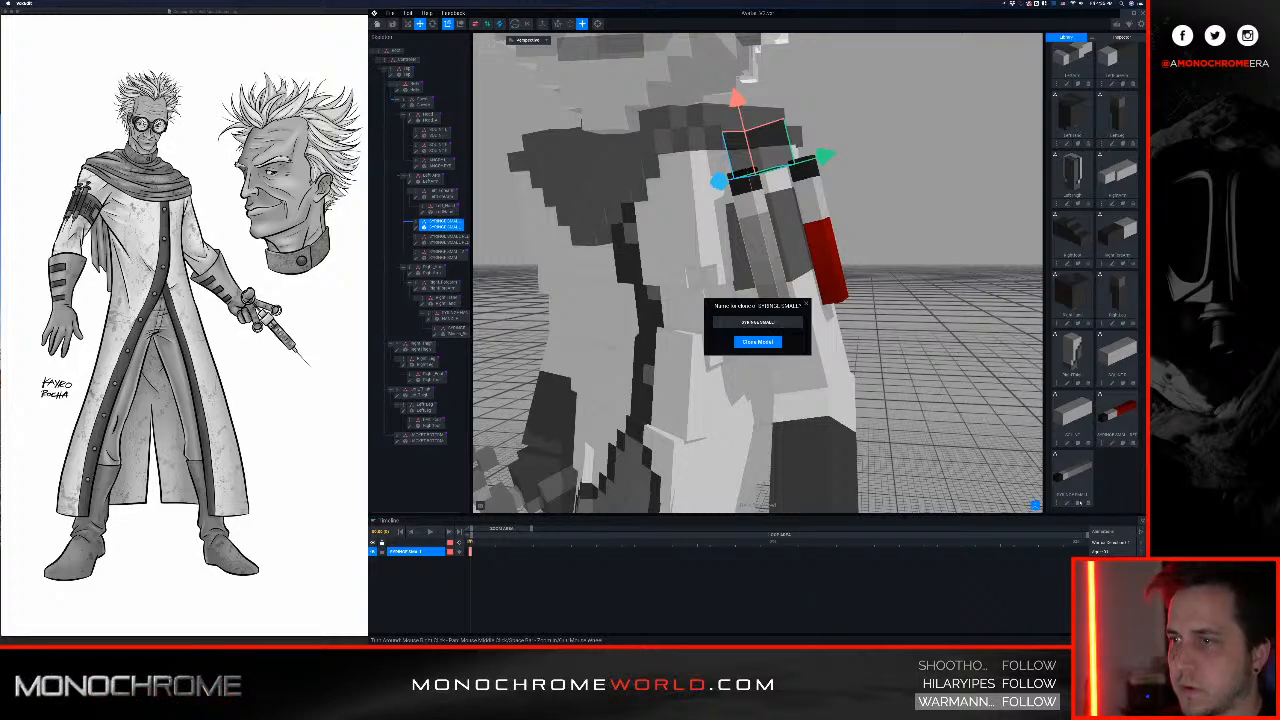
key("Return")
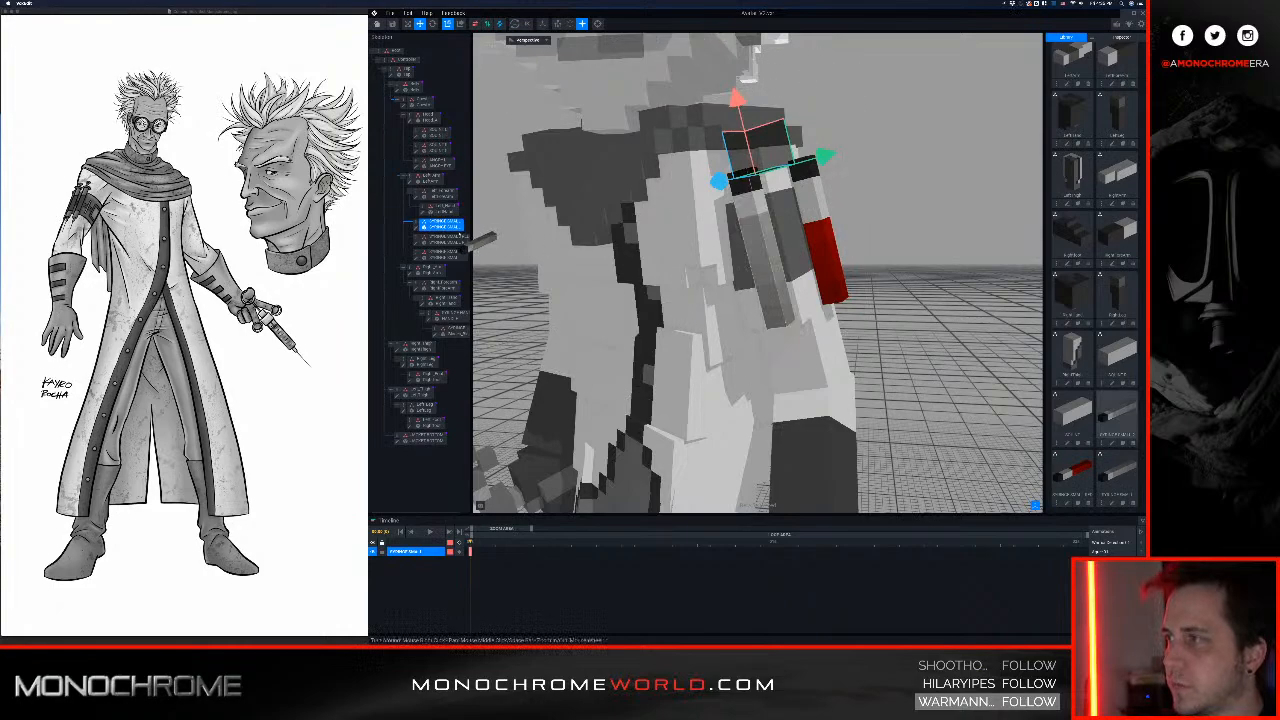
Step: Open the other grey syringe node's model and shift its pivot about one voxel sideways toward the syringe along the blue axis
left_click(440, 256)
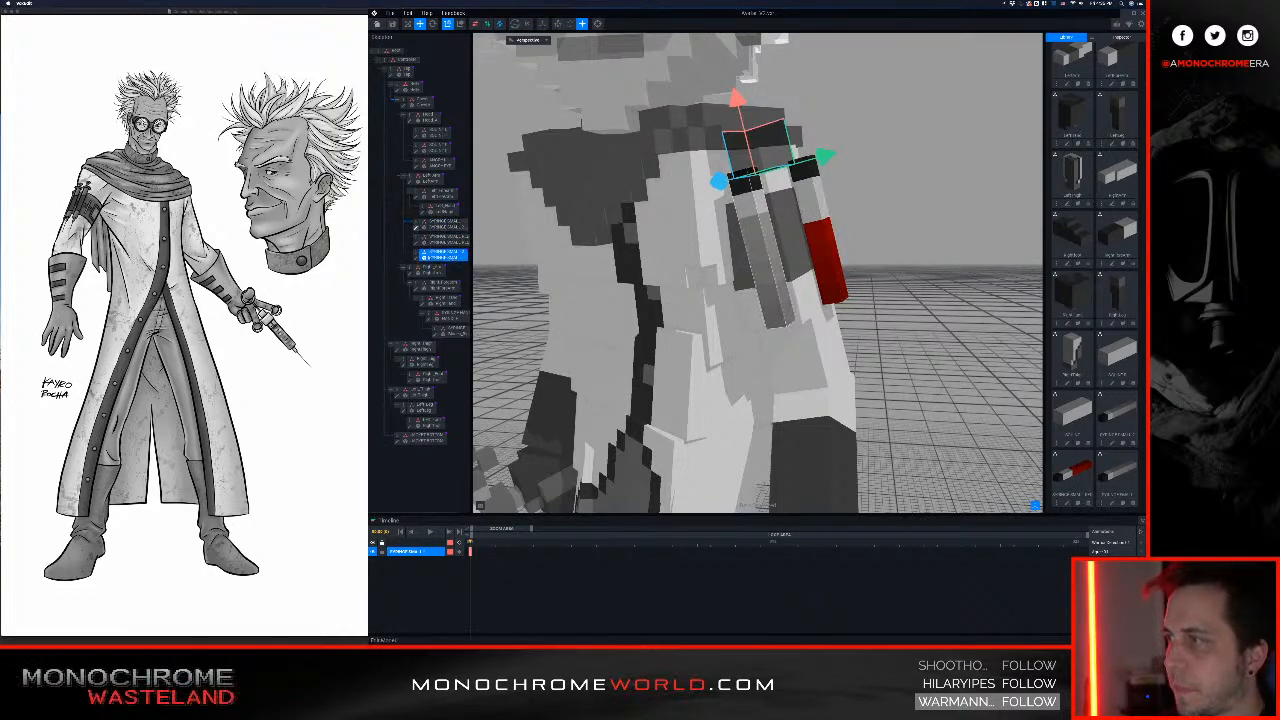
left_click(417, 259)
right_click_drag(699, 313, 872, 392)
scroll(723, 312, "down", 3)
middle_click_drag(723, 312, 640, 277)
middle_click_drag(769, 343, 694, 309)
scroll(694, 309, "down", 2)
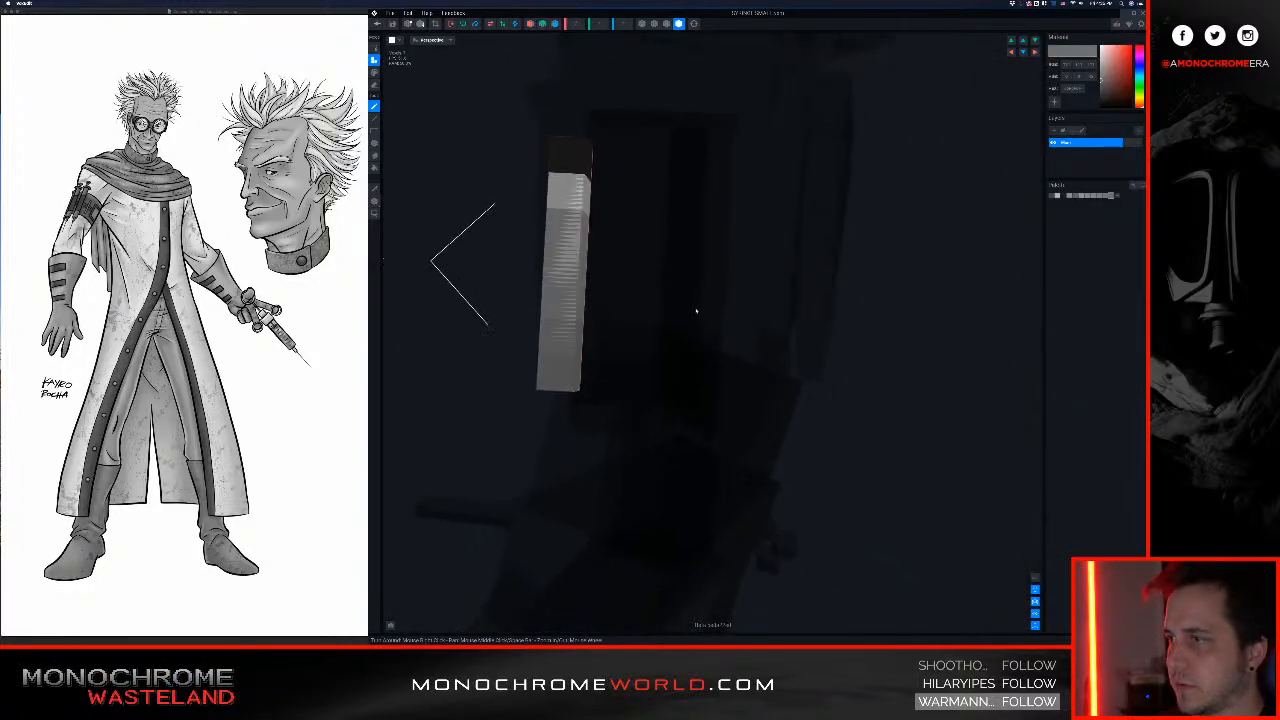
left_click(375, 201)
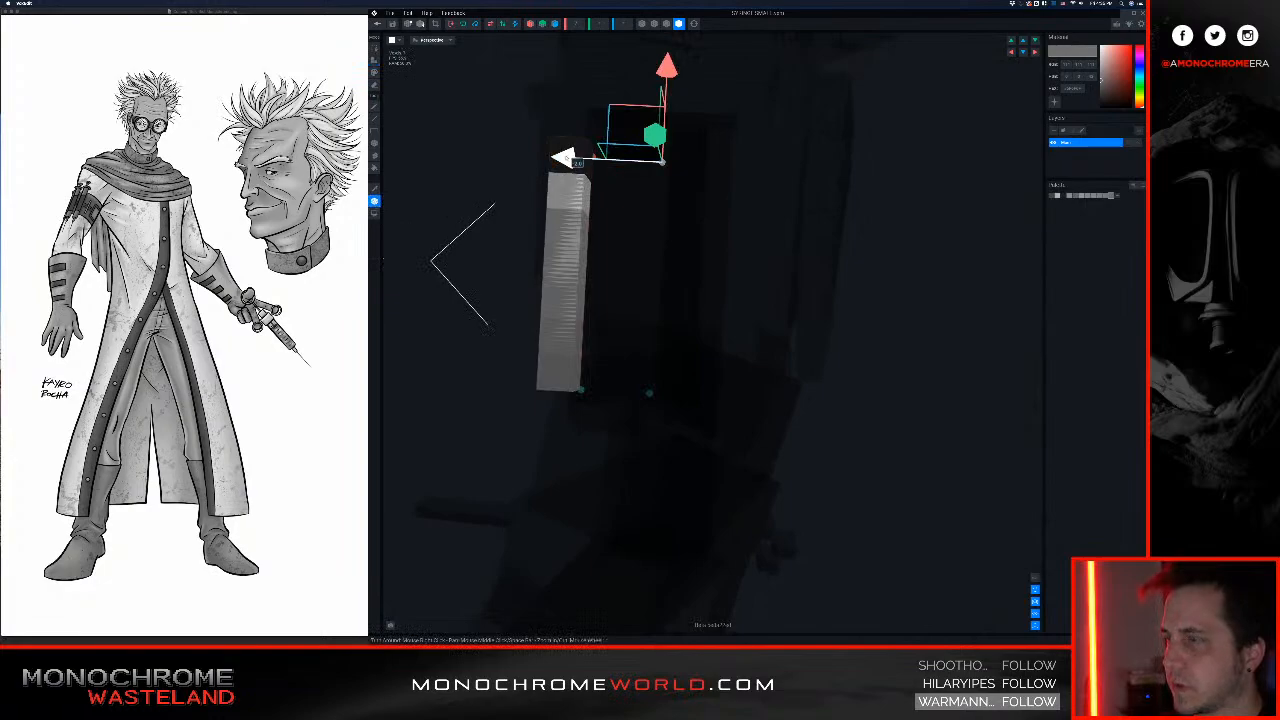
left_click_drag(565, 158, 527, 158)
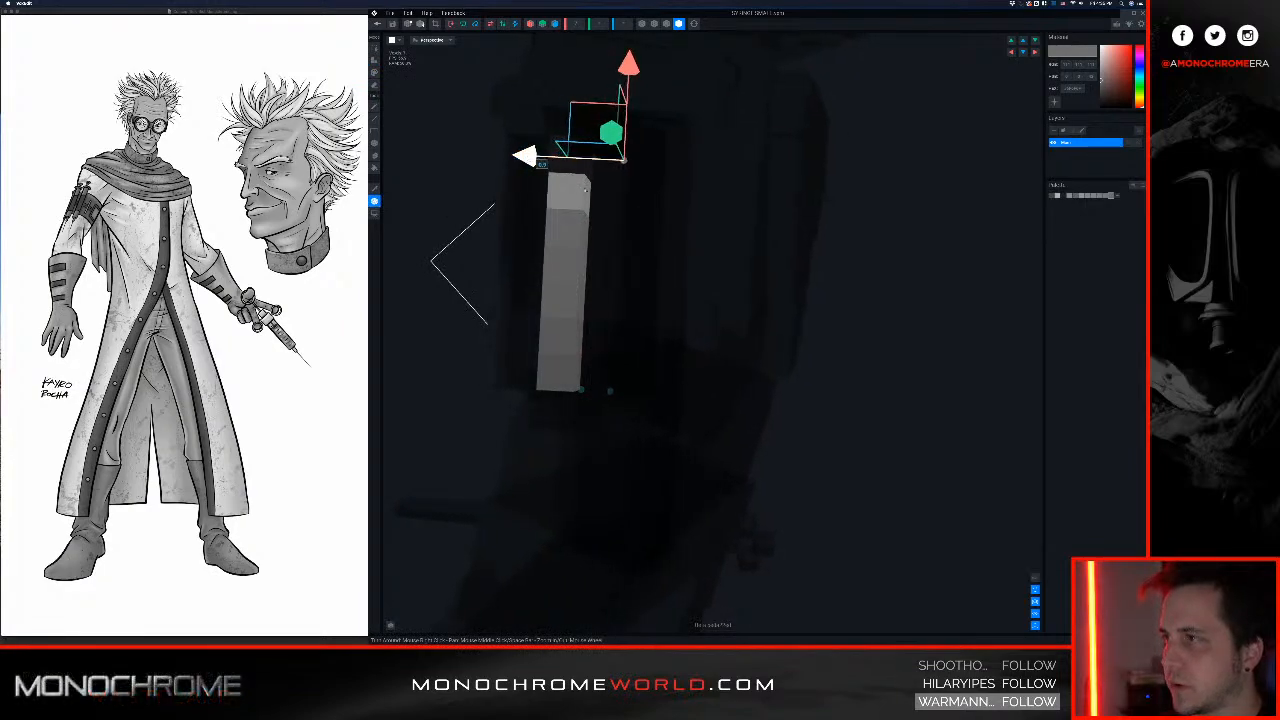
Step: Move the same syringe's pivot down along the green axis, then save the model and return to the rig
right_click_drag(690, 395, 681, 280)
left_click_drag(631, 218, 633, 254)
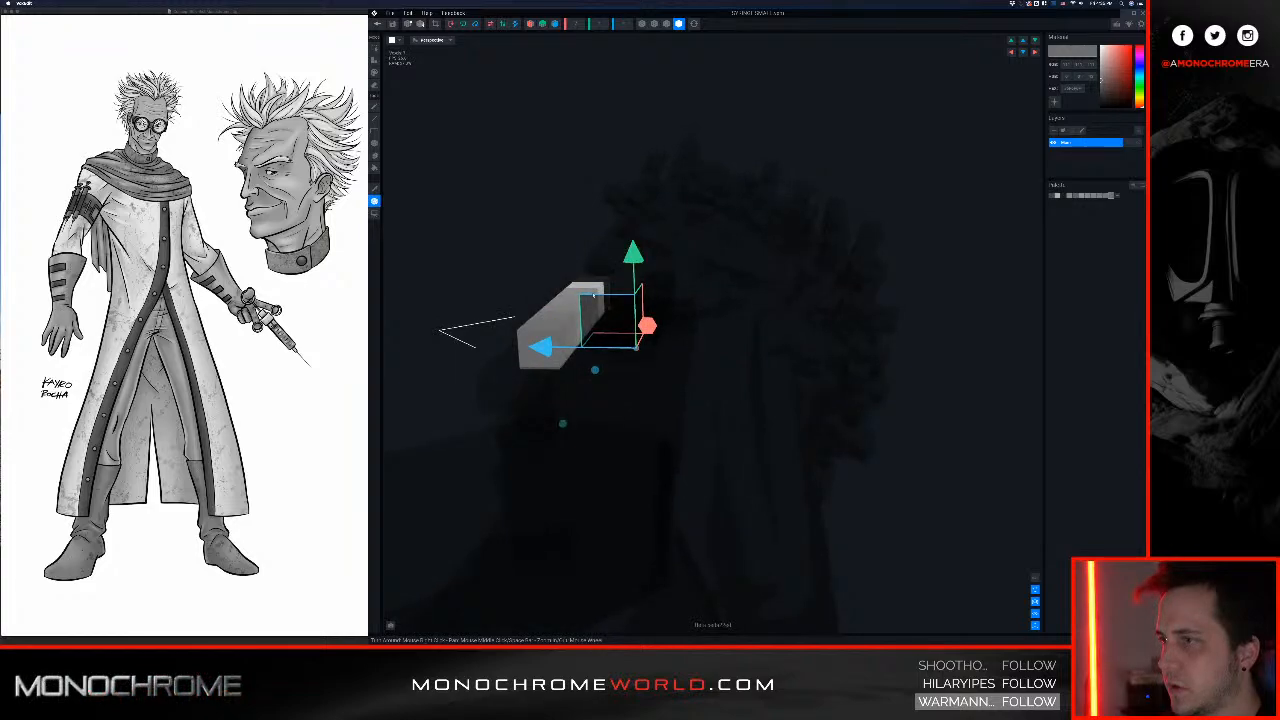
mouse_move(594, 295)
right_mouse_down()
mouse_move(669, 80)
mouse_move(580, 323)
mouse_move(597, 271)
right_mouse_up()
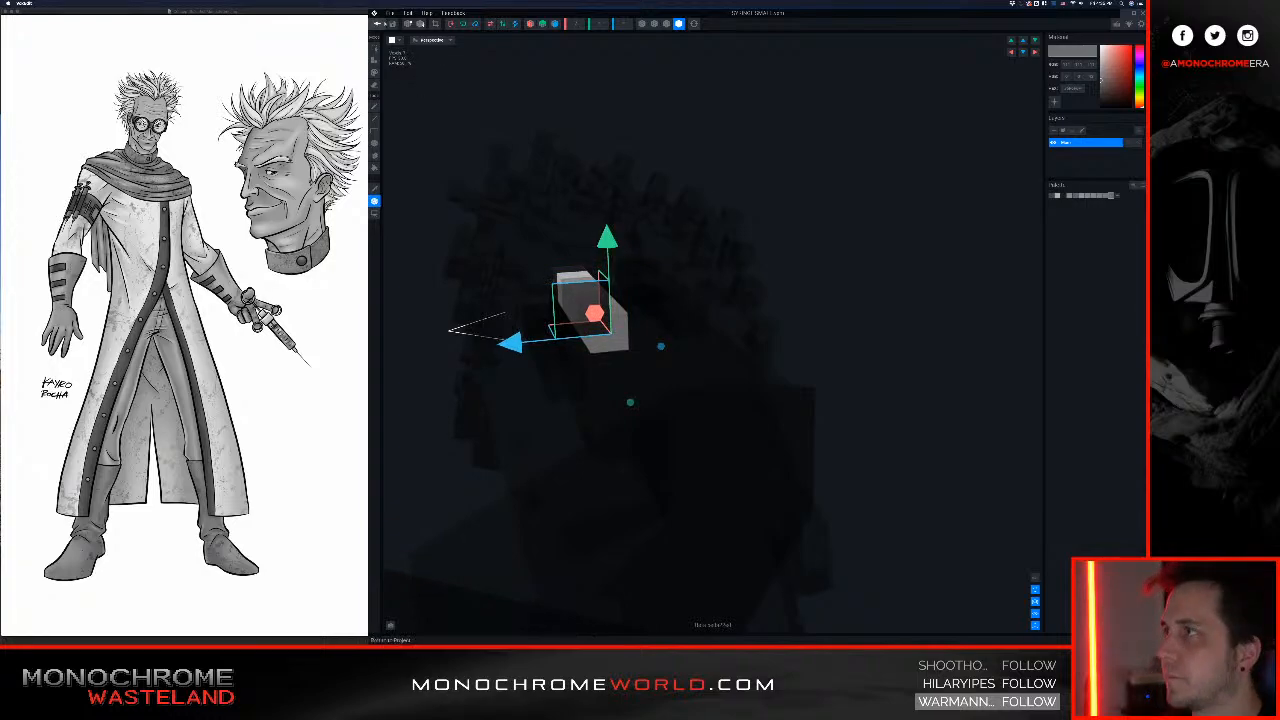
left_click(378, 24)
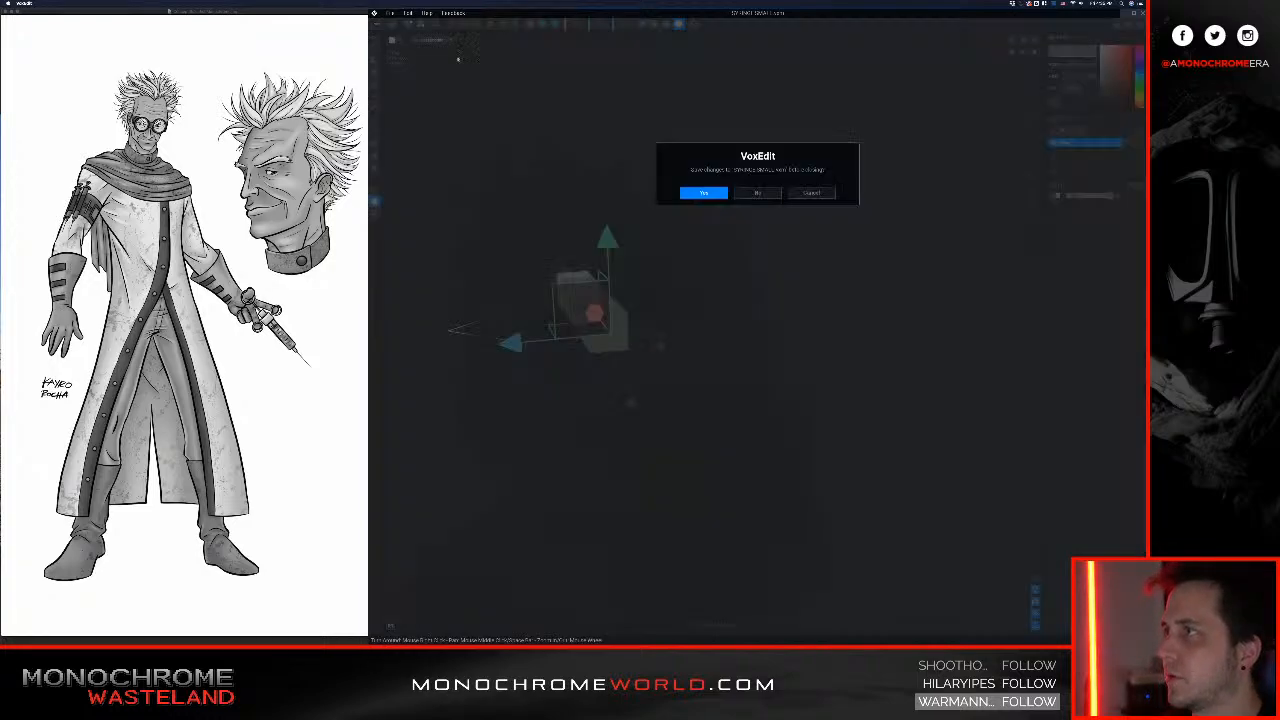
left_click(703, 193)
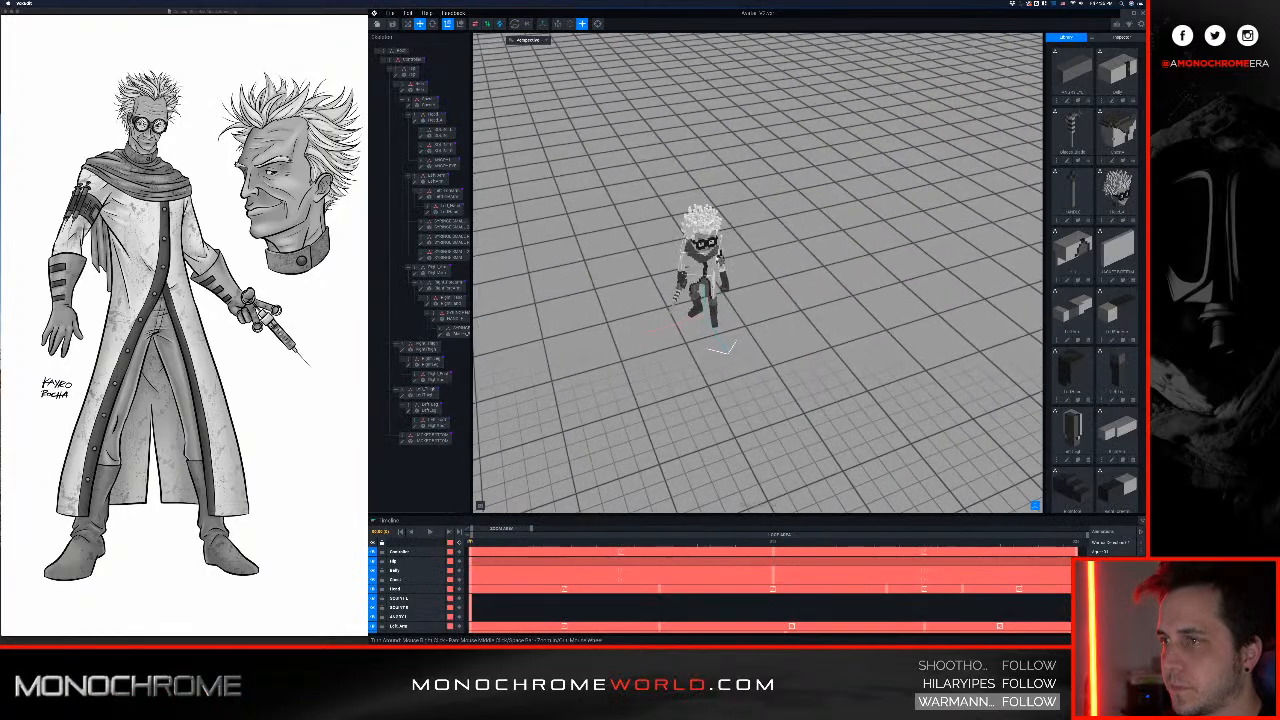
Step: Reopen the original grey syringe's model, nudge its pivot further along the blue axis toward the syringe, then save and return to the rig
scroll(765, 320, "up", 8)
right_click_drag(765, 320, 694, 266)
scroll(668, 280, "up", 6)
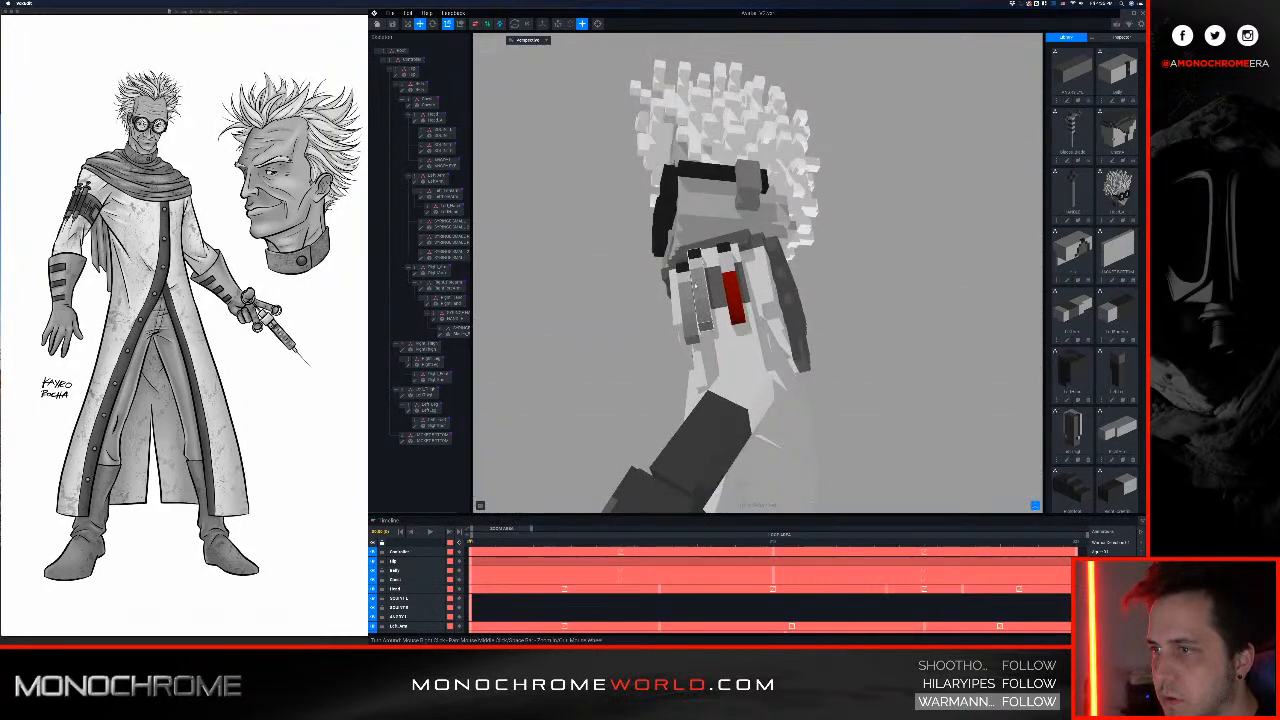
left_click(692, 261)
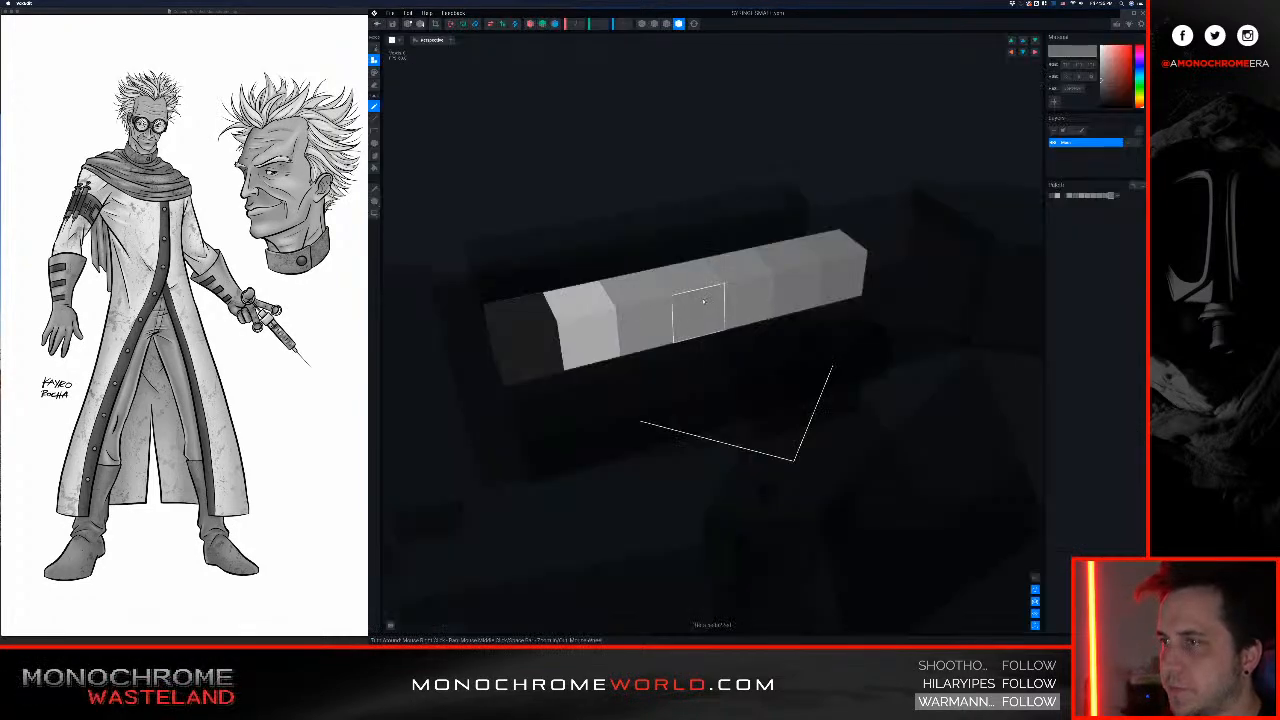
right_click_drag(690, 300, 692, 311)
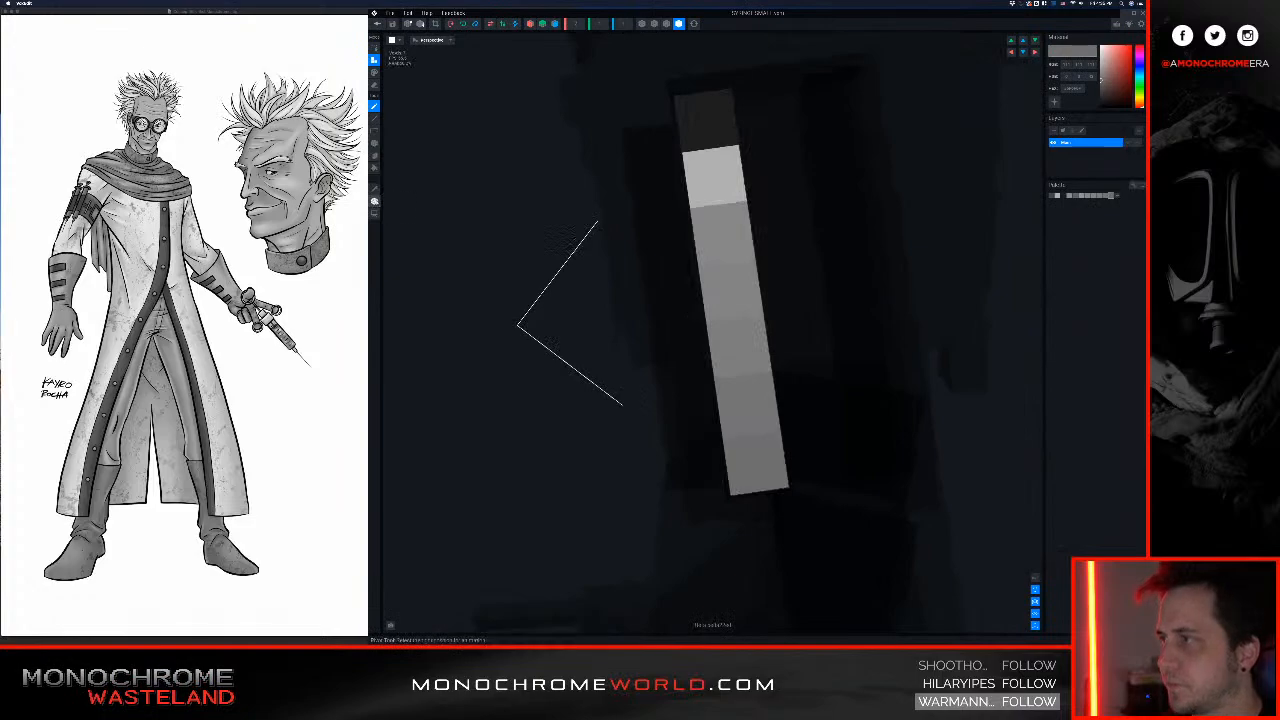
left_click(375, 202)
left_click_drag(680, 162, 655, 165)
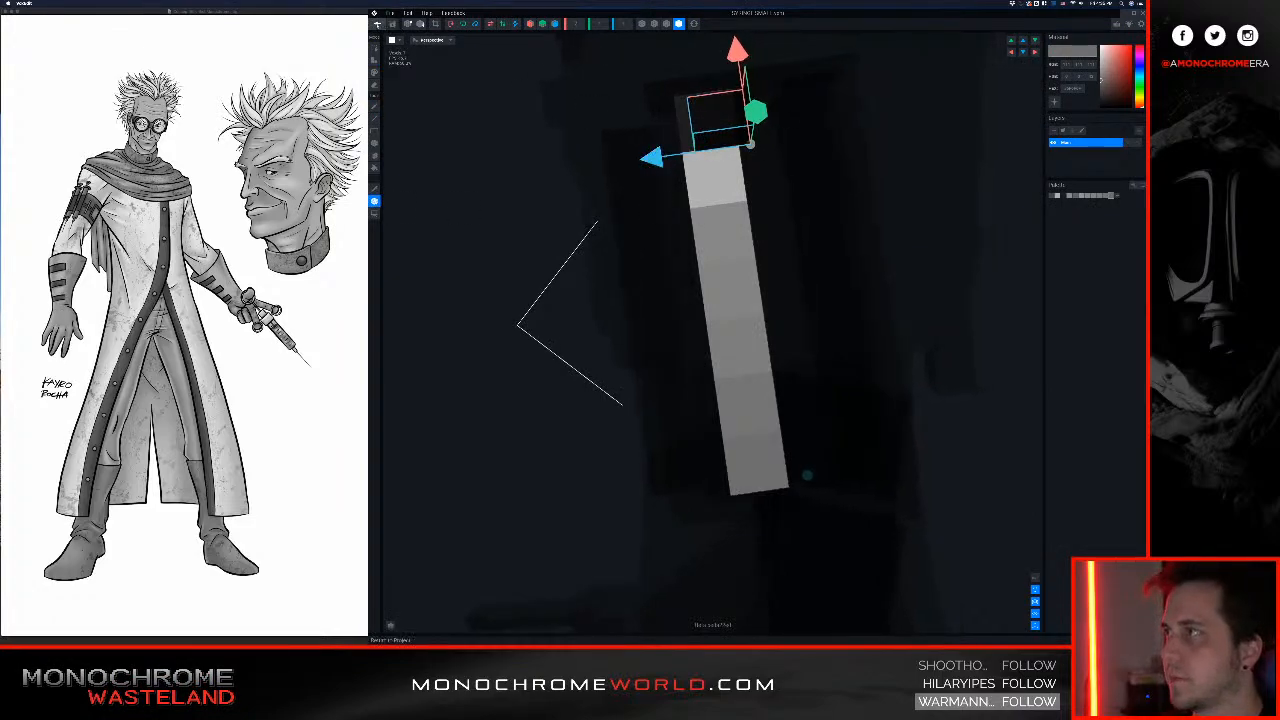
left_click(378, 25)
left_click(705, 193)
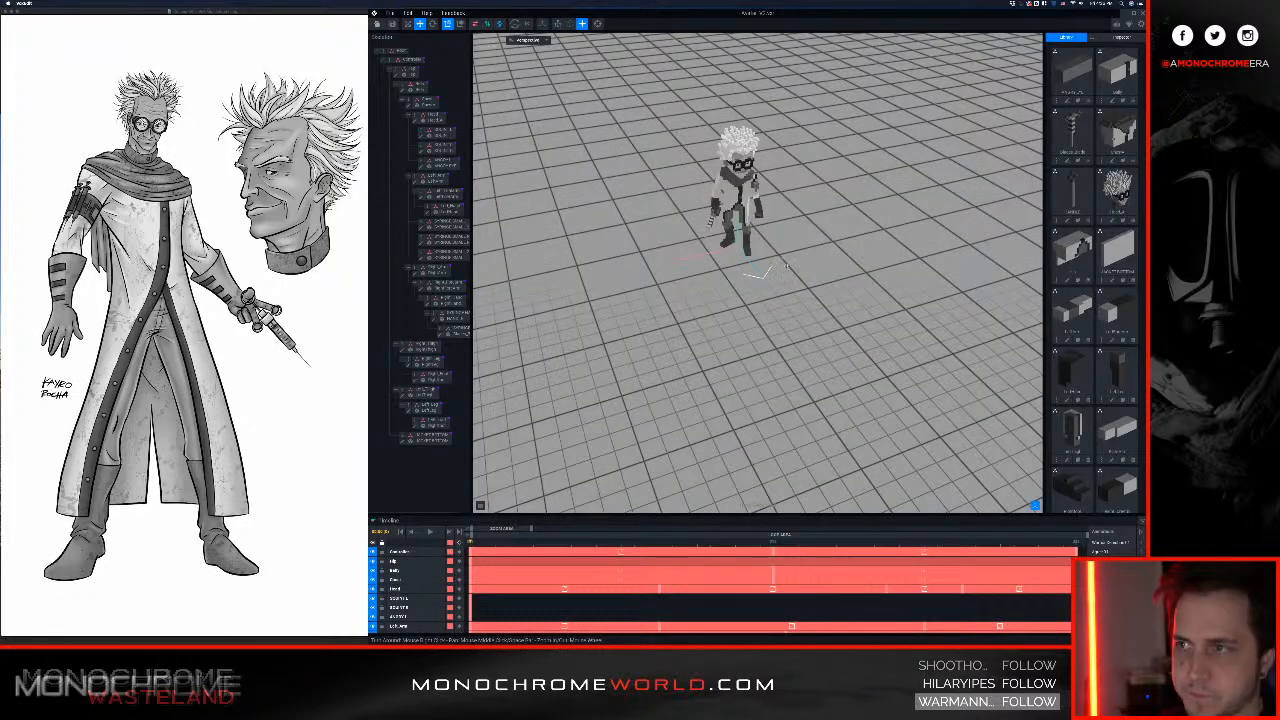
Step: Open the cloned grey syringe's model, adjust its pivot along the green axis, then save and return to the rig
right_click_drag(751, 181, 705, 135)
scroll(752, 178, "up", 10)
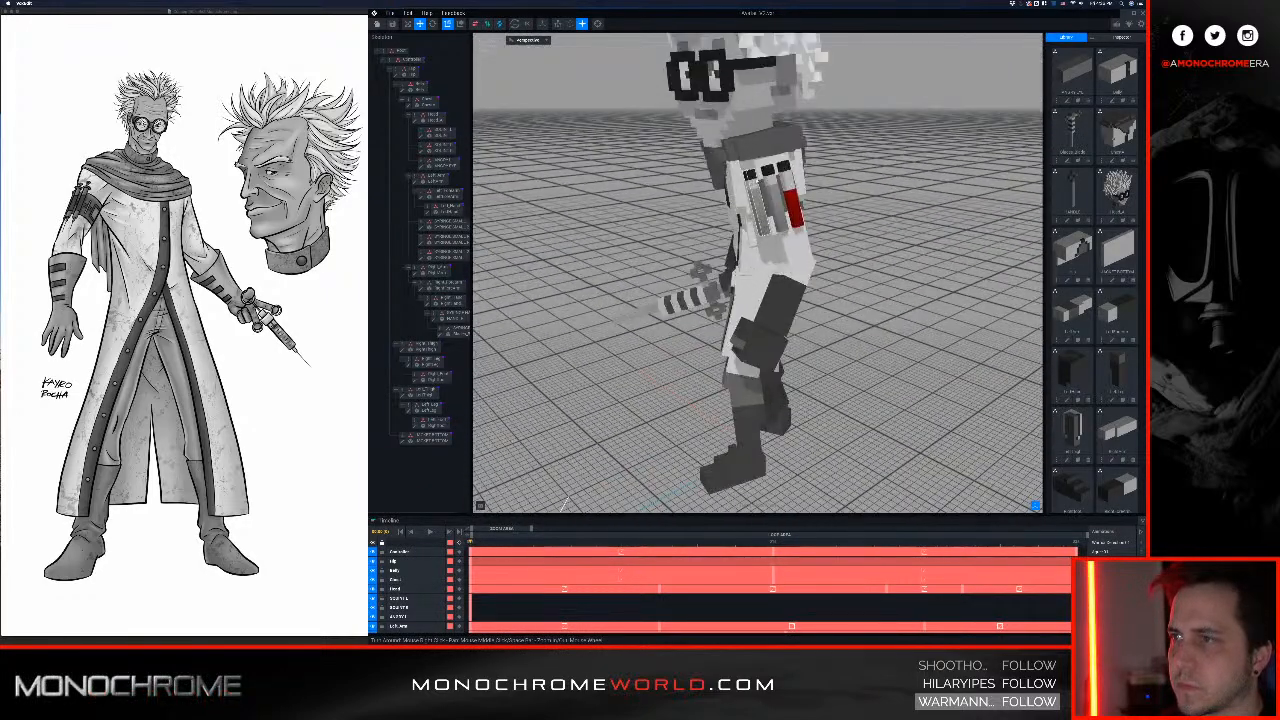
right_click_drag(800, 180, 781, 198)
left_click(769, 208)
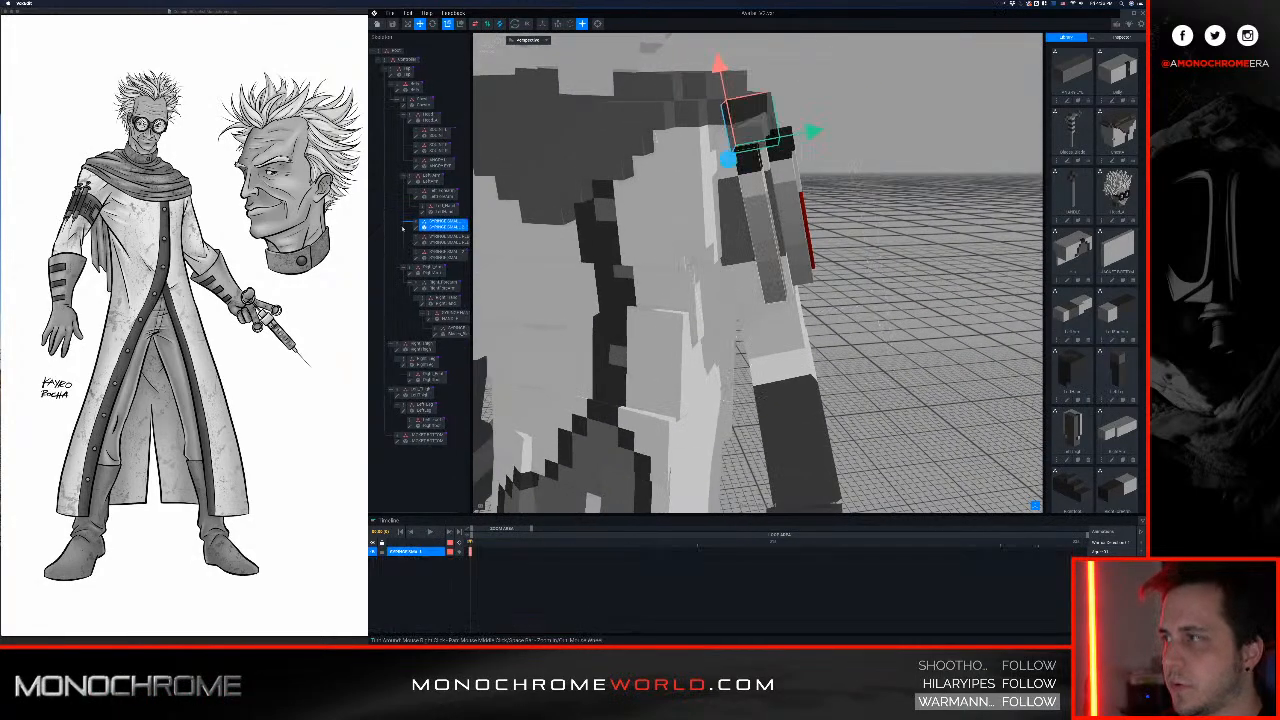
left_click(416, 227)
right_click_drag(767, 284, 614, 216)
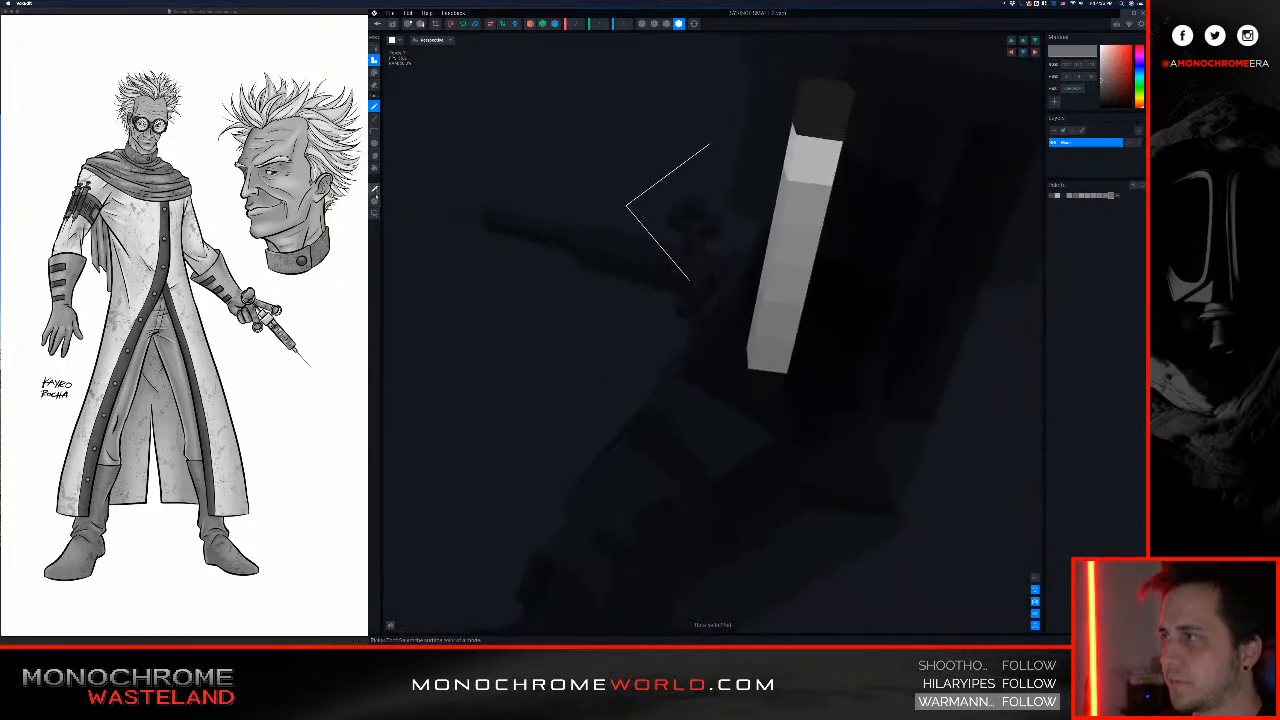
left_click(374, 201)
right_click_drag(744, 282, 774, 140)
left_click_drag(622, 228, 622, 224)
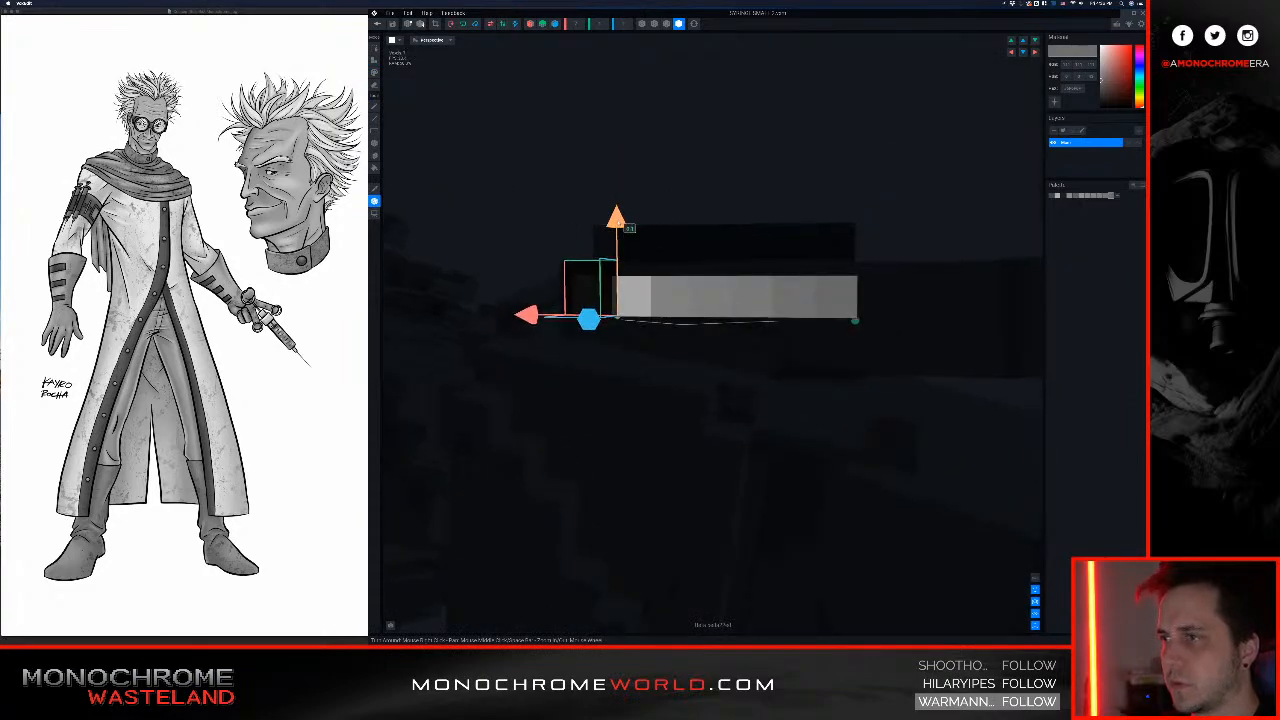
left_click(378, 24)
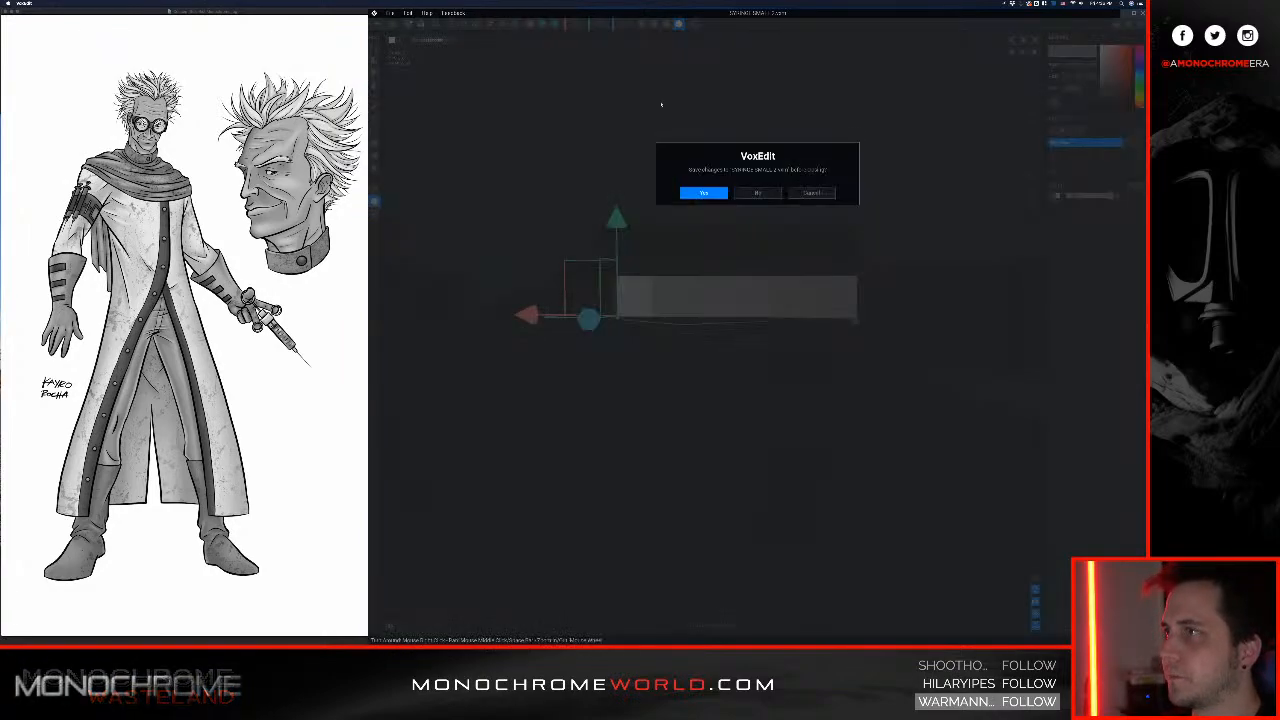
left_click(705, 192)
Step: Examine the spacing of the three syringes on the left upper arm and select the frontmost grey one
scroll(772, 232, "up", 6)
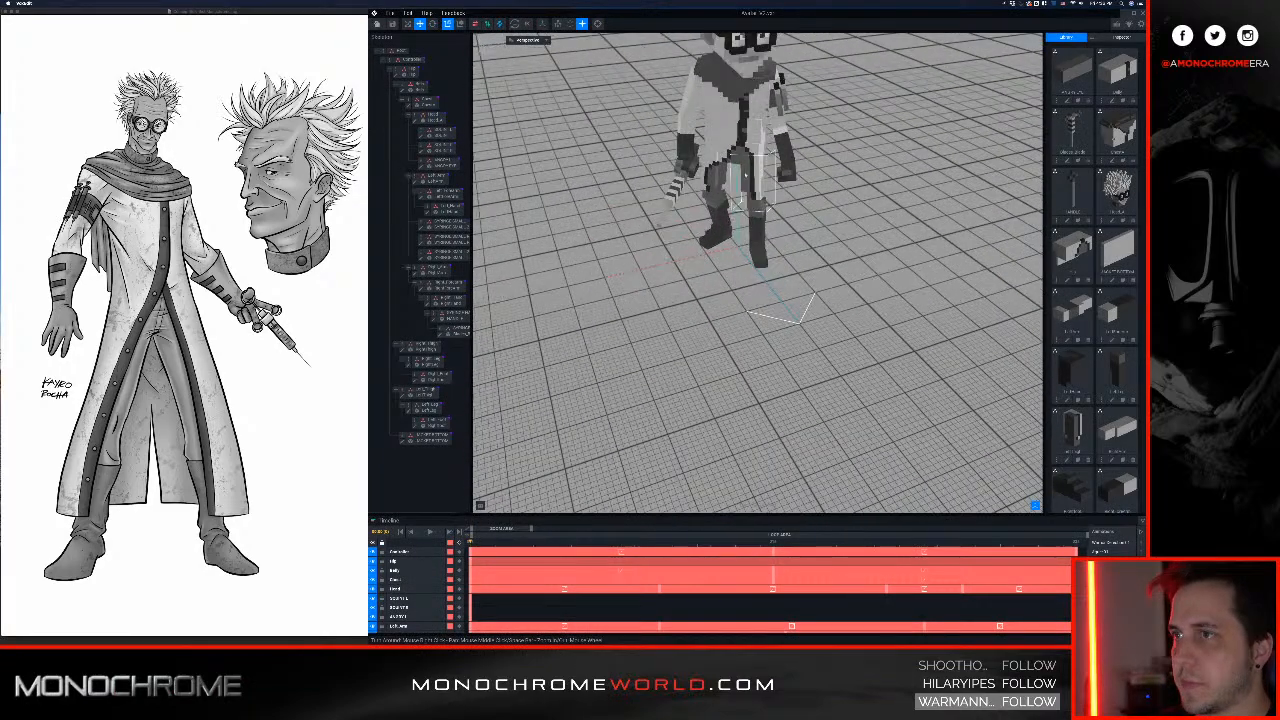
middle_click_drag(772, 232, 745, 385)
right_click_drag(810, 330, 708, 212)
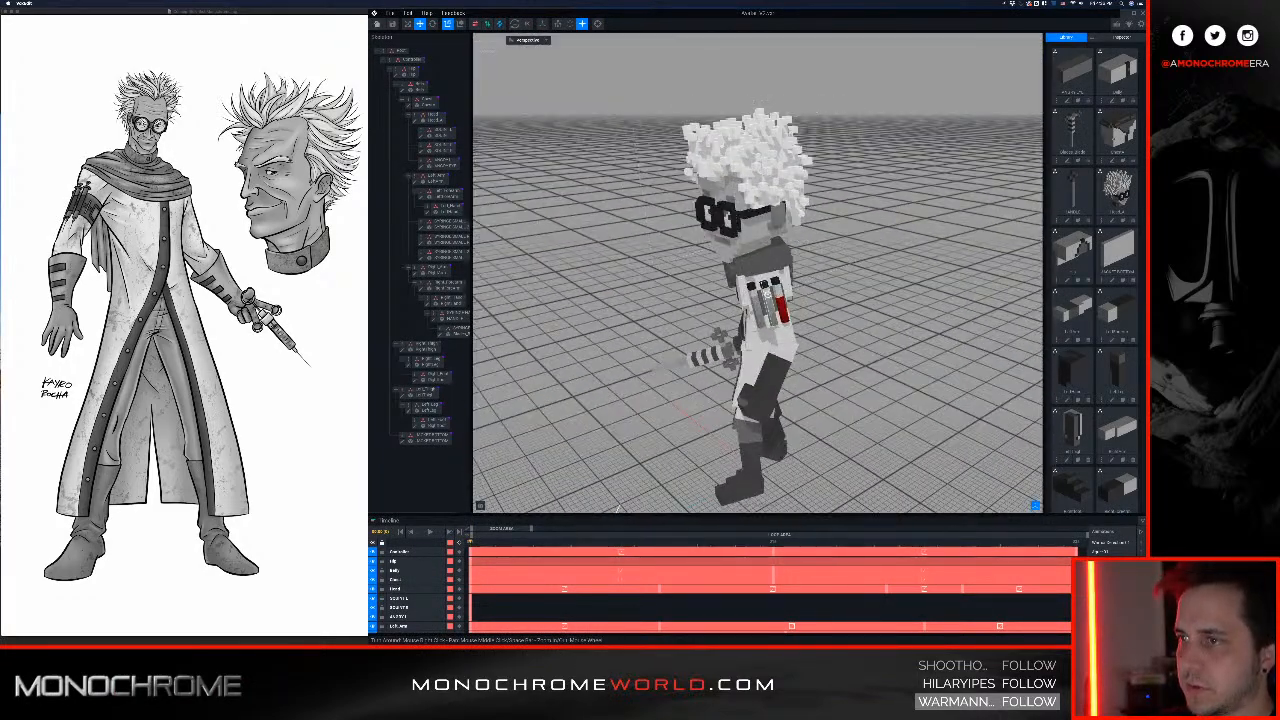
right_click_drag(770, 298, 695, 308)
scroll(800, 302, "up", 5)
left_click(803, 302)
right_click_drag(801, 300, 750, 332)
left_click(744, 334)
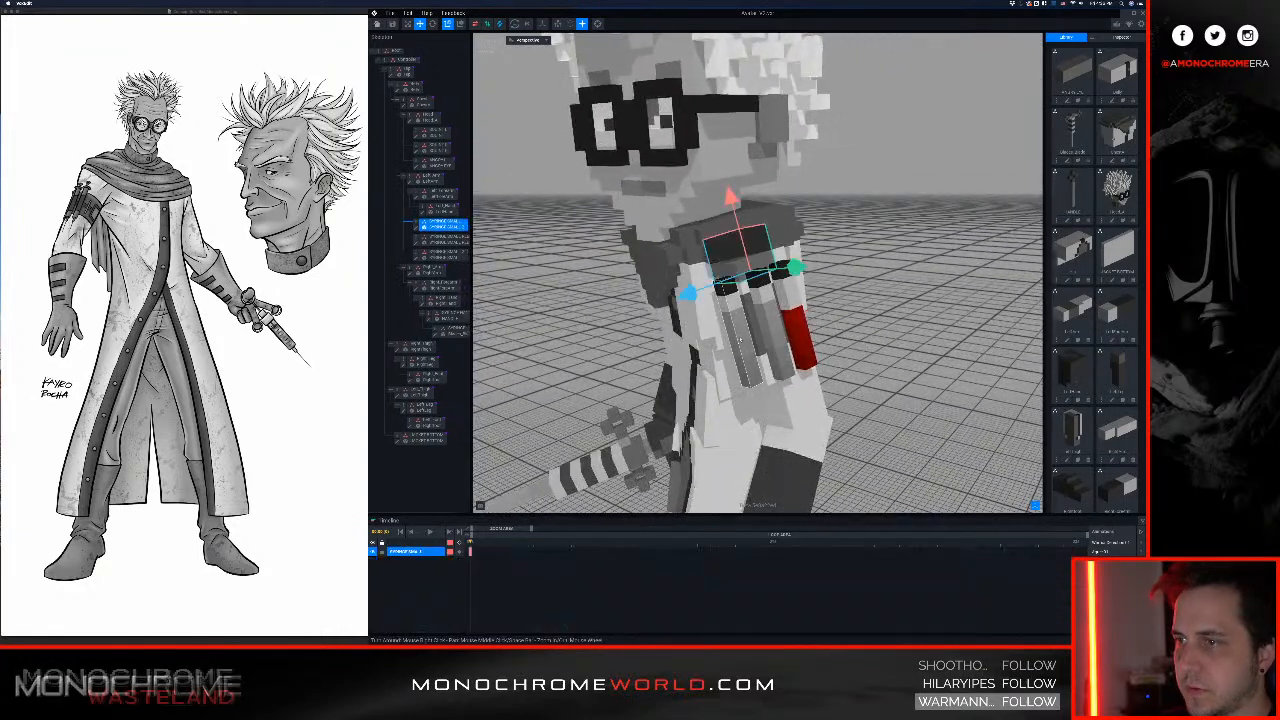
Step: Open the selected upper-arm vial's voxel model, save its changes and return to the character rig
left_click(417, 229)
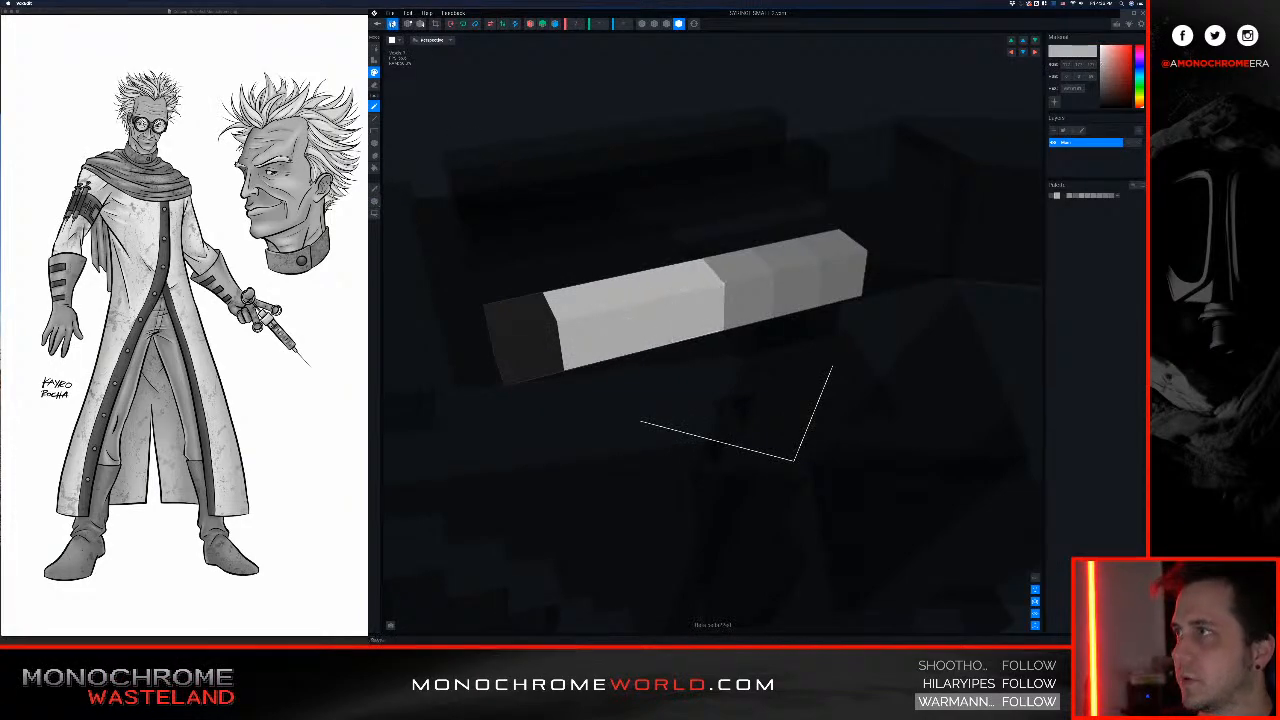
left_click(380, 24)
left_click(717, 193)
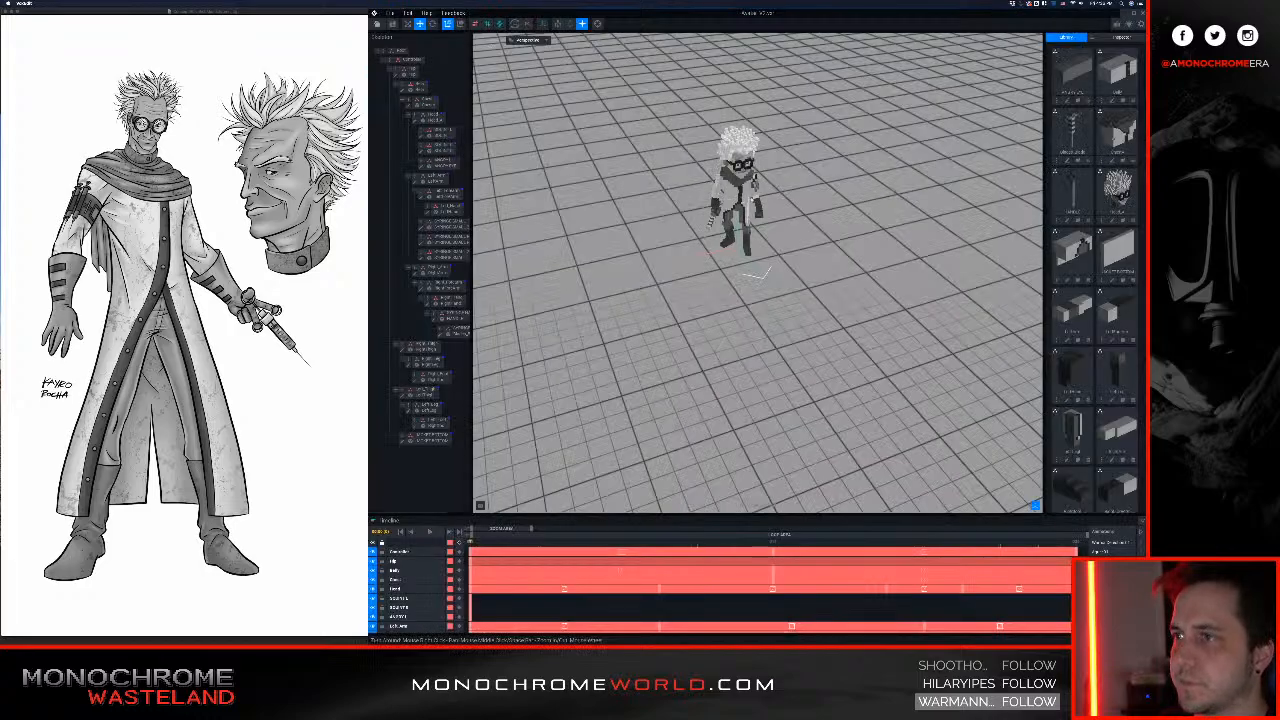
Step: Open the voxel model of the character's right forearm, the one holding the syringe, for editing
scroll(740, 220, "up", 5)
right_click_drag(756, 166, 710, 178)
scroll(784, 162, "up", 5)
scroll(840, 189, "down", 8)
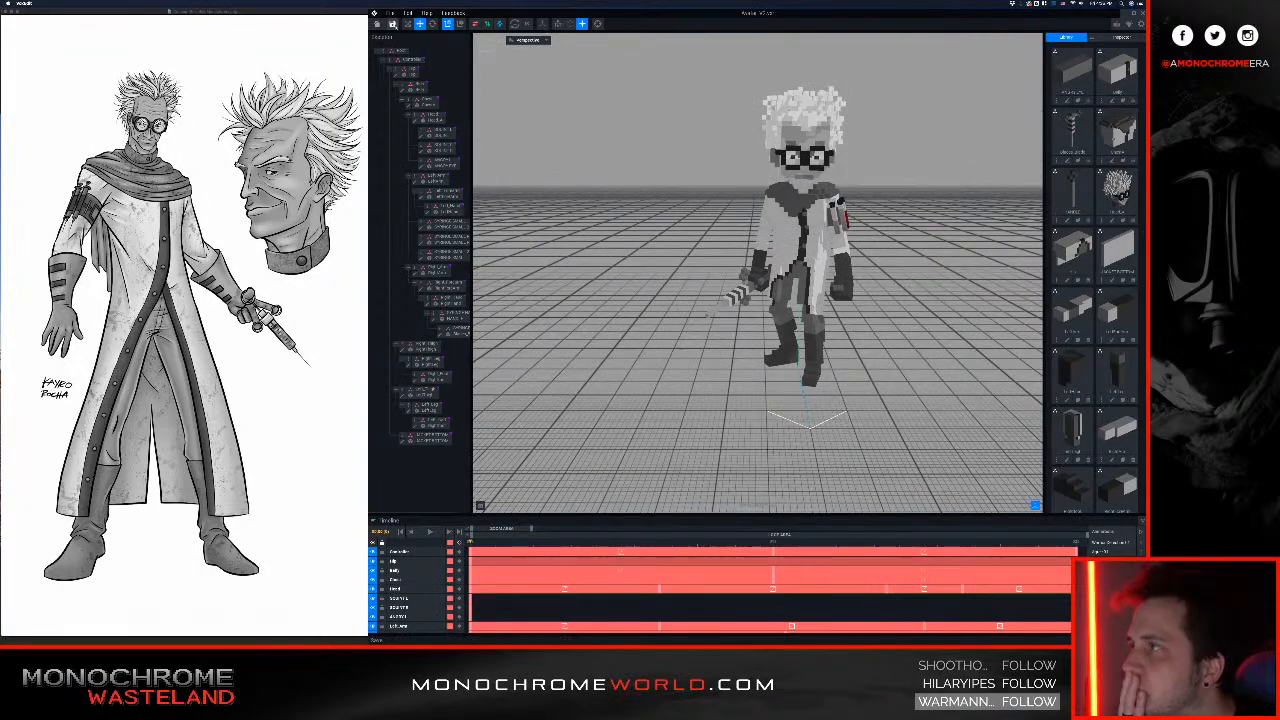
middle_click_drag(757, 281, 656, 311)
right_click_drag(656, 311, 738, 282)
scroll(679, 310, "up", 5)
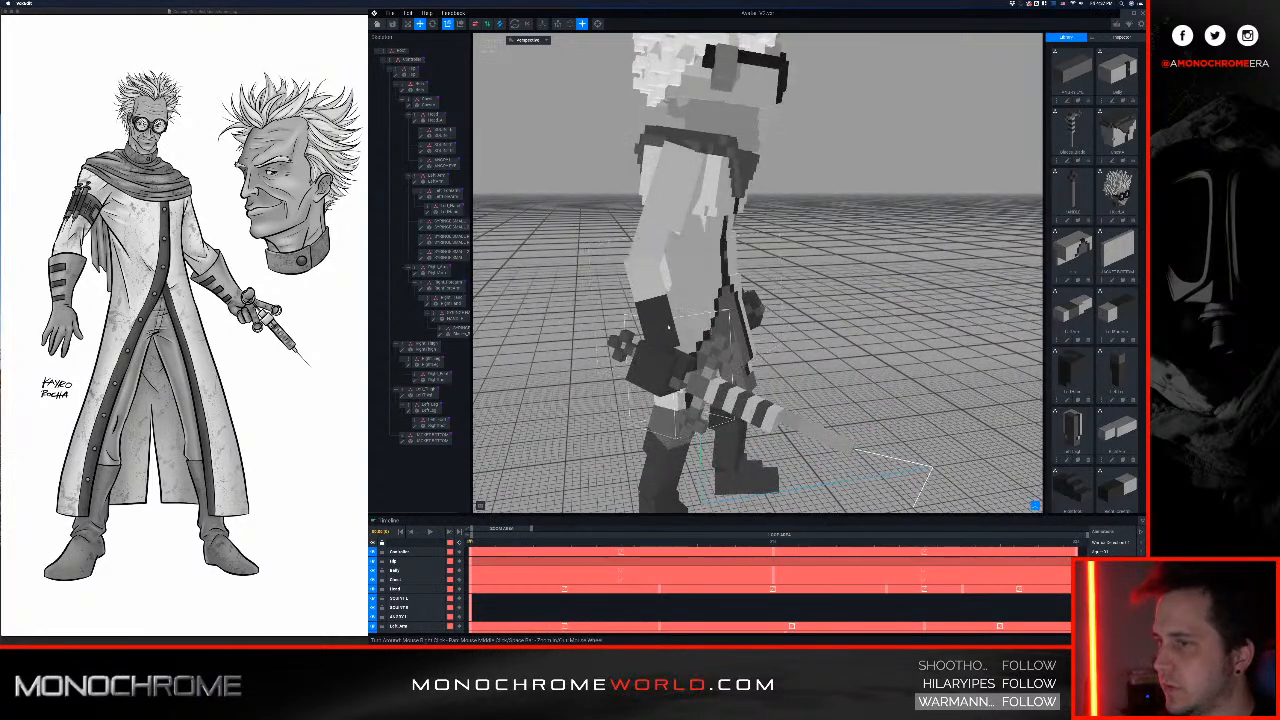
right_click_drag(668, 335, 668, 327)
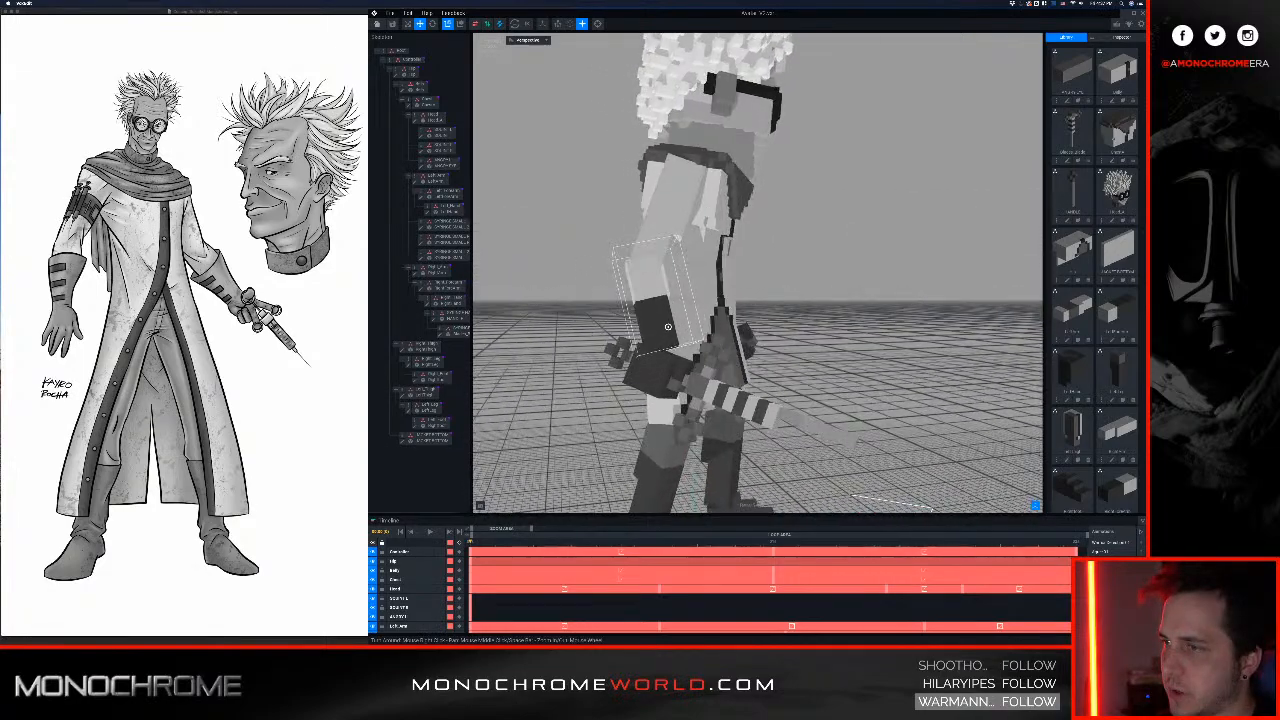
left_click(668, 327)
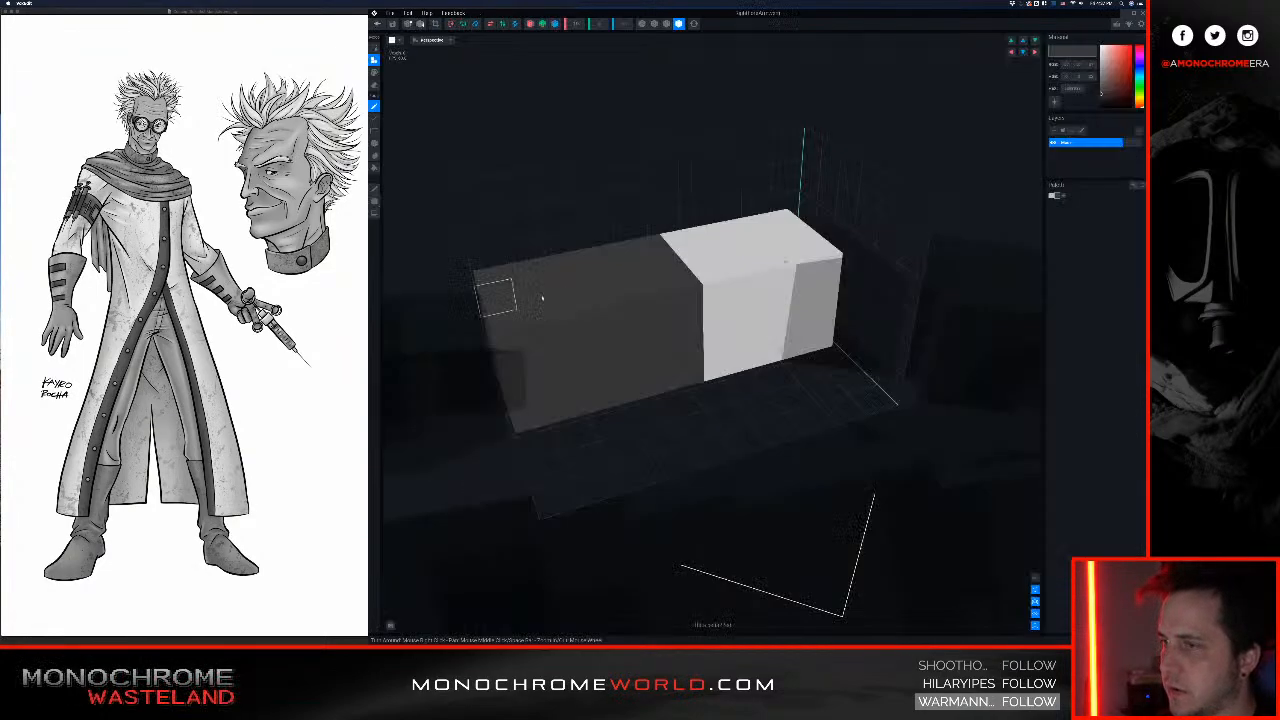
Step: Paint two darker grey stripes across the glove on the right forearm, then save and return to the character rig
right_click_drag(608, 294, 608, 296)
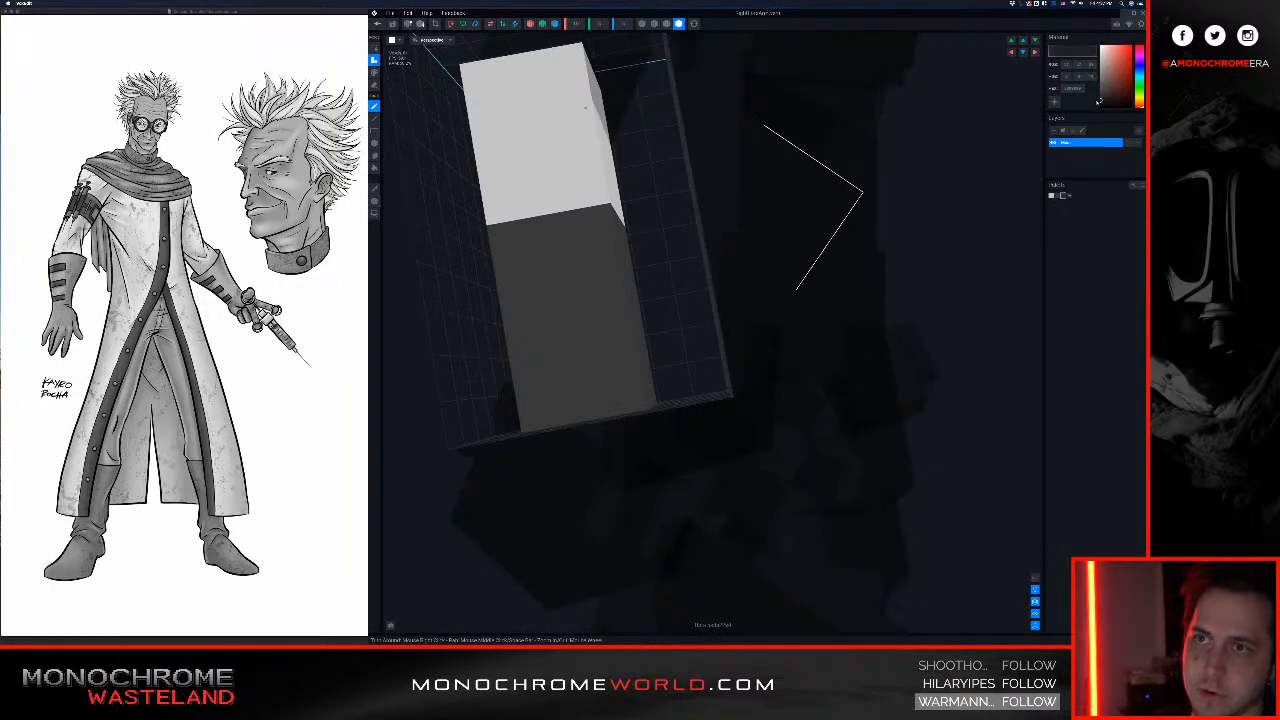
left_click_drag(521, 294, 622, 264)
mouse_move(614, 349)
right_mouse_down()
mouse_move(629, 374)
mouse_move(664, 372)
right_mouse_up()
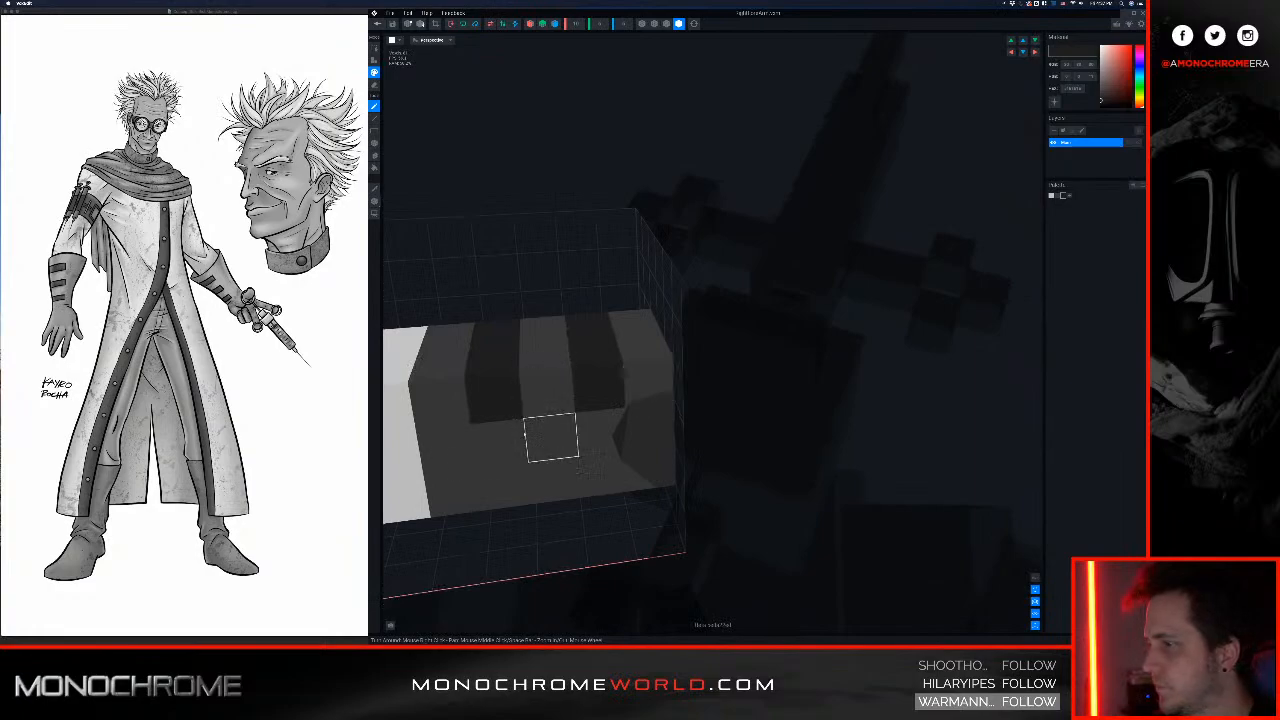
right_click_drag(524, 431, 522, 431)
right_click_drag(638, 412, 624, 506)
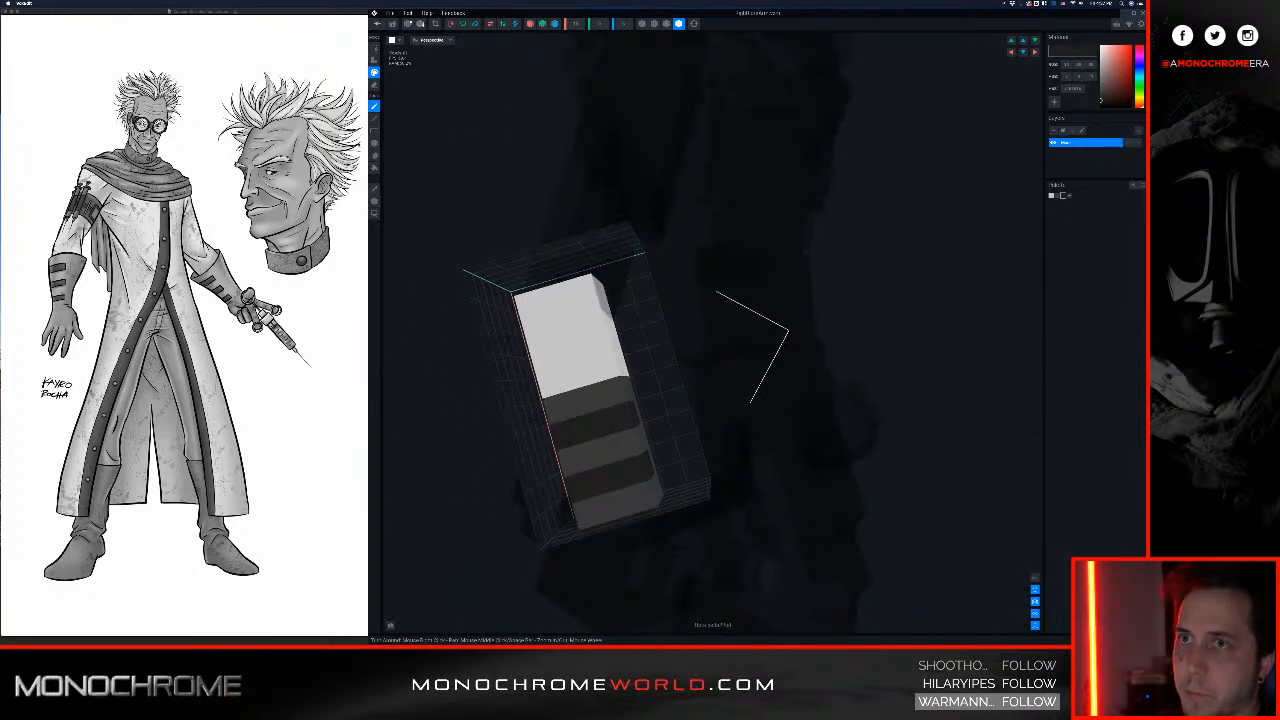
left_click(377, 23)
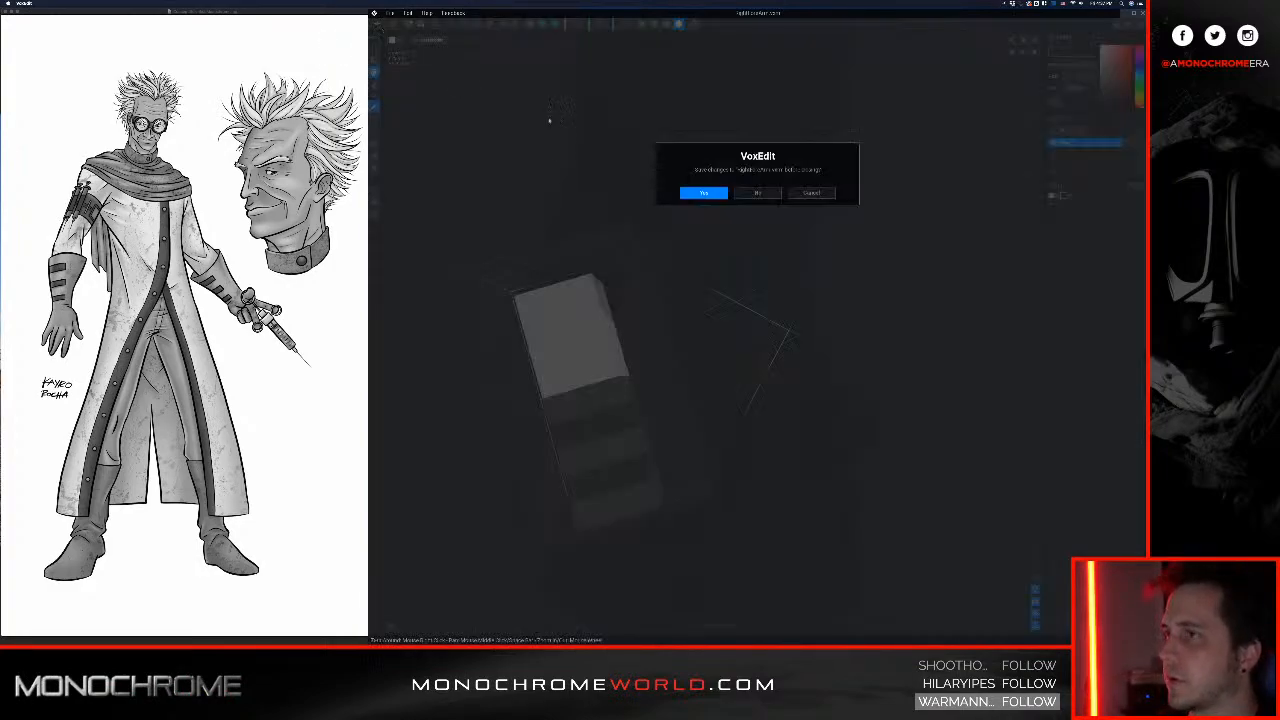
left_click(688, 191)
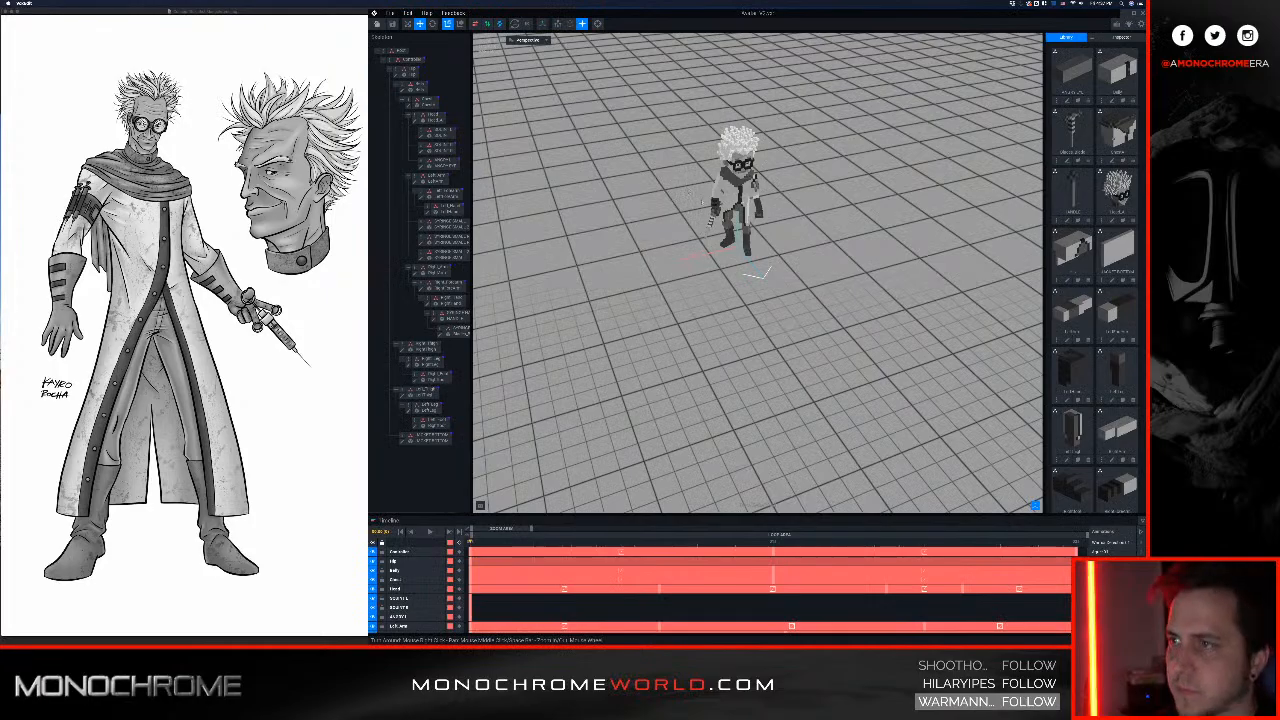
Step: Open the voxel model of the character's left forearm for editing
right_click_drag(700, 340, 780, 272)
scroll(760, 270, "up", 8)
right_click_drag(700, 215, 620, 218)
middle_click_drag(885, 222, 735, 238)
left_click(743, 236)
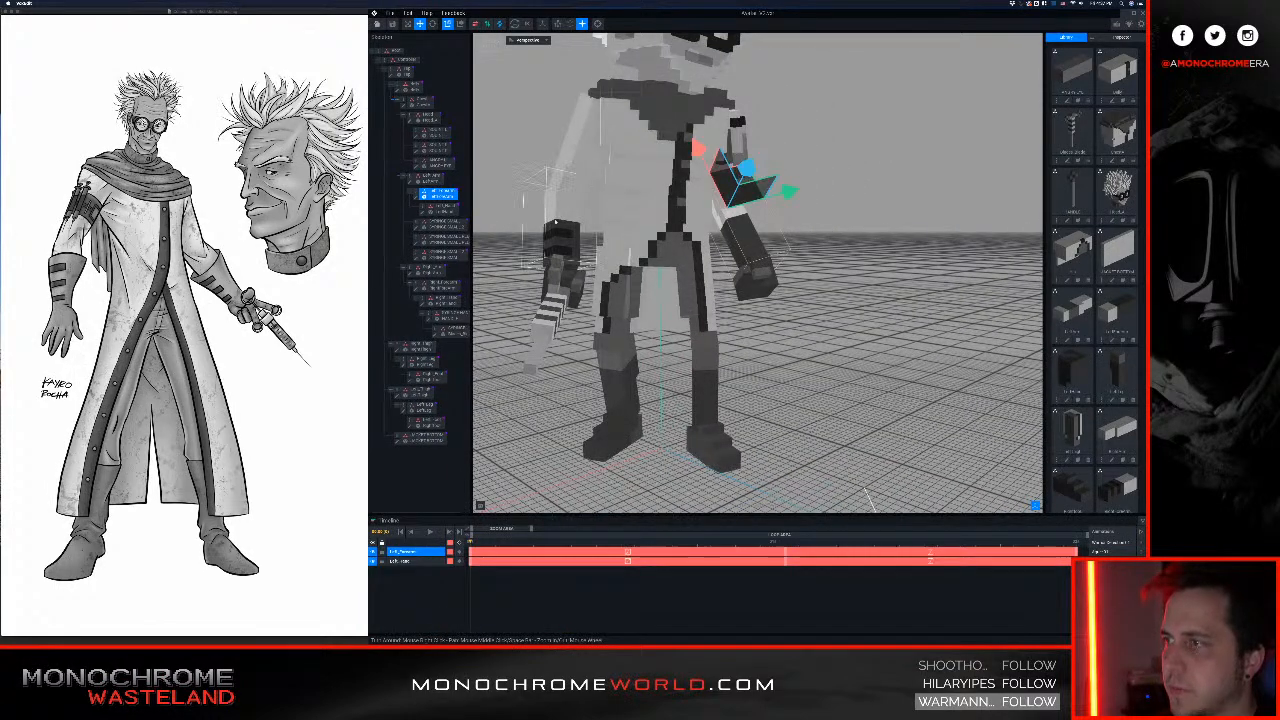
right_click_drag(596, 232, 639, 231)
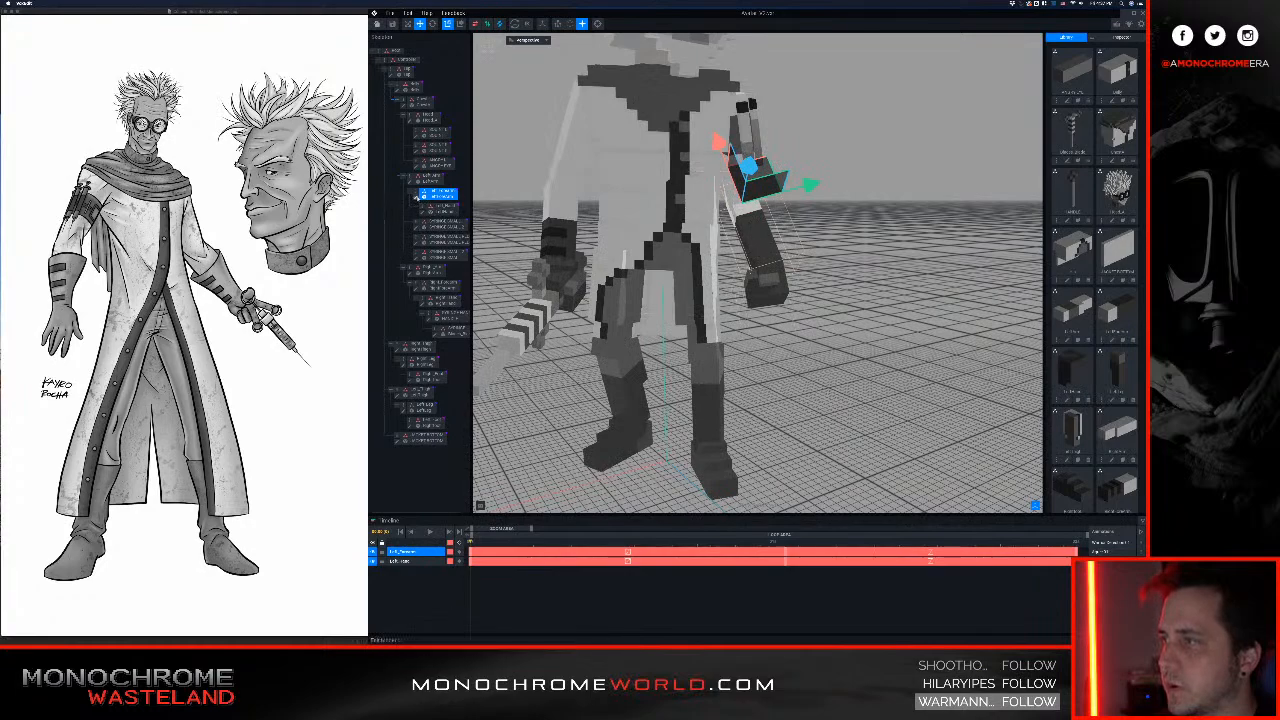
left_click(416, 198)
Step: Paint two darker grey stripes across the left forearm's glove, wrapping them over the adjacent faces
right_click_drag(719, 286, 713, 284)
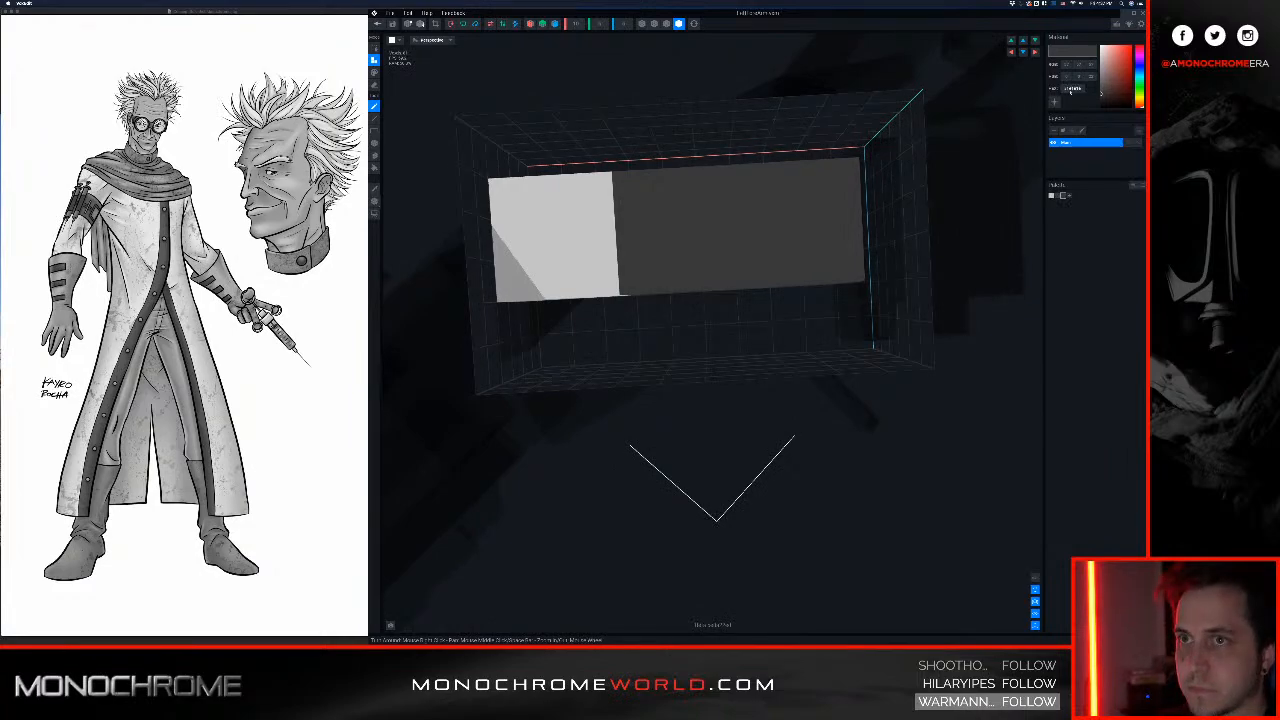
key("Return")
key("p")
right_click_drag(792, 231, 791, 199)
left_click_drag(791, 197, 795, 315)
mouse_move(715, 305)
left_mouse_down()
mouse_move(711, 217)
mouse_move(729, 166)
left_mouse_up()
mouse_move(729, 166)
right_mouse_down()
mouse_move(723, 223)
mouse_move(768, 293)
right_mouse_up()
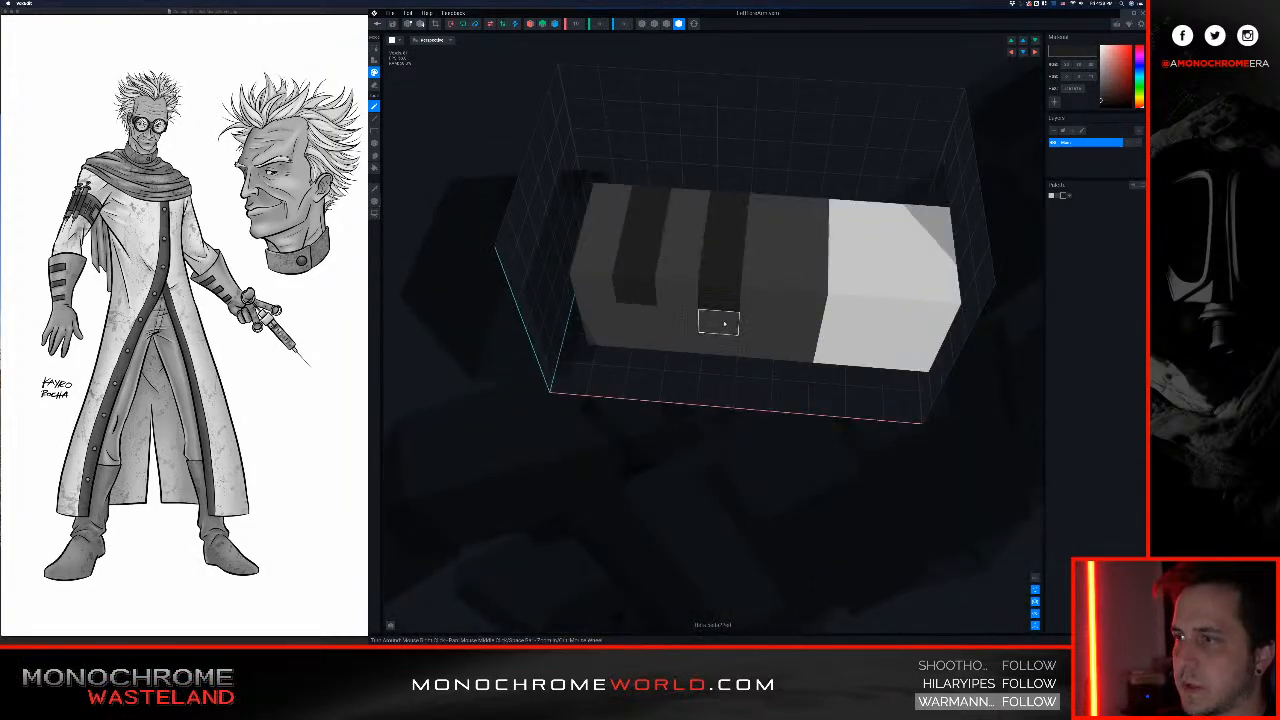
right_click_drag(634, 314, 754, 302)
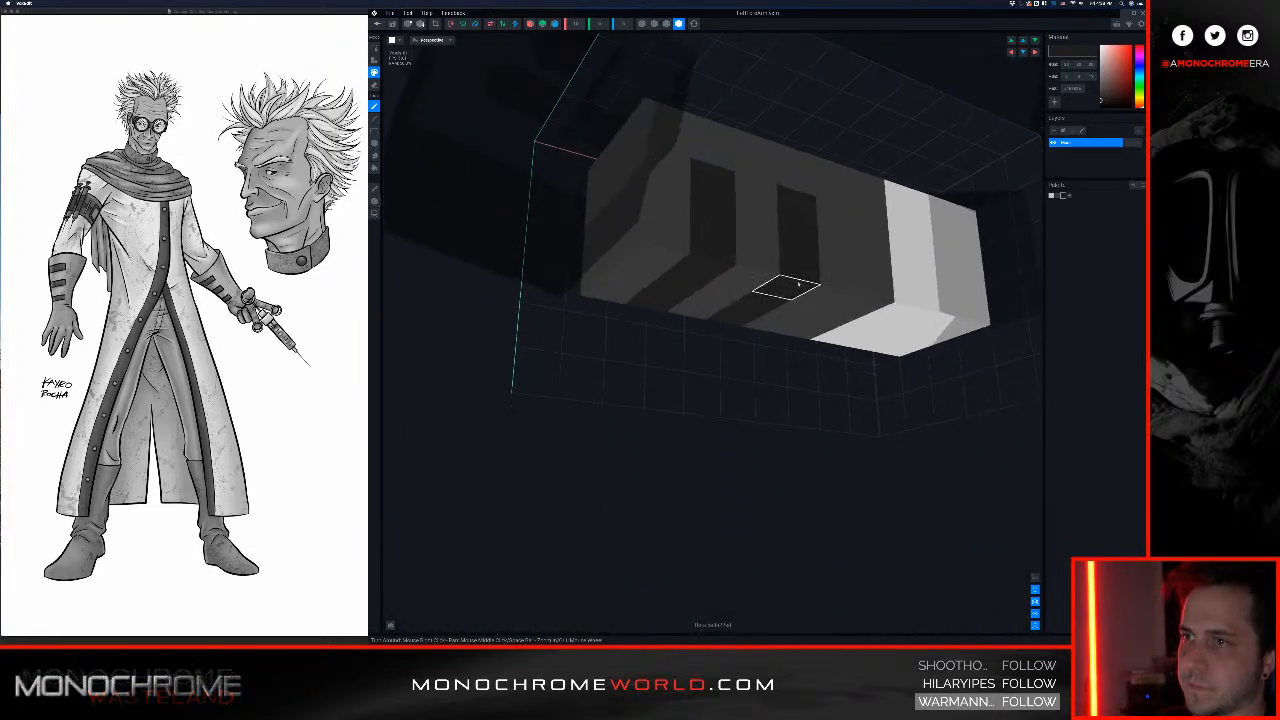
Step: Save the left forearm's changes and return to the character rig
left_click(232, 287)
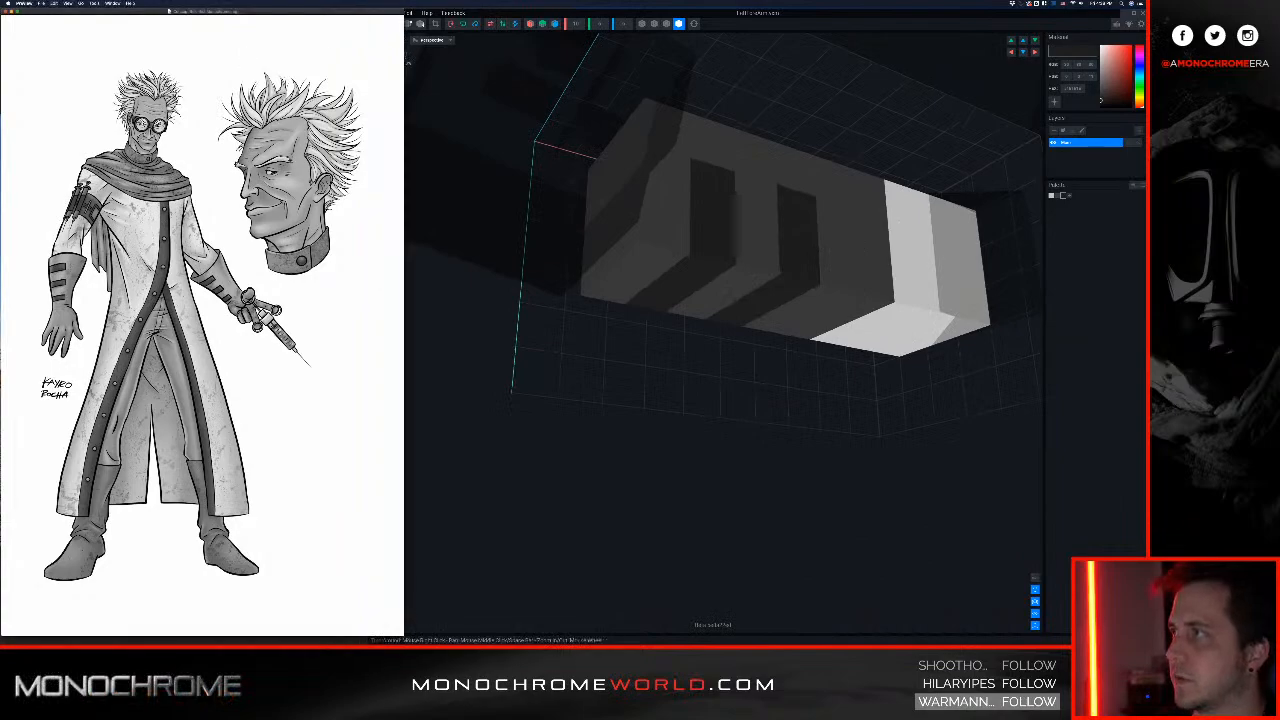
left_click(514, 96)
key("super+q")
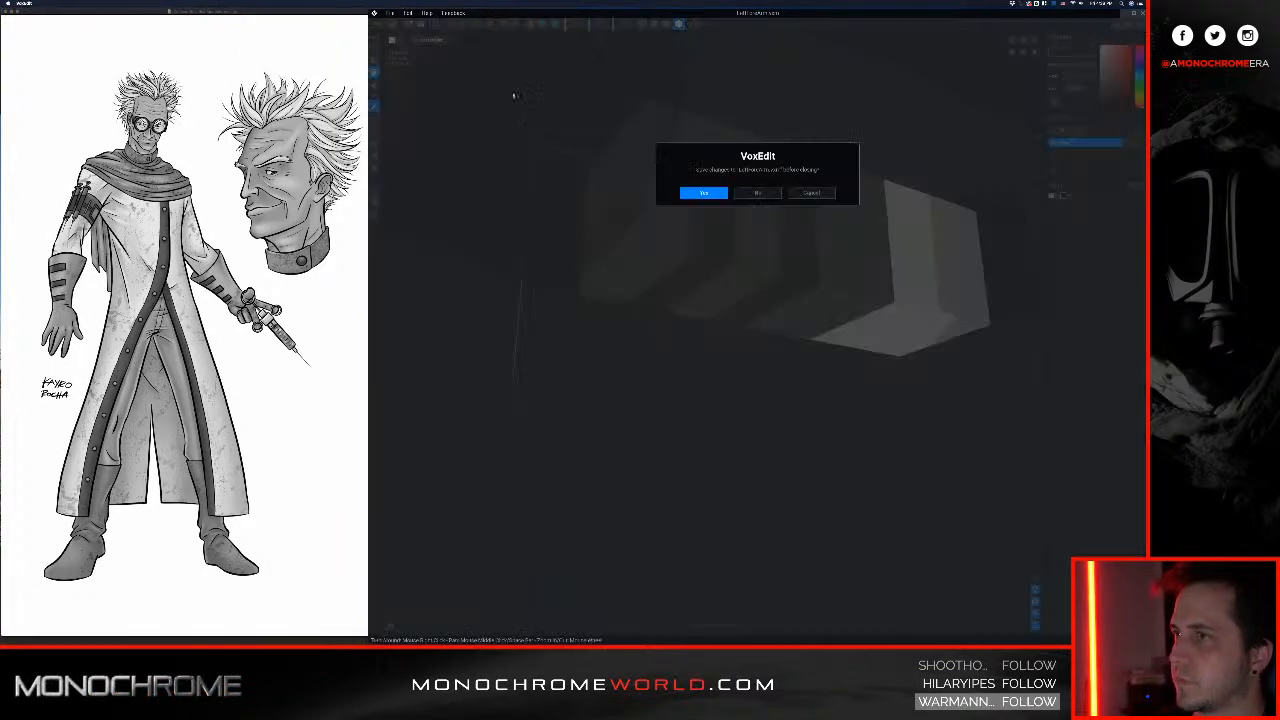
left_click(703, 192)
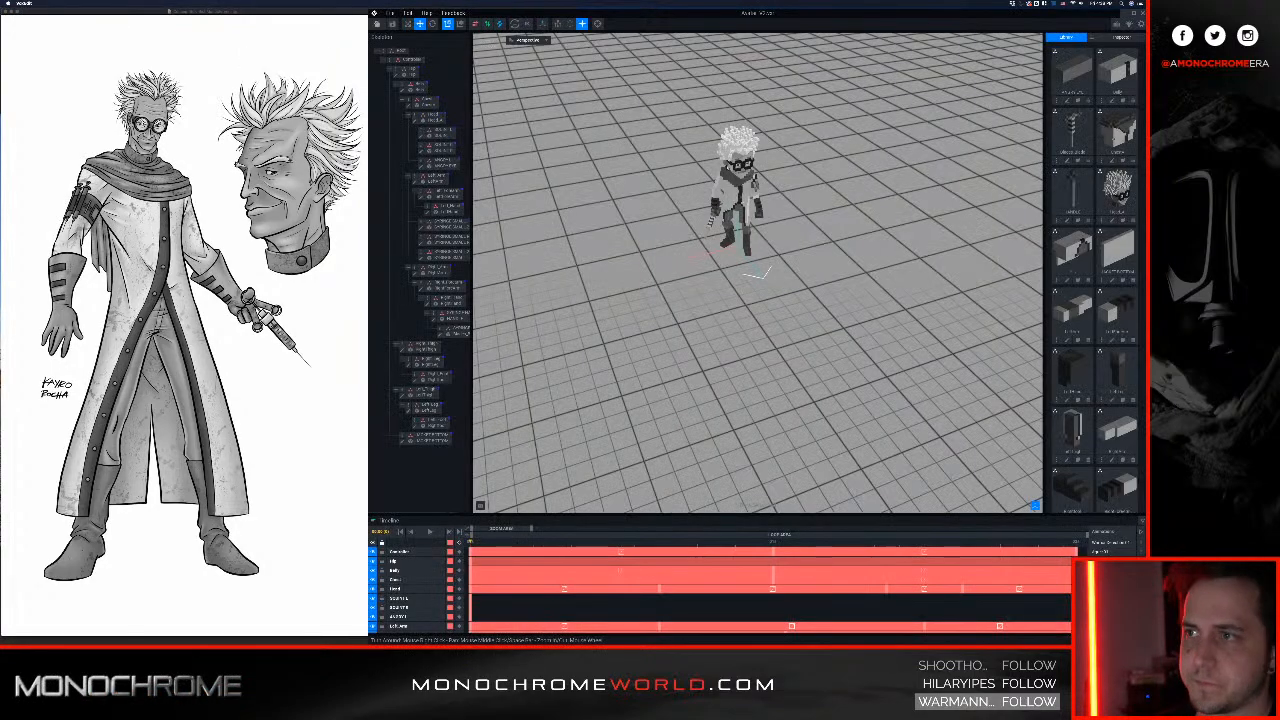
Step: Compare the striped gloves on the character and reopen the right forearm's voxel model for editing
scroll(740, 200, "up", 5)
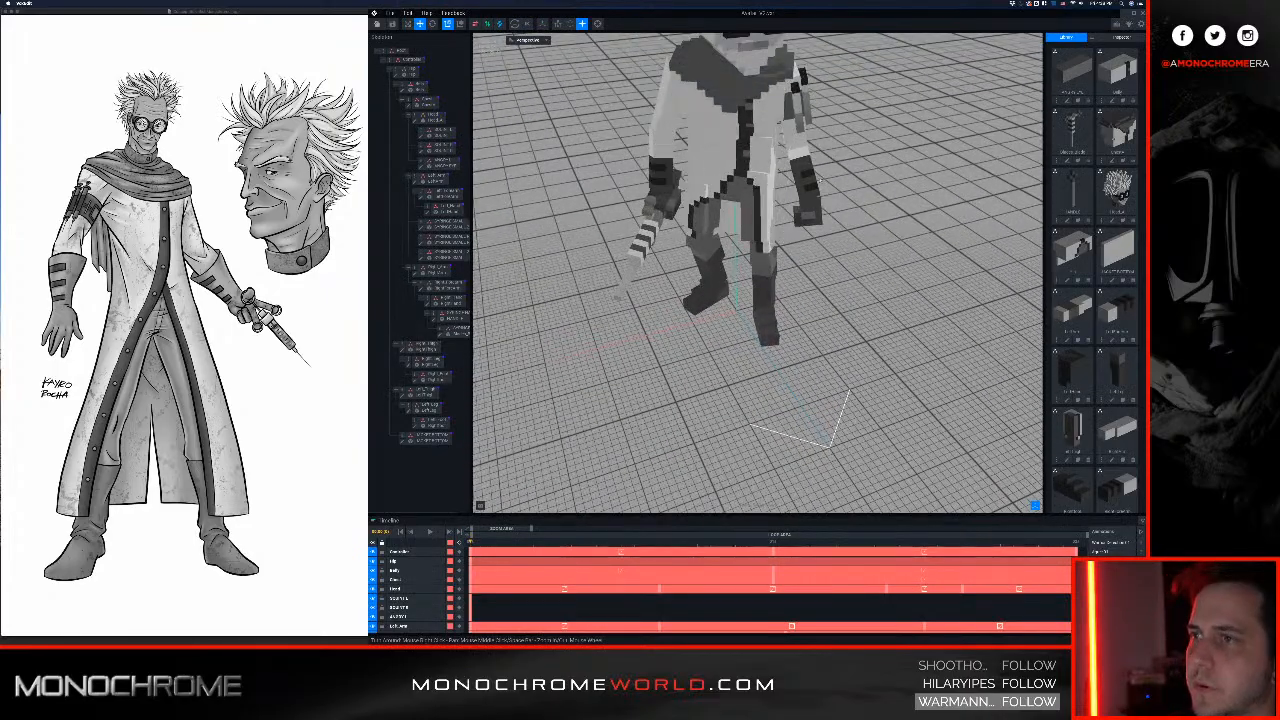
scroll(757, 270, "down", 5)
right_click_drag(757, 270, 700, 260)
scroll(757, 270, "up", 3)
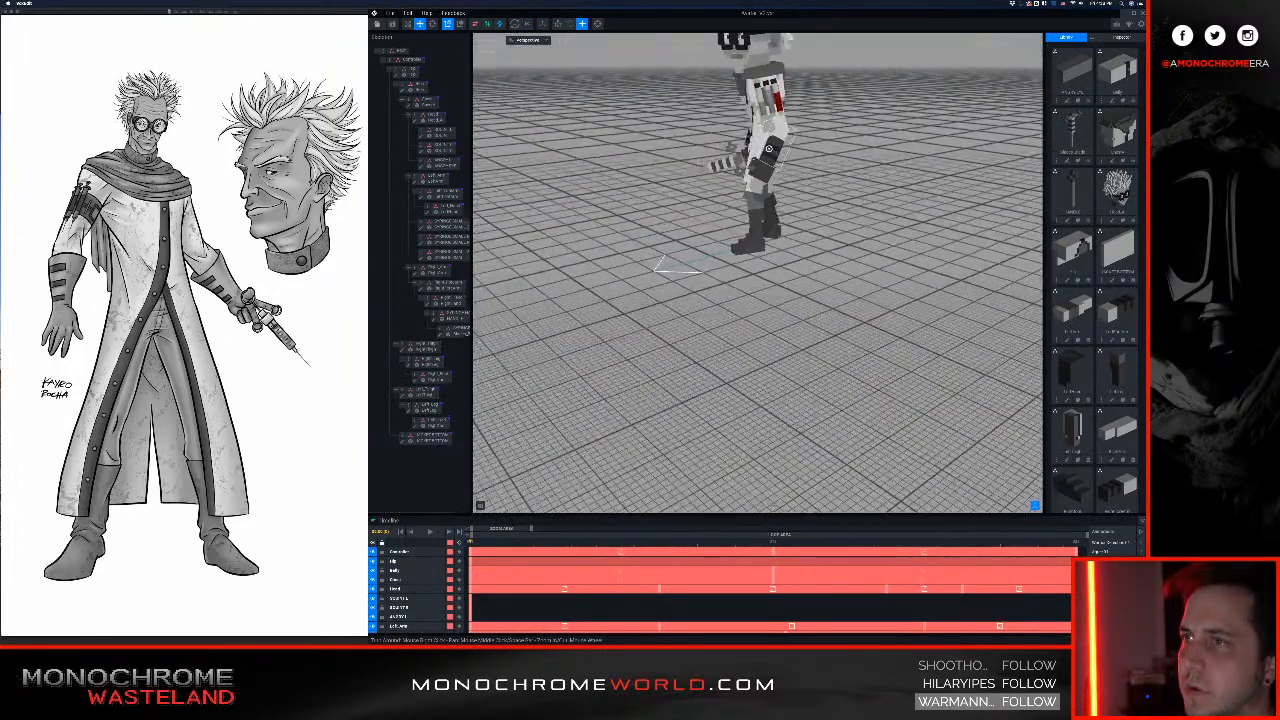
right_click_drag(769, 148, 856, 176)
scroll(765, 130, "up", 5)
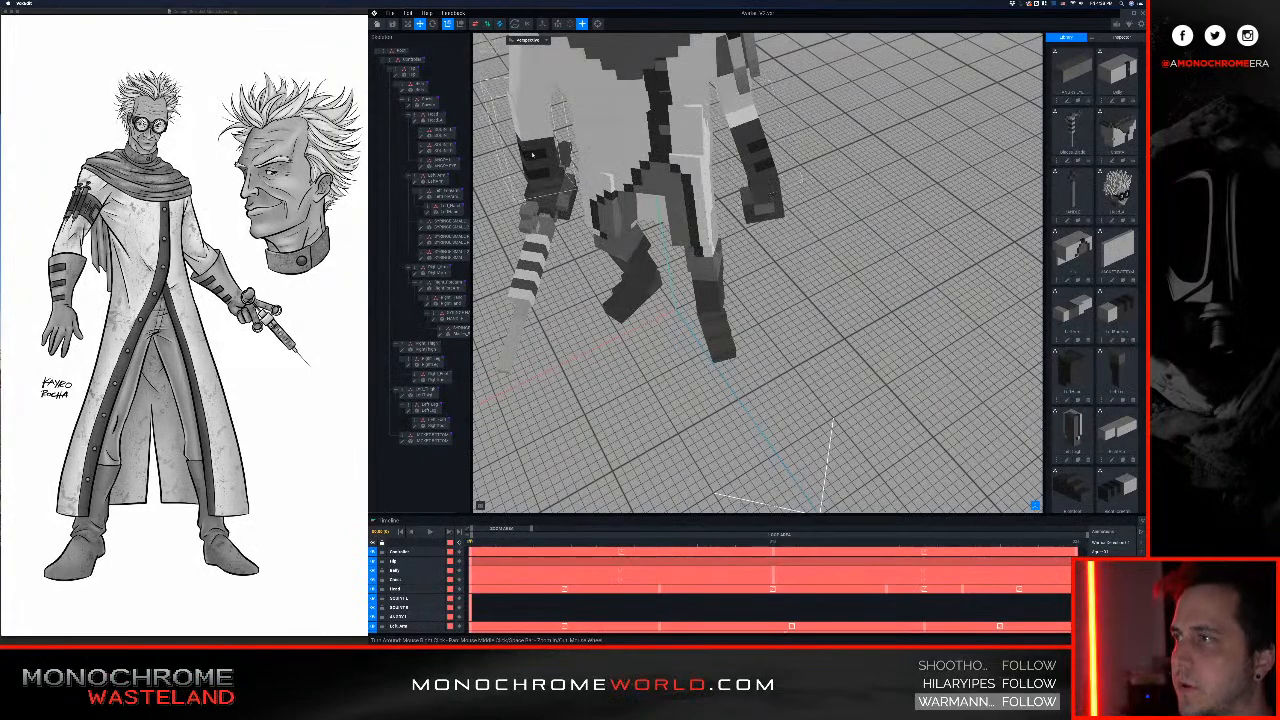
right_click_drag(532, 154, 585, 148)
left_click(514, 132)
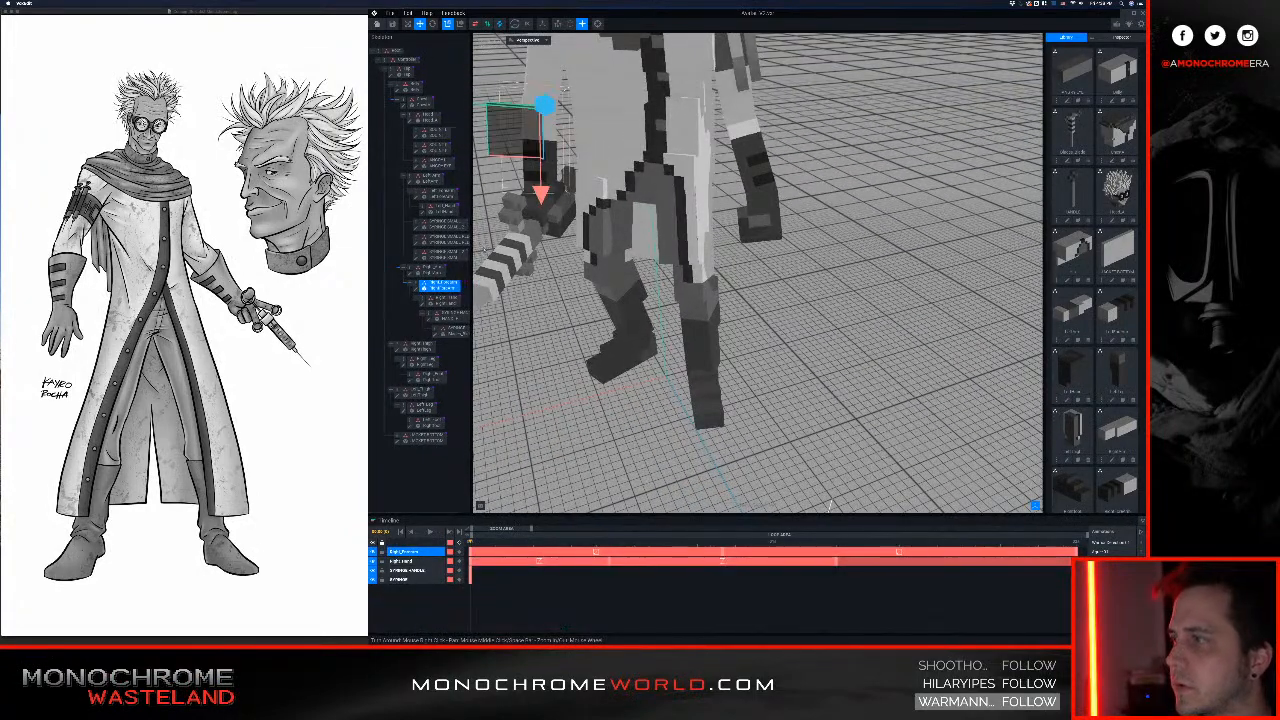
left_click(418, 287)
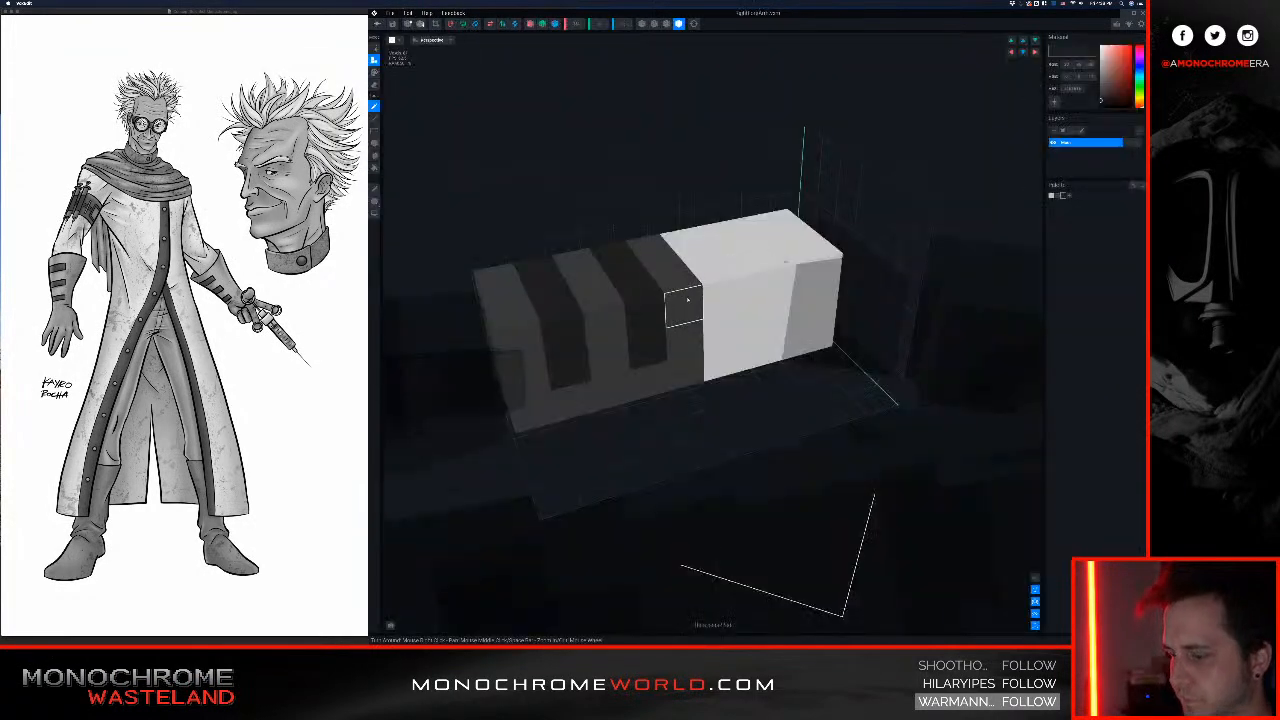
Step: Extend the right glove's grey cuff by one voxel row around the forearm, then save and return to the character rig
left_click(720, 300)
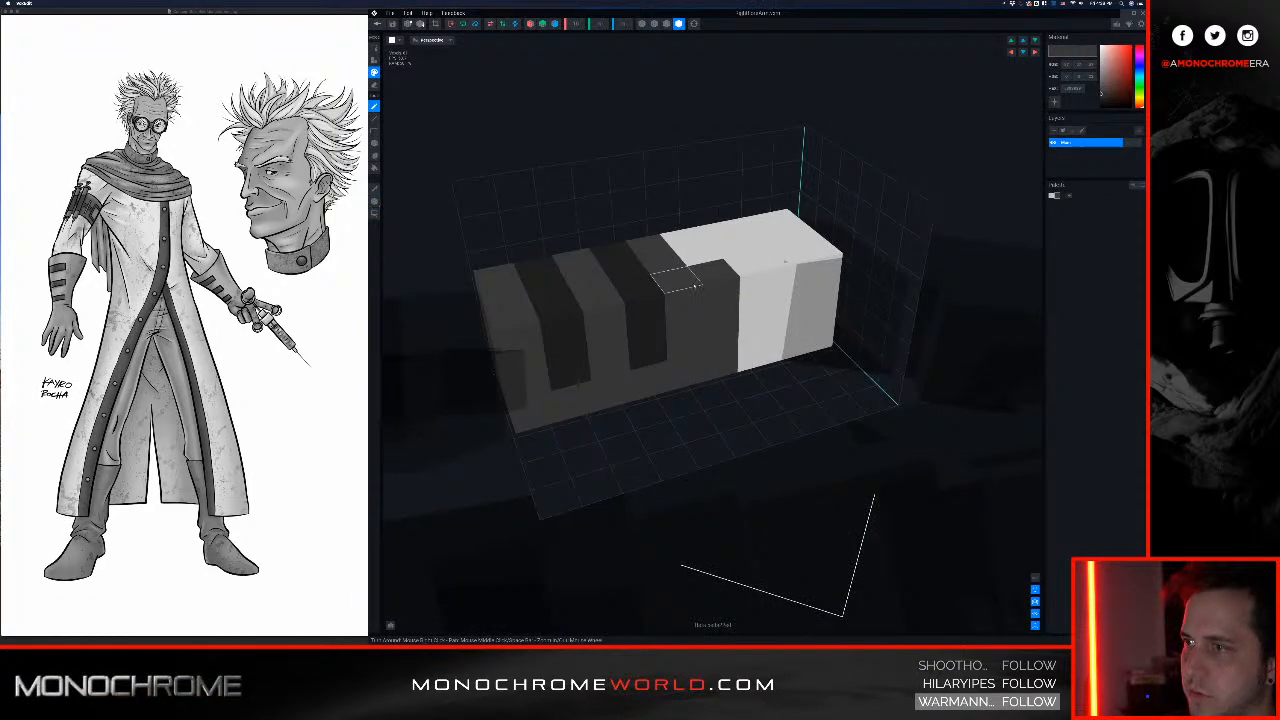
left_click_drag(705, 258, 680, 236)
right_click_drag(645, 290, 692, 279)
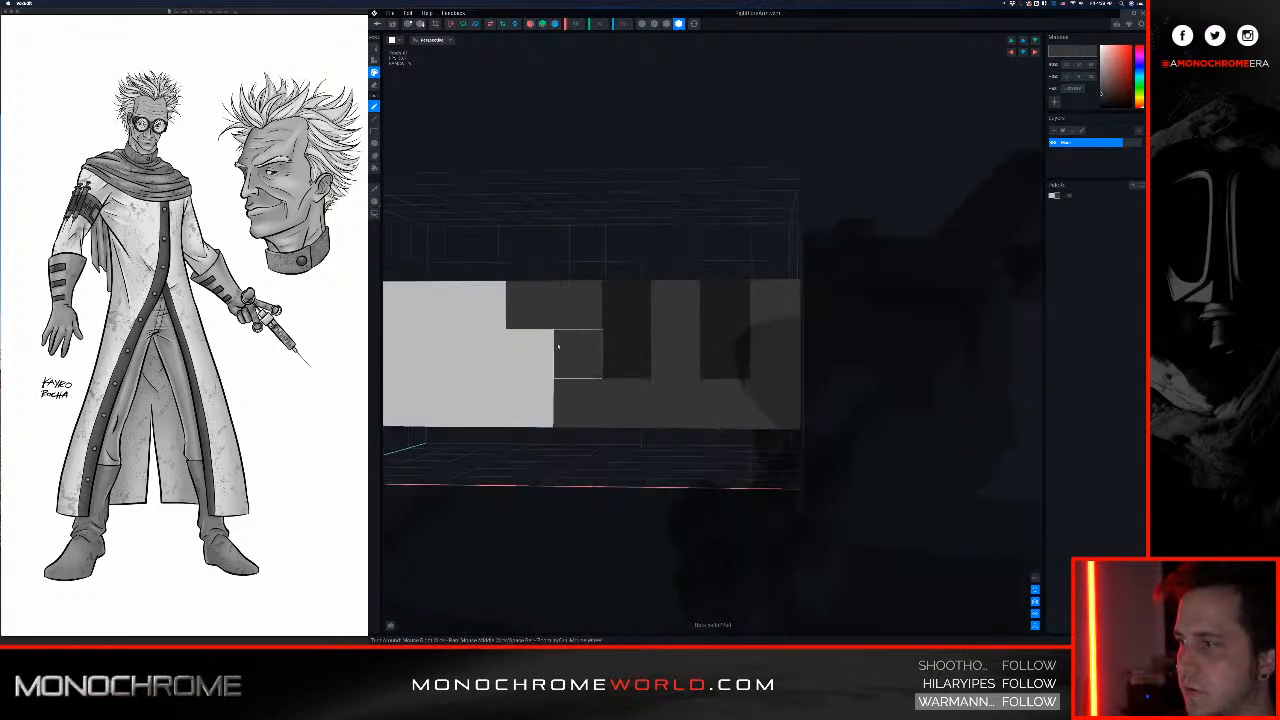
left_click_drag(533, 350, 534, 402)
right_click_drag(570, 418, 567, 402)
left_click(506, 471)
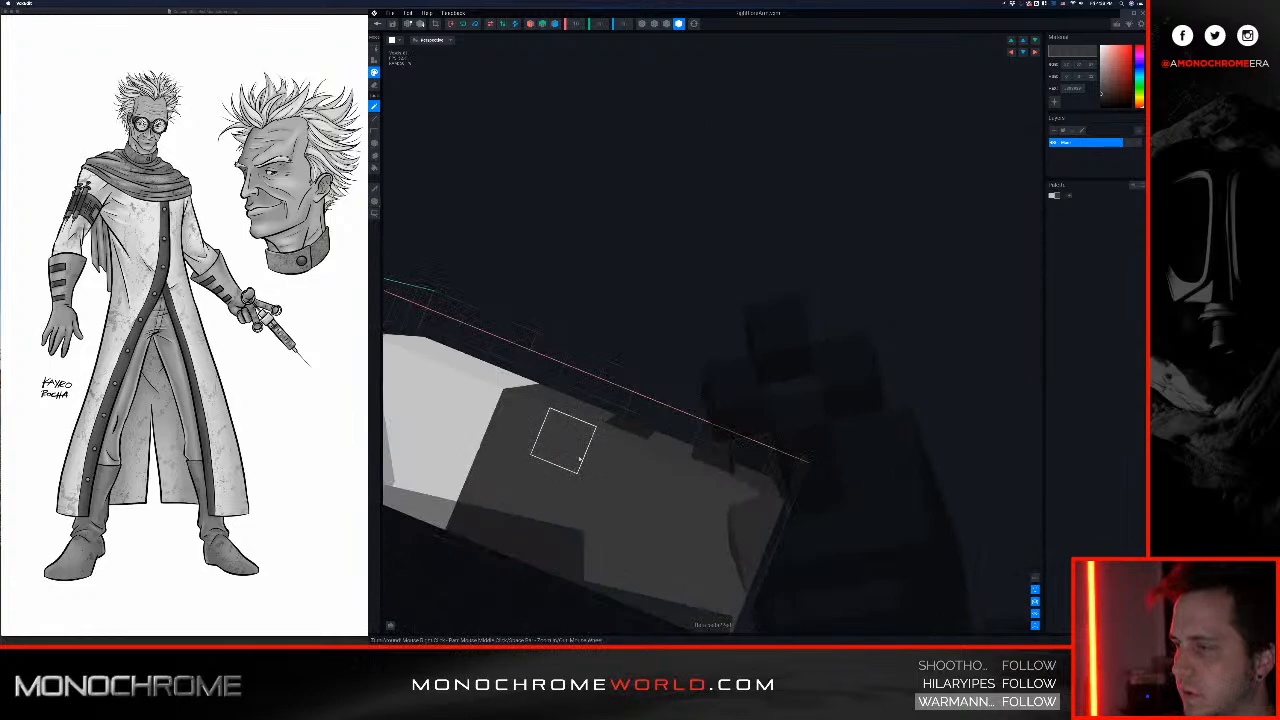
right_click_drag(580, 458, 517, 215)
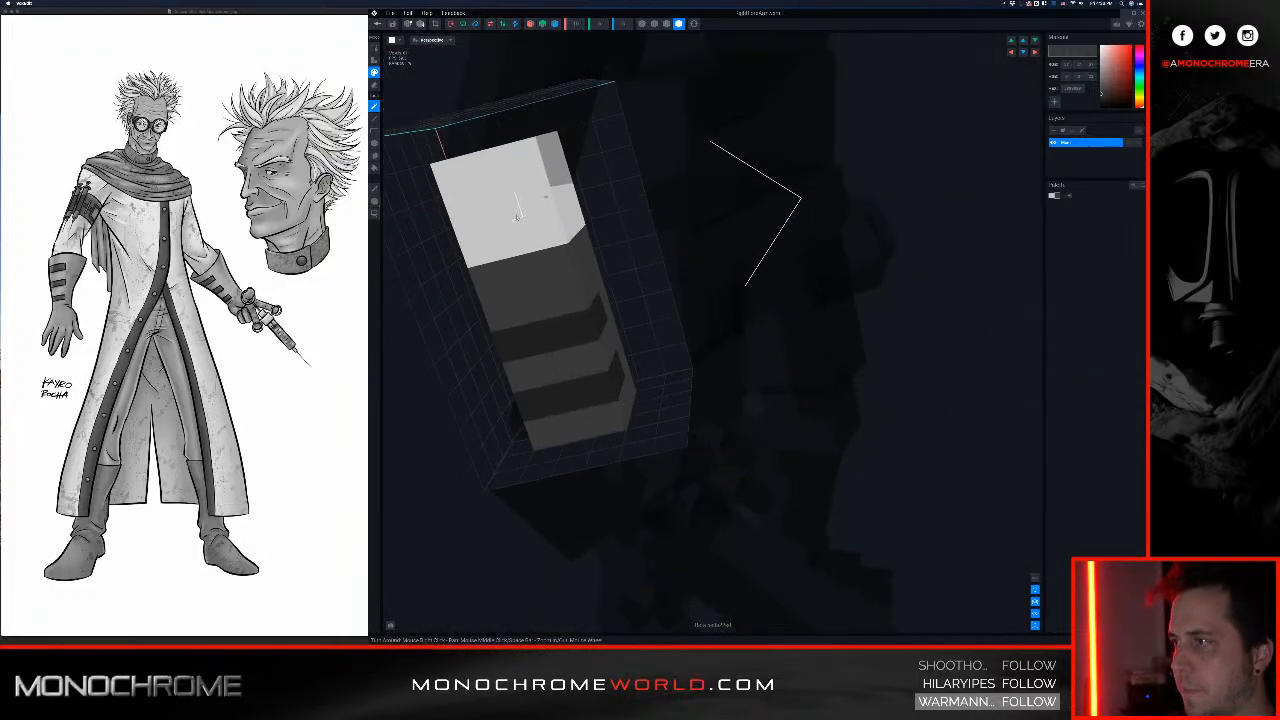
left_click(379, 25)
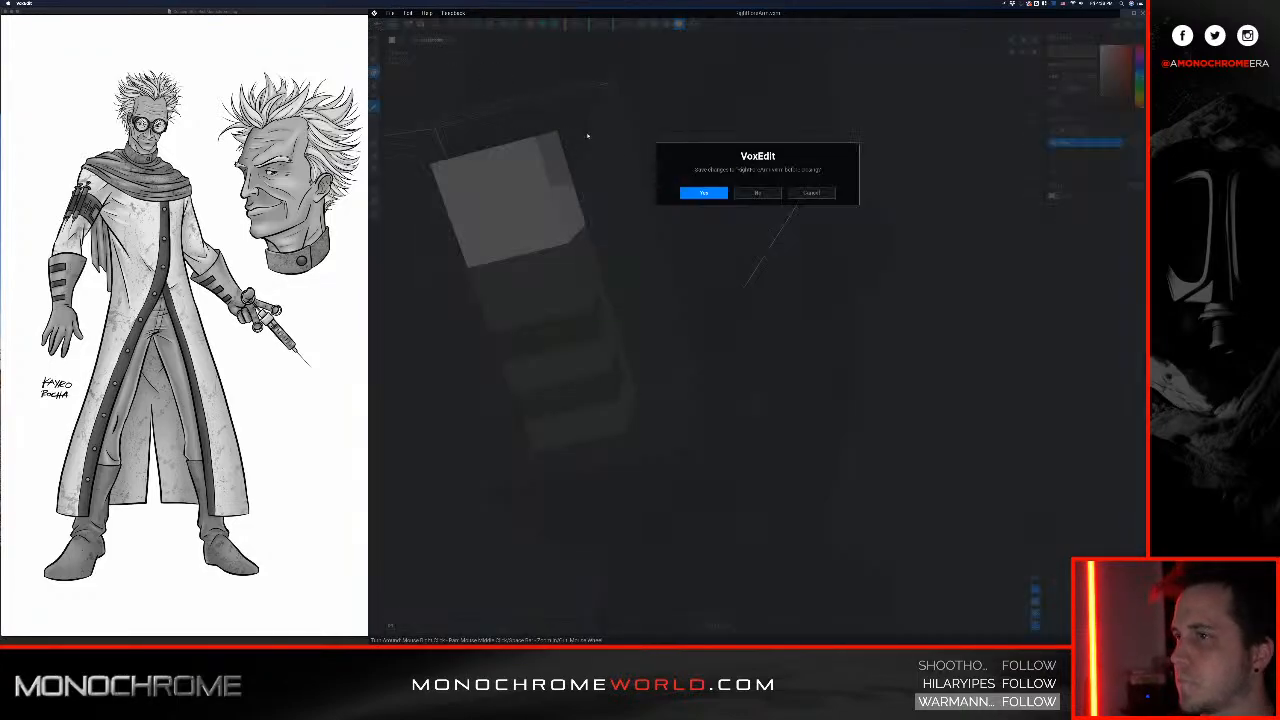
left_click(705, 195)
Step: Examine the whole character from the side and front, checking the gloves, syringe and arm vials against the reference drawing
scroll(742, 260, "up", 5)
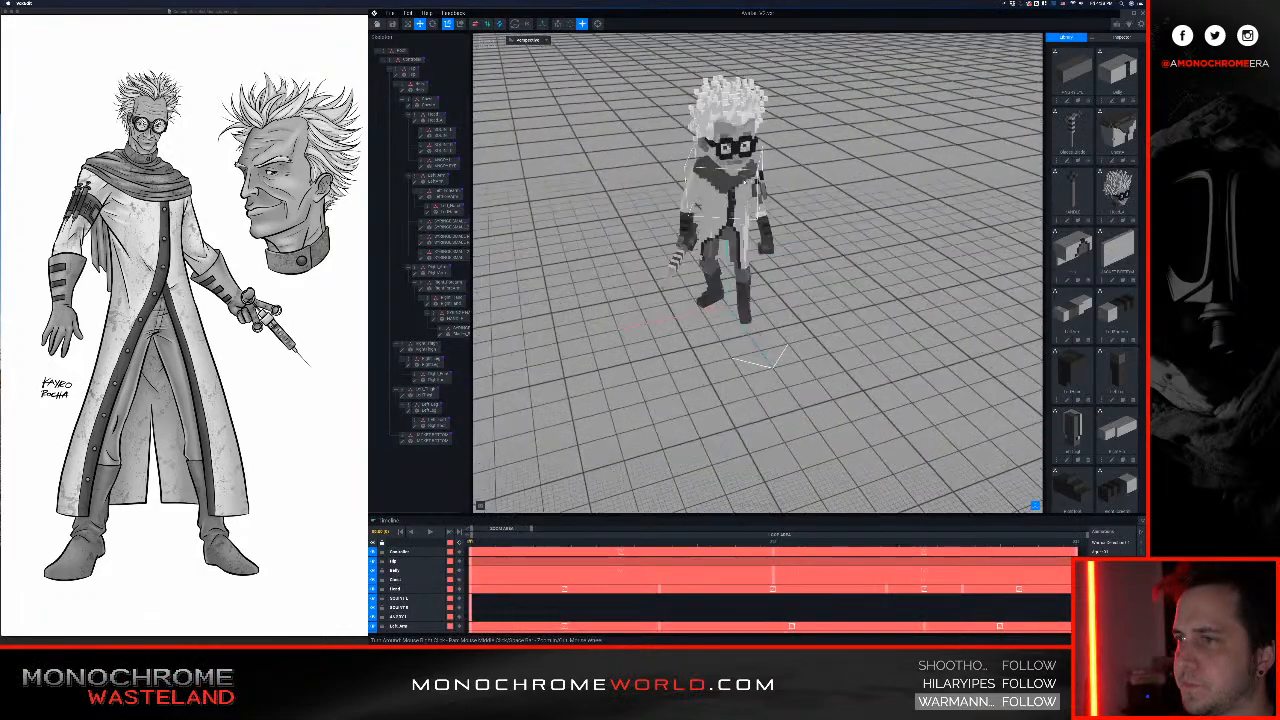
right_click_drag(742, 260, 770, 200)
scroll(734, 196, "up", 4)
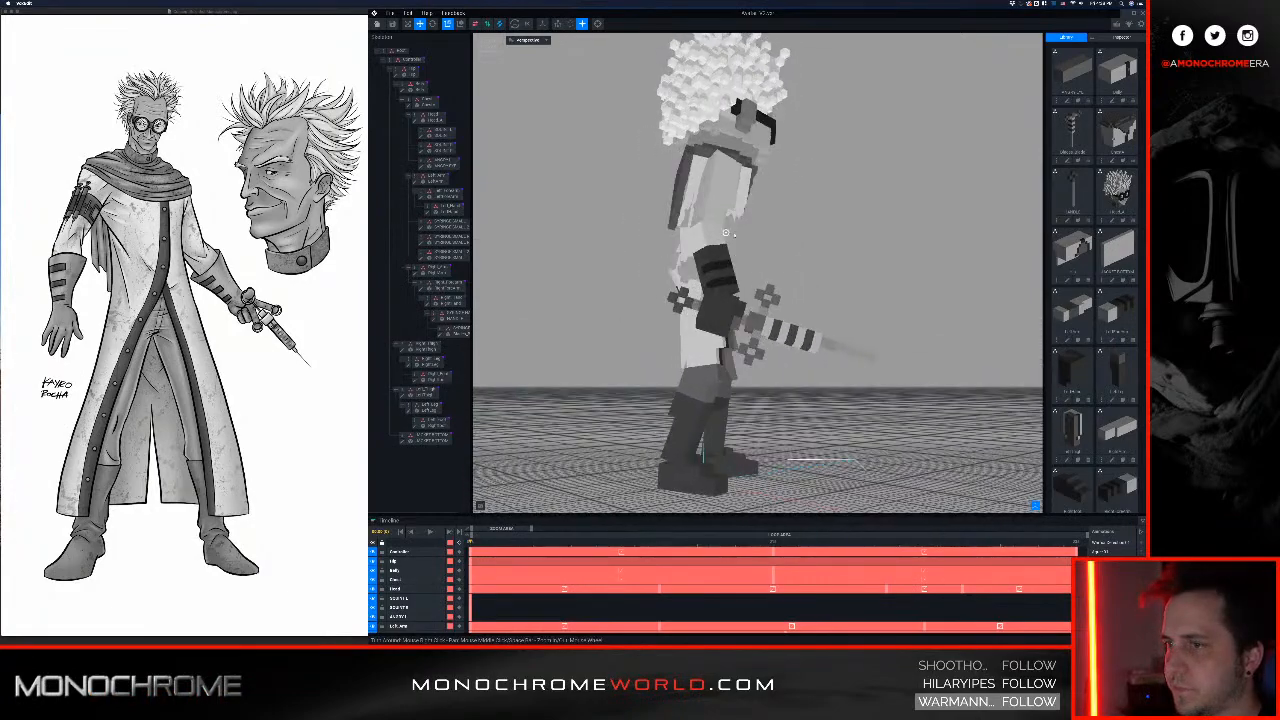
right_click_drag(747, 283, 880, 215)
middle_click_drag(880, 215, 817, 281)
right_click_drag(722, 225, 724, 268)
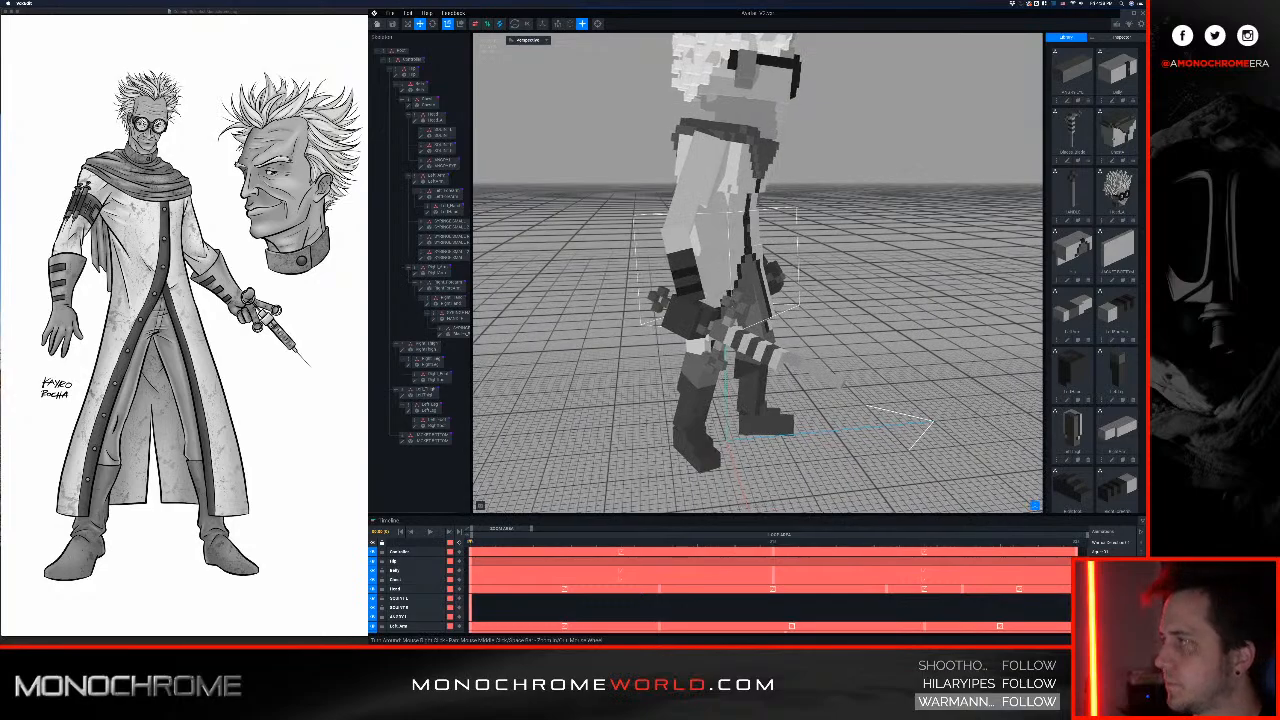
middle_click_drag(728, 258, 686, 271)
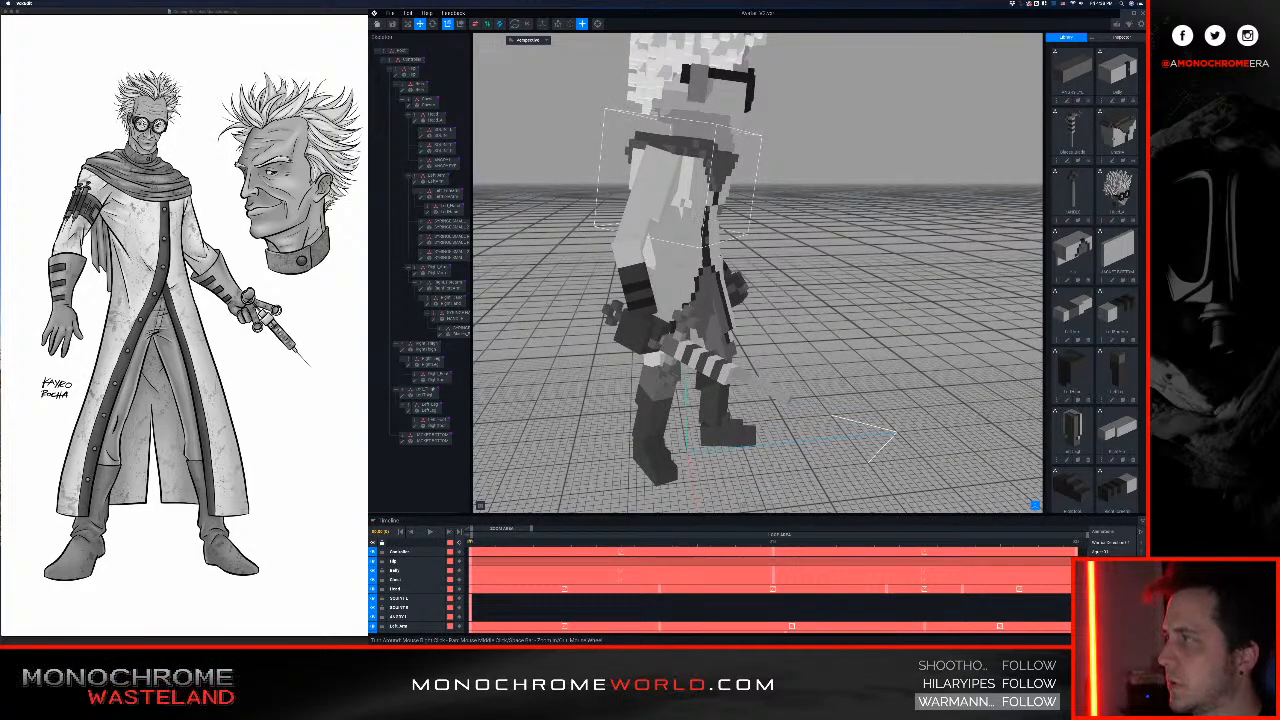
right_click_drag(686, 262, 512, 252)
middle_click_drag(742, 134, 726, 199)
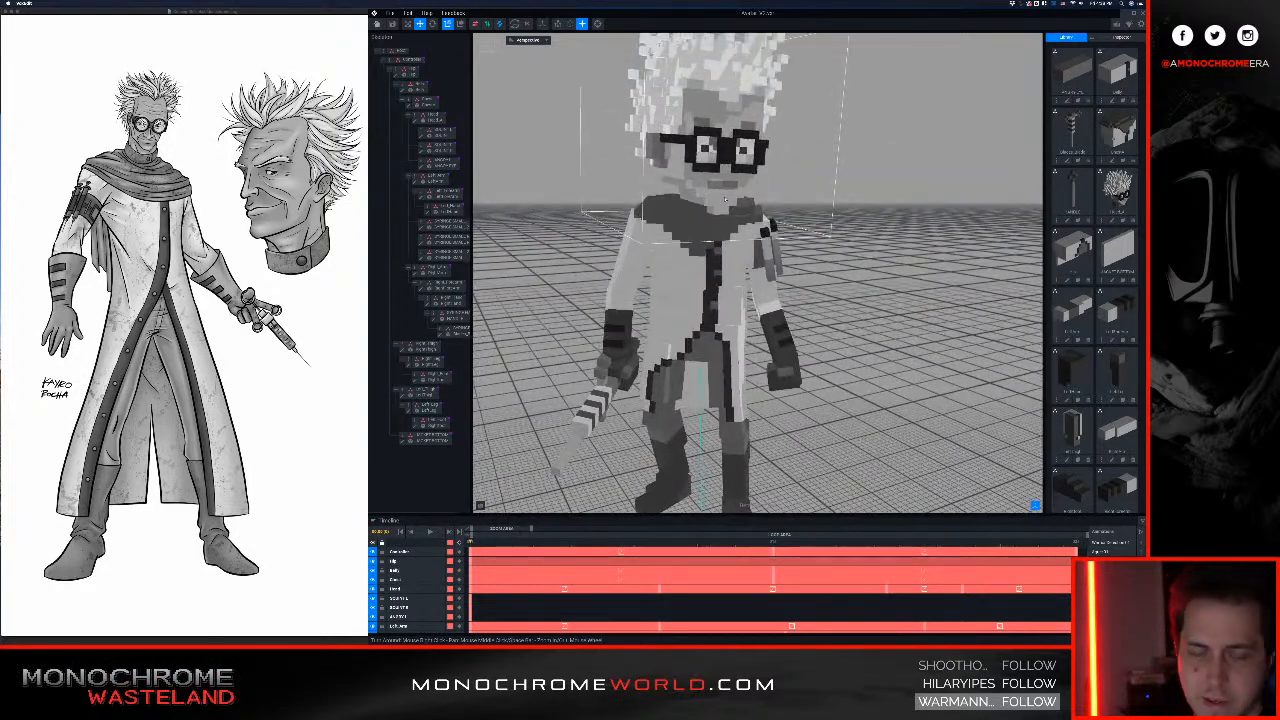
right_click_drag(725, 199, 690, 198)
middle_click_drag(704, 182, 708, 230)
right_click_drag(712, 234, 715, 198)
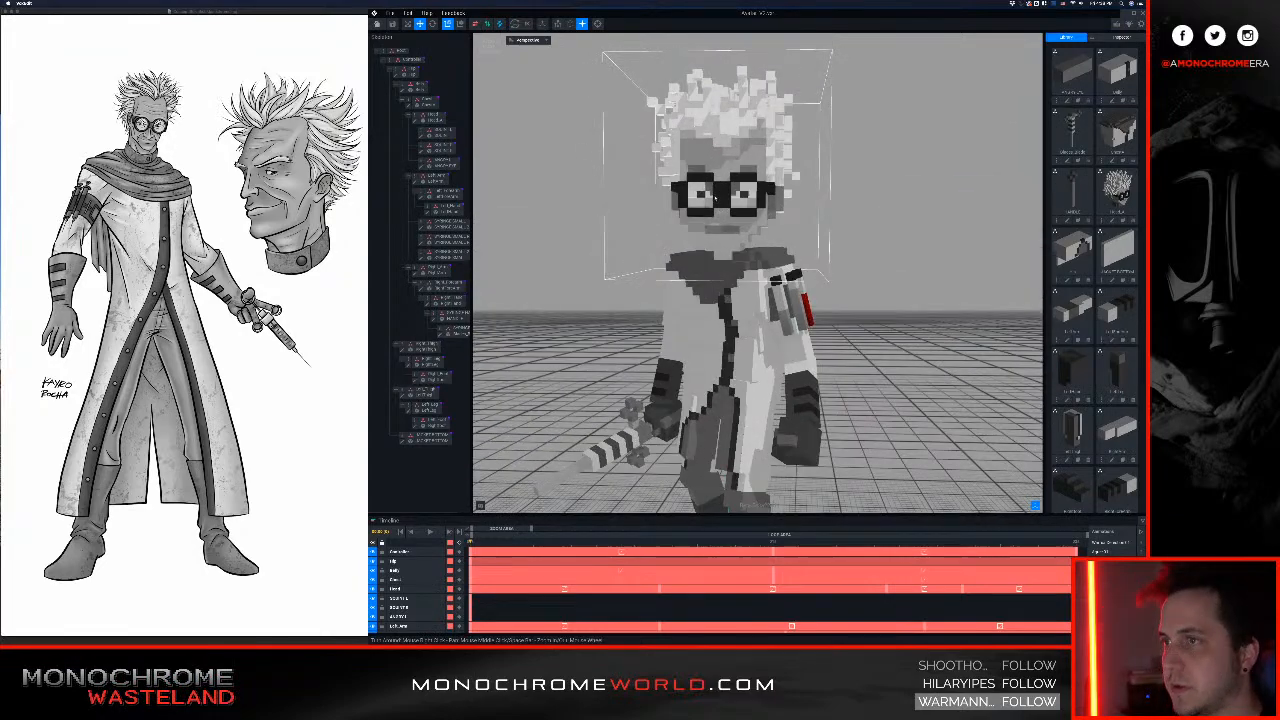
Step: Inspect the eyes and glasses in the head's voxel model, then save and return to the character rig
middle_click_drag(715, 198, 736, 256)
left_click(736, 256)
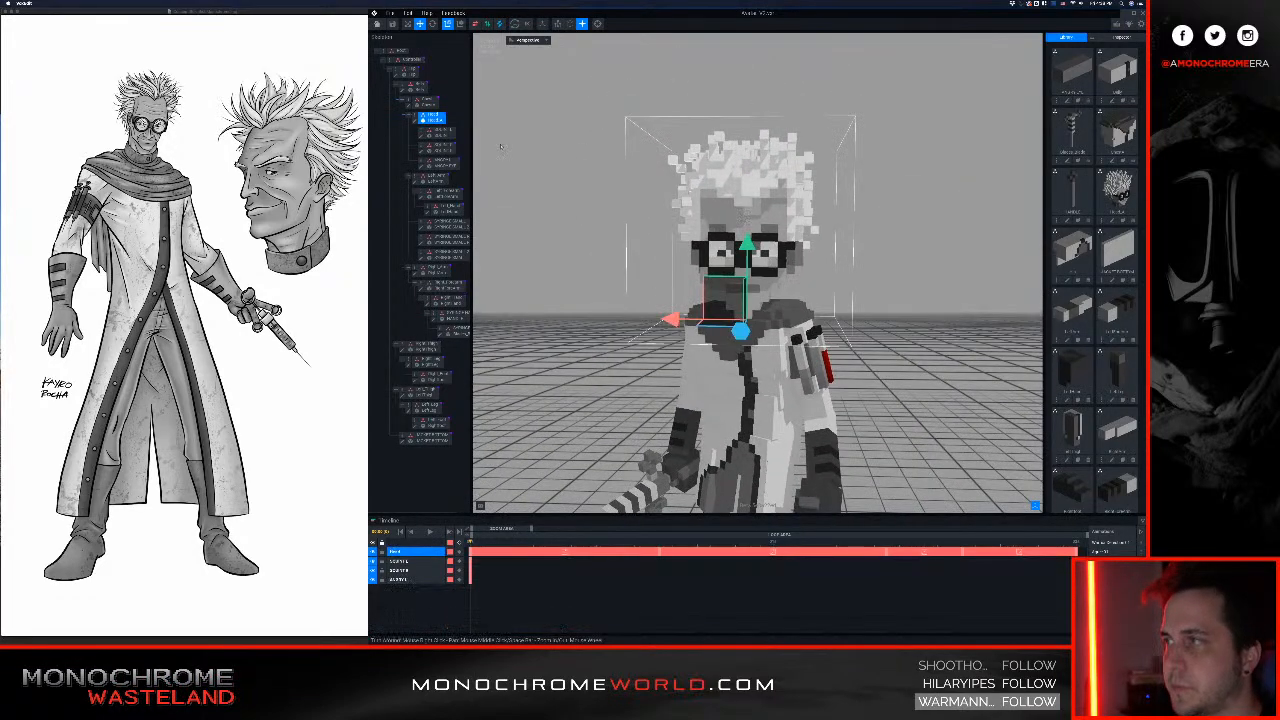
left_click(421, 116)
right_click_drag(742, 307, 712, 272)
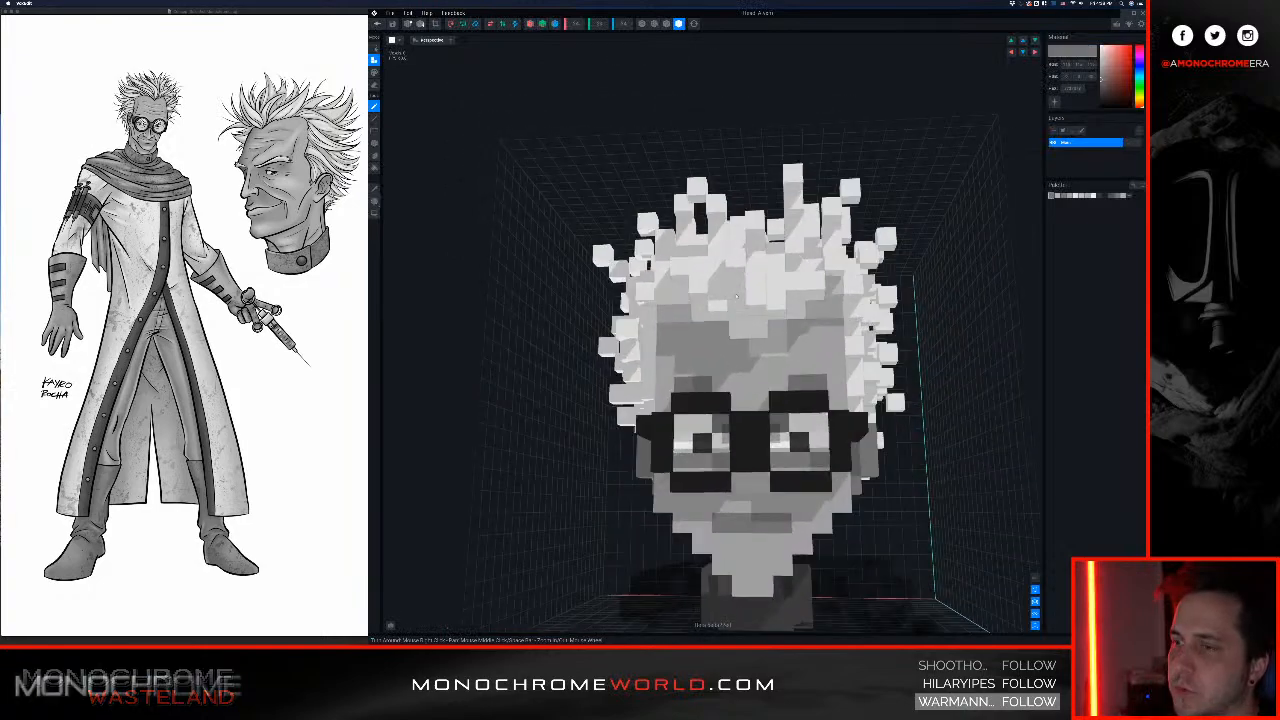
scroll(714, 272, "up", 2)
middle_click_drag(742, 350, 737, 301)
right_click_drag(737, 301, 736, 276)
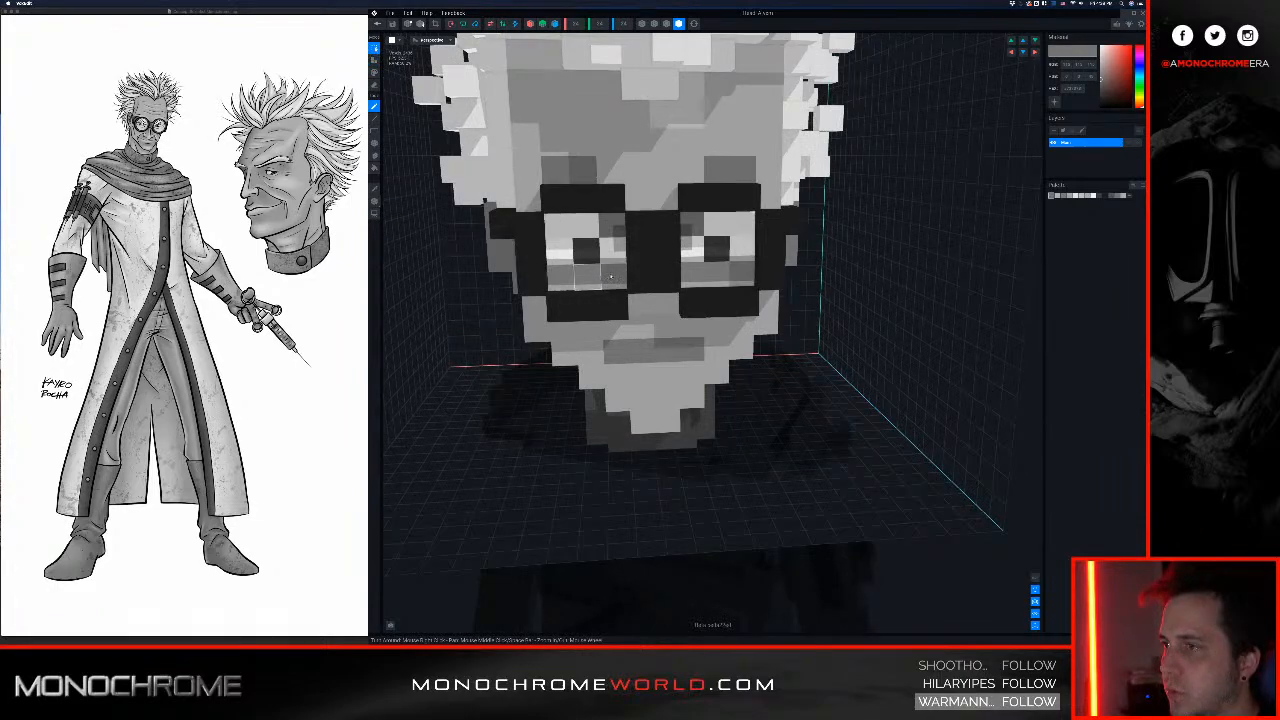
left_click(377, 23)
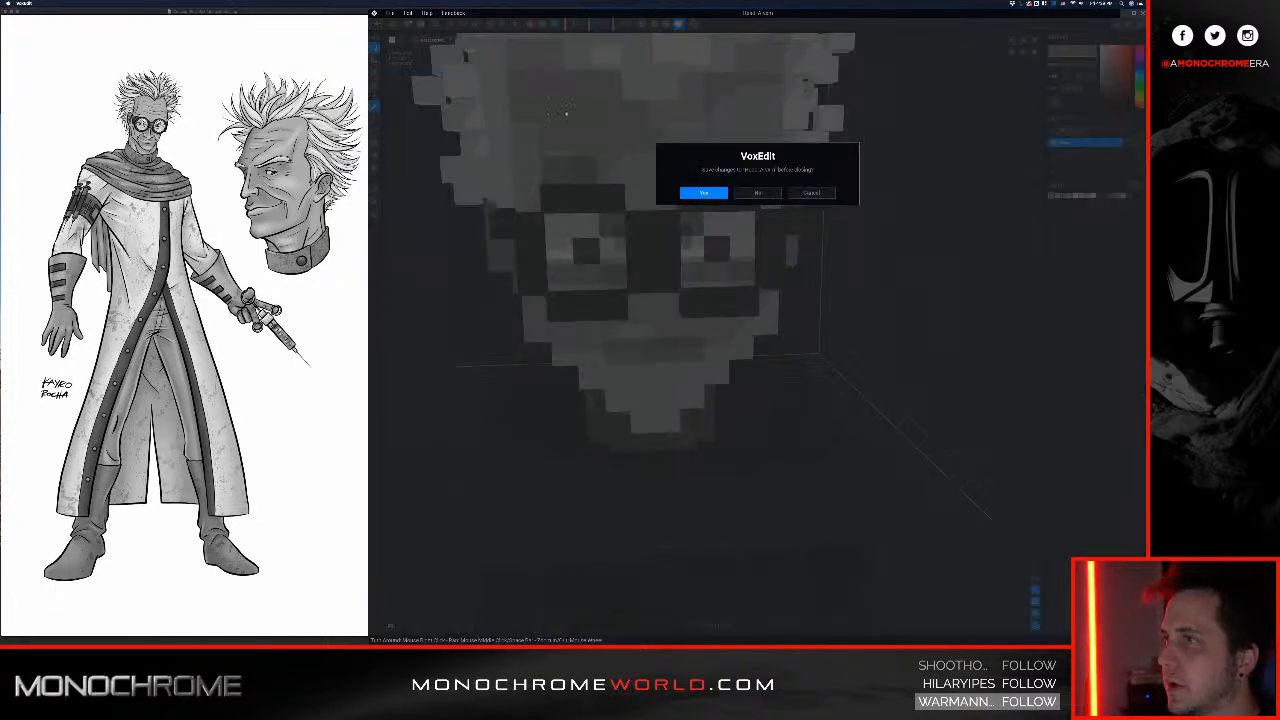
left_click(712, 195)
Step: Examine the eyes, pupils and grey inner corners behind the glasses on the character rig
scroll(730, 235, "up", 5)
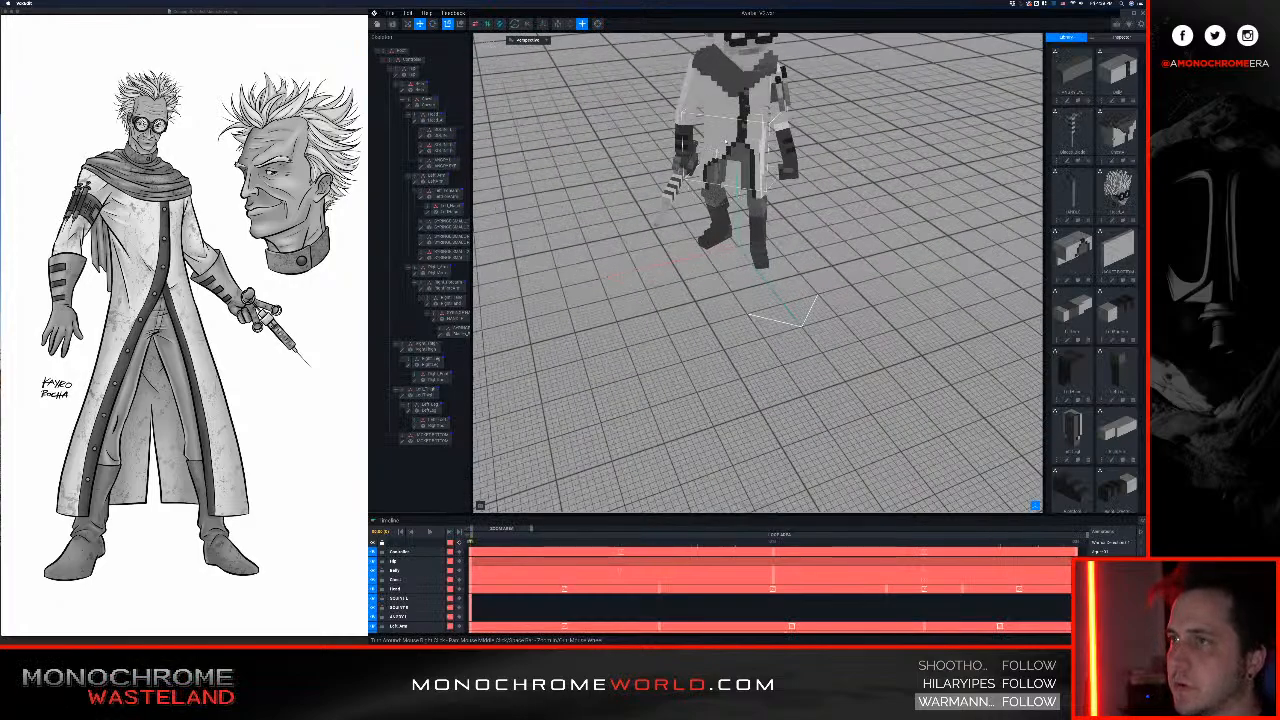
middle_click_drag(732, 180, 732, 294)
scroll(731, 157, "up", 5)
right_click_drag(731, 157, 742, 187)
left_click(734, 170)
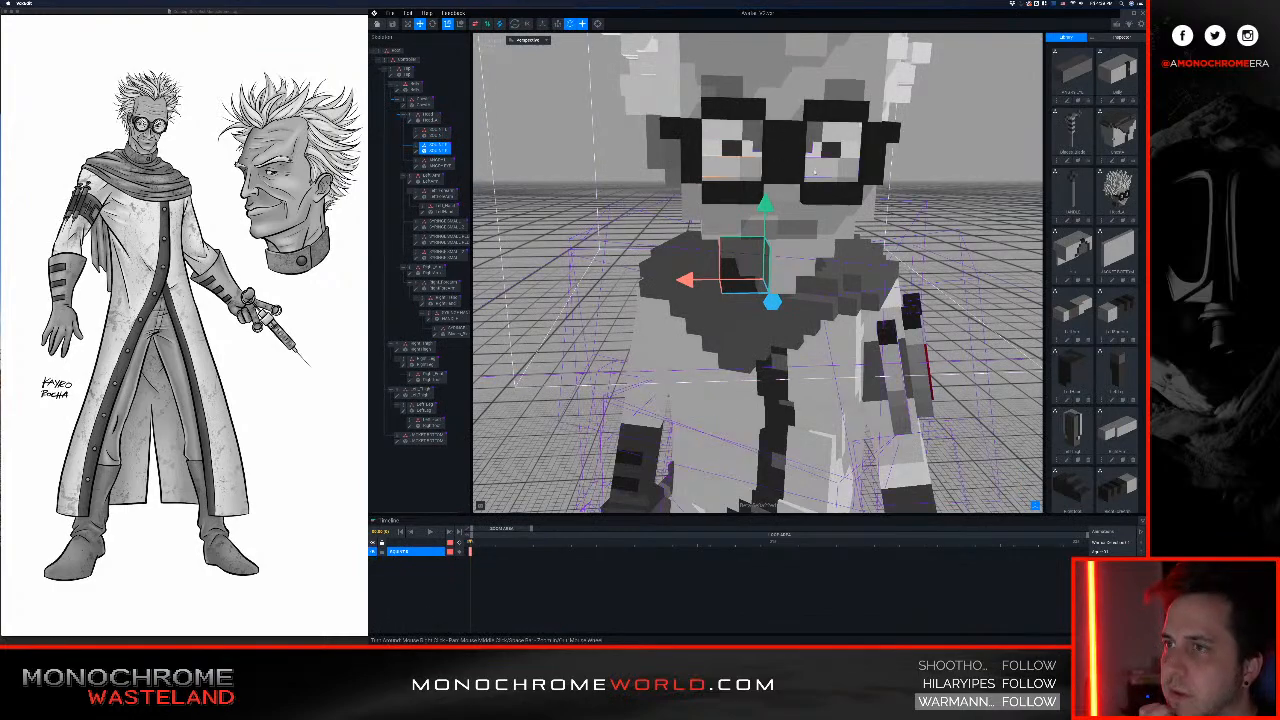
scroll(820, 179, "up", 3)
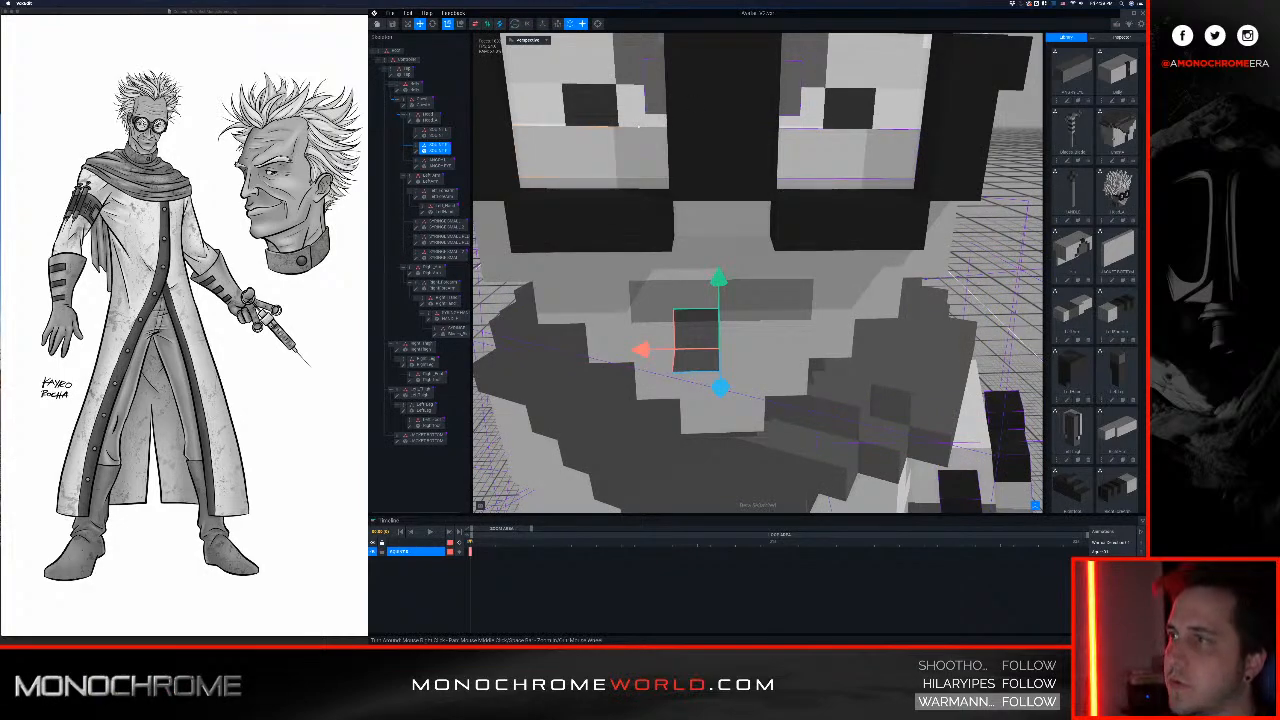
scroll(875, 129, "down", 2)
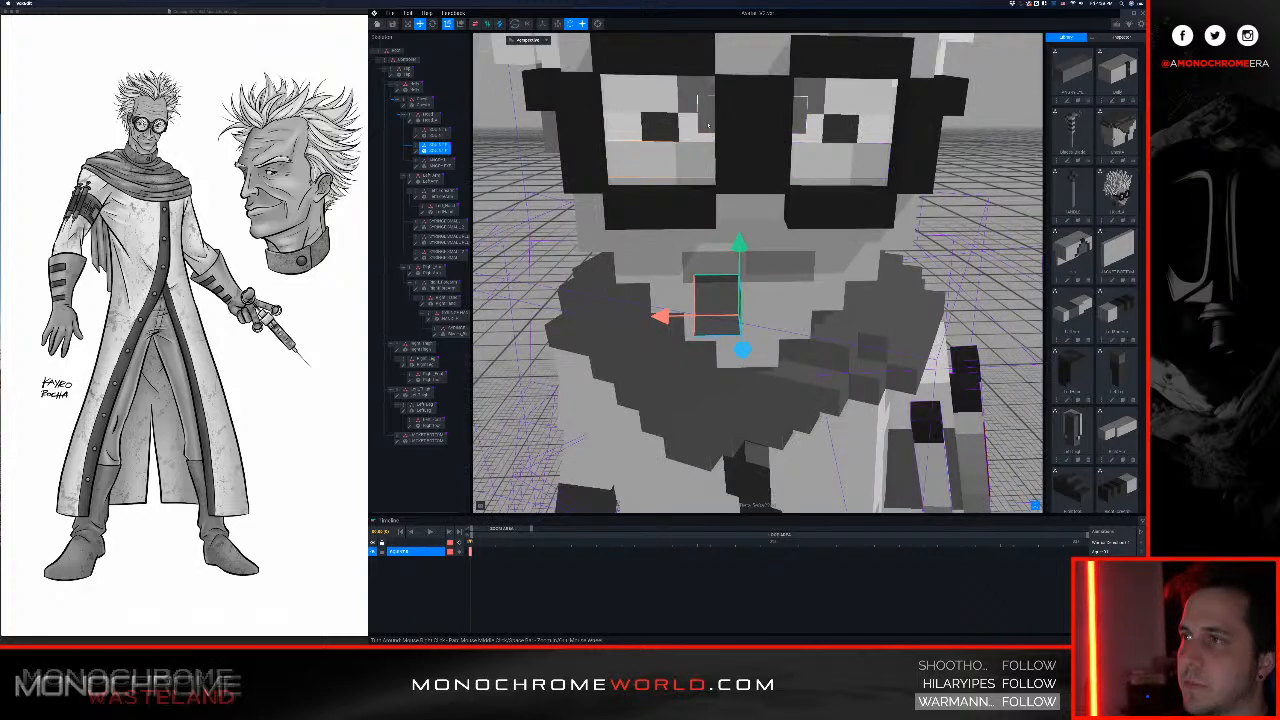
scroll(715, 160, "up", 3)
Step: Select the grey brow piece between the eyes on the rig and open its voxel model for editing
left_click(688, 144)
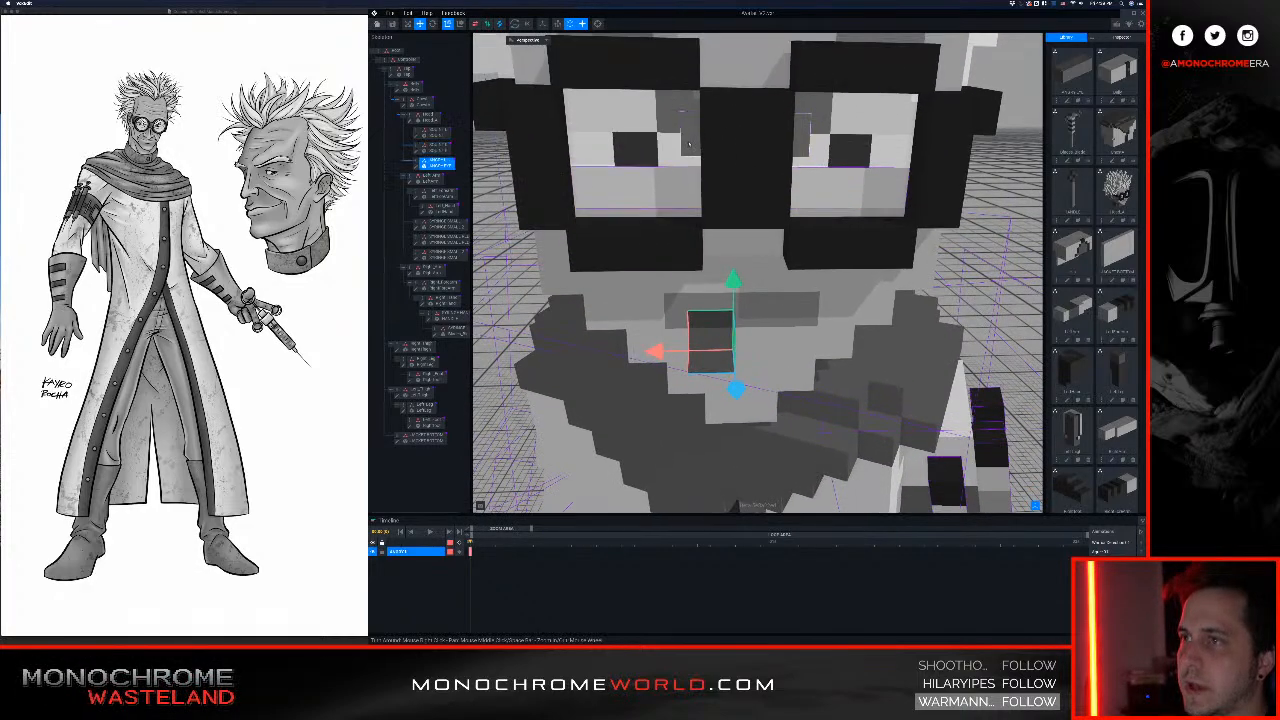
right_click_drag(688, 144, 688, 140)
right_click_drag(800, 125, 760, 141)
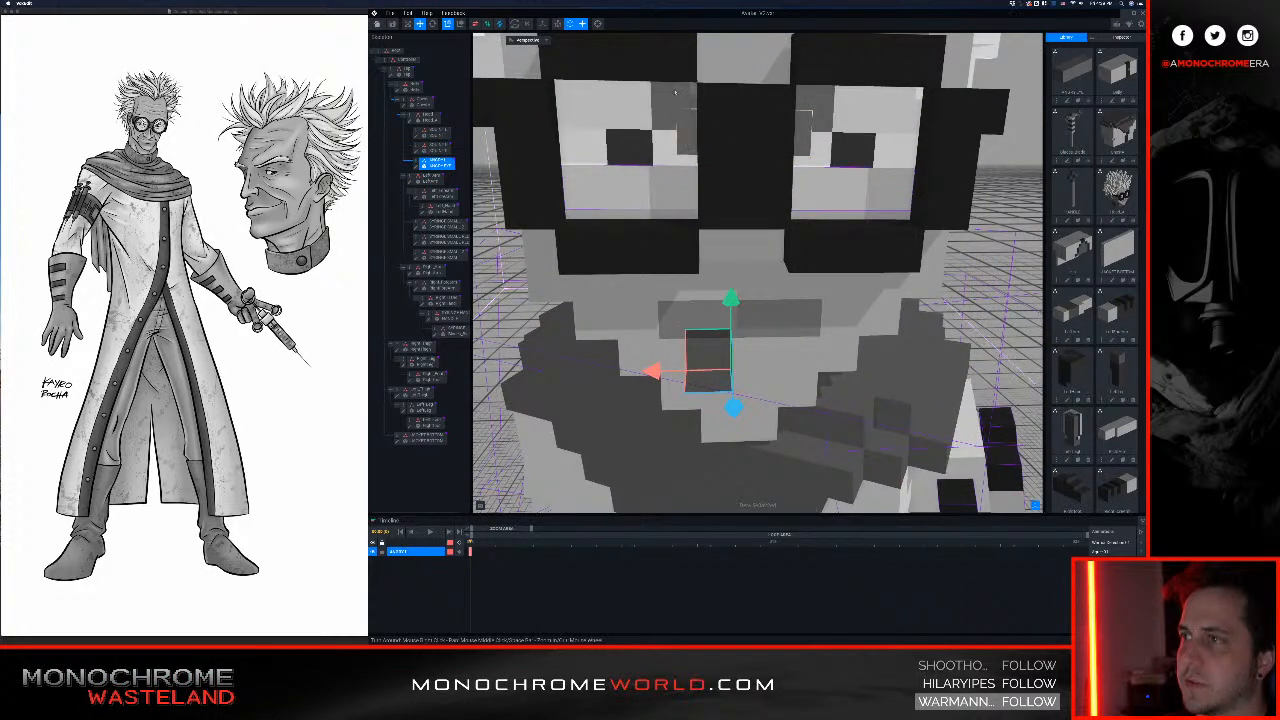
scroll(810, 115, "down", 5)
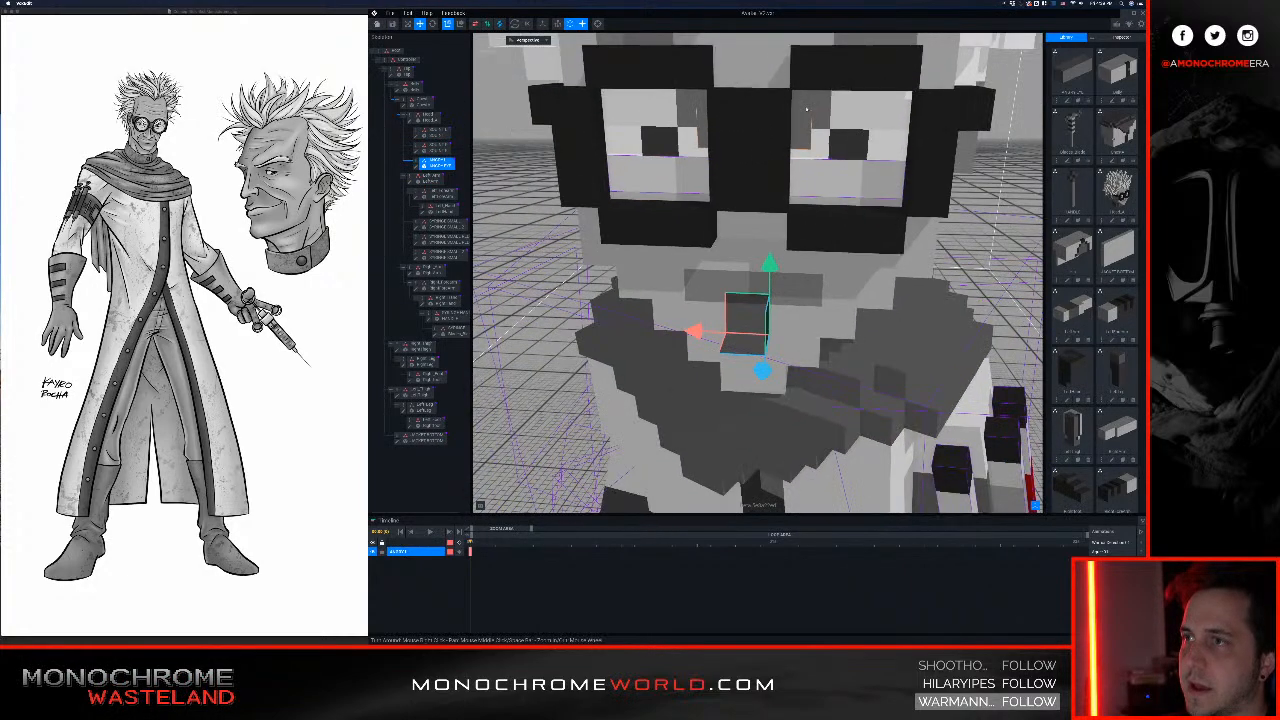
right_click_drag(807, 122, 873, 100)
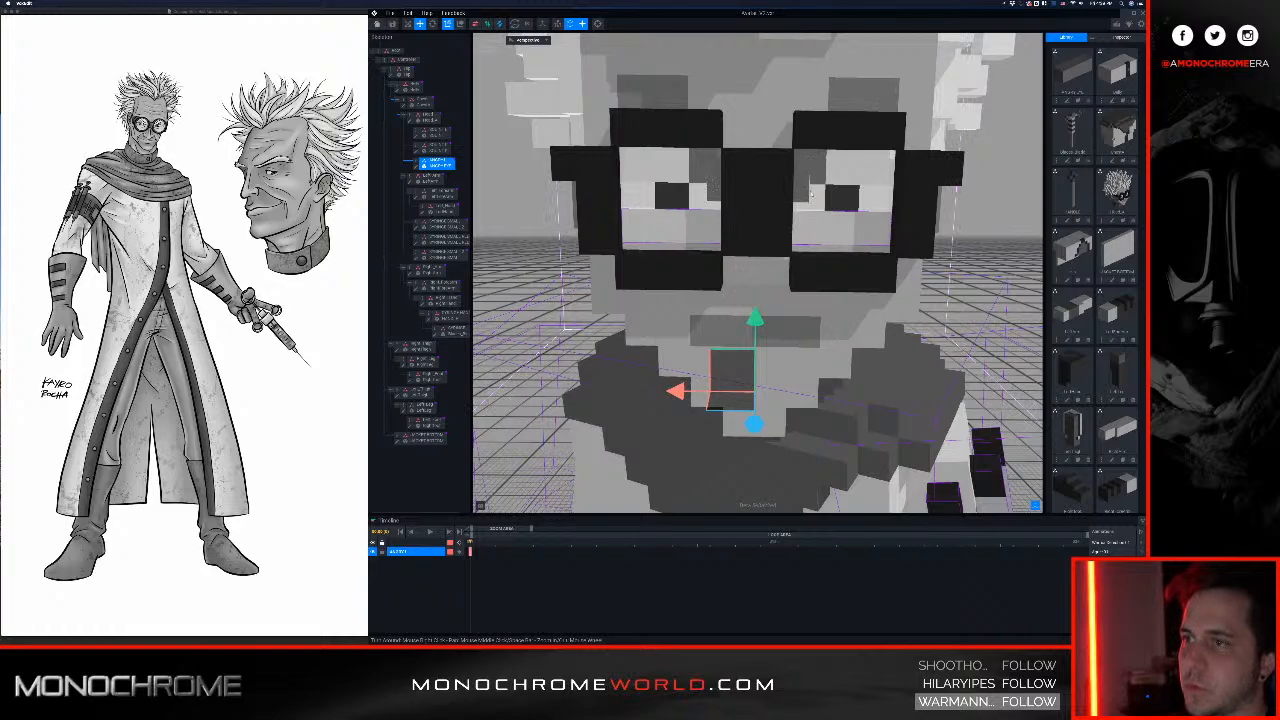
scroll(722, 200, "up", 2)
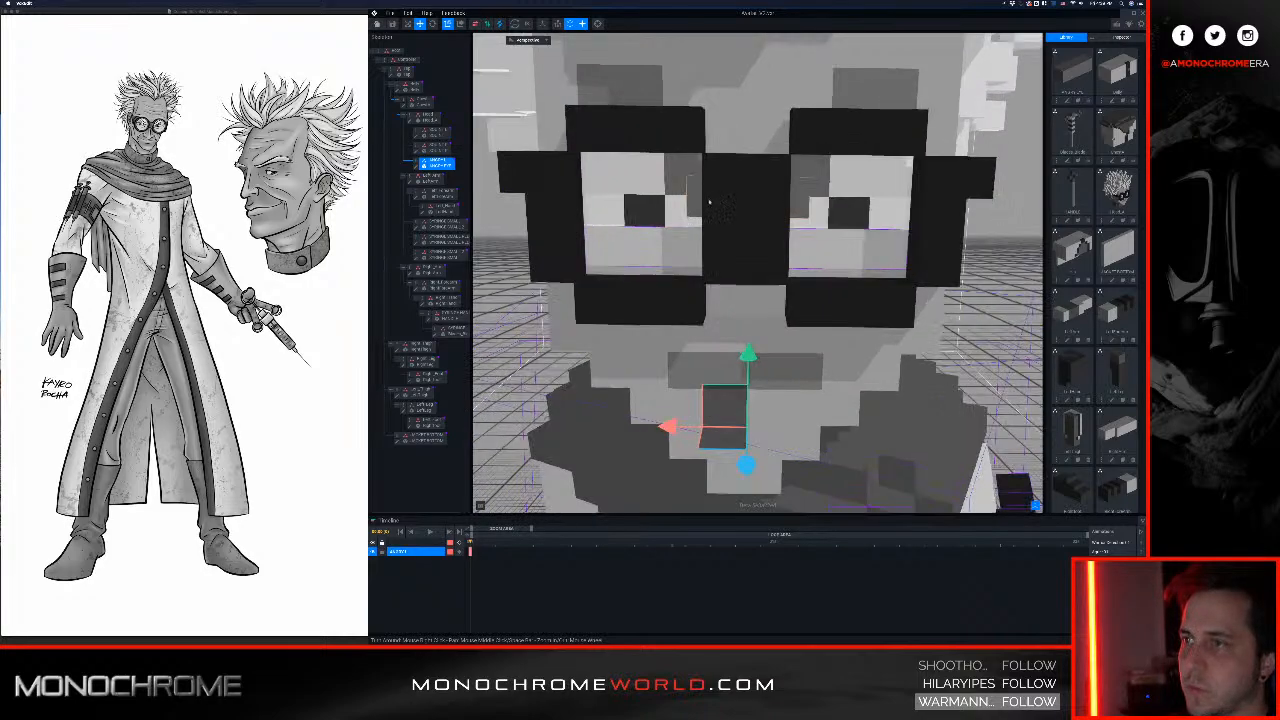
right_click_drag(711, 203, 695, 218)
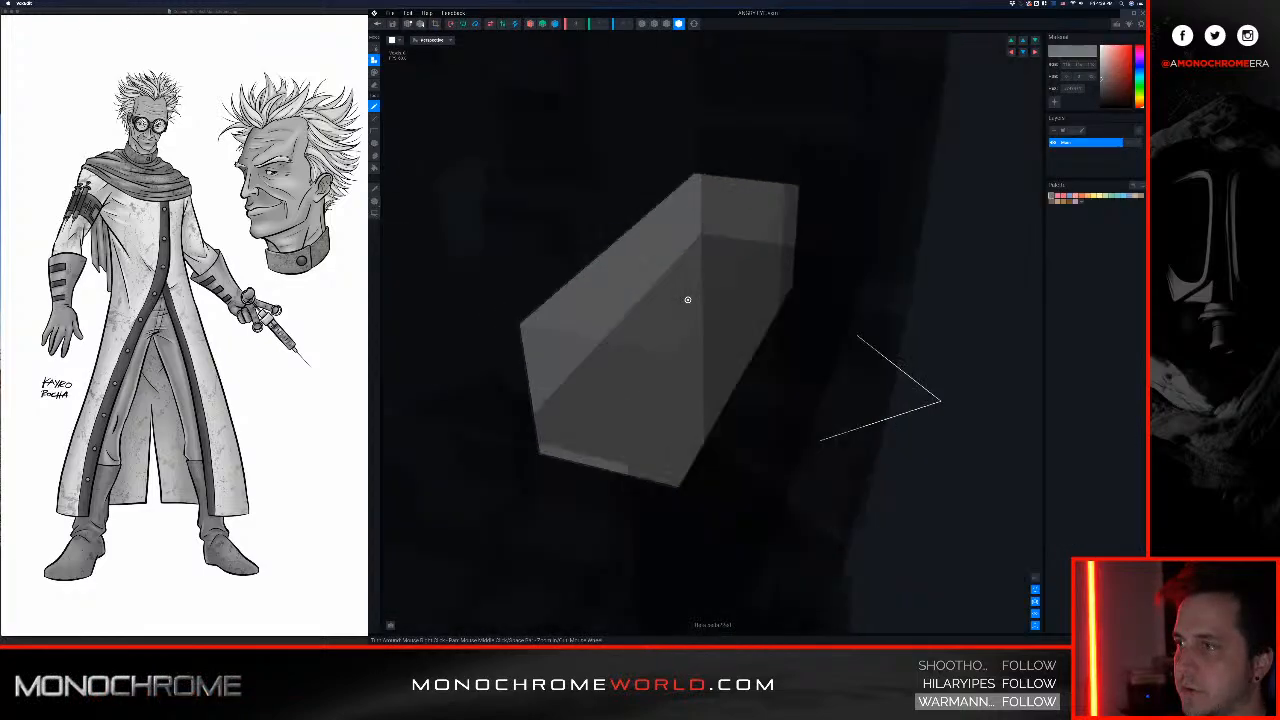
Step: Raise the grey brow piece's pivot slightly with the pivot tool, then save and return to the character rig
right_click_drag(705, 287, 697, 318)
scroll(700, 297, "up", 3)
left_click(373, 202)
scroll(611, 303, "up", 3)
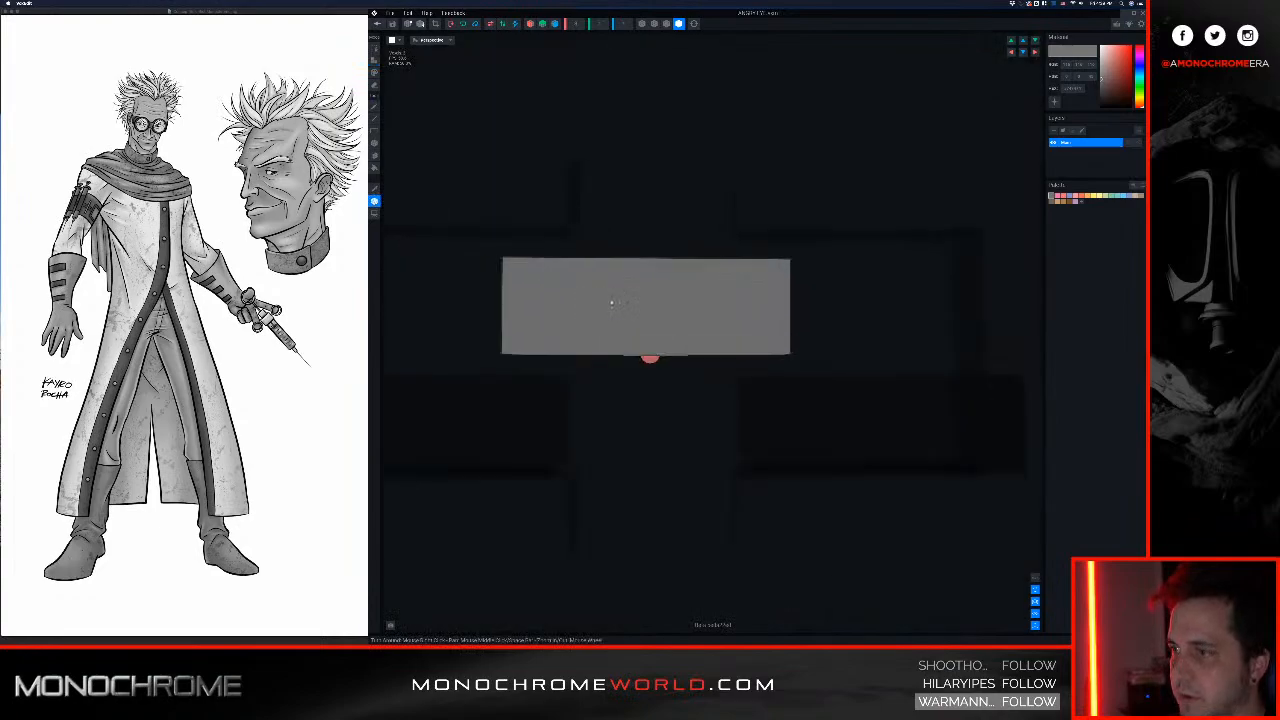
right_click_drag(611, 303, 588, 306)
scroll(597, 300, "down", 5)
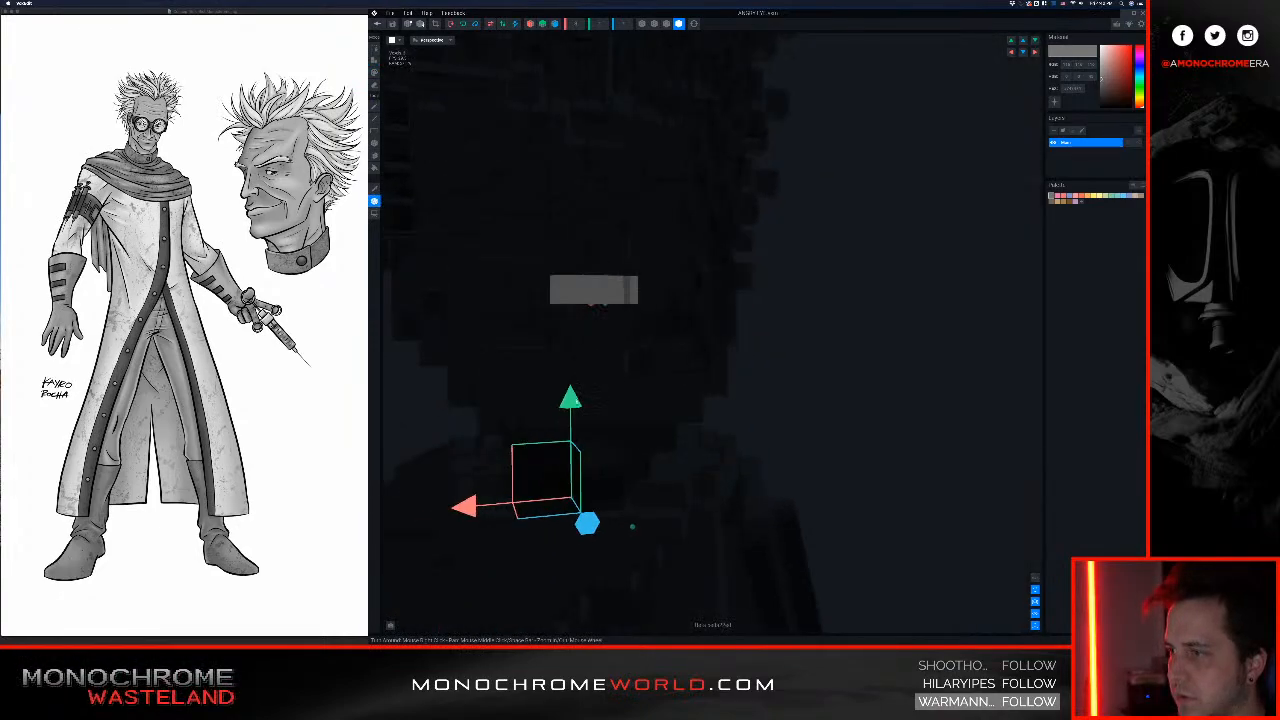
left_click_drag(572, 403, 572, 393)
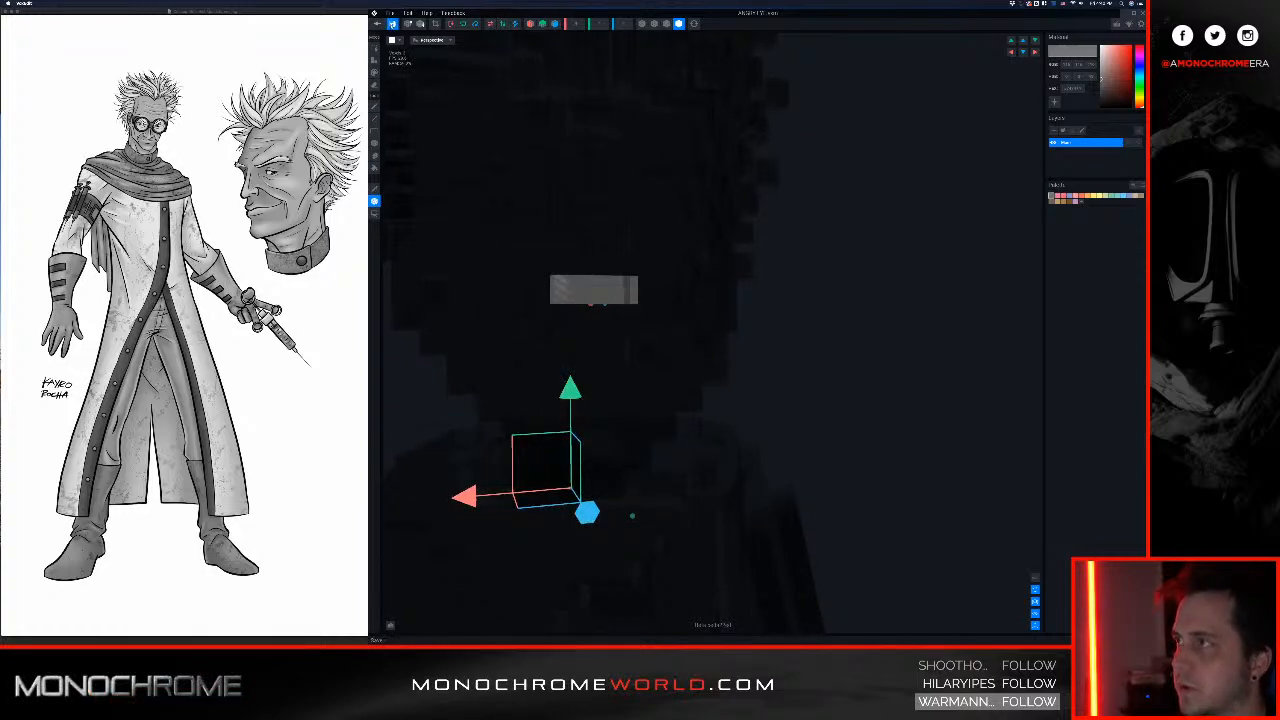
left_click(377, 24)
left_click(704, 195)
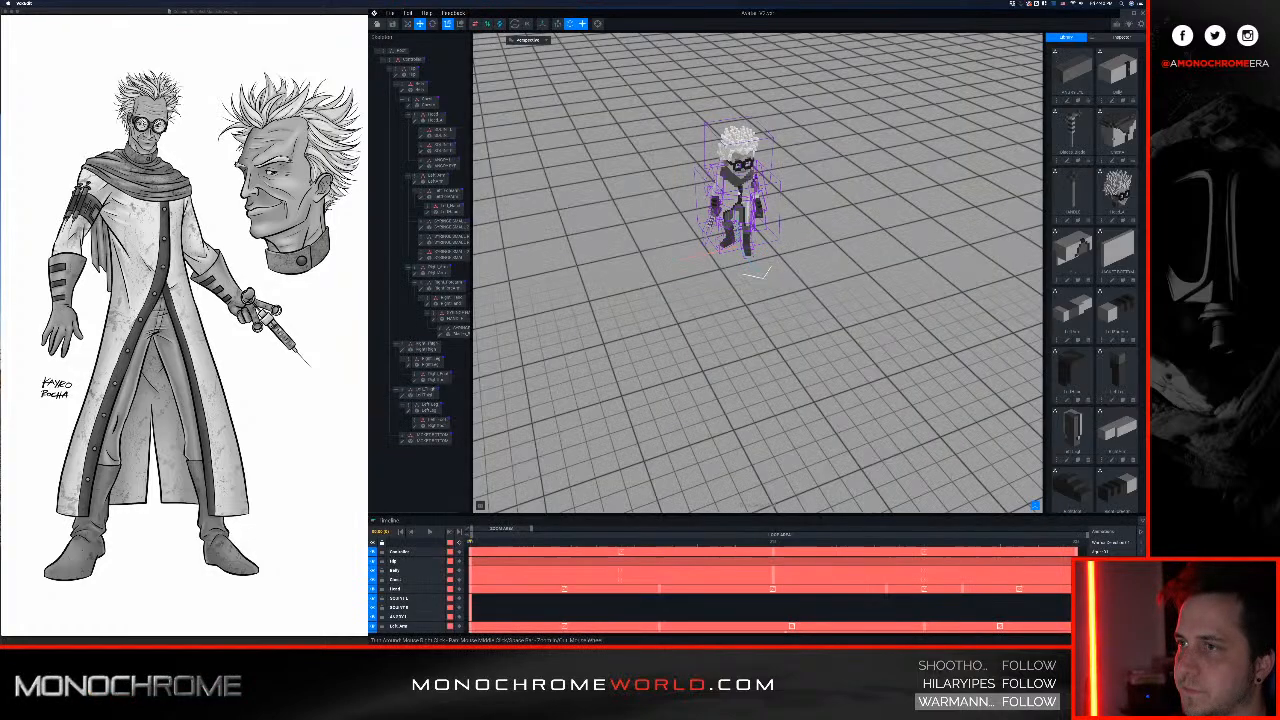
Step: Examine the grey brow piece's position behind the glasses, both close up and with the whole character in view
right_click_drag(714, 198, 741, 159)
scroll(741, 158, "up", 10)
scroll(750, 150, "up", 8)
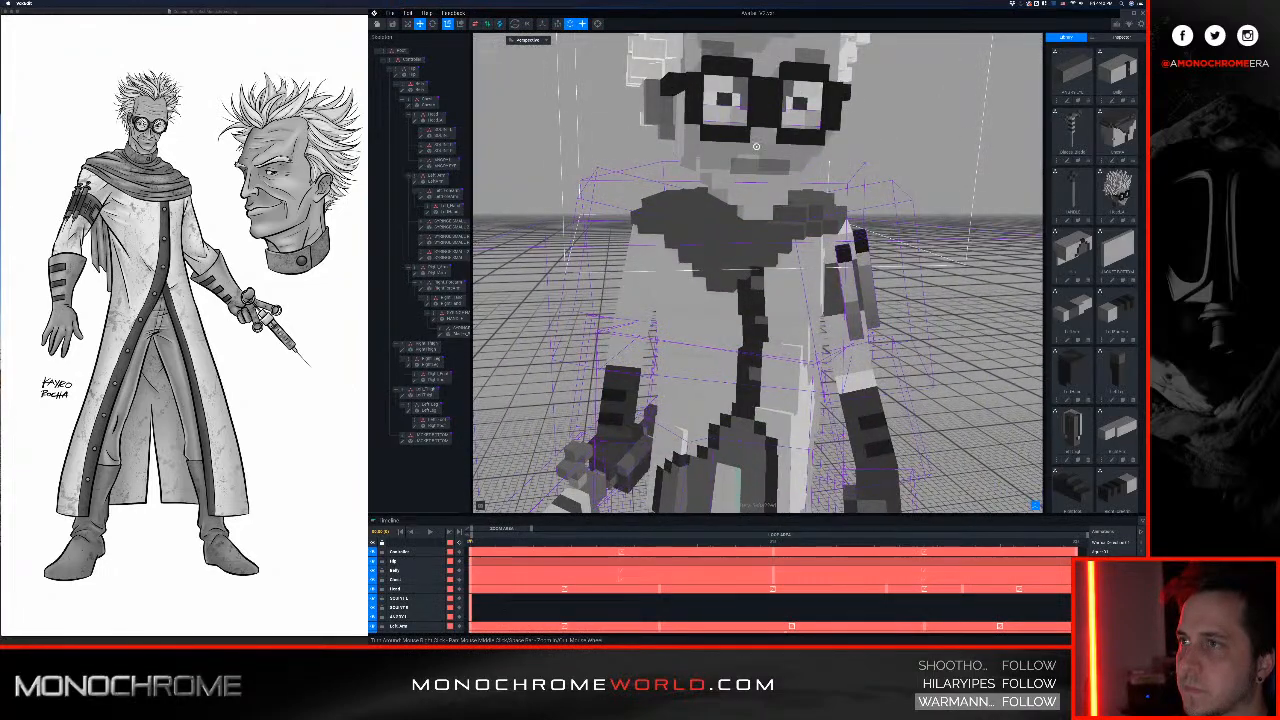
right_click_drag(758, 139, 755, 119)
middle_click_drag(755, 119, 755, 146)
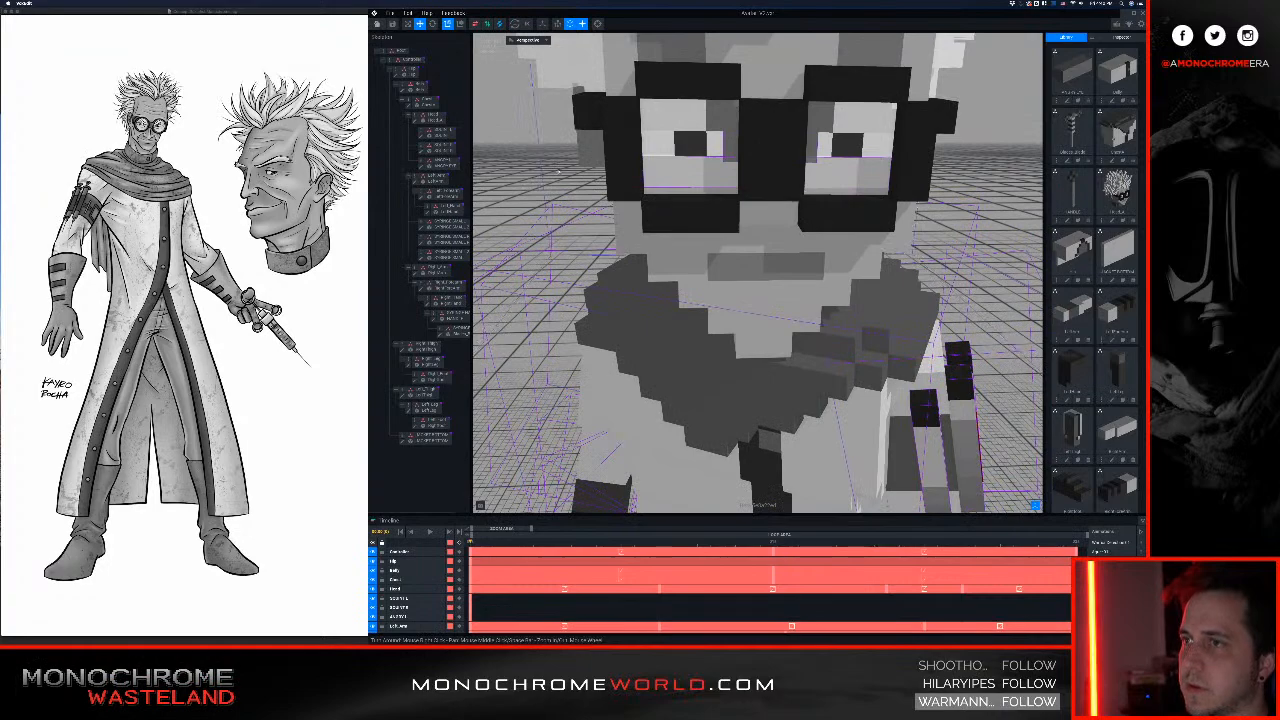
scroll(688, 165, "down", 5)
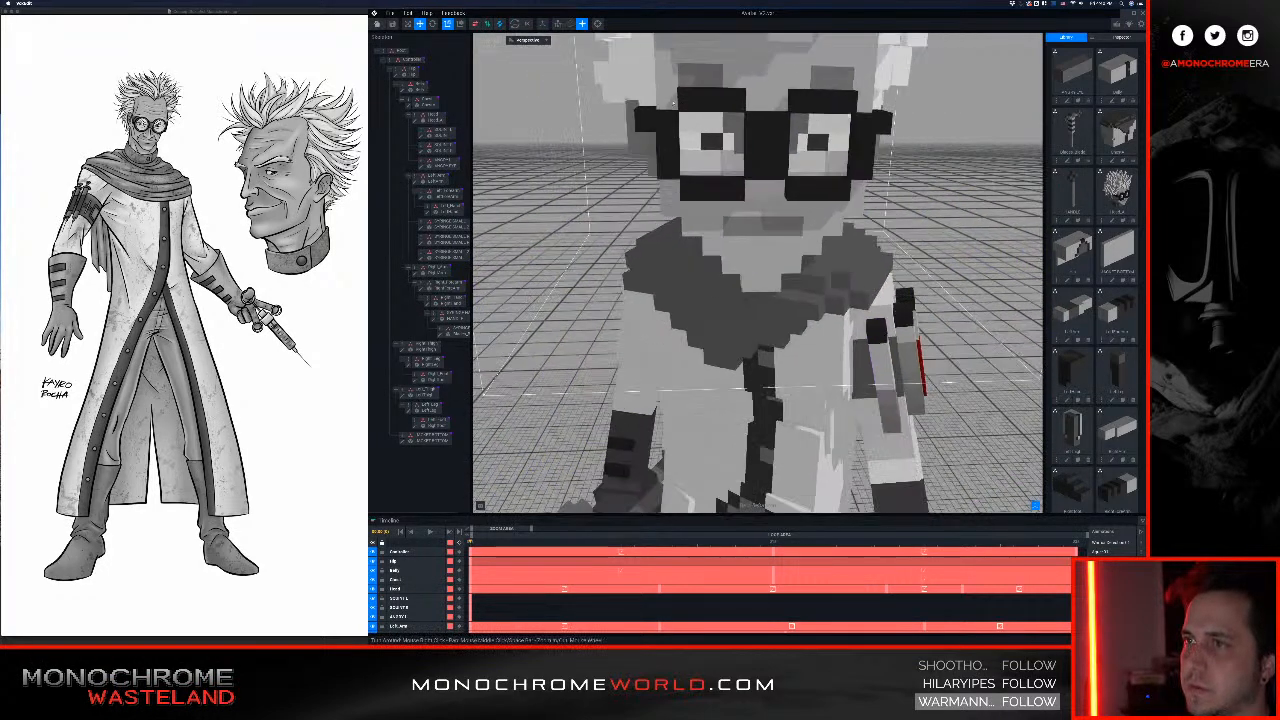
scroll(767, 228, "down", 5)
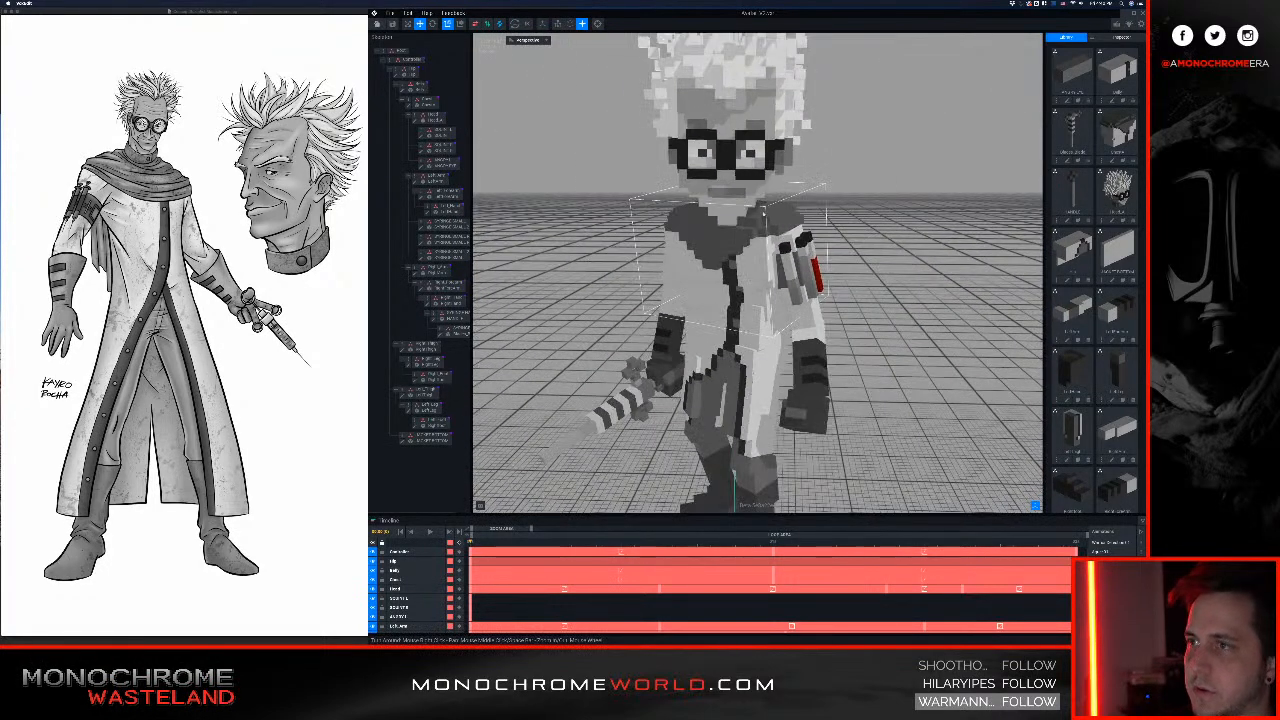
scroll(767, 228, "up", 8)
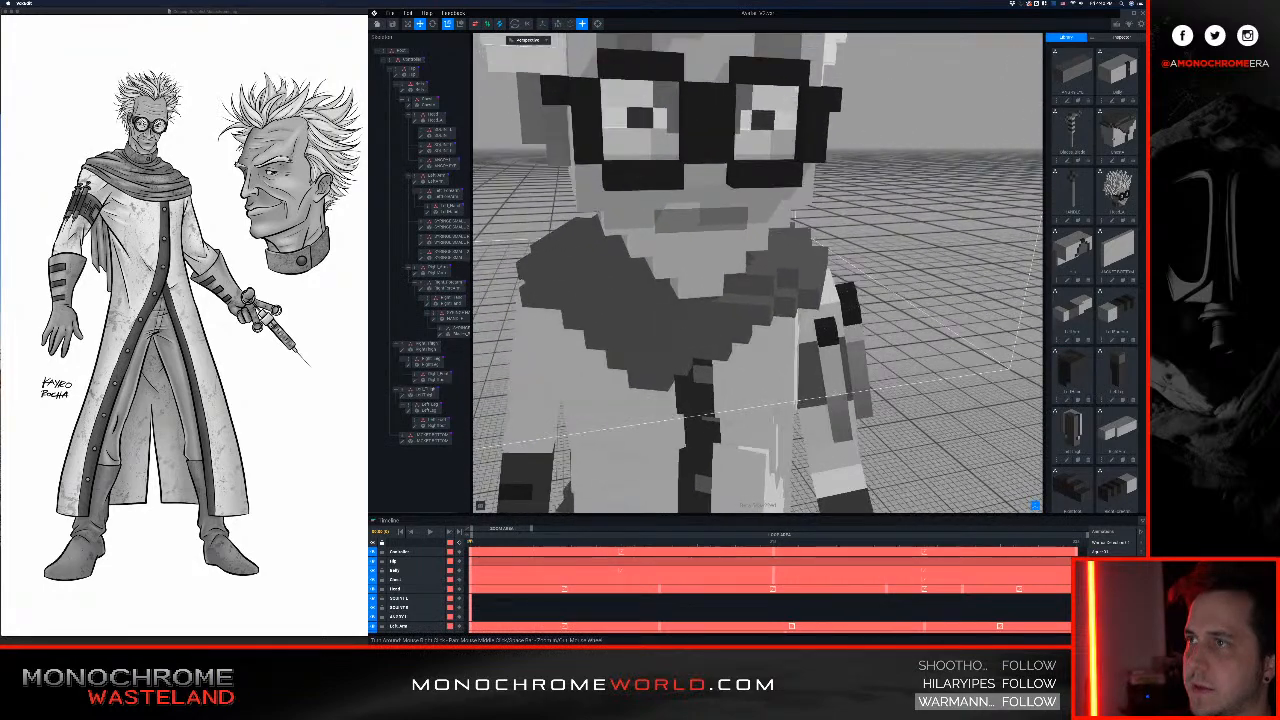
Step: Reopen the grey brow piece's voxel model, lower its pivot slightly, then save and check the eyes on the rig
left_click(680, 131)
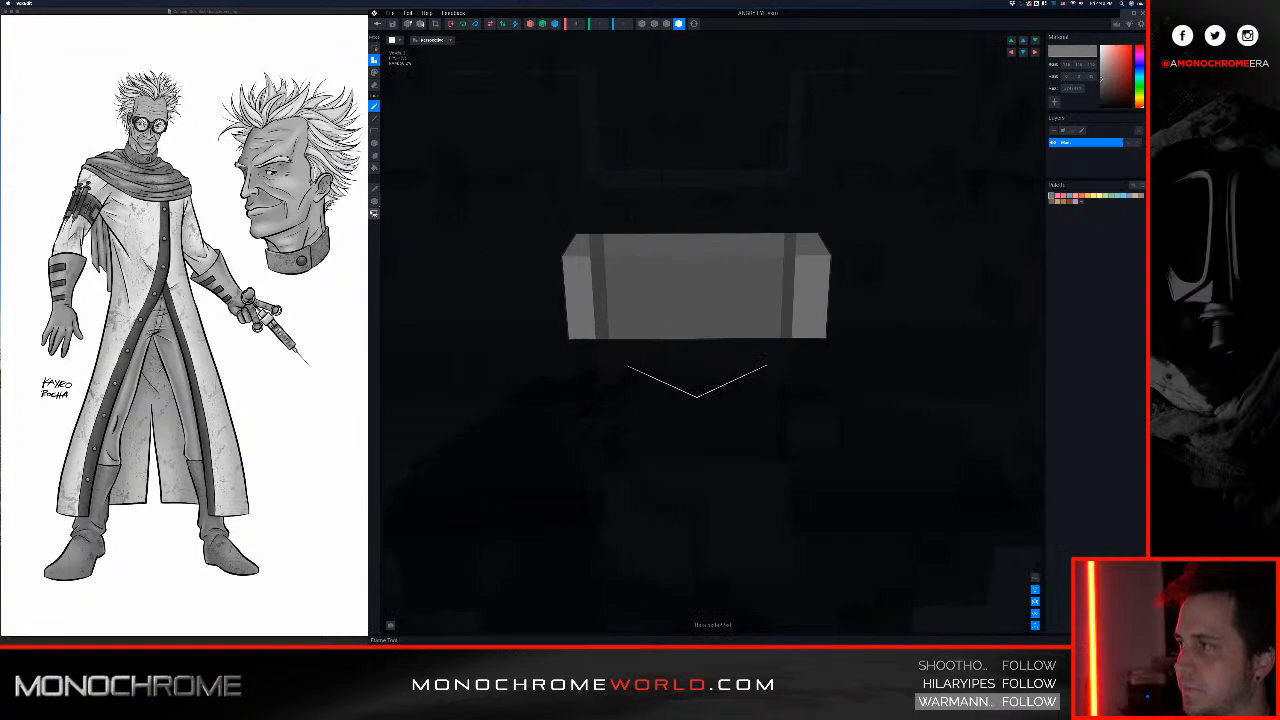
left_click(374, 201)
scroll(686, 344, "down", 4)
left_click_drag(702, 405, 703, 412)
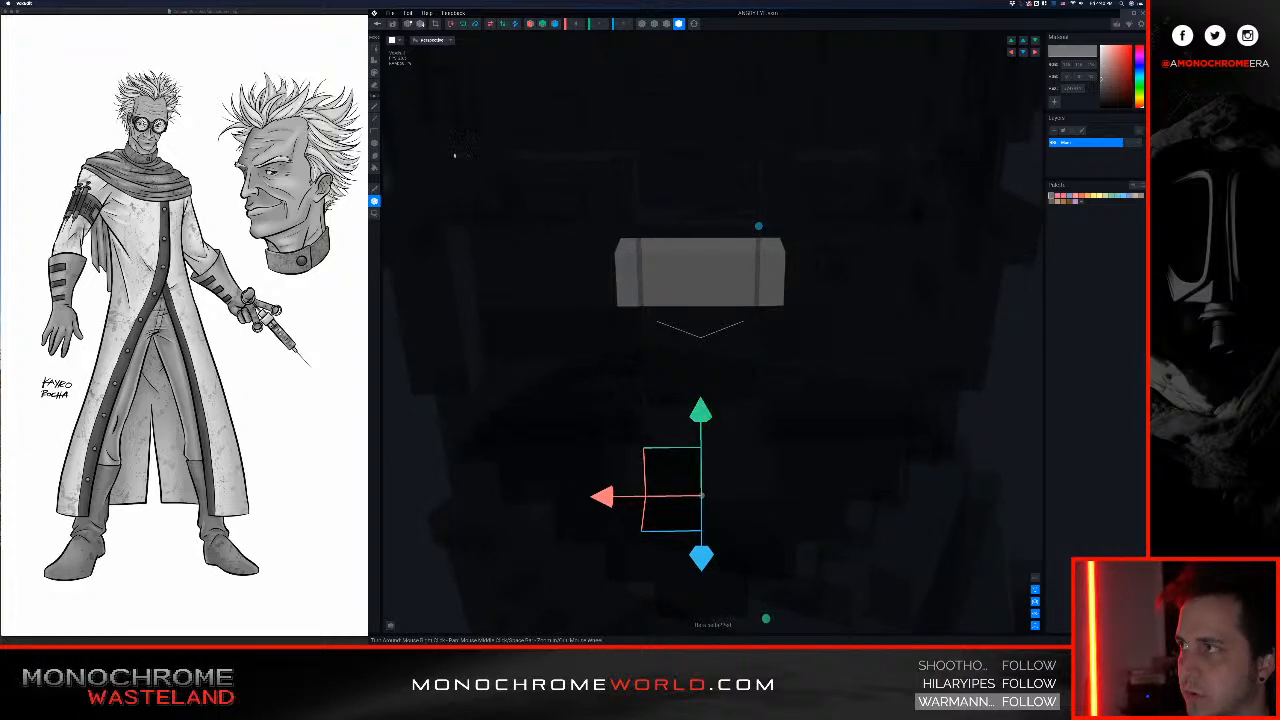
left_click(380, 26)
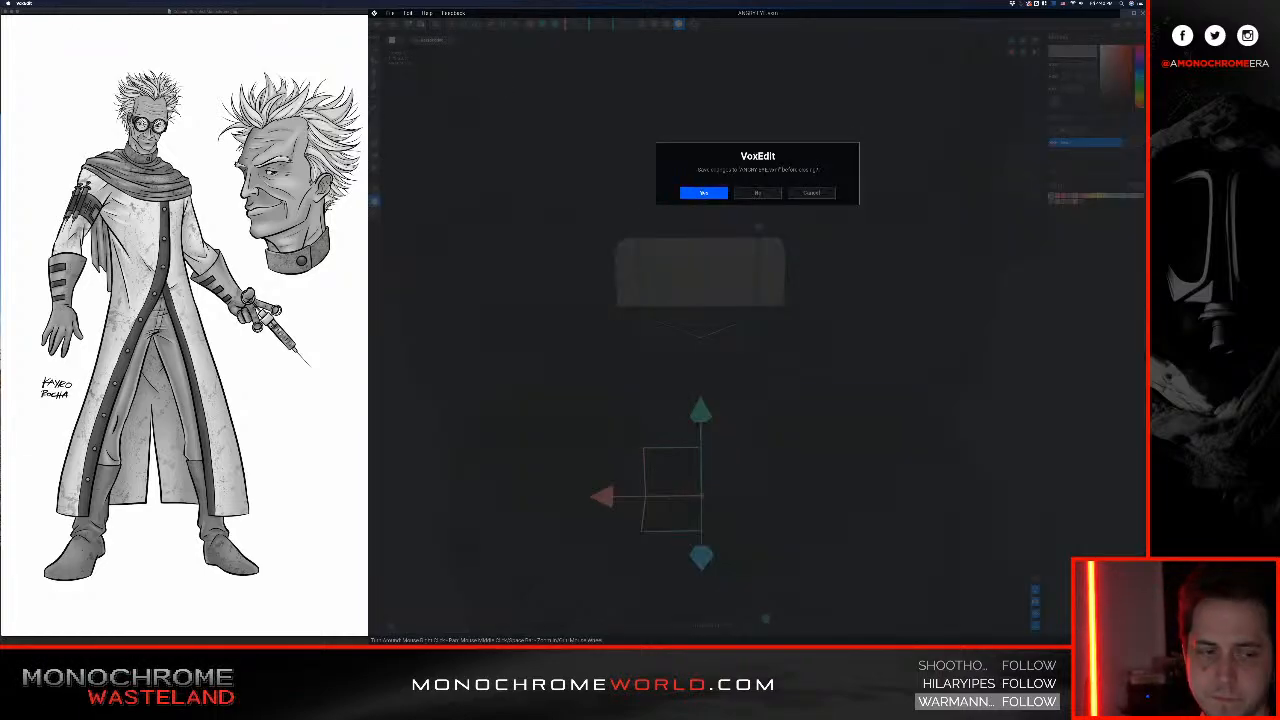
left_click(704, 193)
middle_click_drag(790, 290, 824, 411)
scroll(824, 411, "up", 8)
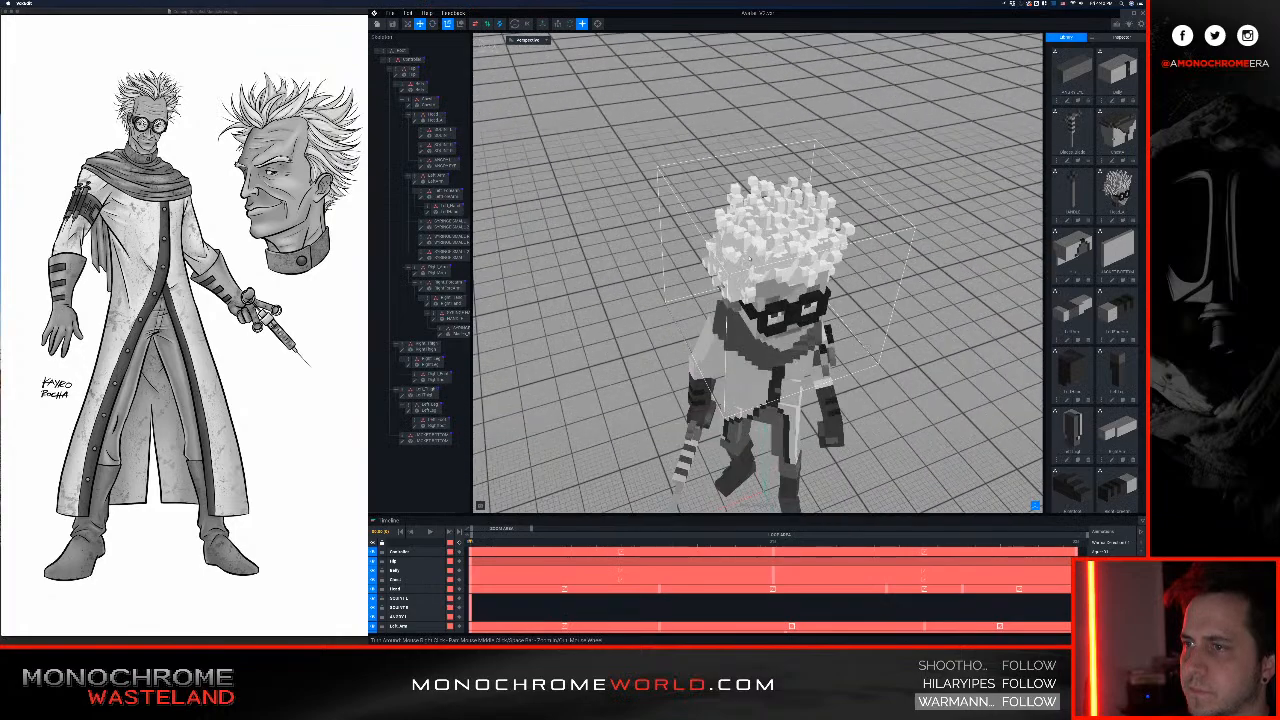
right_click_drag(838, 430, 816, 333)
scroll(757, 288, "up", 10)
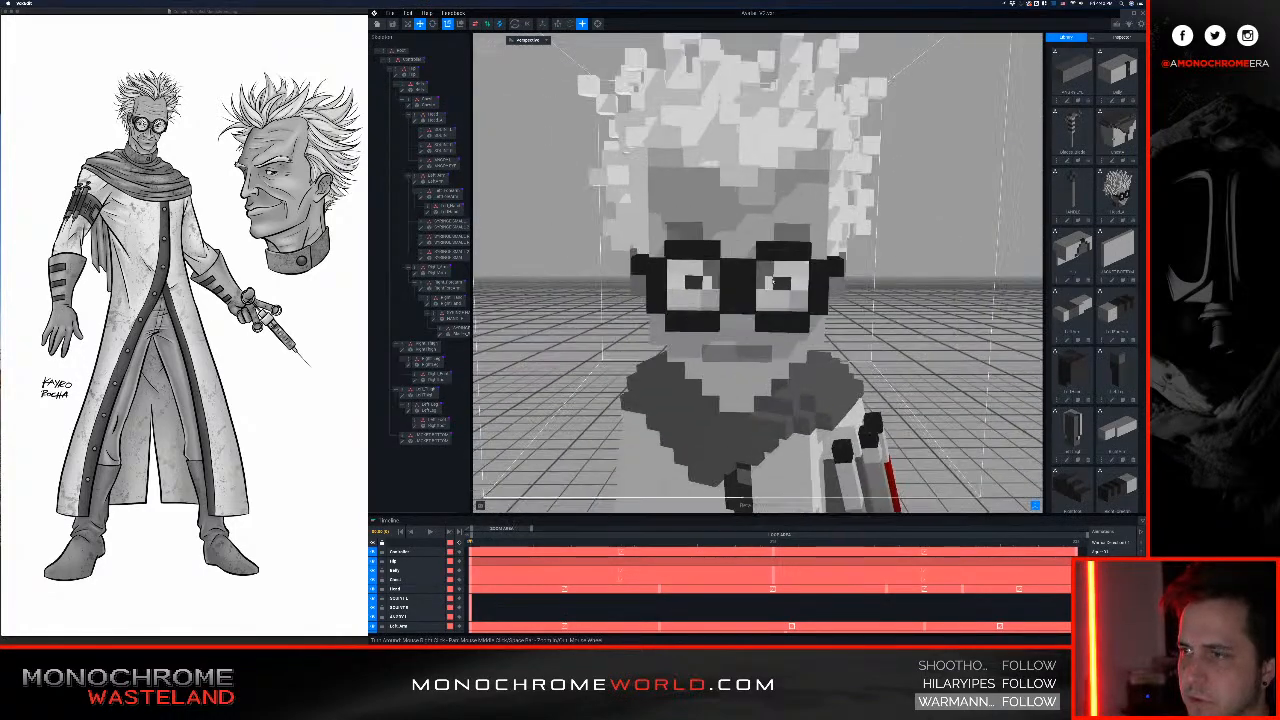
scroll(757, 288, "up", 3)
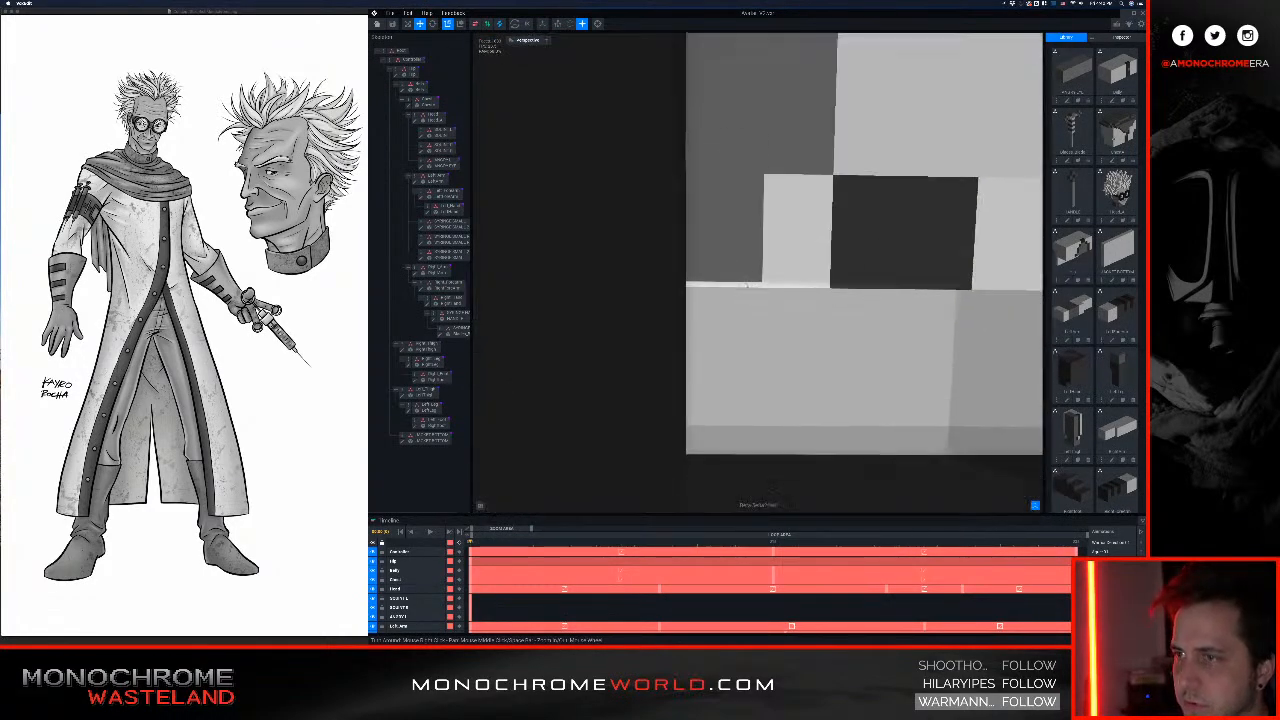
scroll(746, 286, "down", 6)
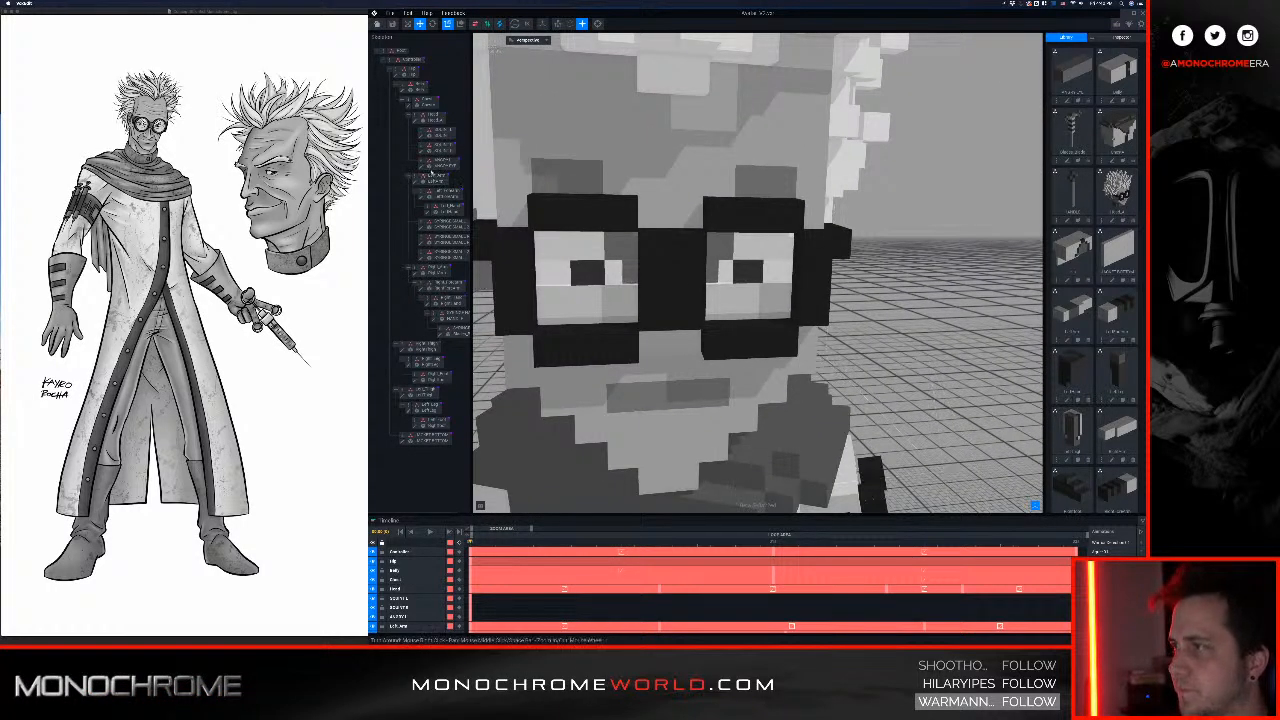
Step: Readjust the pivot height of the grey brow piece in its voxel model, save, and check the eyes on the rig again
left_click(422, 167)
right_click_drag(734, 277, 720, 267)
scroll(720, 267, "down", 3)
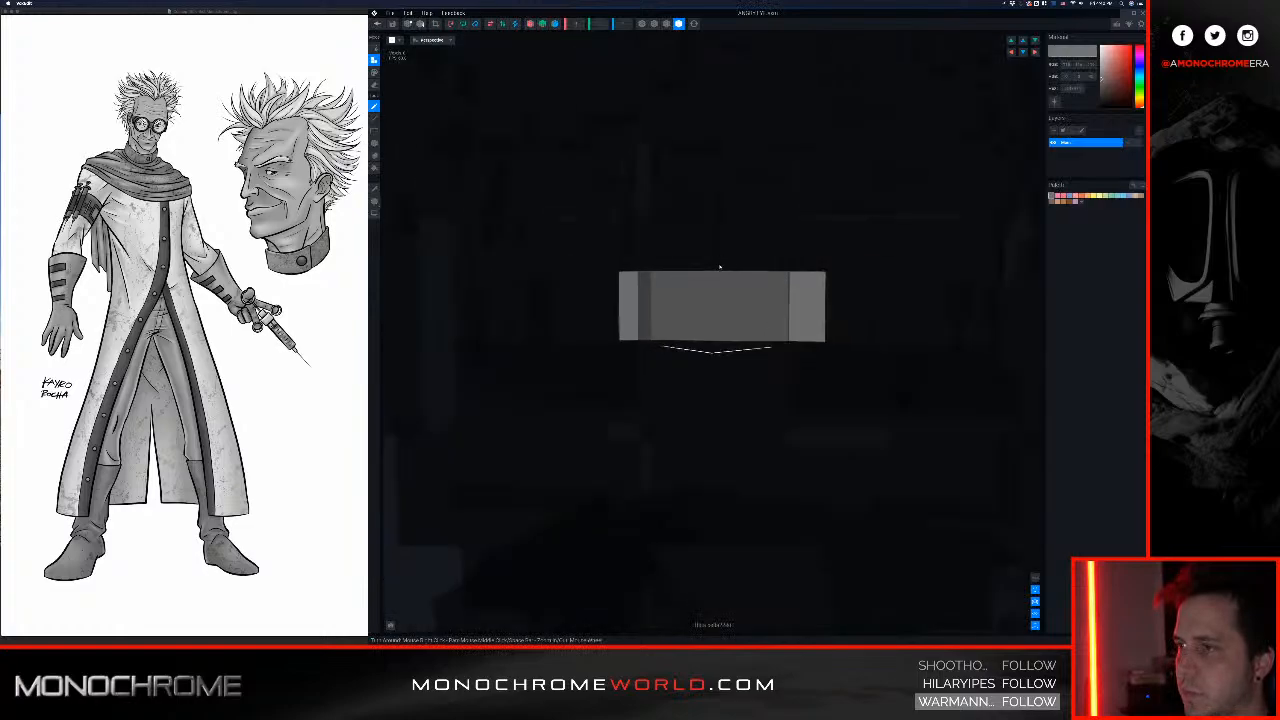
left_click(374, 200)
scroll(586, 301, "down", 2)
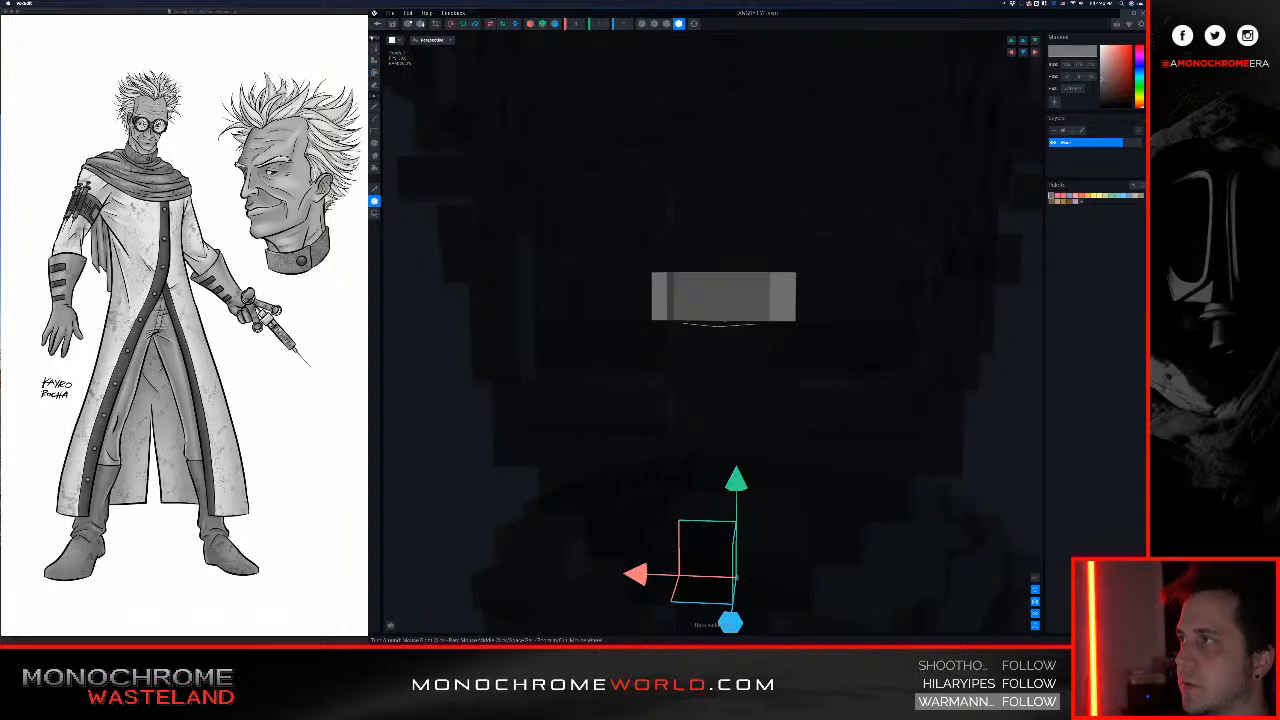
left_click(377, 24)
left_click(703, 193)
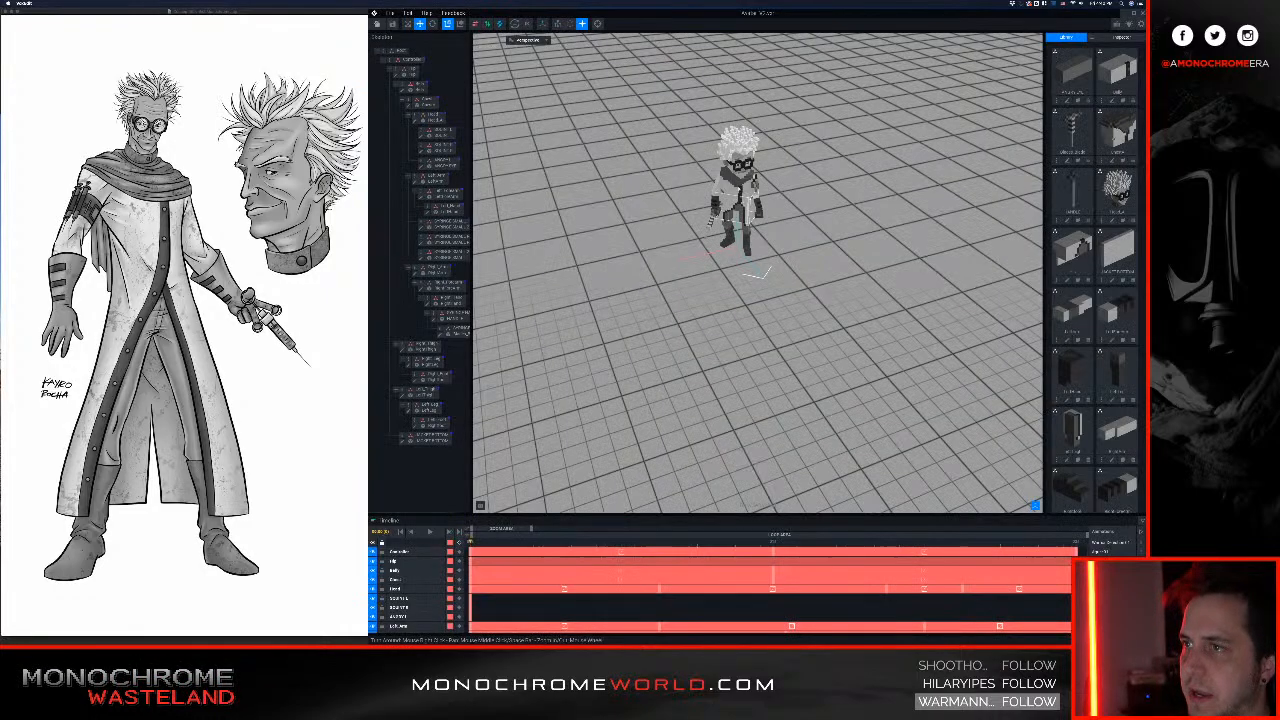
scroll(738, 175, "up", 10)
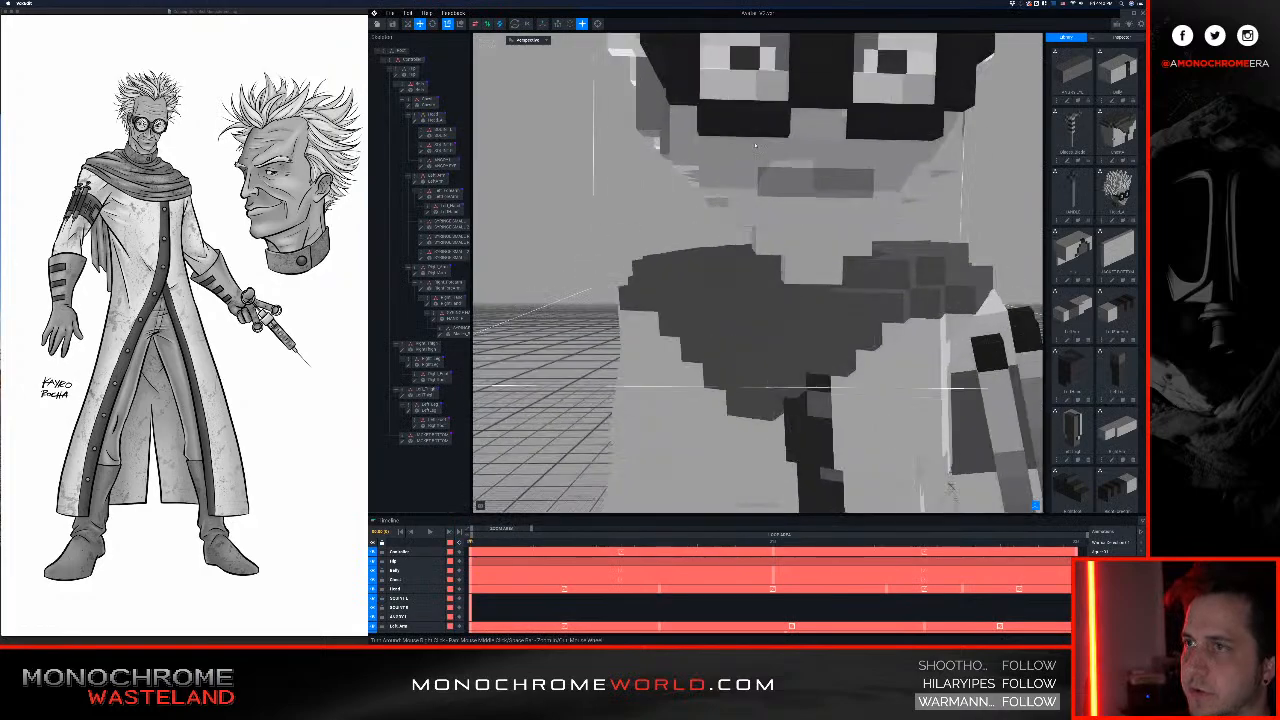
scroll(737, 151, "up", 10)
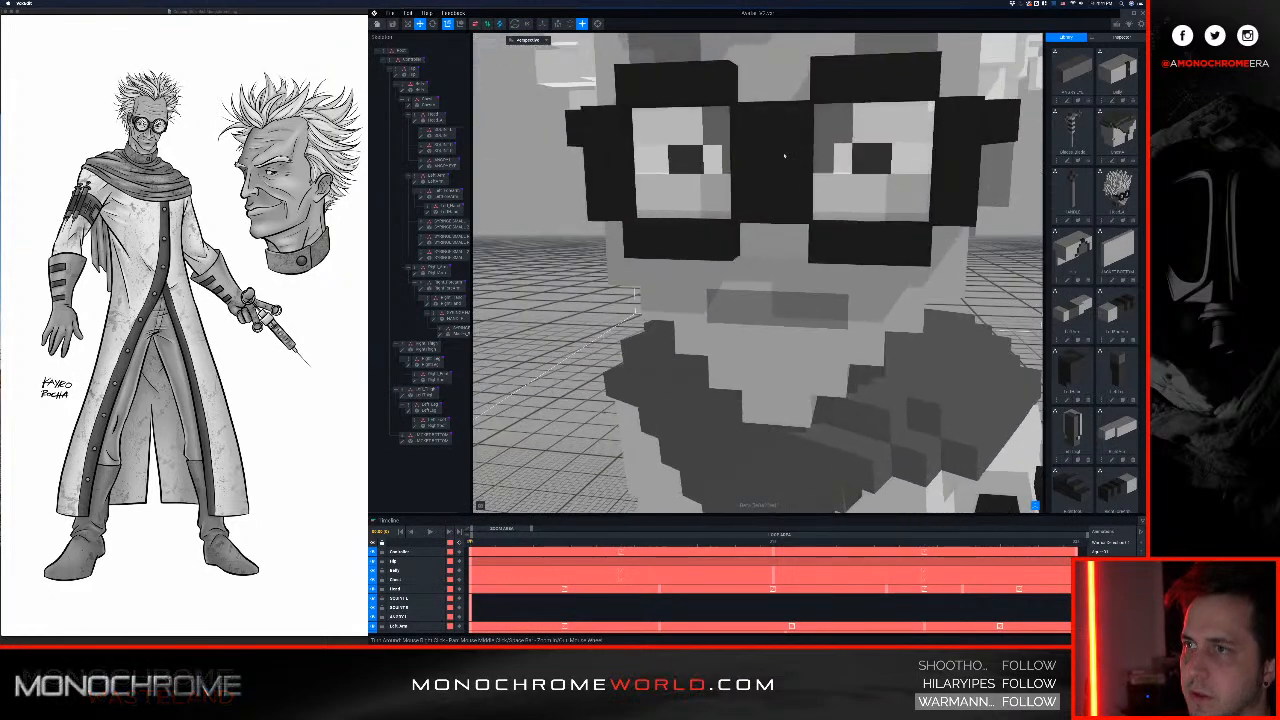
Step: Open the grey brow piece's voxel model again, fine-tune its pivot, save the change and return to the character rig
scroll(620, 189, "down", 6)
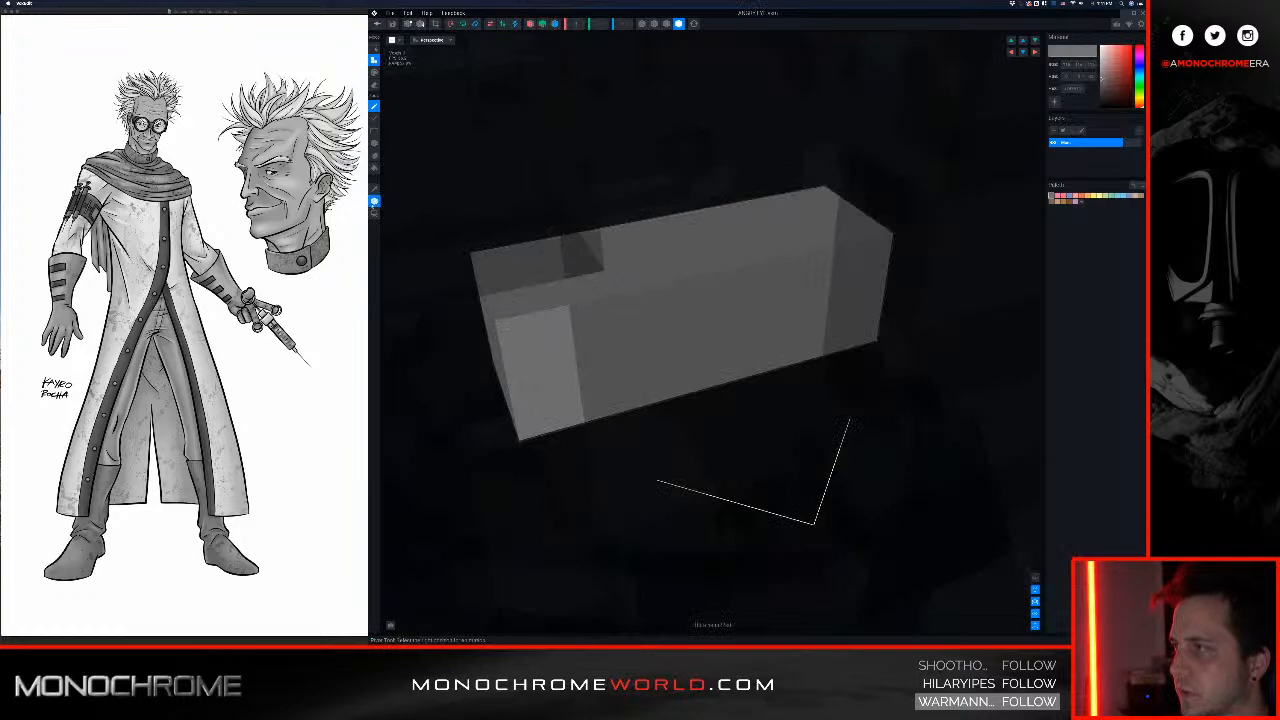
left_click(374, 202)
scroll(680, 385, "down", 5)
right_click_drag(700, 388, 629, 363)
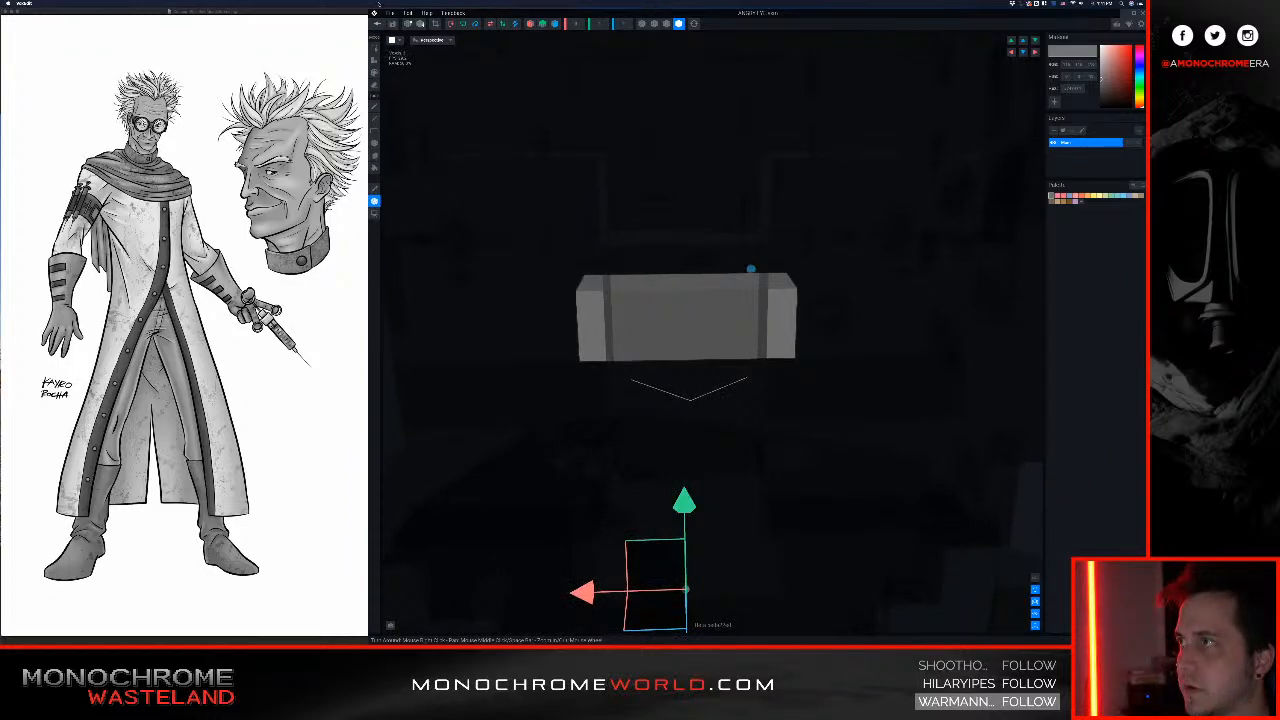
left_click(378, 24)
left_click(706, 193)
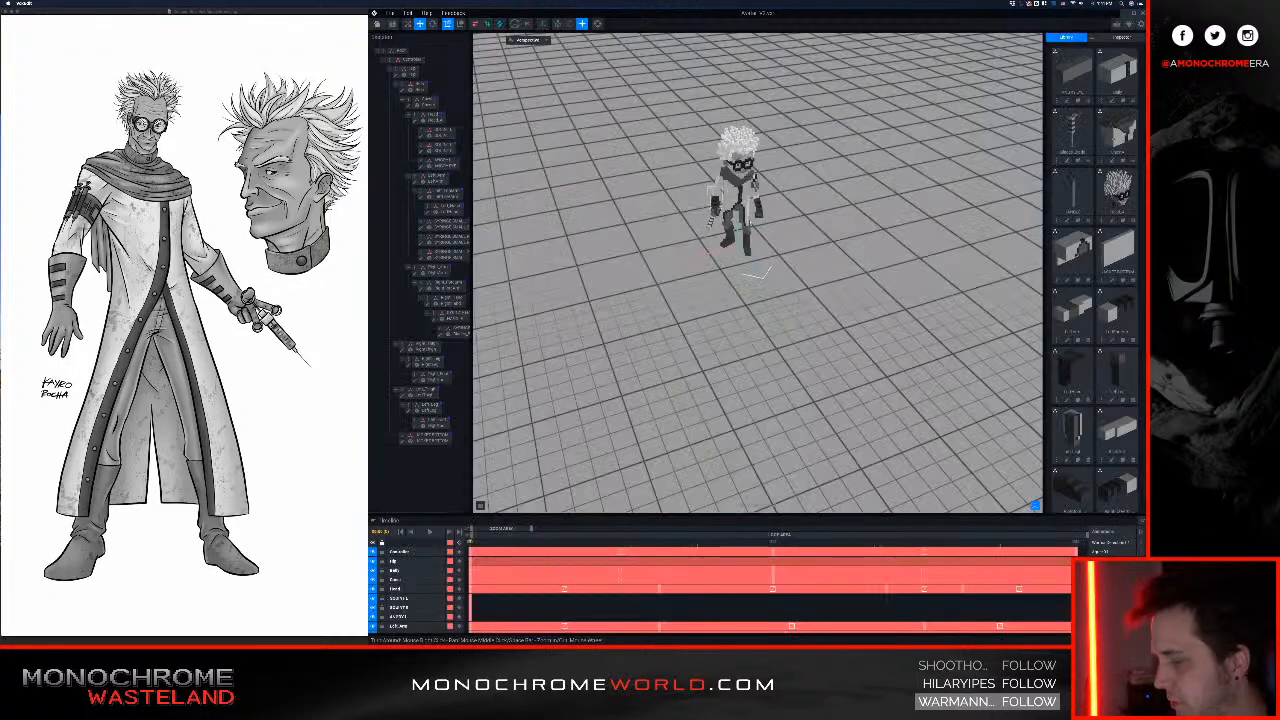
Step: Examine how the grey brow piece sits behind the glasses, from the full head down to the inner eye corner
middle_click_drag(742, 250, 768, 375)
scroll(770, 380, "up", 8)
right_click_drag(772, 440, 797, 358)
scroll(790, 360, "up", 10)
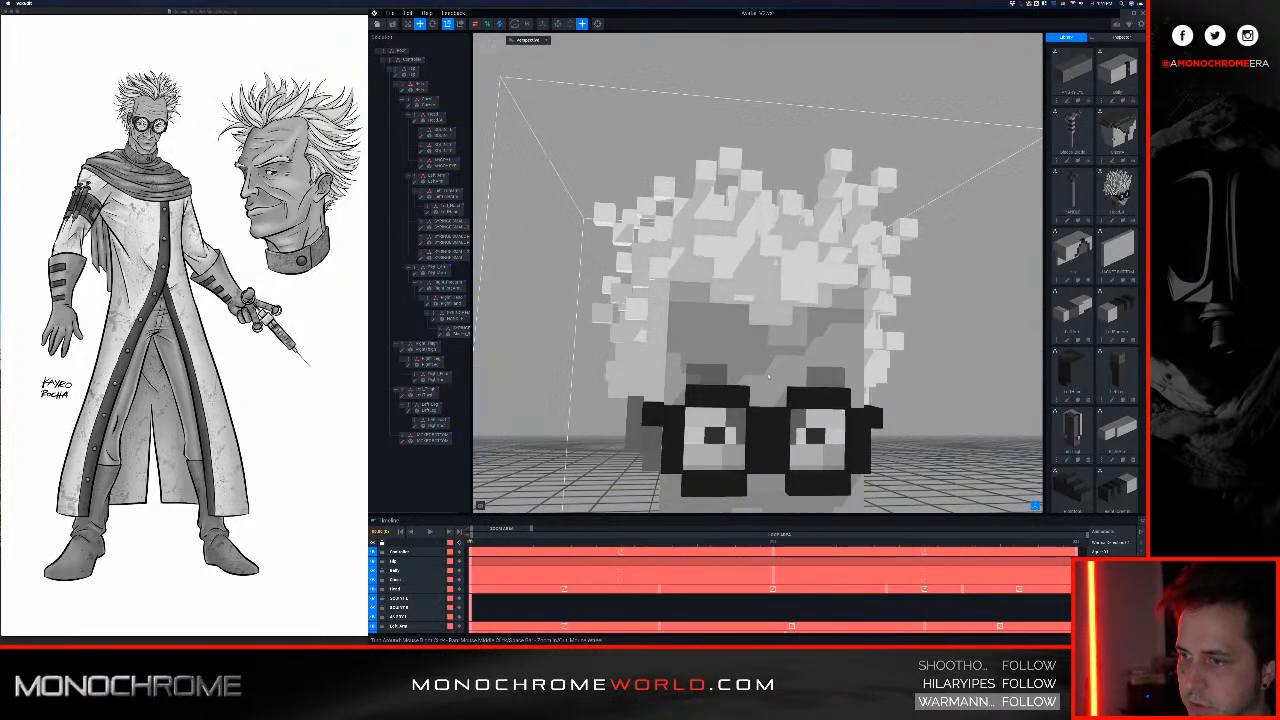
scroll(762, 363, "up", 8)
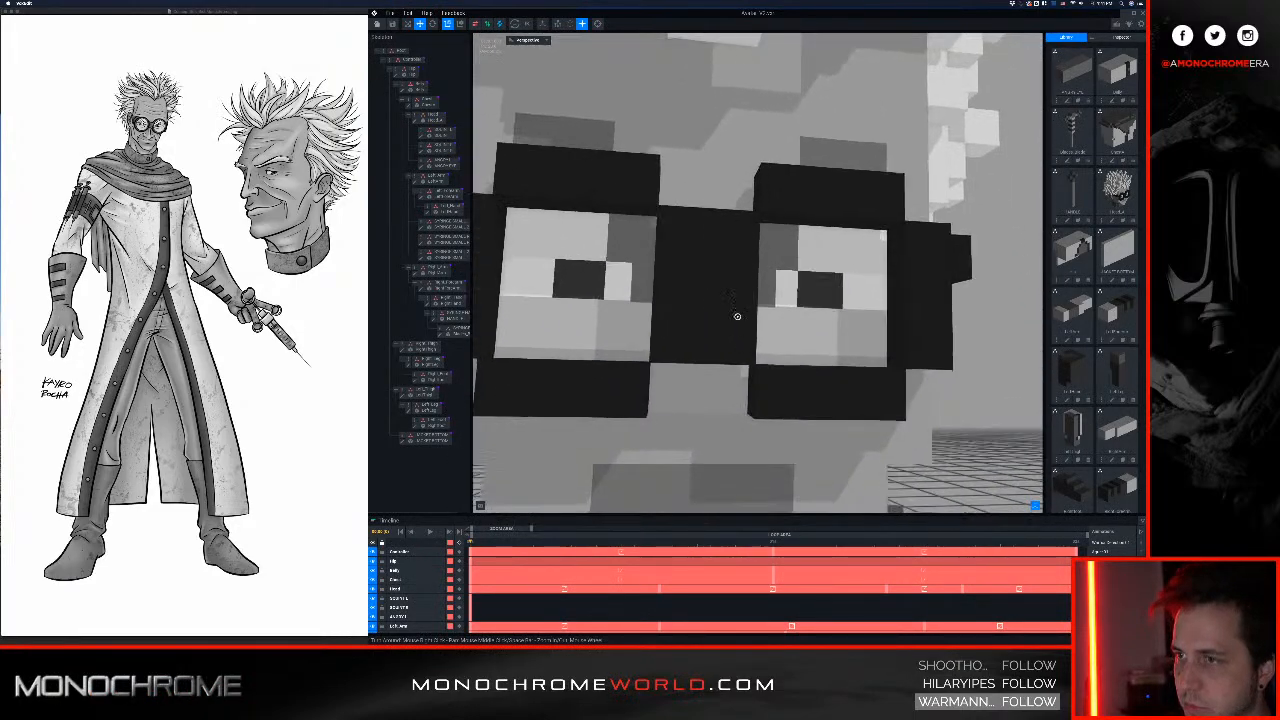
right_click_drag(737, 317, 770, 283)
scroll(770, 283, "up", 6)
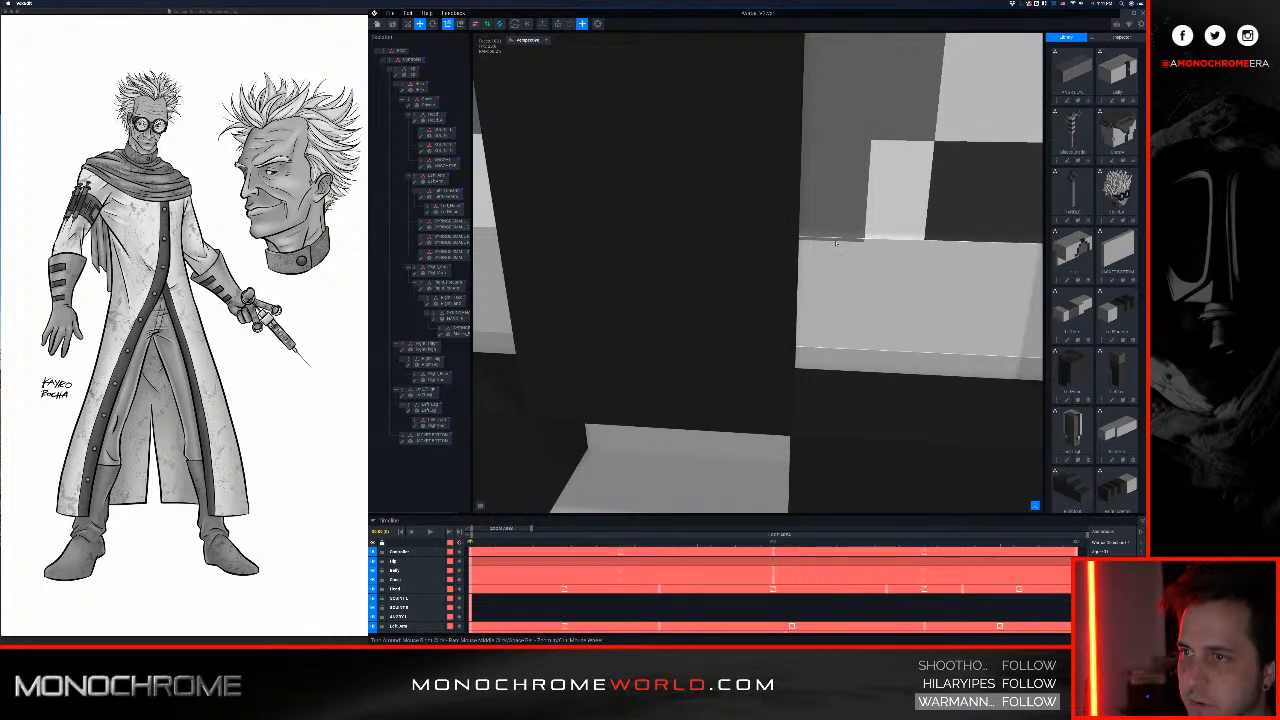
scroll(836, 243, "up", 3)
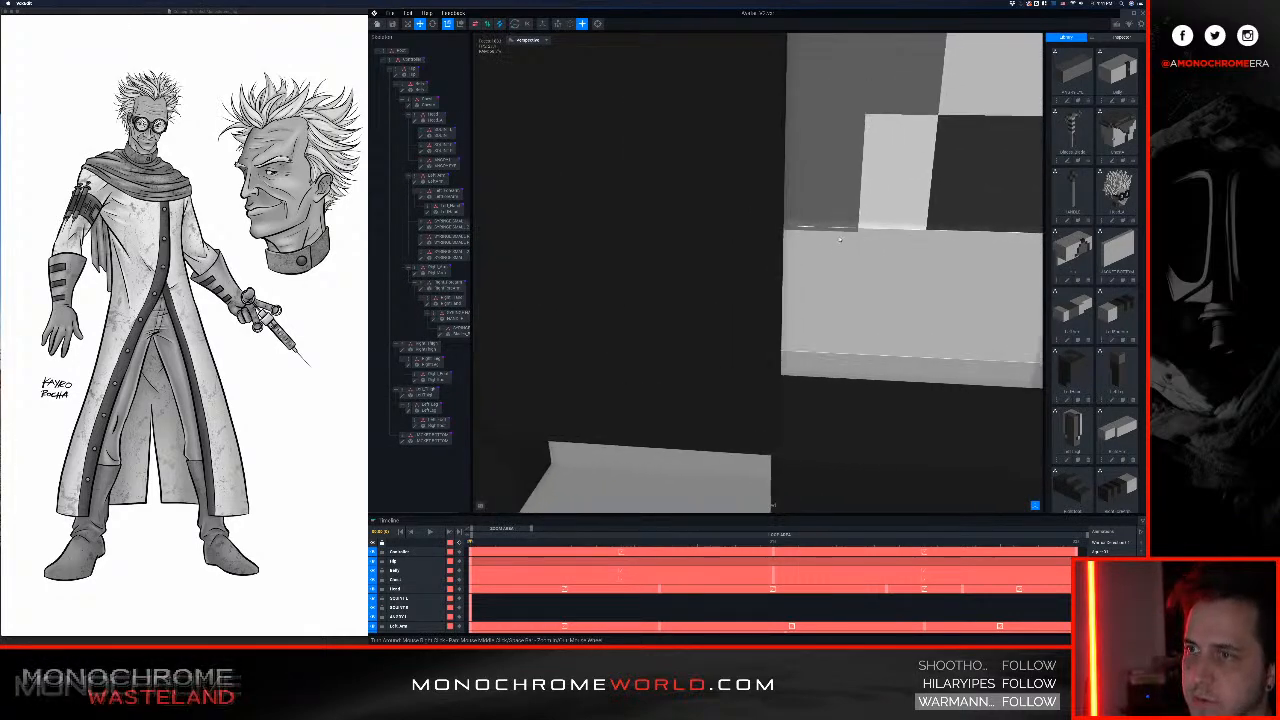
scroll(571, 313, "down", 10)
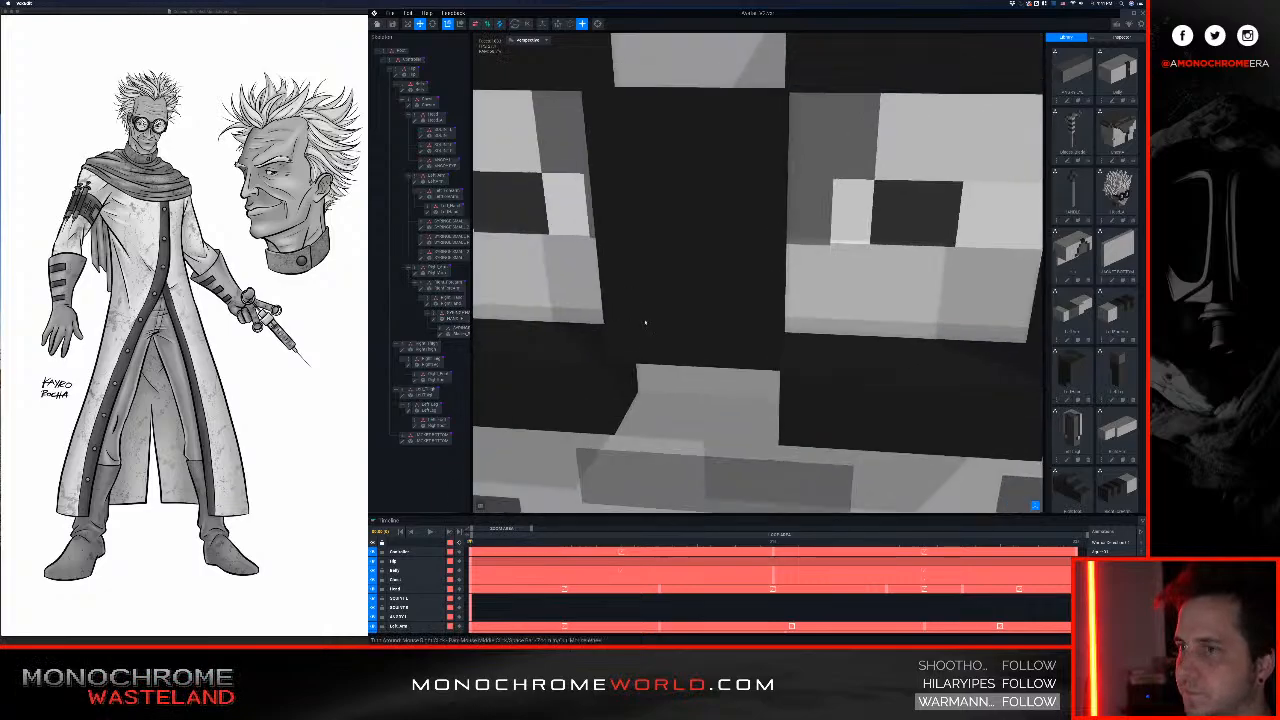
scroll(668, 319, "down", 5)
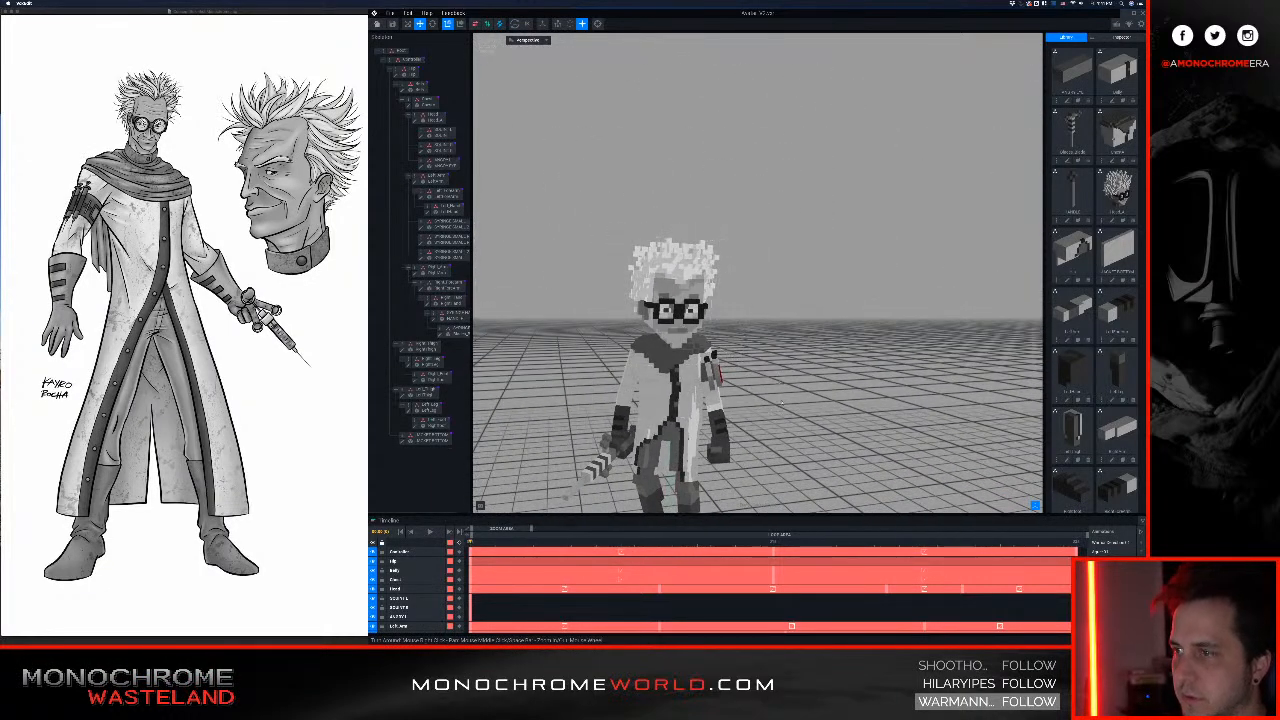
Step: Inspect the whole character from several angles against the reference drawing, from the hair and glasses down to the boots
scroll(711, 402, "up", 5)
right_click_drag(711, 402, 666, 374)
scroll(697, 379, "down", 5)
scroll(697, 378, "up", 2)
scroll(748, 396, "down", 5)
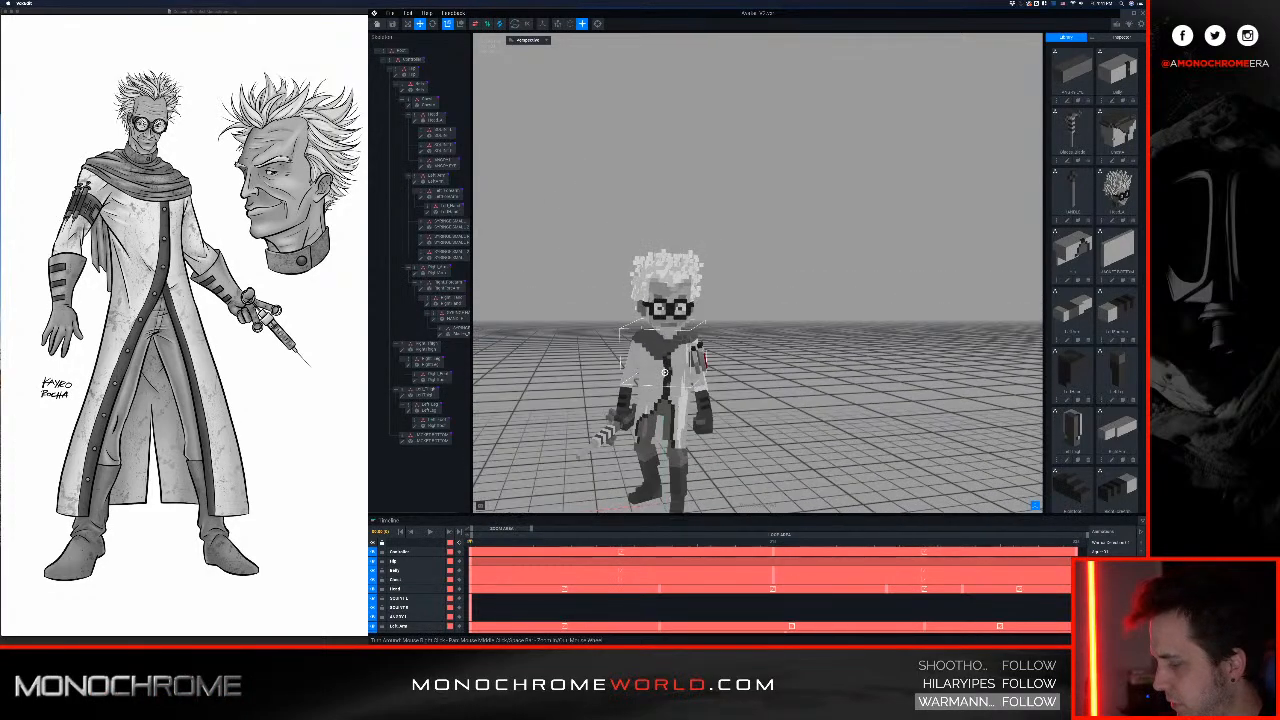
scroll(665, 328, "up", 5)
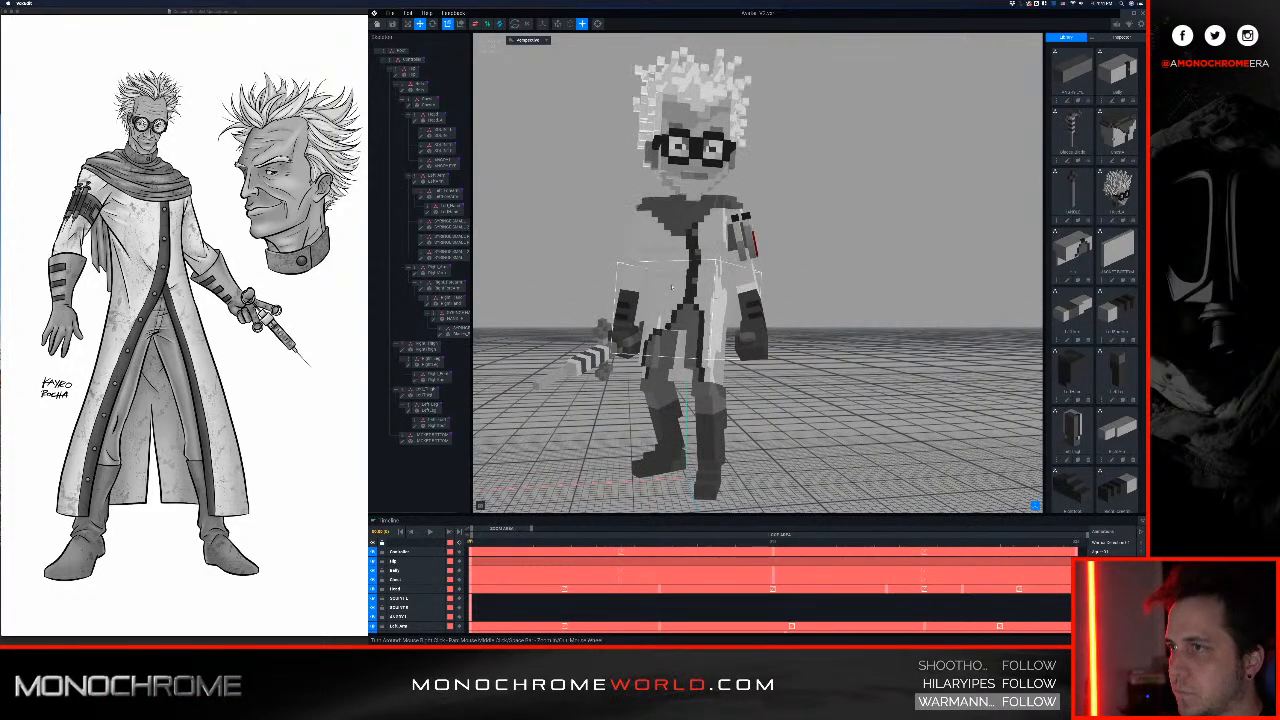
right_click_drag(665, 262, 686, 223)
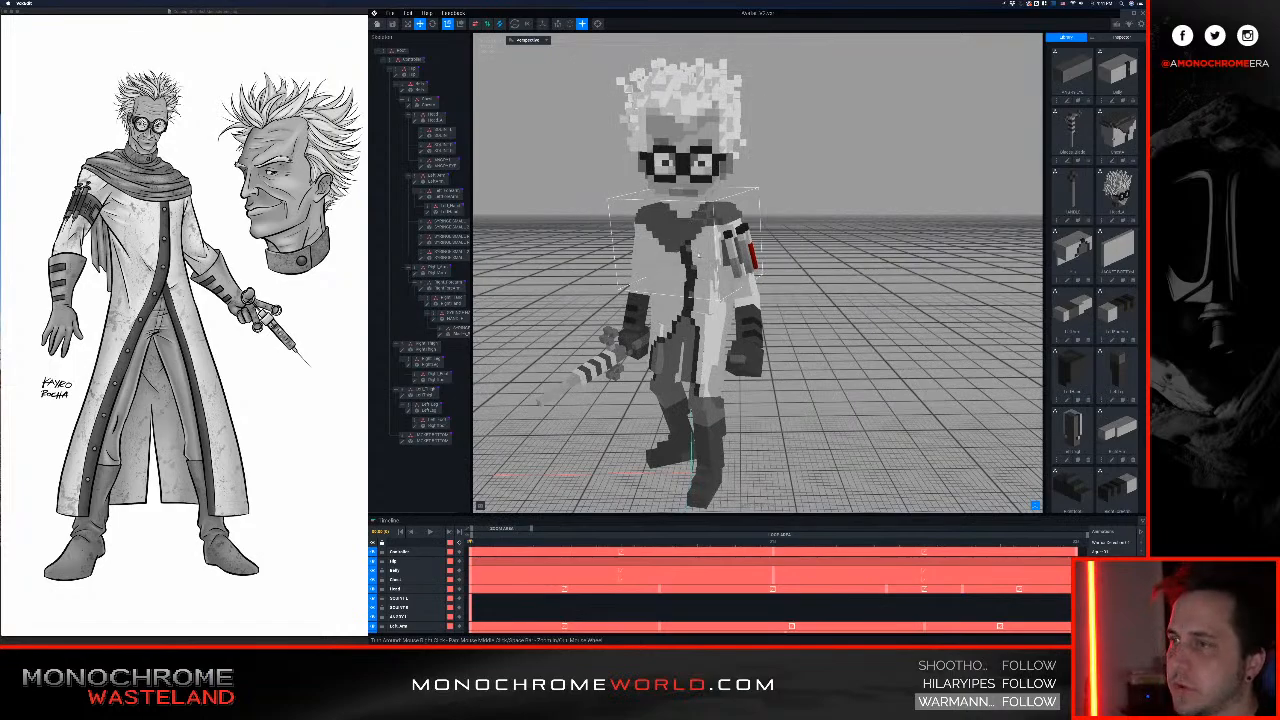
right_click_drag(705, 281, 680, 284)
scroll(690, 285, "up", 3)
middle_click_drag(680, 284, 661, 346)
middle_click_drag(680, 252, 672, 278)
right_click_drag(672, 278, 670, 270)
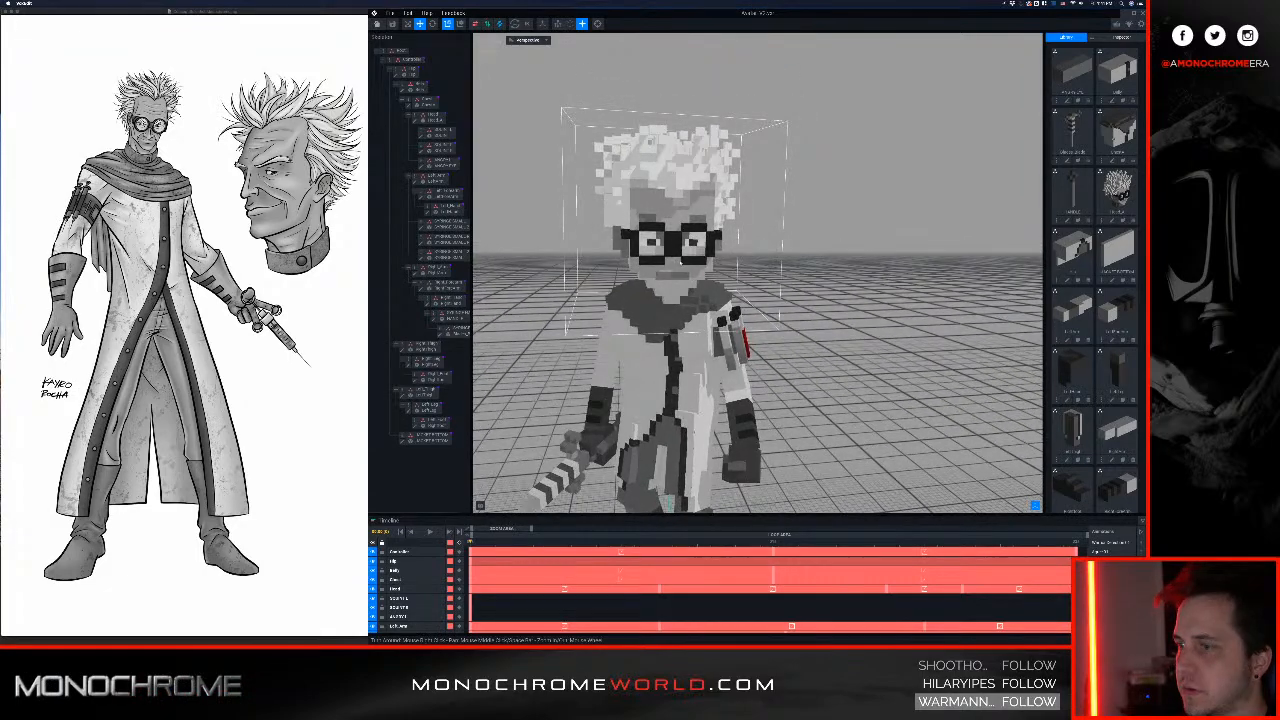
middle_click_drag(685, 334, 697, 298)
middle_click_drag(693, 421, 695, 408)
Step: Open the right foot's voxel model for editing and reduce its palette to the colours used in the model
left_click(649, 371)
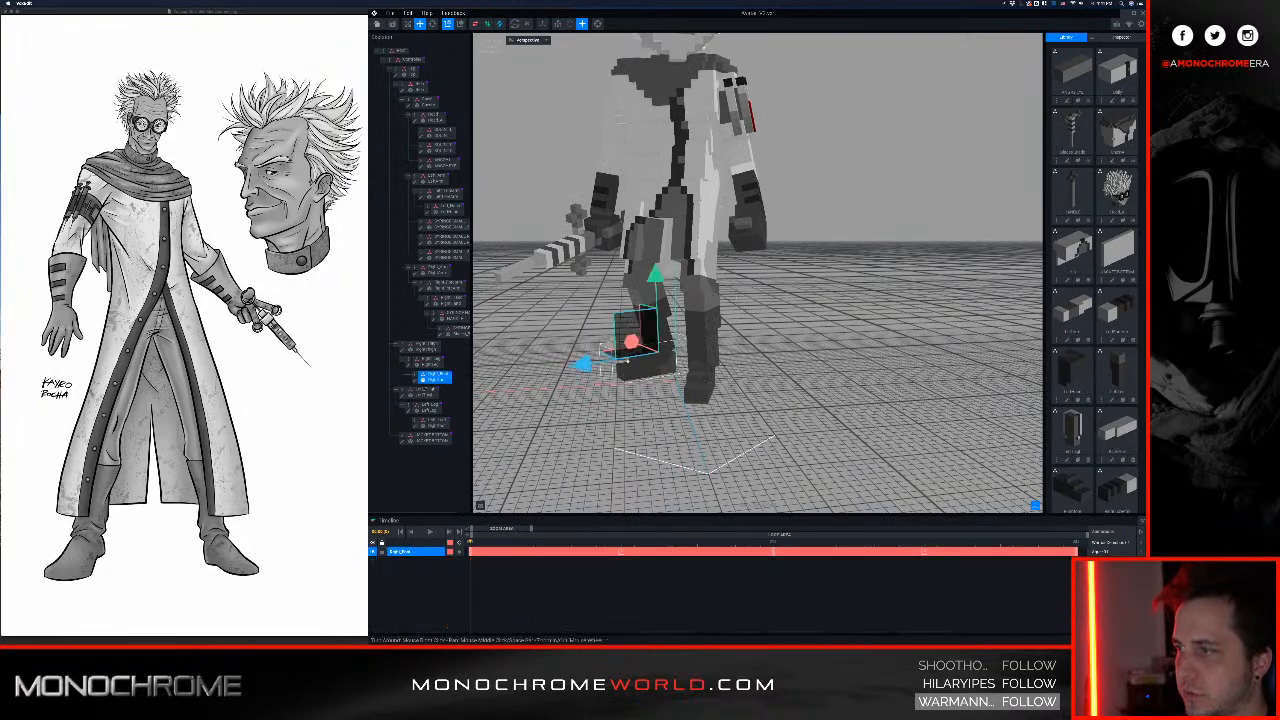
left_click(415, 380)
mouse_move(646, 409)
right_mouse_down()
mouse_move(671, 371)
mouse_move(649, 371)
mouse_move(629, 402)
mouse_move(672, 380)
mouse_move(700, 392)
mouse_move(710, 378)
right_mouse_up()
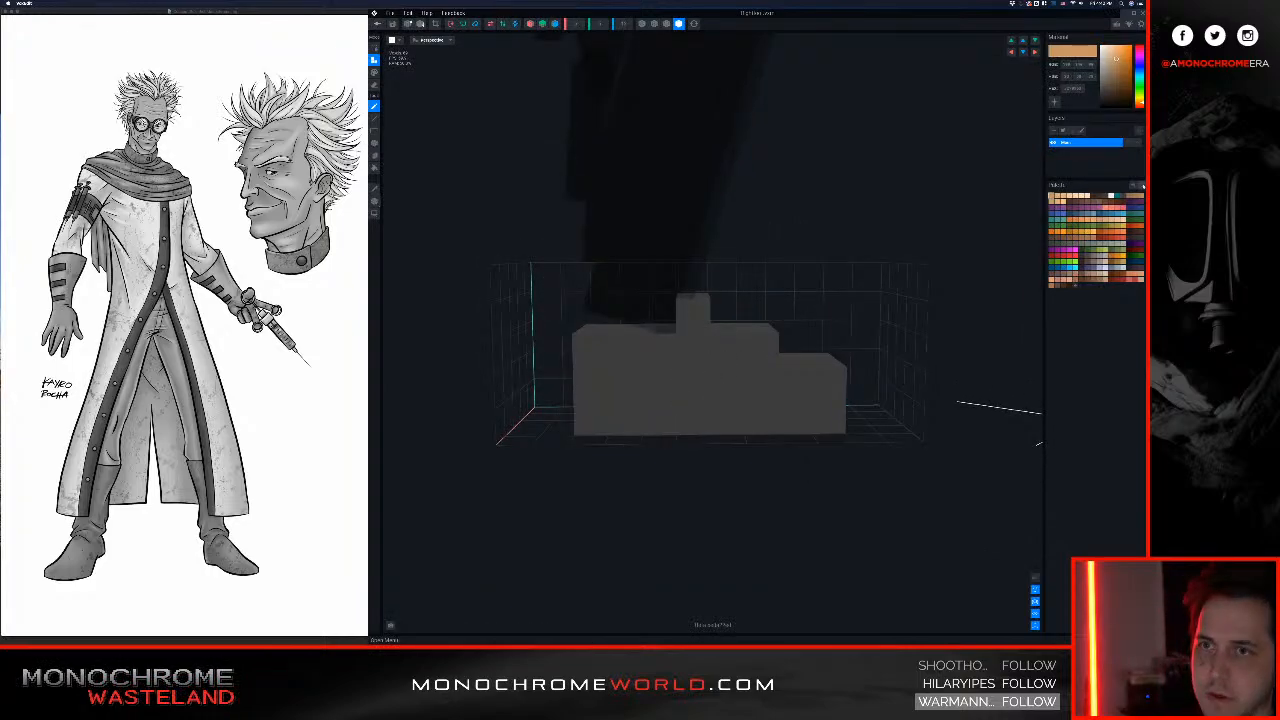
left_click(1140, 185)
left_click(1122, 206)
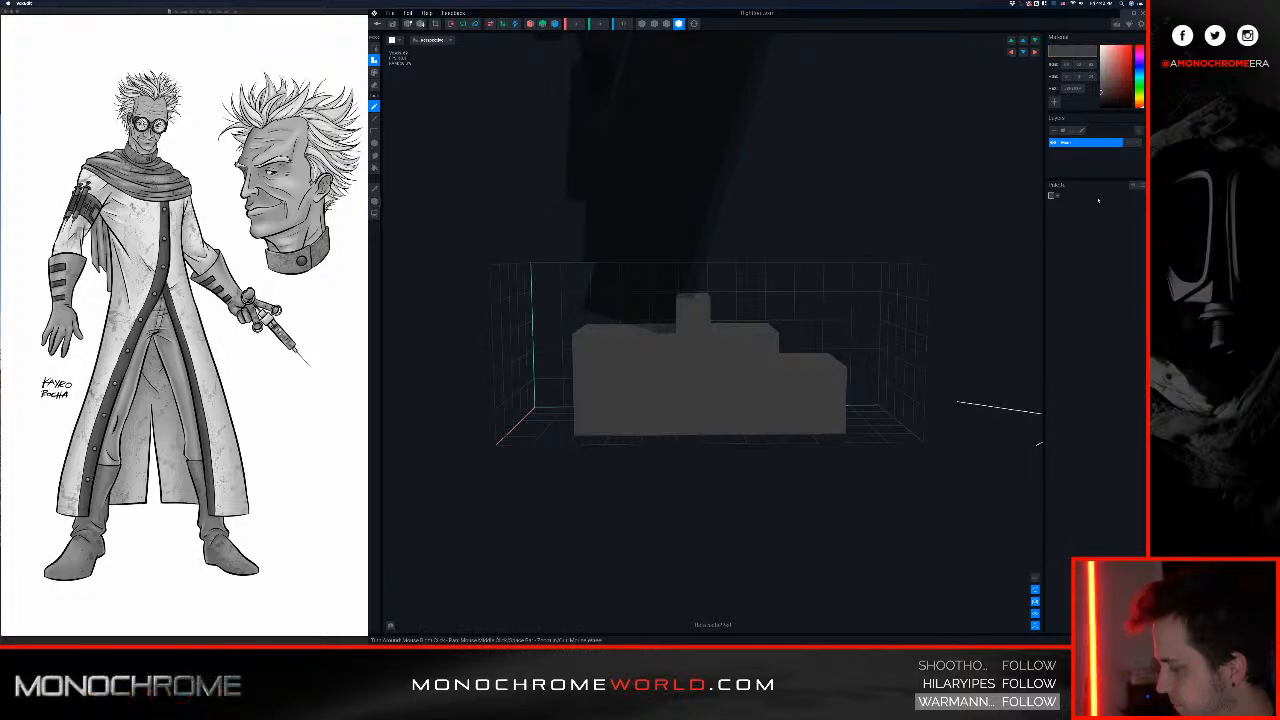
Step: Add a slightly darker grey to the palette and paint the sole row and heel edge along one side of the foot
right_click_drag(722, 420, 724, 418)
middle_click_drag(724, 418, 726, 422)
right_click_drag(726, 422, 718, 424)
middle_click_drag(718, 424, 723, 435)
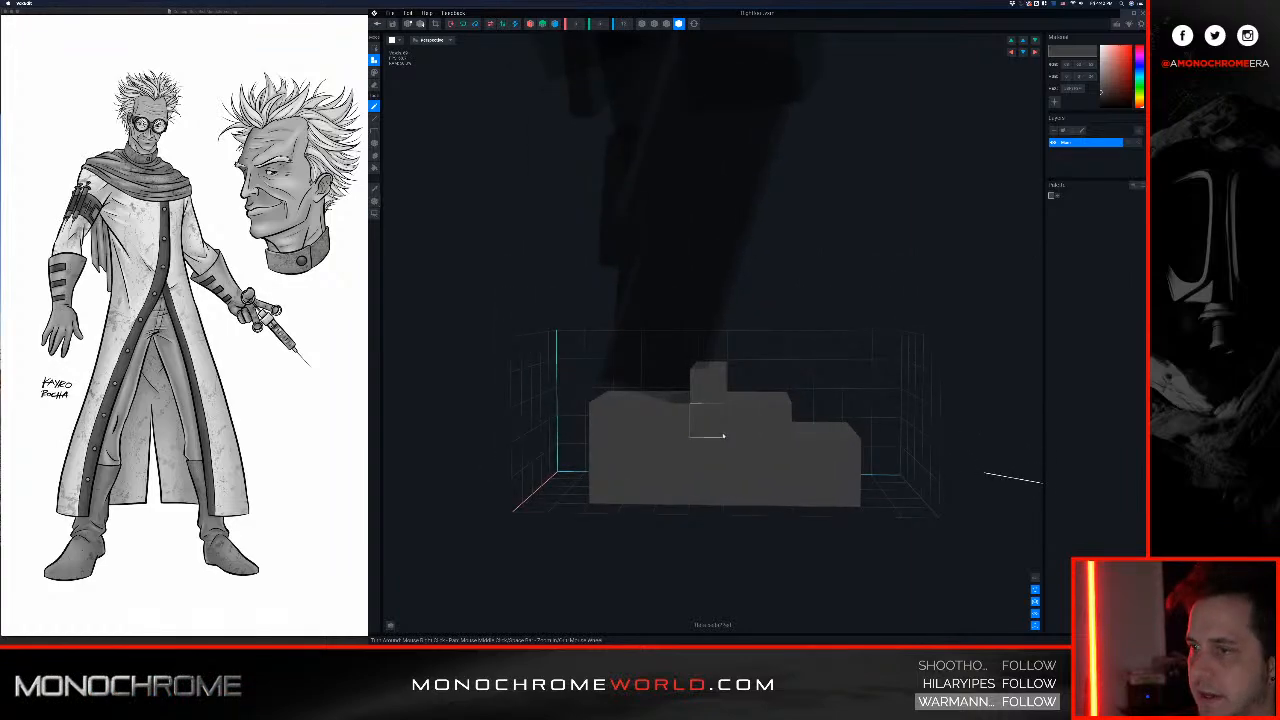
right_click_drag(723, 435, 723, 430)
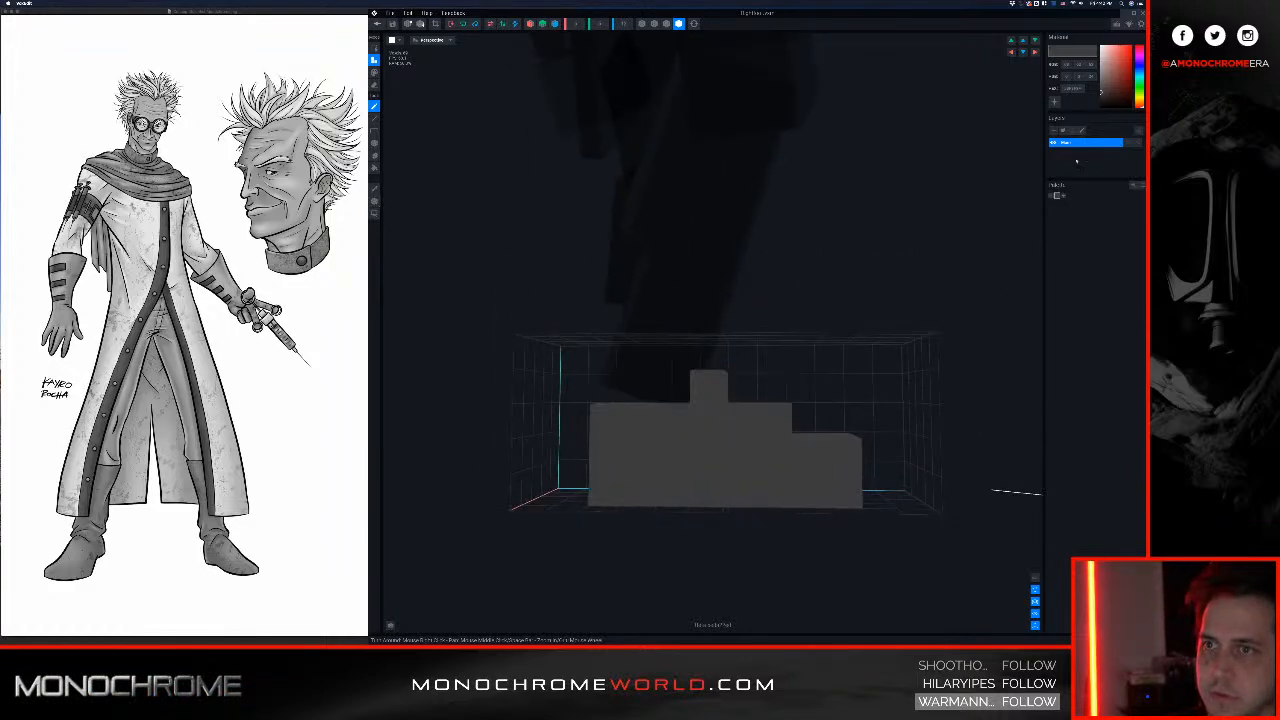
key("p")
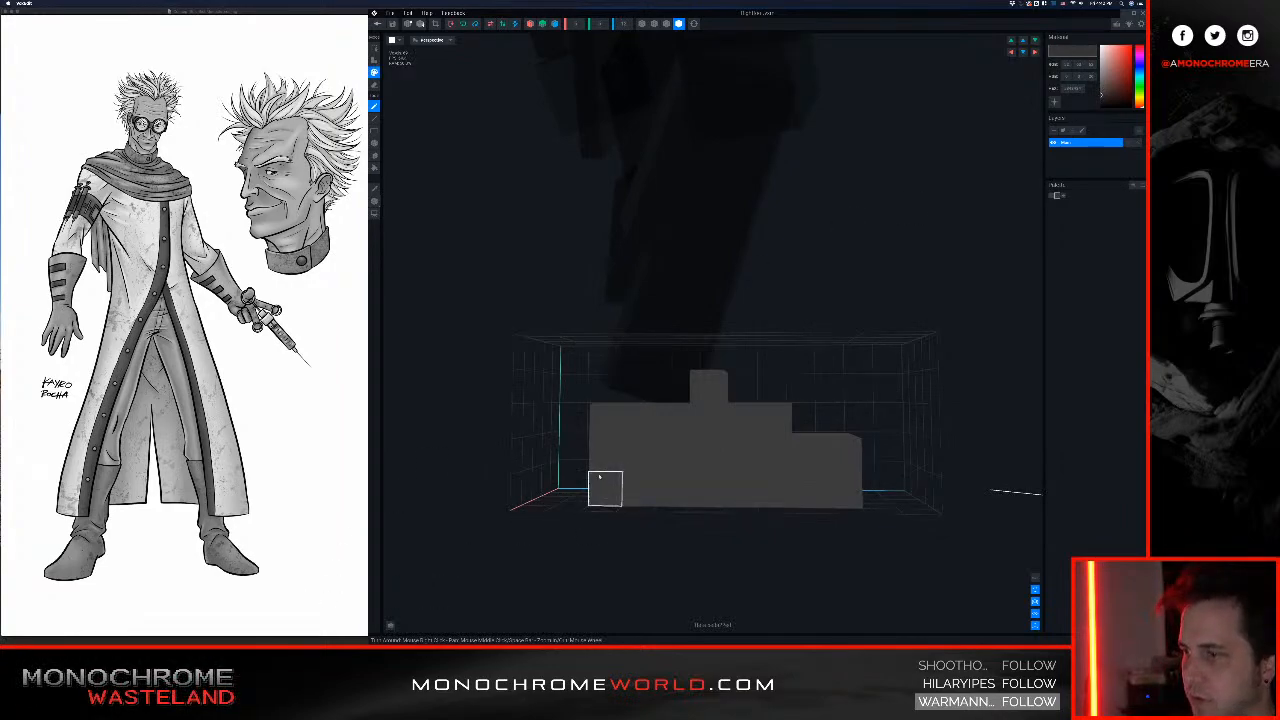
mouse_move(601, 468)
left_mouse_down()
mouse_move(612, 494)
mouse_move(839, 500)
left_mouse_up()
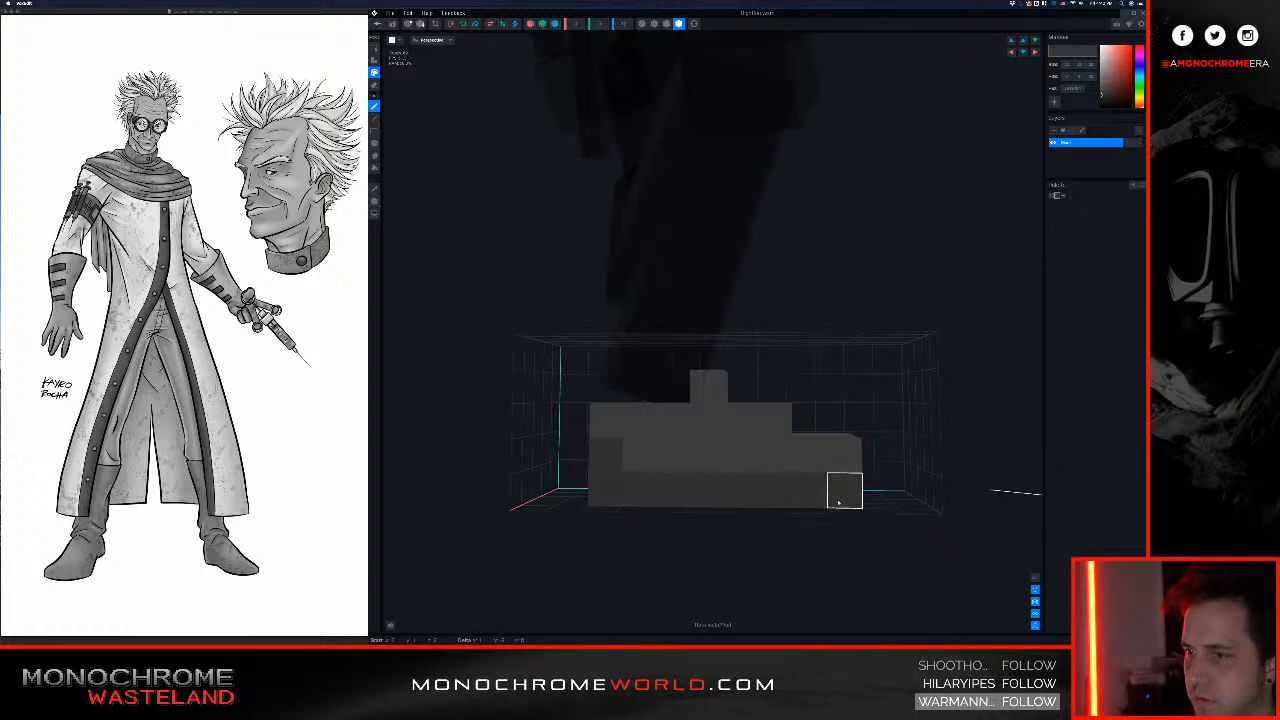
Step: Continue the darker grey sole around the toe, the opposite side, the heel and the underside of the foot
mouse_move(839, 500)
right_mouse_down()
mouse_move(821, 488)
mouse_move(854, 512)
right_mouse_up()
left_click_drag(854, 512, 893, 515)
mouse_move(893, 515)
right_mouse_down()
mouse_move(850, 488)
mouse_move(768, 512)
right_mouse_up()
left_click_drag(690, 517, 922, 515)
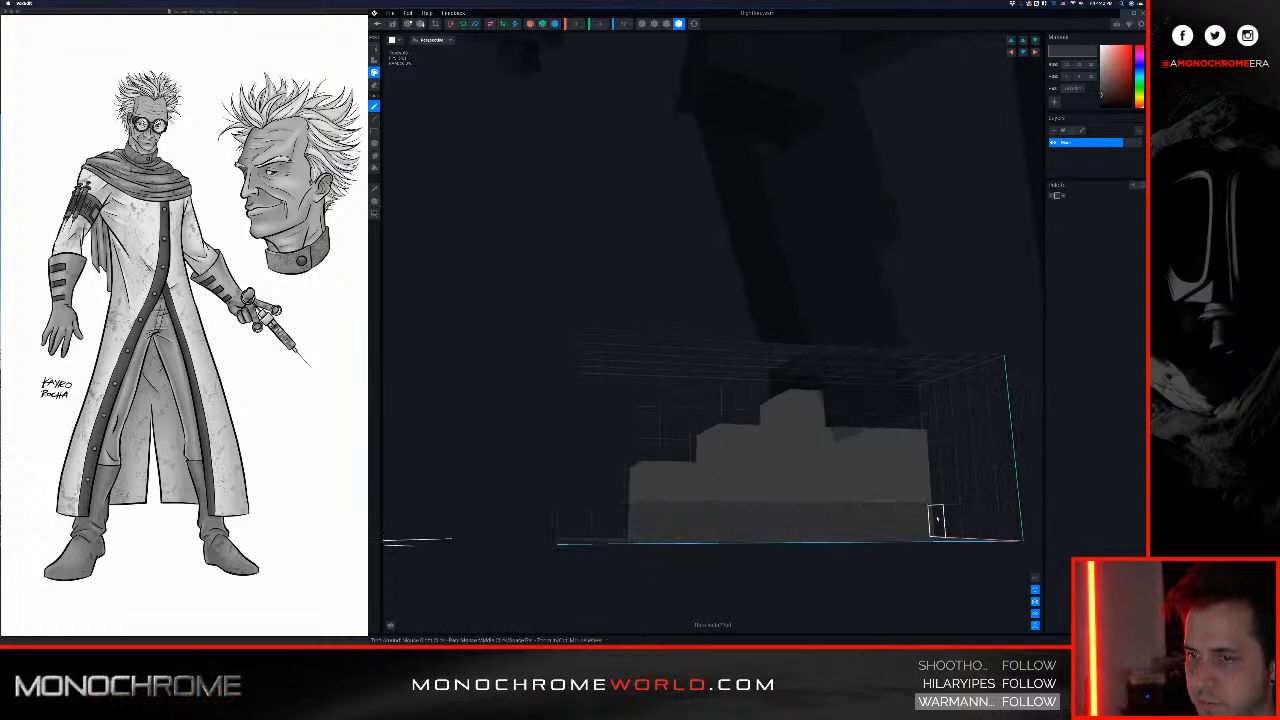
right_click_drag(934, 517, 906, 517)
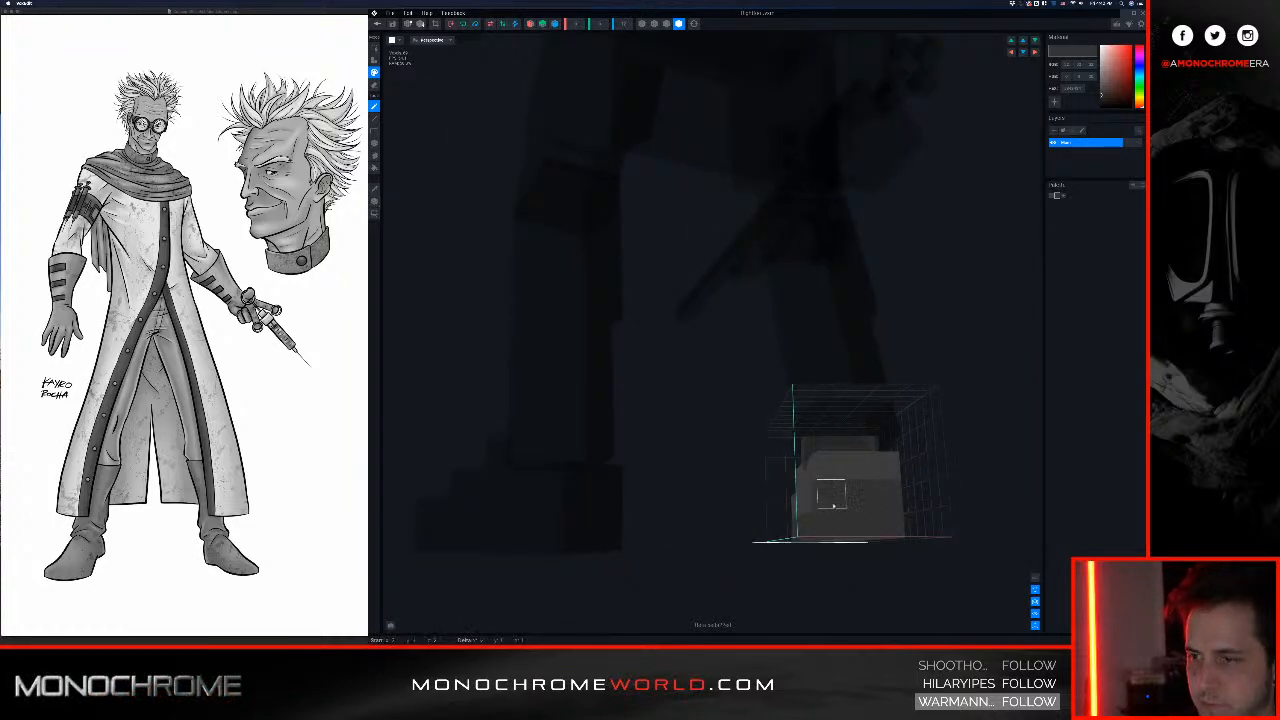
right_click_drag(829, 491, 786, 552)
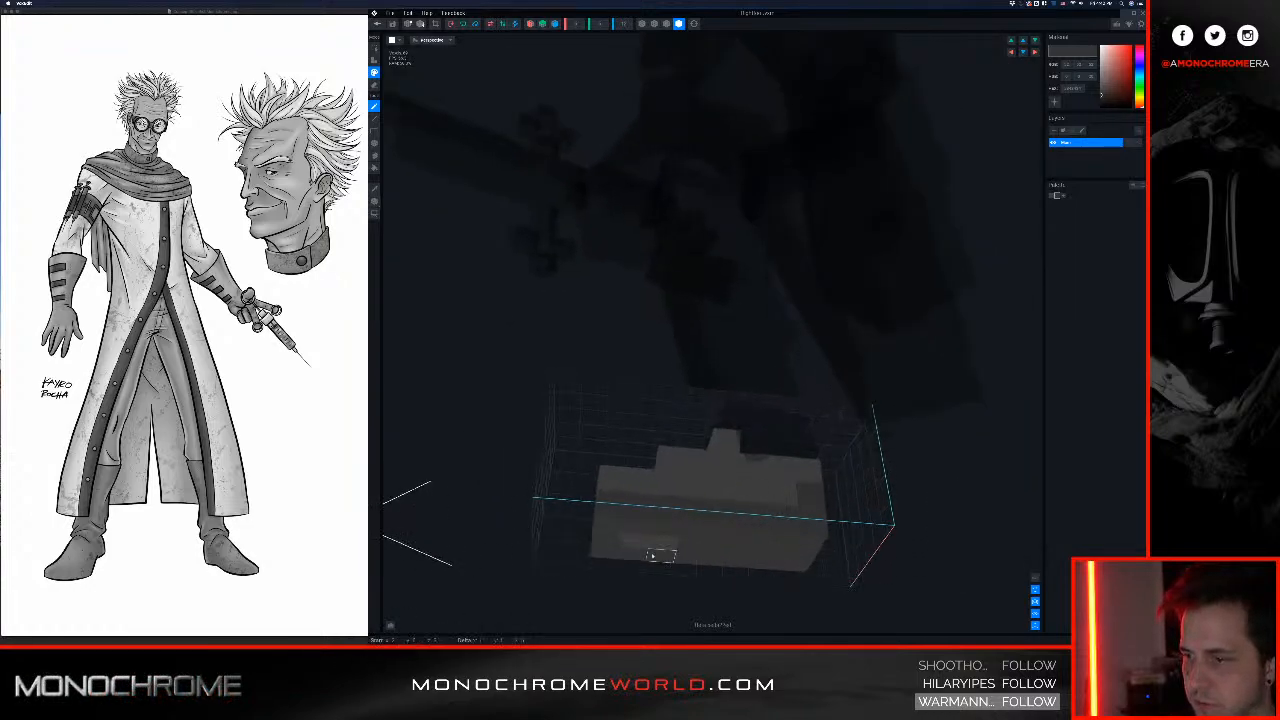
right_click_drag(663, 545, 677, 517)
middle_click_drag(677, 516, 738, 524)
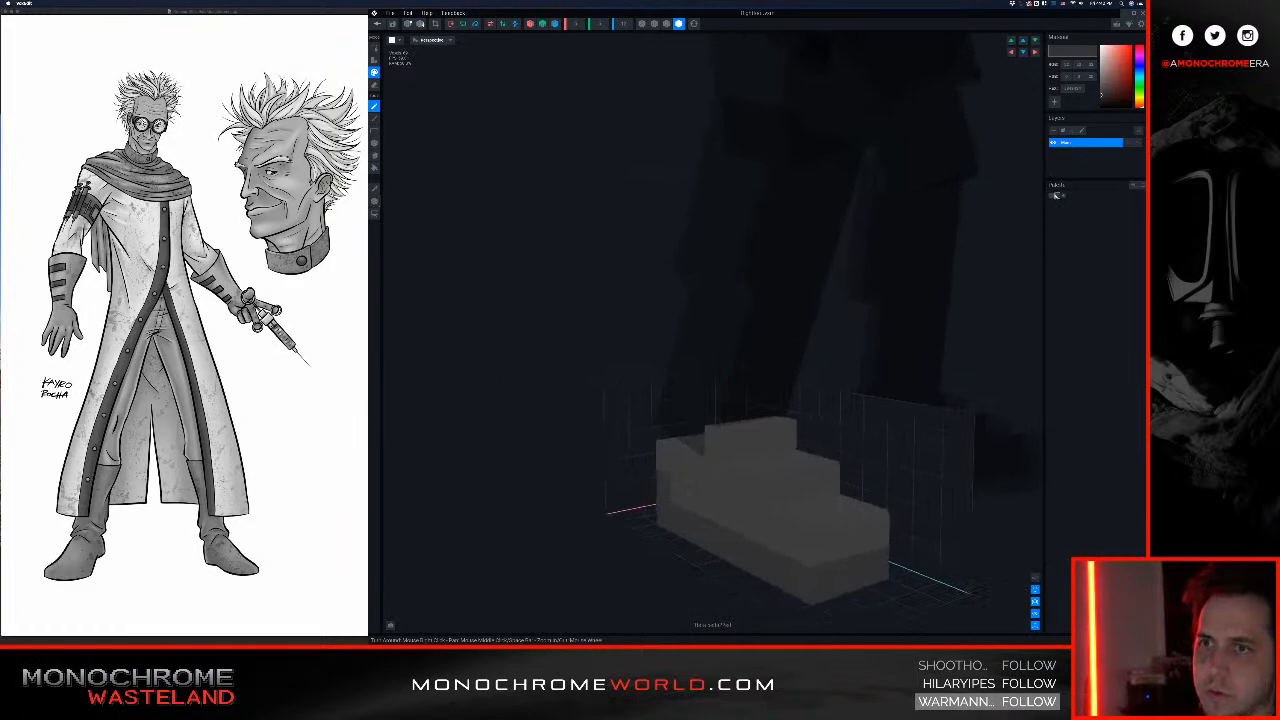
Step: Add further subtle grey shades and paint scattered shading patches over the sides and top of the foot
left_click(788, 506)
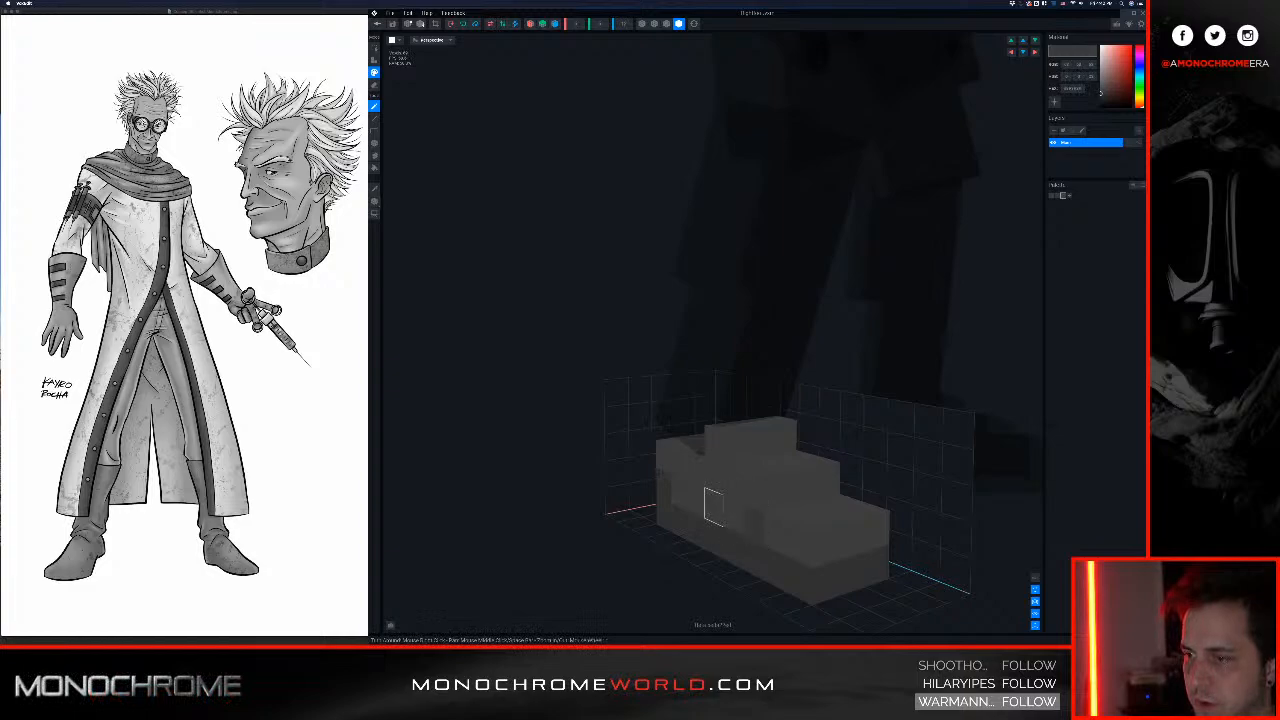
middle_click_drag(713, 505, 739, 497)
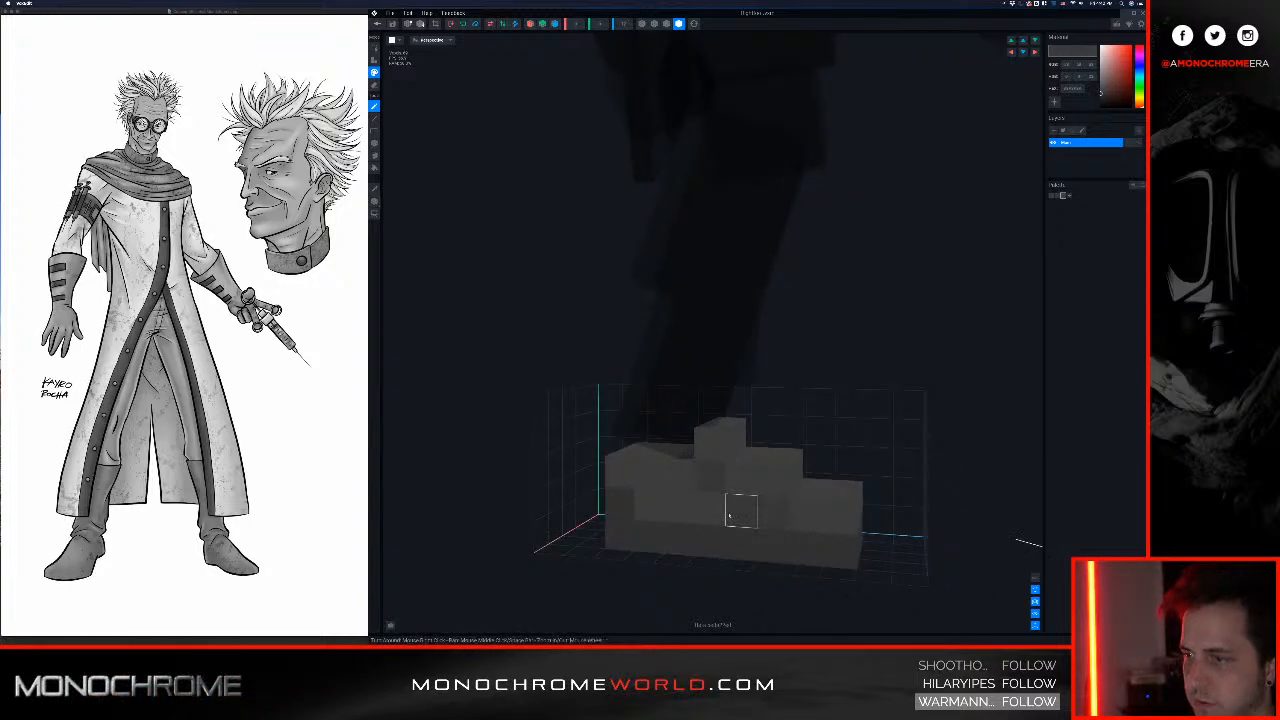
middle_click_drag(758, 508, 653, 487)
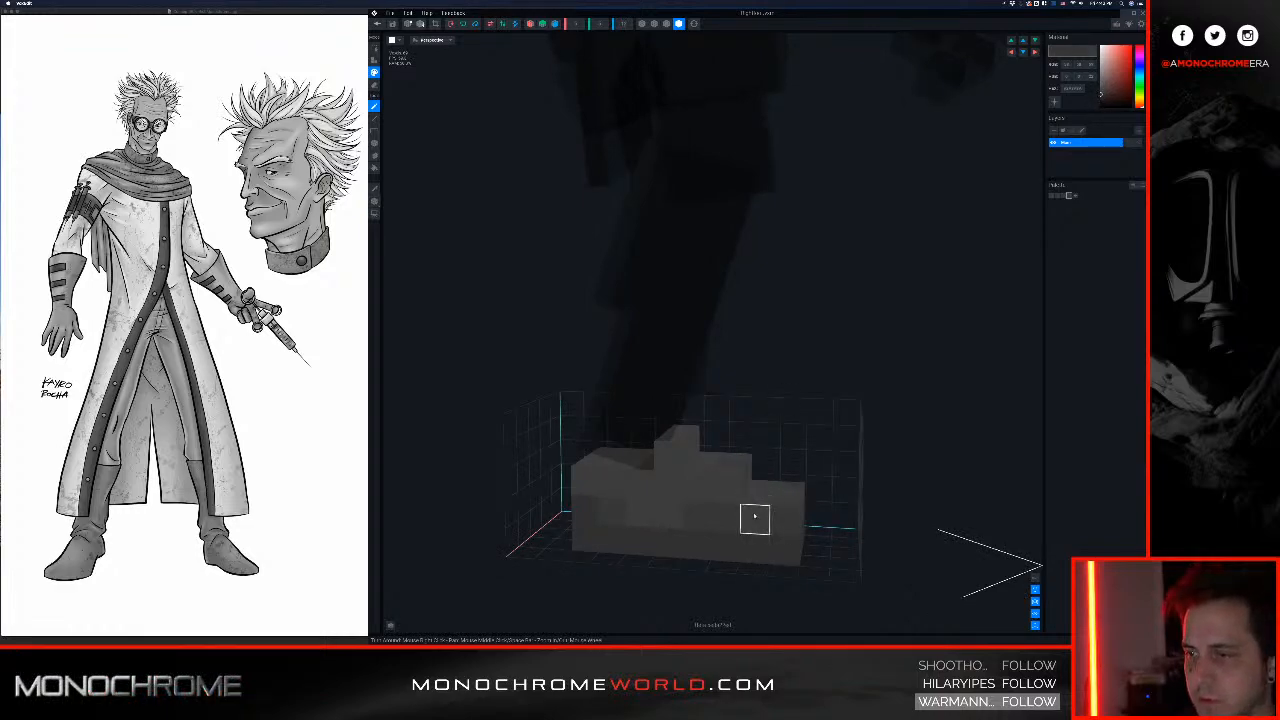
middle_click_drag(740, 482, 731, 485)
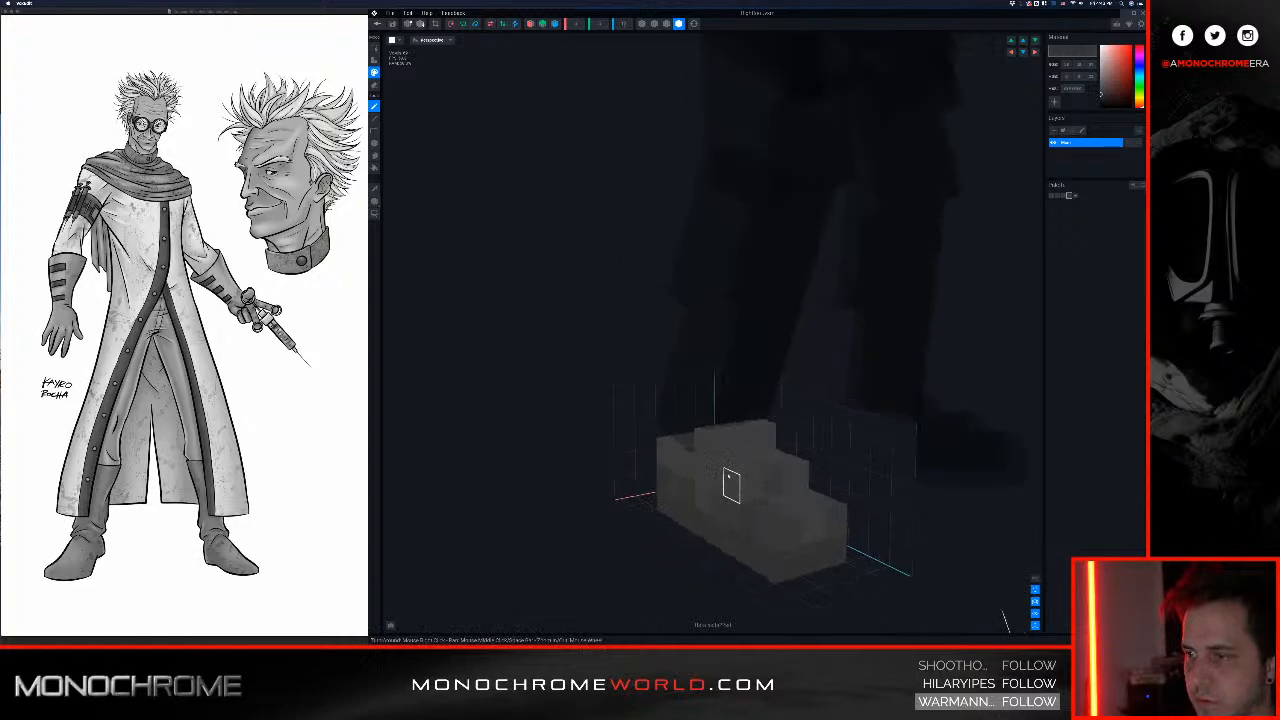
right_click_drag(774, 466, 660, 343)
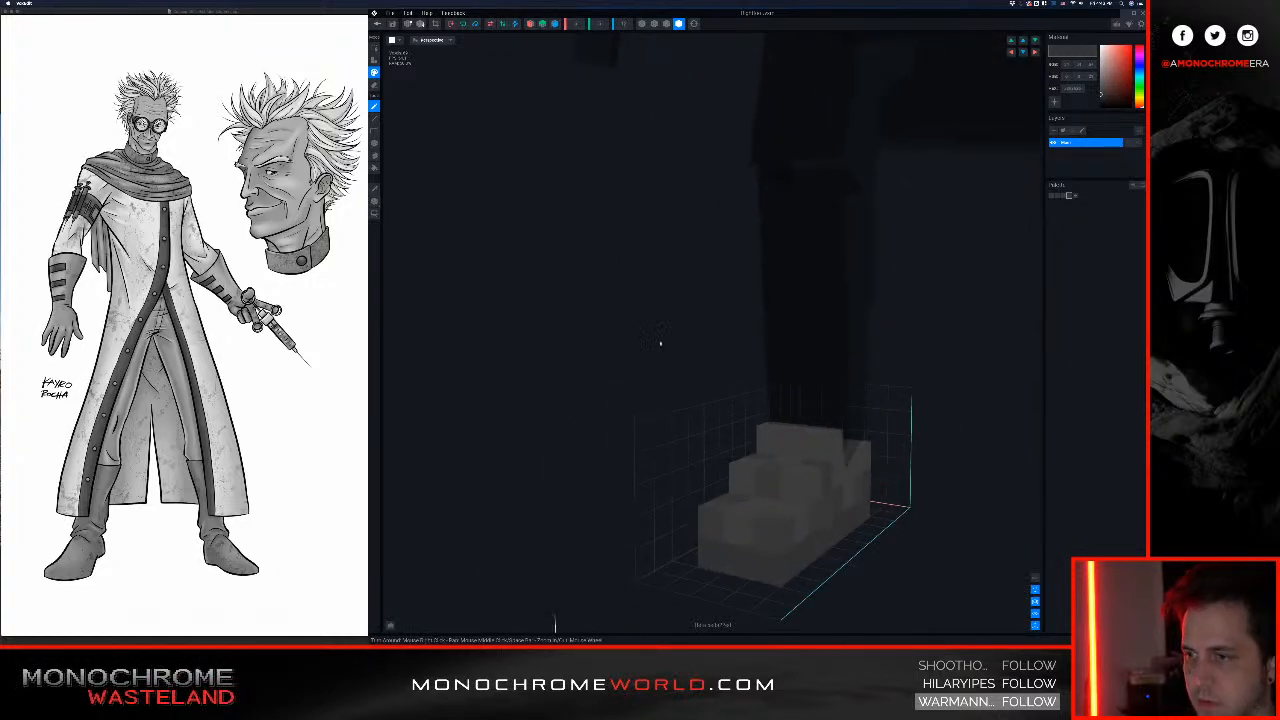
mouse_move(771, 470)
right_mouse_down()
mouse_move(791, 486)
mouse_move(780, 480)
right_mouse_up()
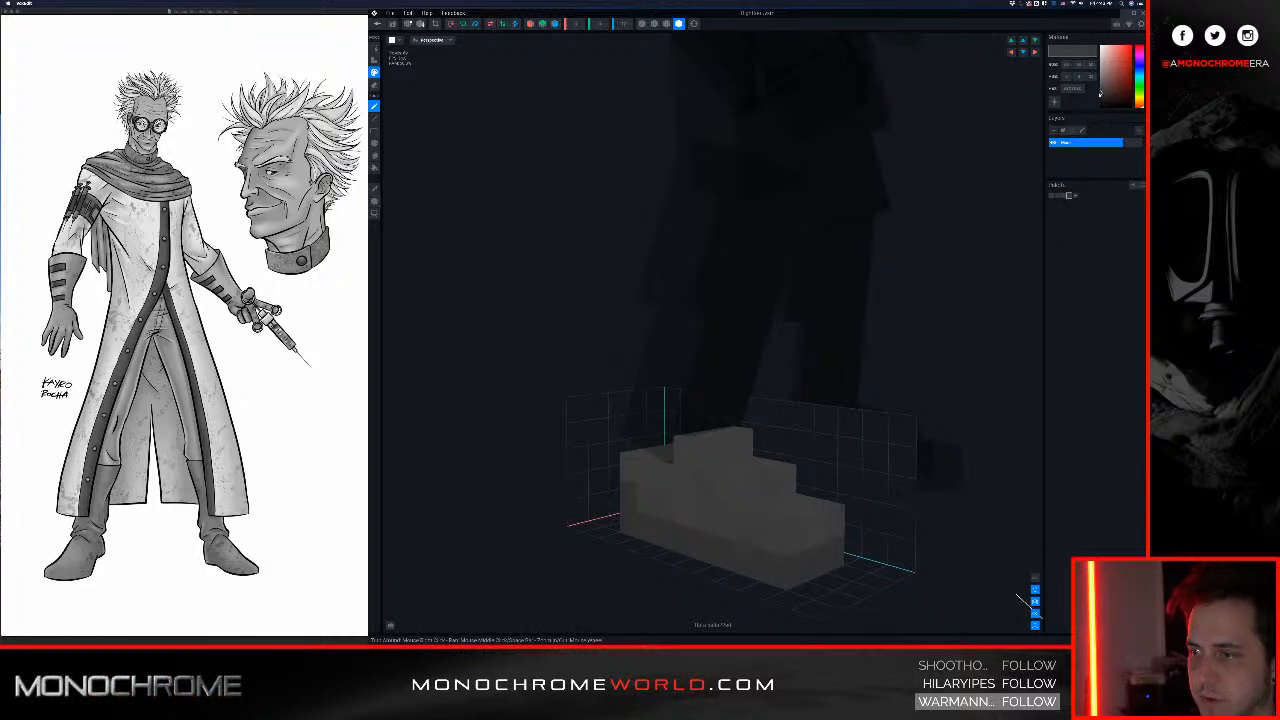
right_click_drag(784, 517, 768, 514)
right_click_drag(890, 509, 820, 503)
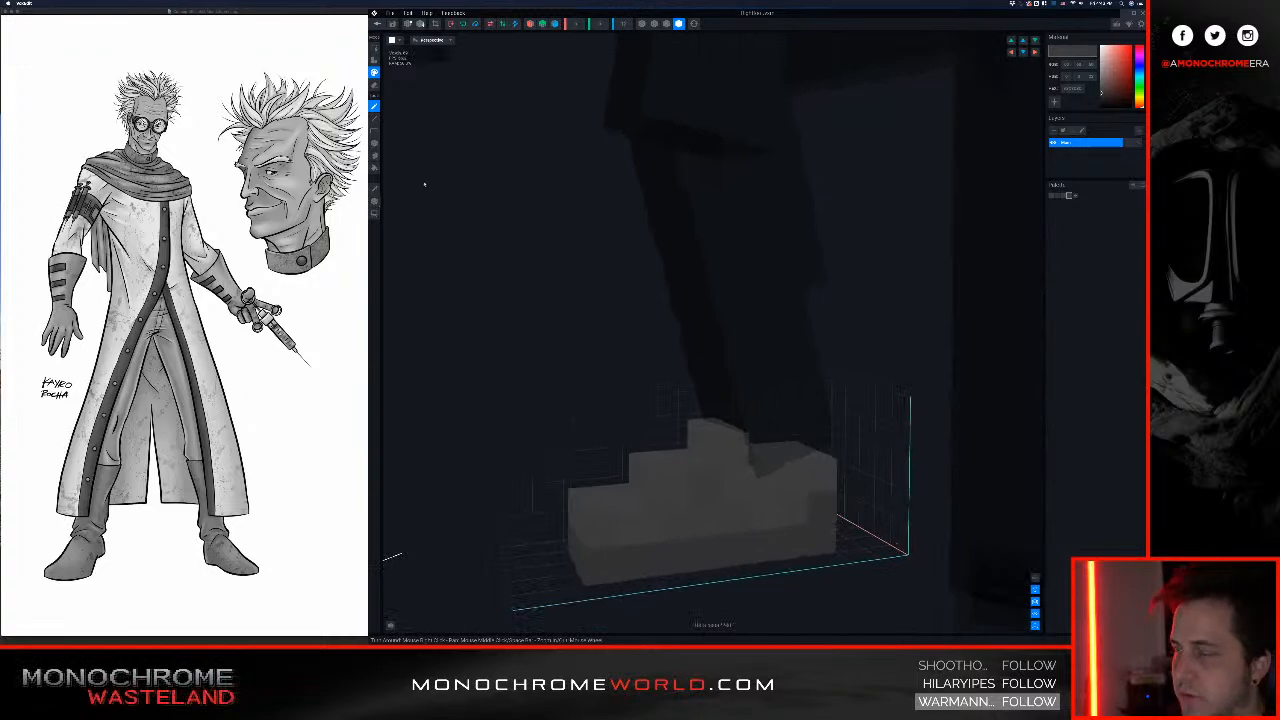
Step: Save the foot model, return to the character rig and check the shaded foot up close
left_click(377, 23)
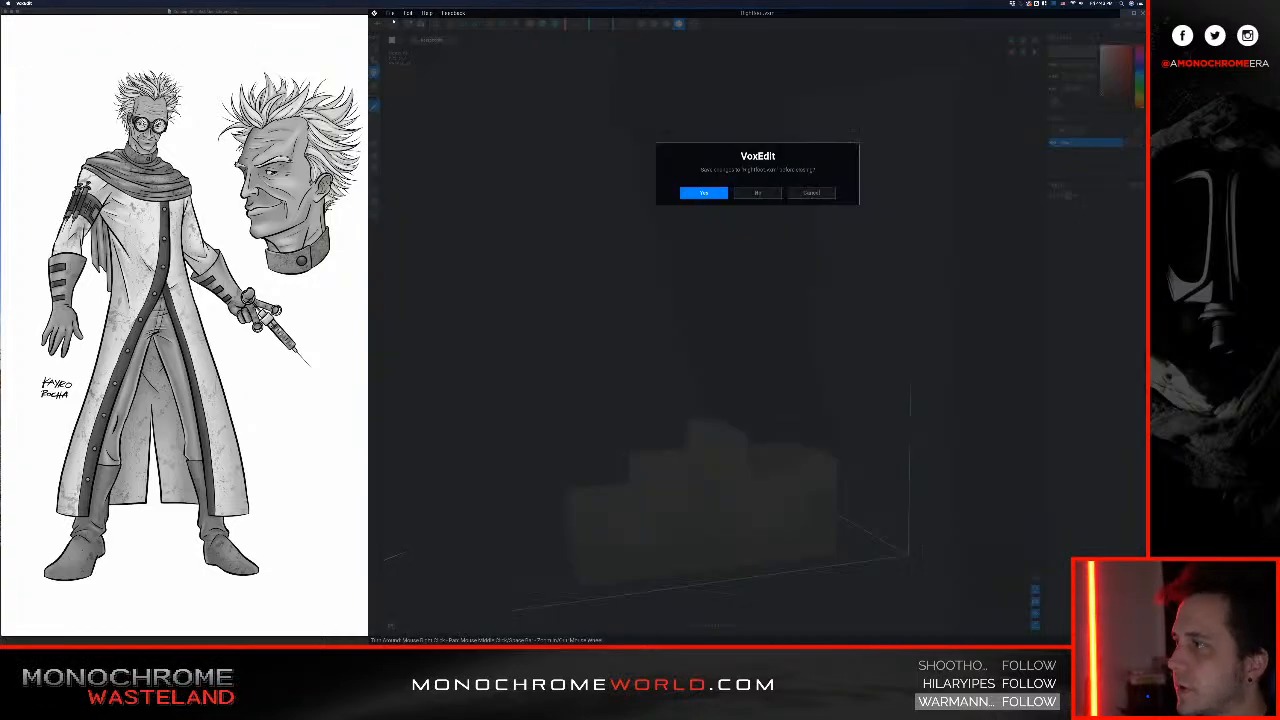
left_click(703, 192)
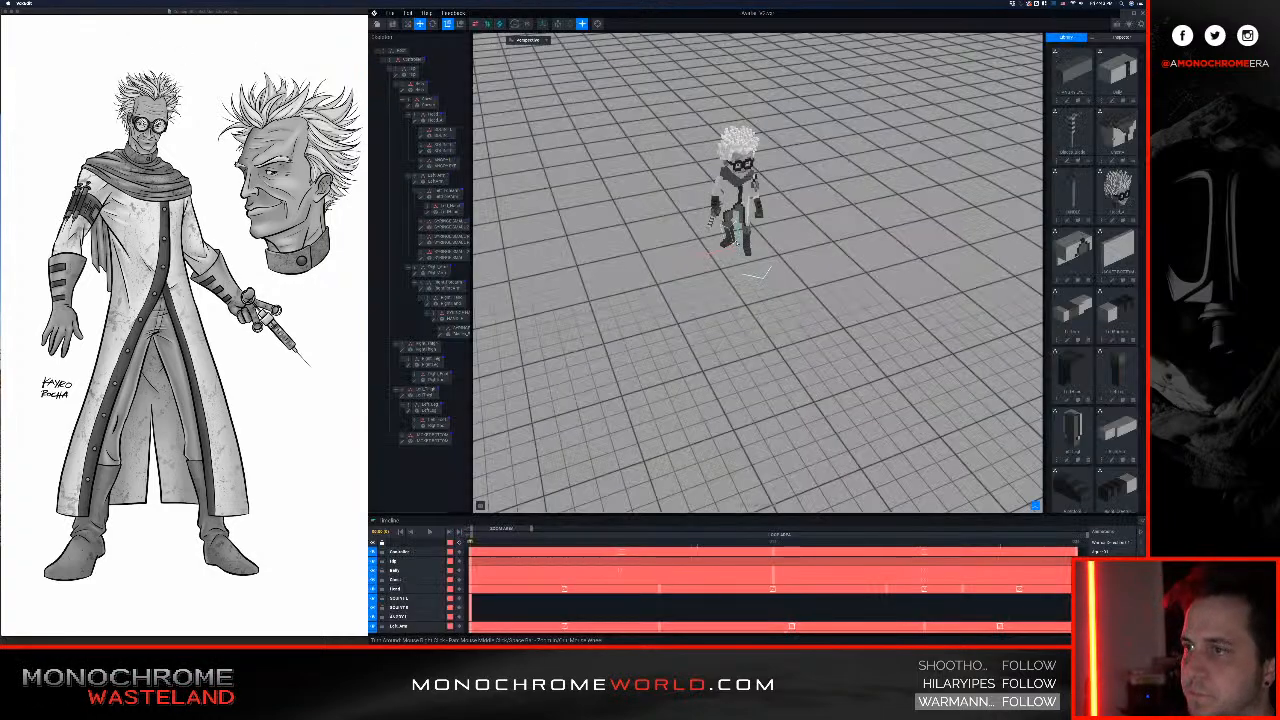
scroll(716, 228, "up", 5)
scroll(716, 228, "up", 8)
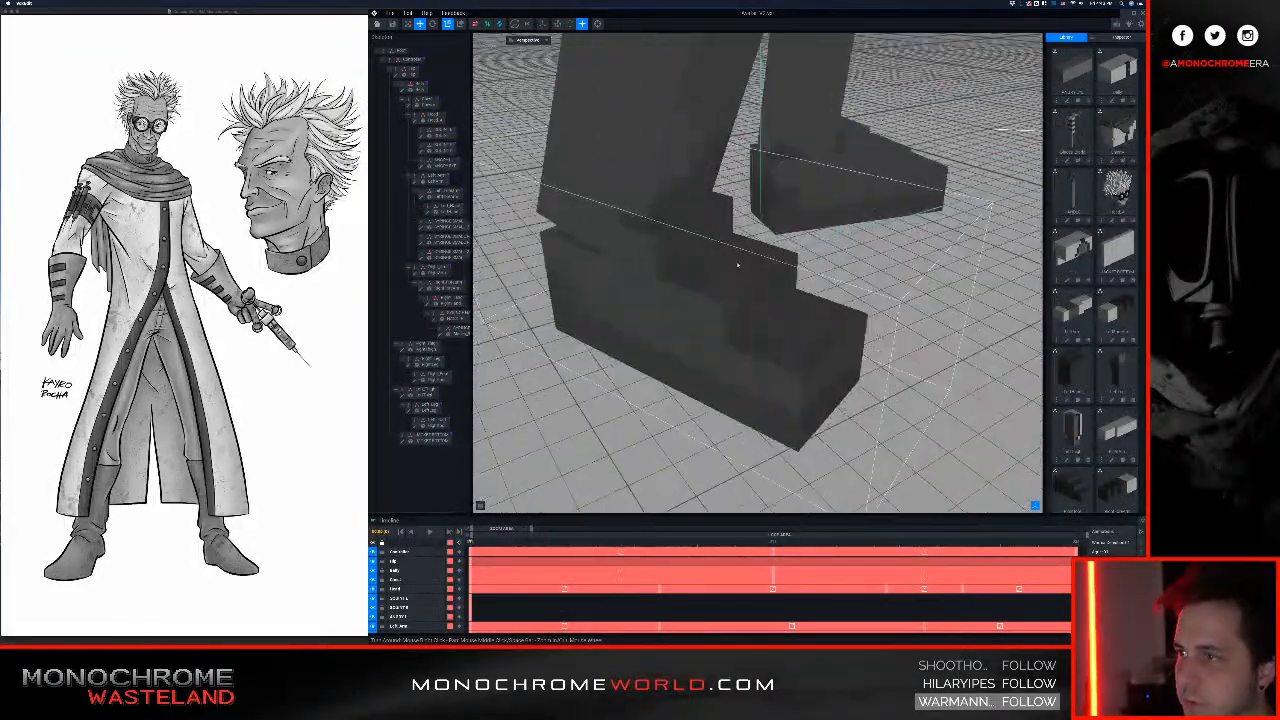
scroll(803, 232, "down", 8)
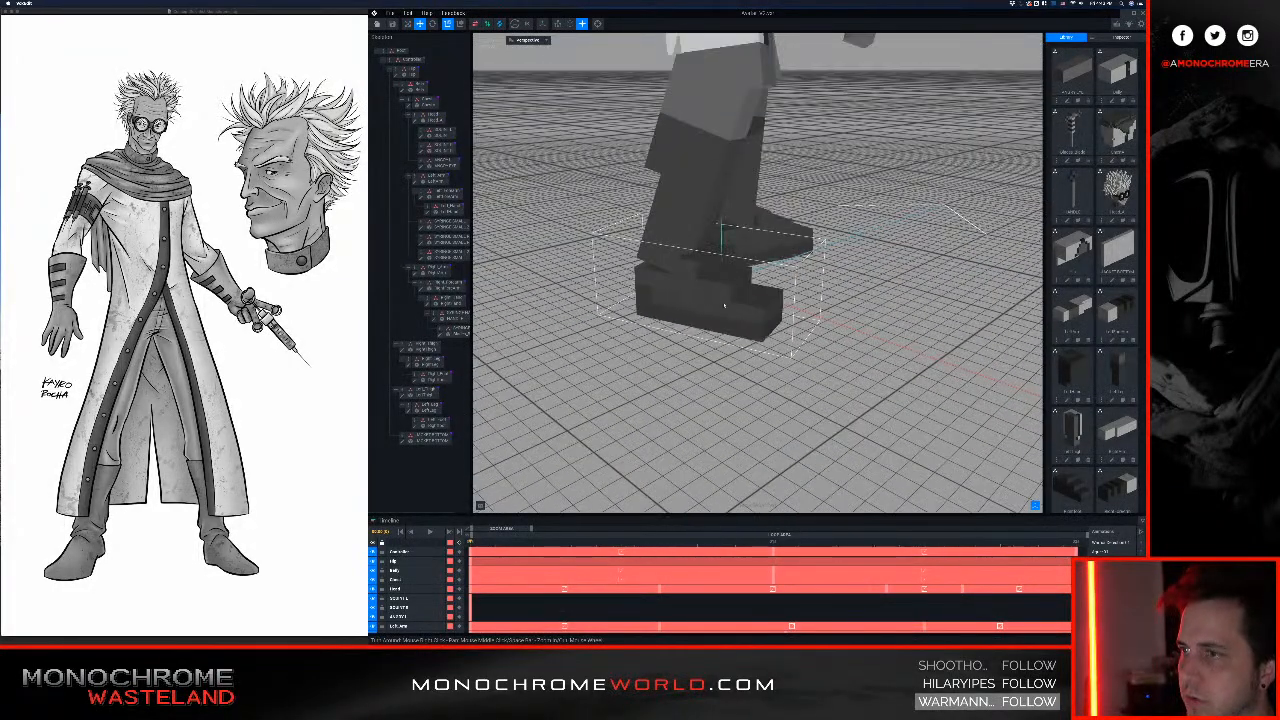
Step: Open the right foot model from the rig and sample its subtle grey shades from the top and side voxels
right_click_drag(731, 304, 733, 306)
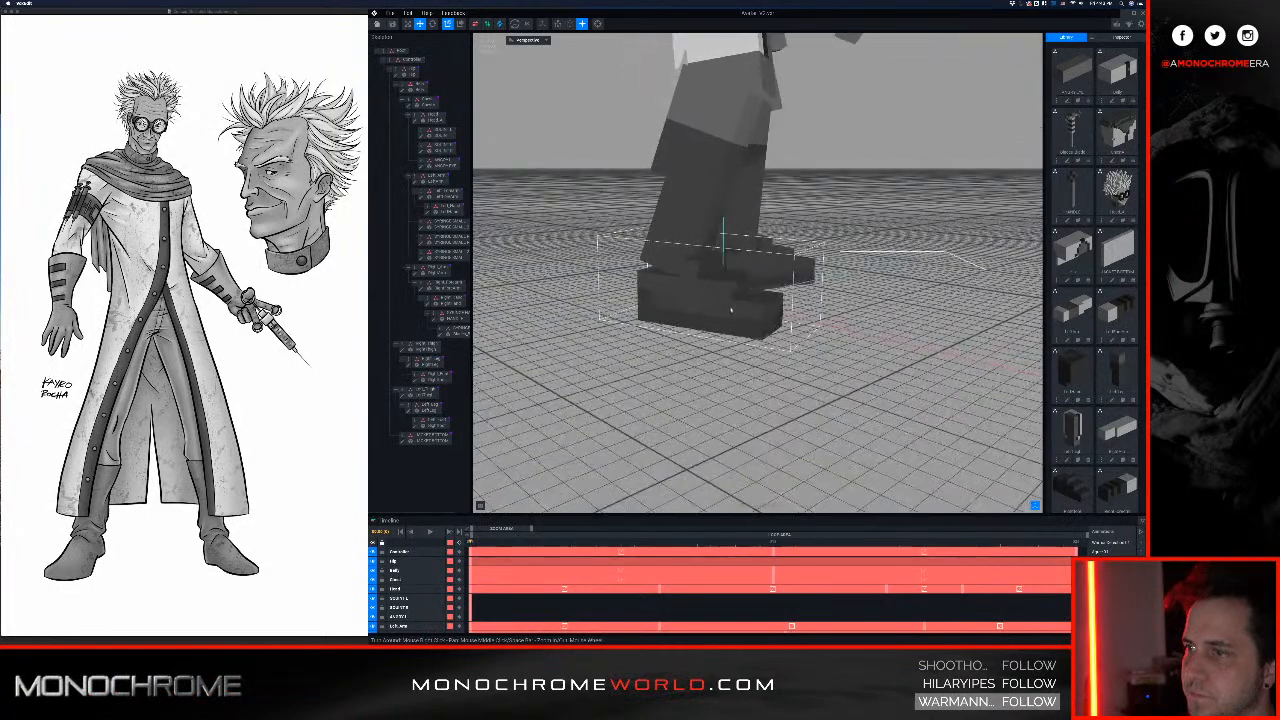
left_click(733, 306)
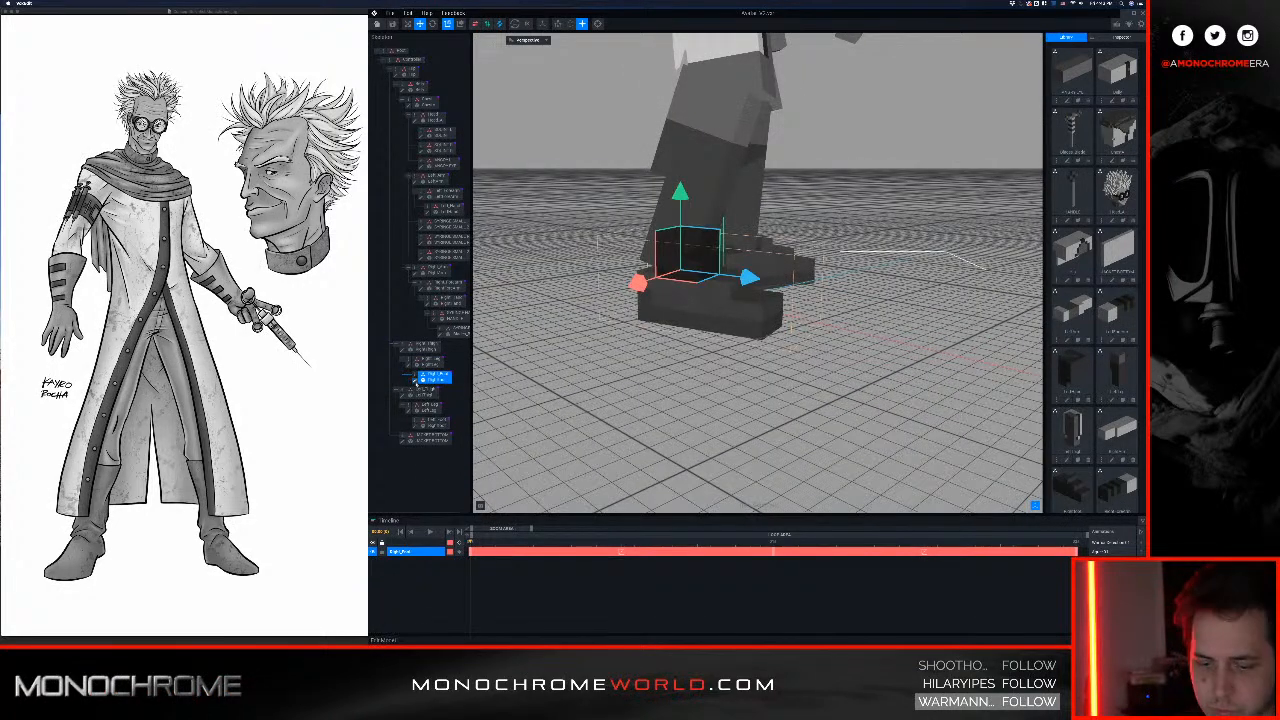
left_click(416, 381)
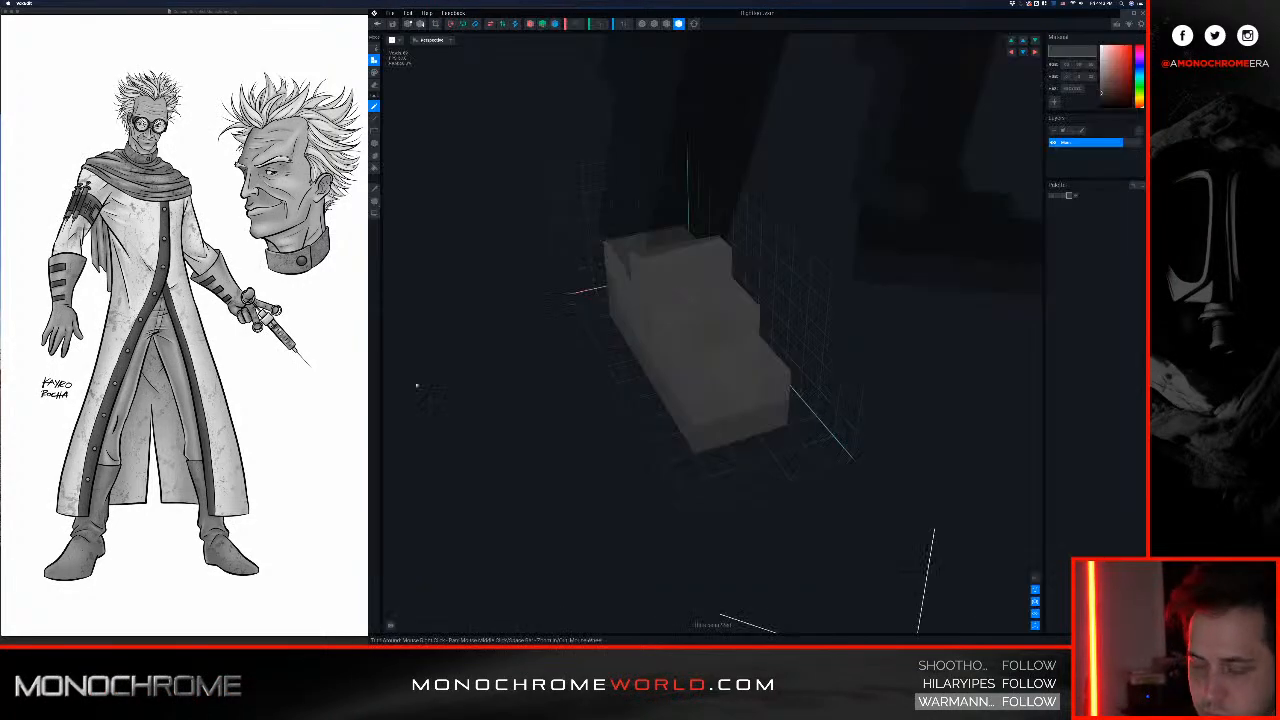
key("i")
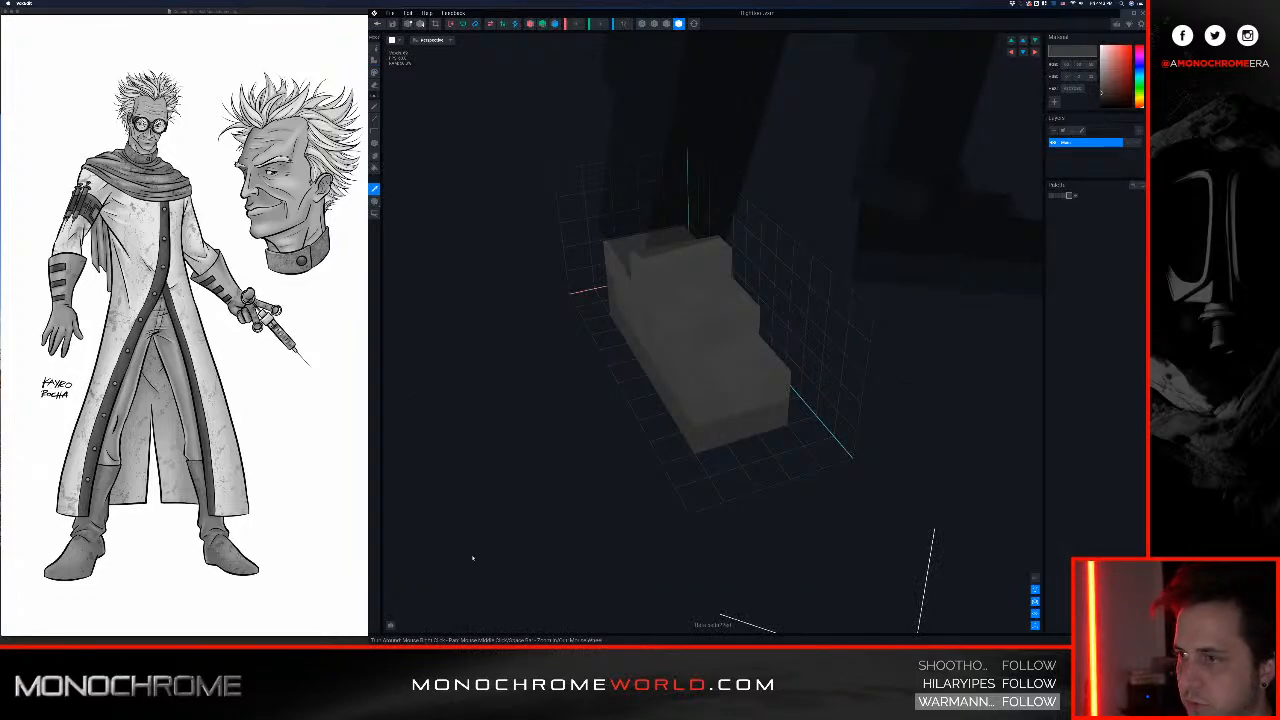
left_click(712, 334)
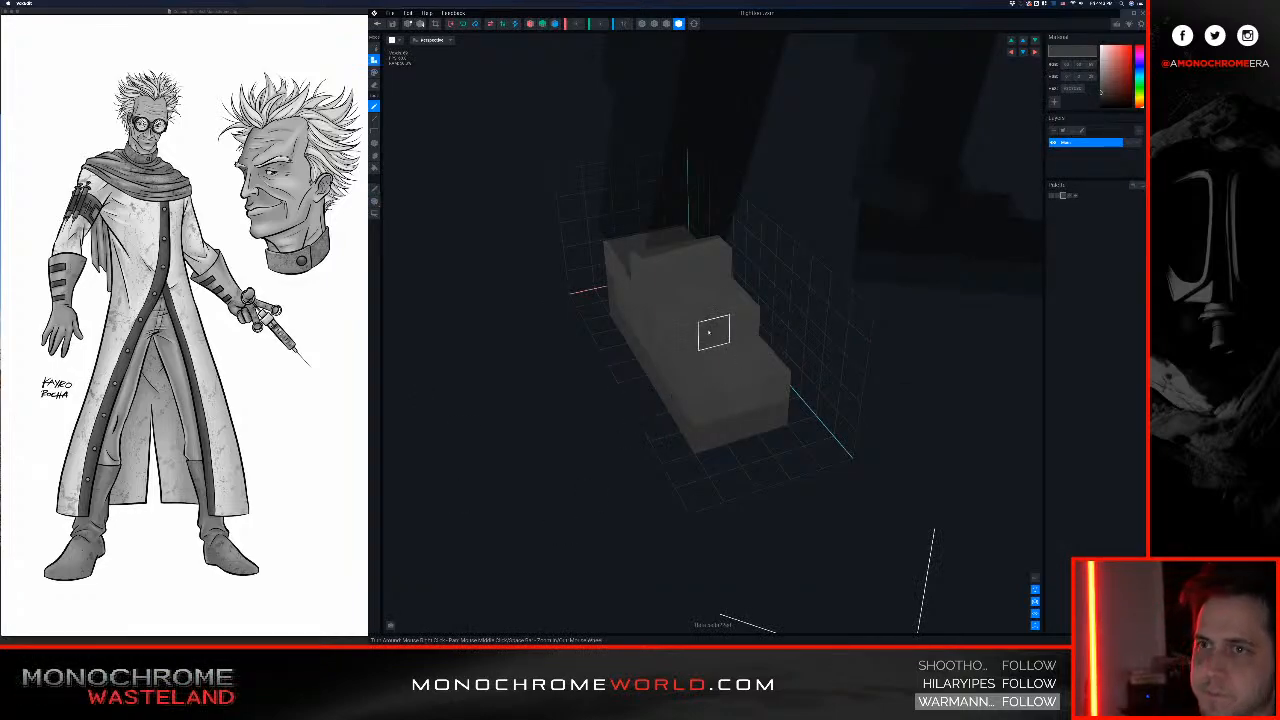
right_click_drag(712, 334, 712, 333)
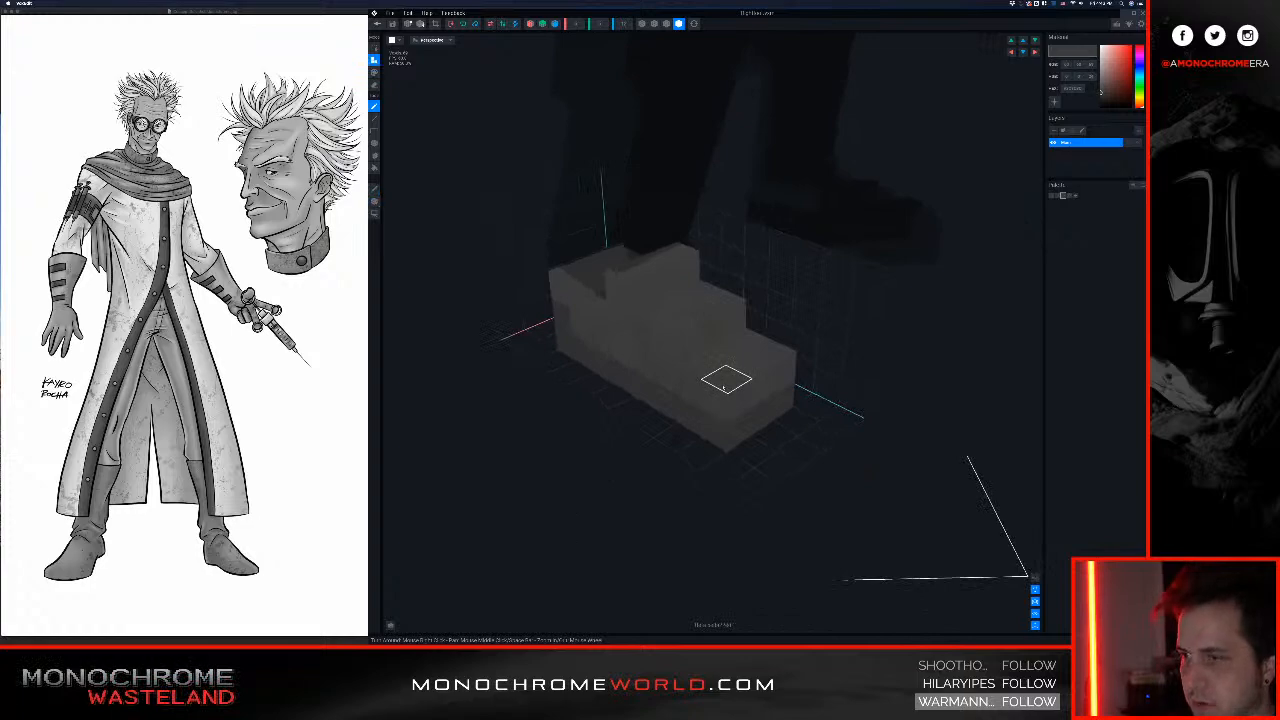
key("i")
left_click(724, 388)
key("i")
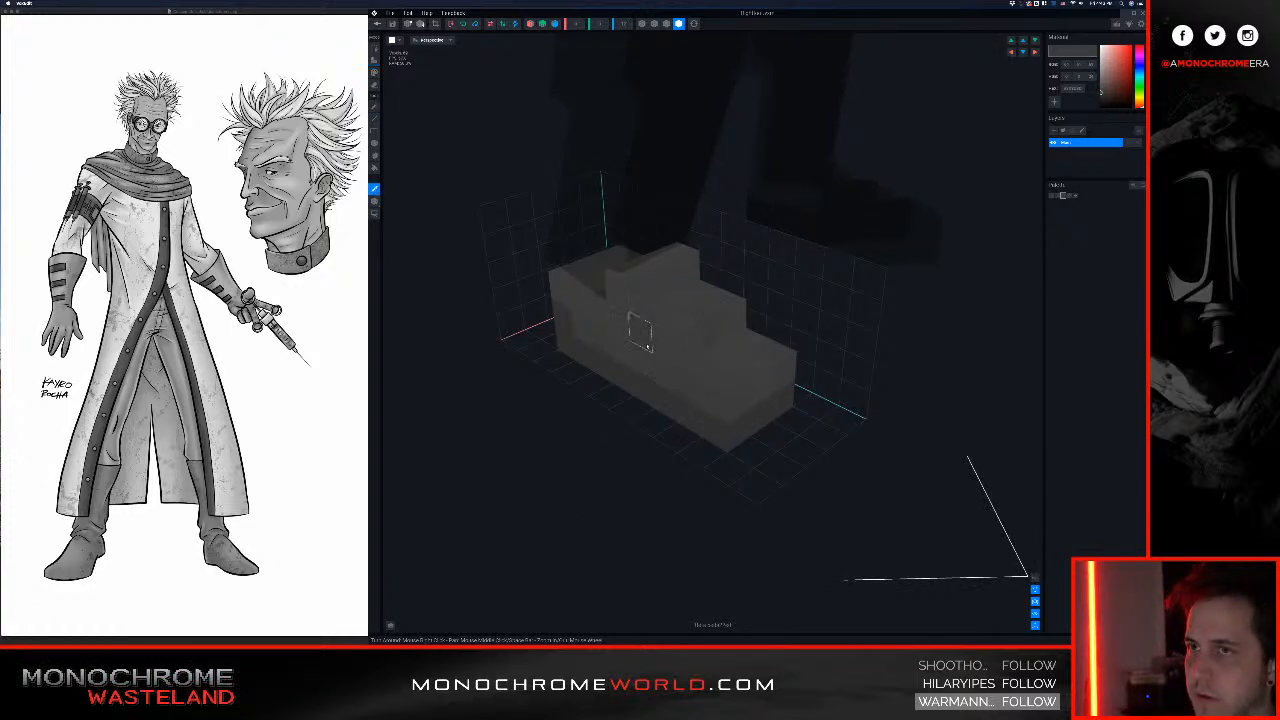
left_click(648, 347)
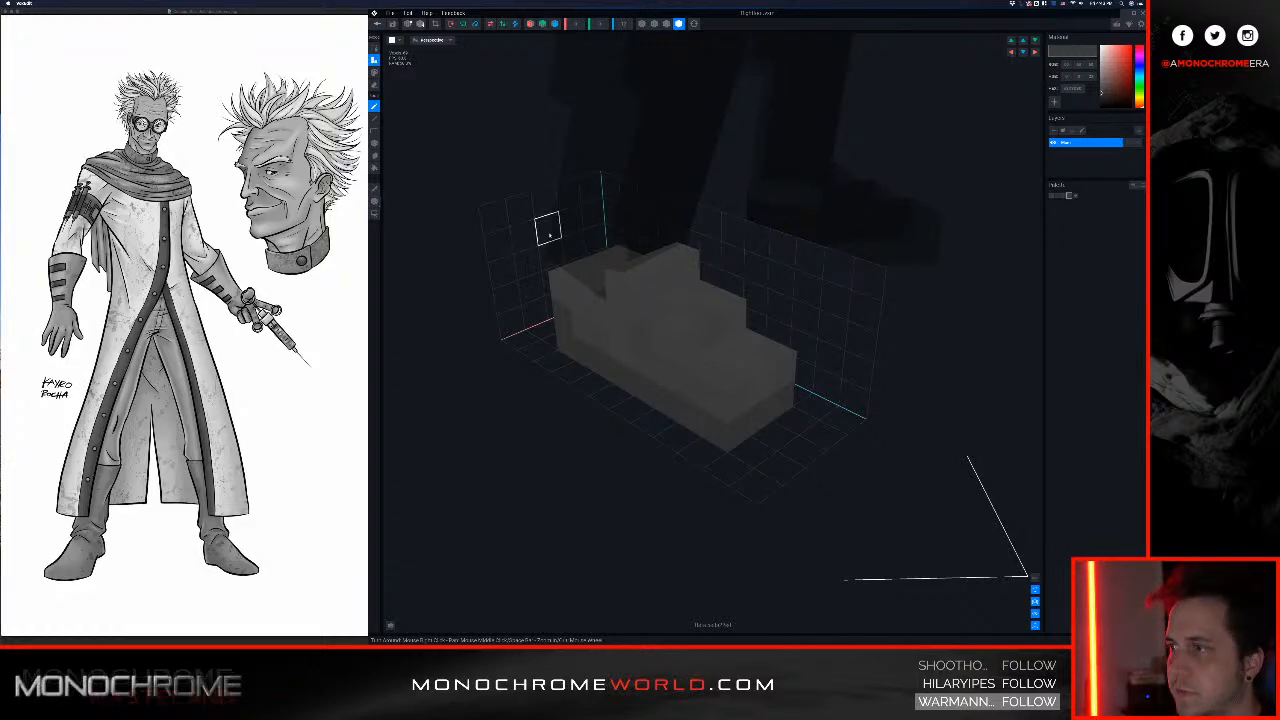
Step: Save and close the foot model, and open the right leg model from the rig for editing
left_click(375, 27)
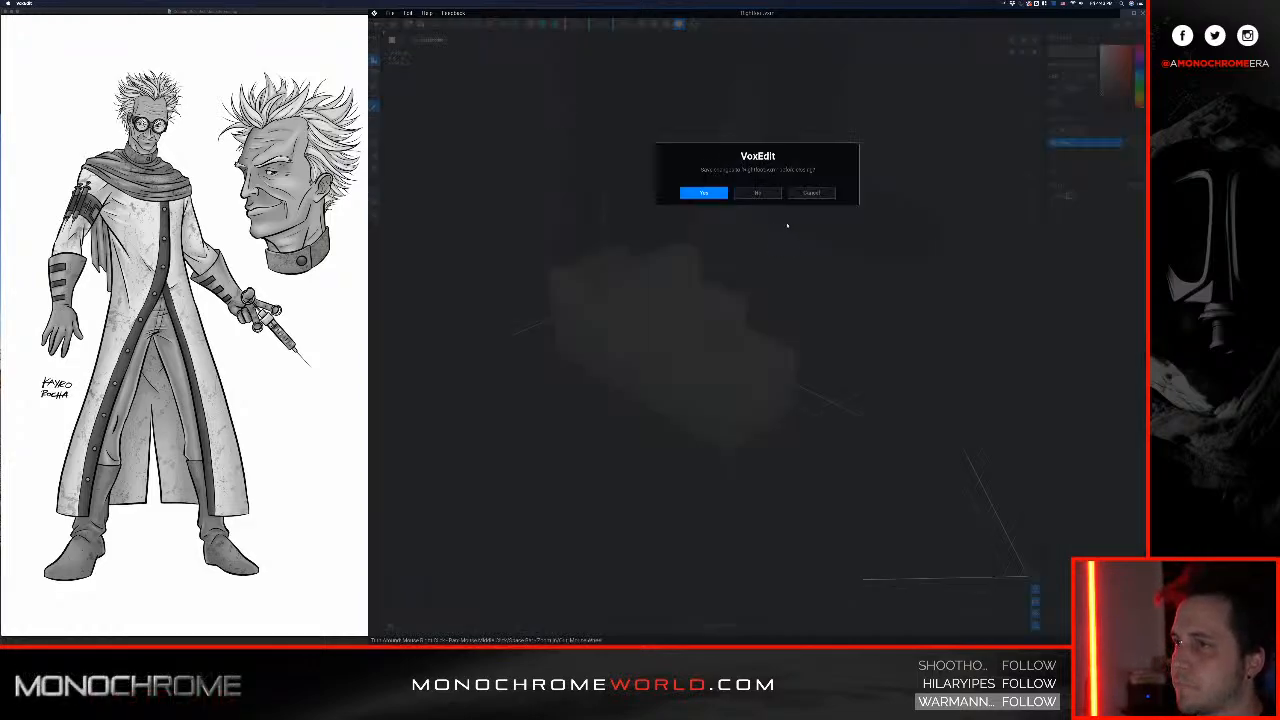
left_click(704, 193)
scroll(712, 198, "up", 10)
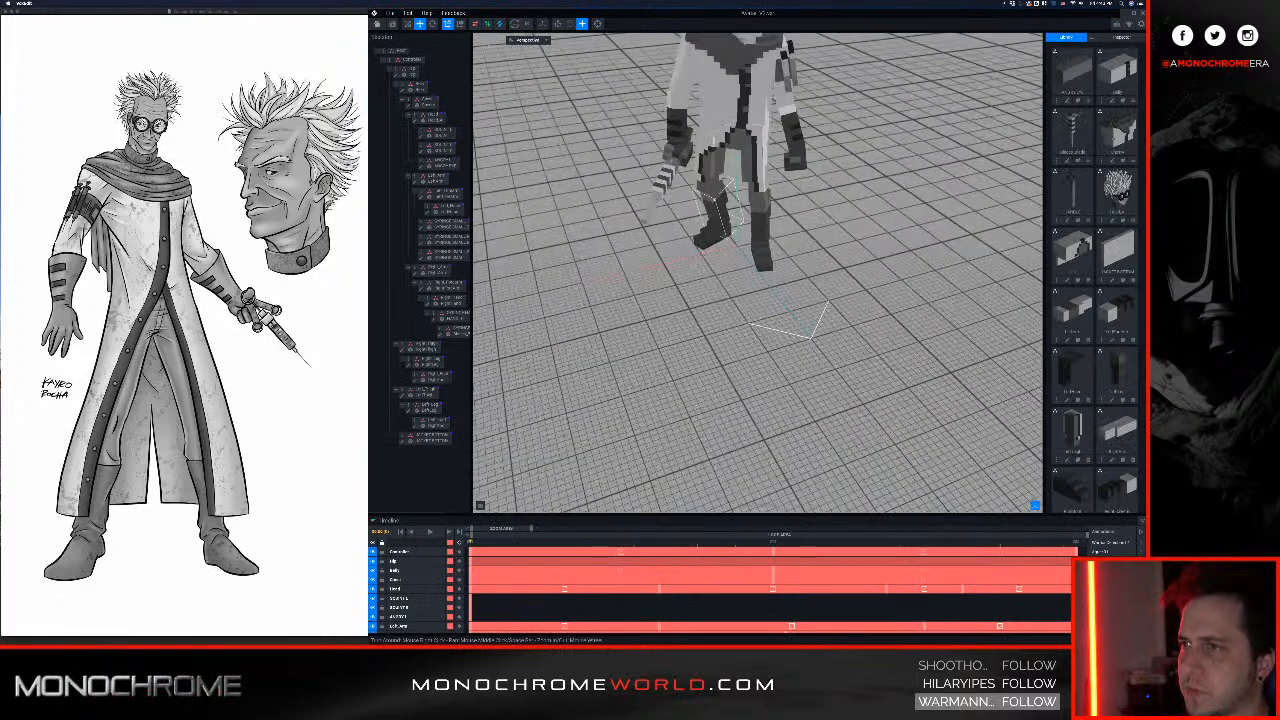
right_click_drag(679, 235, 643, 286)
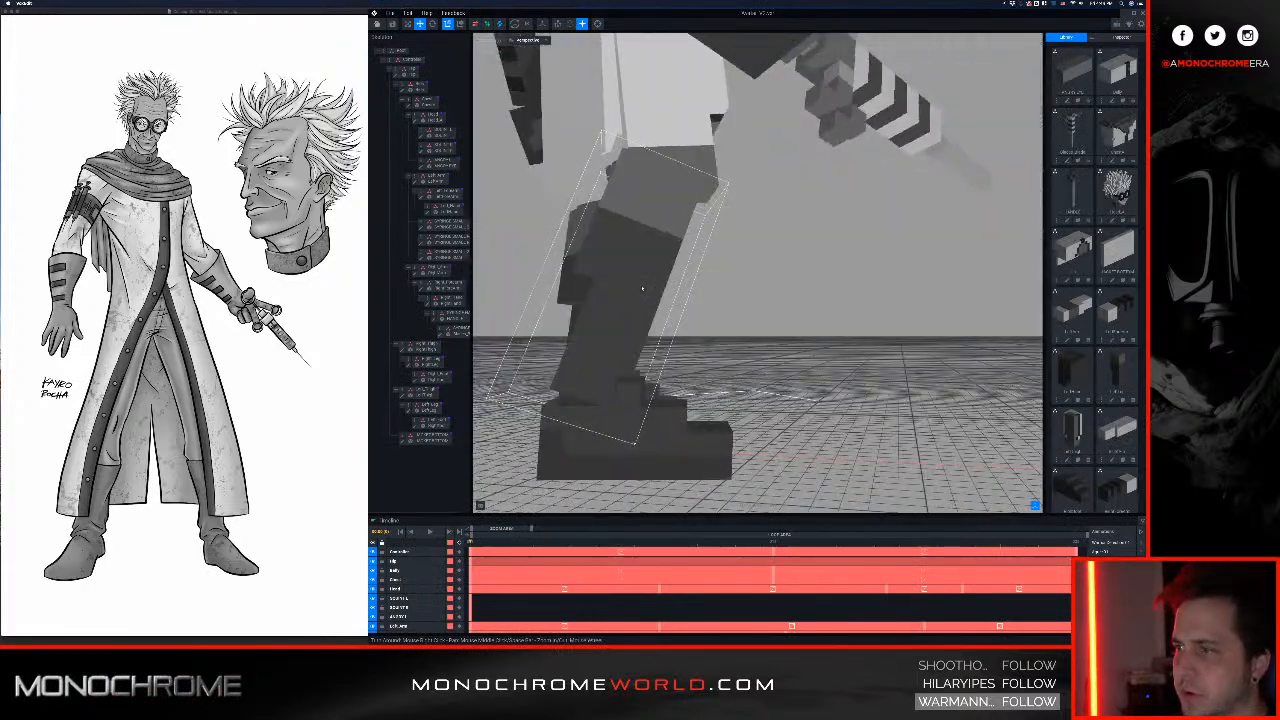
left_click(643, 286)
left_click(409, 366)
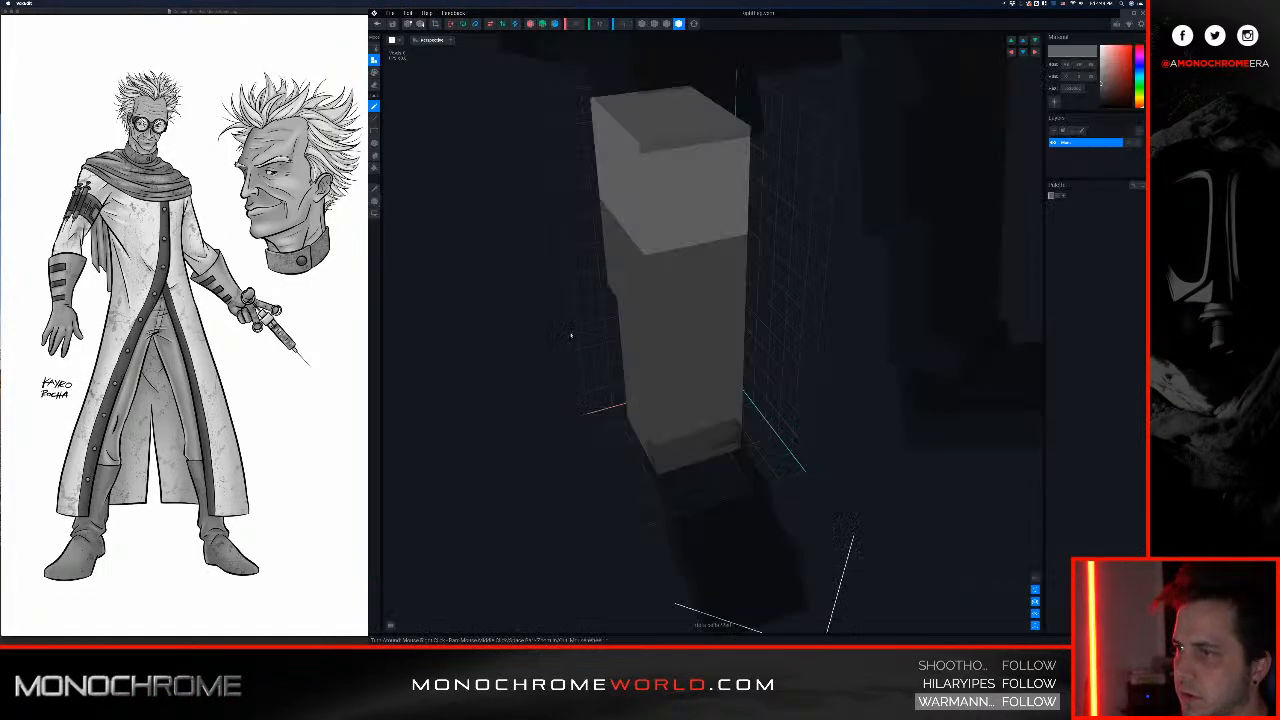
Step: Add a slightly different dark grey to the leg's palette and paint scattered shading patches around the boot section
mouse_move(622, 330)
right_mouse_down()
mouse_move(648, 390)
mouse_move(646, 480)
right_mouse_up()
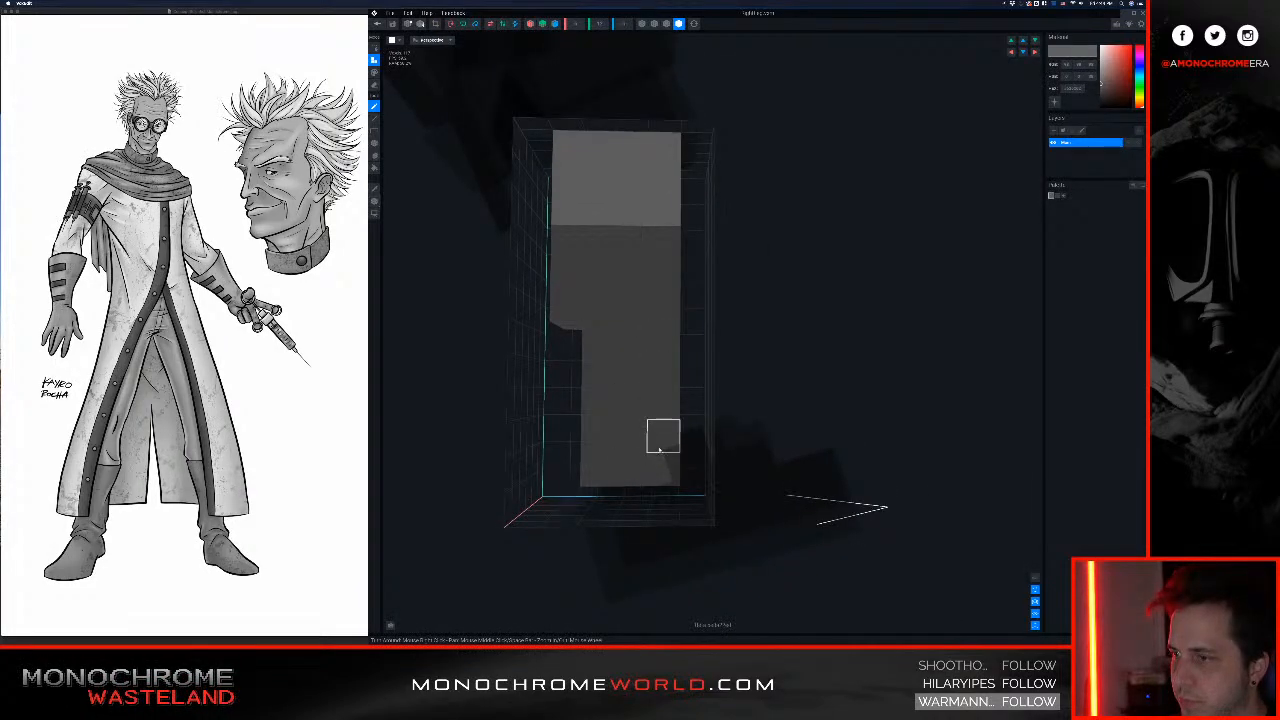
mouse_move(594, 434)
right_mouse_down()
mouse_move(637, 449)
mouse_move(604, 482)
mouse_move(714, 488)
mouse_move(666, 474)
right_mouse_up()
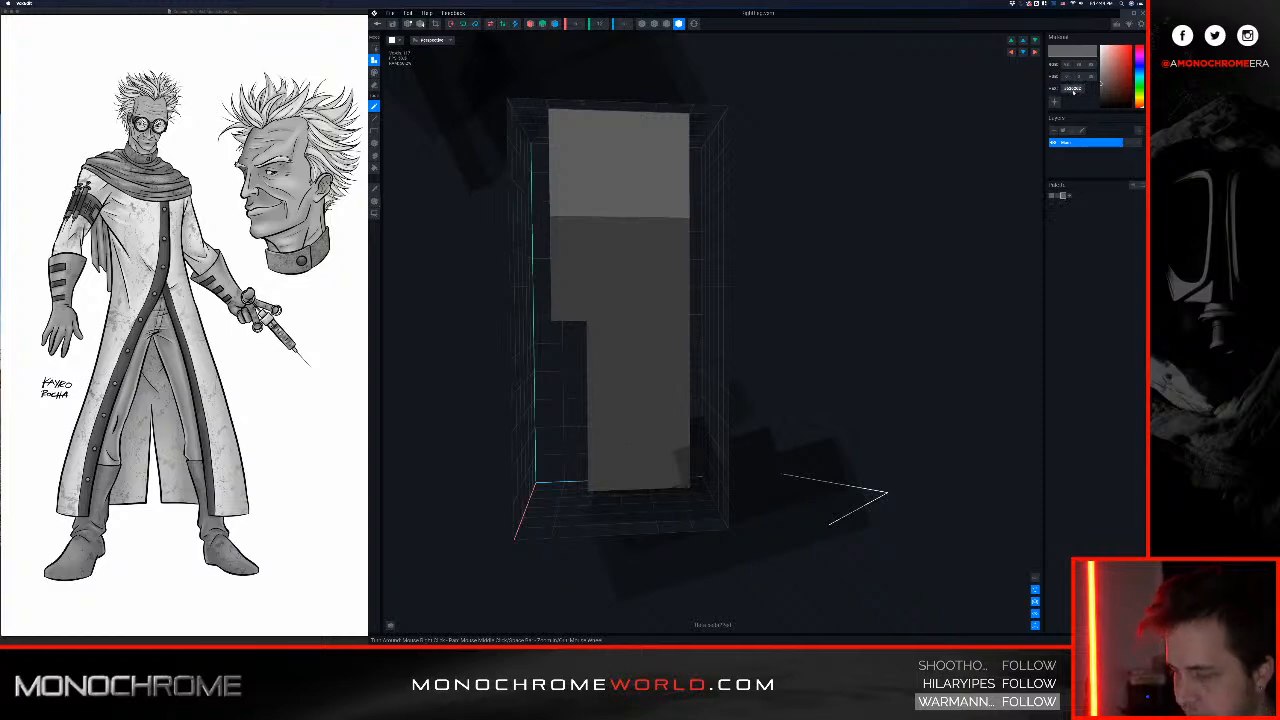
key("Return")
key("p")
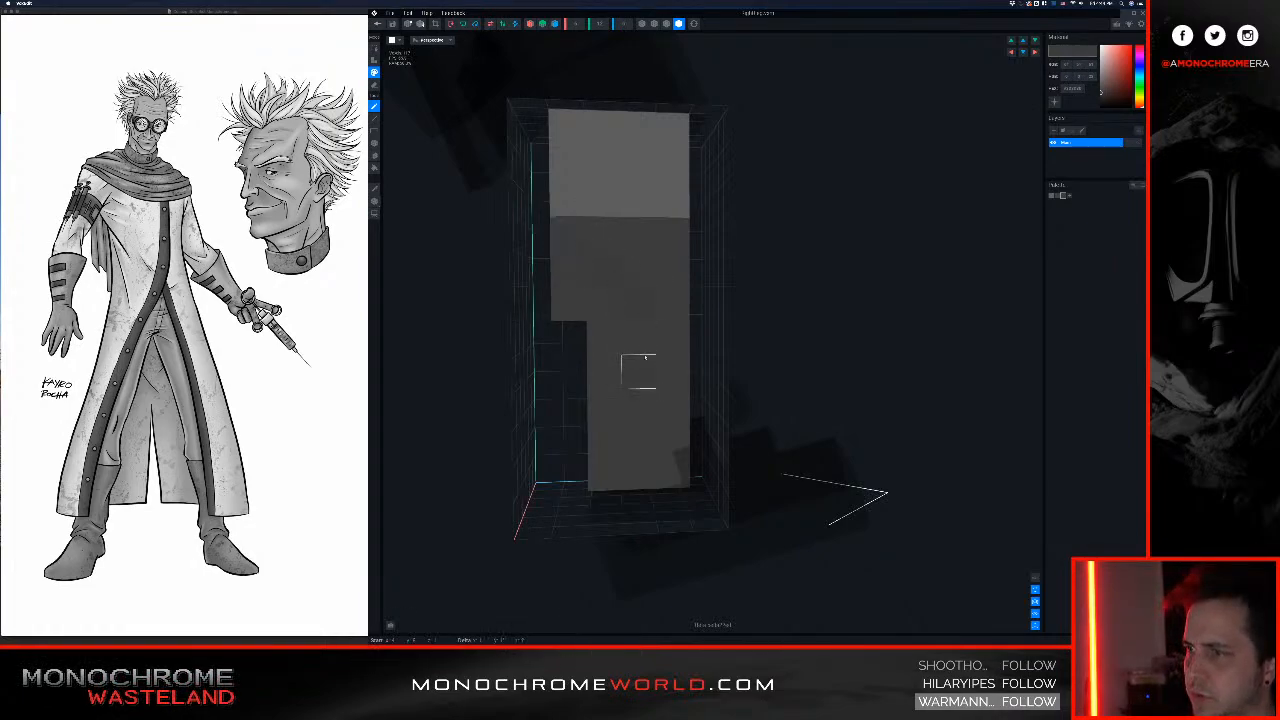
right_click_drag(686, 364, 718, 286)
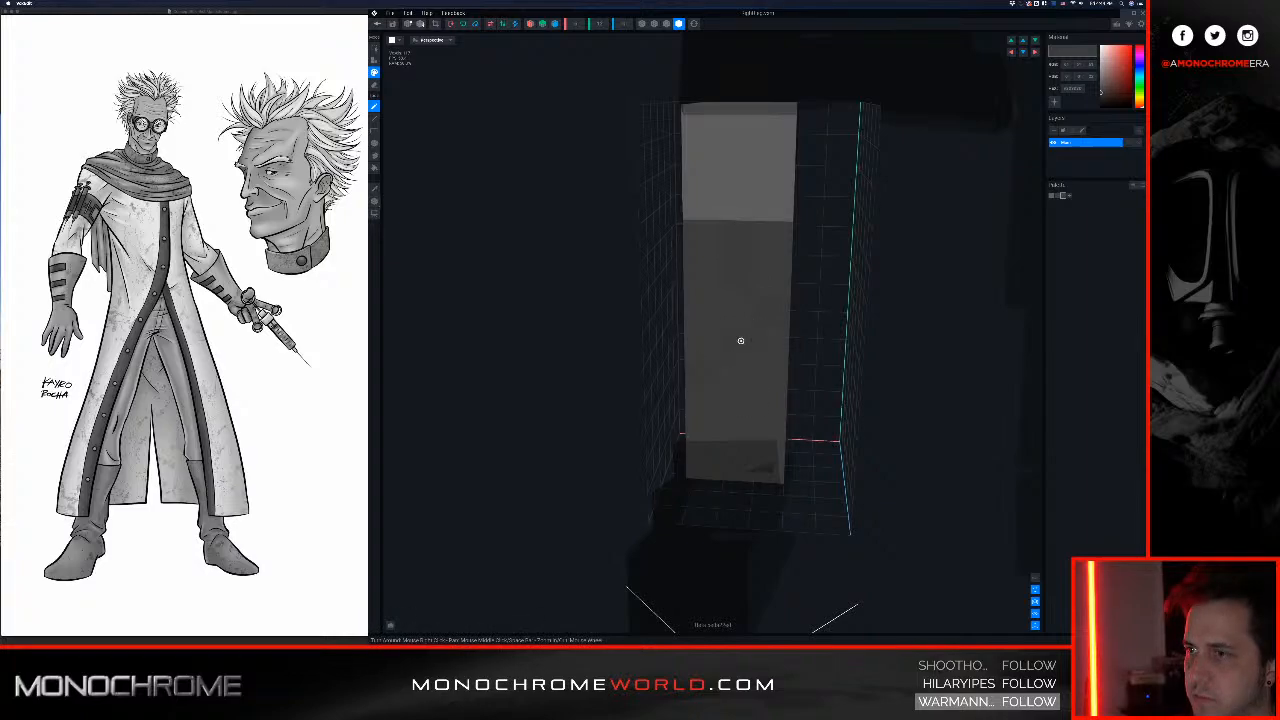
right_click_drag(740, 341, 722, 343)
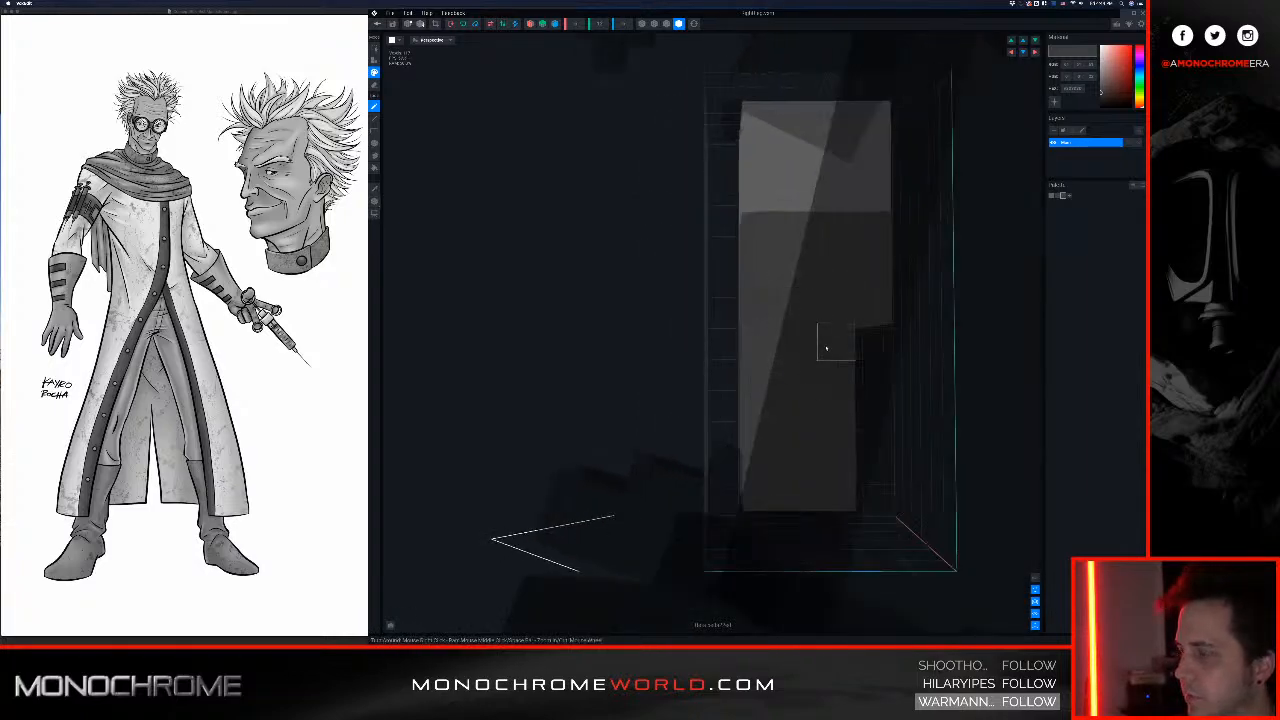
mouse_move(826, 348)
right_mouse_down()
mouse_move(780, 300)
mouse_move(811, 280)
mouse_move(812, 340)
right_mouse_up()
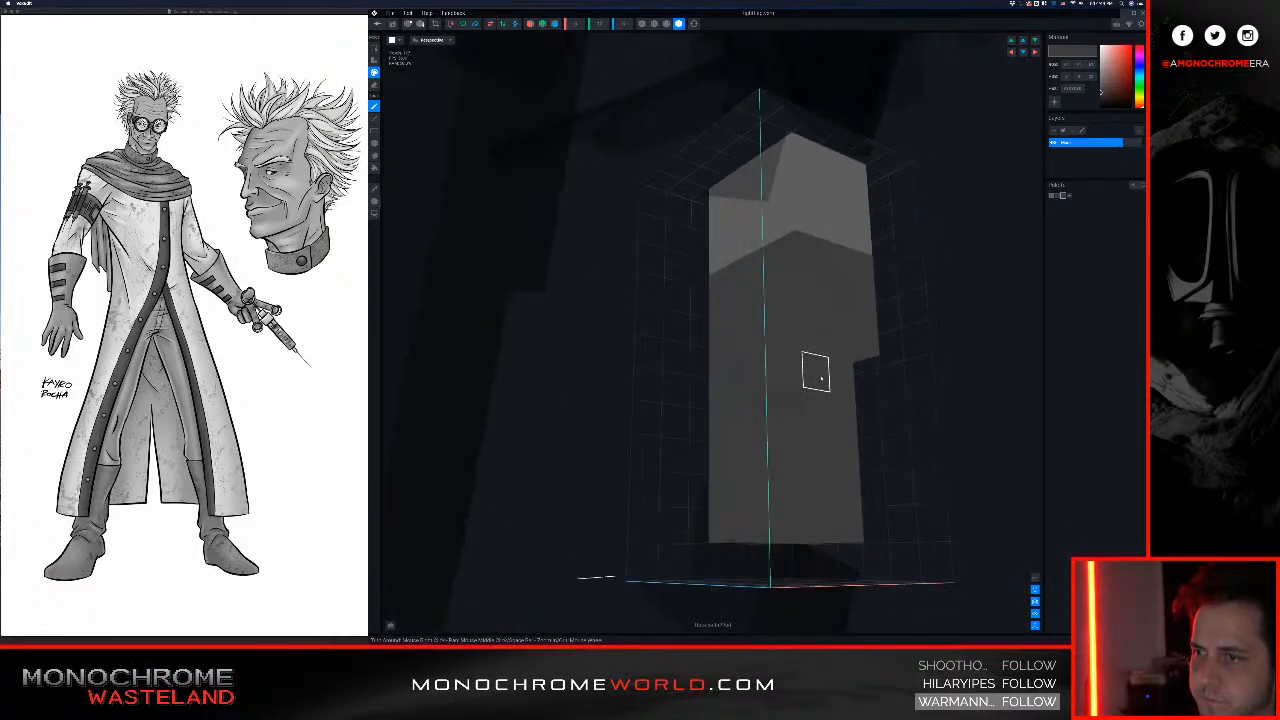
right_click_drag(763, 443, 661, 358)
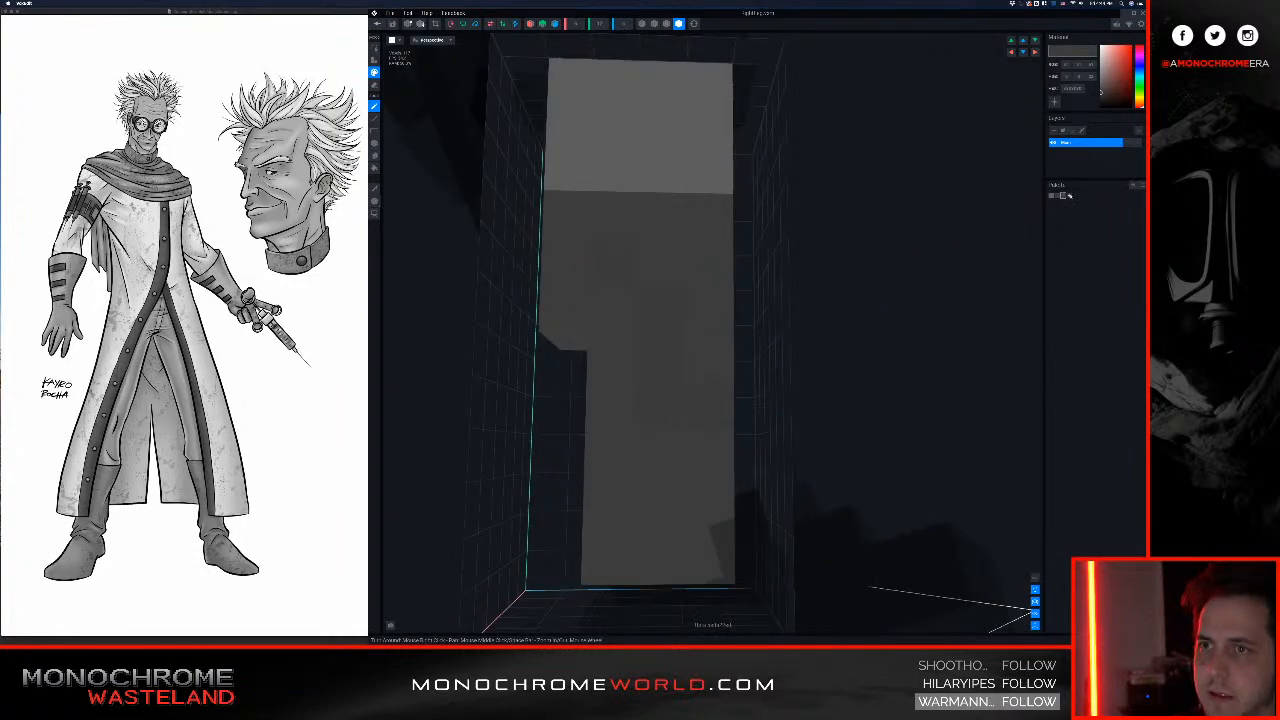
Step: Add another subtle grey to the palette and paint more patches on each side of the boot section
left_click(1072, 89)
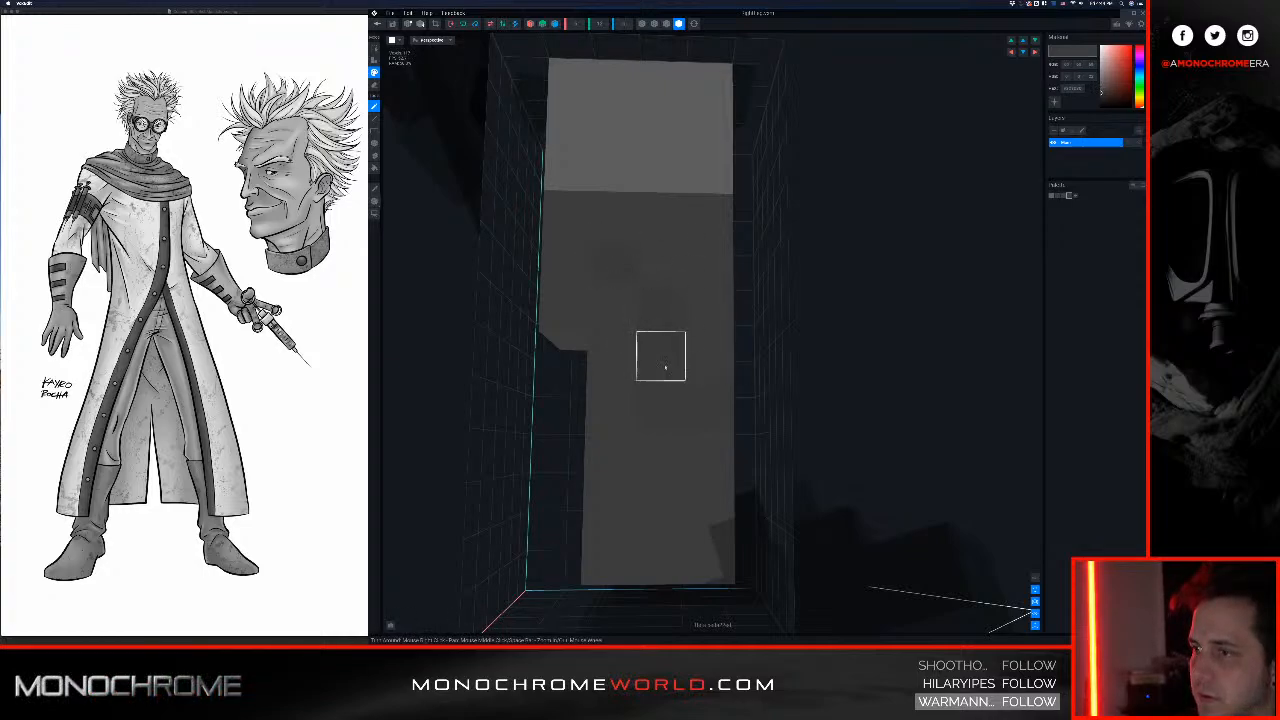
right_click_drag(709, 406, 760, 378)
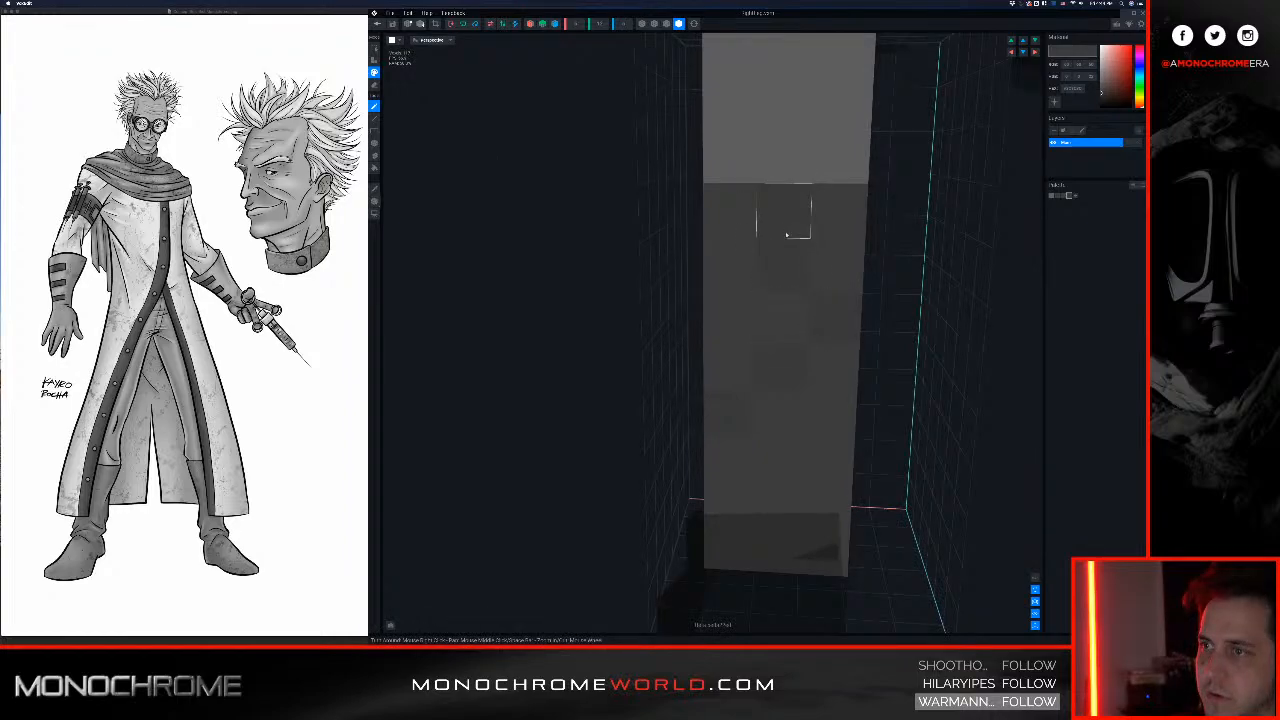
mouse_move(786, 235)
right_mouse_down()
mouse_move(803, 274)
mouse_move(760, 274)
right_mouse_up()
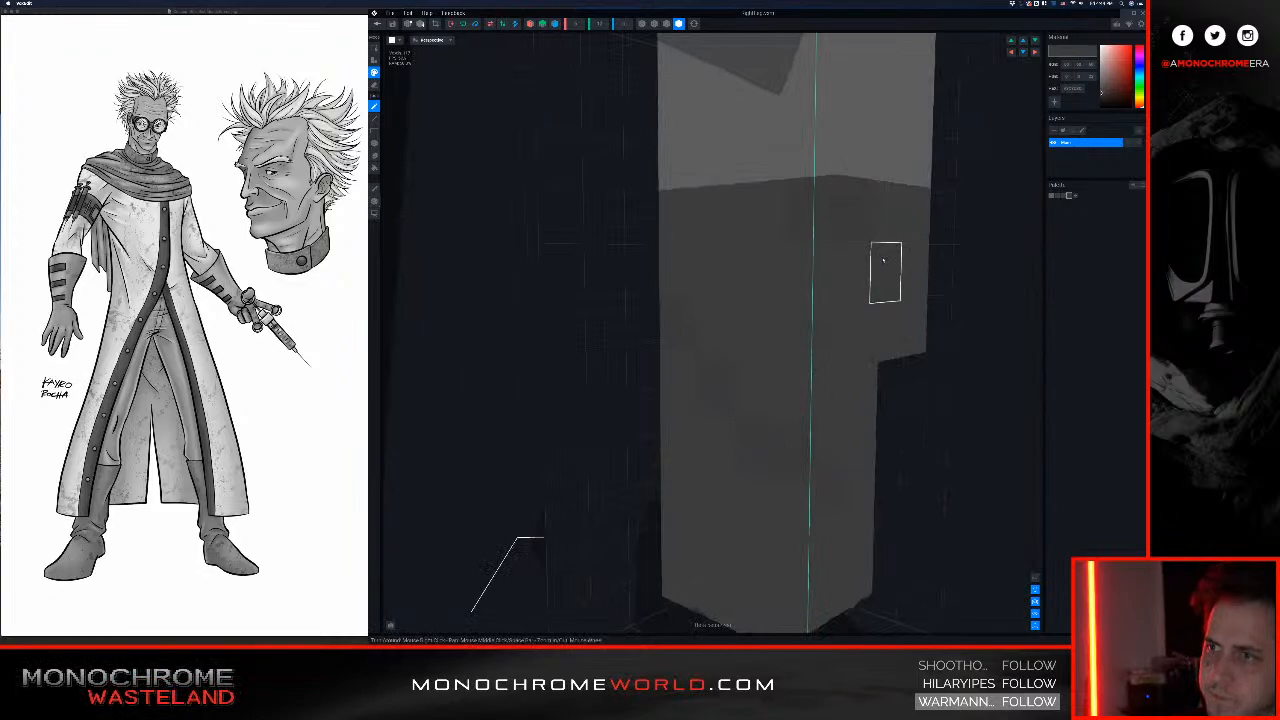
mouse_move(884, 262)
right_mouse_down()
mouse_move(766, 360)
mouse_move(814, 371)
mouse_move(723, 346)
mouse_move(675, 408)
right_mouse_up()
scroll(678, 401, "down", 2)
middle_click_drag(675, 408, 672, 453)
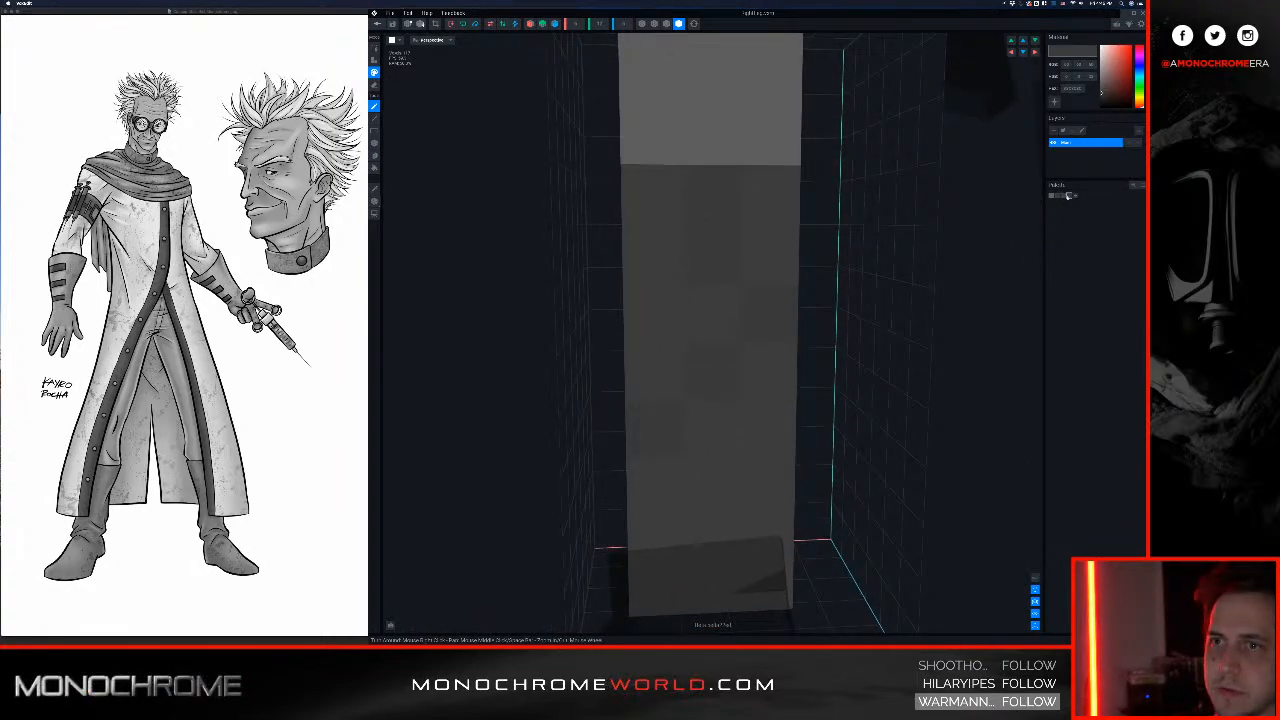
Step: Switch back to the earlier palette grey and fill in further shading patches around the boot shaft
right_click_drag(709, 257, 663, 257)
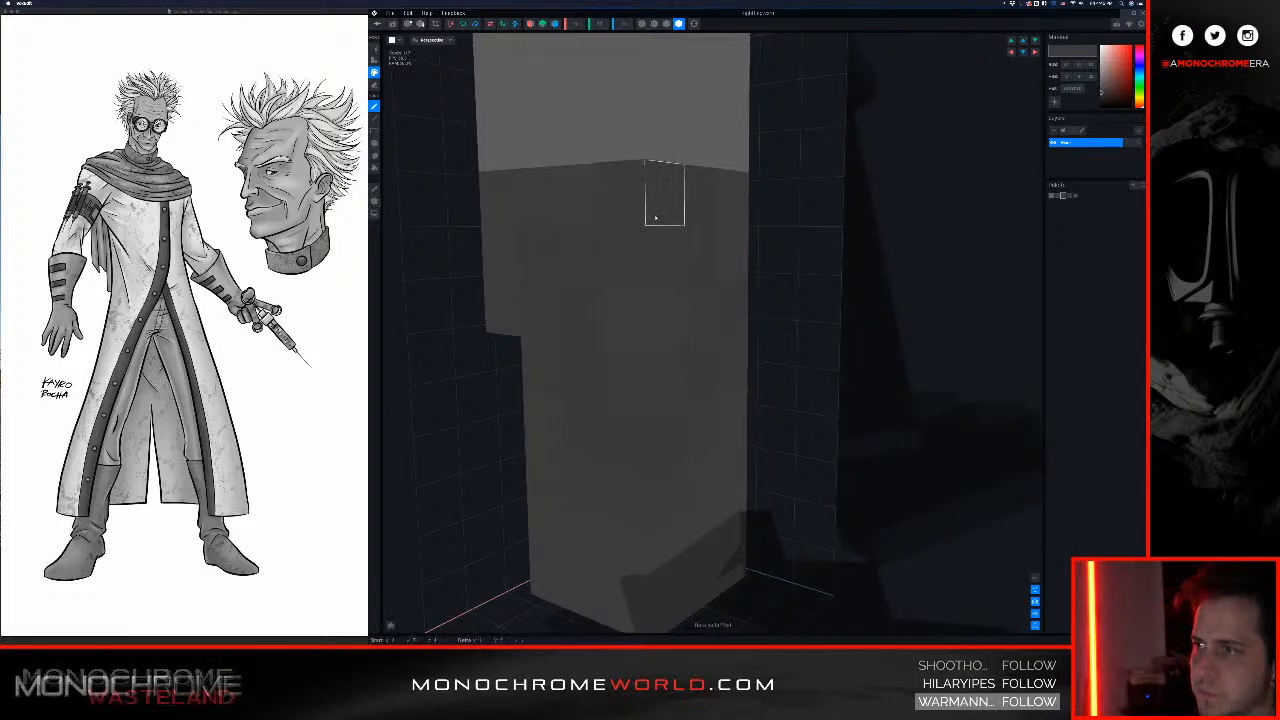
right_click_drag(578, 254, 606, 266)
scroll(520, 282, "down", 2)
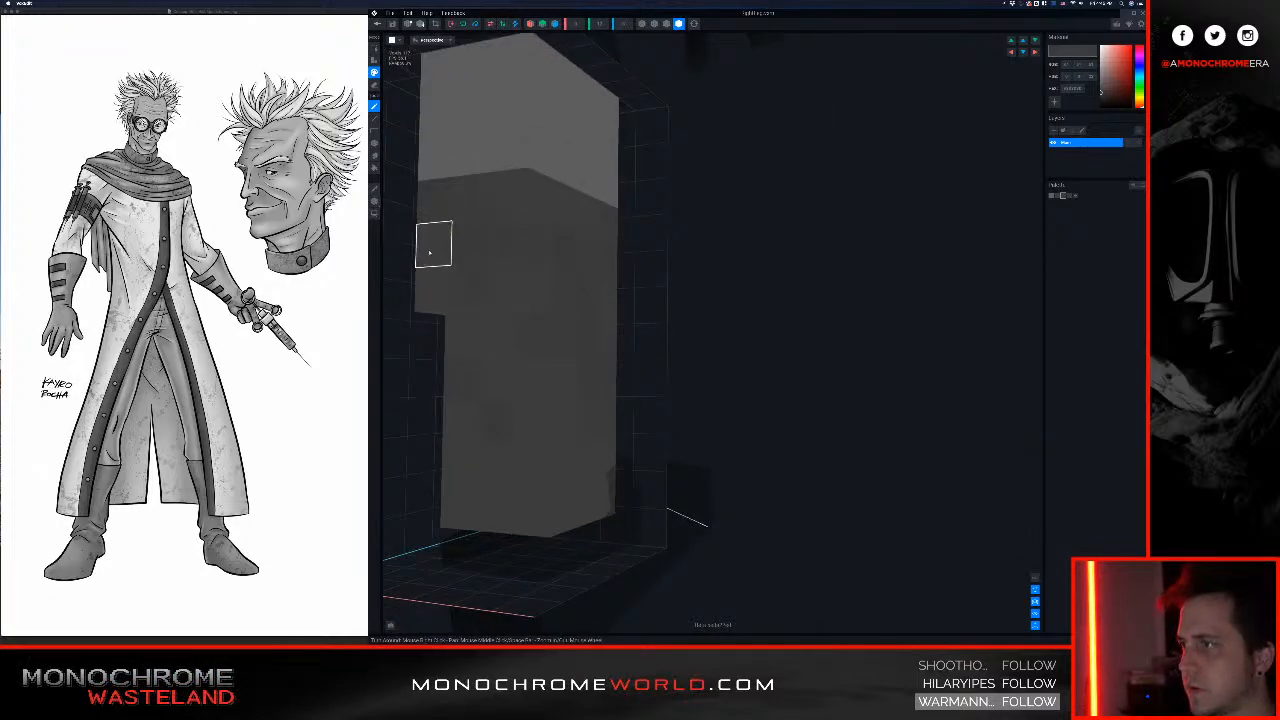
right_click_drag(430, 253, 454, 260)
middle_click_drag(432, 380, 586, 399)
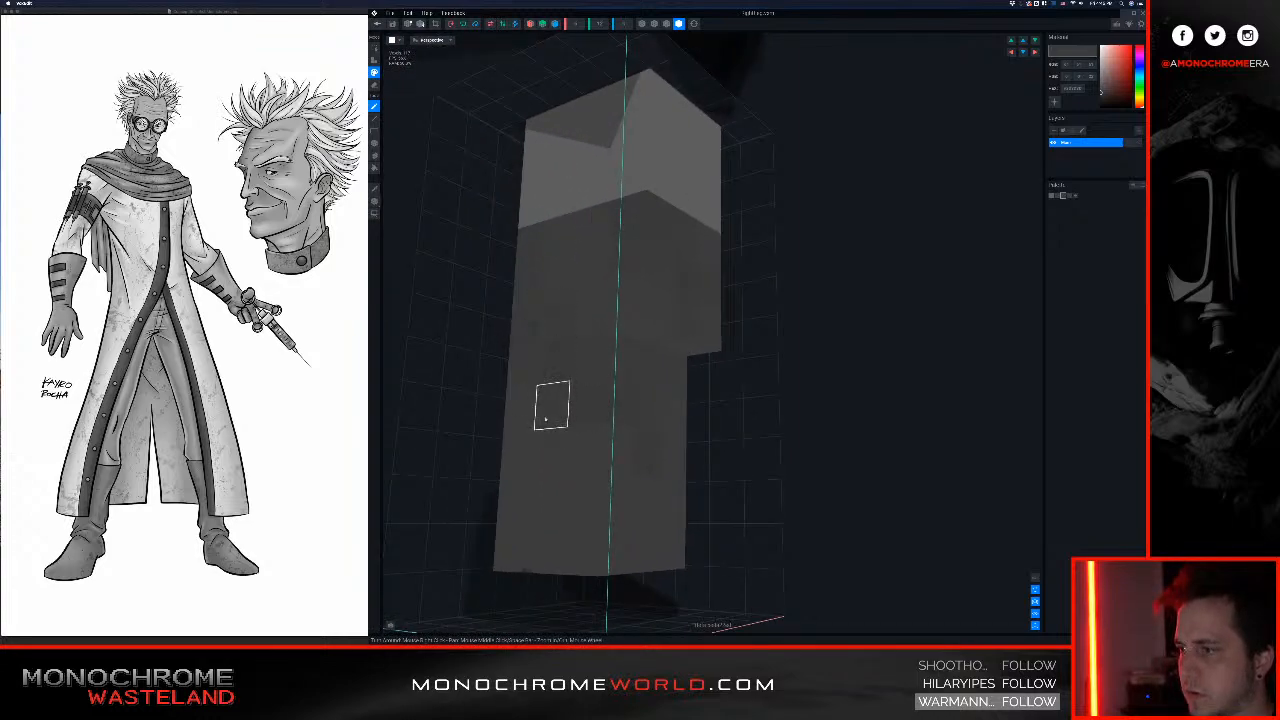
mouse_move(597, 449)
right_mouse_down()
mouse_move(531, 449)
mouse_move(509, 463)
mouse_move(460, 449)
mouse_move(520, 430)
right_mouse_up()
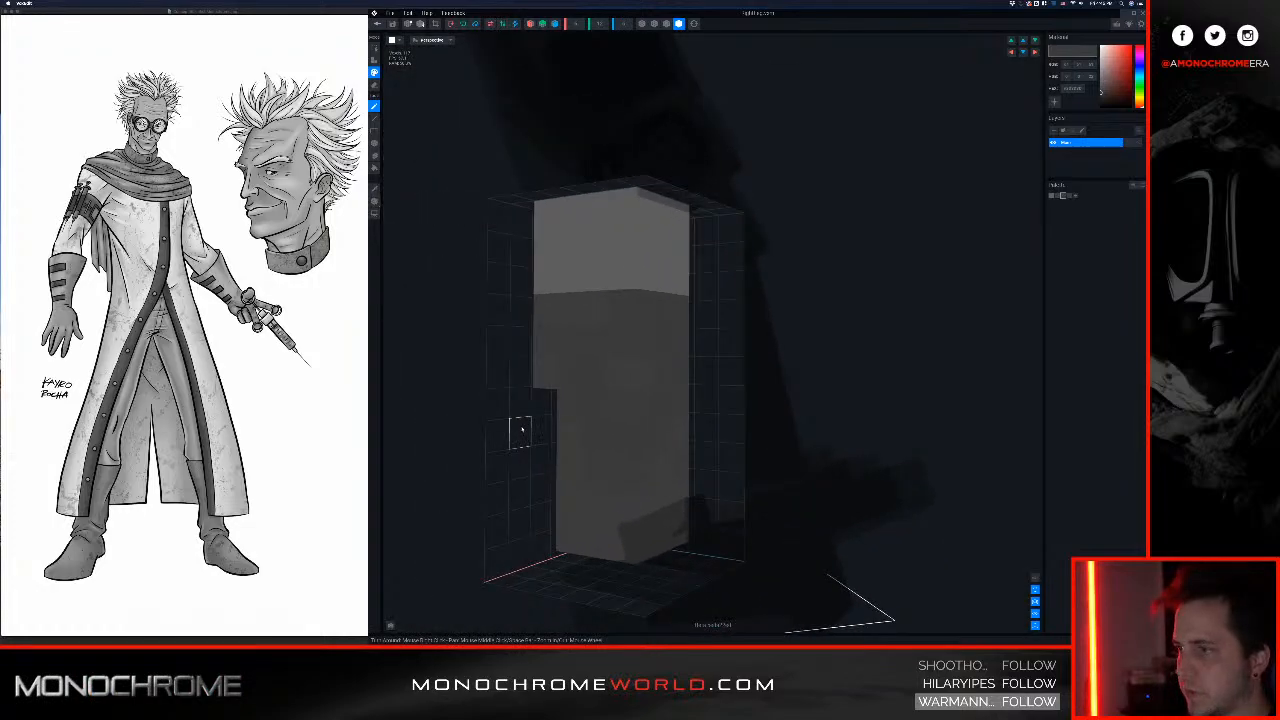
Step: Add a darker grey to the palette and paint a one-voxel-high band around the boot's upper edge
right_click_drag(620, 385, 585, 390)
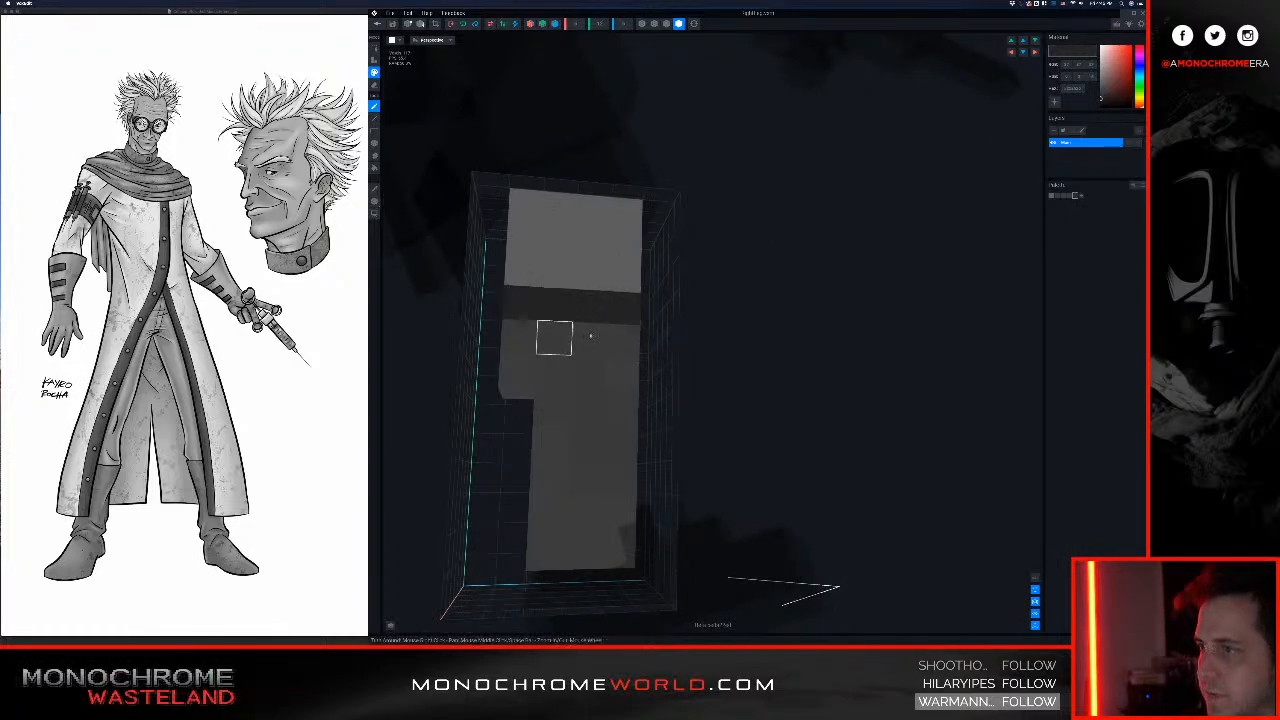
right_click_drag(551, 337, 575, 325)
left_click_drag(645, 300, 710, 305)
right_click_drag(711, 306, 734, 302)
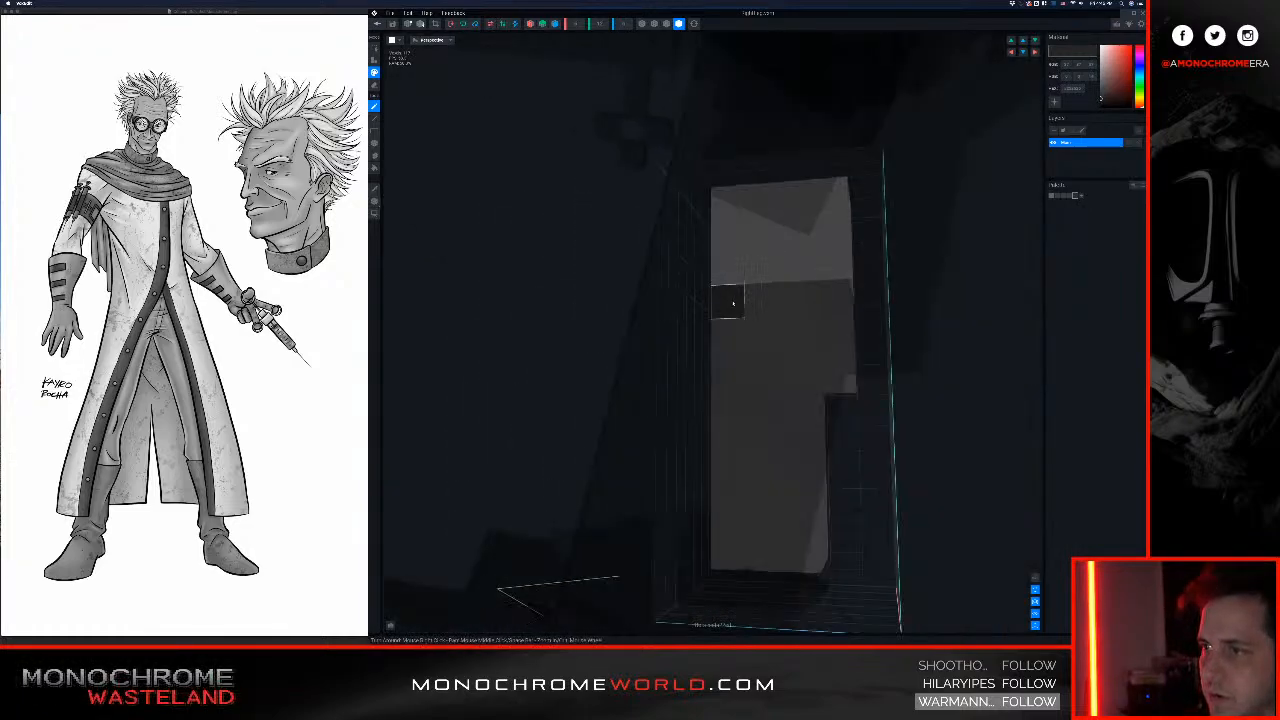
left_click_drag(734, 302, 833, 304)
mouse_move(833, 304)
right_mouse_down()
mouse_move(919, 313)
mouse_move(818, 316)
mouse_move(939, 196)
right_mouse_up()
Step: Add a second very dark grey and paint scattered voxels of it along the band for subtle variation
left_click(898, 306)
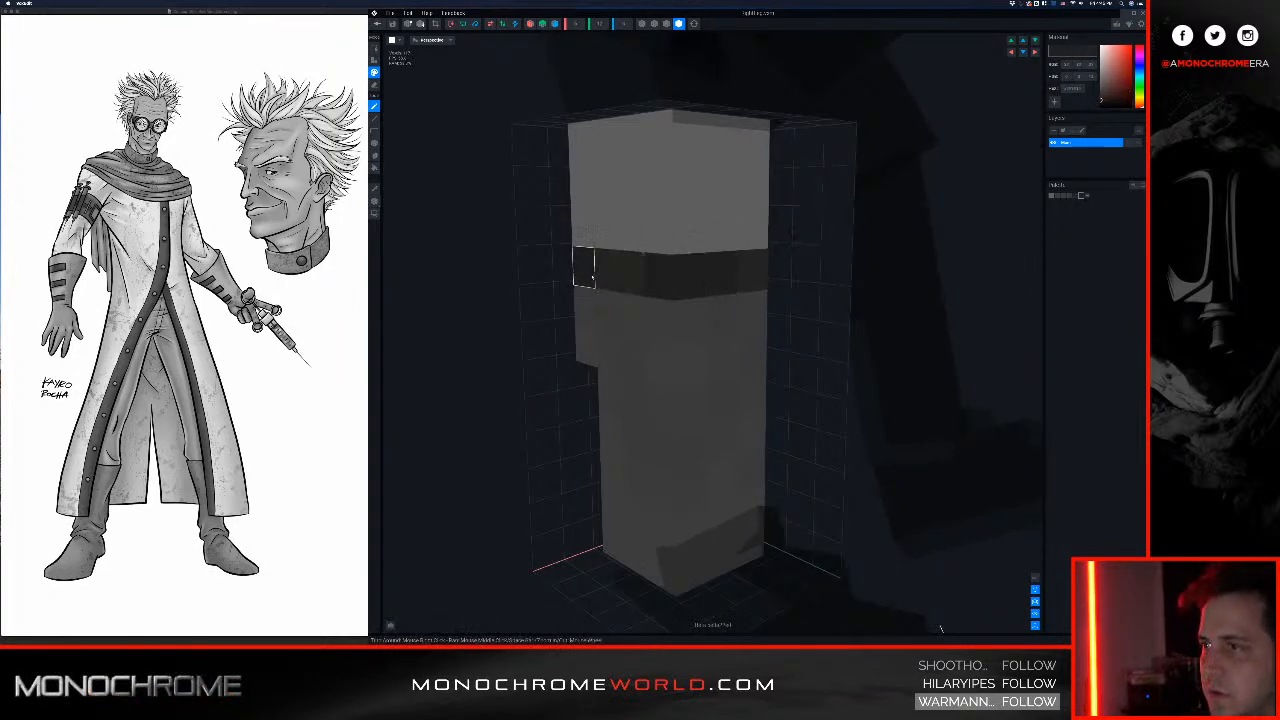
right_click_drag(582, 281, 606, 281)
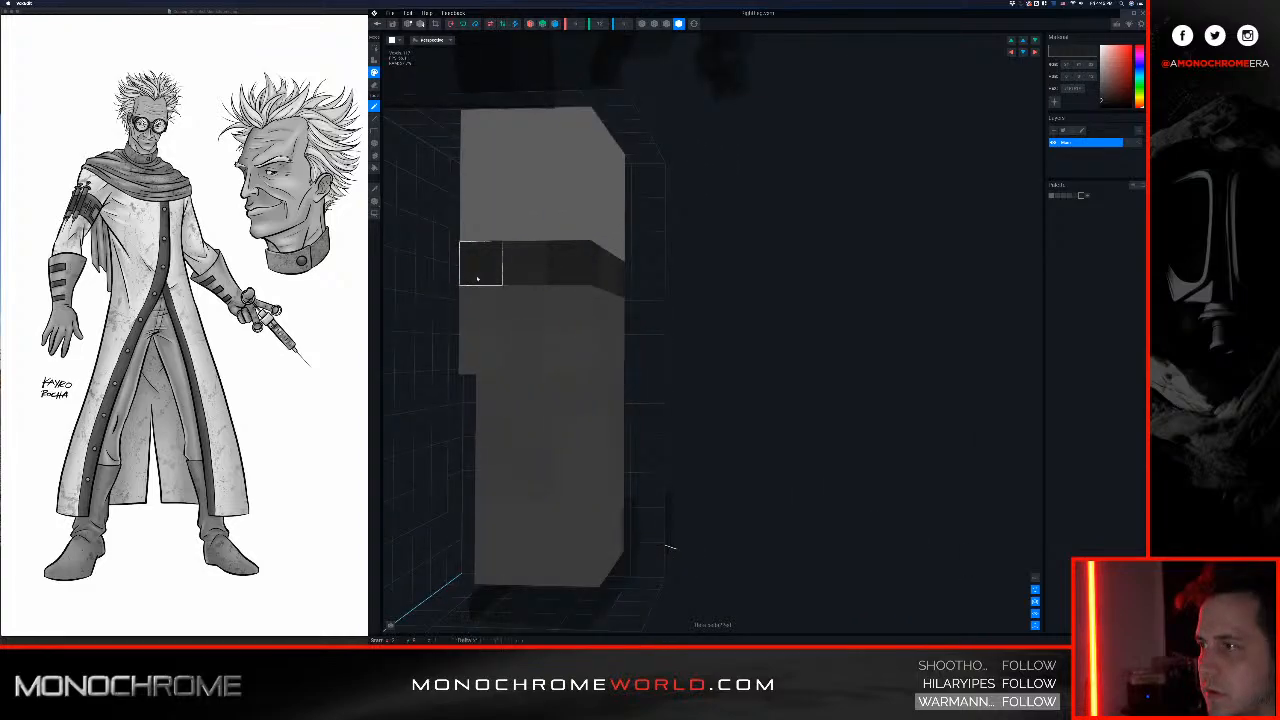
right_click_drag(456, 289, 572, 286)
scroll(572, 286, "down", 3)
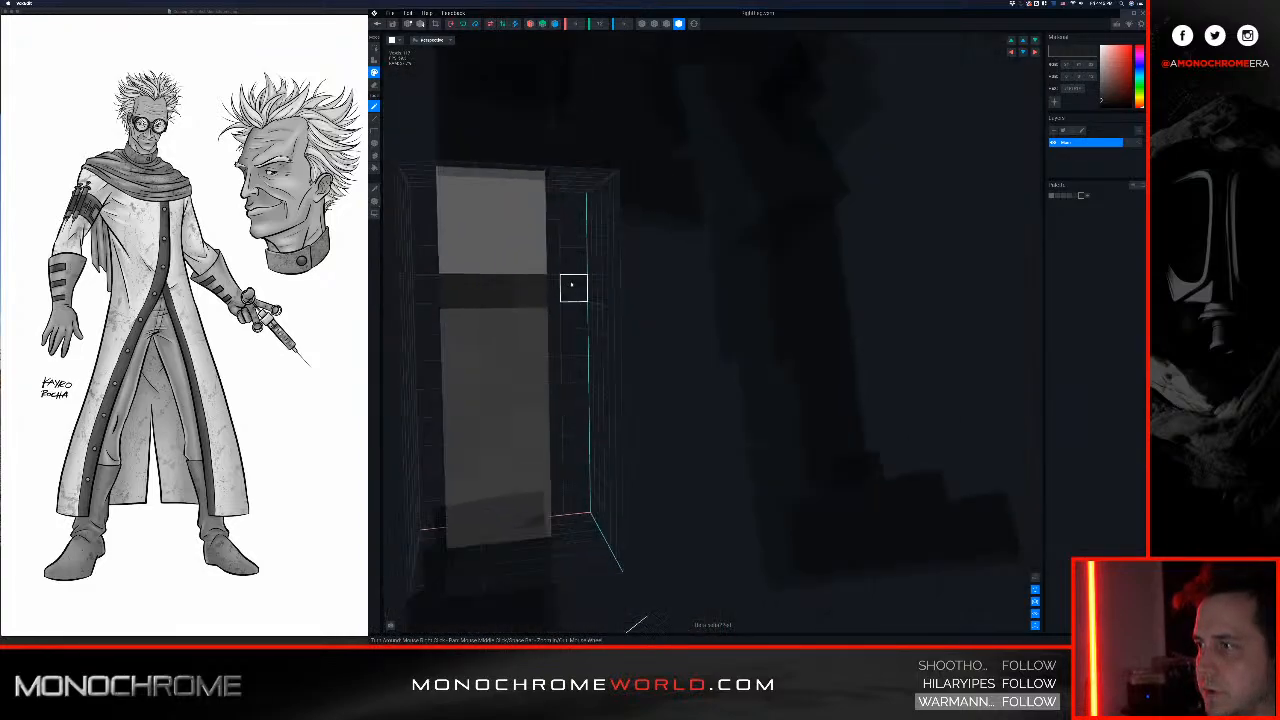
Step: Save the leg model, return to the character rig and check the shaded boots from the side
left_click(377, 24)
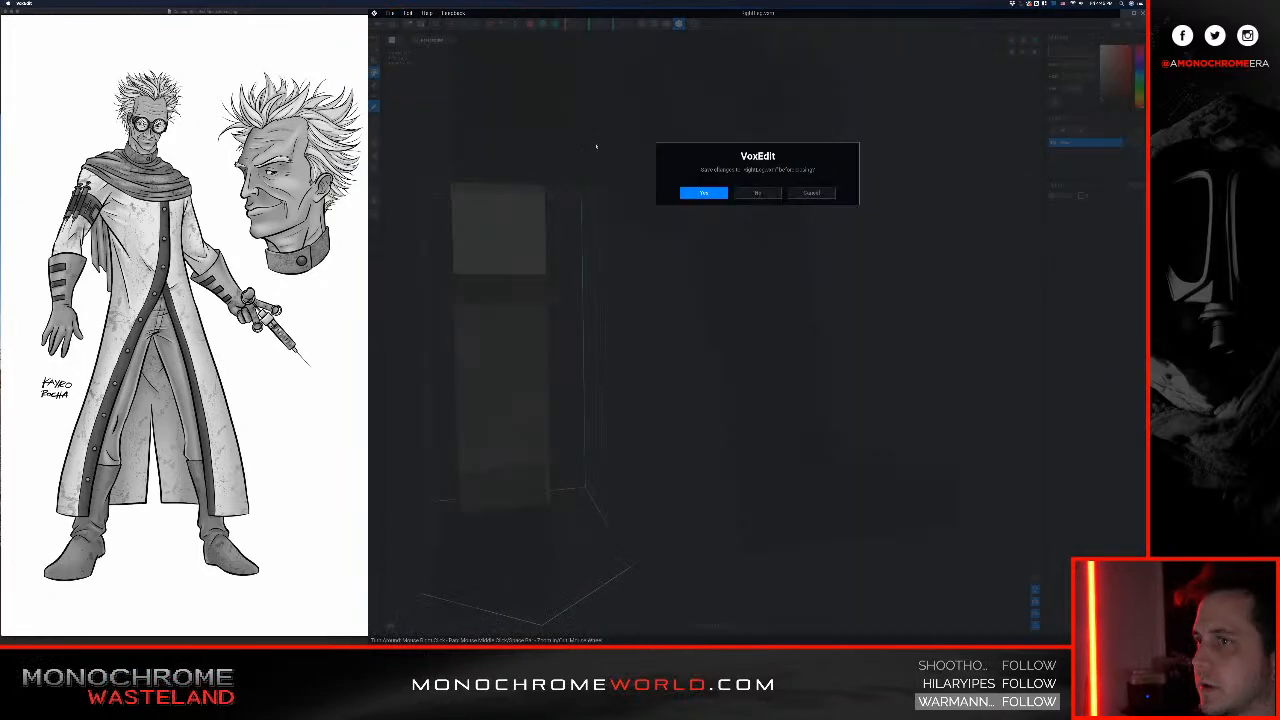
left_click(706, 193)
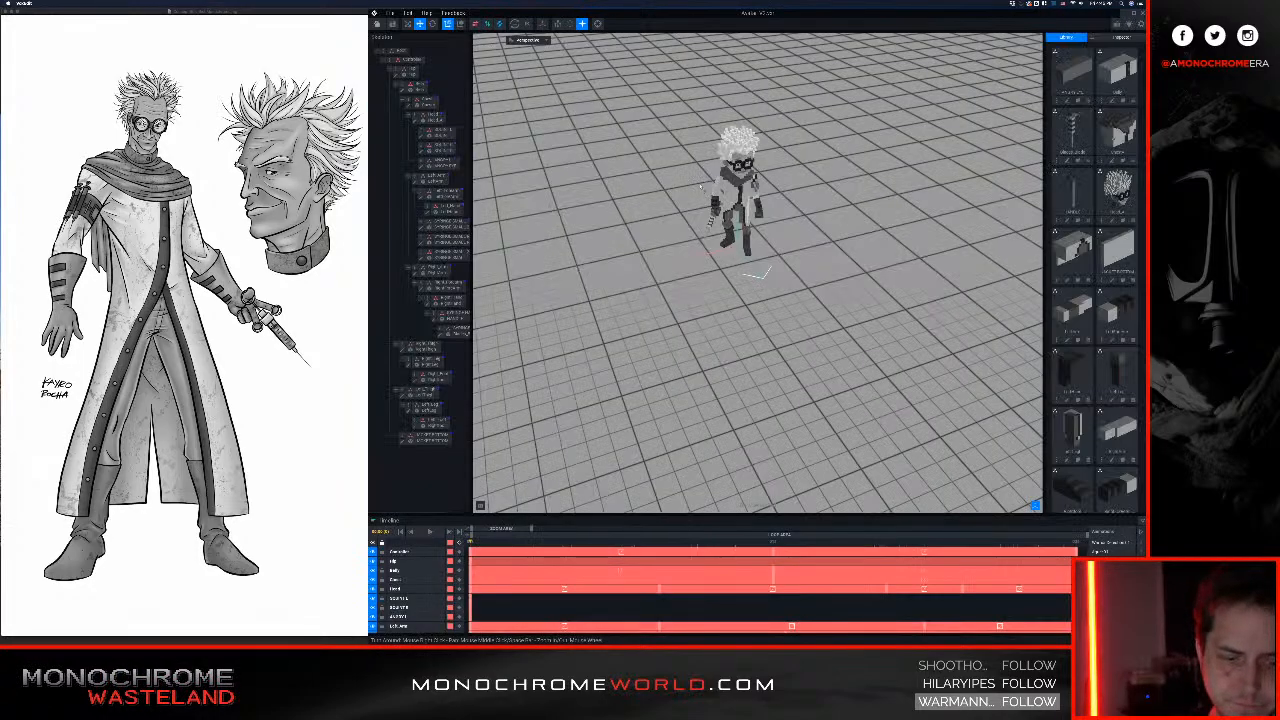
scroll(728, 197, "up", 5)
right_click_drag(716, 212, 780, 186)
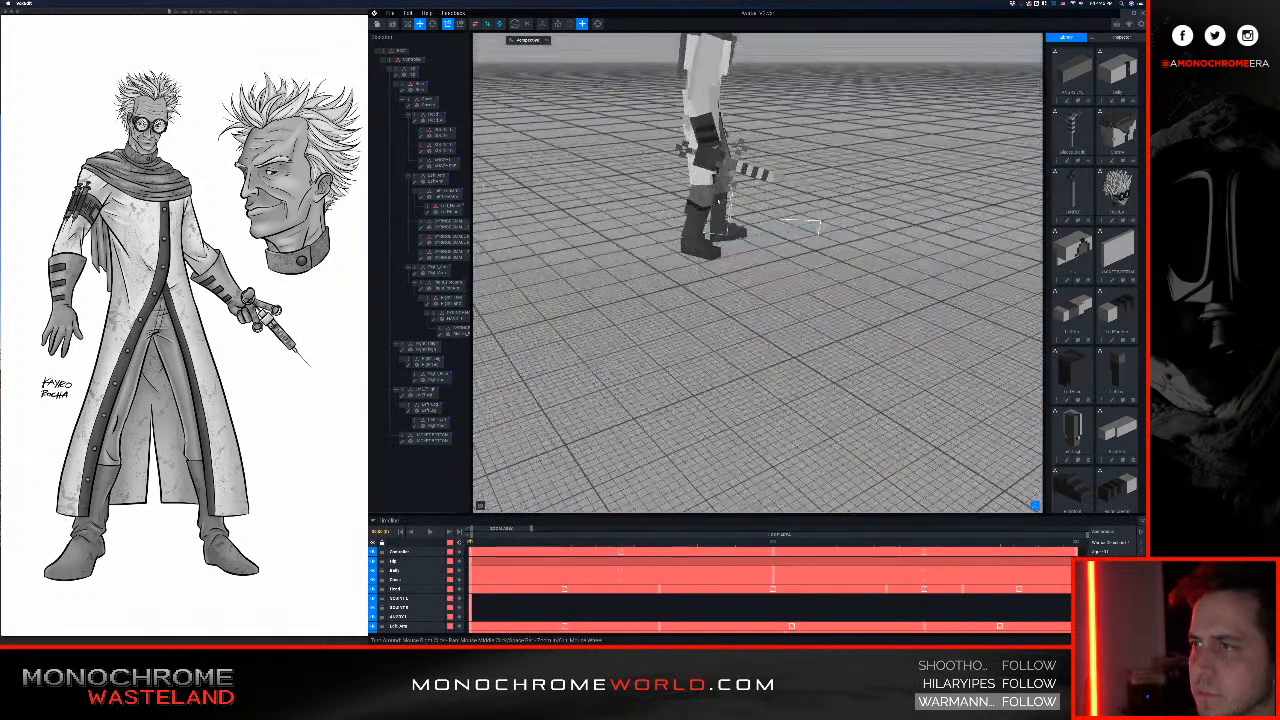
Step: Reopen the right leg model and sample the two dark greys from the band around its boot
scroll(704, 208, "up", 5)
right_click_drag(704, 208, 690, 208)
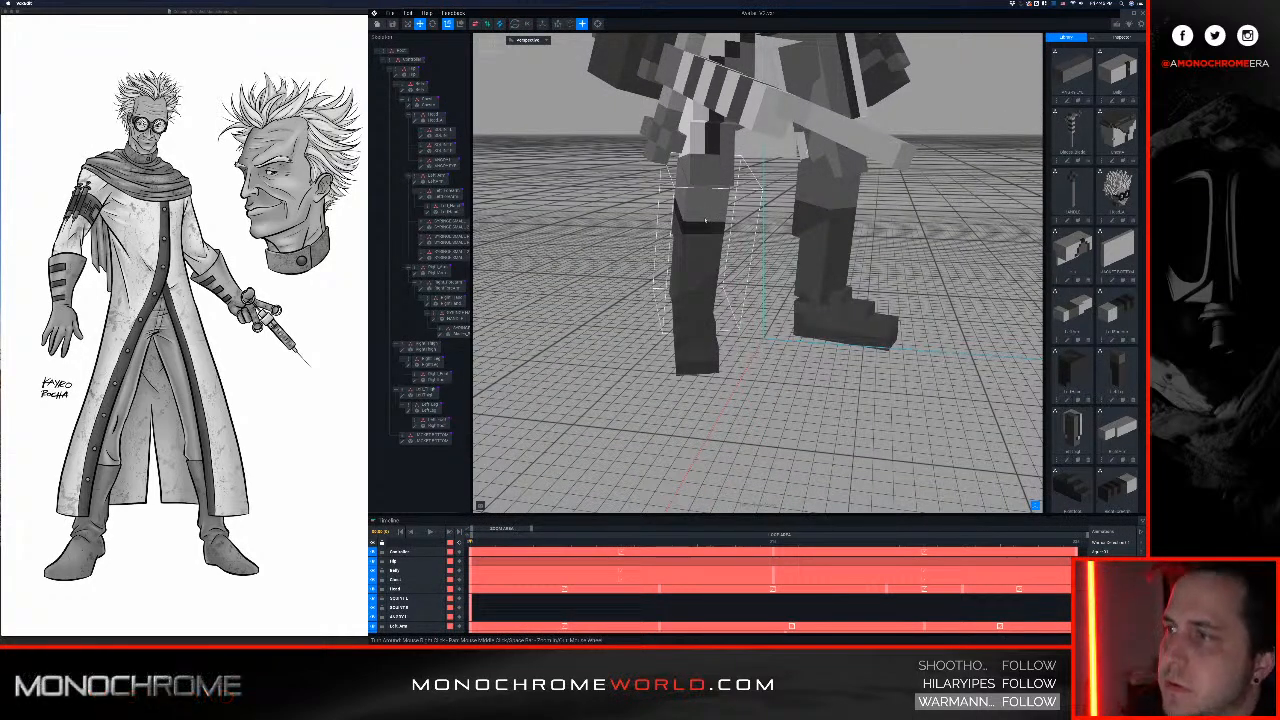
left_click(701, 240)
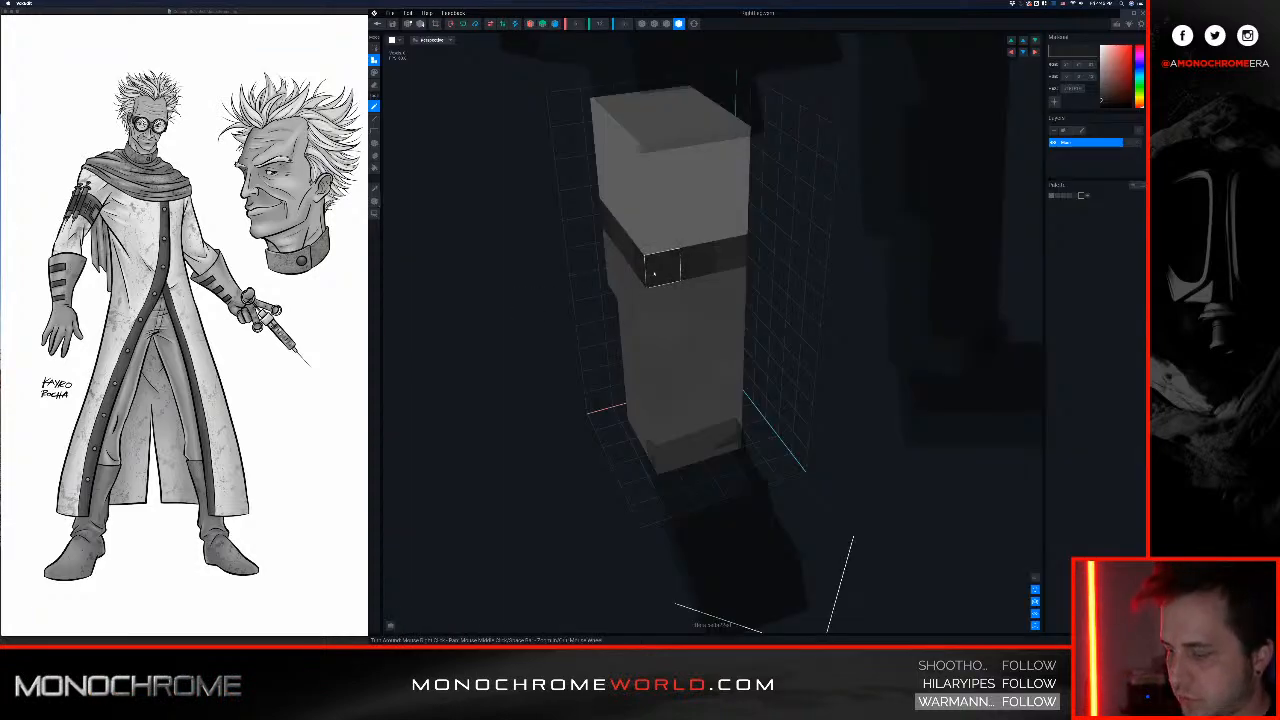
key("i")
left_click(718, 263)
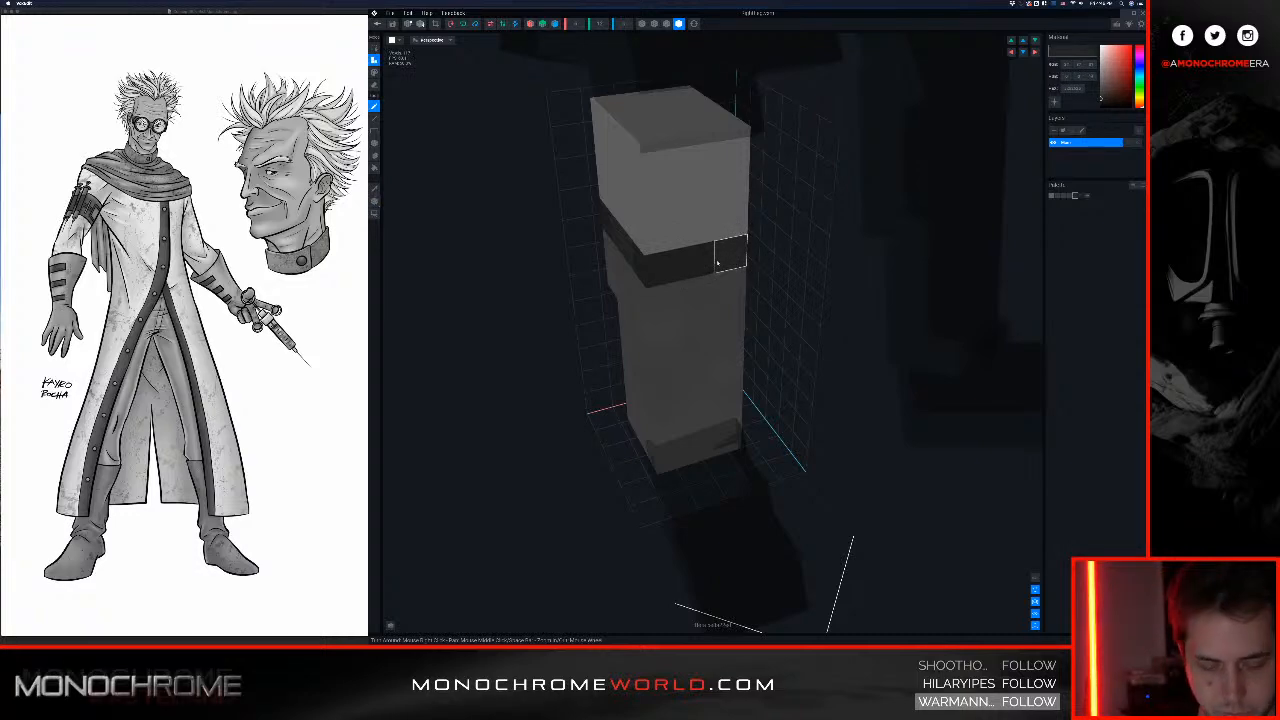
key("i")
left_click(704, 271)
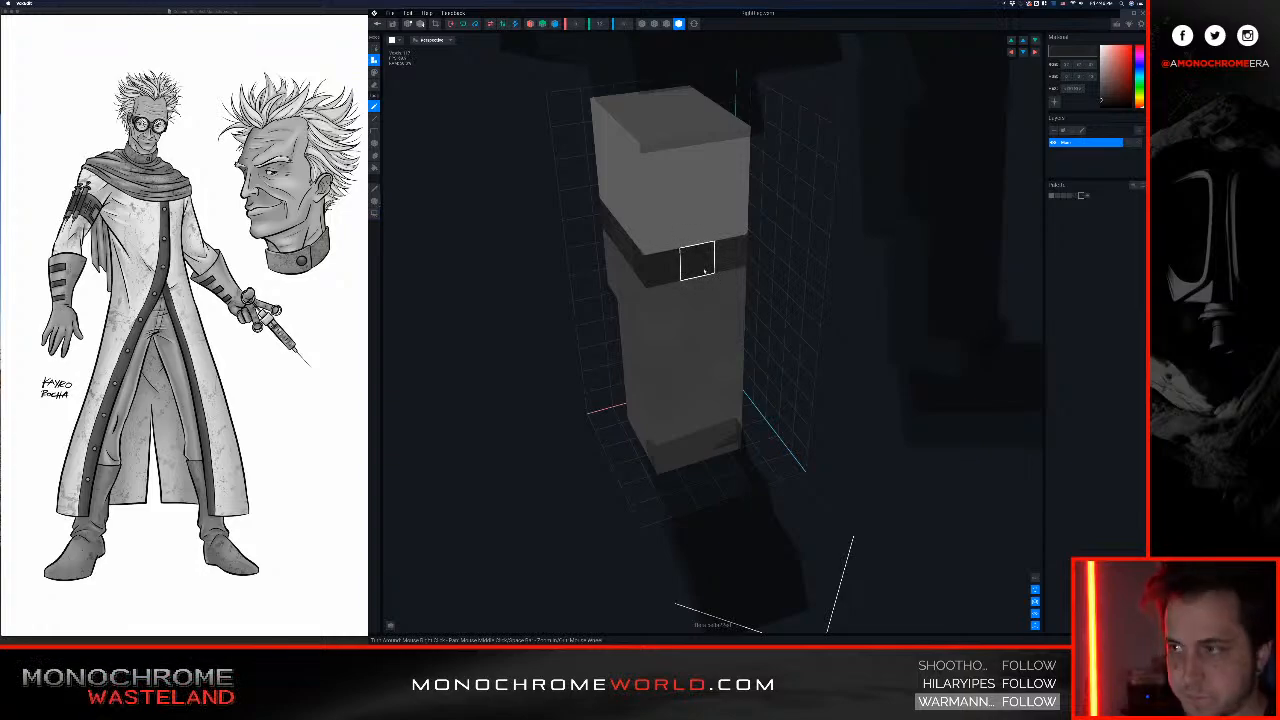
Step: Save the right leg model and return to the character rig
left_click(377, 23)
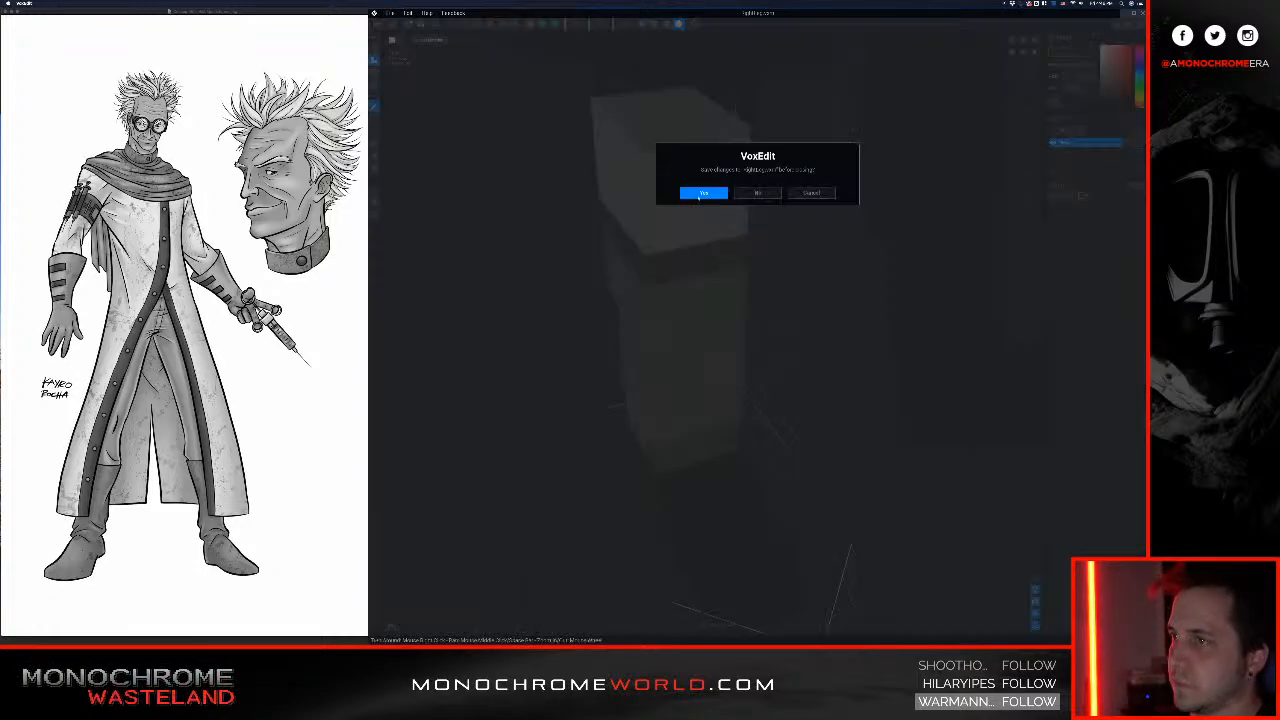
left_click(808, 192)
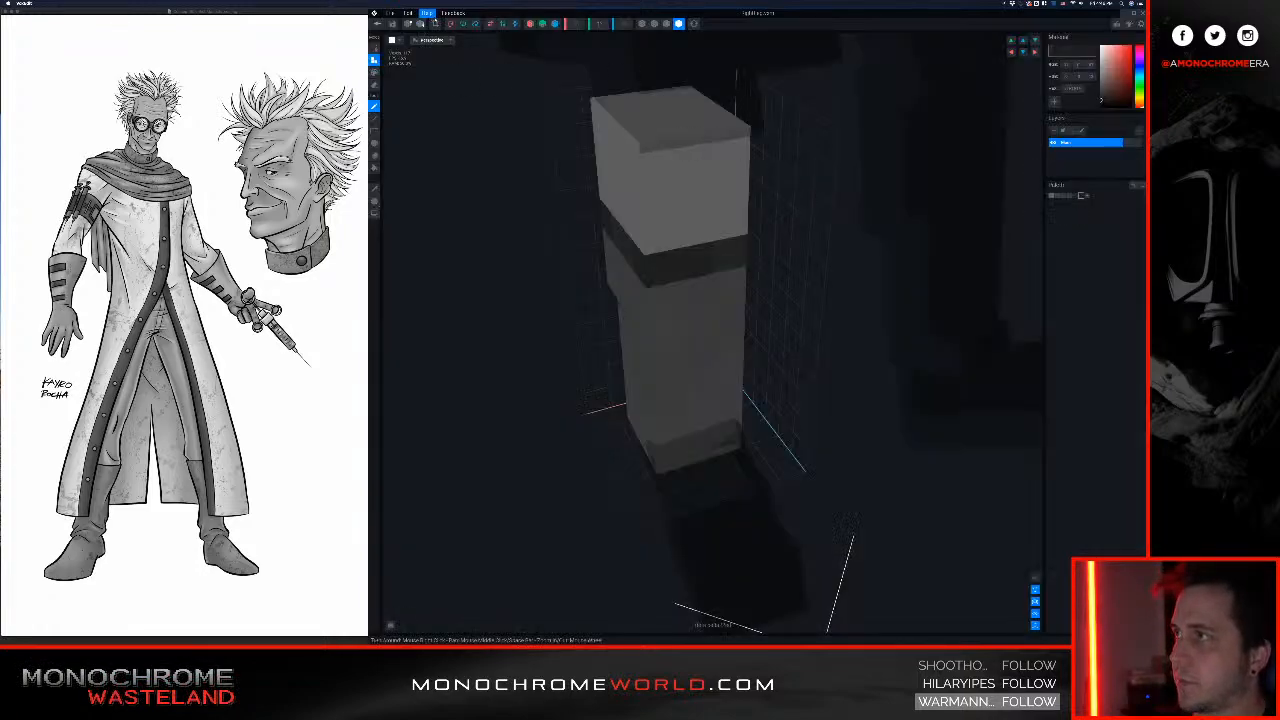
left_click(377, 23)
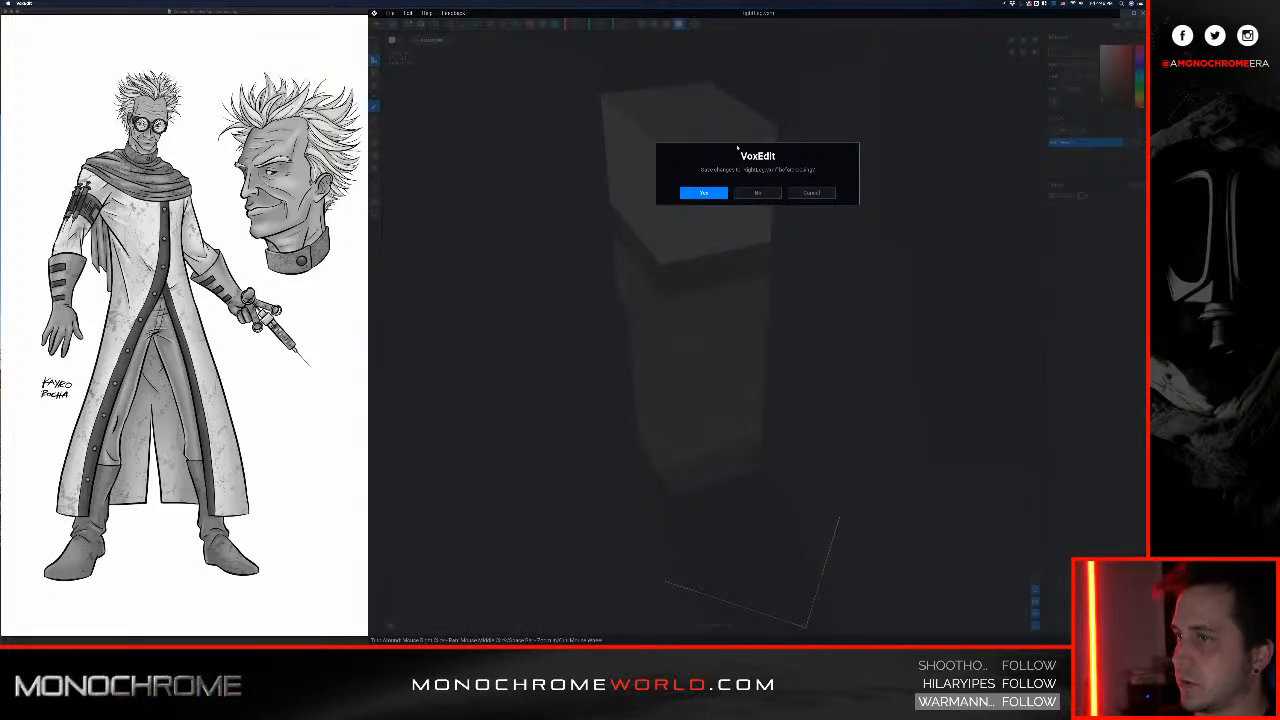
left_click(705, 193)
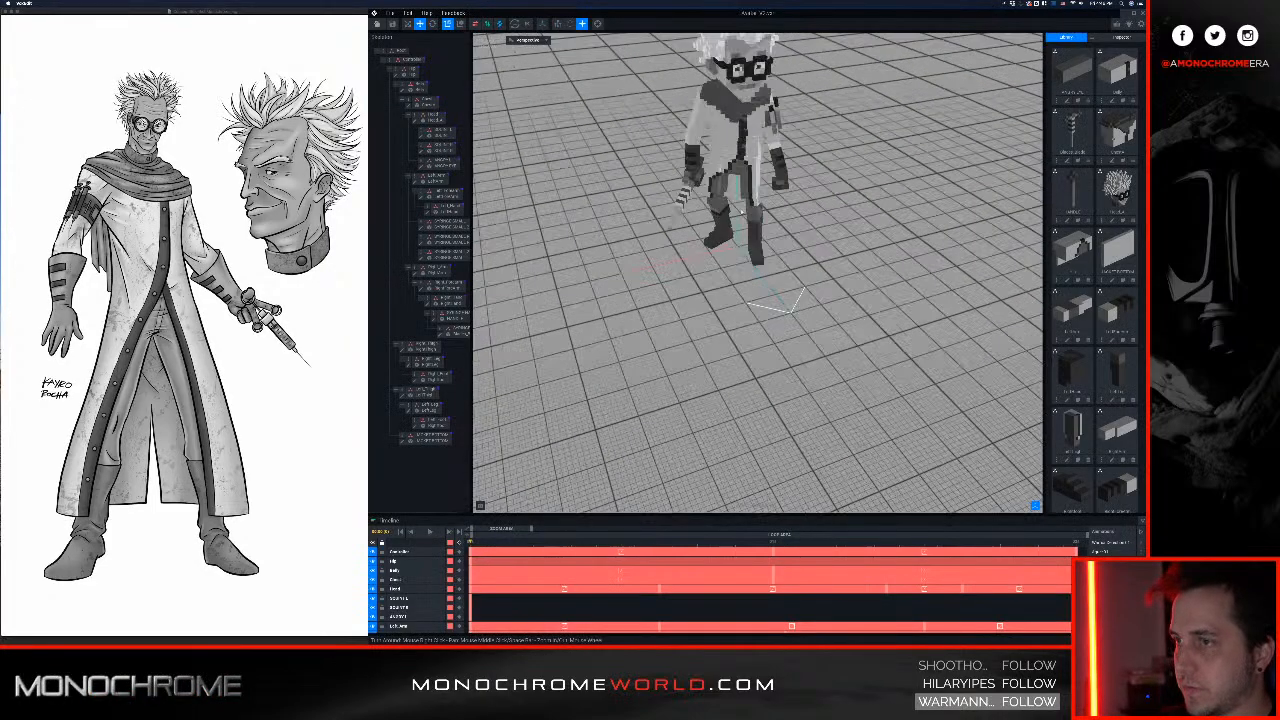
Step: Open the left leg model from the rig and view its unshaded boot
scroll(778, 262, "up", 5)
right_click_drag(778, 262, 750, 222)
scroll(751, 221, "up", 2)
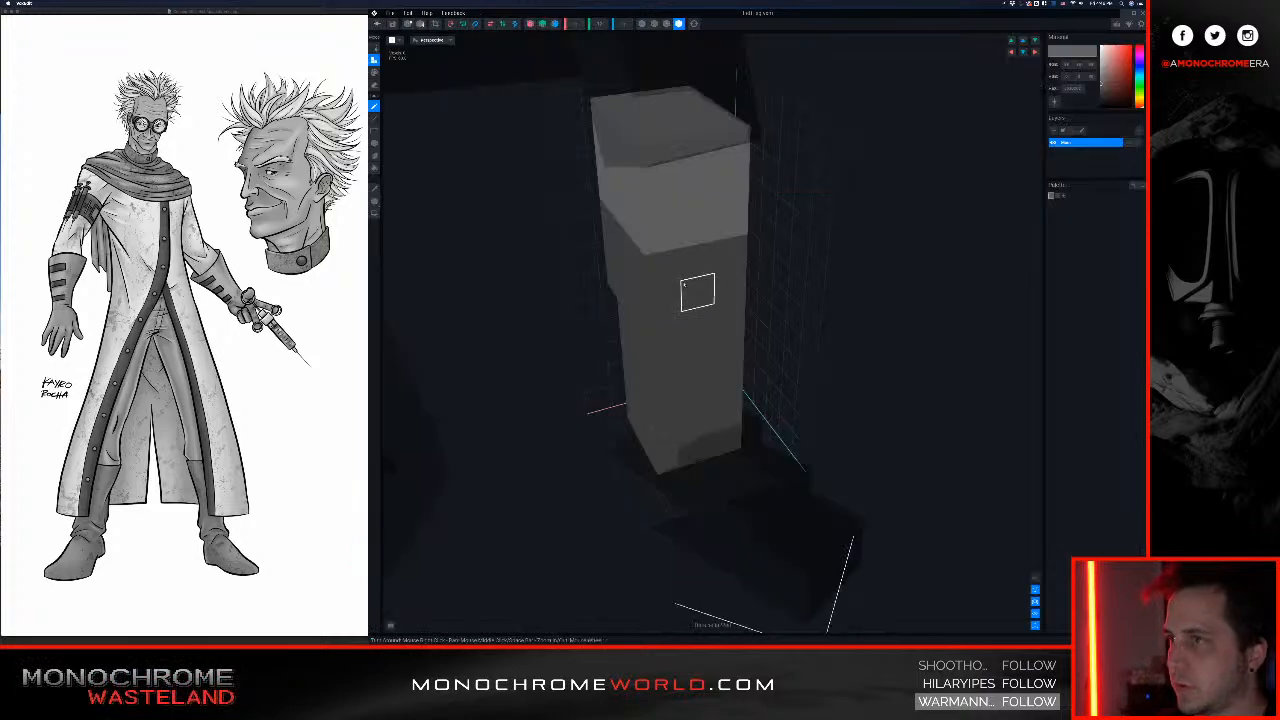
mouse_move(698, 292)
right_mouse_down()
mouse_move(663, 263)
mouse_move(698, 296)
right_mouse_up()
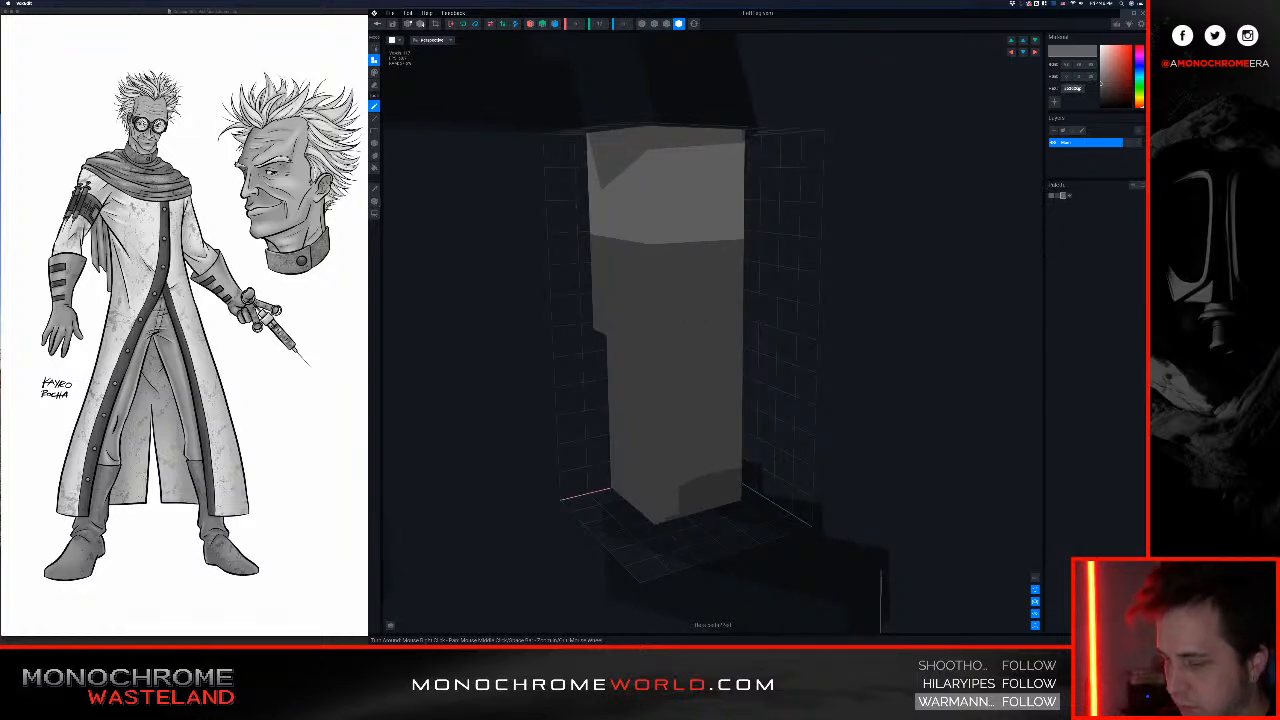
Step: Add the dark grey 252525 to the palette and paint a one-voxel-high band around the left boot's upper edge
type("252525")
left_click(374, 72)
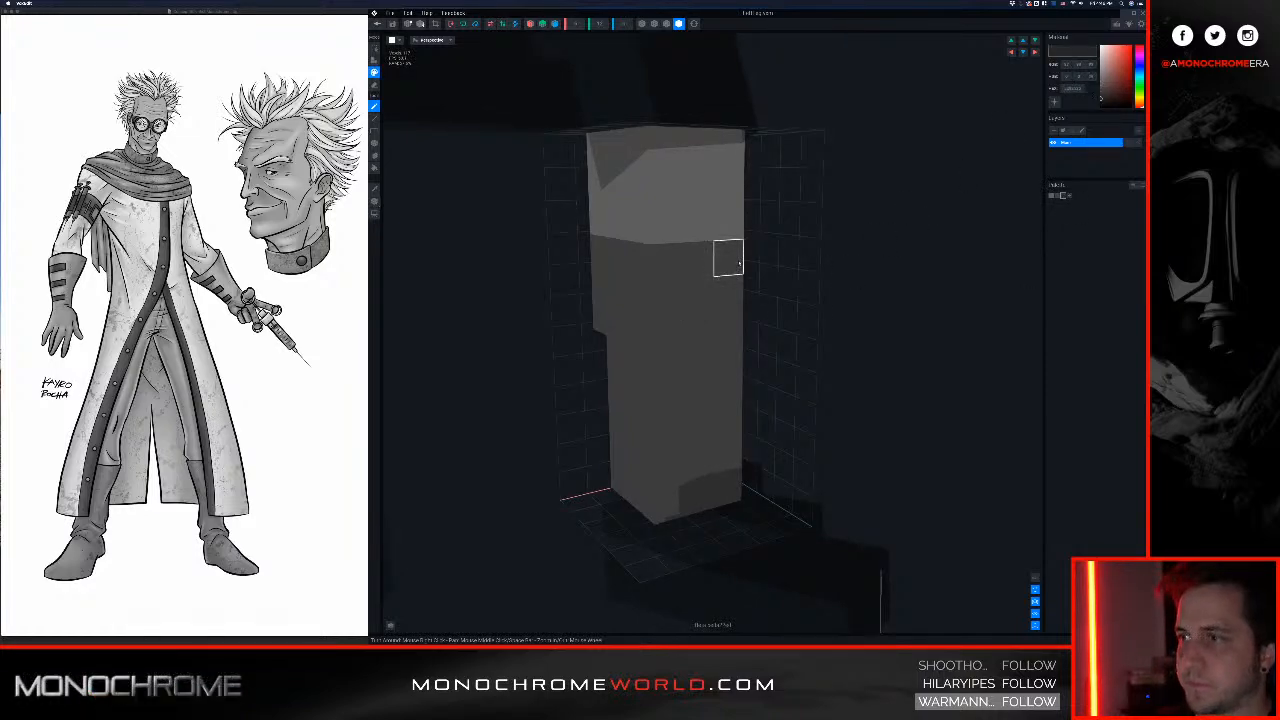
left_click_drag(739, 263, 645, 263)
right_click_drag(660, 263, 694, 263)
left_click_drag(590, 265, 514, 265)
mouse_move(514, 265)
right_mouse_down()
mouse_move(675, 268)
mouse_move(642, 270)
right_mouse_up()
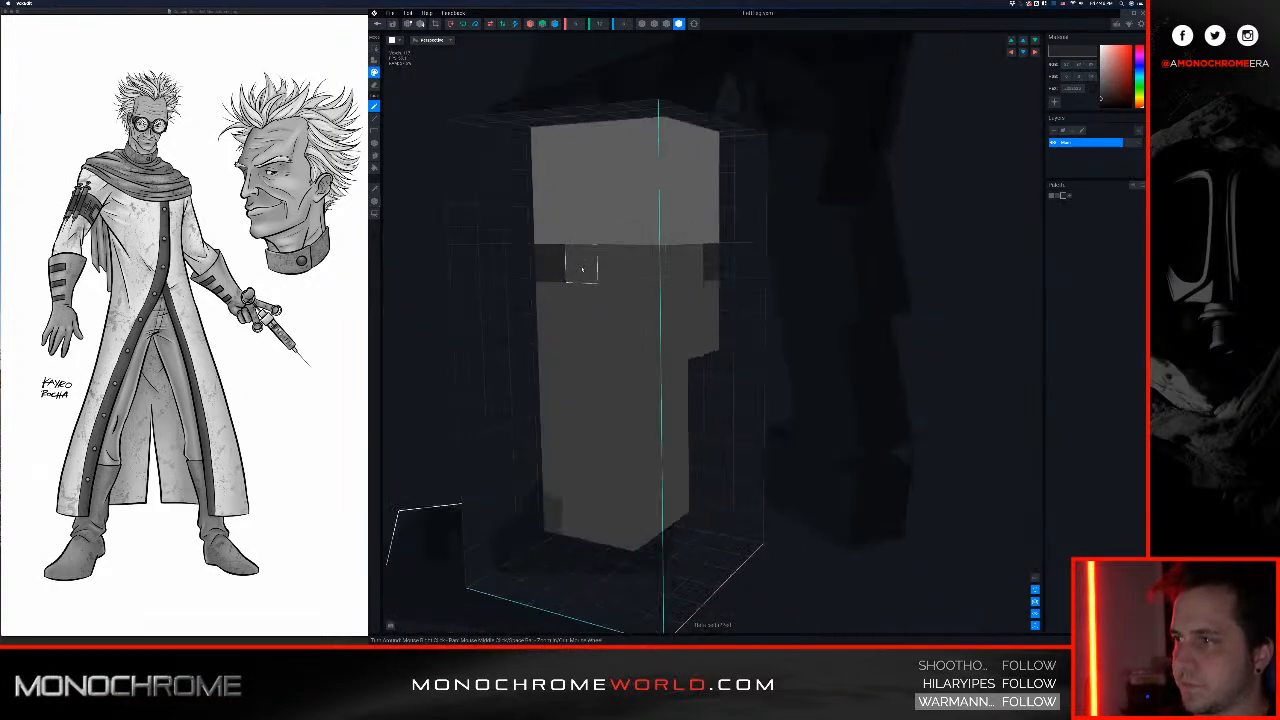
left_click_drag(582, 268, 689, 272)
right_click_drag(689, 272, 580, 306)
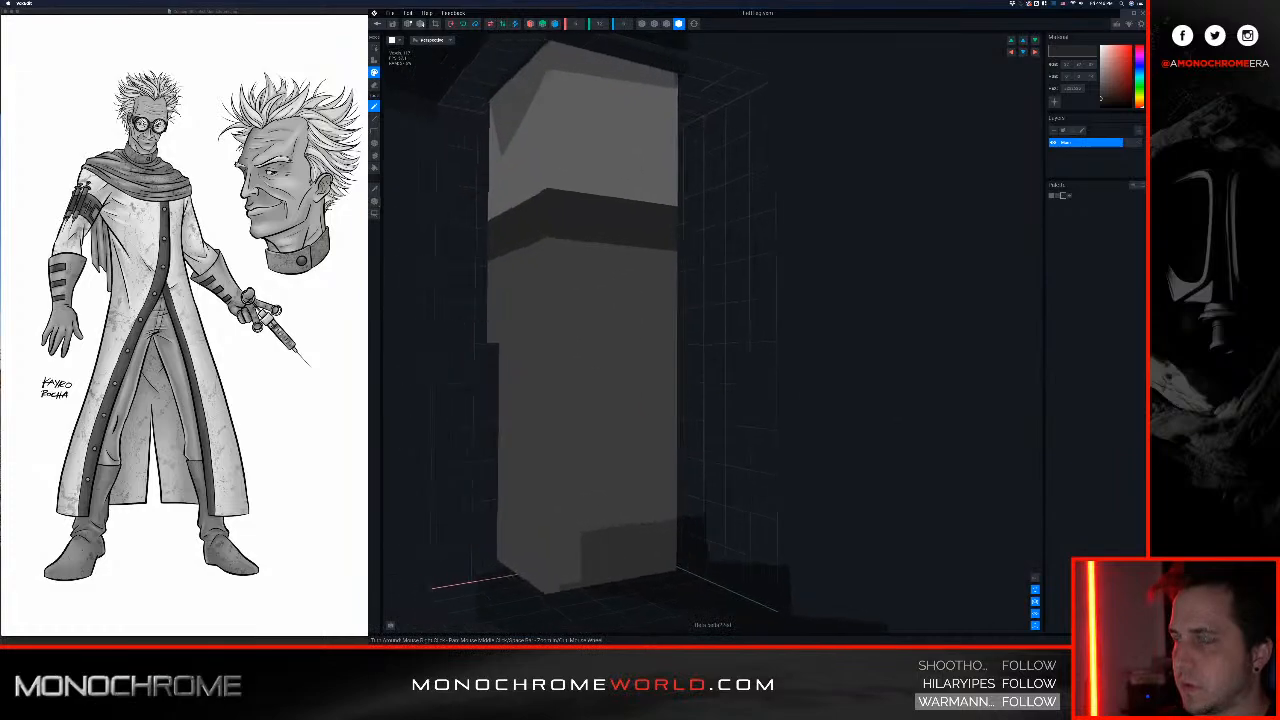
Step: Add the second very dark grey to the palette and paint scattered voxels of it along the left boot's band
middle_click_drag(592, 314, 640, 331)
scroll(640, 331, "down", 3)
left_click(1069, 196)
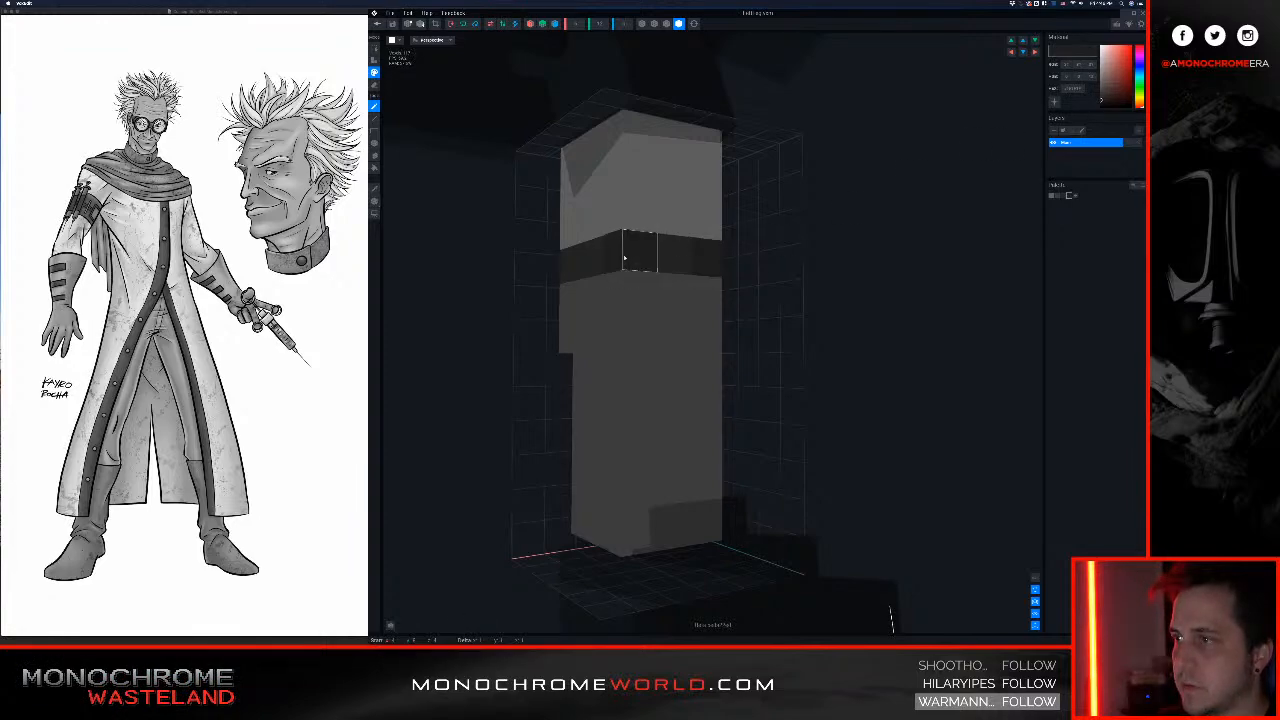
right_click_drag(597, 256, 618, 272)
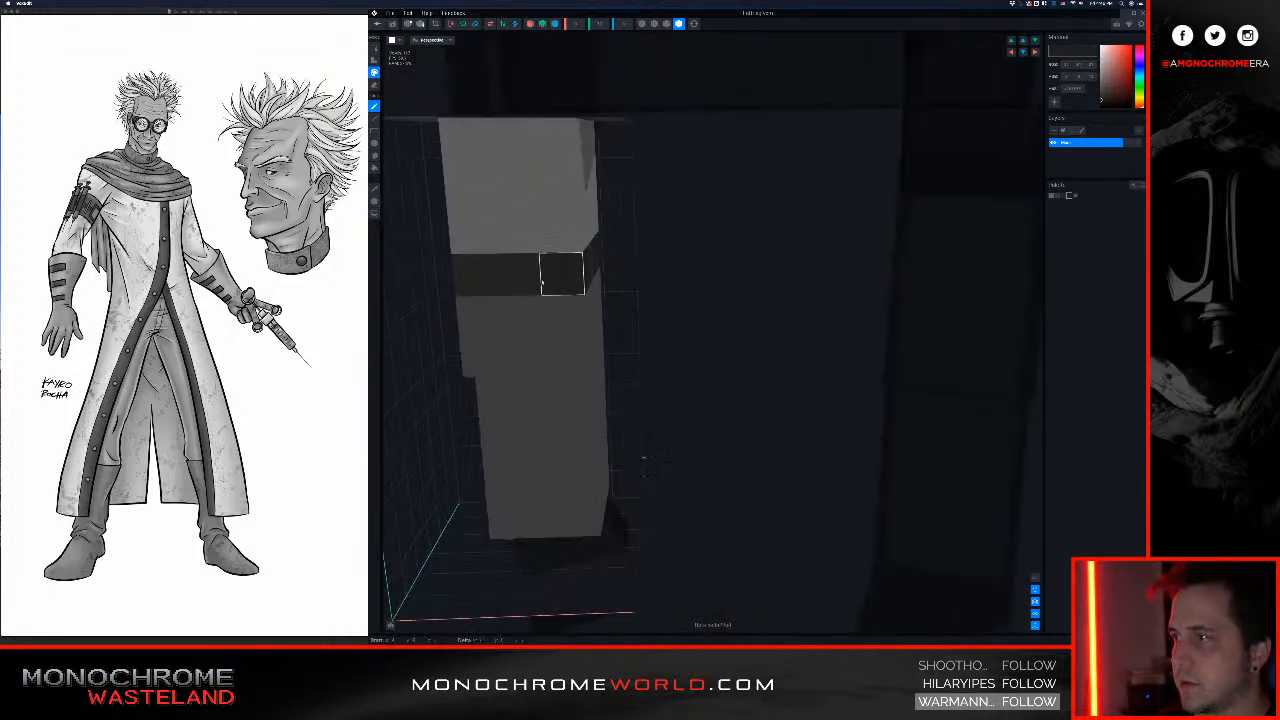
right_click_drag(535, 298, 643, 310)
Step: Add a slightly different boot grey to the palette and paint subtle shading patches on the left boot's shaft
scroll(533, 345, "down", 3)
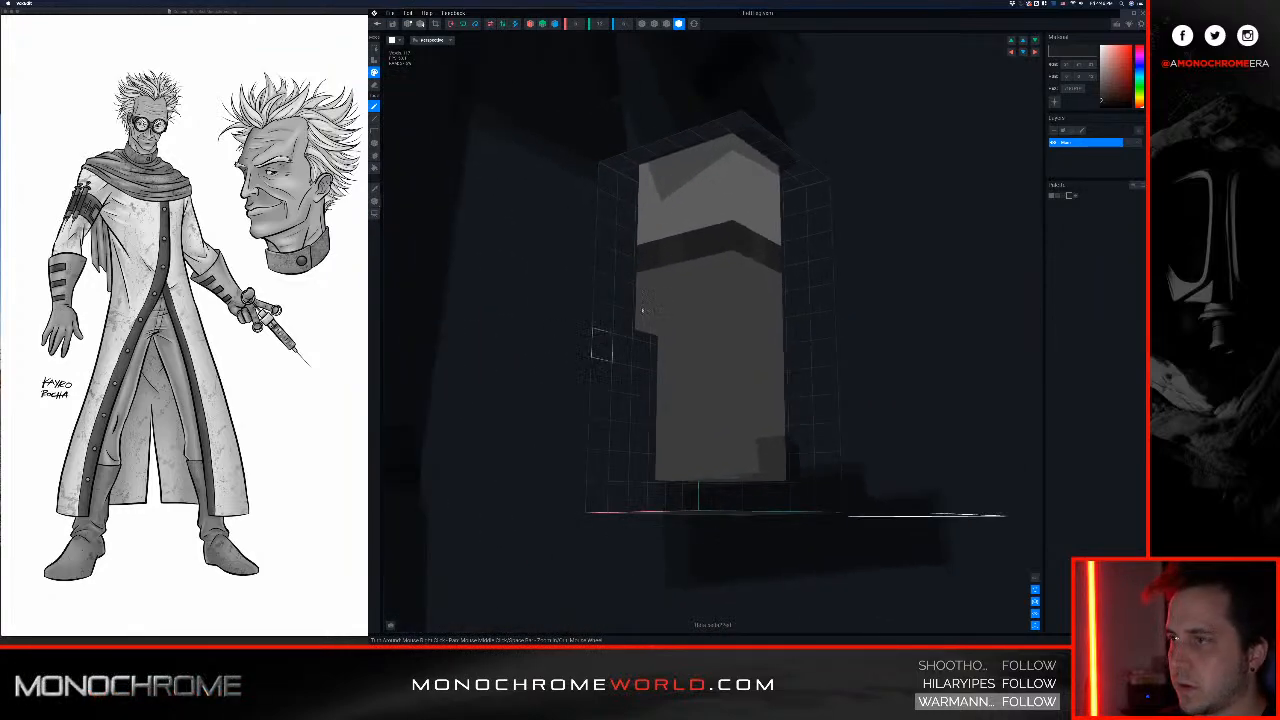
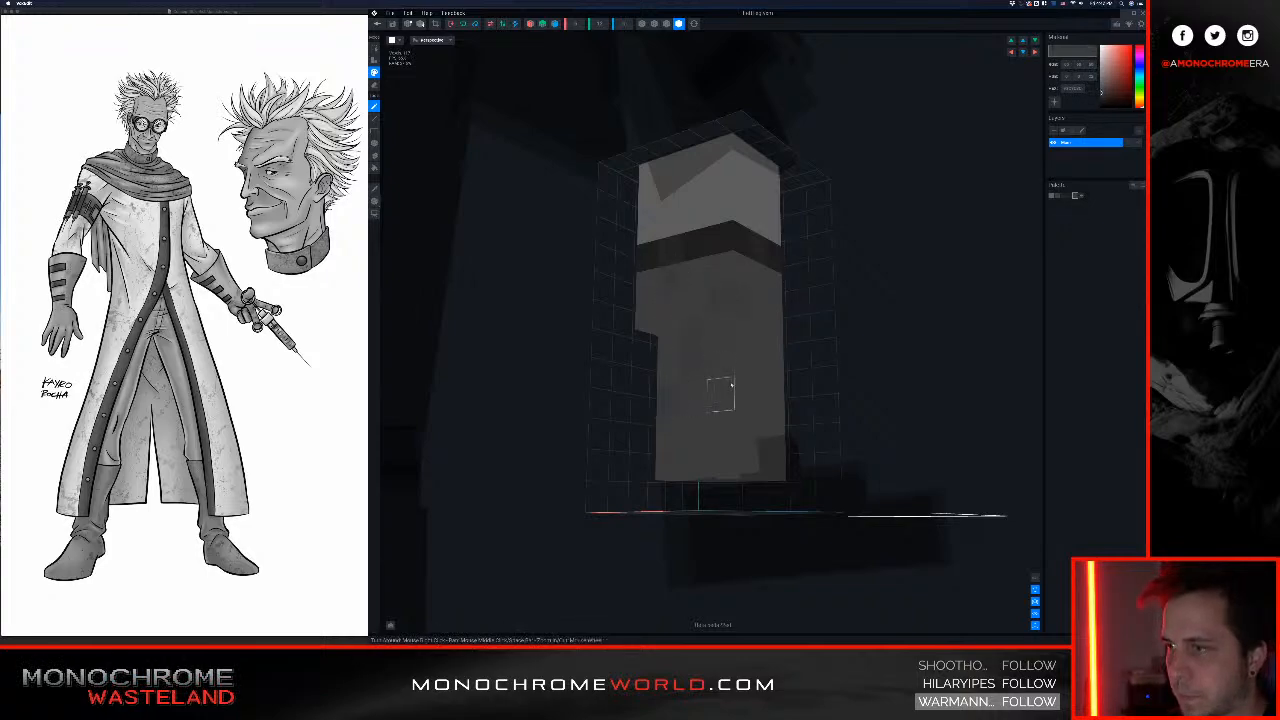
right_click_drag(731, 385, 774, 350)
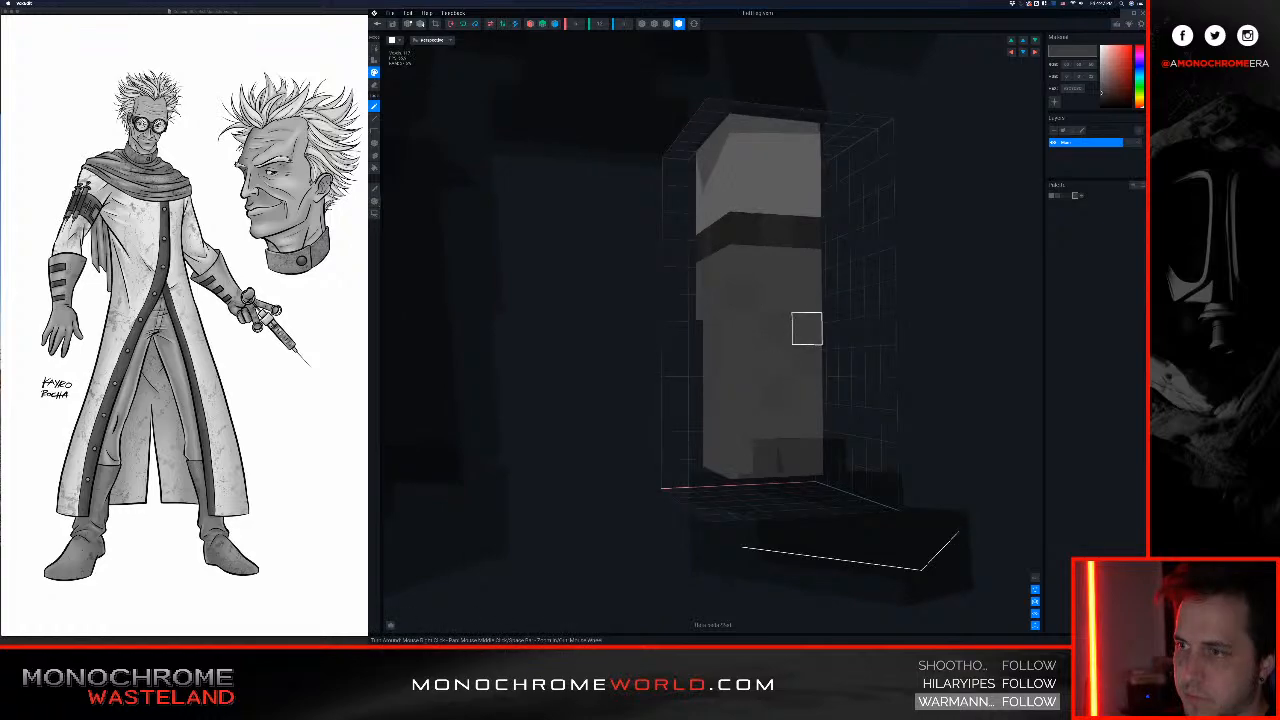
mouse_move(806, 326)
right_mouse_down()
mouse_move(771, 320)
mouse_move(805, 327)
right_mouse_up()
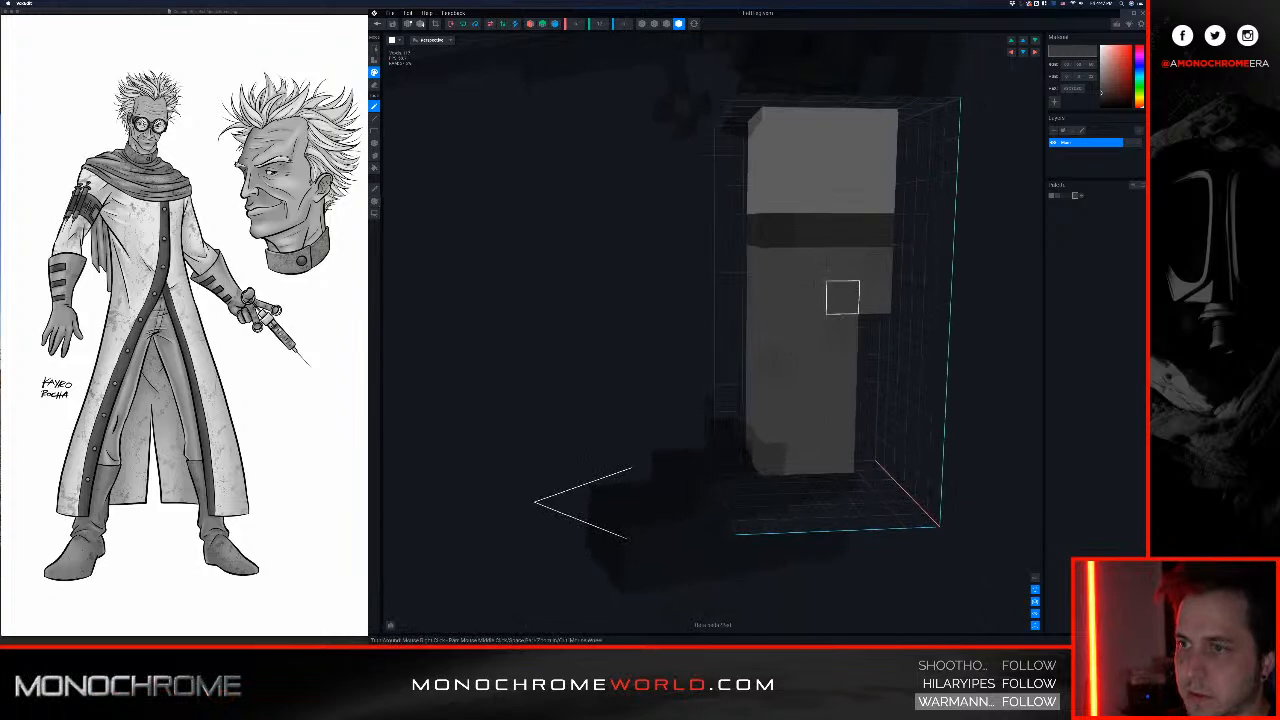
right_click_drag(850, 300, 771, 373)
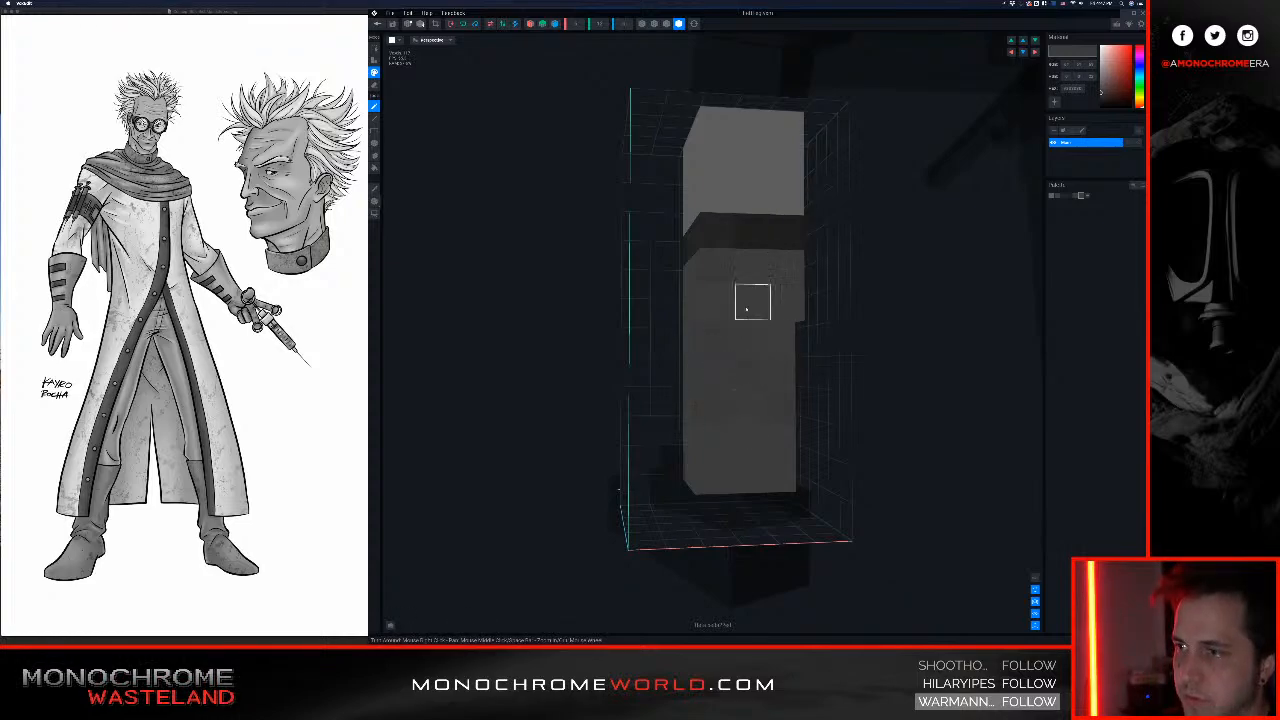
Step: Add another subtle grey and paint further shading patches over all sides of the left boot's shaft
right_click_drag(718, 297, 706, 264)
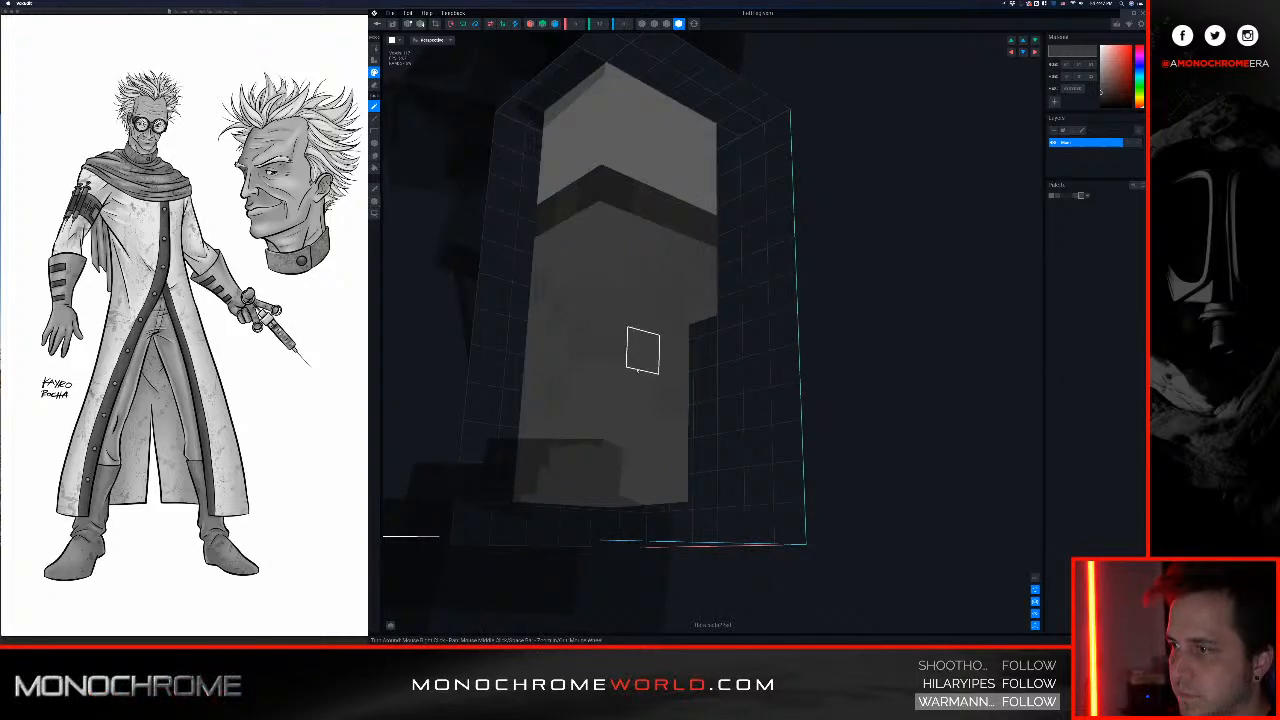
right_click_drag(598, 381, 592, 381)
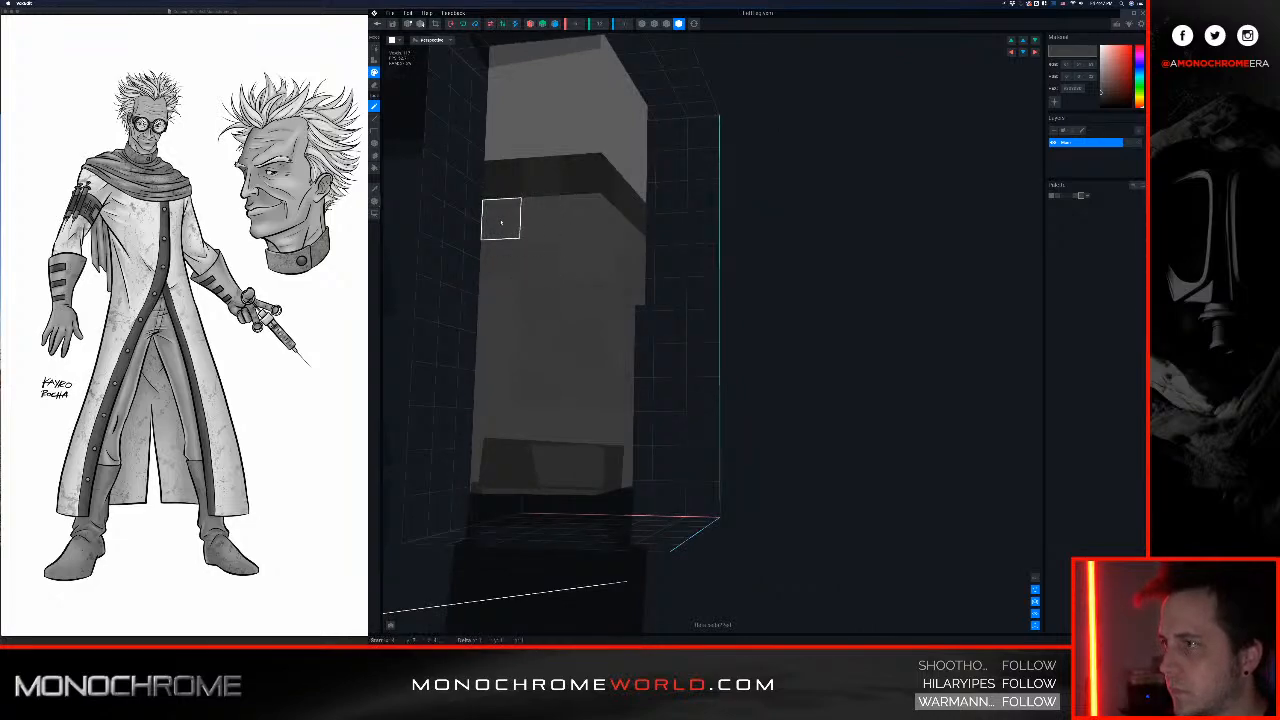
right_click_drag(500, 217, 534, 260)
mouse_move(506, 372)
right_mouse_down()
mouse_move(491, 357)
mouse_move(600, 354)
mouse_move(588, 268)
right_mouse_up()
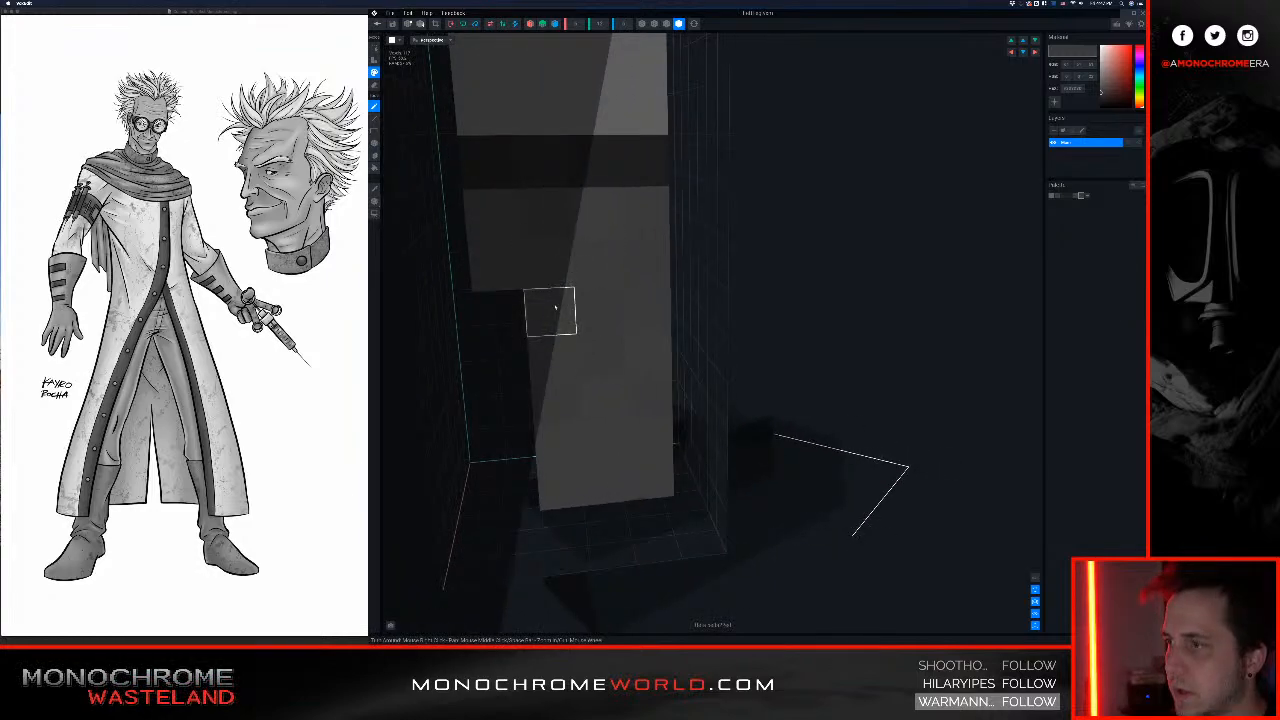
mouse_move(545, 312)
right_mouse_down()
mouse_move(598, 299)
mouse_move(582, 282)
right_mouse_up()
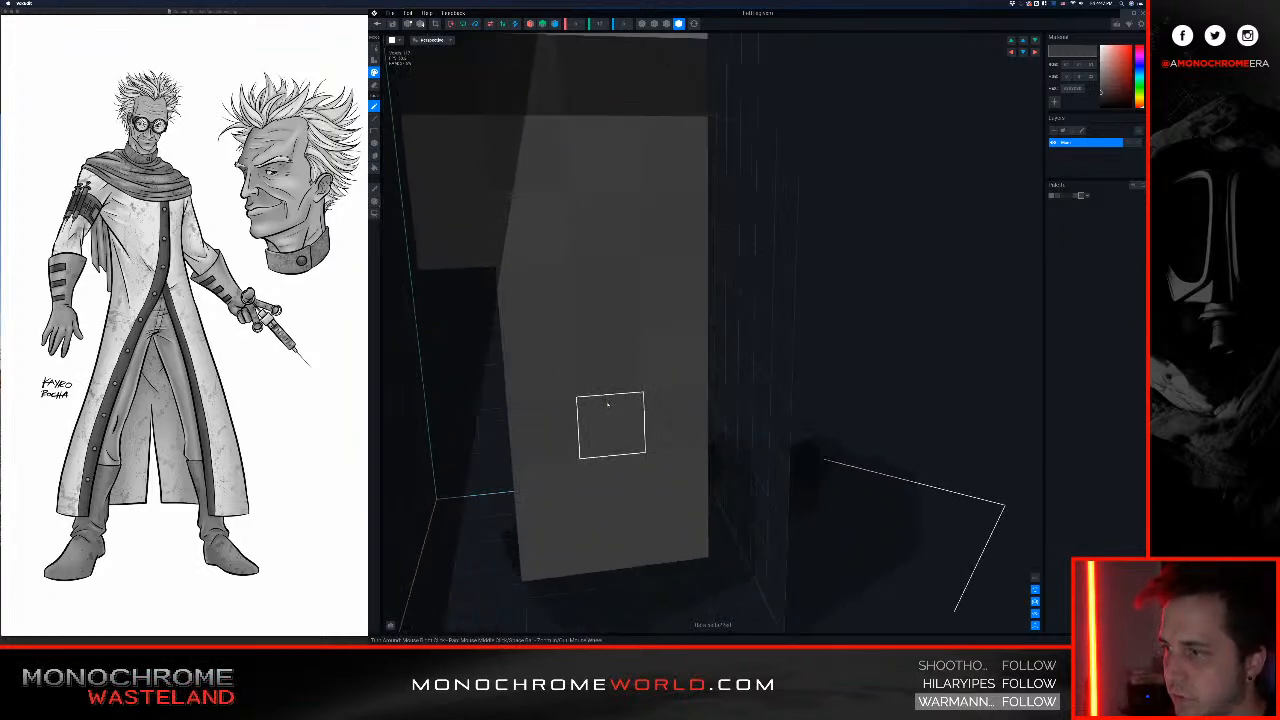
right_click_drag(605, 424, 611, 428)
right_click_drag(640, 486, 654, 489)
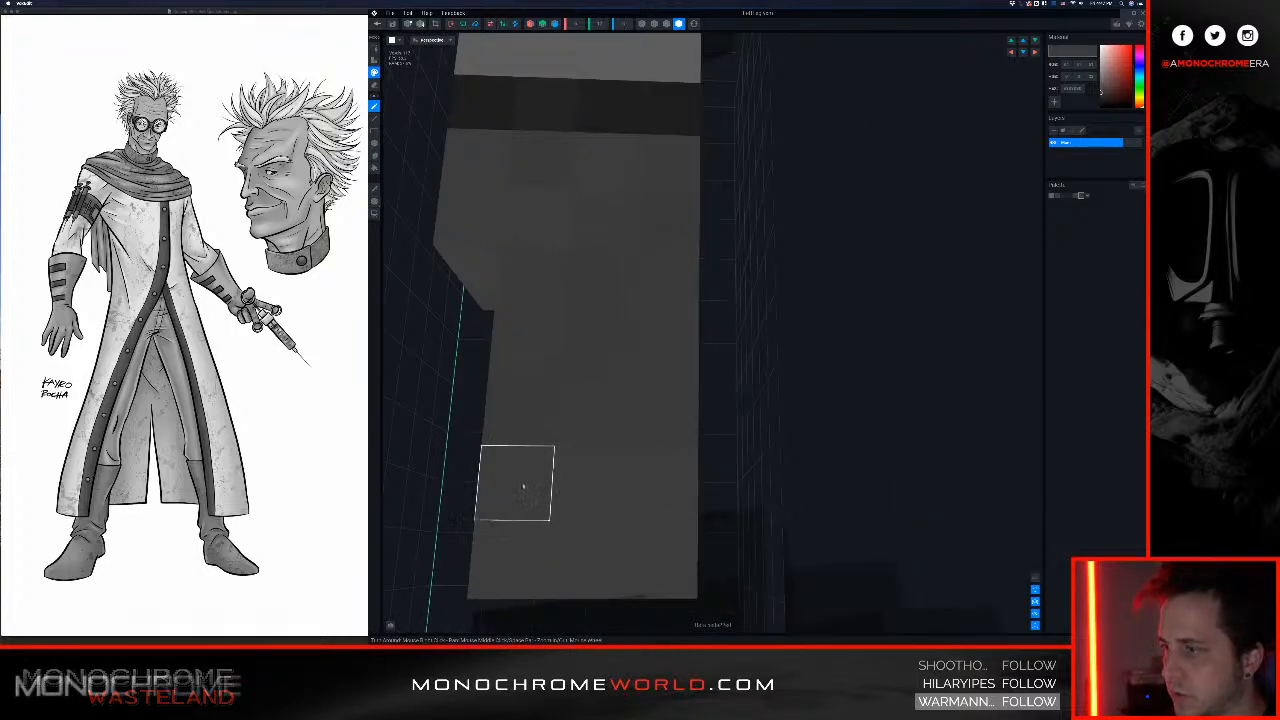
mouse_move(520, 486)
right_mouse_down()
mouse_move(549, 366)
mouse_move(484, 228)
right_mouse_up()
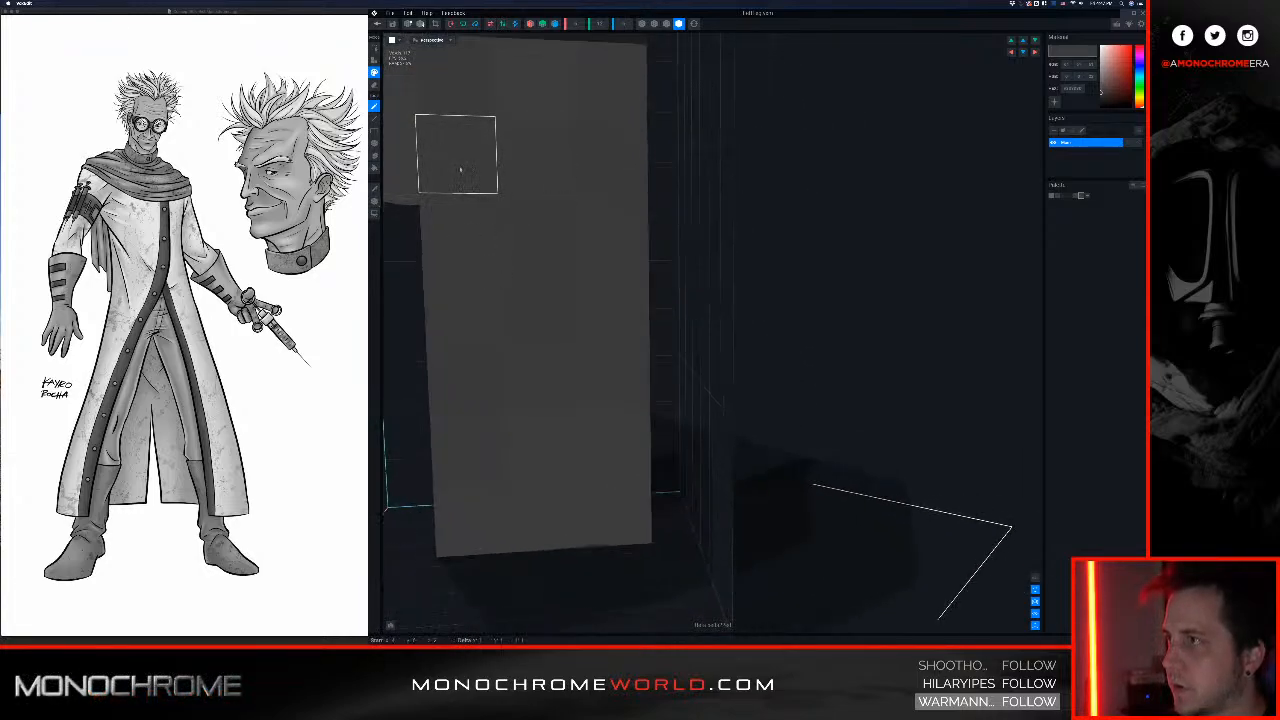
right_click_drag(460, 160, 530, 198)
right_click_drag(746, 201, 770, 201)
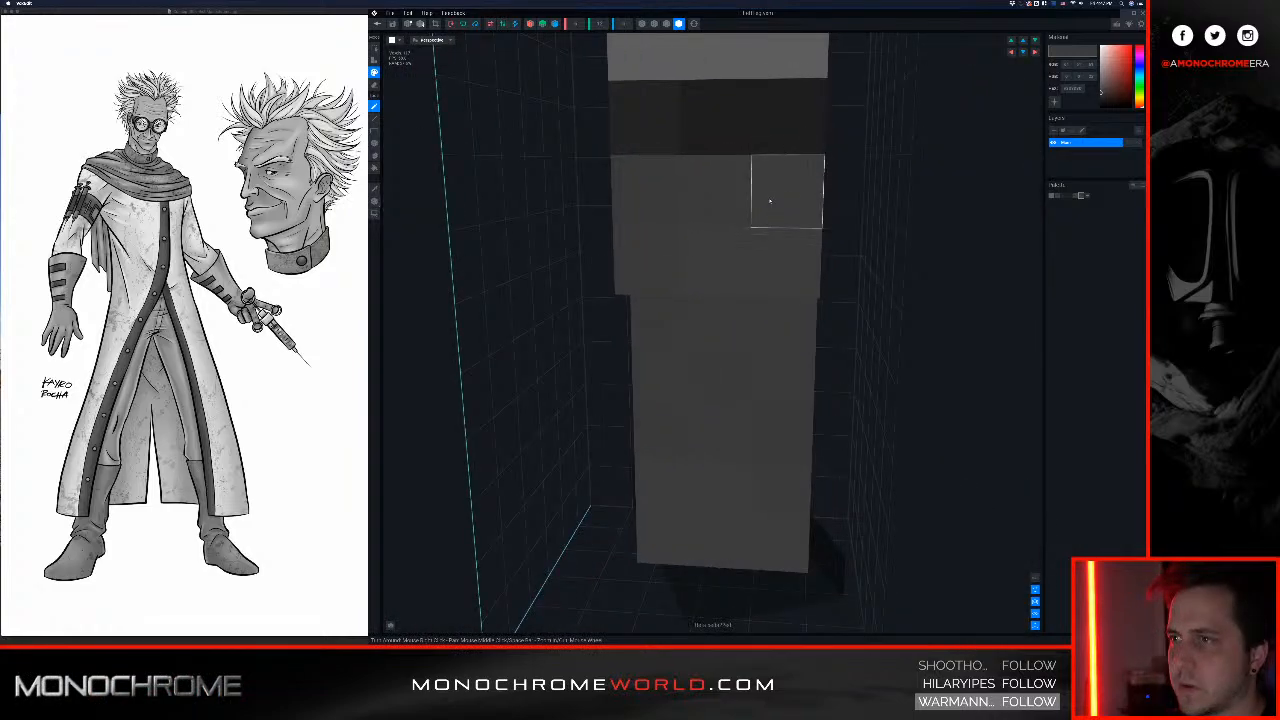
Step: Save the left leg model and return to the character rig
right_click_drag(714, 258, 619, 248)
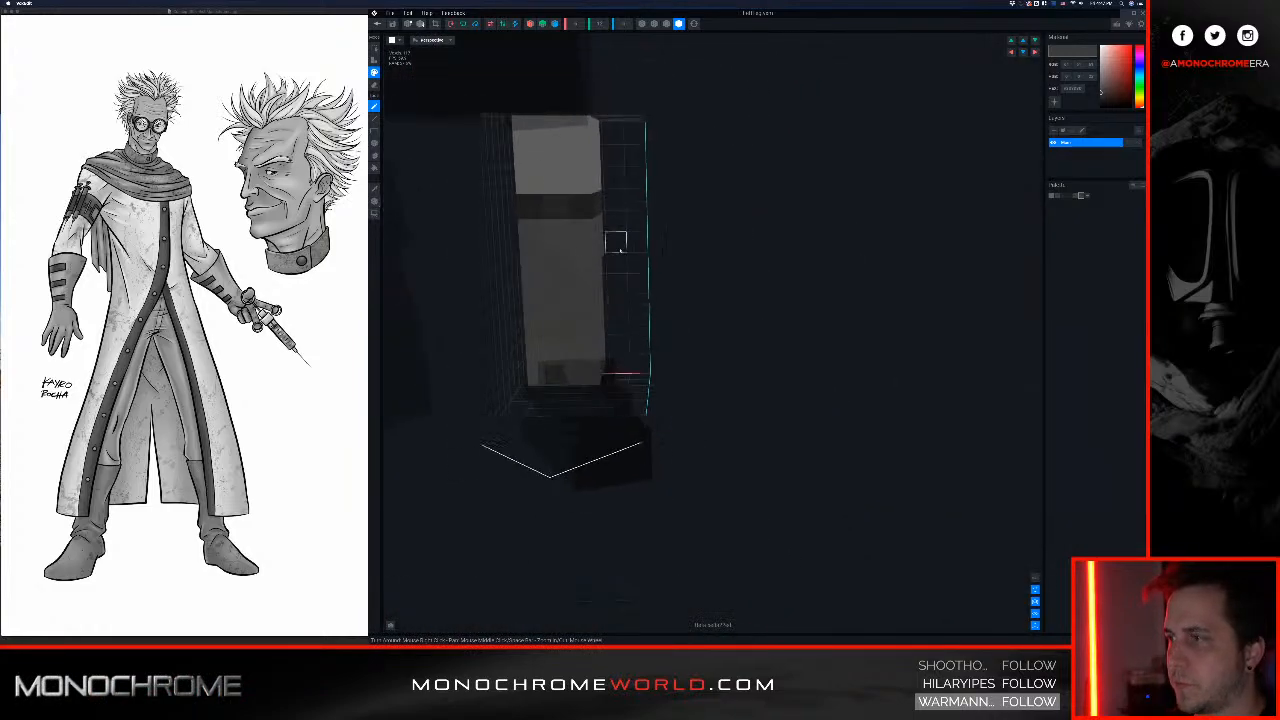
left_click(435, 24)
left_click(379, 24)
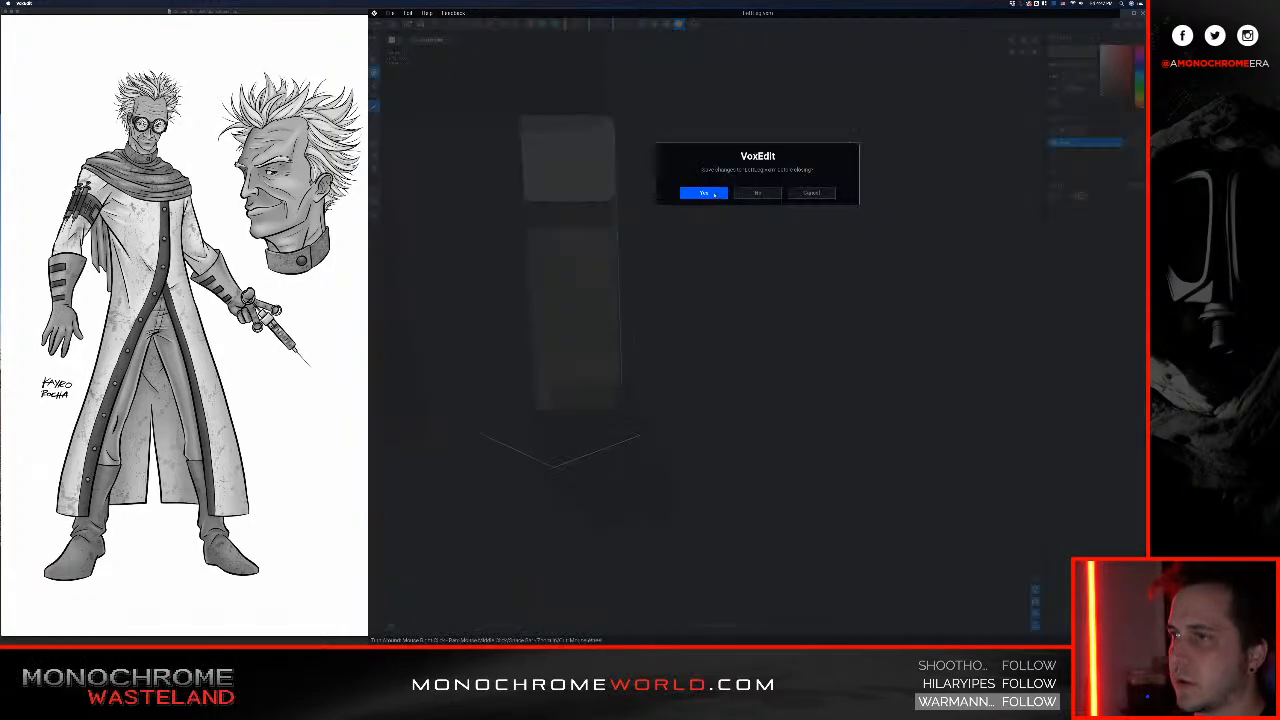
left_click(705, 194)
Step: Compare the banded boots on the full character from several angles, and save the character rig
scroll(733, 201, "up", 5)
middle_click_drag(733, 201, 743, 301)
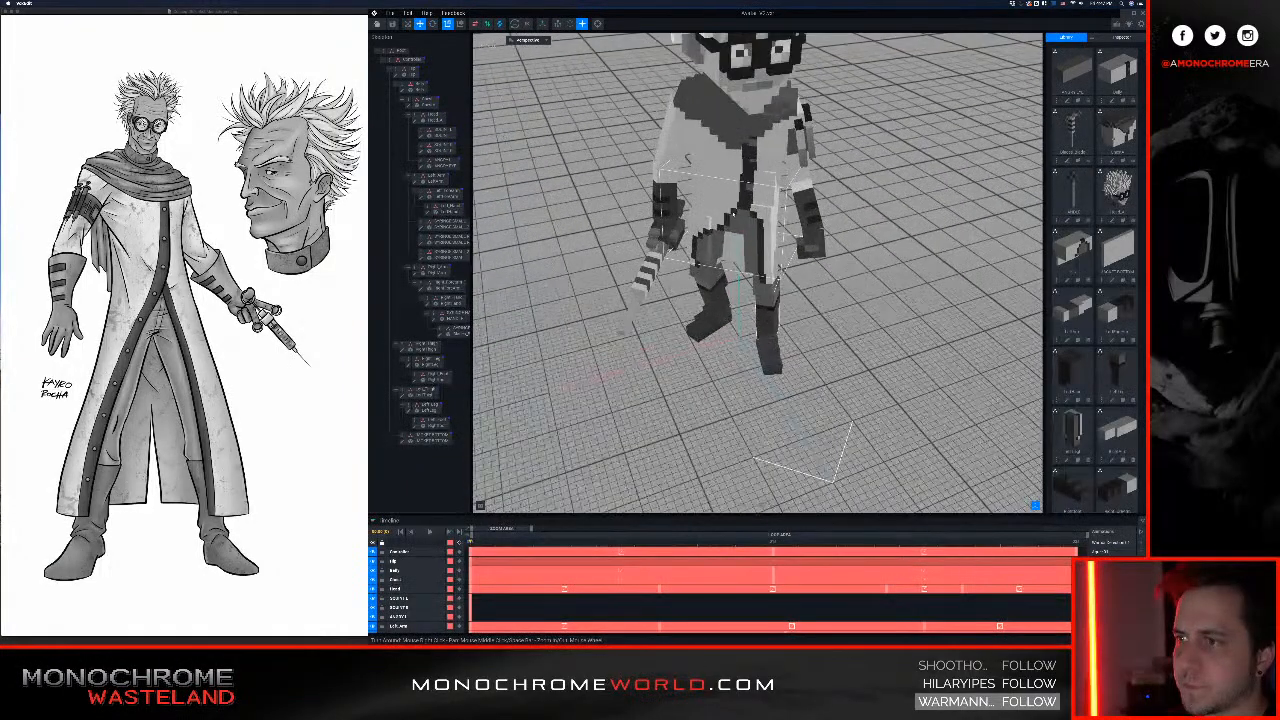
scroll(743, 301, "up", 5)
right_click_drag(743, 301, 788, 340)
scroll(788, 342, "down", 3)
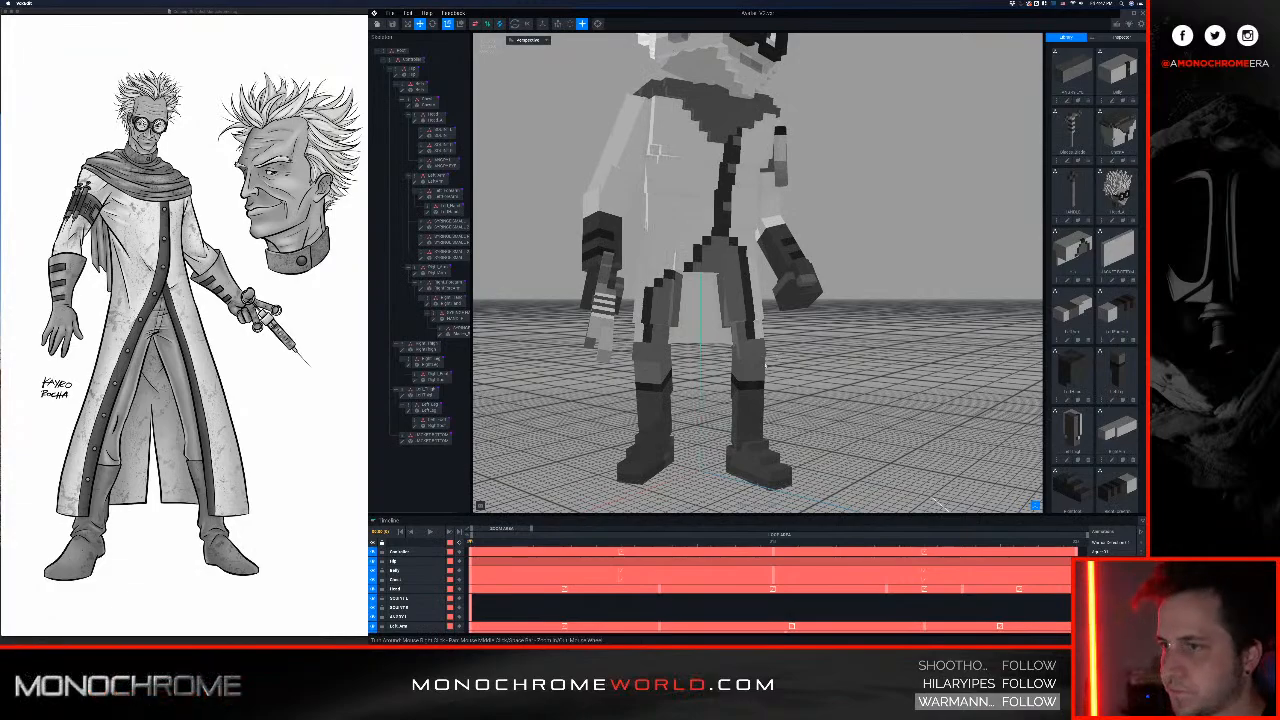
scroll(769, 324, "down", 2)
middle_click_drag(769, 324, 757, 354)
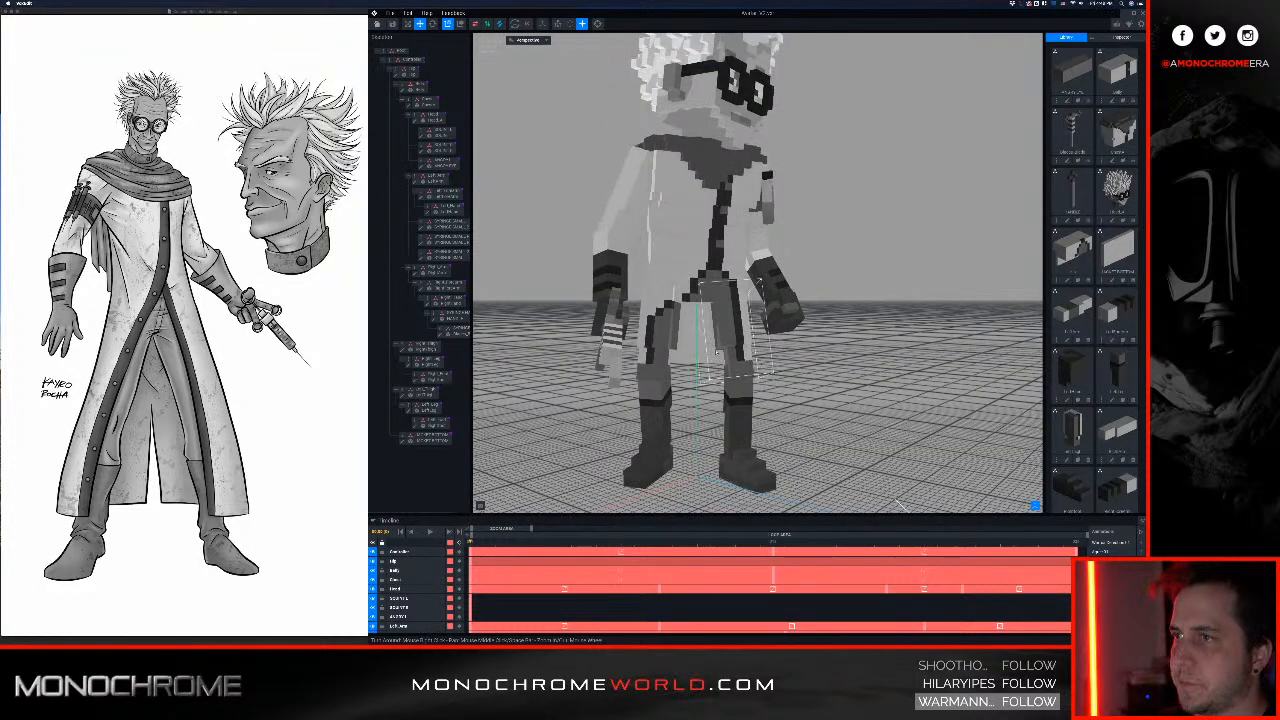
scroll(717, 353, "down", 3)
right_click_drag(709, 360, 711, 306)
middle_click_drag(690, 242, 682, 226)
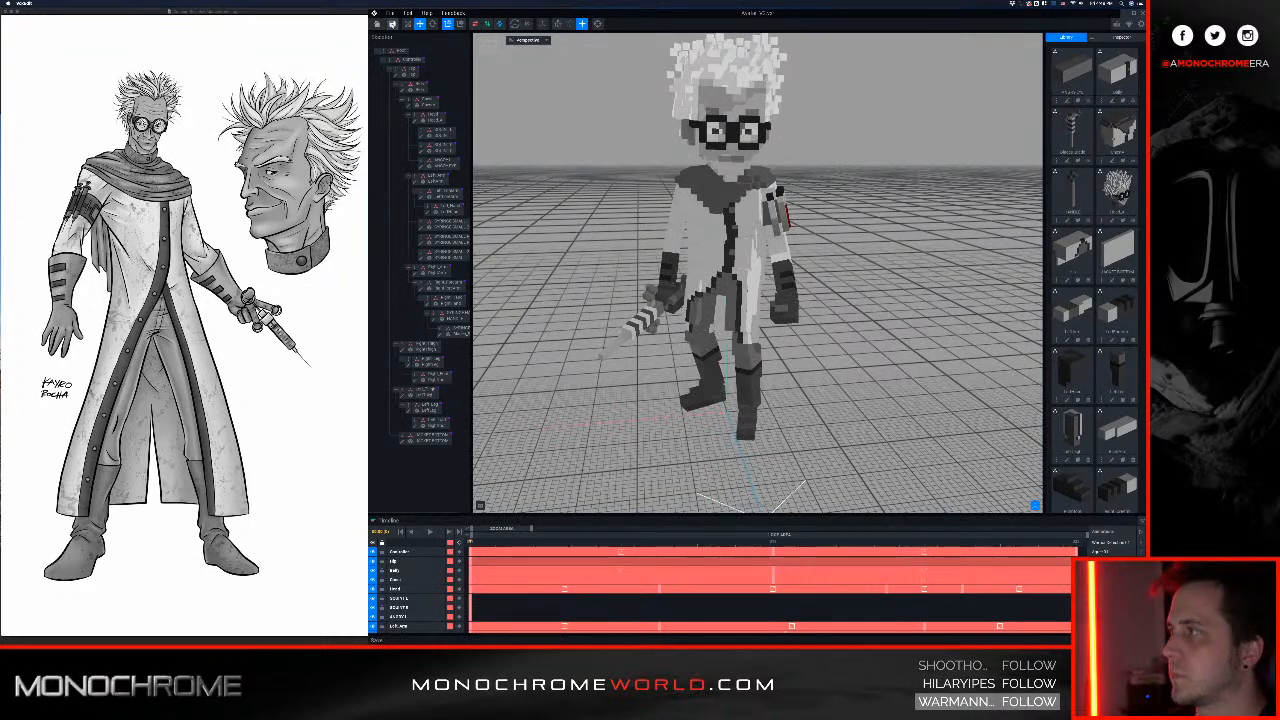
left_click(393, 24)
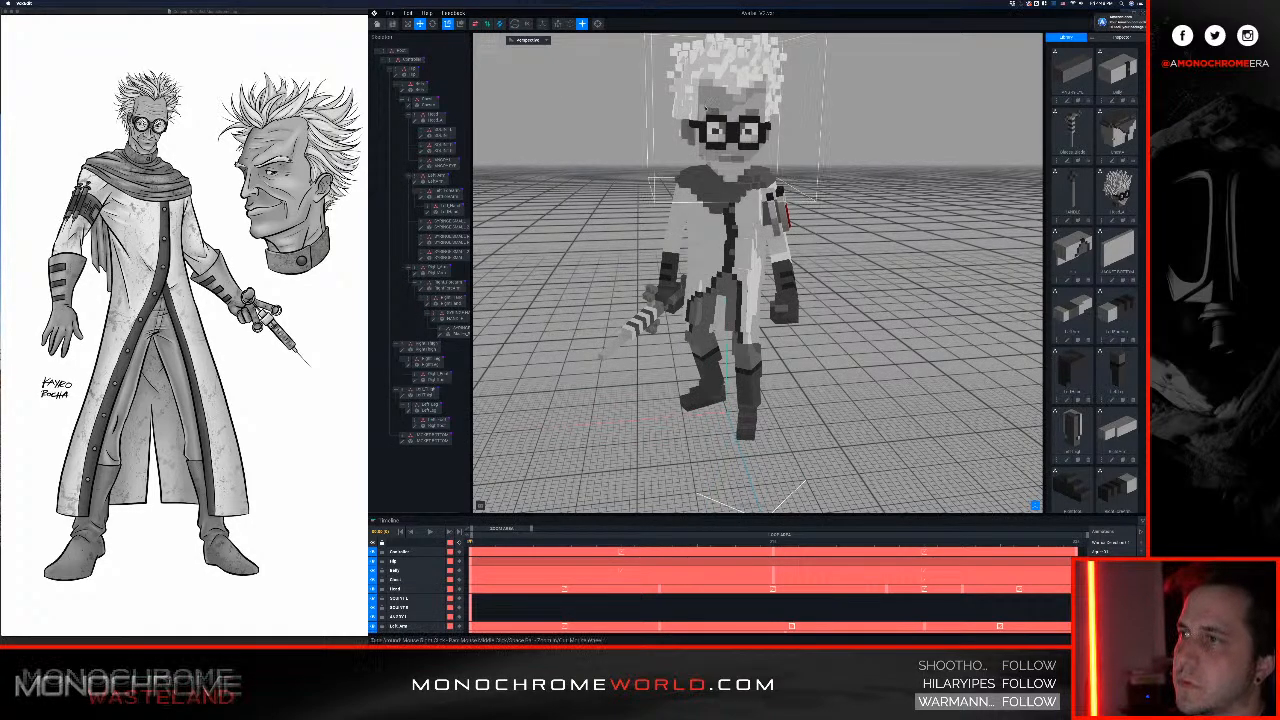
Step: Examine the character's glasses, face, scarf and coat up close, and compare the full figure with the reference drawing
scroll(722, 82, "up", 5)
middle_click_drag(720, 72, 728, 128)
scroll(728, 128, "up", 5)
right_click_drag(728, 128, 712, 112)
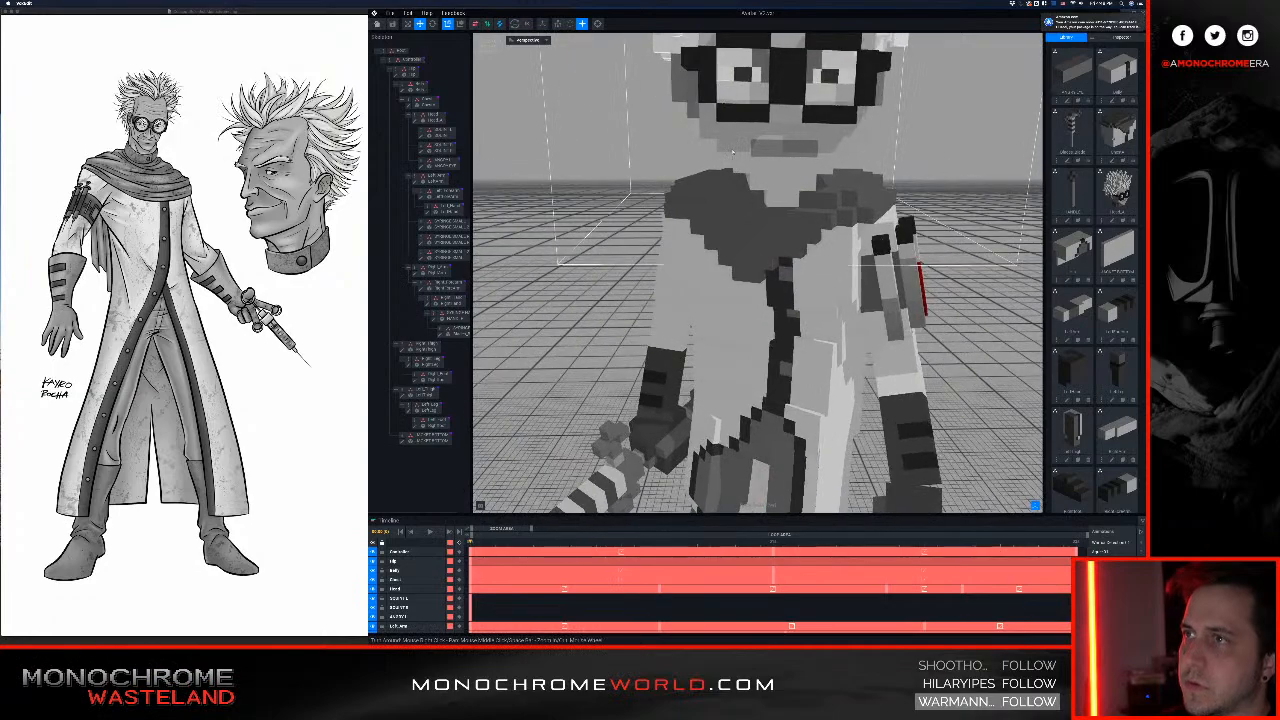
middle_click_drag(722, 104, 732, 165)
scroll(732, 165, "up", 4)
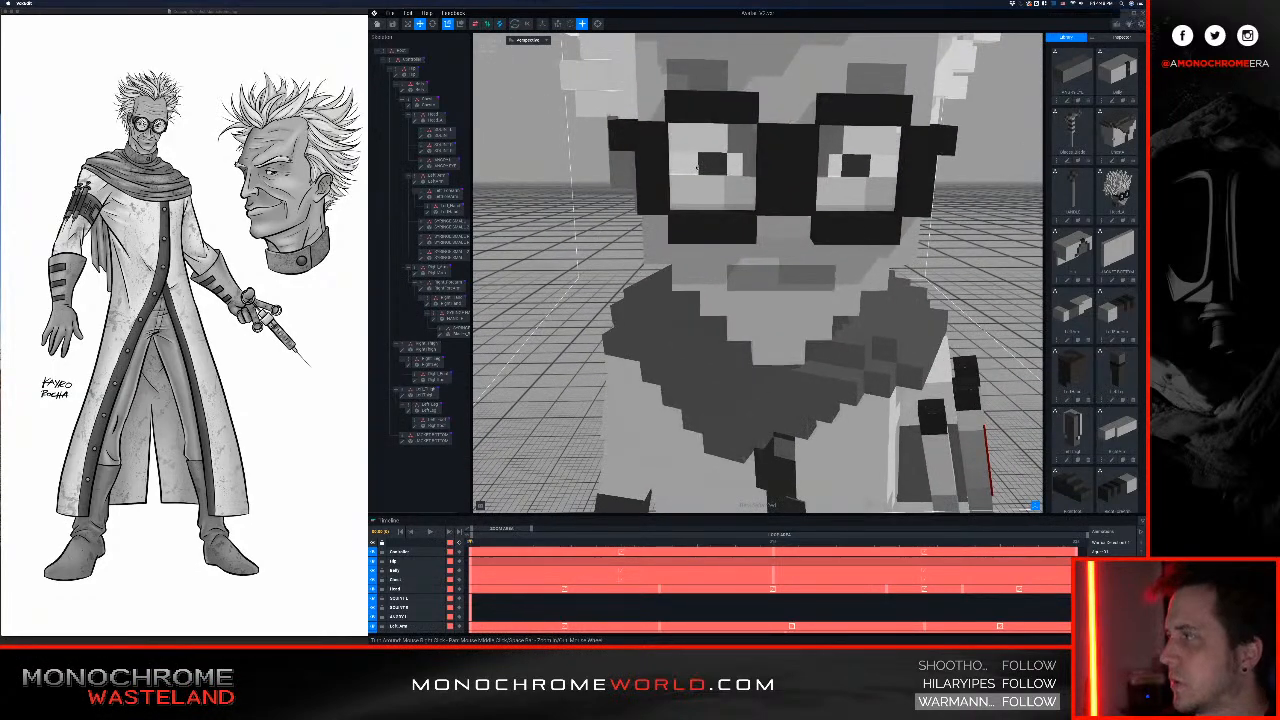
right_click_drag(739, 178, 768, 130)
middle_click_drag(760, 420, 758, 225)
scroll(760, 302, "down", 5)
scroll(756, 252, "down", 5)
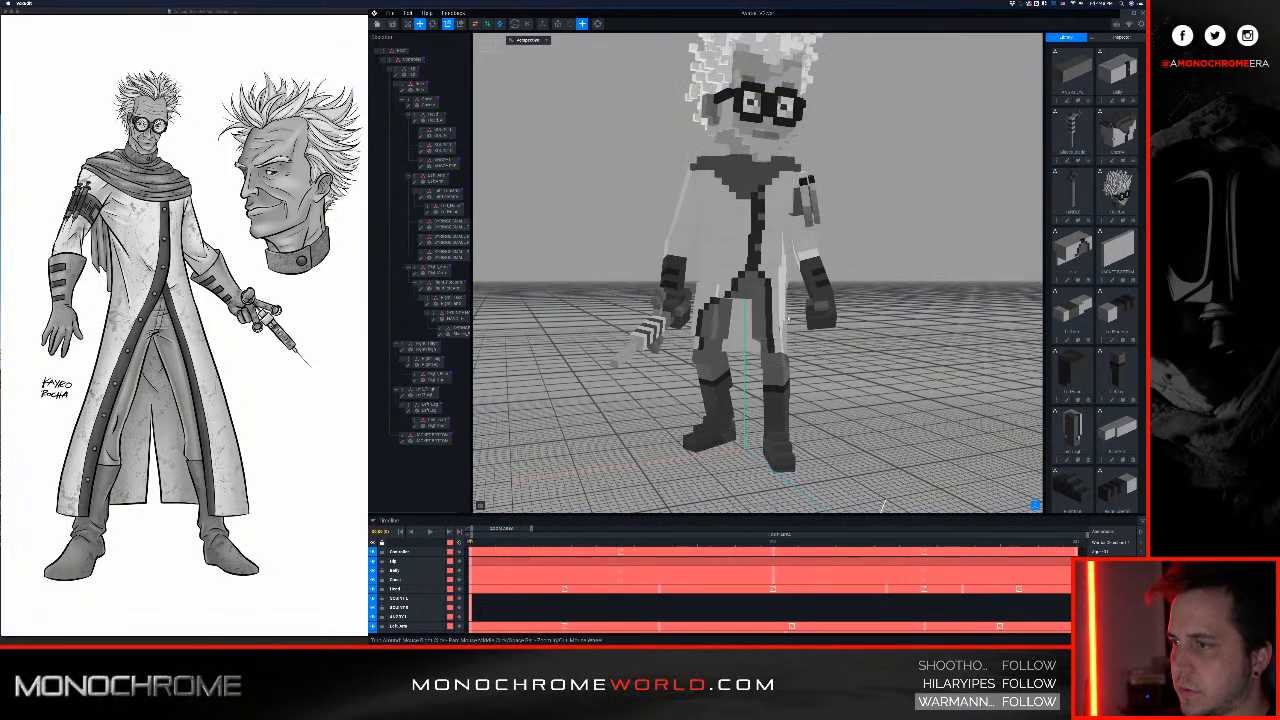
right_click_drag(880, 302, 760, 316)
Step: Clone the small red syringe model from the left upper arm, keeping the suggested model name
left_click(824, 316)
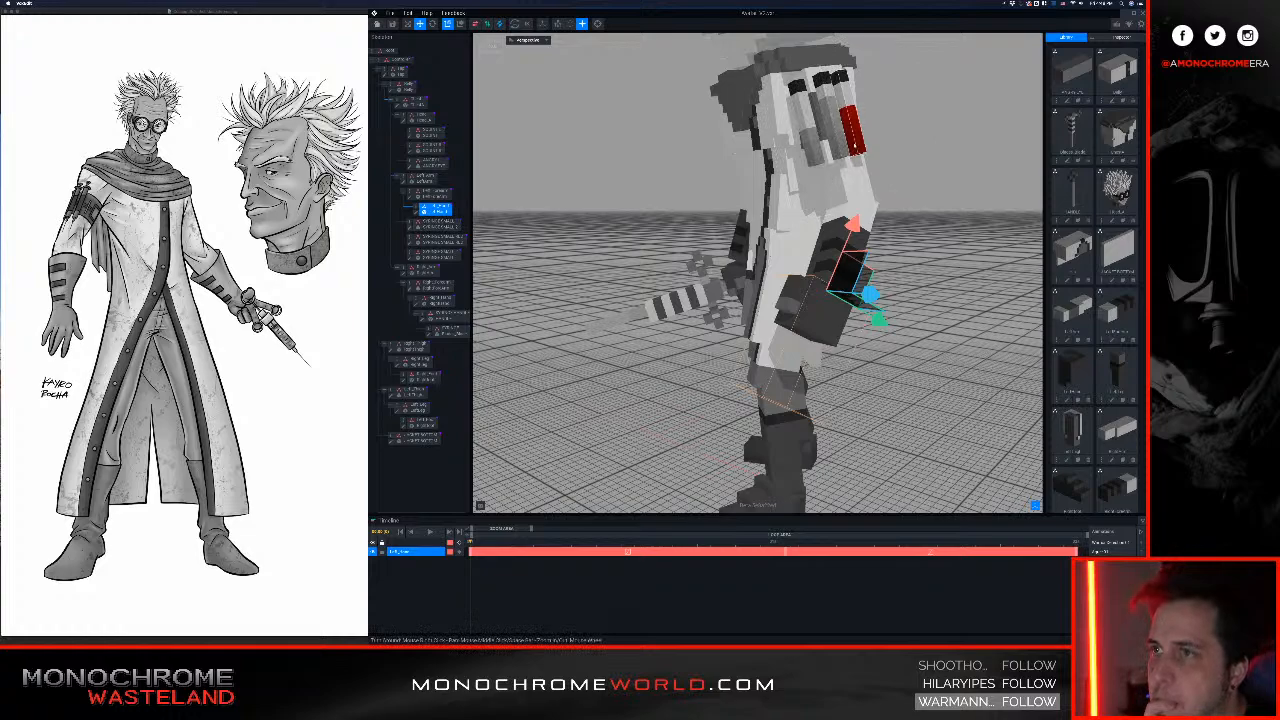
left_click(852, 131)
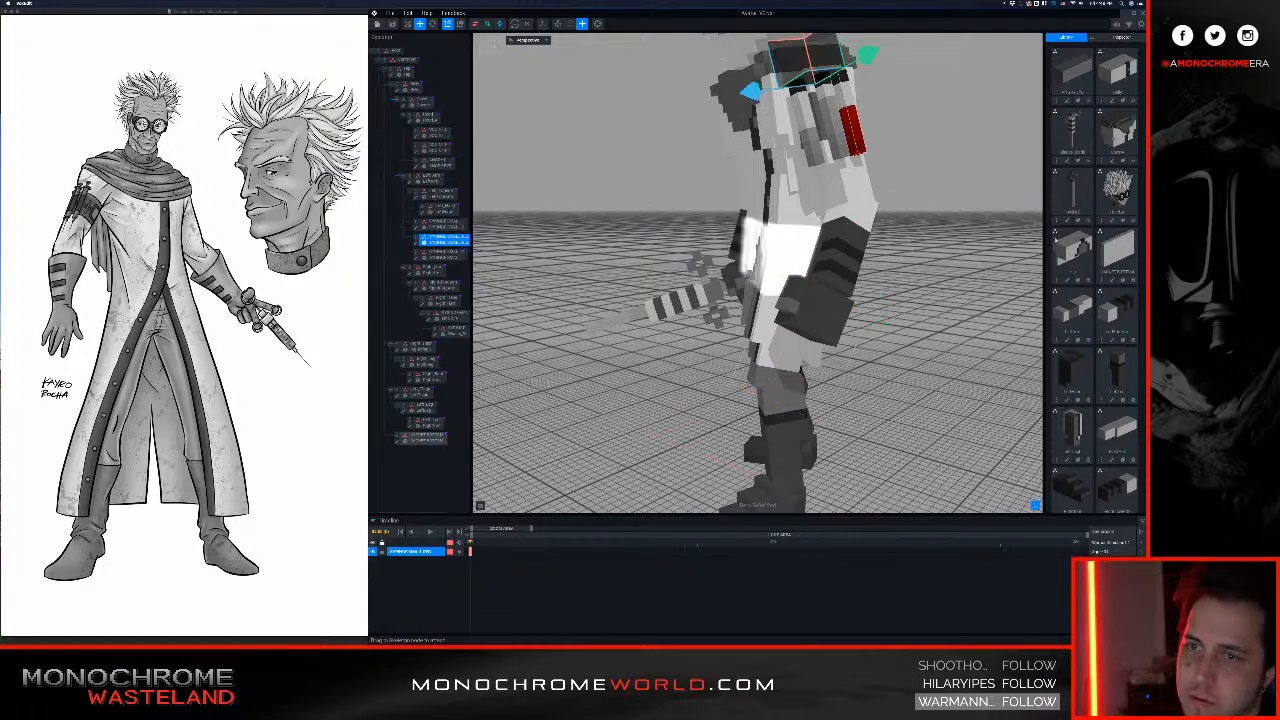
scroll(1127, 300, "down", 5)
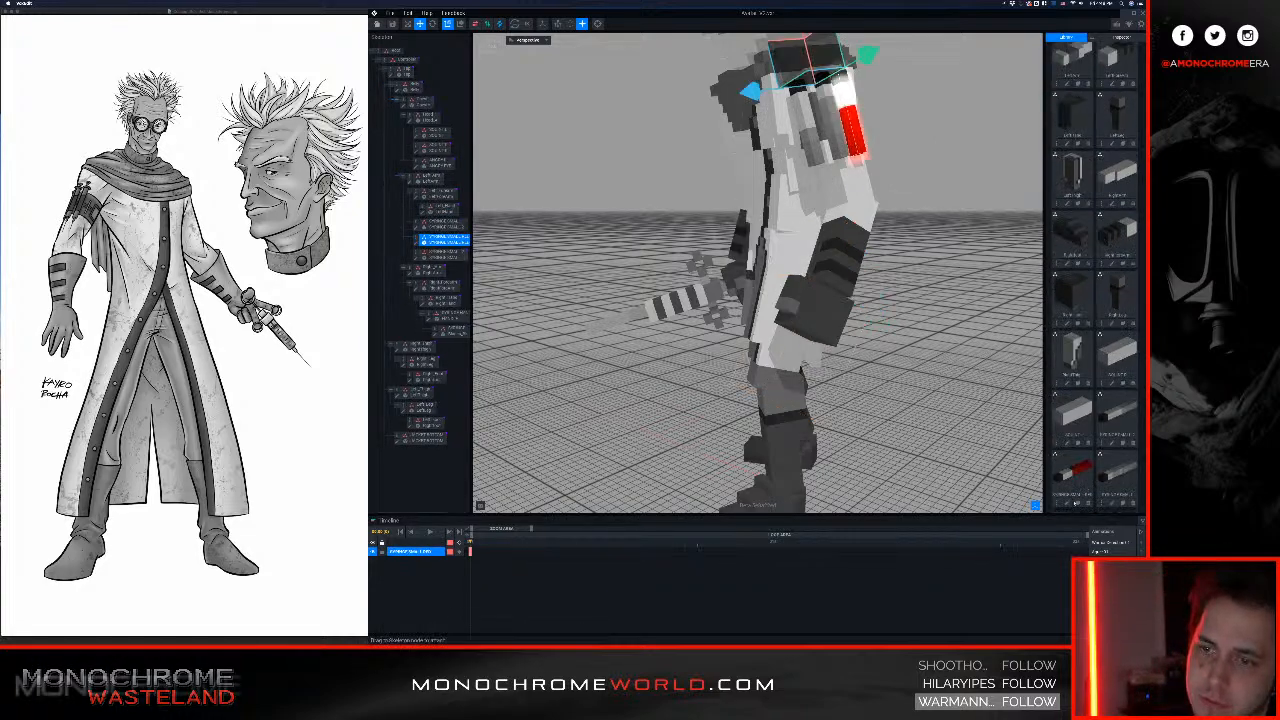
left_click(1078, 503)
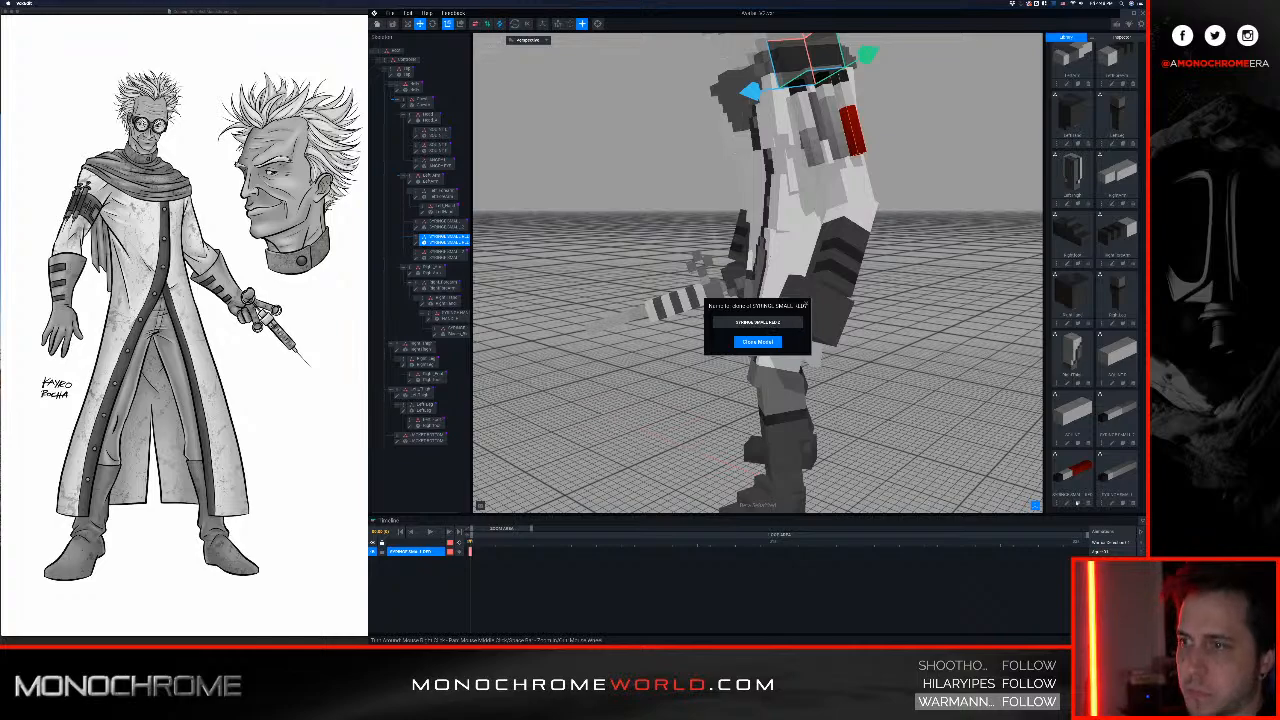
key("Return")
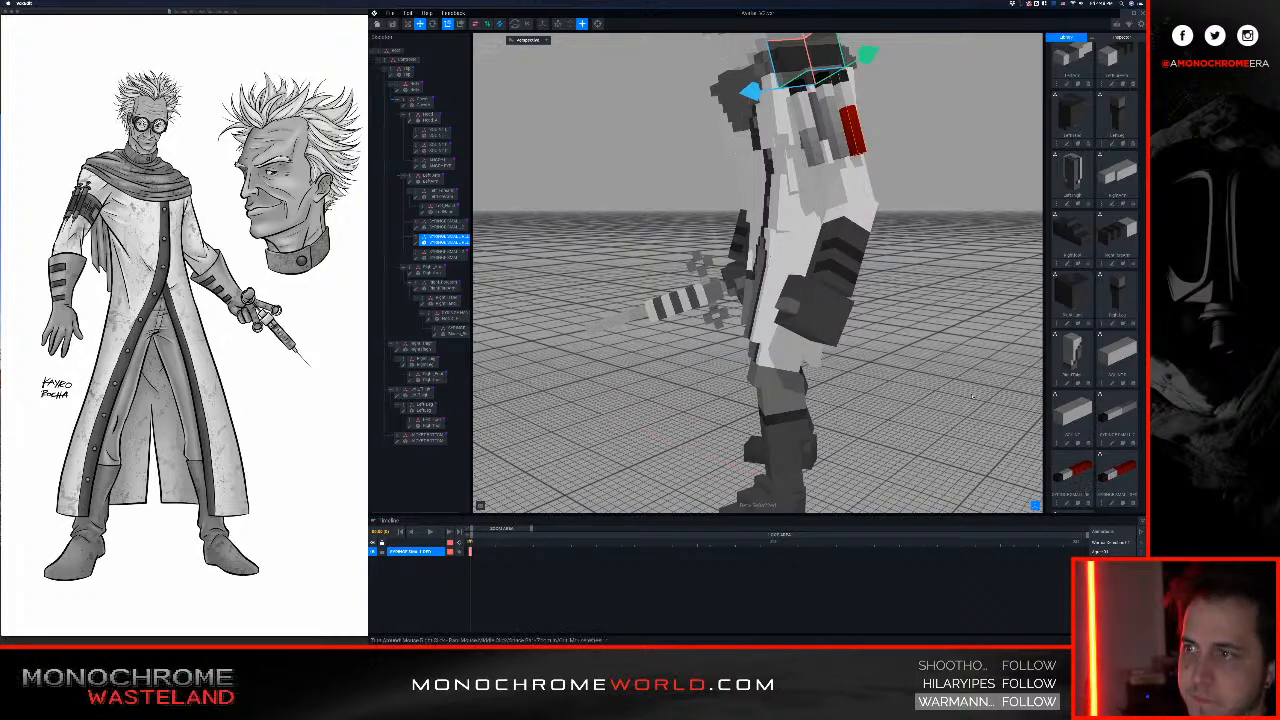
Step: Create a new named node under the left hand and assign the cloned red syringe model to it
scroll(848, 305, "down", 4)
scroll(849, 305, "down", 1)
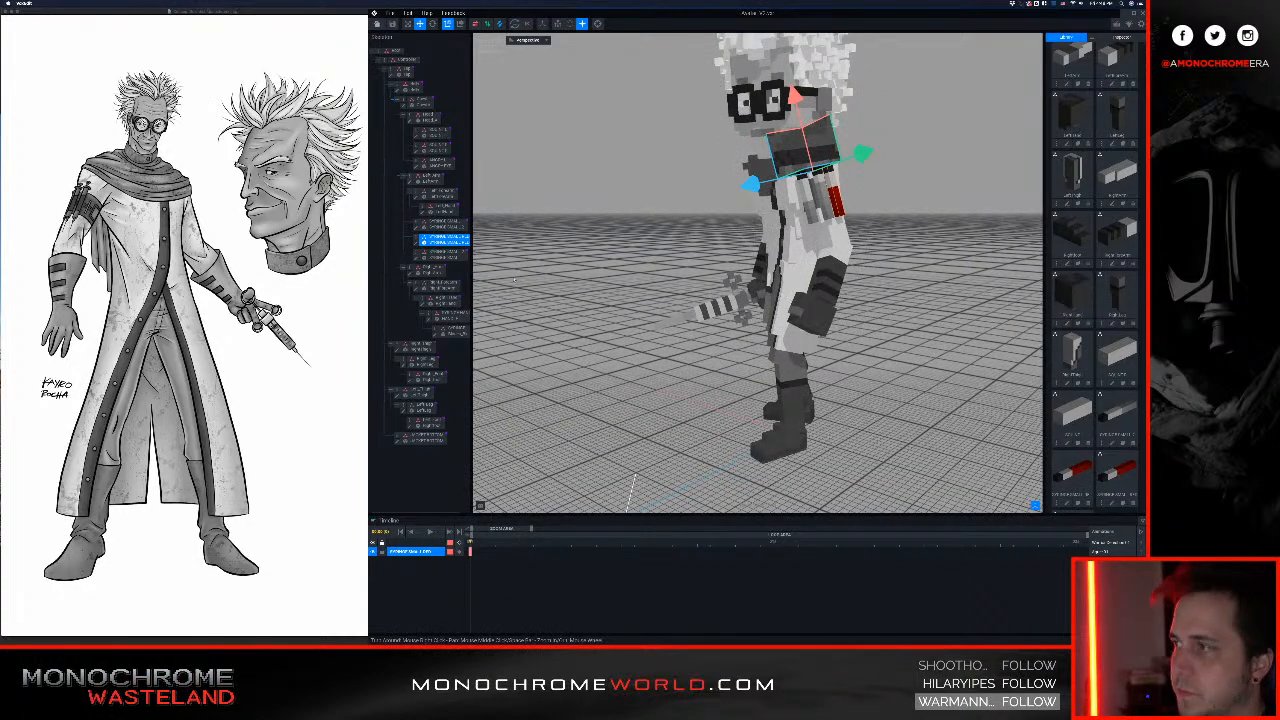
left_click(838, 298)
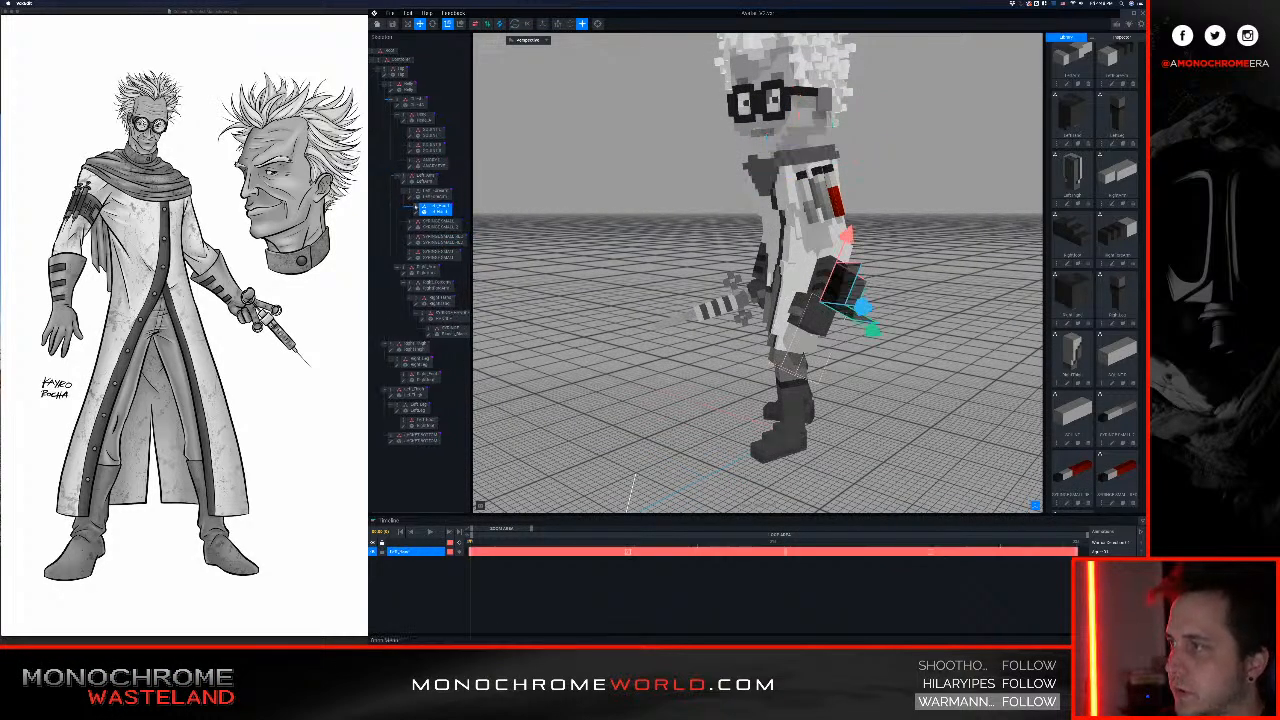
right_click(414, 206)
left_click(445, 232)
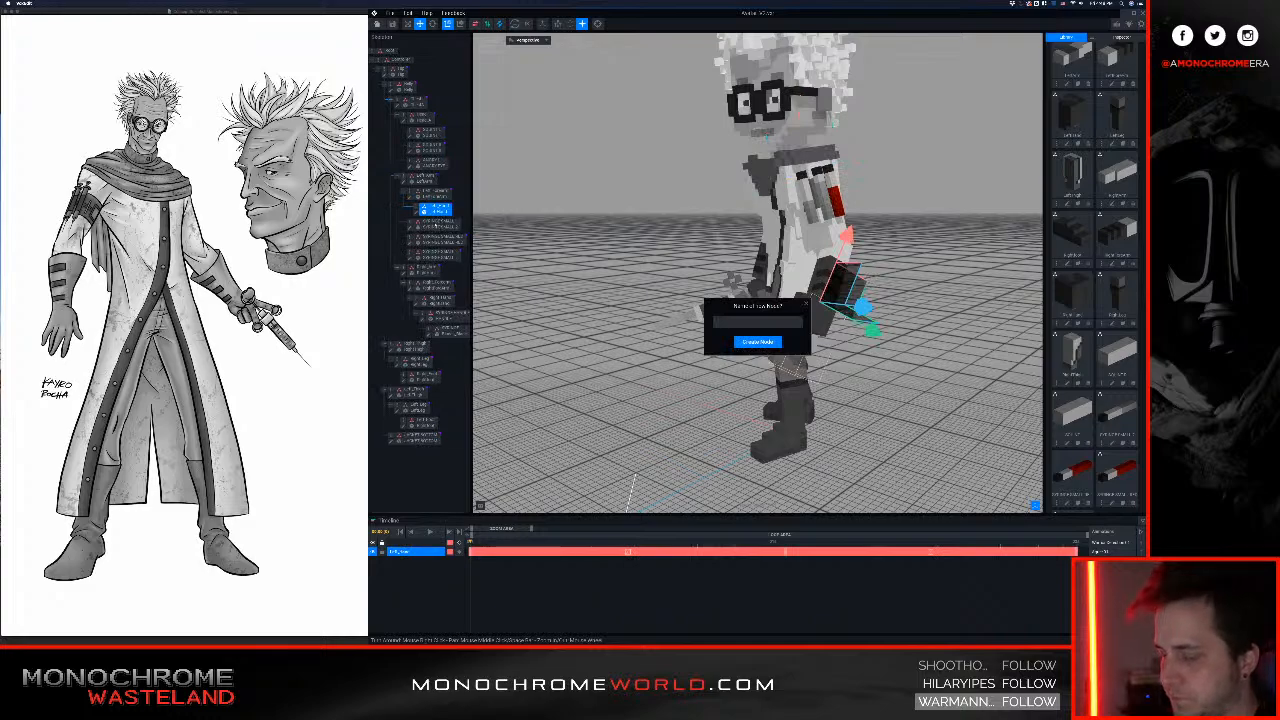
type("WEAPON")
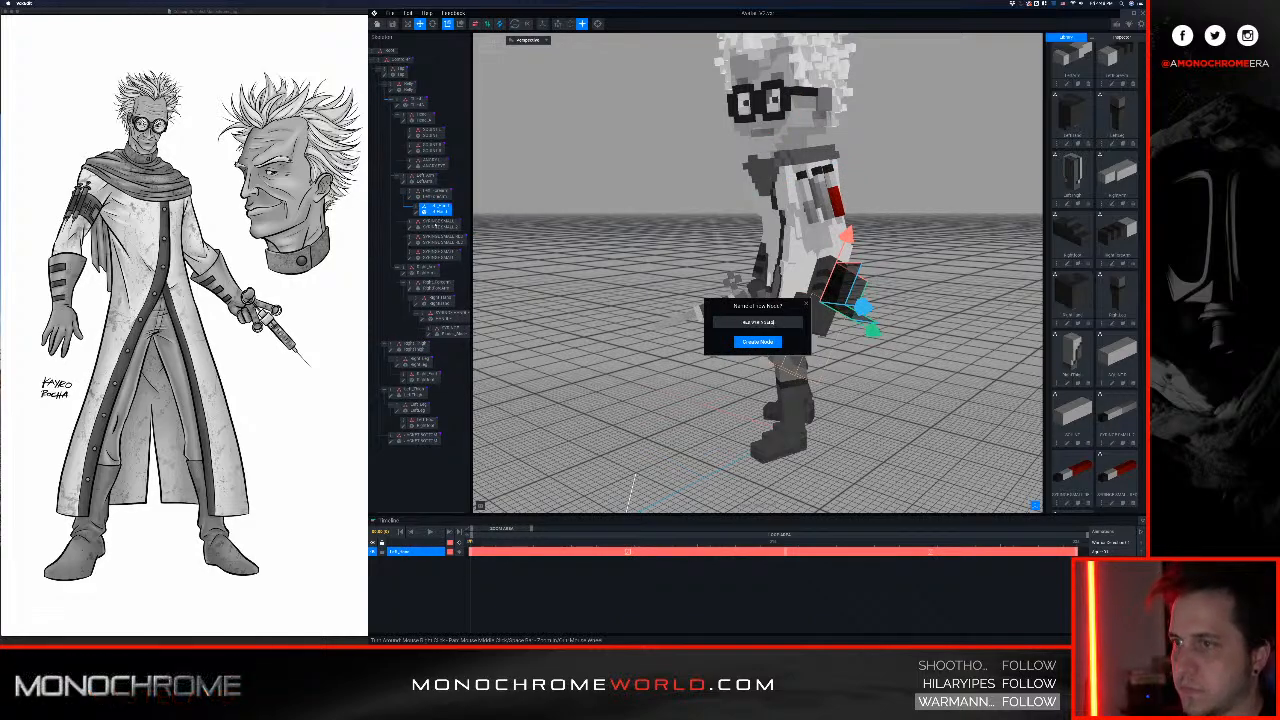
key("Return")
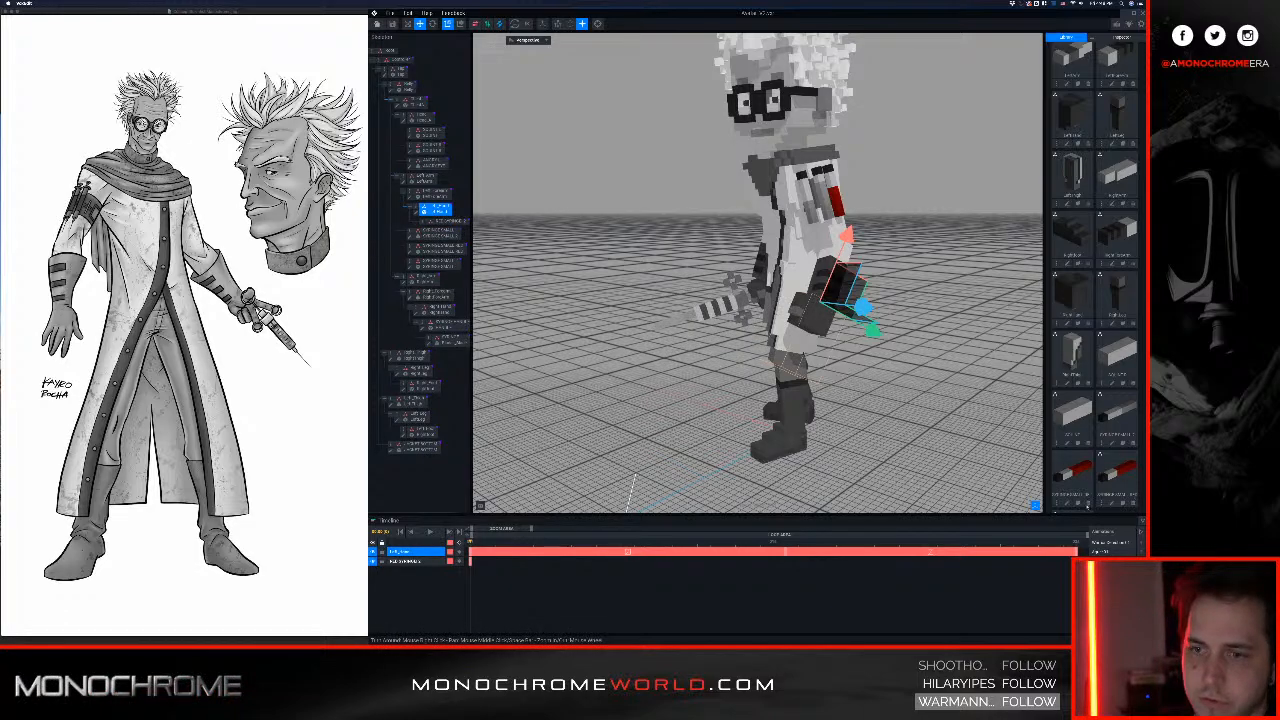
left_click_drag(1072, 476, 470, 228)
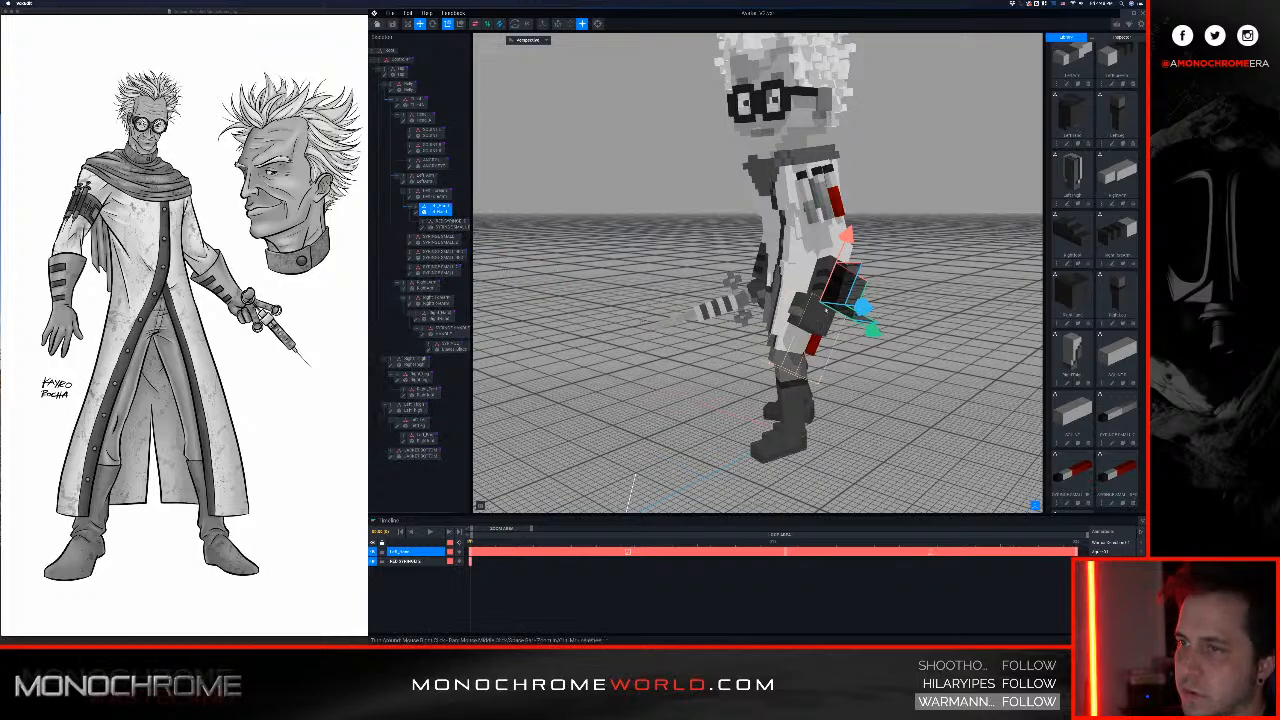
Step: Open the hand's syringe model for voxel editing and rotate it three times about the same axis
right_click_drag(568, 258, 834, 380)
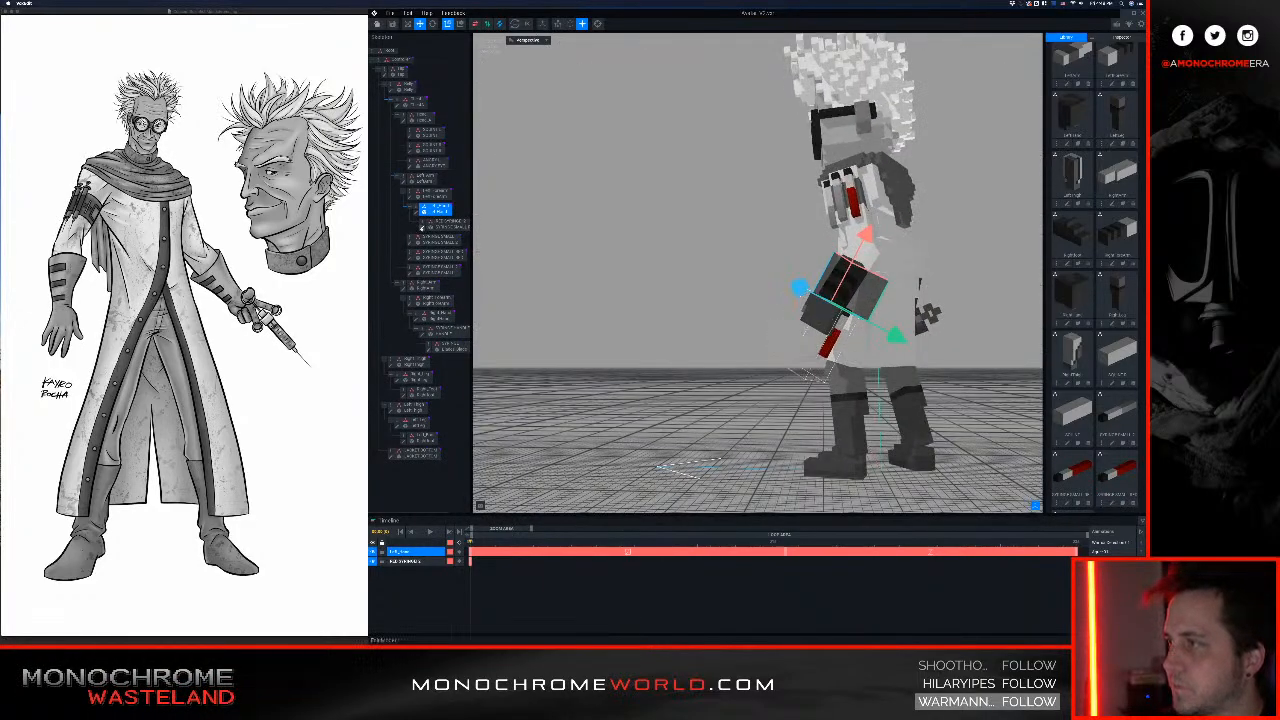
left_click(422, 228)
right_click_drag(606, 300, 617, 354)
scroll(663, 349, "down", 3)
scroll(636, 377, "down", 4)
scroll(636, 377, "down", 3)
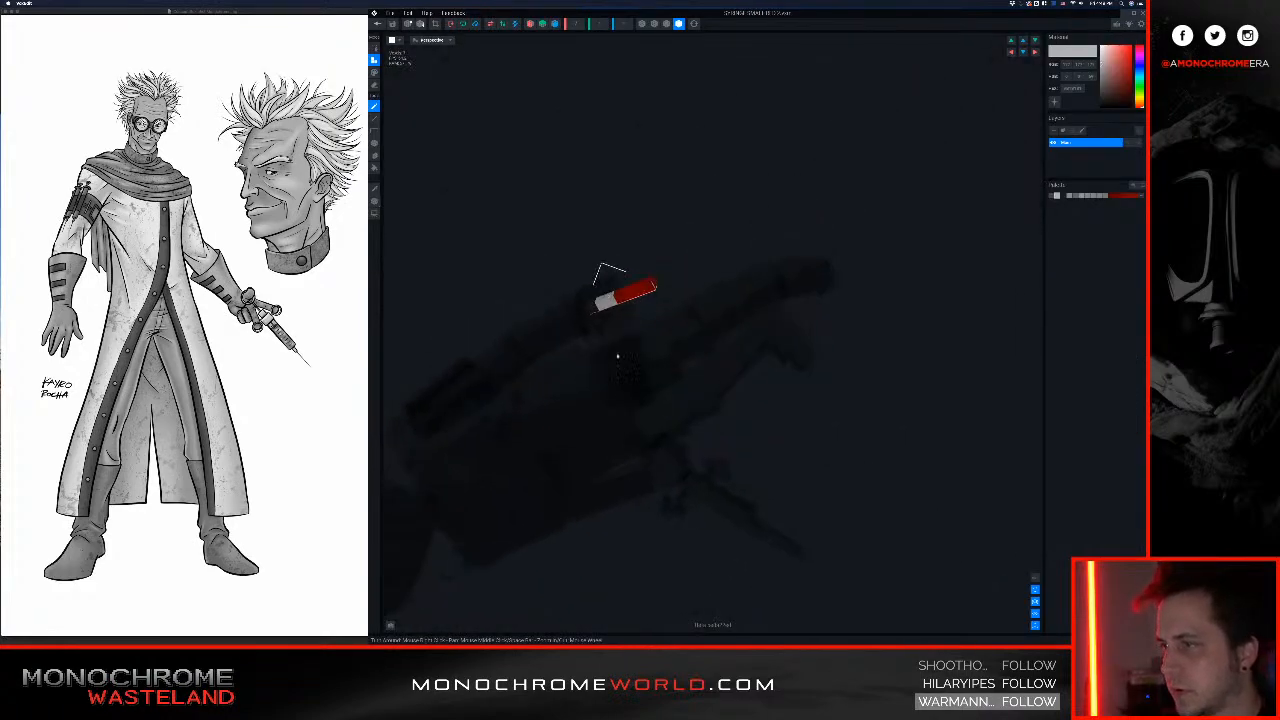
left_click(475, 24)
left_click(475, 24)
left_click(475, 24)
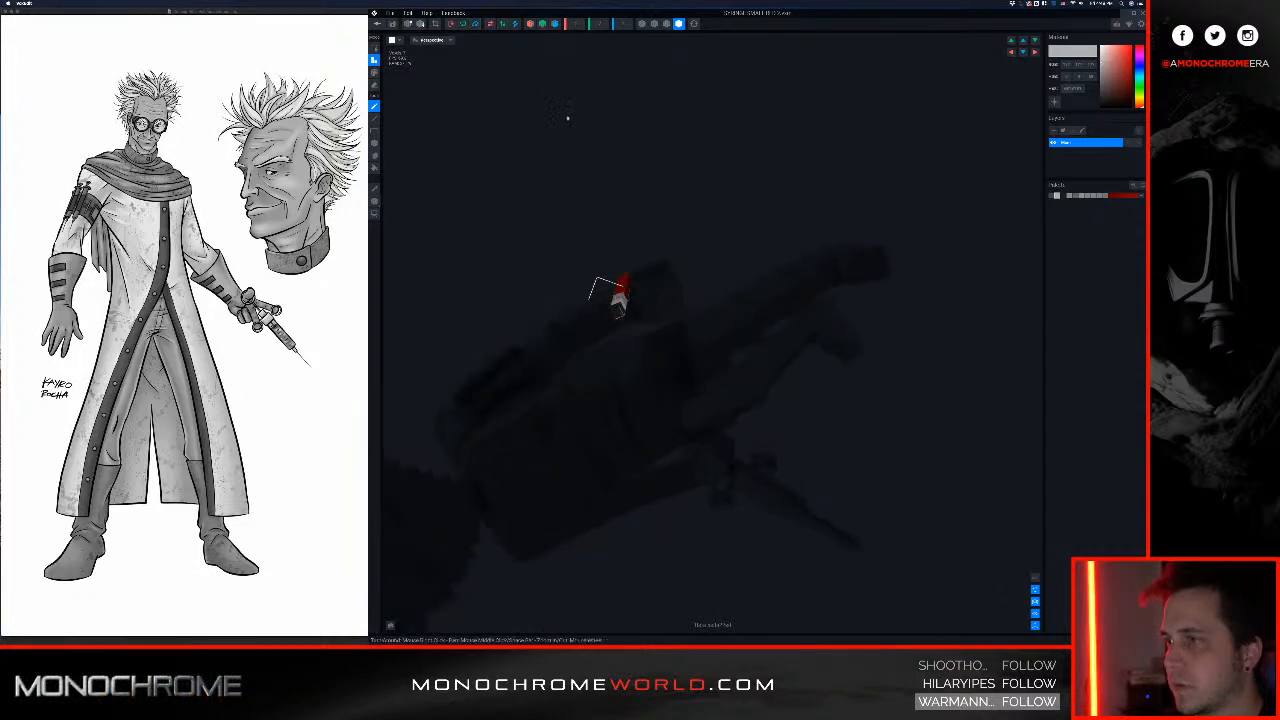
Step: Show the syringe model's pivot and shift it along the red and green axes
right_click_drag(651, 273, 657, 294)
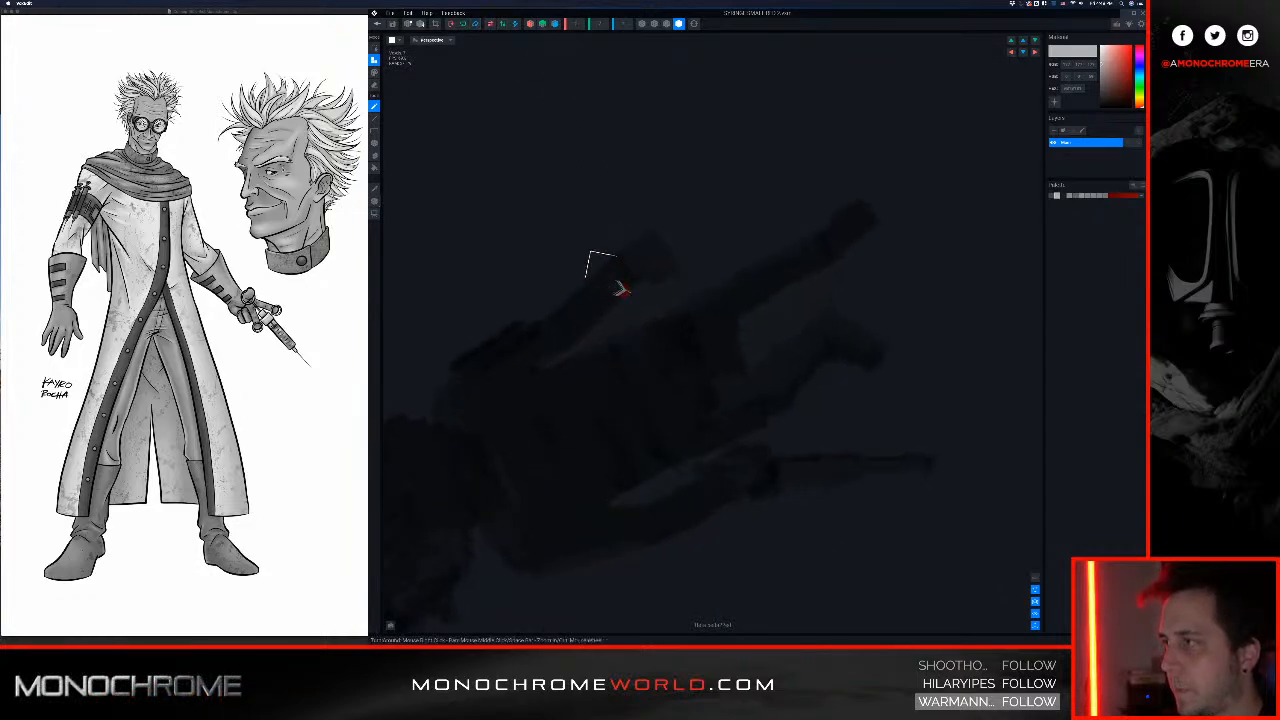
left_click(376, 203)
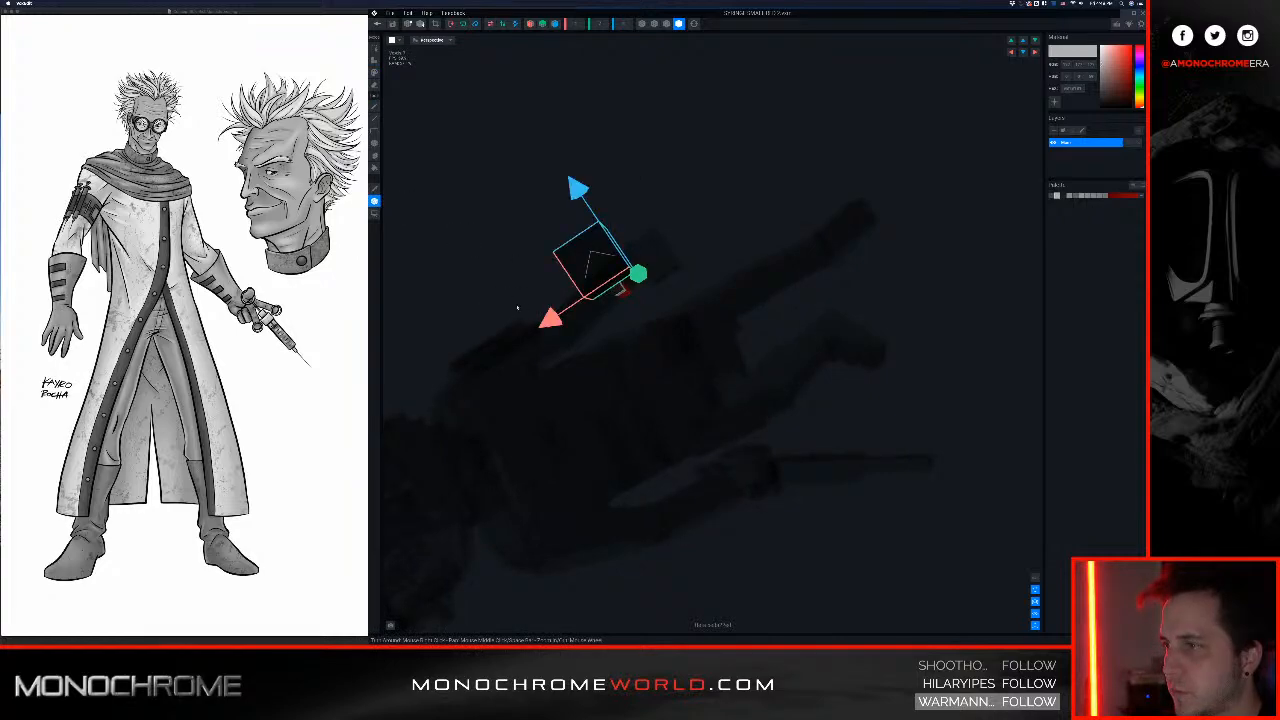
left_click_drag(557, 329, 518, 353)
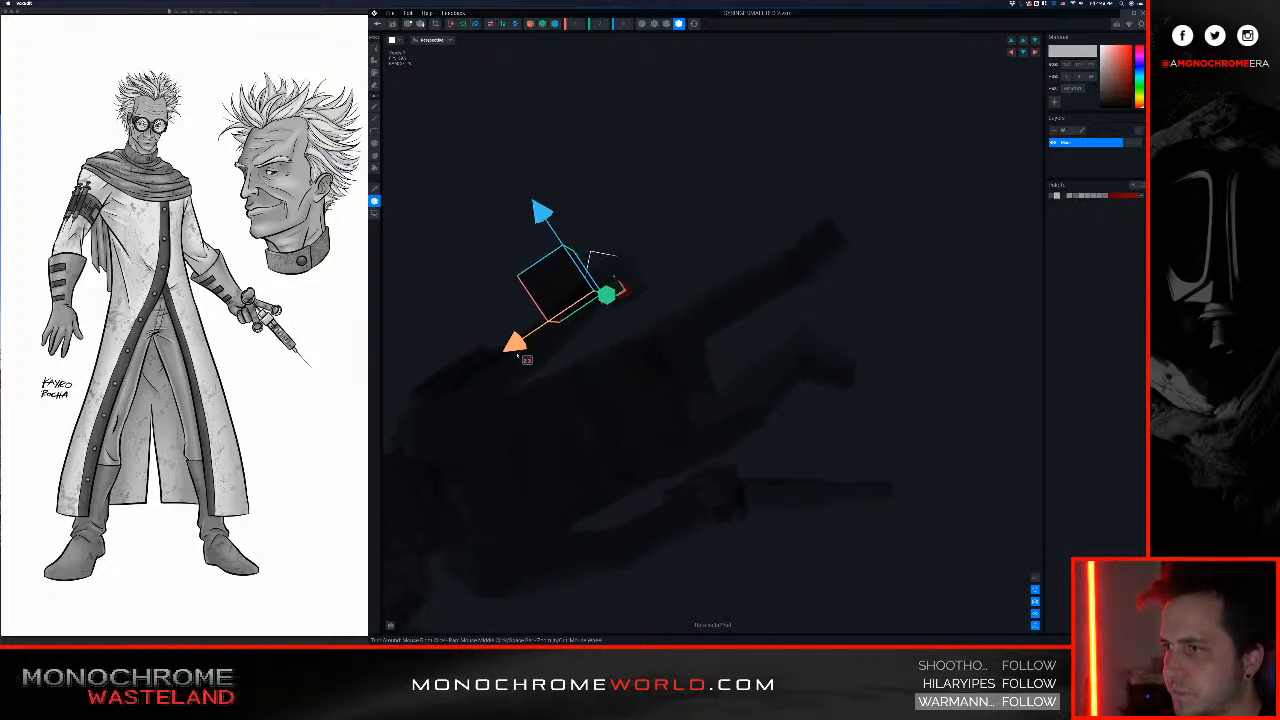
right_click_drag(627, 275, 624, 278)
left_click_drag(614, 354, 625, 413)
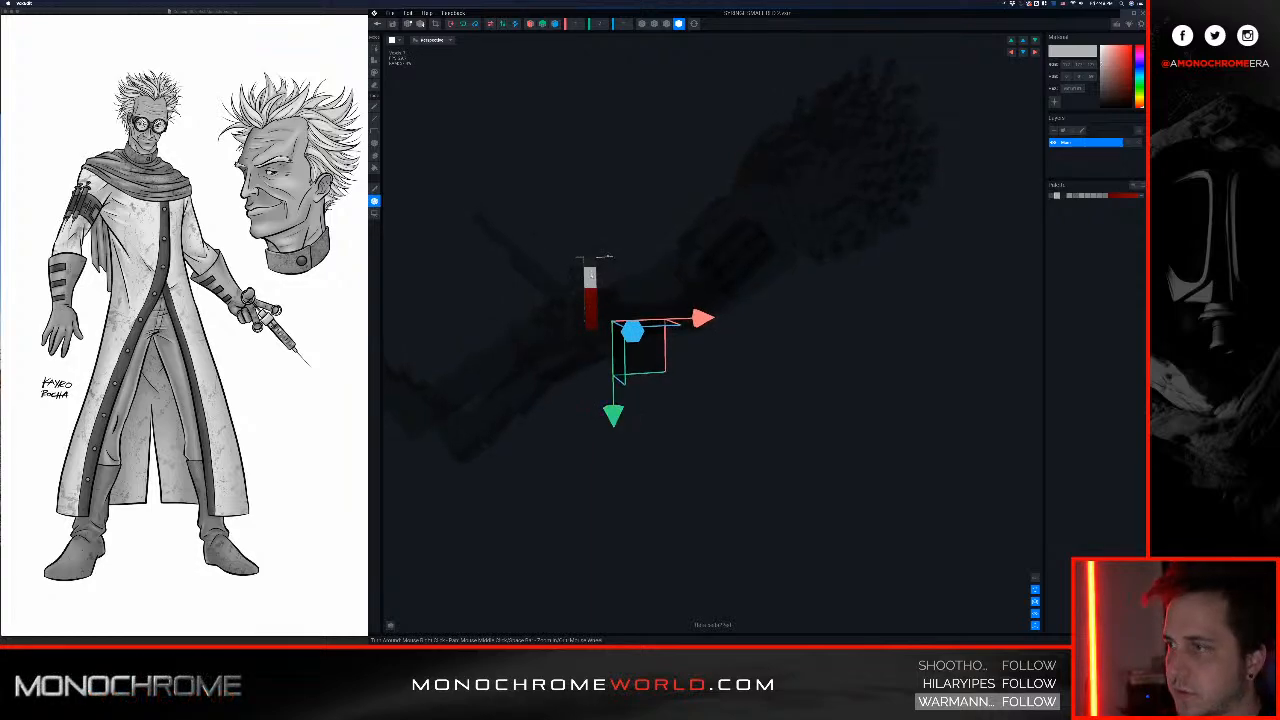
Step: Fine-tune the syringe's pivot along all three axes, placing it beyond the red end of the tube
right_click_drag(609, 258, 510, 292)
scroll(593, 296, "up", 5)
right_click_drag(593, 298, 644, 352)
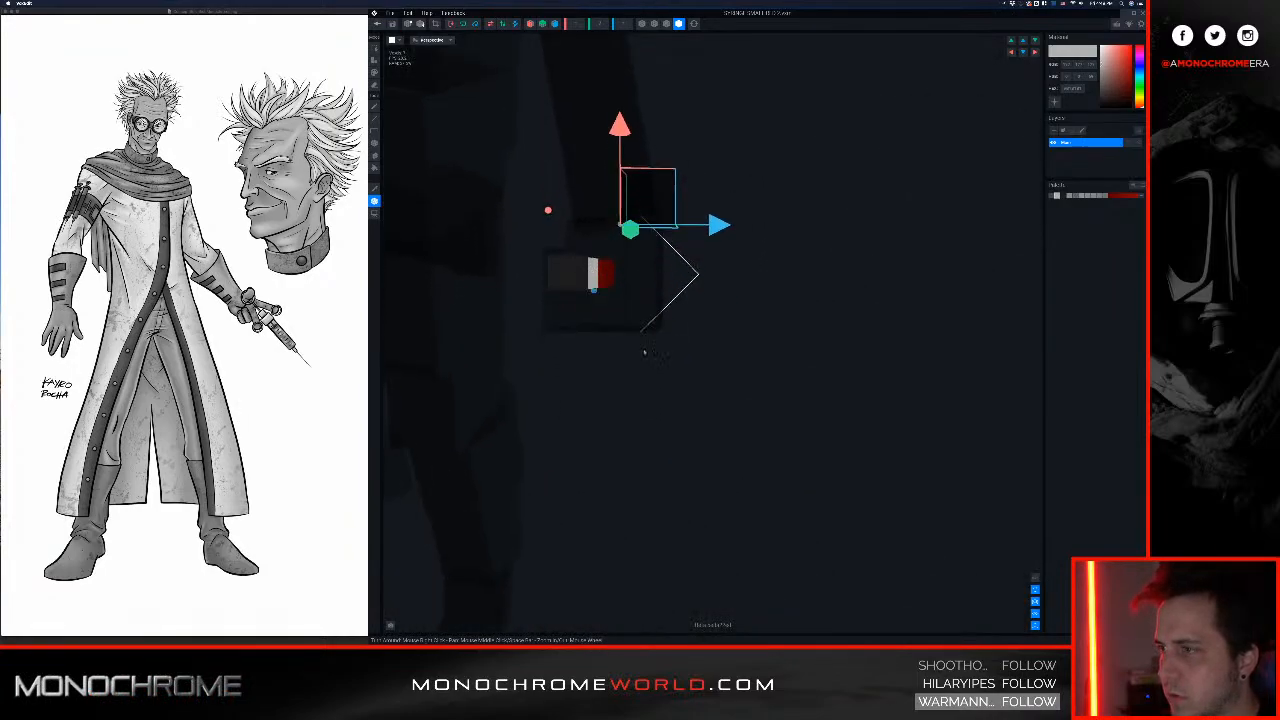
left_click_drag(719, 226, 715, 226)
left_click_drag(617, 127, 617, 136)
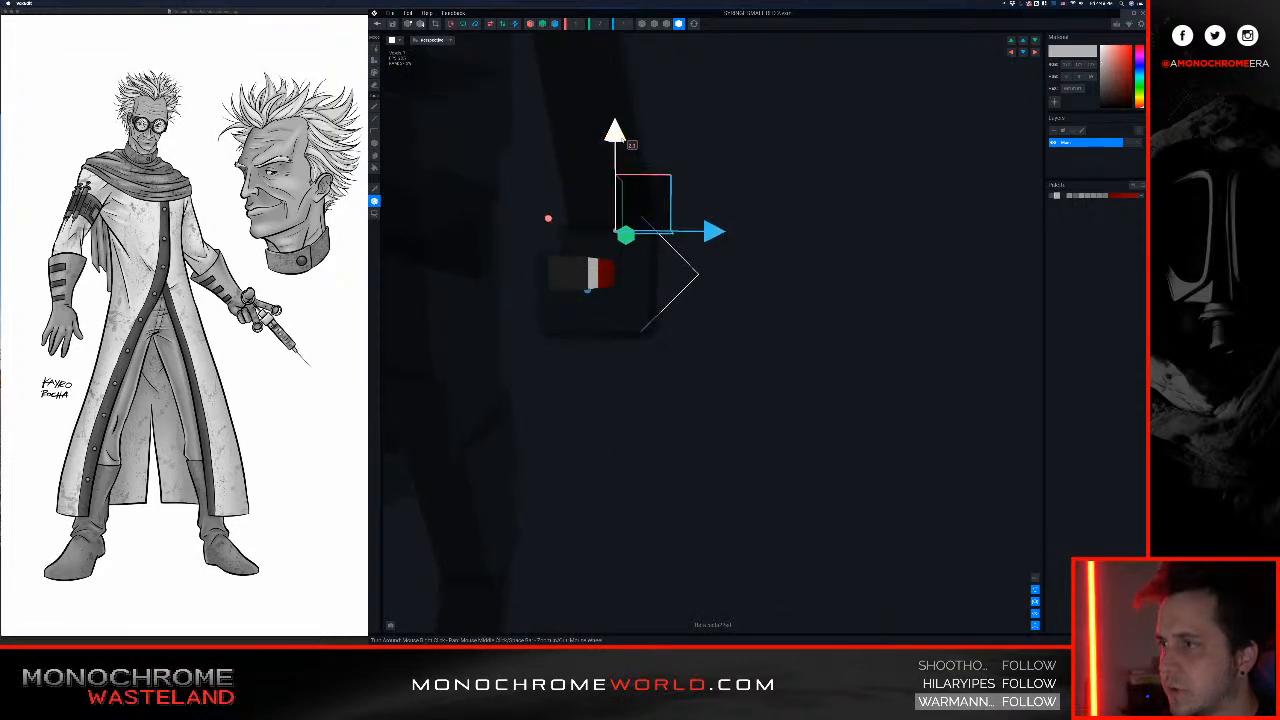
right_click_drag(620, 180, 590, 220)
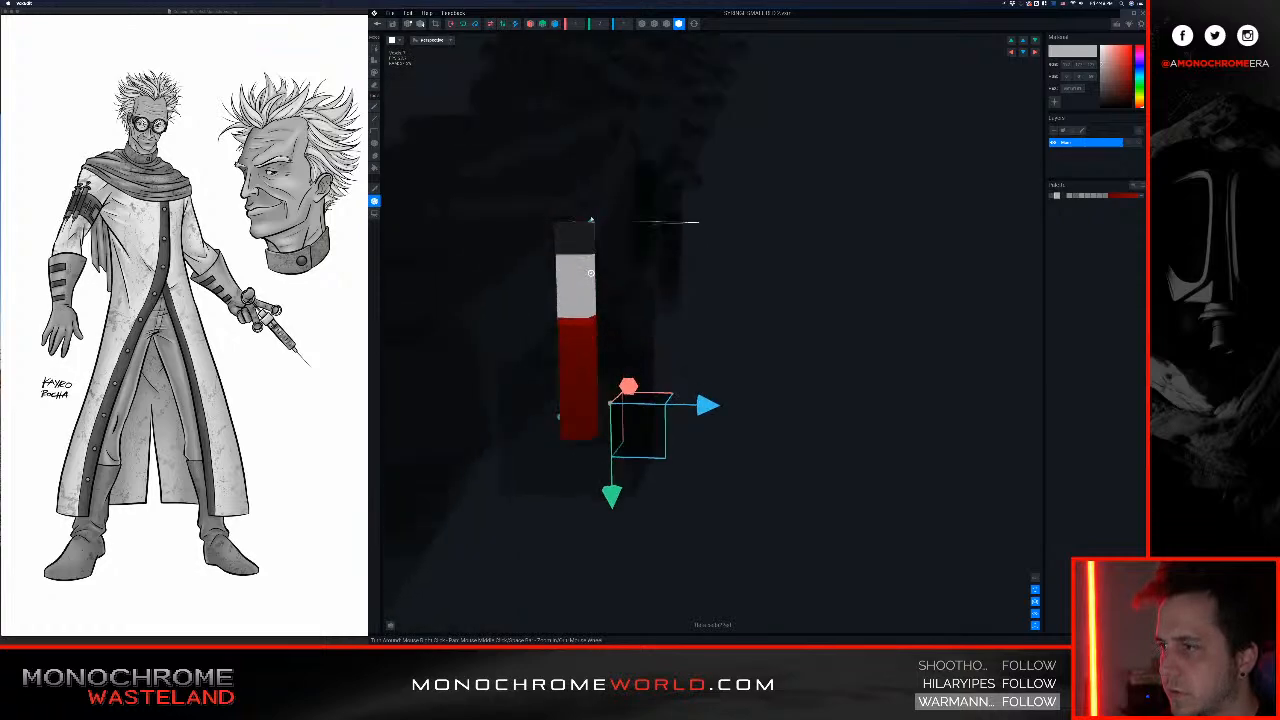
left_click_drag(612, 494, 613, 552)
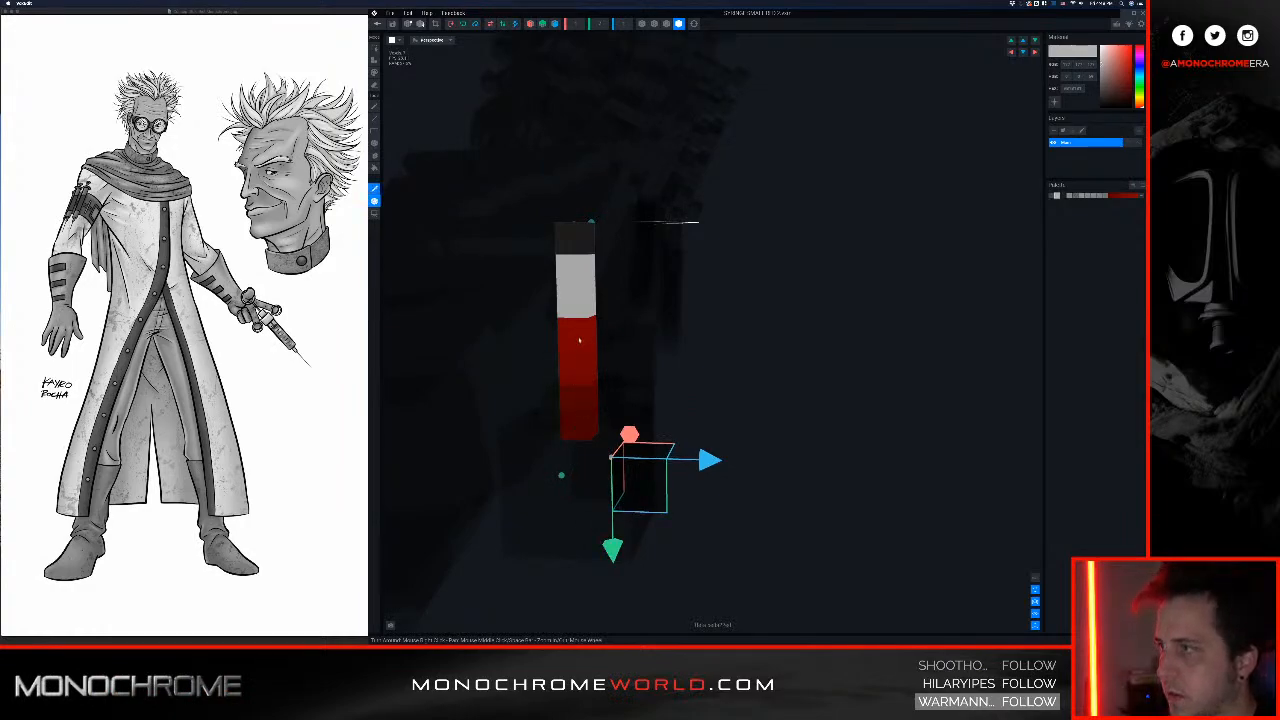
Step: Paint one more band of the syringe's white section red, save the model and return to the character rig
left_click(375, 61)
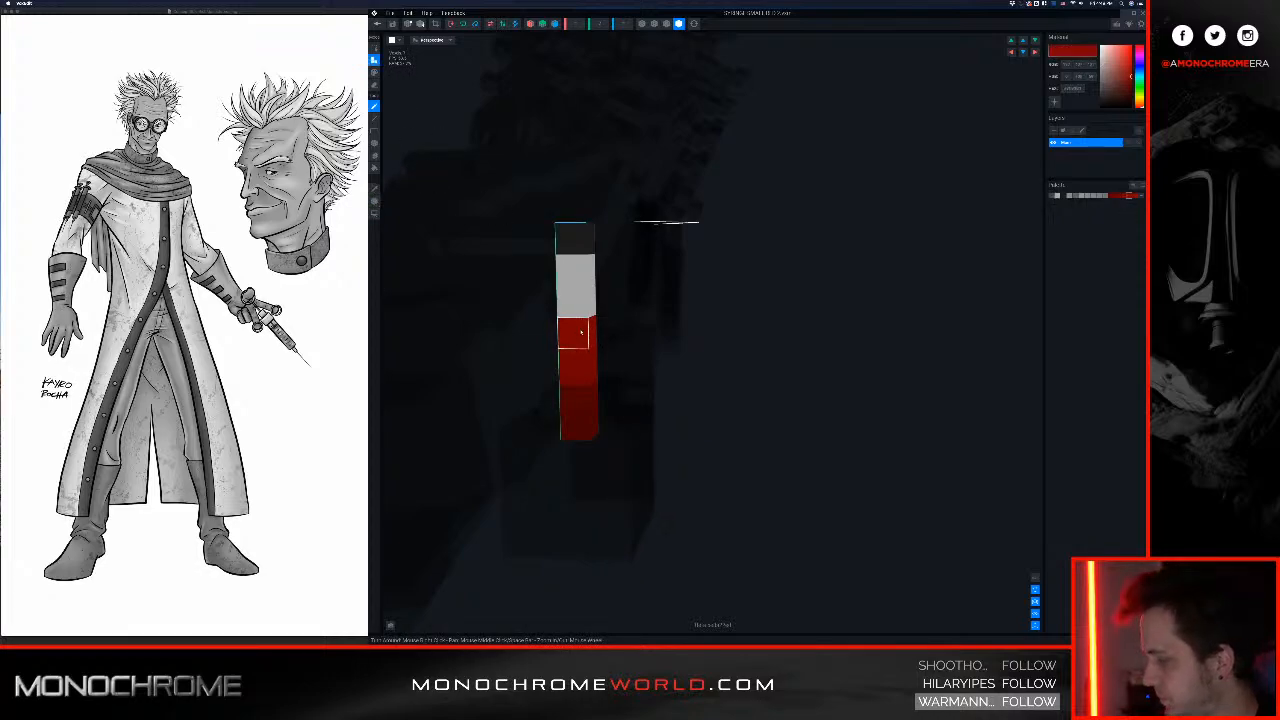
key("p")
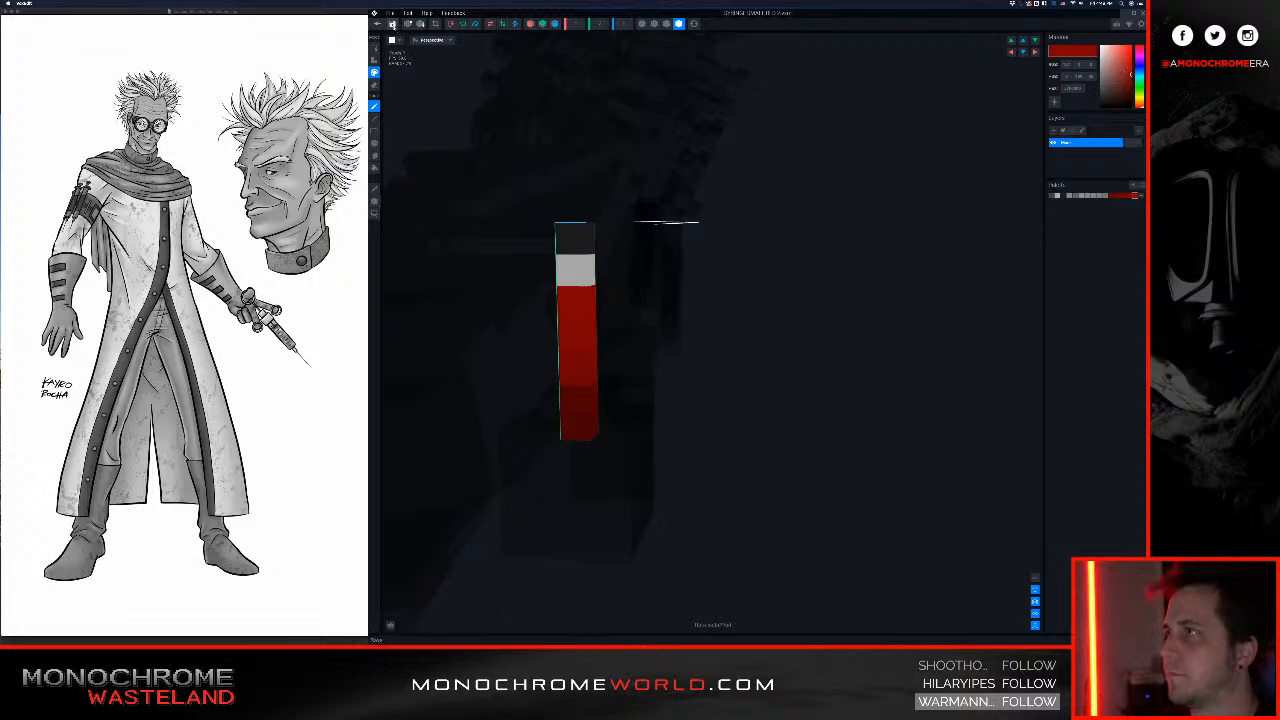
left_click(375, 25)
left_click(706, 193)
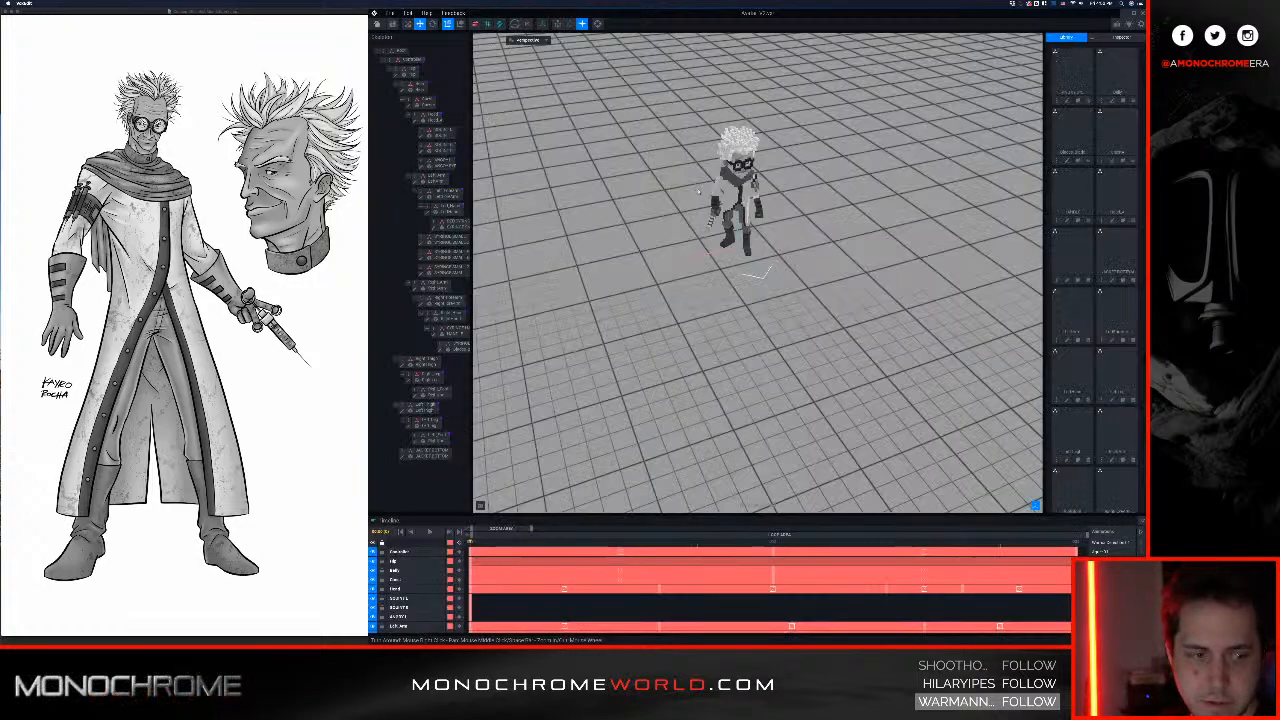
Step: Inspect from several angles how the red syringe sits in the character's left hand
scroll(780, 196, "up", 5)
middle_click_drag(780, 196, 764, 270)
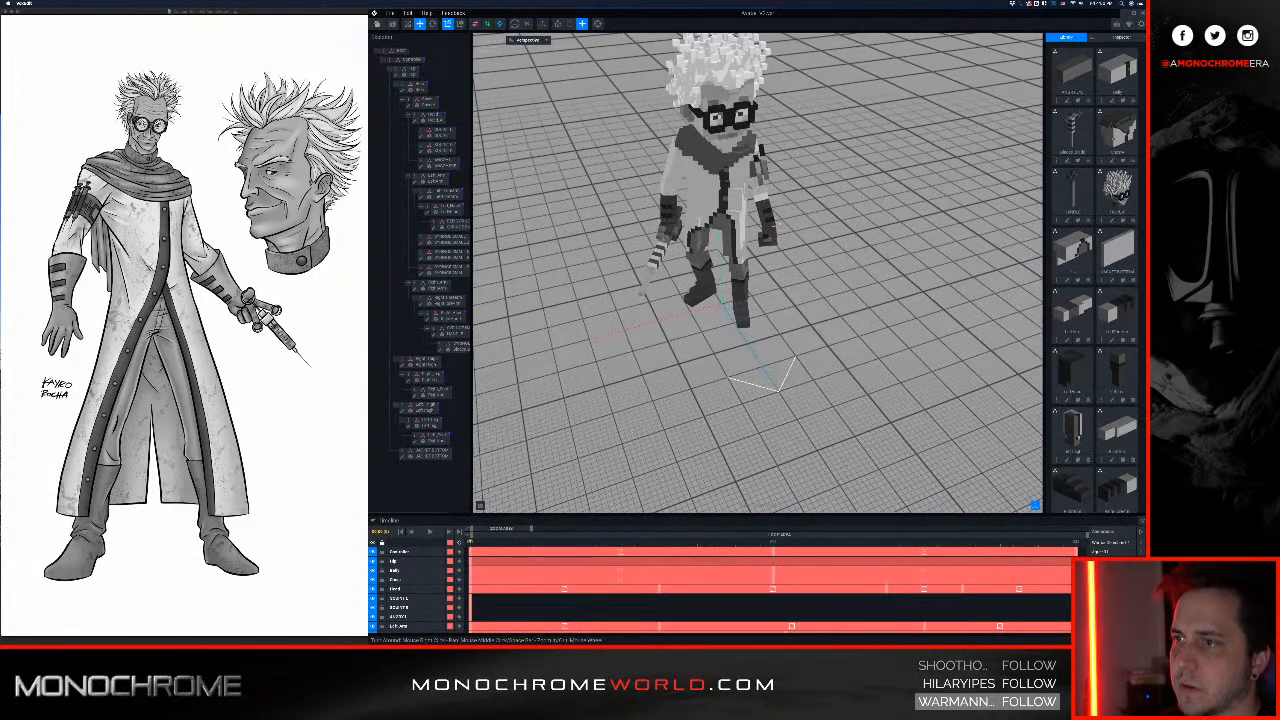
right_click_drag(775, 270, 824, 281)
scroll(752, 237, "up", 8)
scroll(745, 236, "up", 2)
scroll(796, 288, "down", 5)
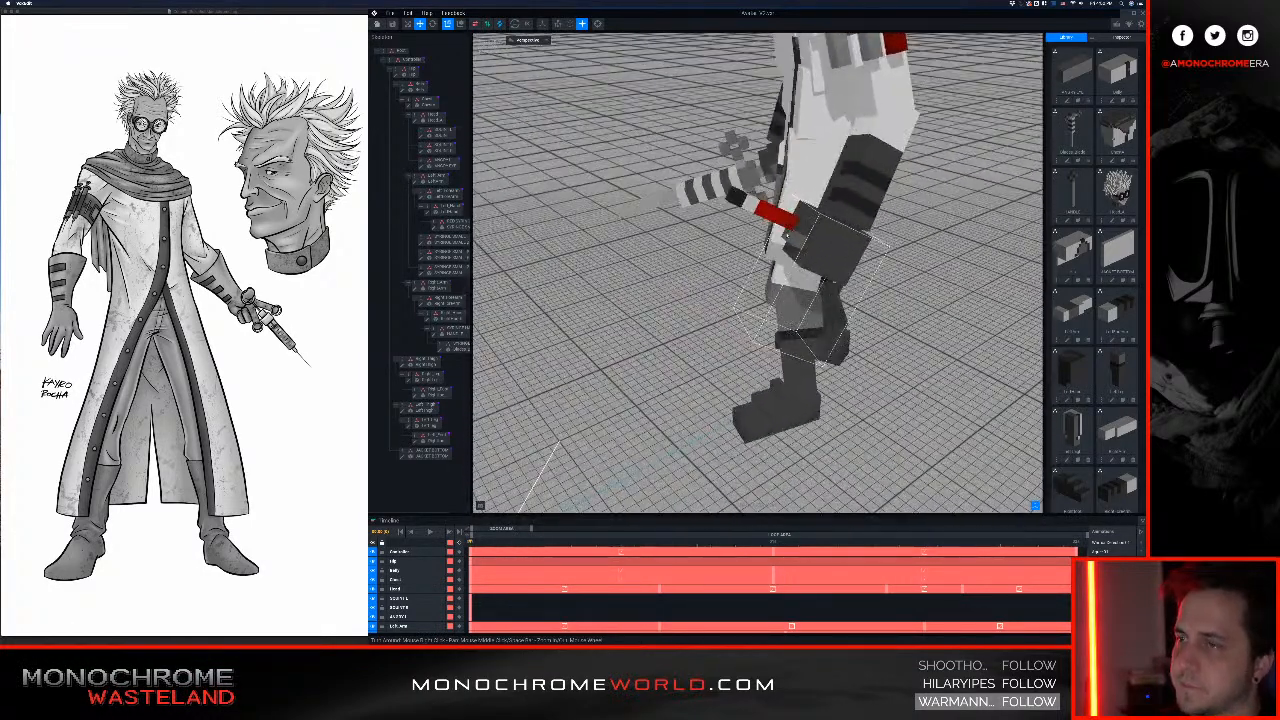
right_click_drag(787, 232, 800, 222)
Step: Reopen the hand's syringe model, move its pivot back along the tube toward the body, save it and return to the rig
left_click(797, 217)
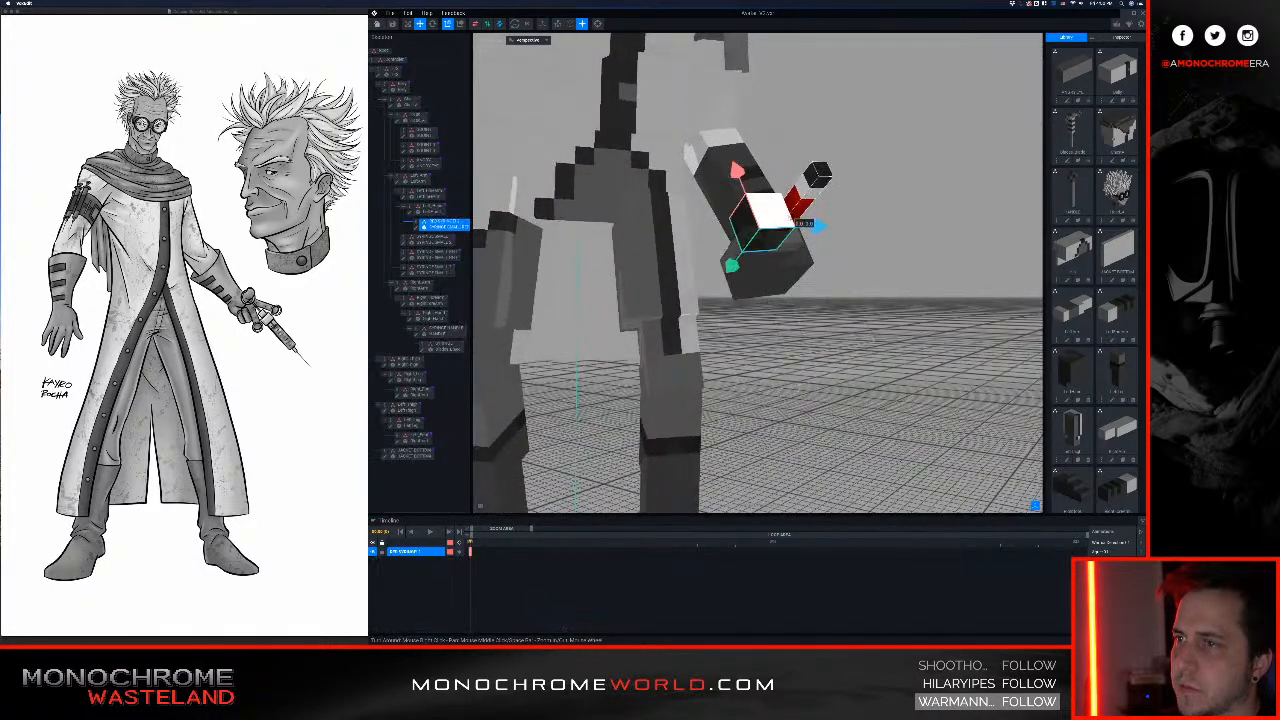
left_click(417, 228)
right_click_drag(697, 296, 675, 284)
left_click(374, 201)
scroll(605, 222, "down", 4)
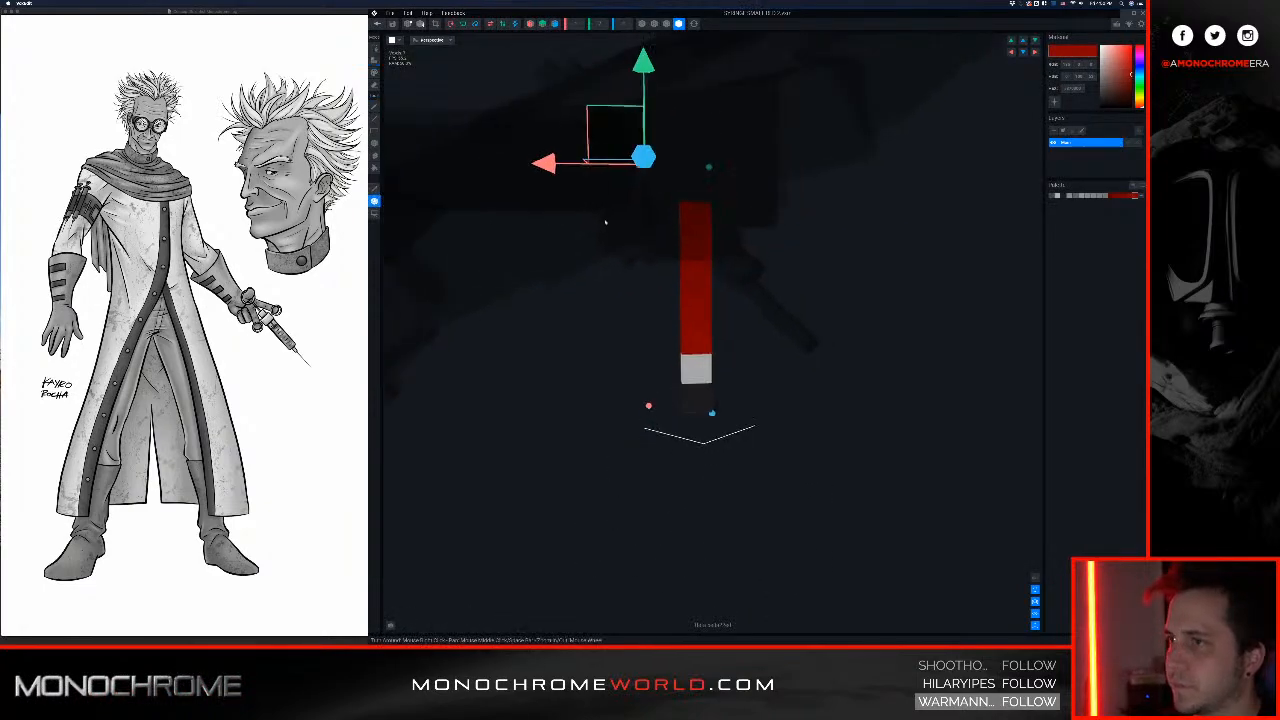
scroll(605, 222, "down", 2)
left_click_drag(652, 92, 655, 120)
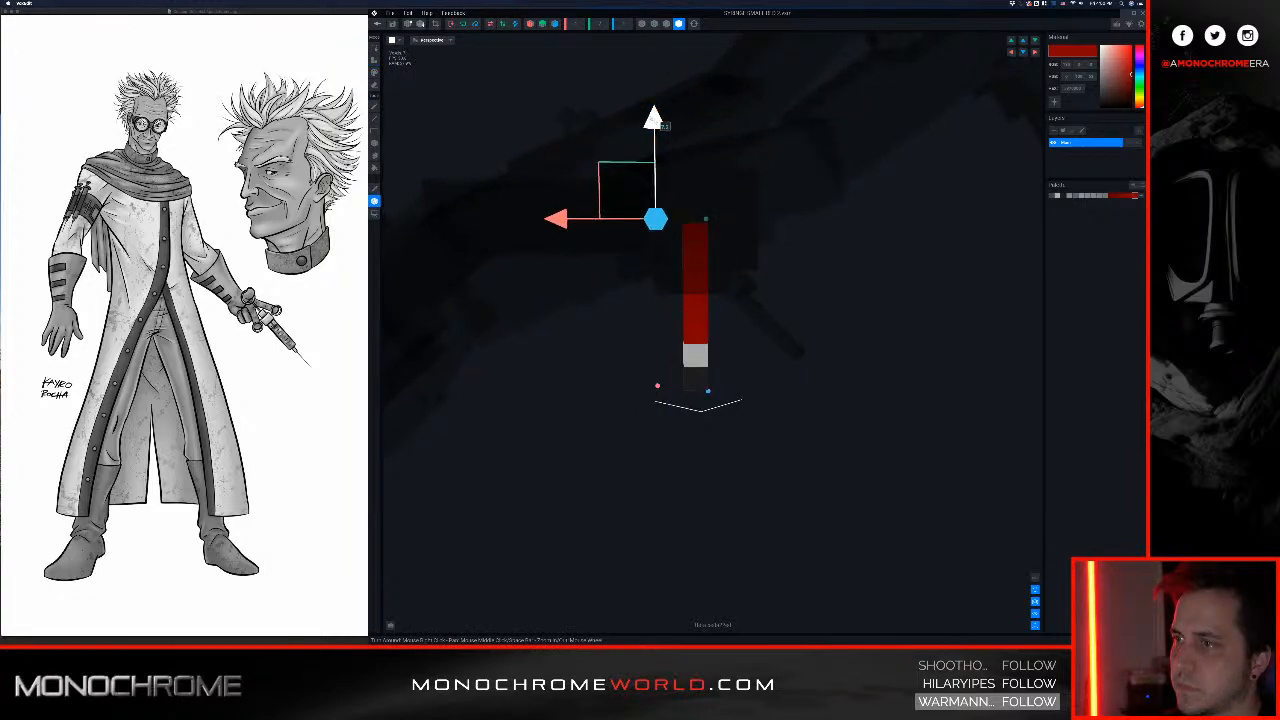
left_click(377, 23)
left_click(704, 193)
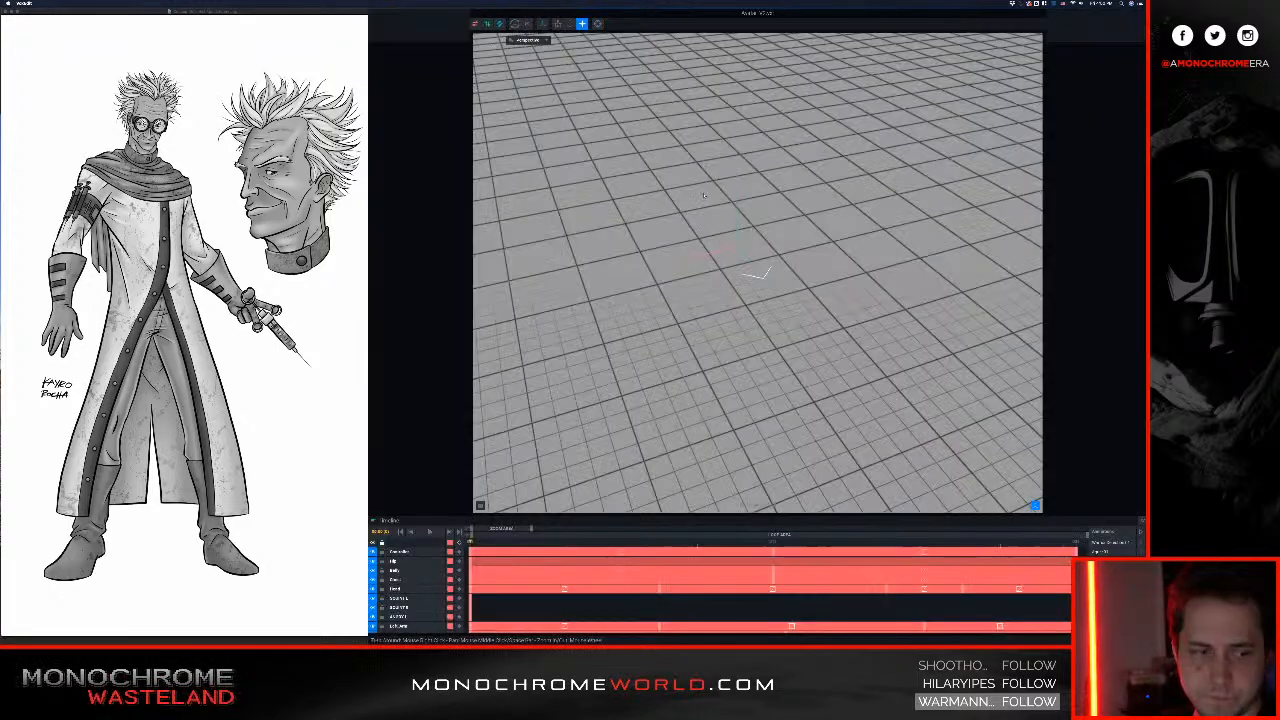
scroll(764, 192, "up", 5)
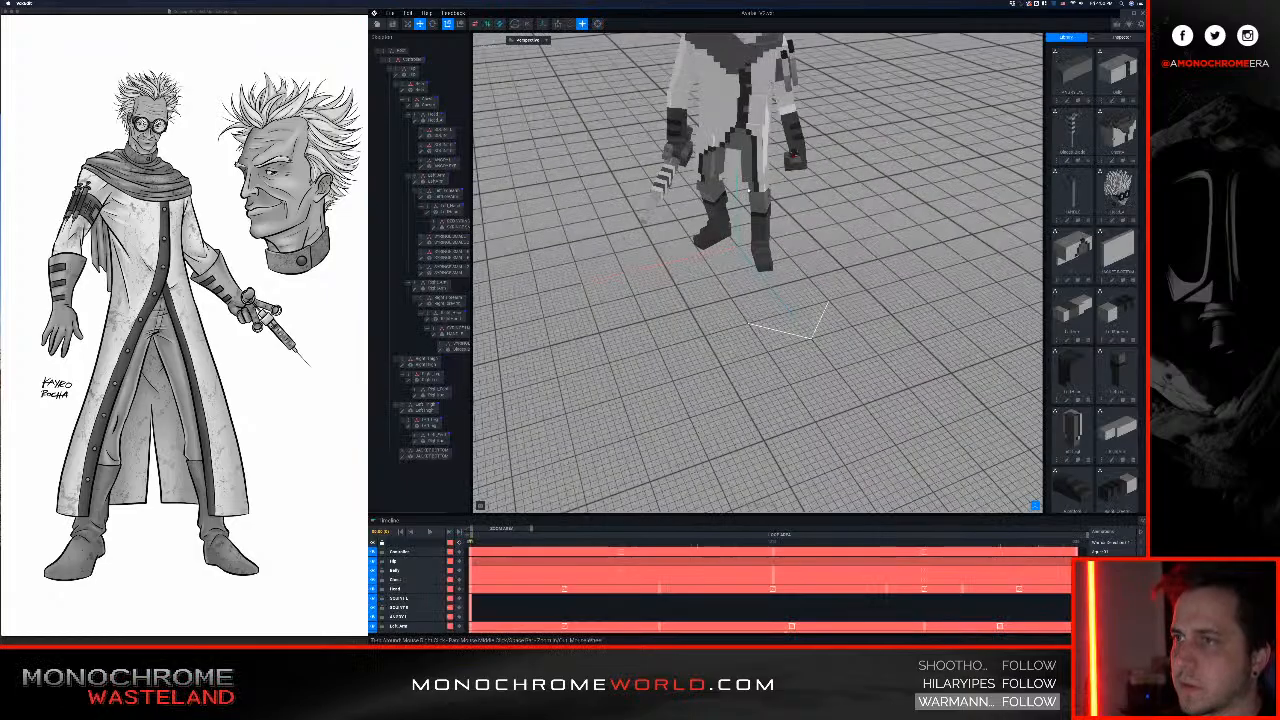
Step: Play the walk animation and examine how the syringe and armband move with the character's arms
middle_click_drag(762, 192, 757, 275)
scroll(757, 275, "up", 2)
mouse_move(757, 275)
right_mouse_down()
mouse_move(750, 203)
mouse_move(781, 242)
mouse_move(781, 268)
right_mouse_up()
scroll(781, 268, "down", 3)
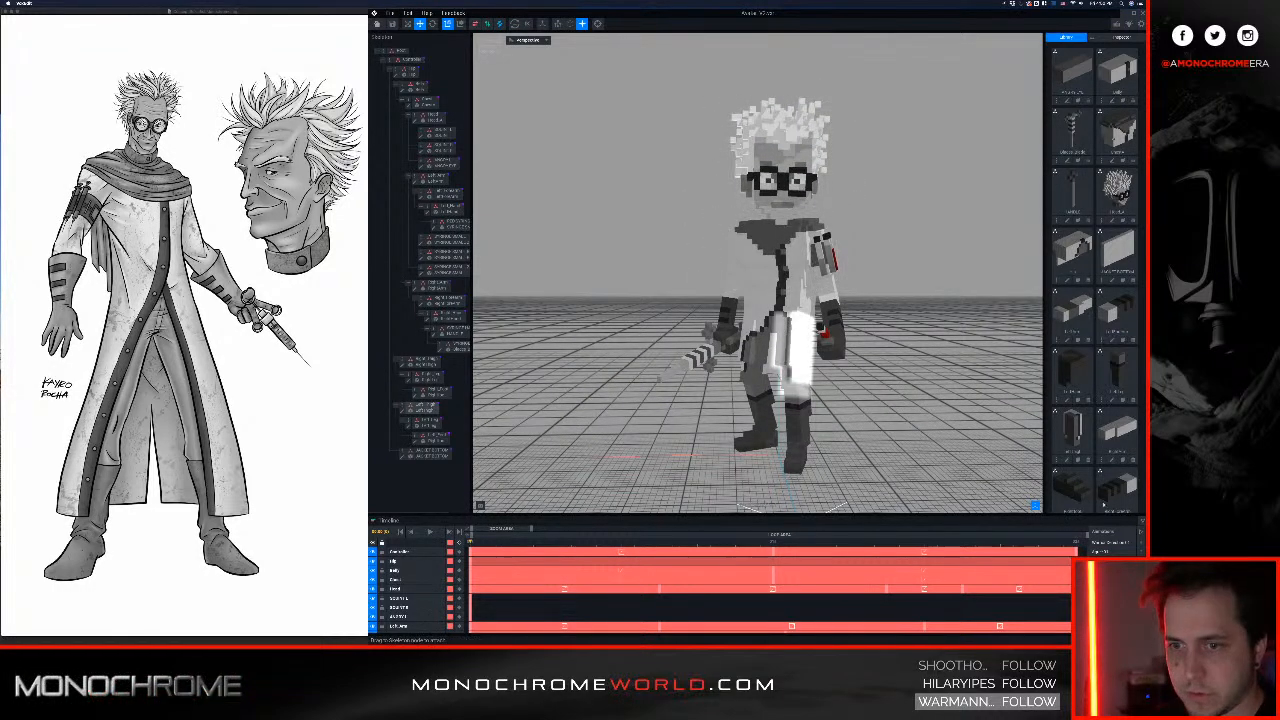
key("space")
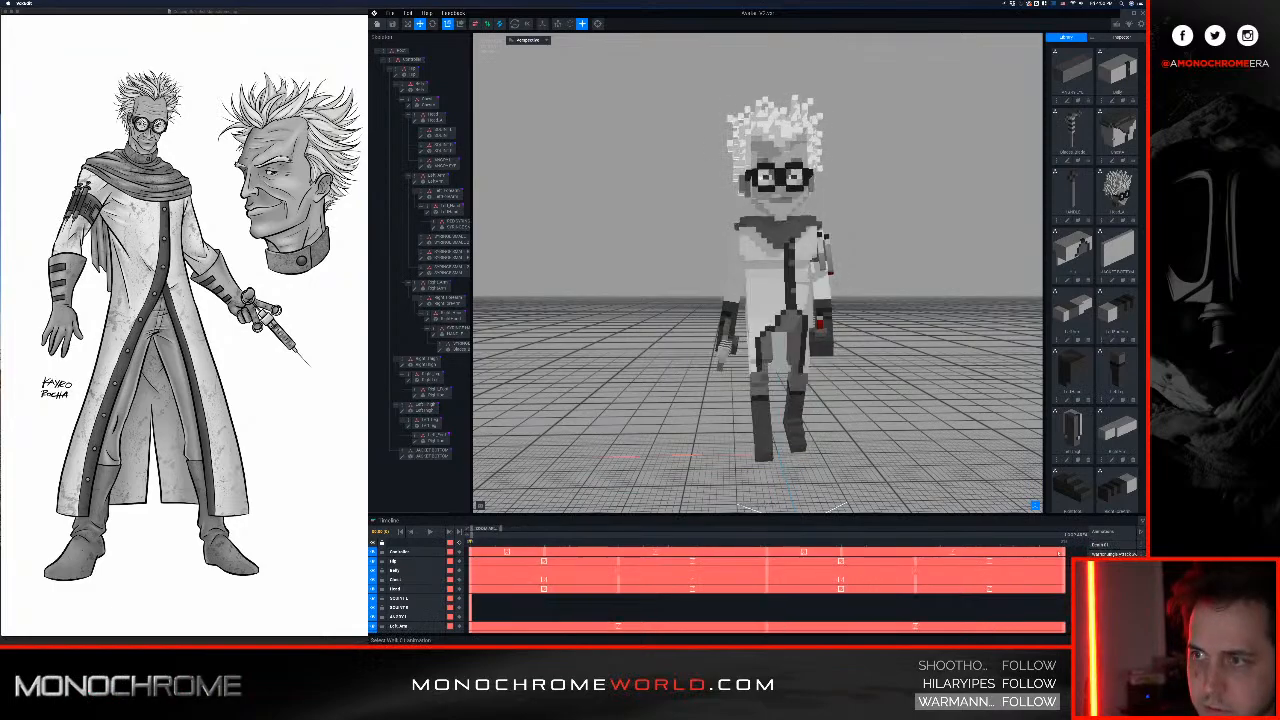
right_click_drag(814, 282, 862, 334)
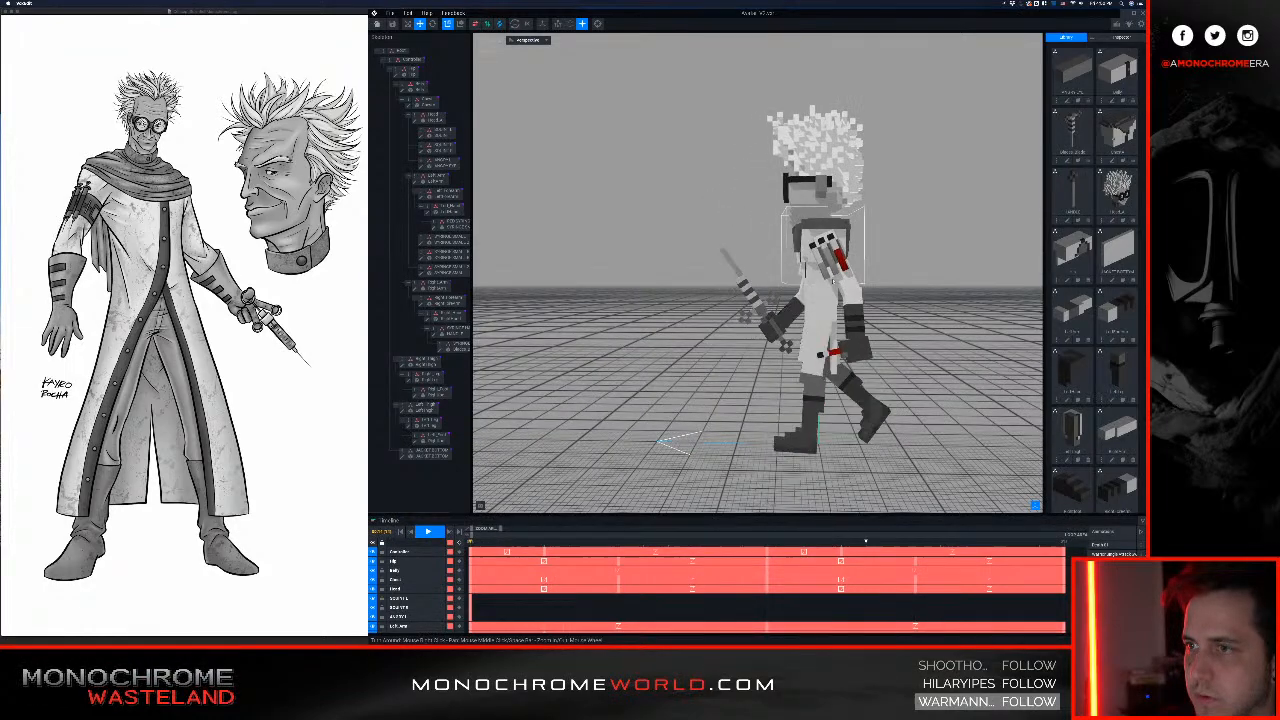
right_click_drag(826, 263, 824, 260)
scroll(824, 260, "up", 5)
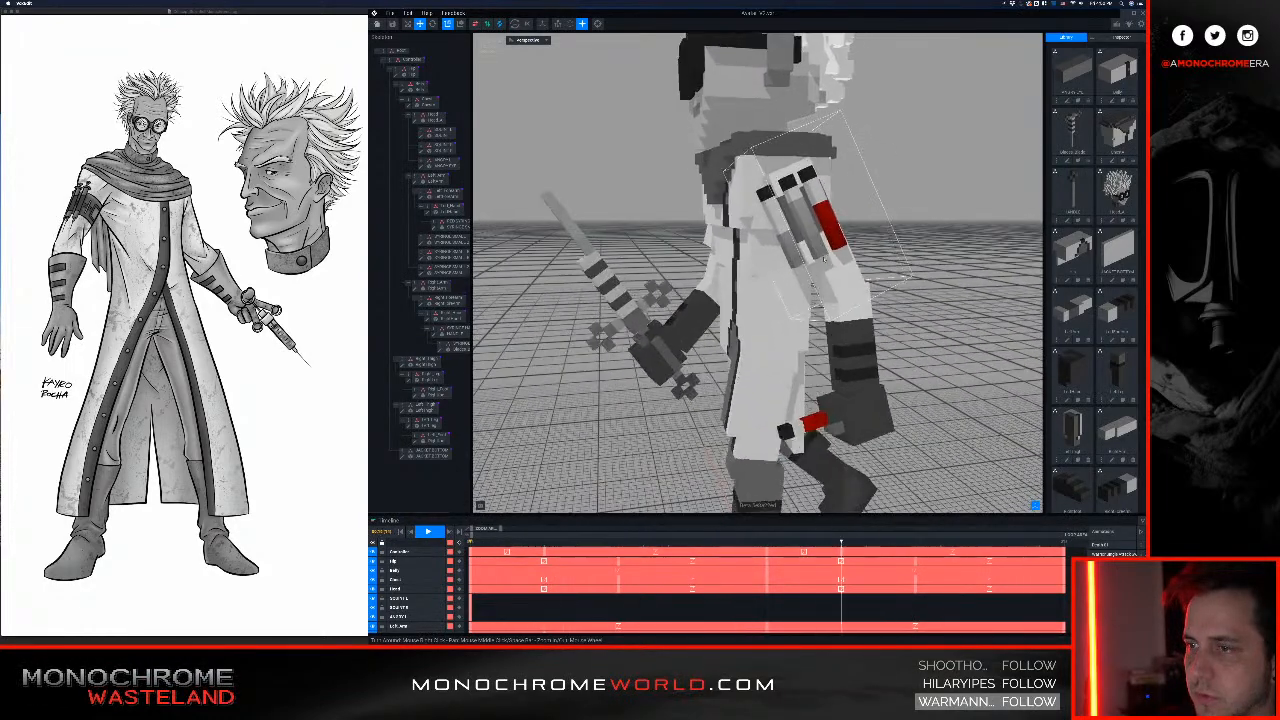
Step: Play the combat animation and examine the syringe, coat and arms from several angles
scroll(824, 259, "down", 2)
scroll(824, 259, "down", 1)
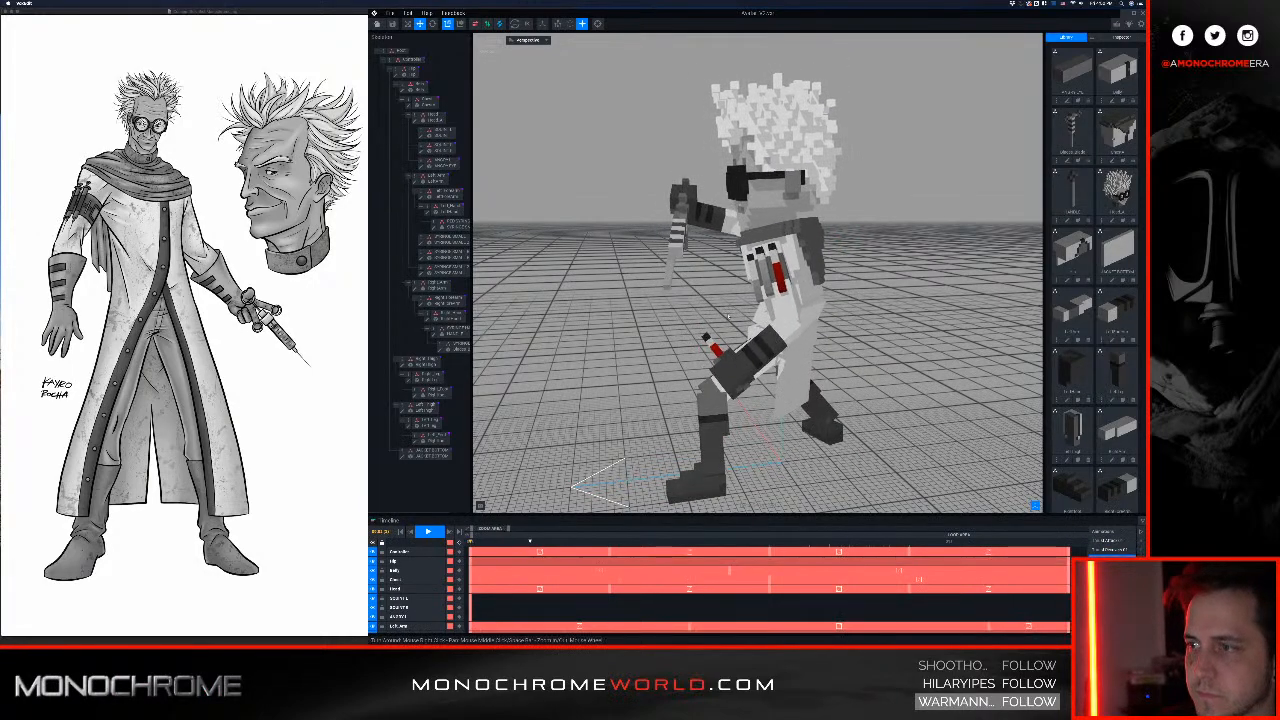
right_click_drag(743, 268, 862, 236)
right_click_drag(755, 215, 757, 255)
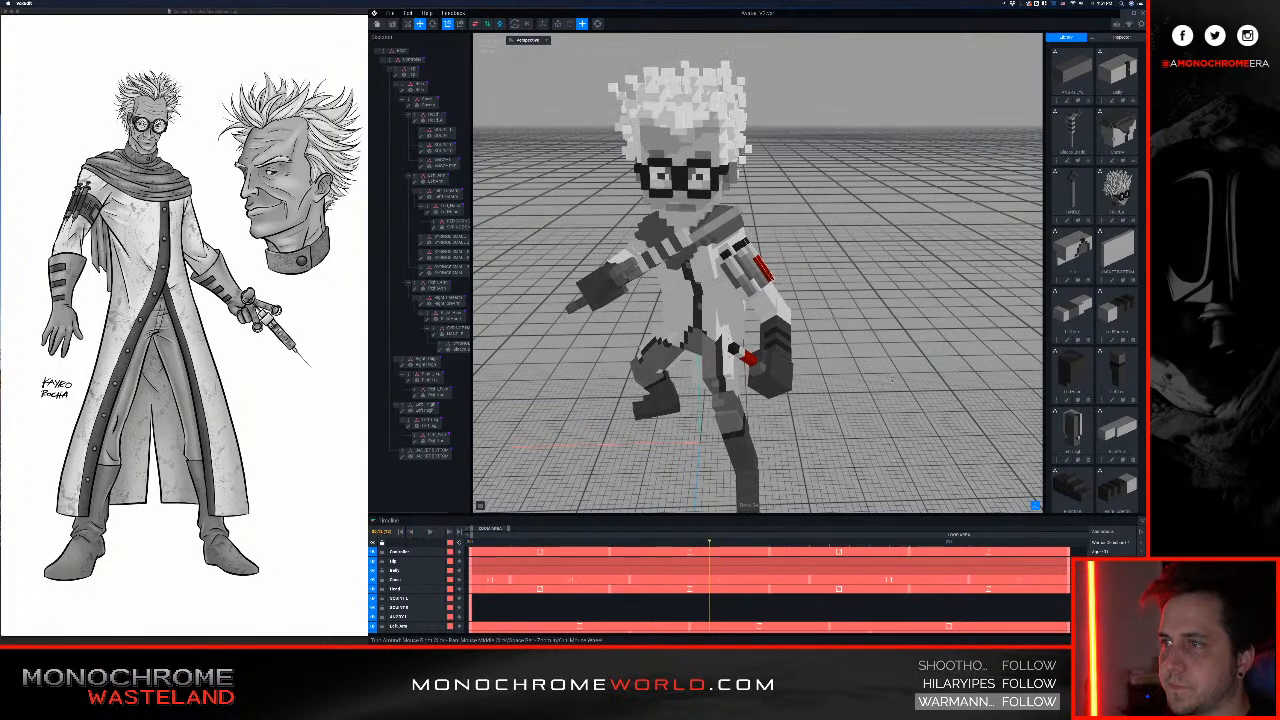
middle_click_drag(891, 380, 834, 385)
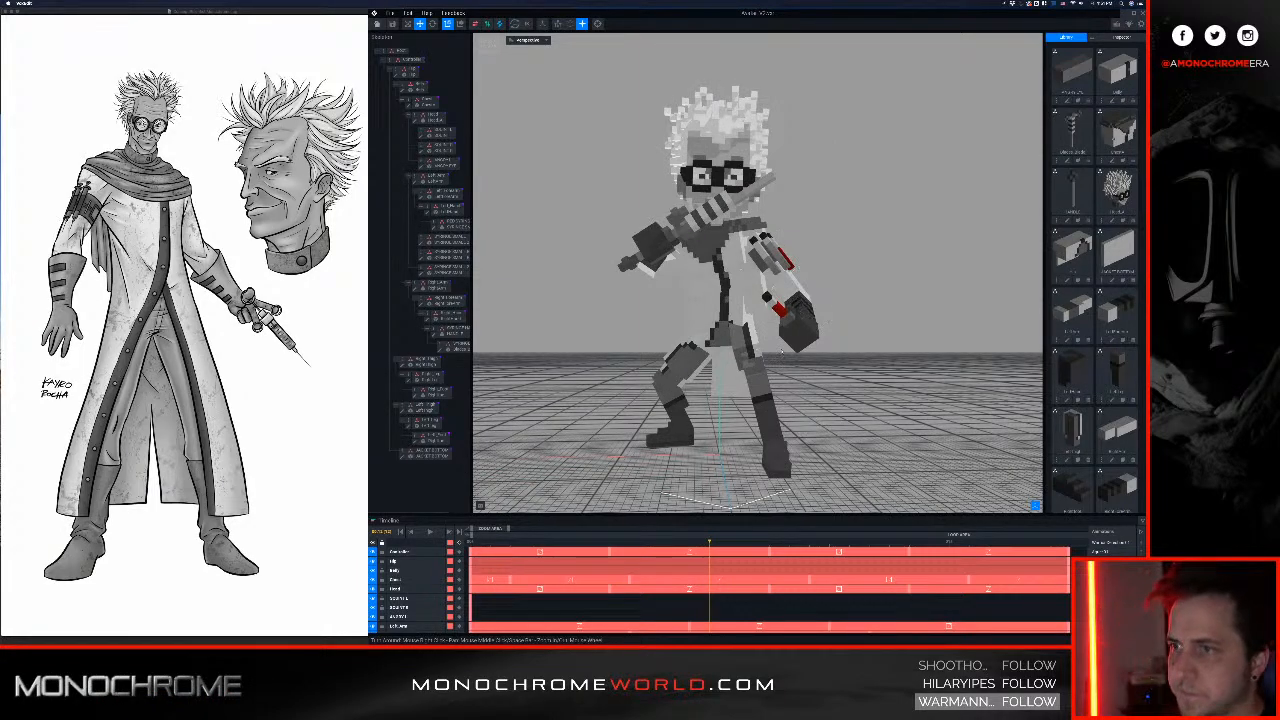
right_click_drag(793, 336, 793, 336)
Step: Open the model of the coat's lower back panel and erase a notch two voxels tall at one corner of the hem
right_click_drag(768, 290, 735, 396)
left_click(735, 396)
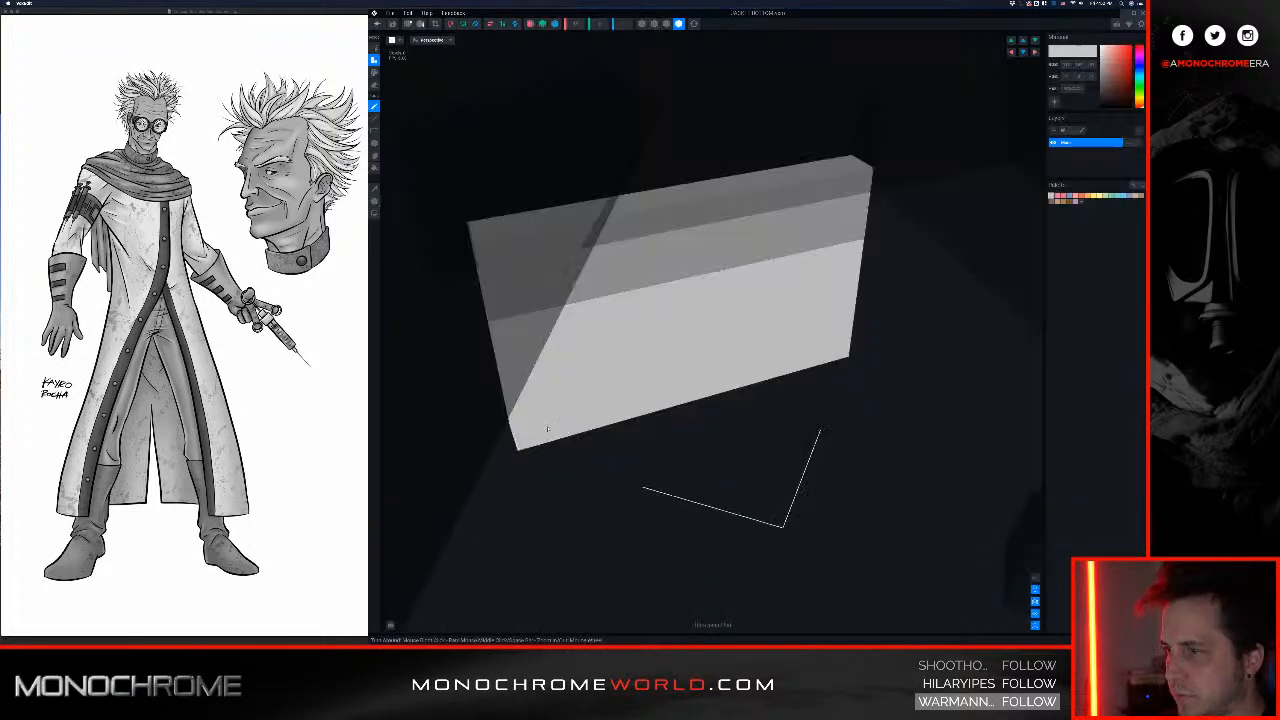
right_click_drag(543, 429, 565, 384)
scroll(578, 414, "down", 10)
scroll(572, 420, "up", 3)
middle_click_drag(504, 420, 579, 370)
scroll(578, 371, "up", 8)
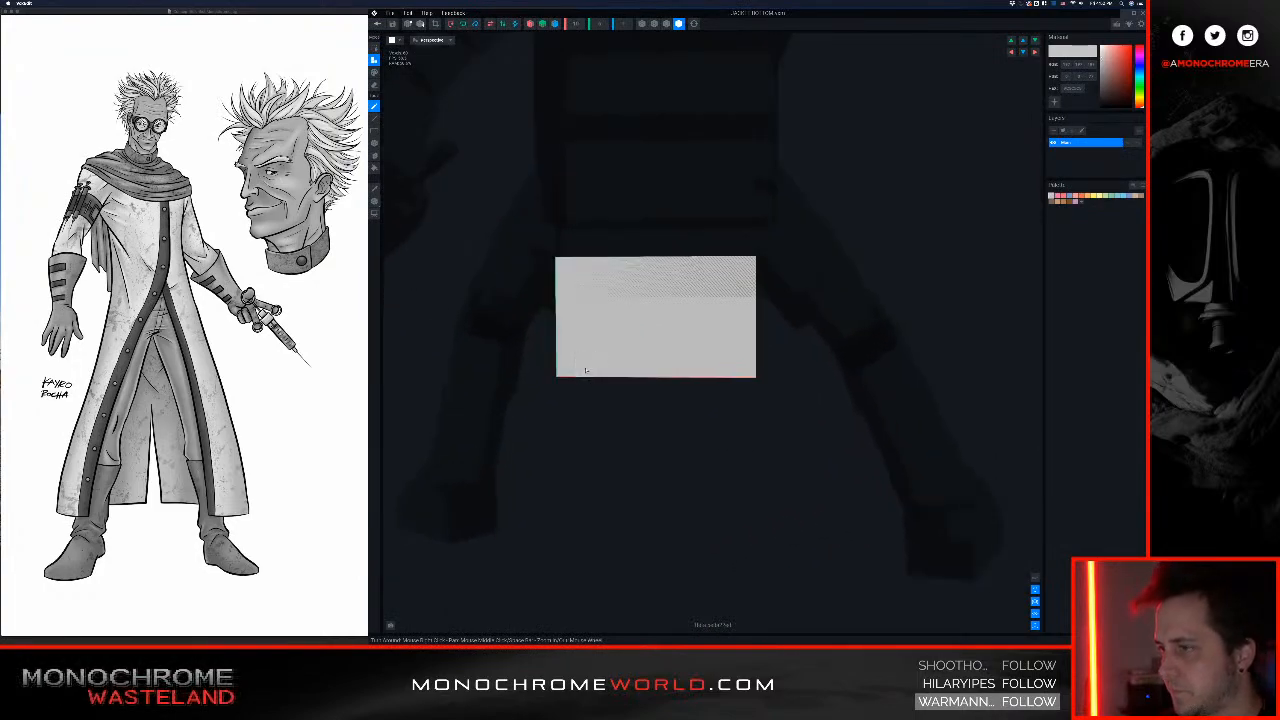
scroll(589, 363, "up", 2)
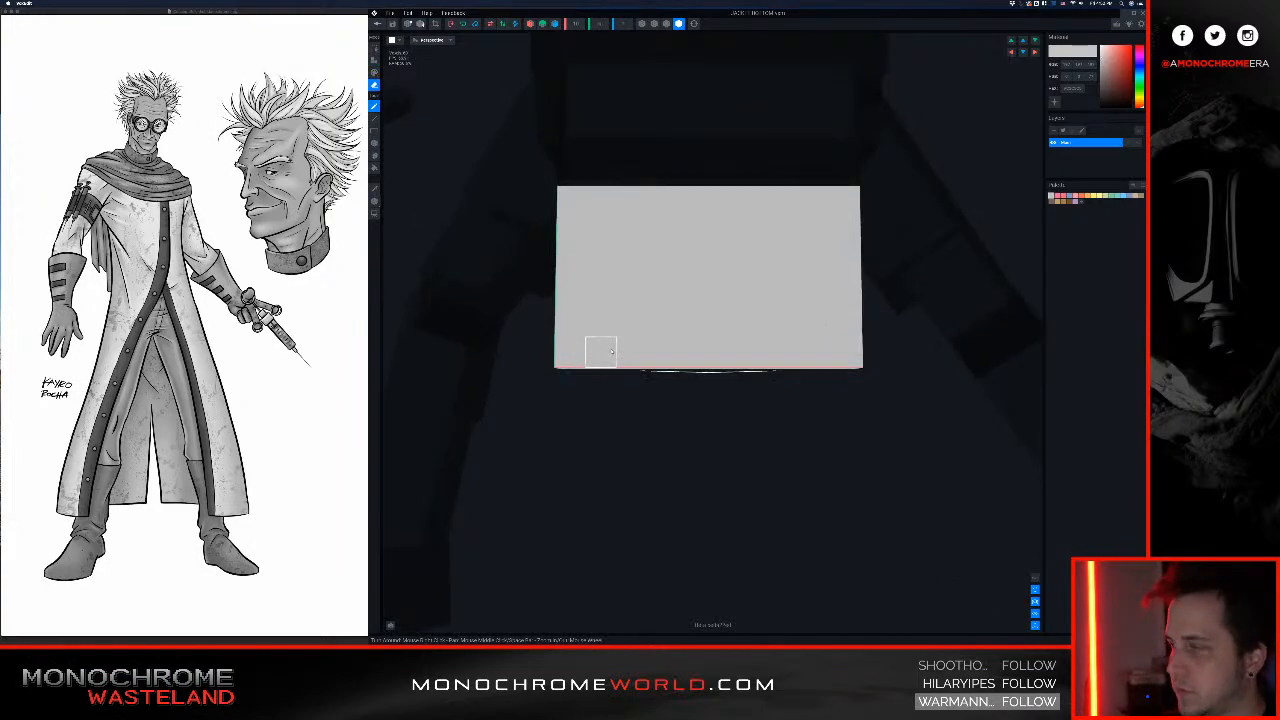
mouse_move(645, 374)
right_mouse_down()
mouse_move(629, 336)
mouse_move(558, 348)
mouse_move(568, 342)
right_mouse_up()
left_click(562, 347)
left_click(567, 325)
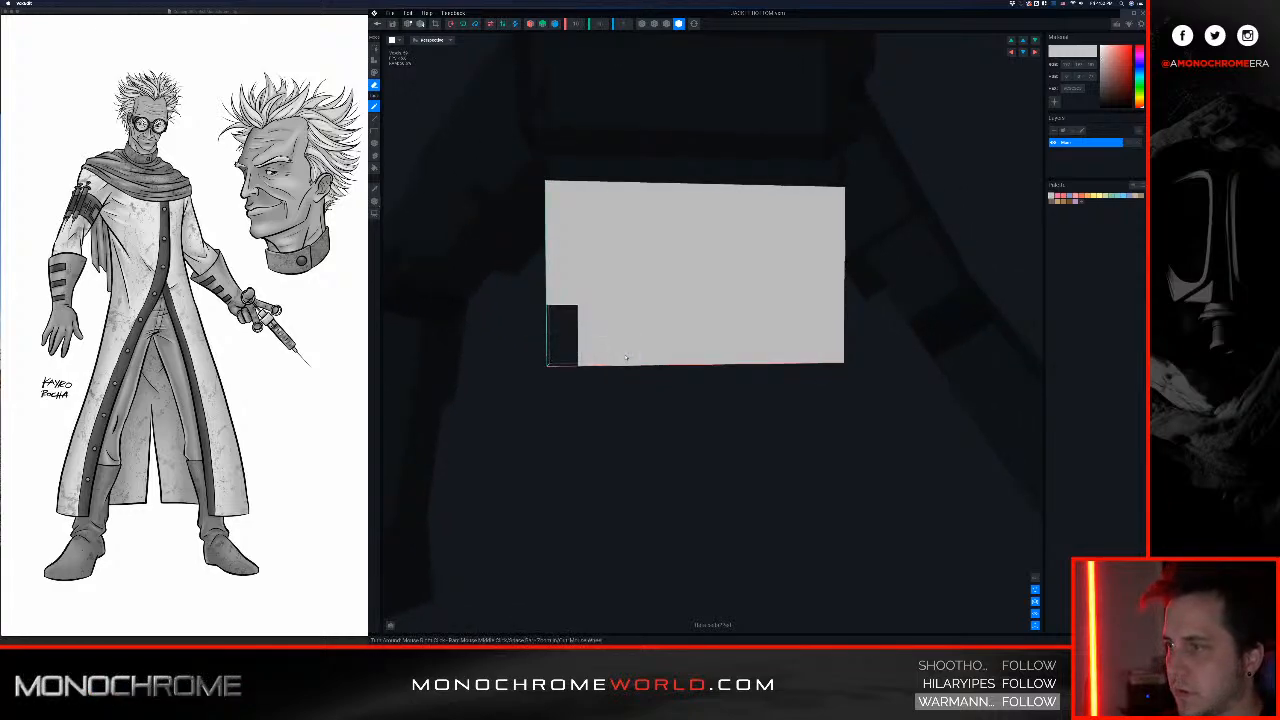
Step: Cut a two-voxel-wide notch and an L-shaped notch along the hem, save the panel and return to the character rig
left_click_drag(626, 357, 654, 358)
right_click_drag(713, 354, 686, 352)
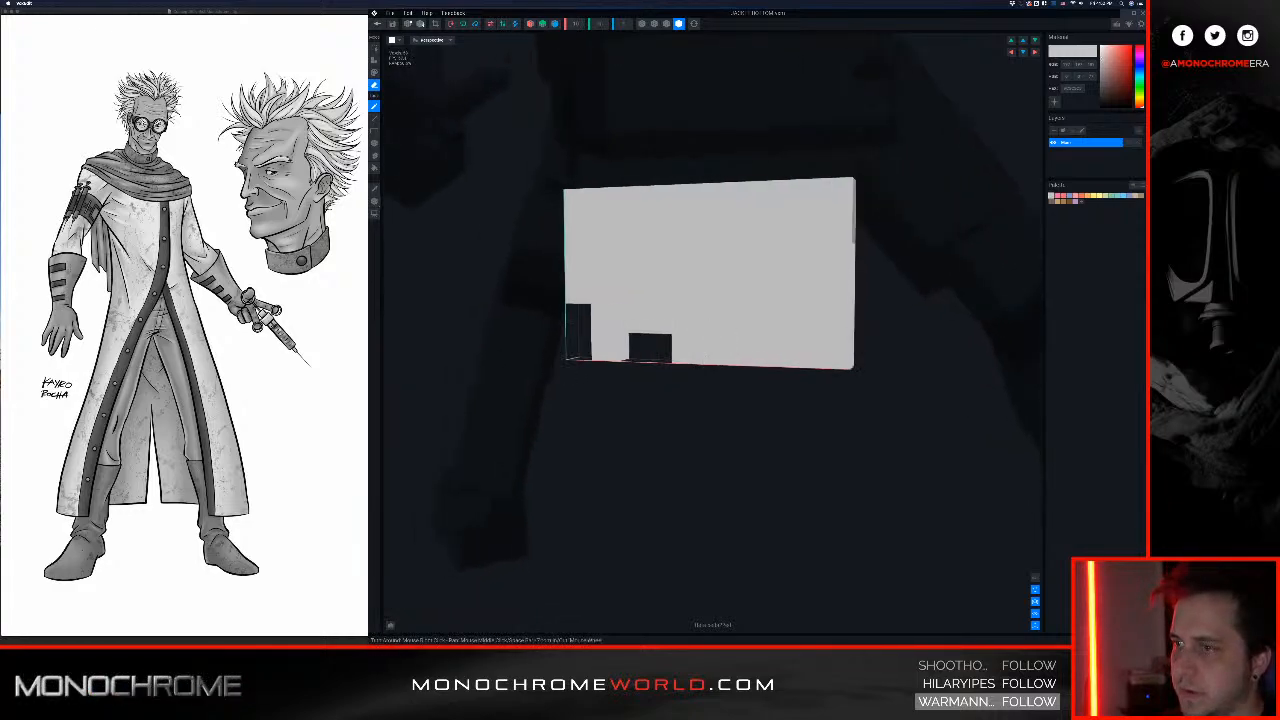
left_click_drag(778, 356, 778, 321)
left_click(804, 354)
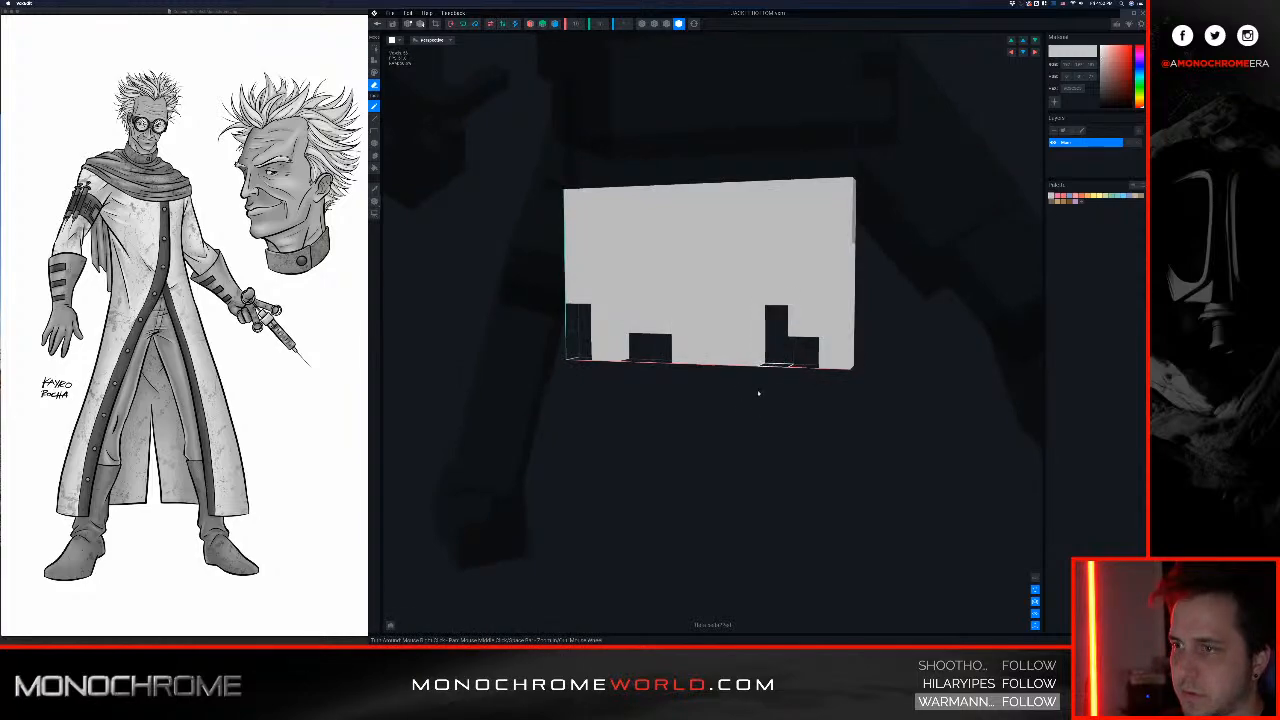
right_click_drag(758, 392, 744, 371)
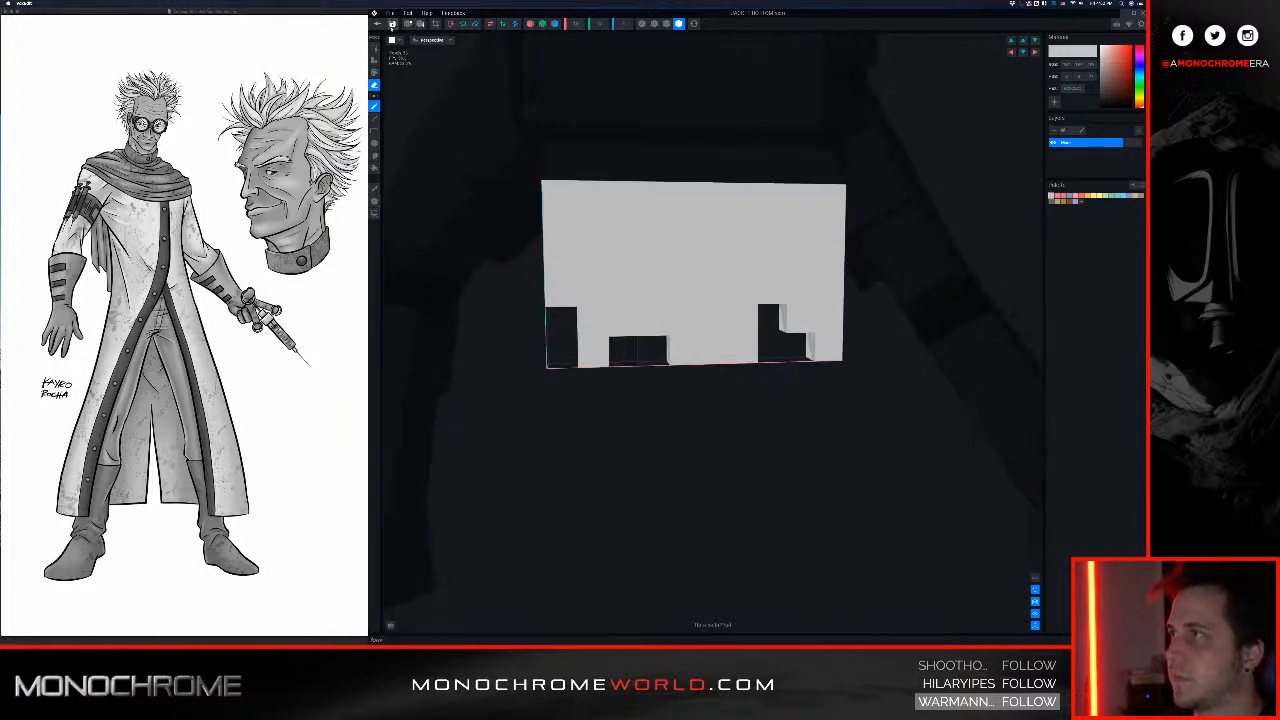
left_click(378, 24)
left_click(708, 194)
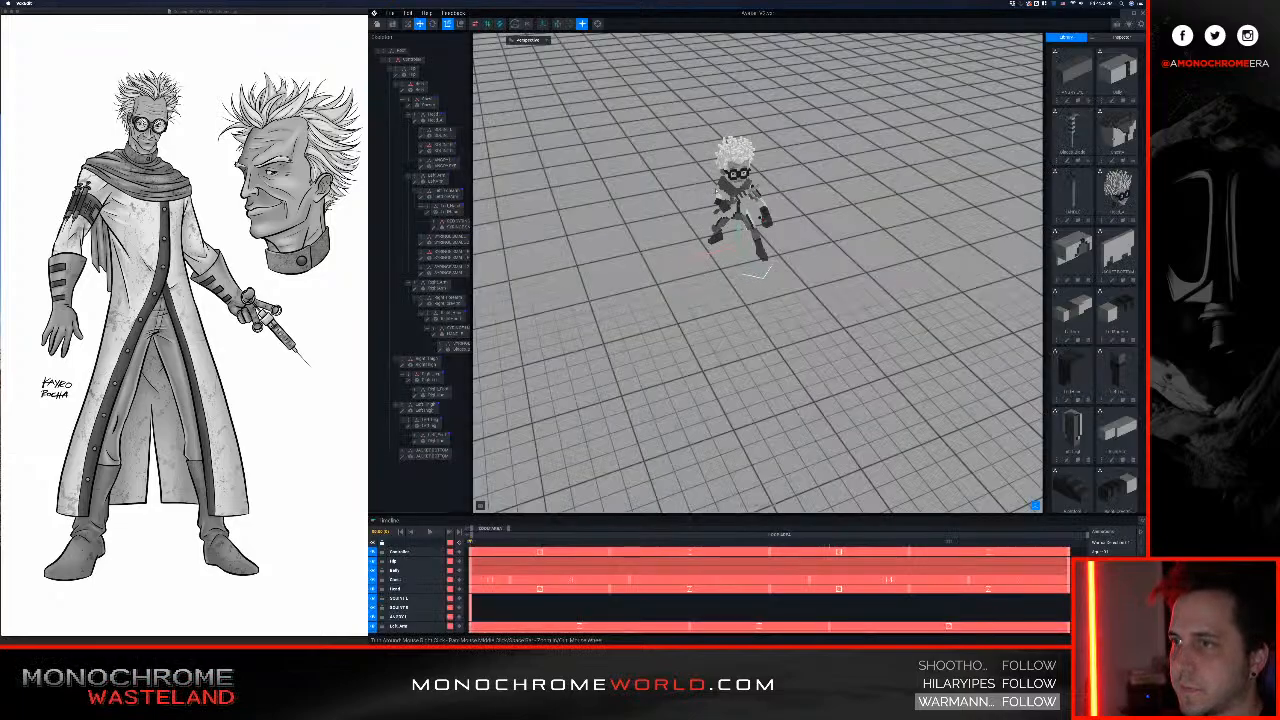
Step: Examine the coat's ragged hem on the character from behind
right_click_drag(651, 370, 850, 310)
scroll(608, 378, "up", 10)
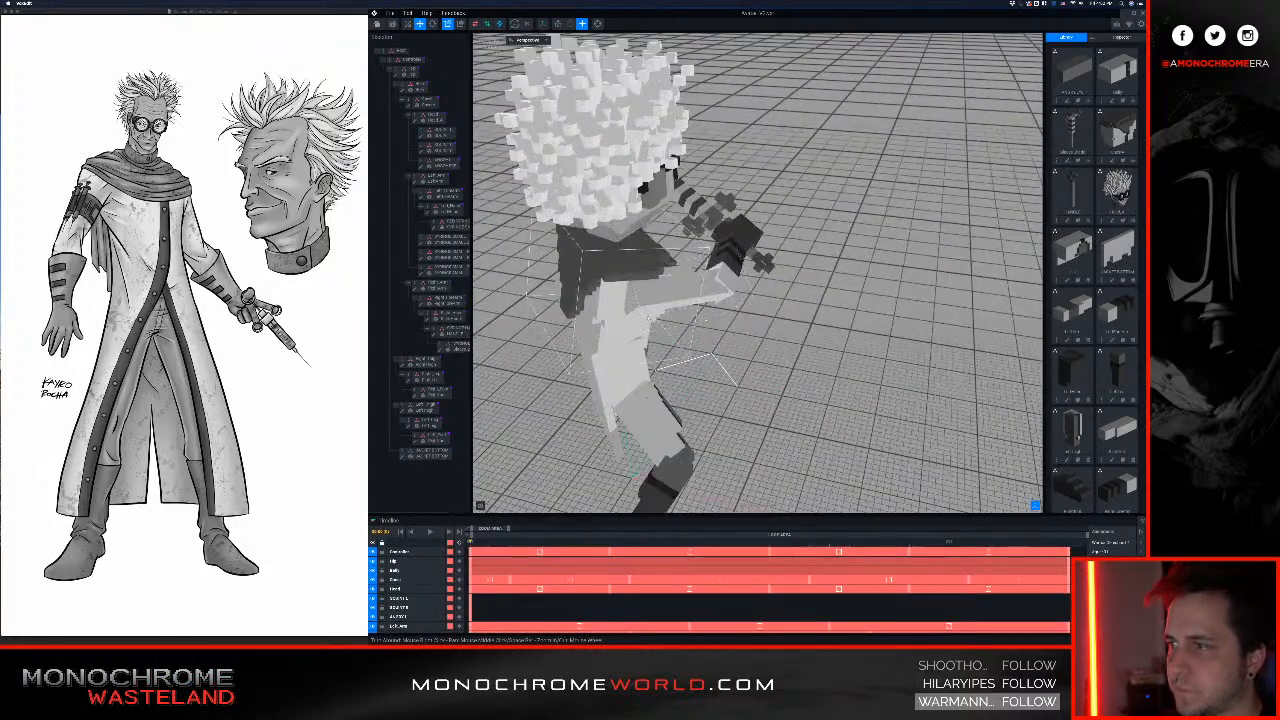
right_click_drag(590, 400, 660, 325)
middle_click_drag(640, 400, 630, 310)
right_click_drag(580, 345, 671, 337)
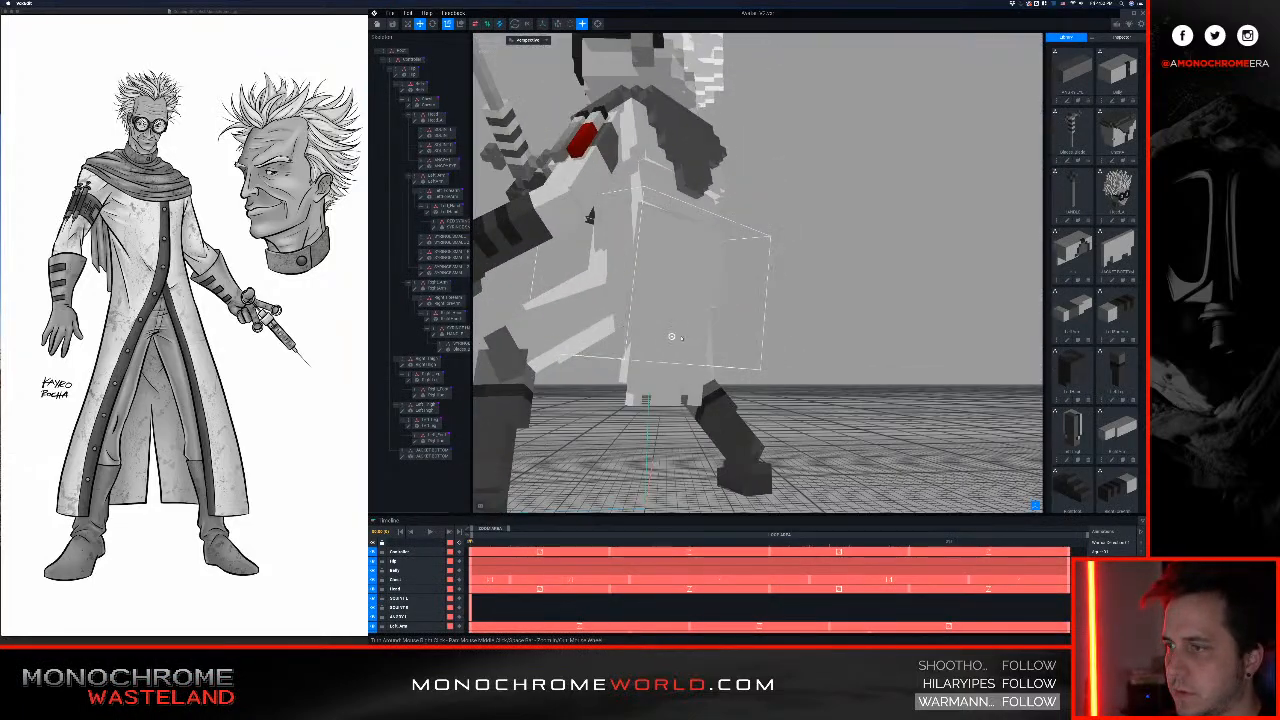
right_click_drag(589, 218, 674, 336)
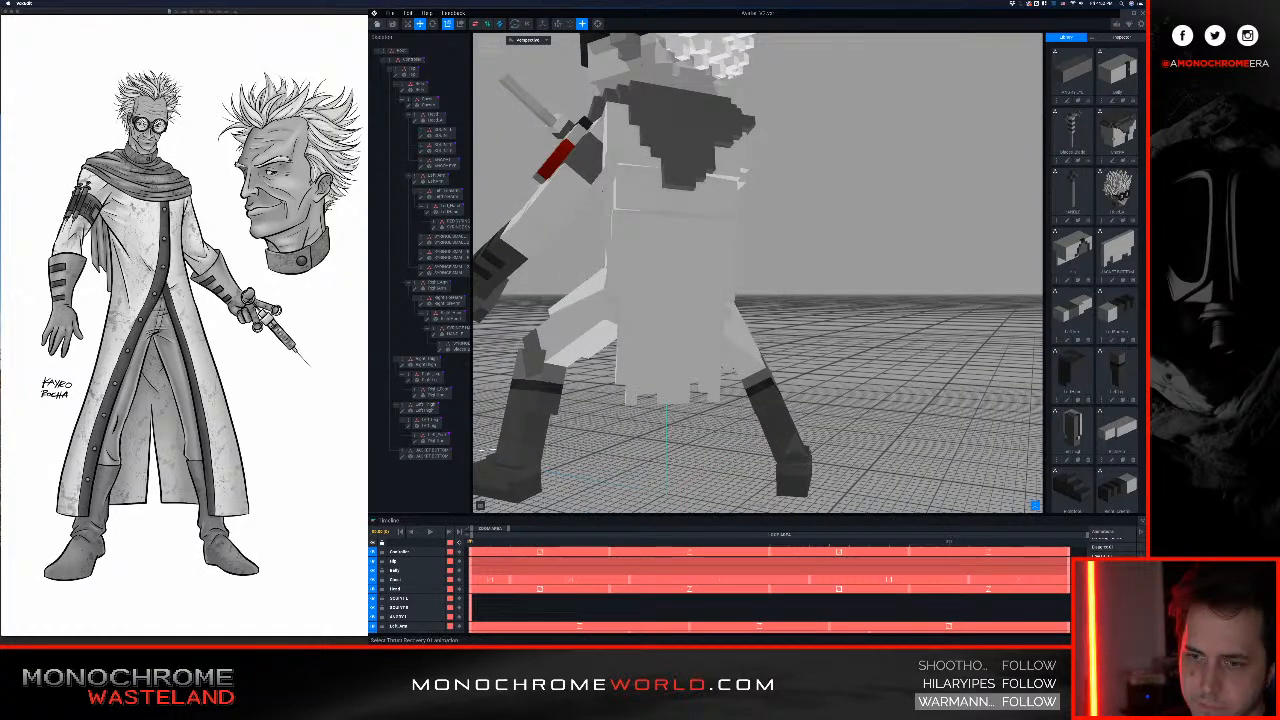
Step: Switch to the standing idle animation and examine the character from the front
left_click(1112, 542)
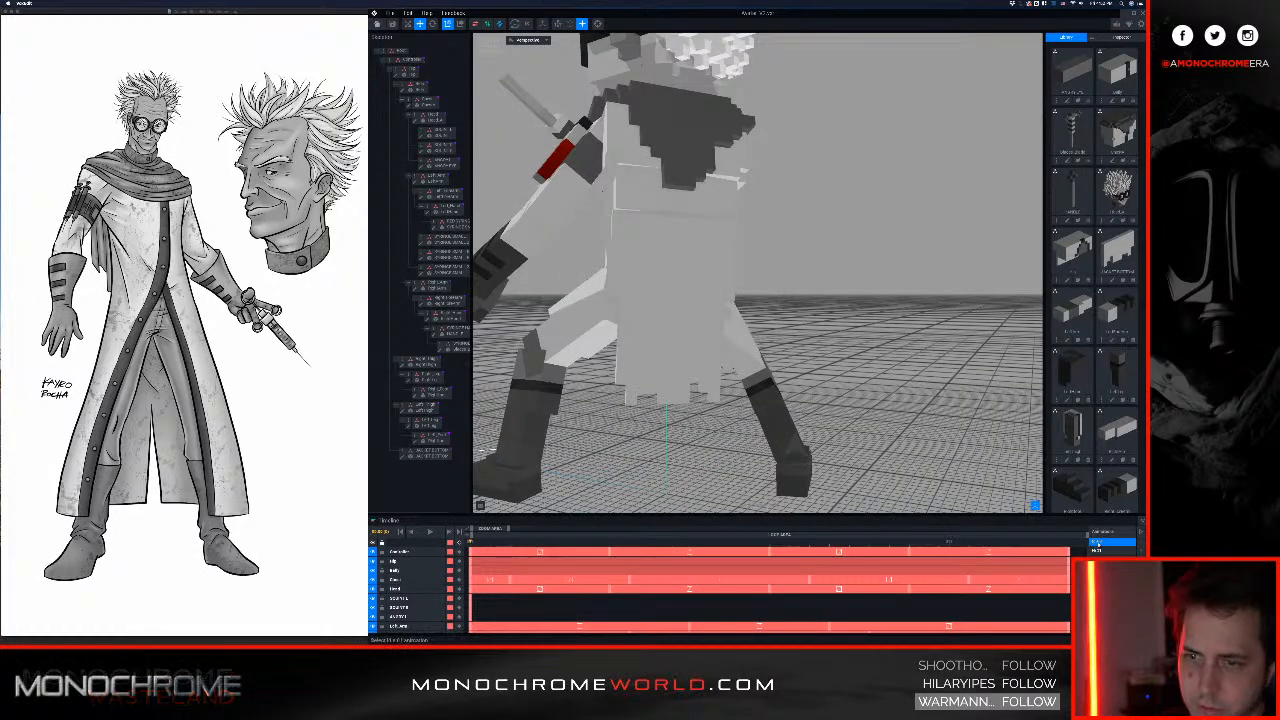
mouse_move(689, 309)
right_mouse_down()
mouse_move(618, 300)
mouse_move(708, 304)
right_mouse_up()
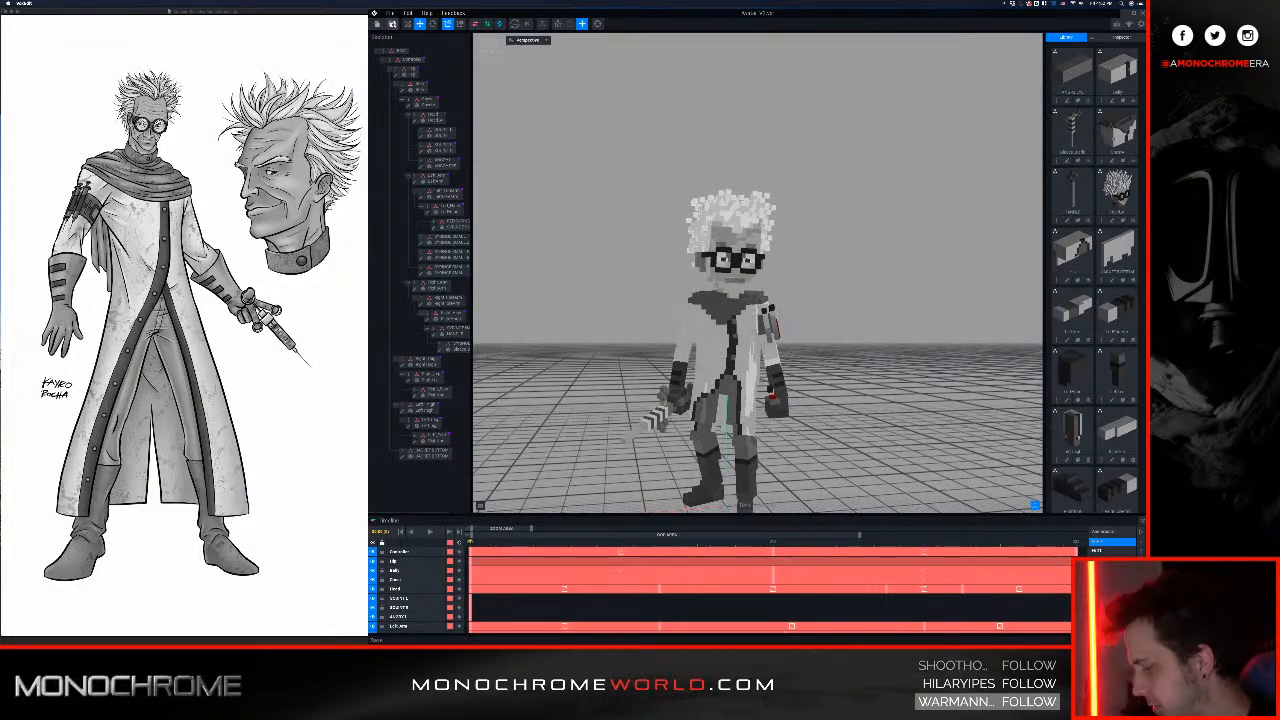
scroll(610, 245, "up", 2)
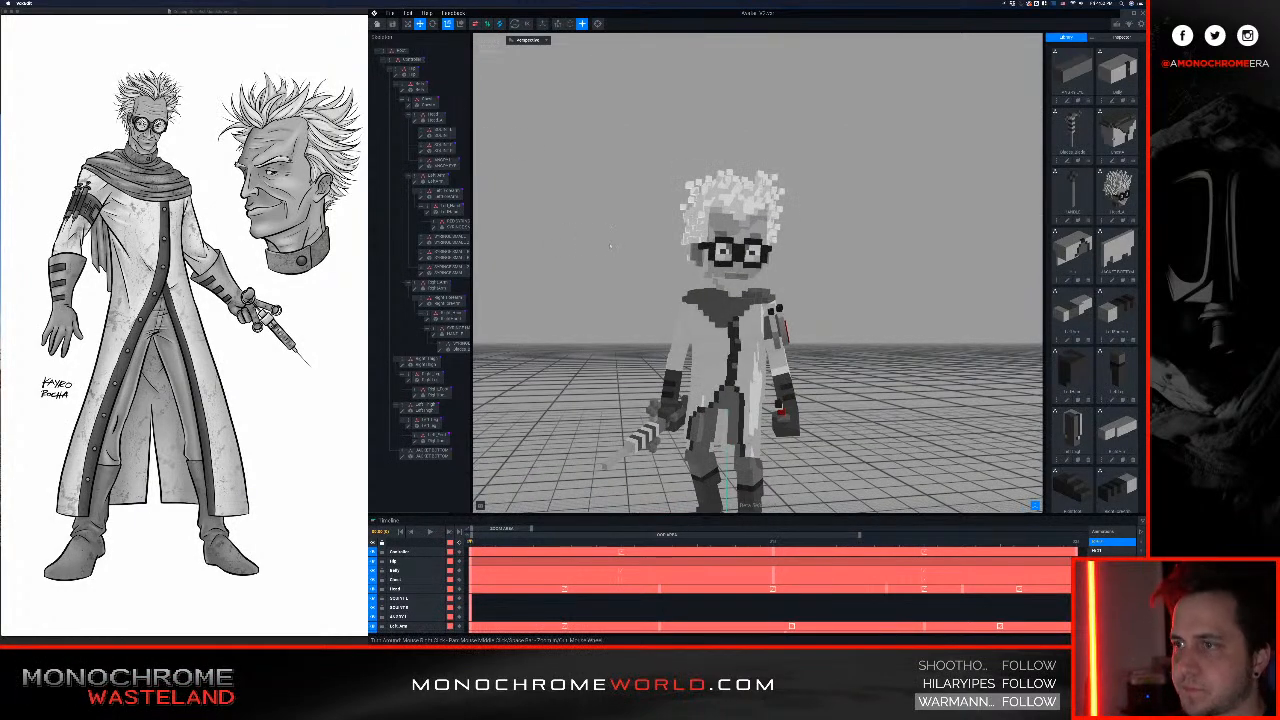
middle_click_drag(754, 392, 728, 338)
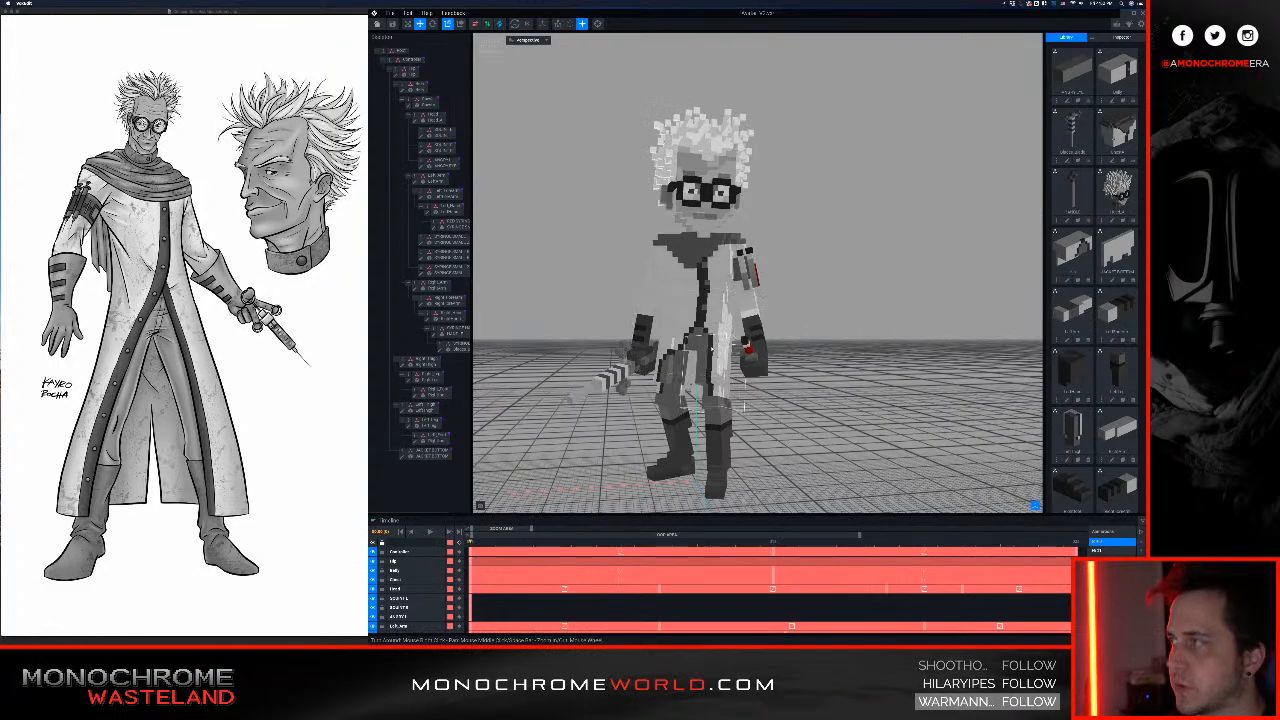
Step: Open the character's right upper-arm model and paint a dark grey band across its top and first side
right_click_drag(705, 287, 636, 269)
scroll(636, 269, "up", 2)
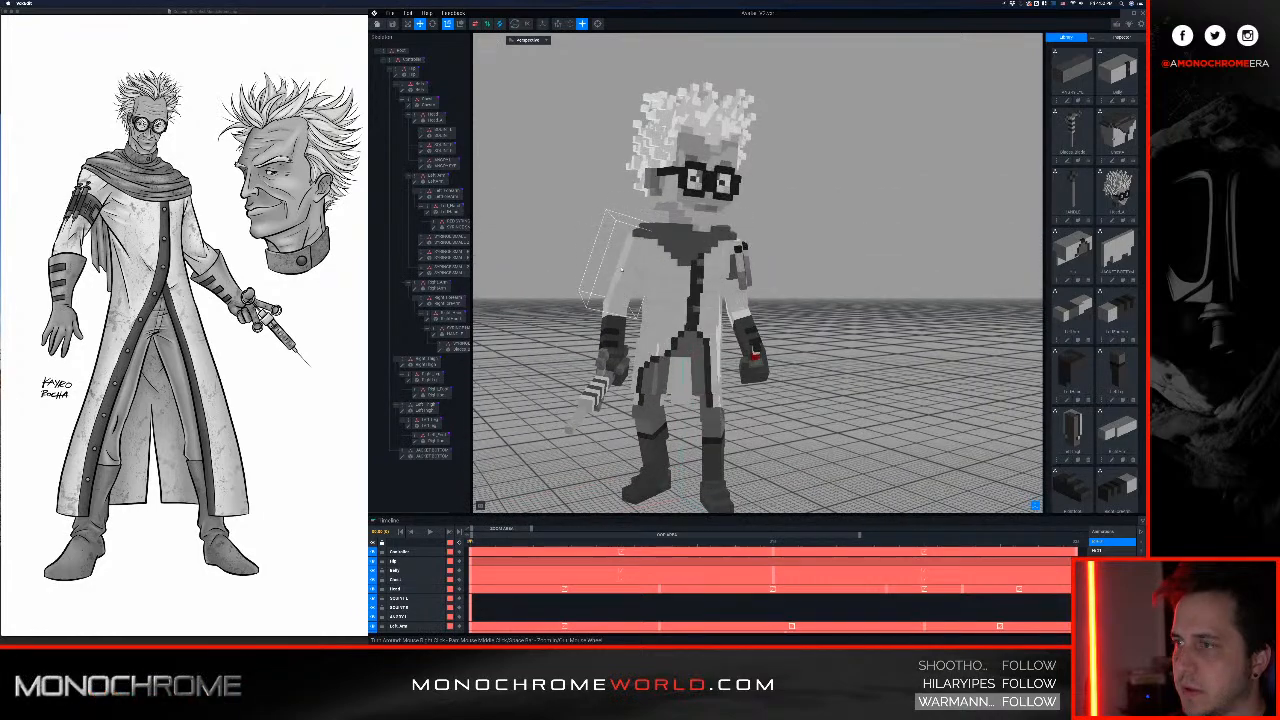
left_click(615, 260)
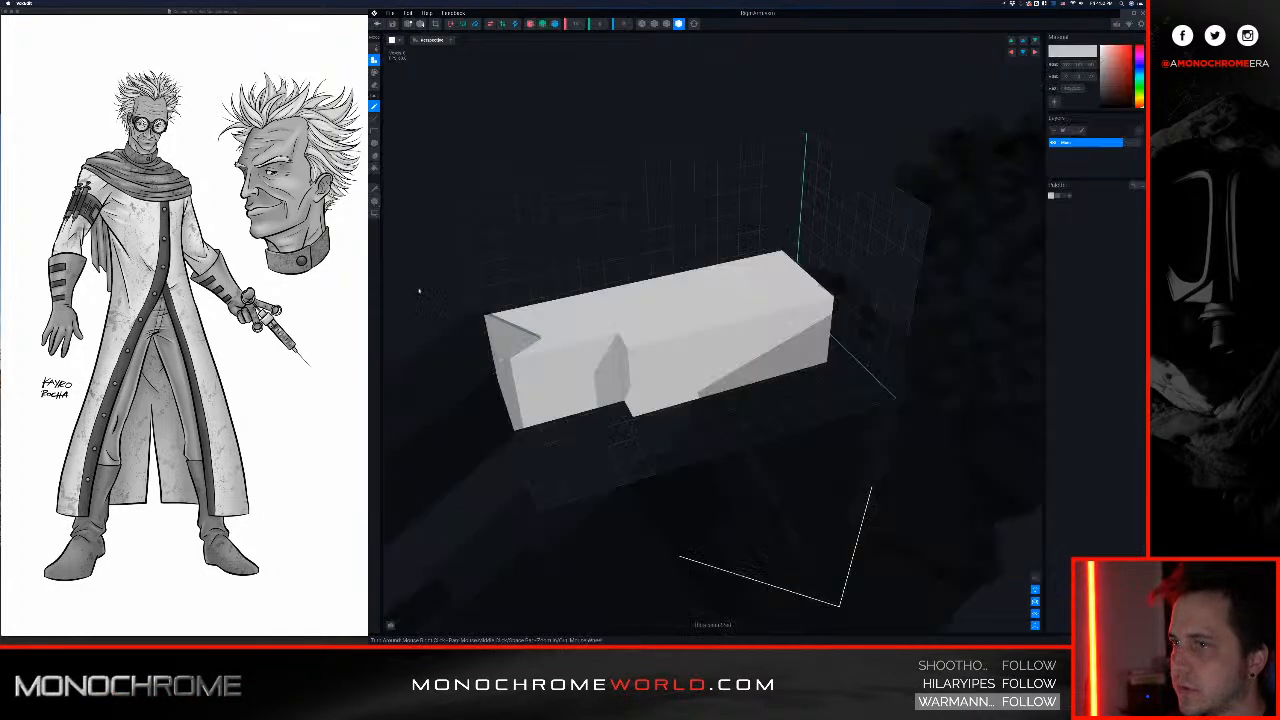
right_click_drag(668, 308, 640, 338)
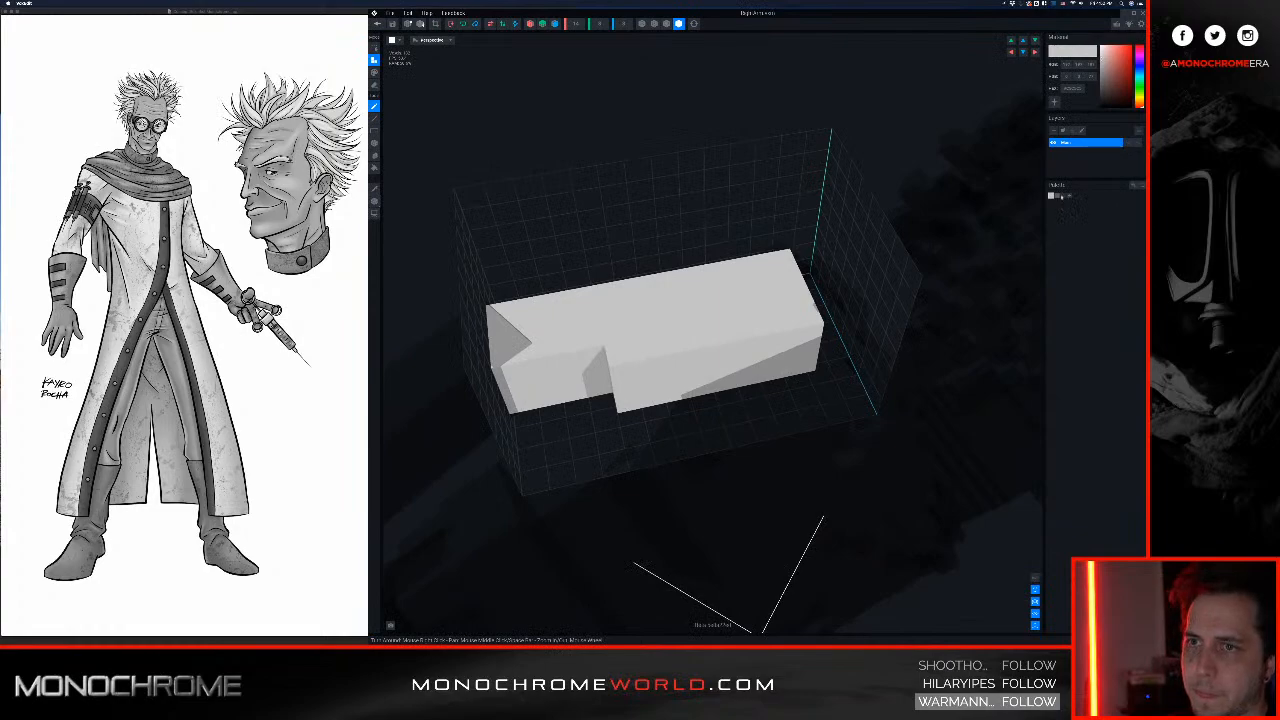
right_click_drag(760, 337, 757, 342)
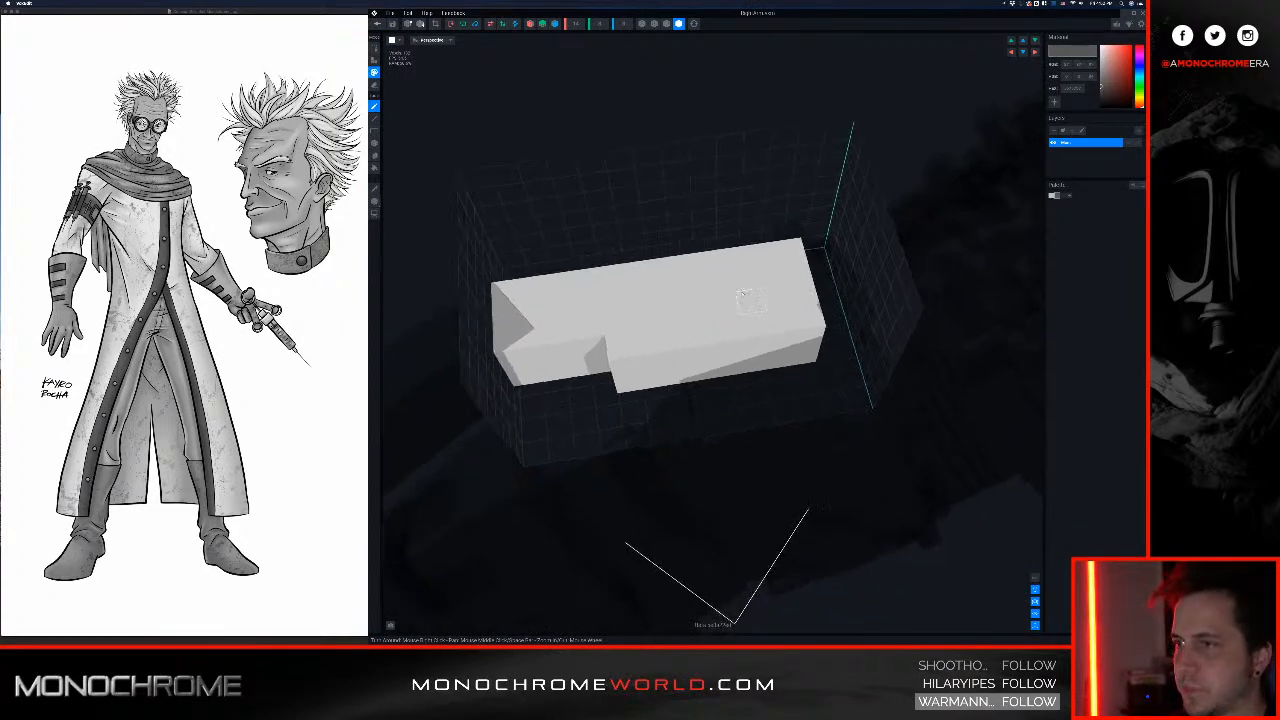
mouse_move(740, 260)
left_mouse_down()
mouse_move(706, 260)
mouse_move(666, 292)
mouse_move(748, 334)
mouse_move(725, 306)
mouse_move(674, 338)
left_mouse_up()
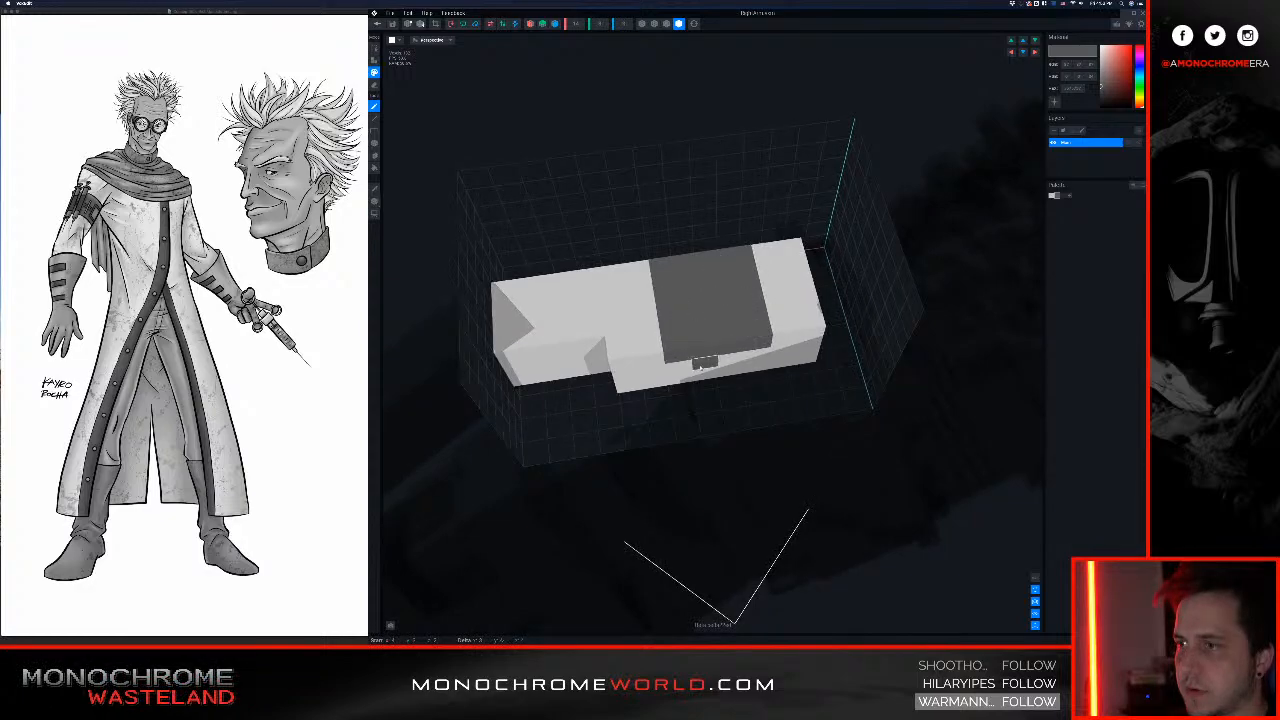
left_click_drag(755, 353, 690, 372)
Step: Continue the dark grey band around the remaining faces of the upper arm
right_click_drag(690, 372, 725, 402)
left_click_drag(725, 402, 667, 416)
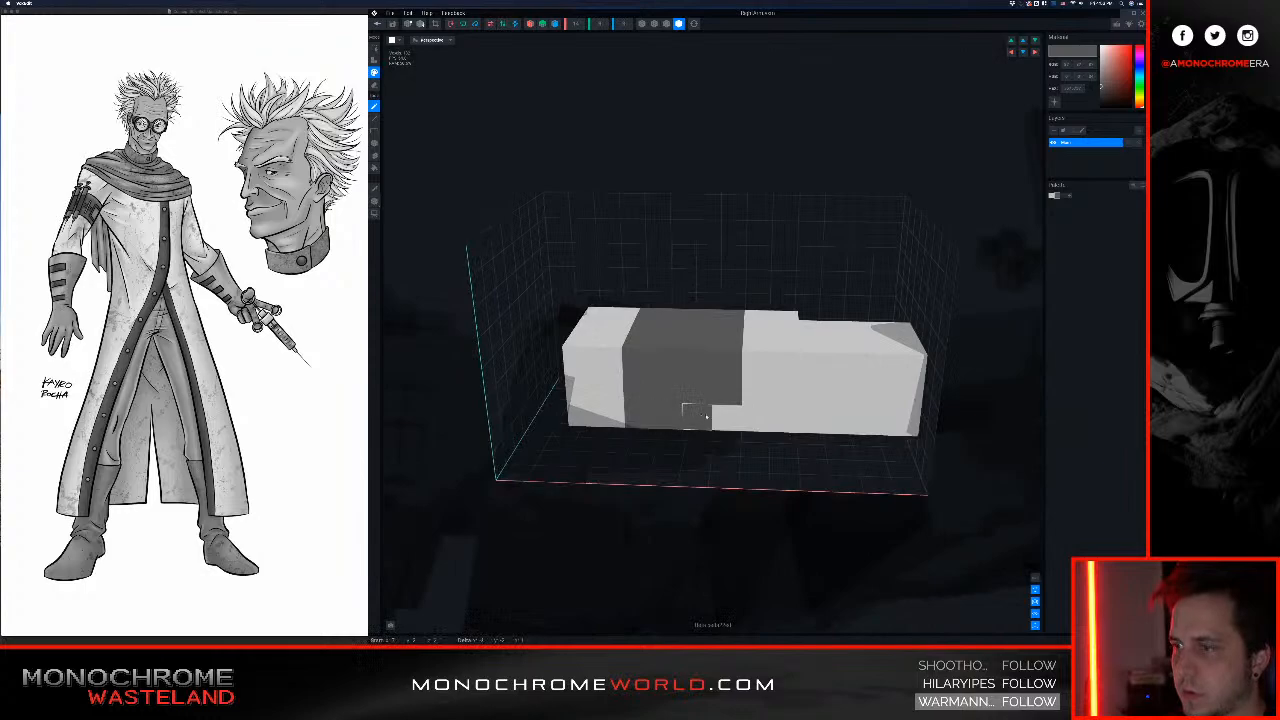
left_click_drag(706, 416, 725, 418)
right_click_drag(723, 420, 702, 340)
mouse_move(636, 446)
left_mouse_down()
mouse_move(630, 456)
mouse_move(706, 489)
mouse_move(658, 485)
left_mouse_up()
Step: Save the upper-arm model and return to the character rig
mouse_move(682, 400)
right_mouse_down()
mouse_move(696, 435)
mouse_move(736, 415)
mouse_move(559, 215)
right_mouse_up()
scroll(736, 415, "down", 3)
left_click(377, 23)
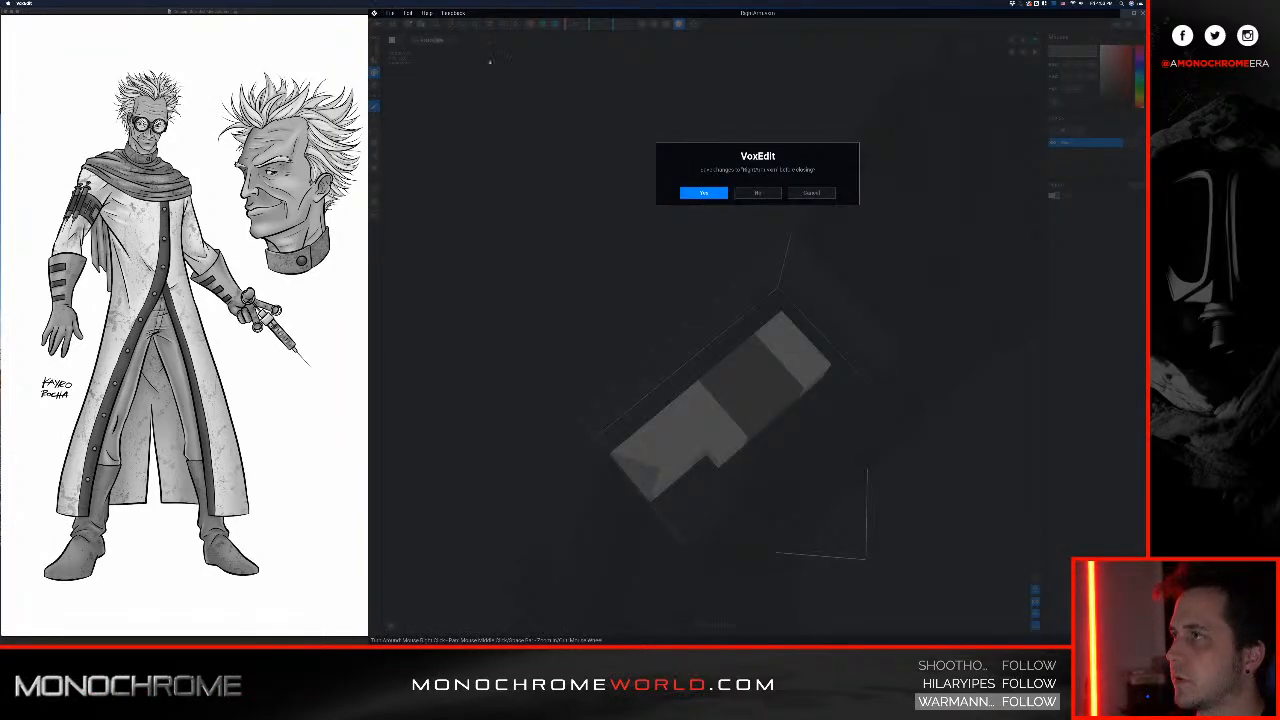
left_click(688, 191)
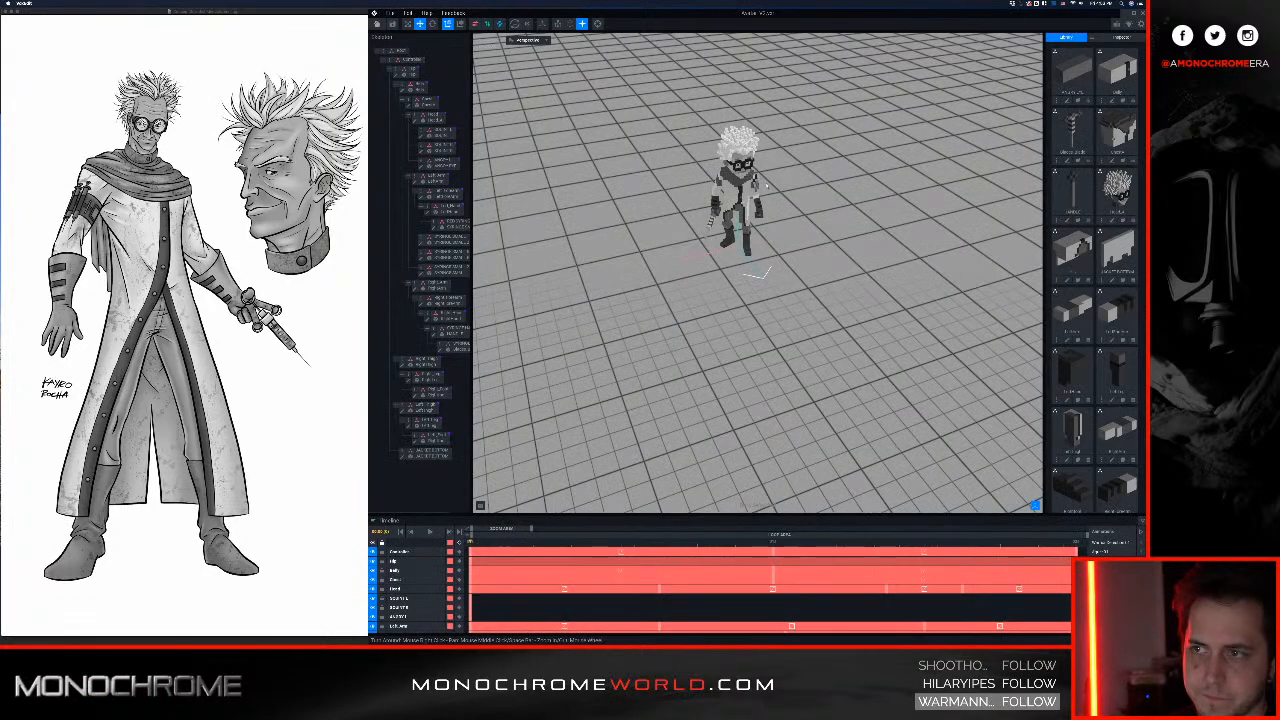
Step: Examine the upper-arm band, scarf and coat on the character from the front, side and back
scroll(745, 230, "up", 10)
middle_click_drag(775, 135, 784, 305)
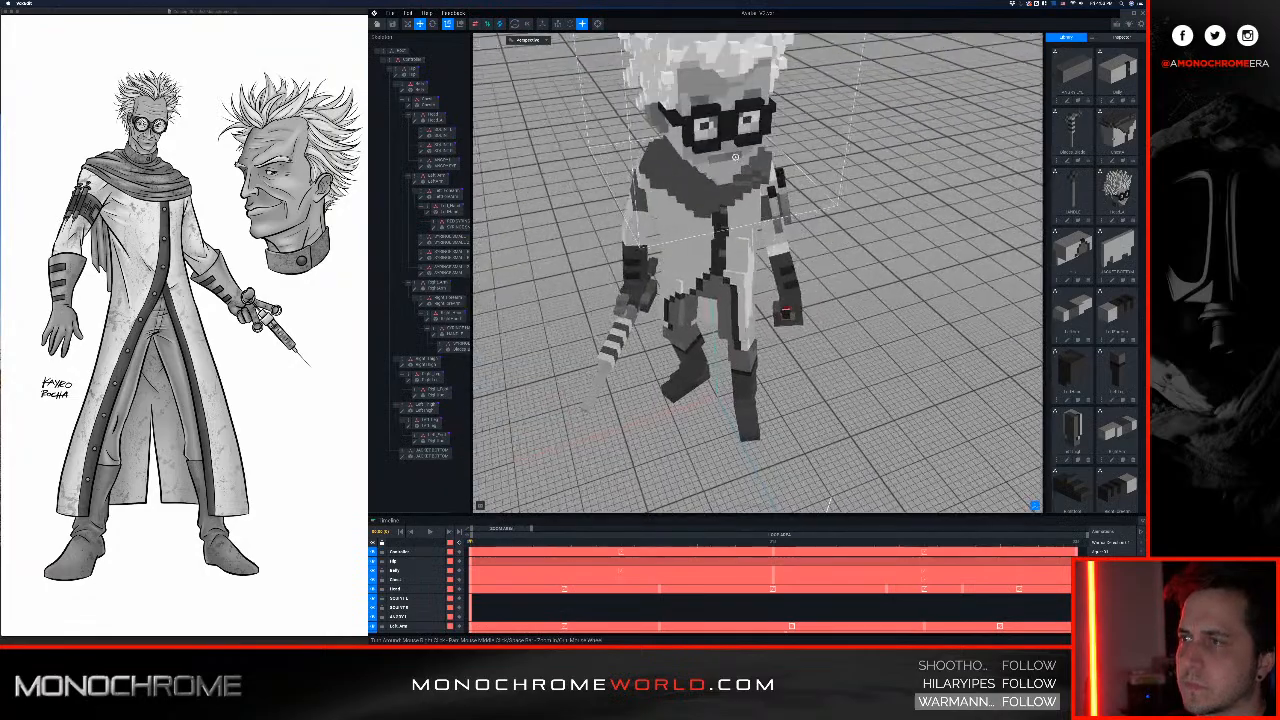
right_click_drag(784, 305, 730, 124)
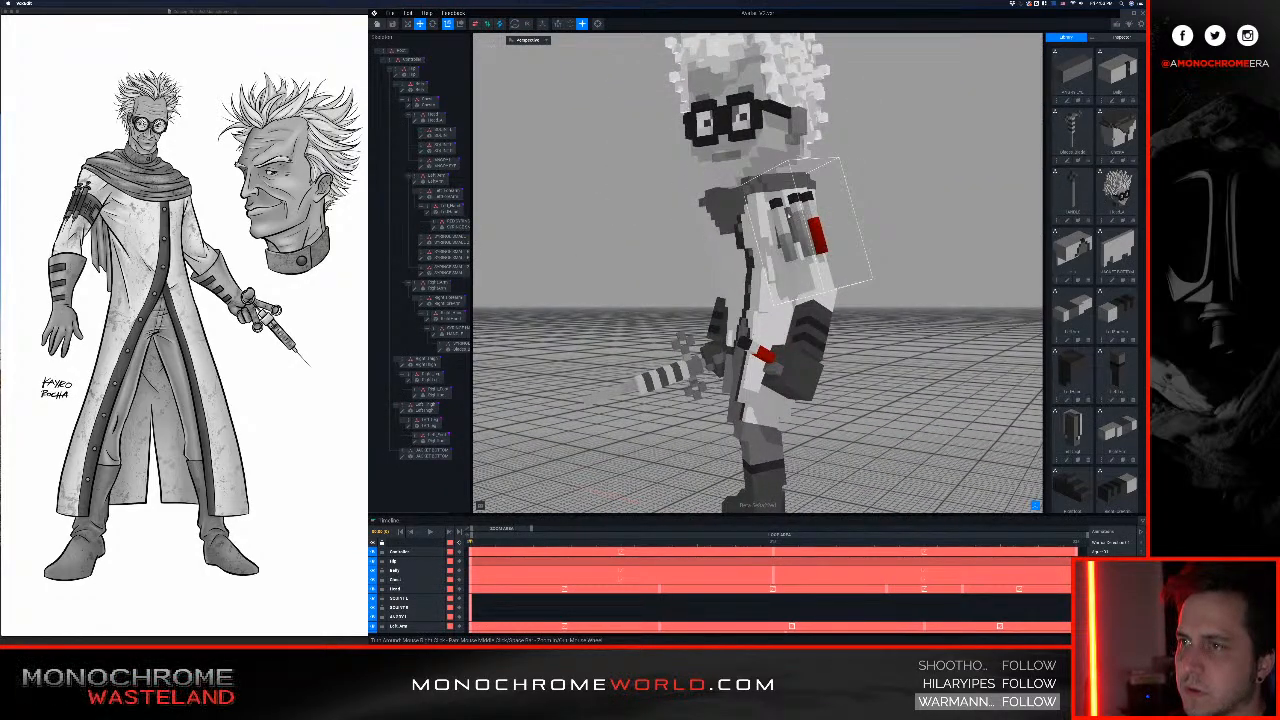
right_click_drag(785, 229, 940, 270)
scroll(757, 273, "down", 10)
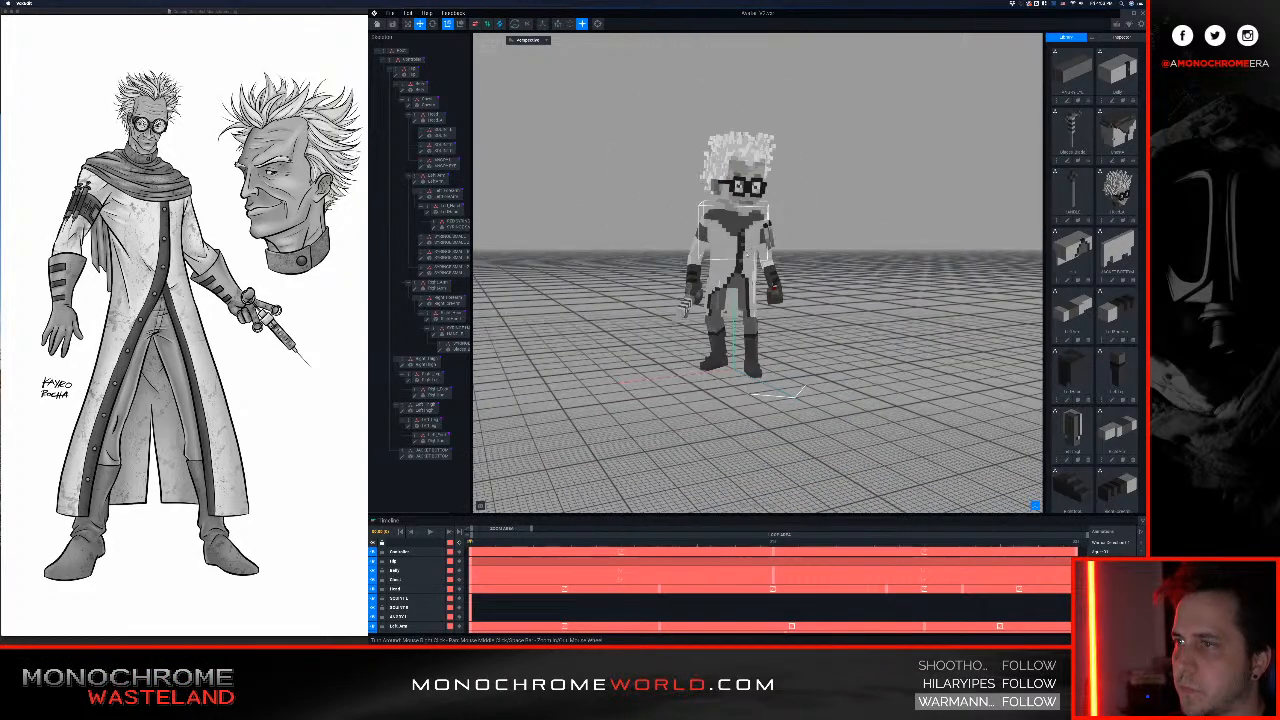
scroll(757, 273, "up", 5)
middle_click_drag(742, 262, 731, 256)
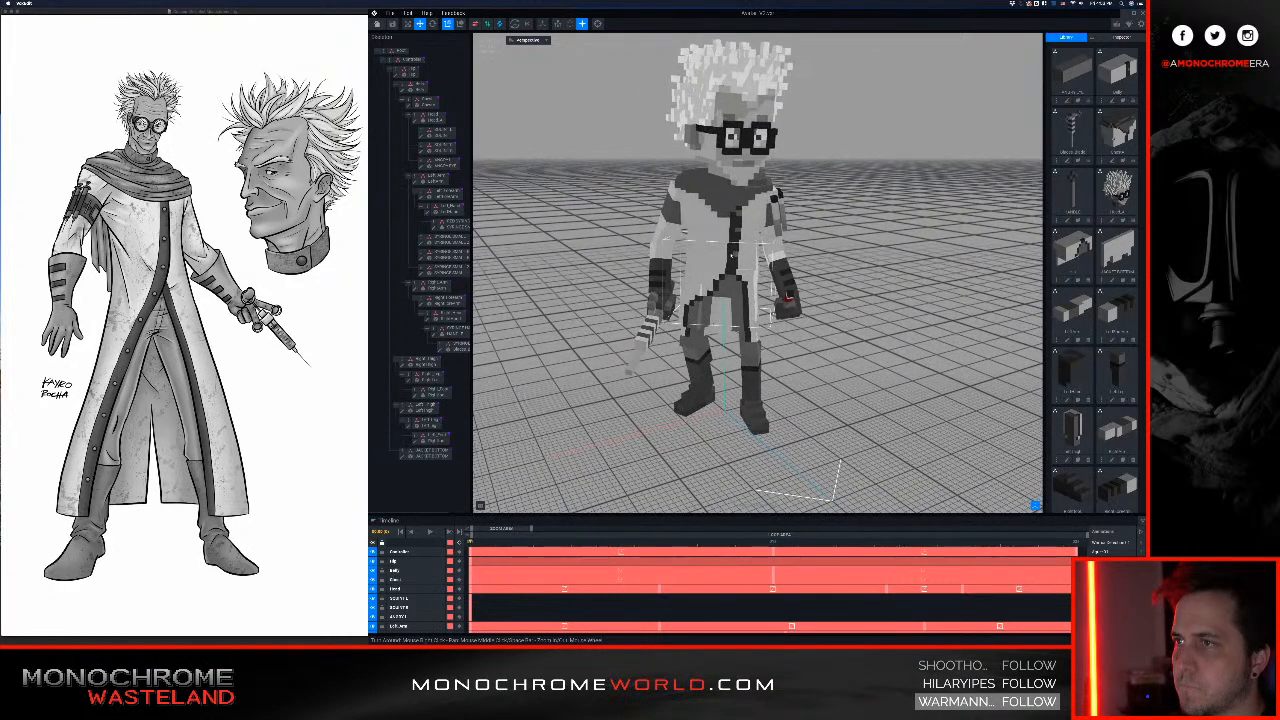
right_click_drag(733, 253, 748, 256)
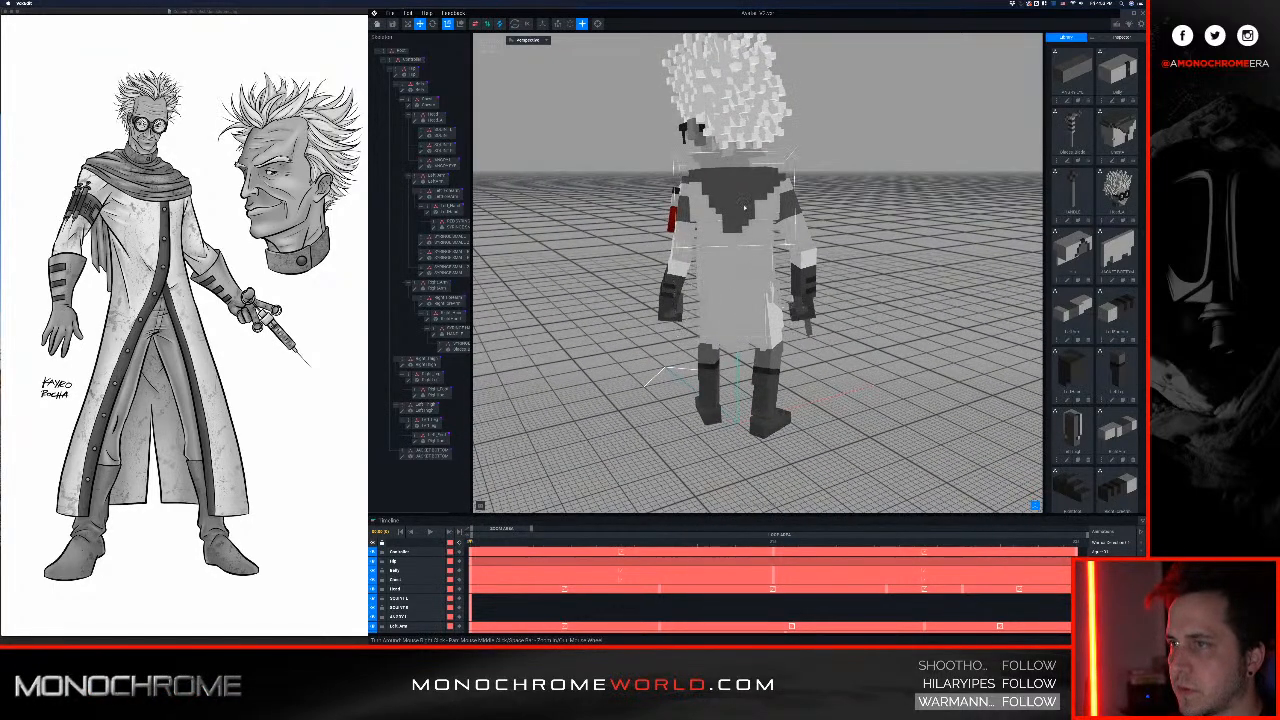
Step: Open the character's torso model and sample the scarf's grey as the paint colour
left_click(755, 212)
left_click(409, 105)
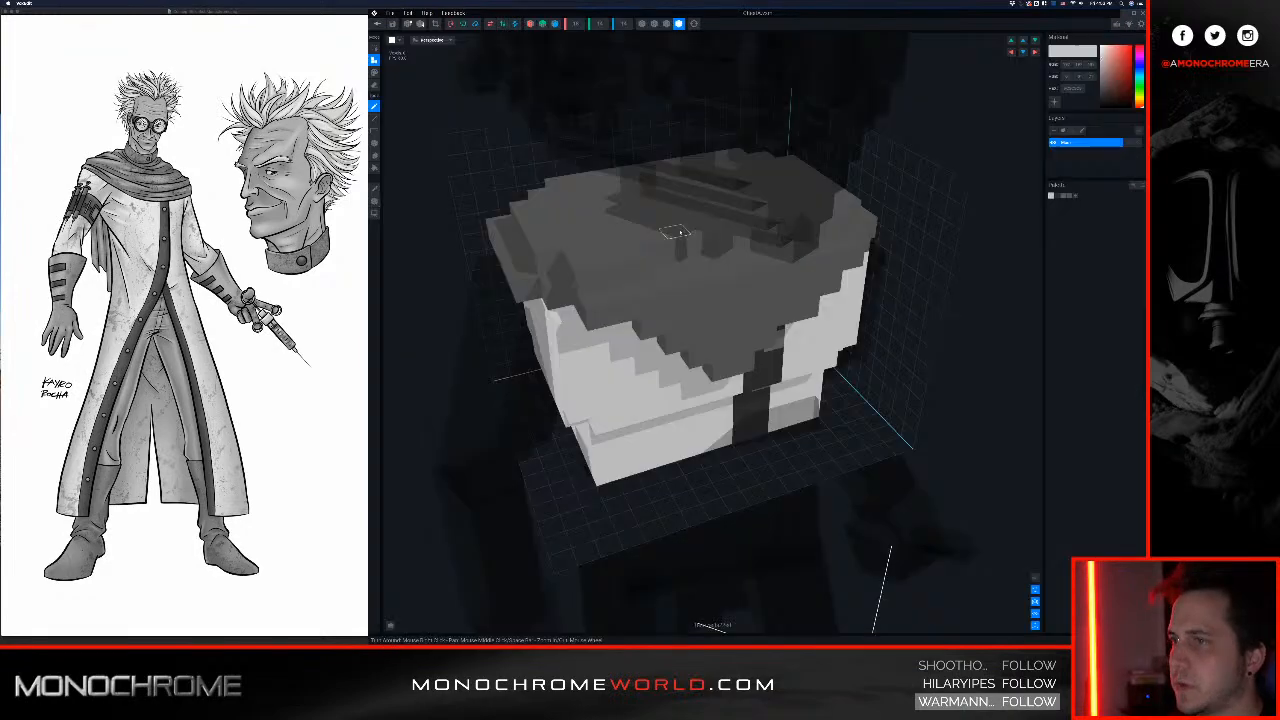
right_click_drag(791, 291, 723, 369)
scroll(720, 320, "up", 3)
scroll(721, 324, "down", 3)
key("i")
left_click(723, 369)
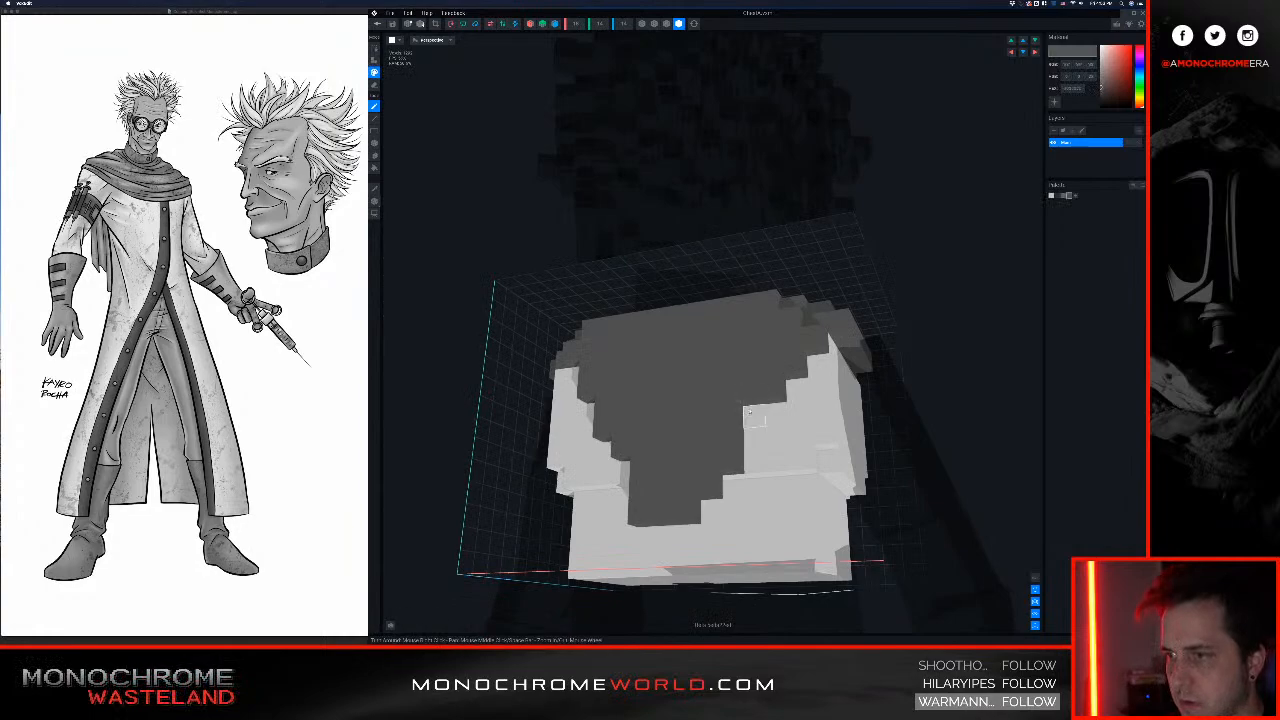
Step: Reshape the scarf's back flap into an even stepped V that tapers to a single-voxel tip
right_click_drag(750, 436, 608, 452)
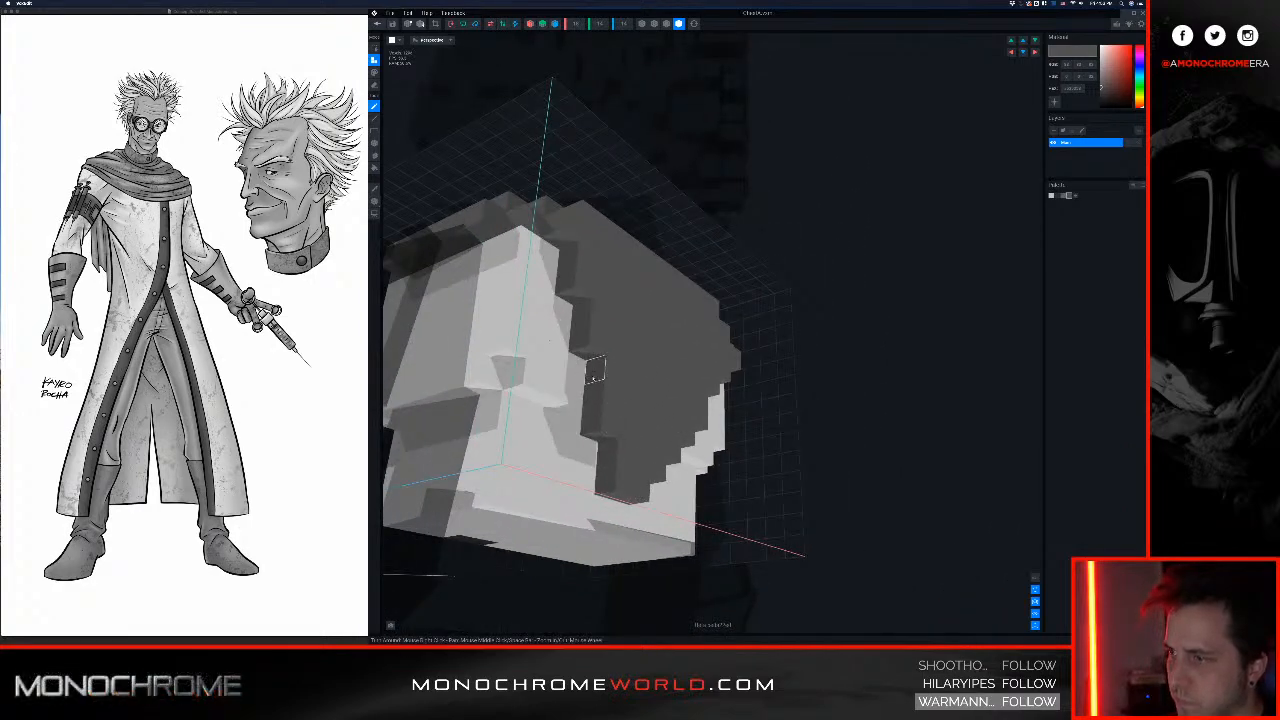
right_click_drag(591, 371, 643, 373)
key("e")
left_click(584, 396)
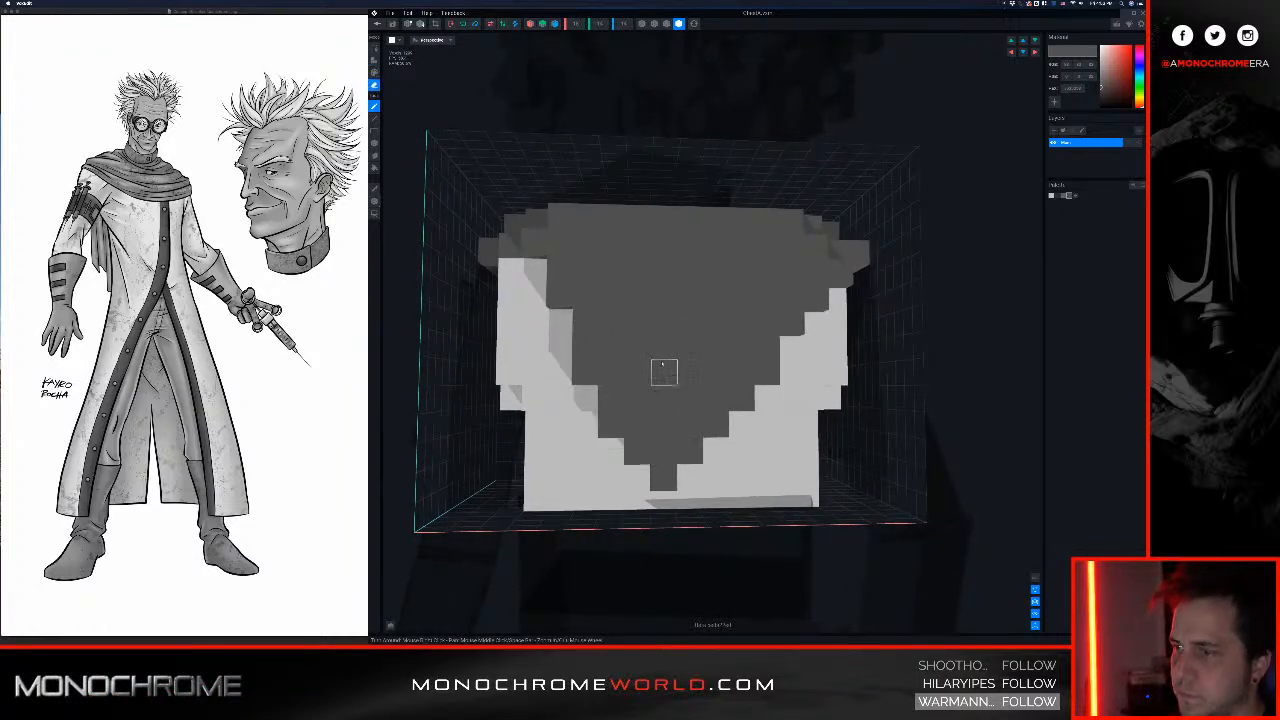
Step: Paint patches of a slightly different grey on the front of the scarf, along its longer sloping edge
right_click_drag(662, 368, 657, 338)
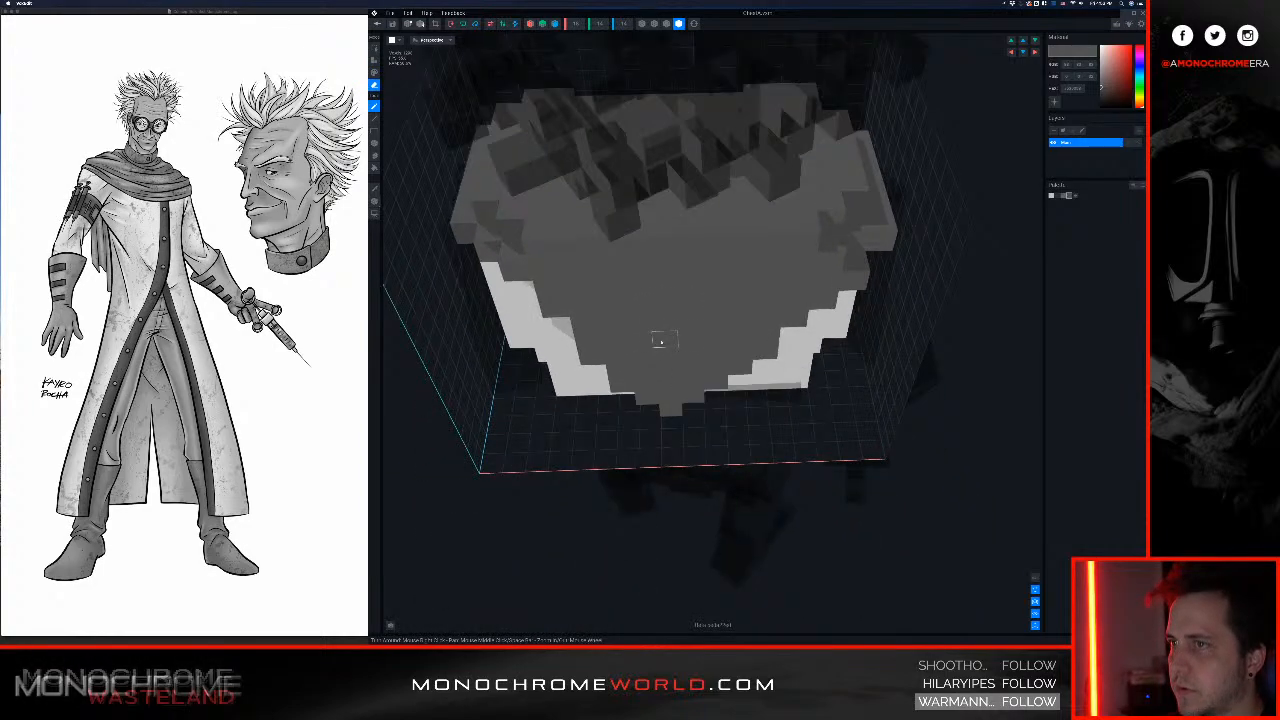
mouse_move(631, 270)
right_mouse_down()
mouse_move(591, 269)
mouse_move(647, 289)
right_mouse_up()
scroll(647, 289, "up", 3)
scroll(647, 289, "down", 3)
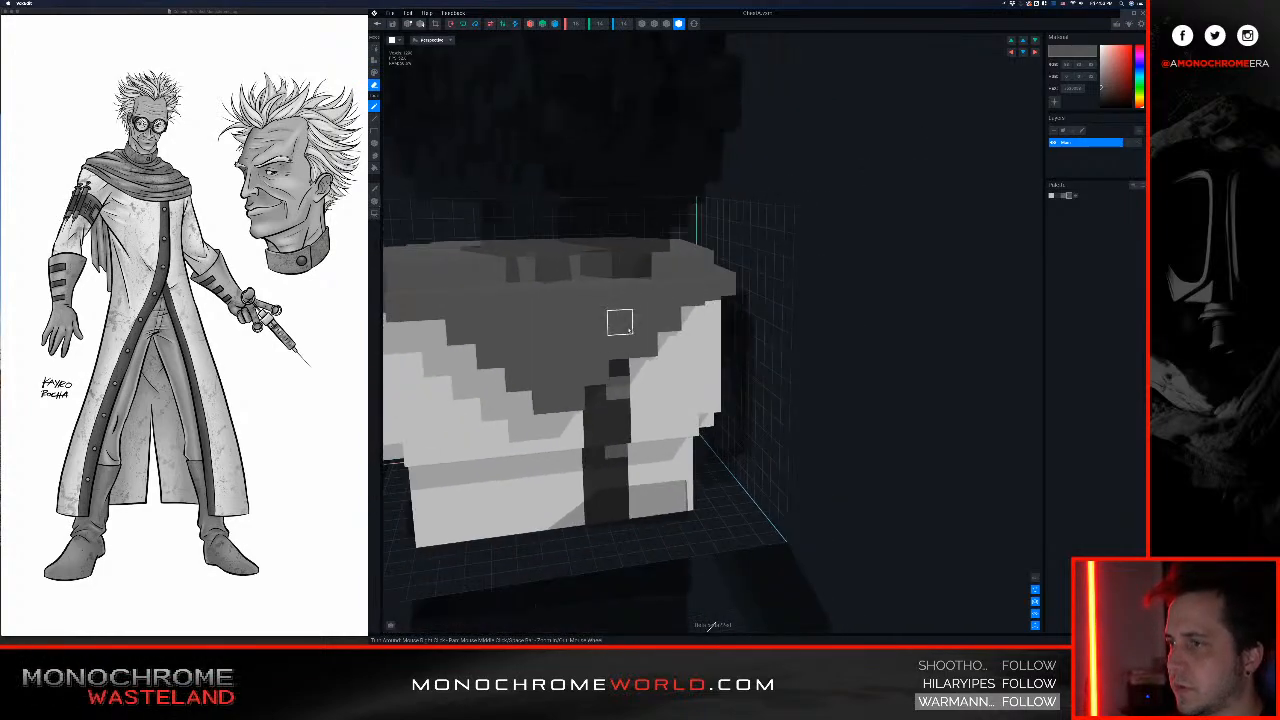
right_click_drag(612, 335, 610, 325)
middle_click_drag(610, 325, 683, 326)
right_click_drag(683, 326, 666, 327)
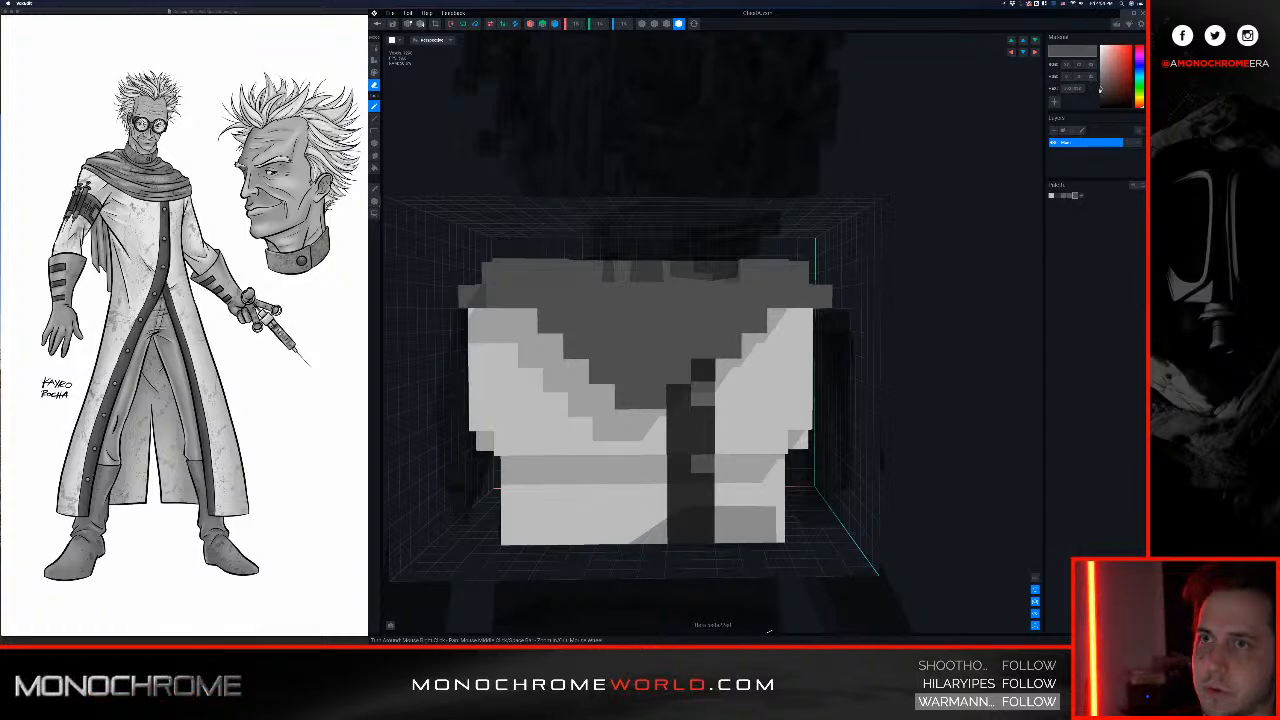
key("p")
mouse_move(605, 307)
right_mouse_down()
mouse_move(575, 276)
mouse_move(552, 274)
right_mouse_up()
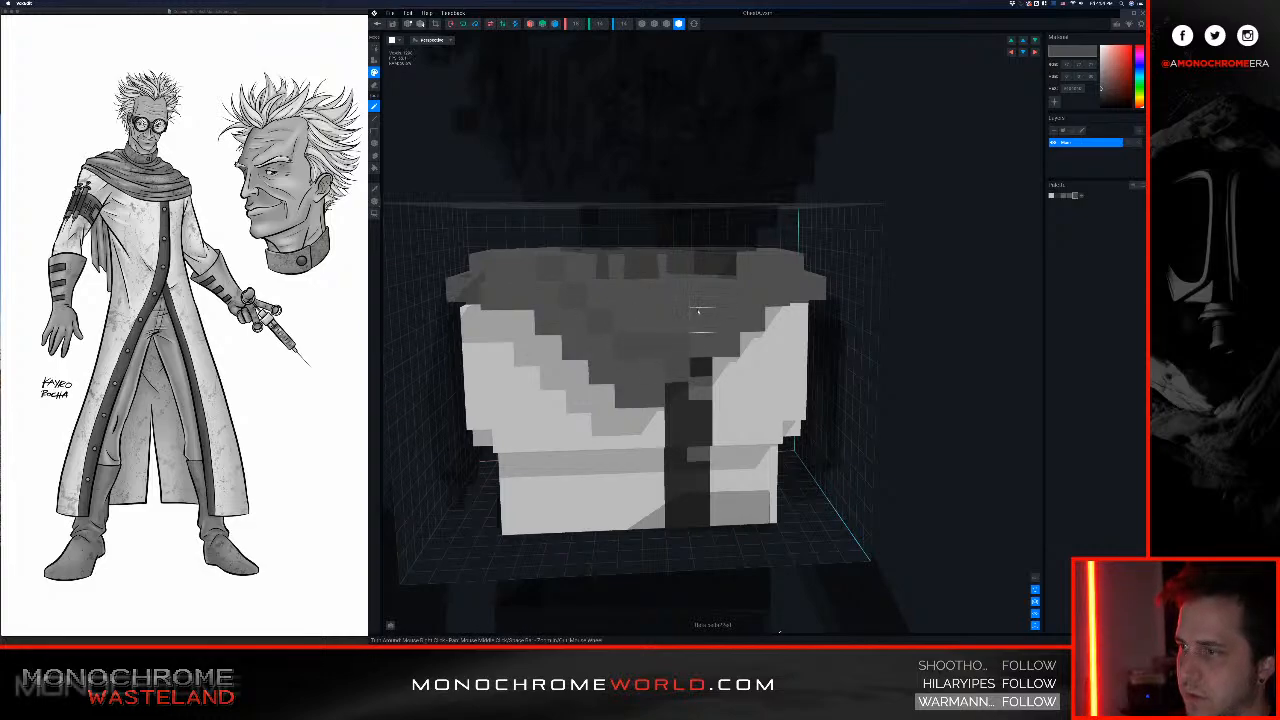
Step: Extend the subtle grey patches across the scarf's front centre and up towards the collar opening
left_click(679, 369)
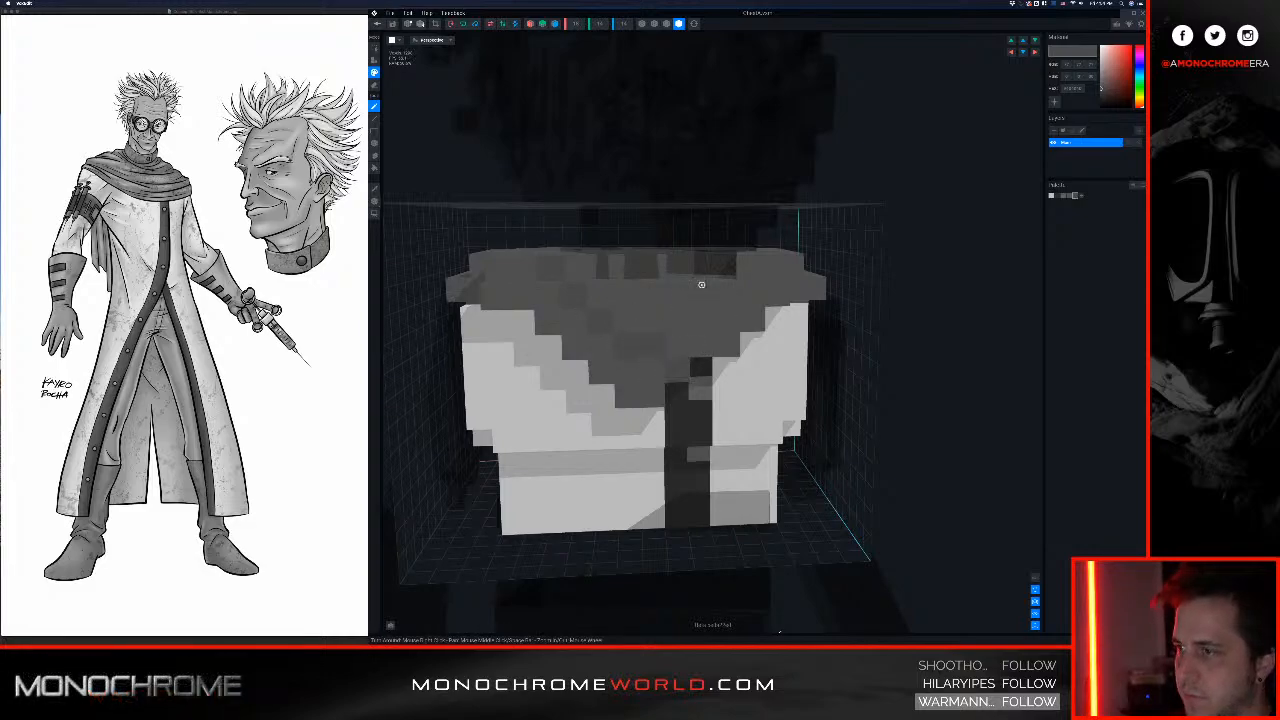
middle_click_drag(702, 283, 691, 302)
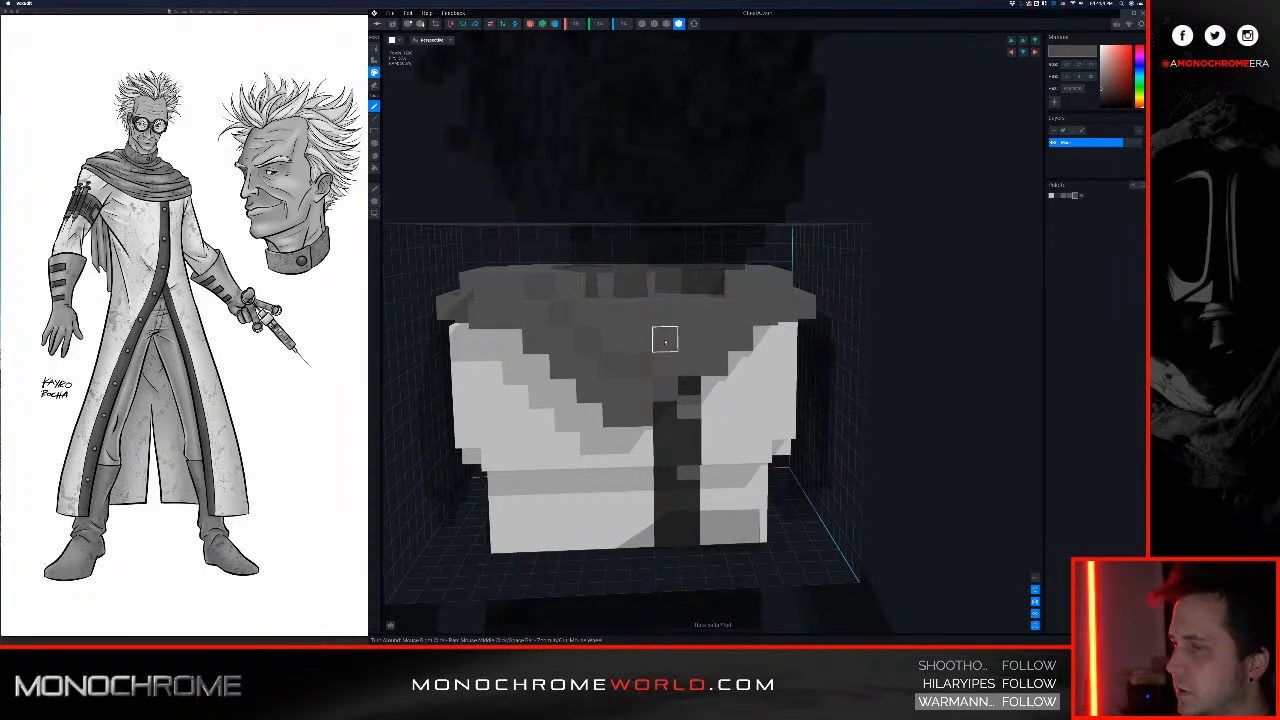
right_click_drag(639, 298, 640, 301)
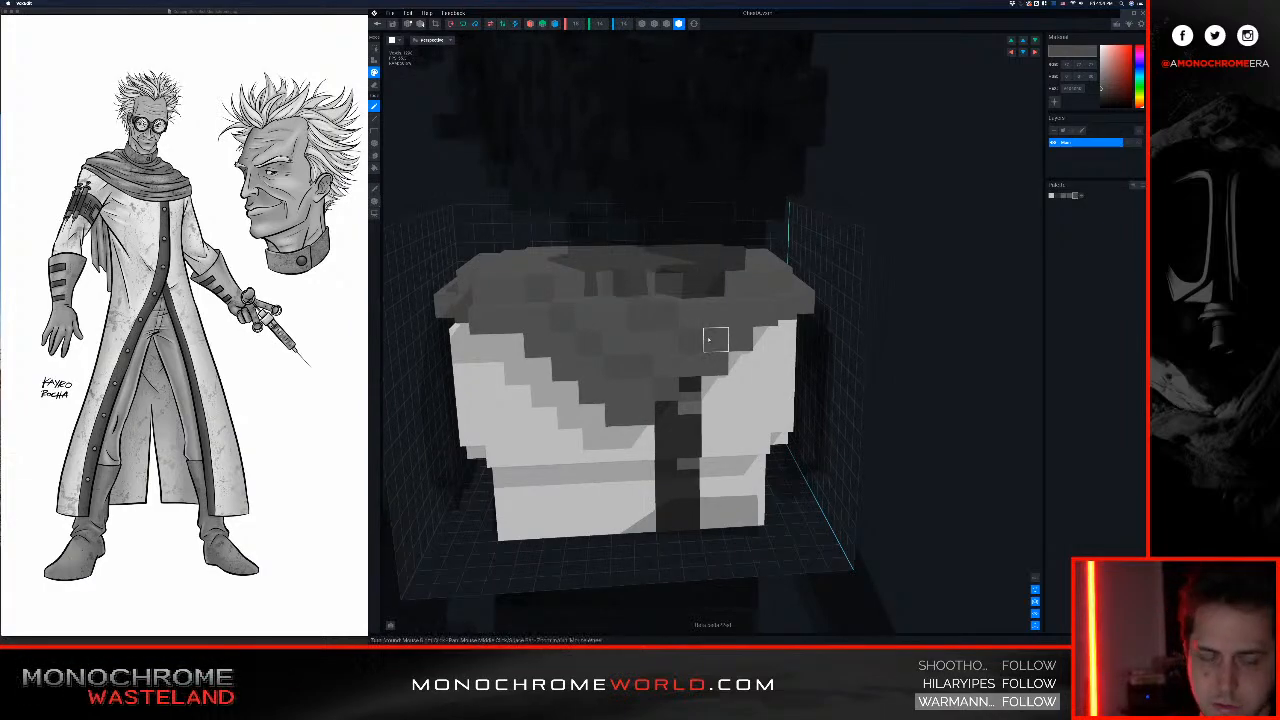
right_click_drag(709, 303, 710, 300)
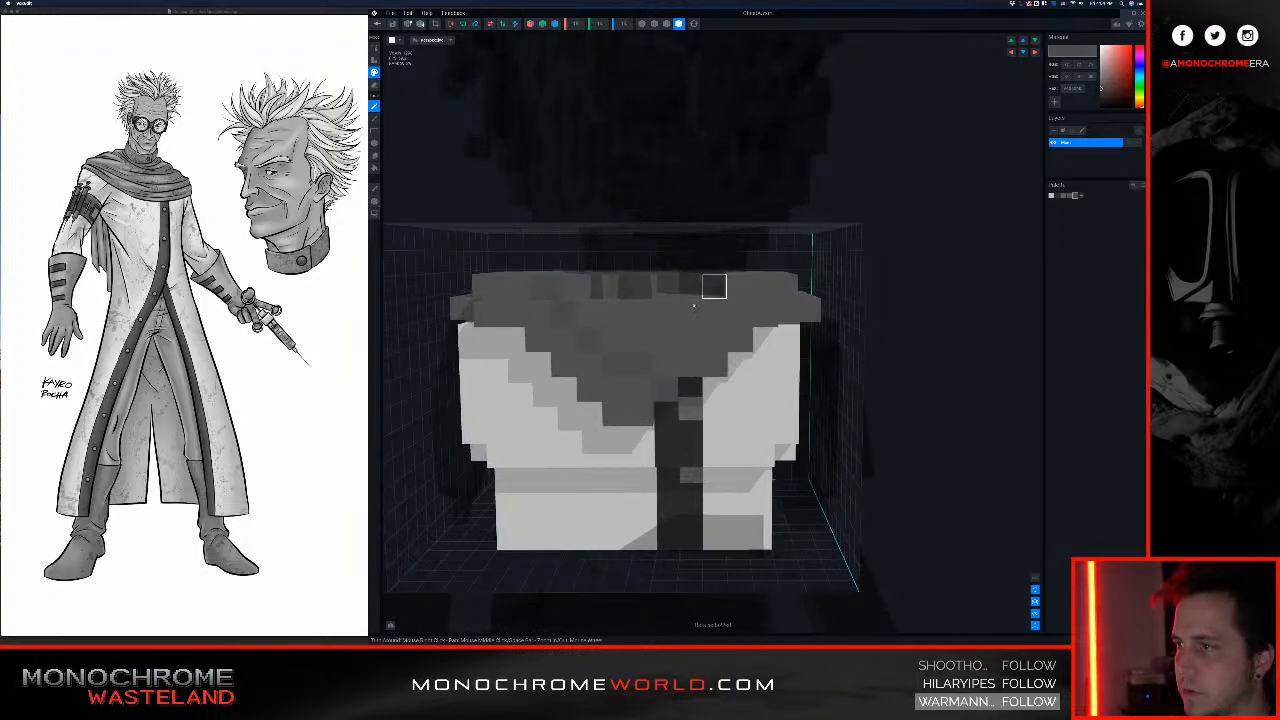
right_click_drag(678, 315, 682, 311)
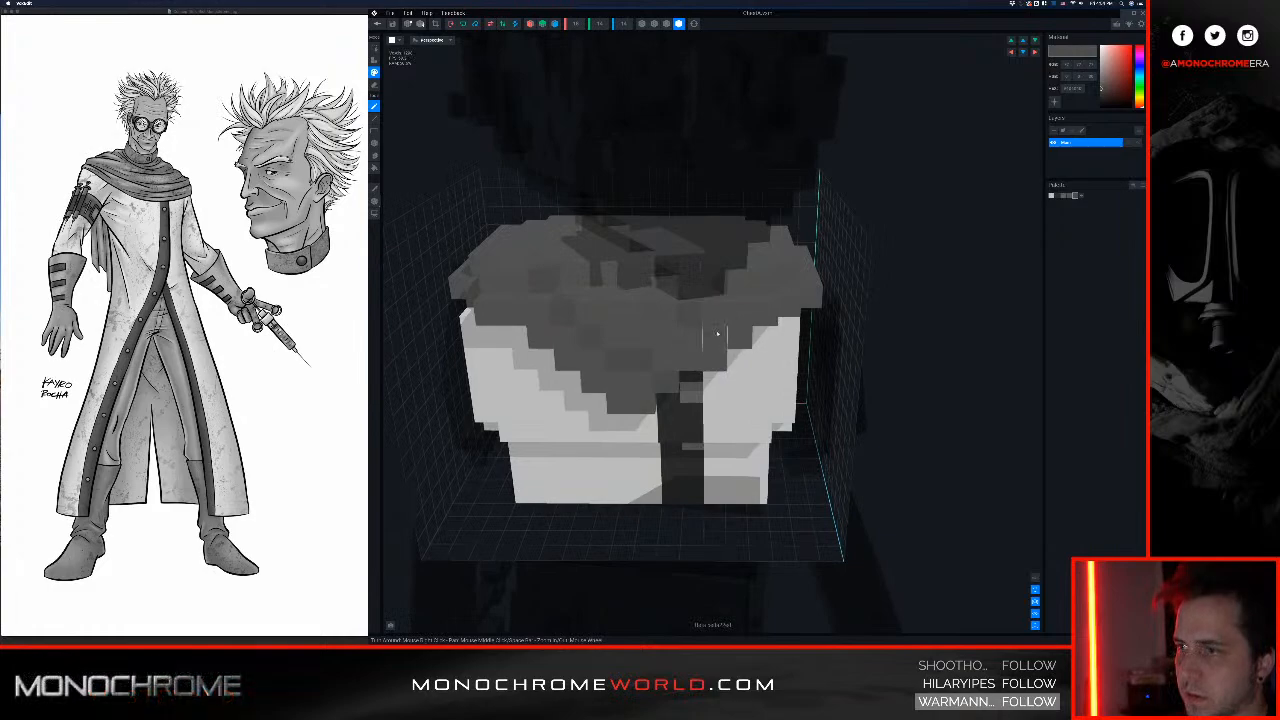
Step: Continue the grey patches around the scarf's shoulder side and onto the rear corner
right_click_drag(715, 313, 687, 326)
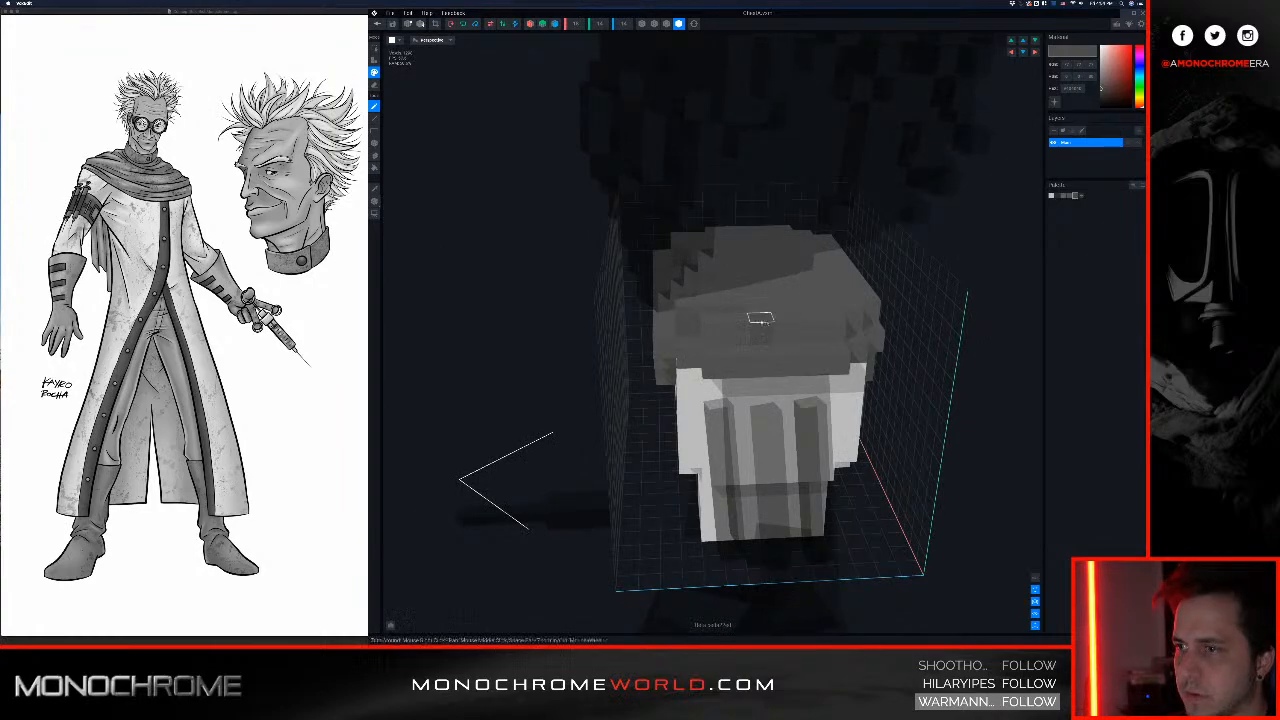
right_click_drag(828, 308, 809, 302)
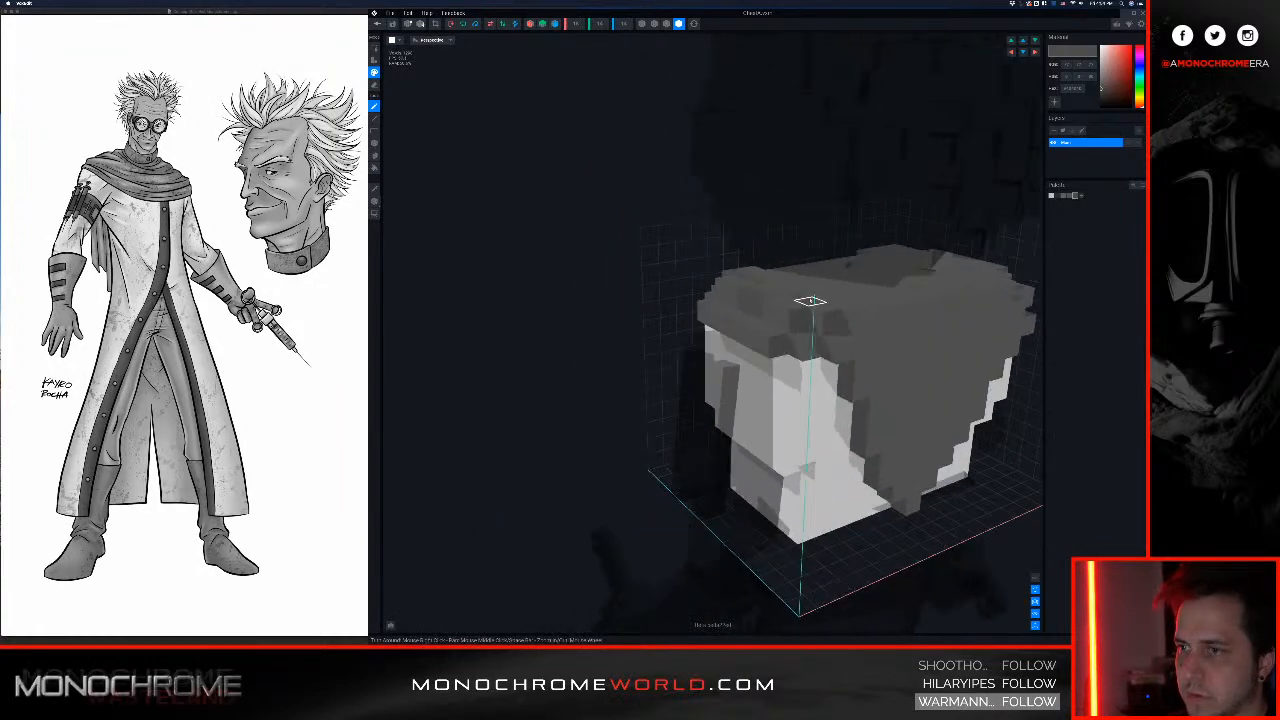
right_click_drag(846, 349, 700, 328)
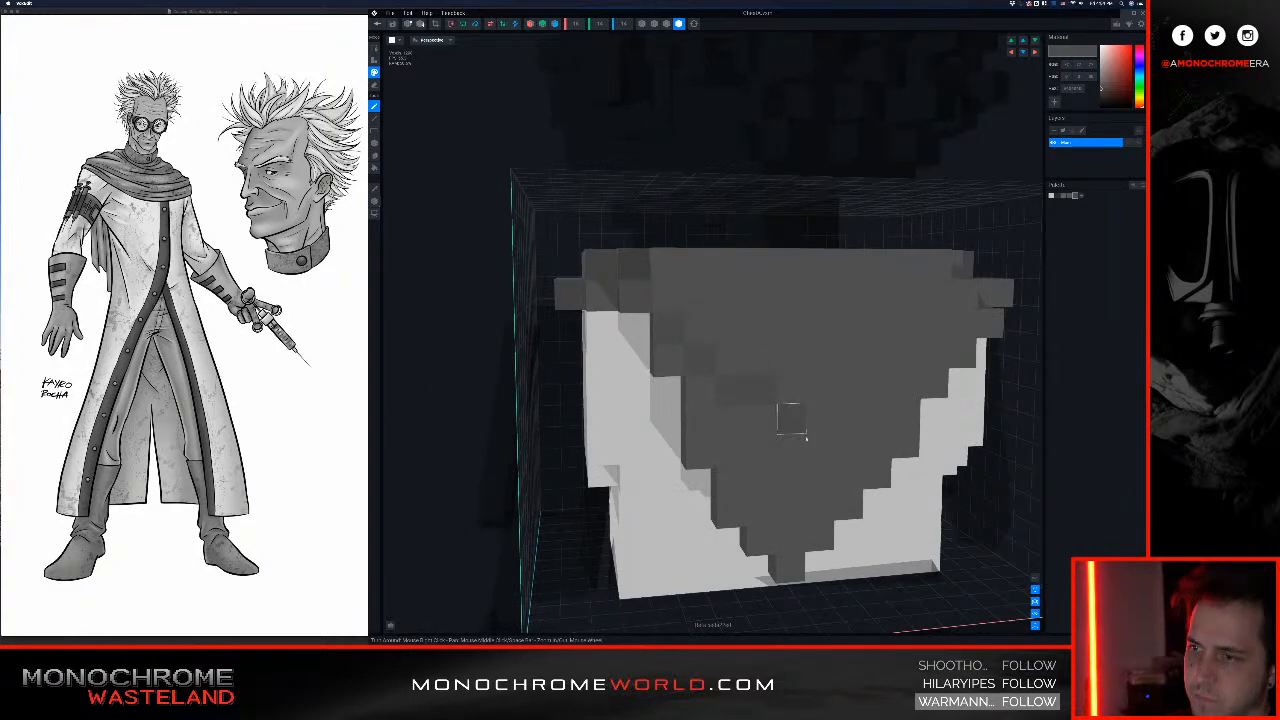
Step: Paint a diagonal run of varied grey voxels down the scarf's back flap towards its tip
right_click_drag(820, 449, 820, 468)
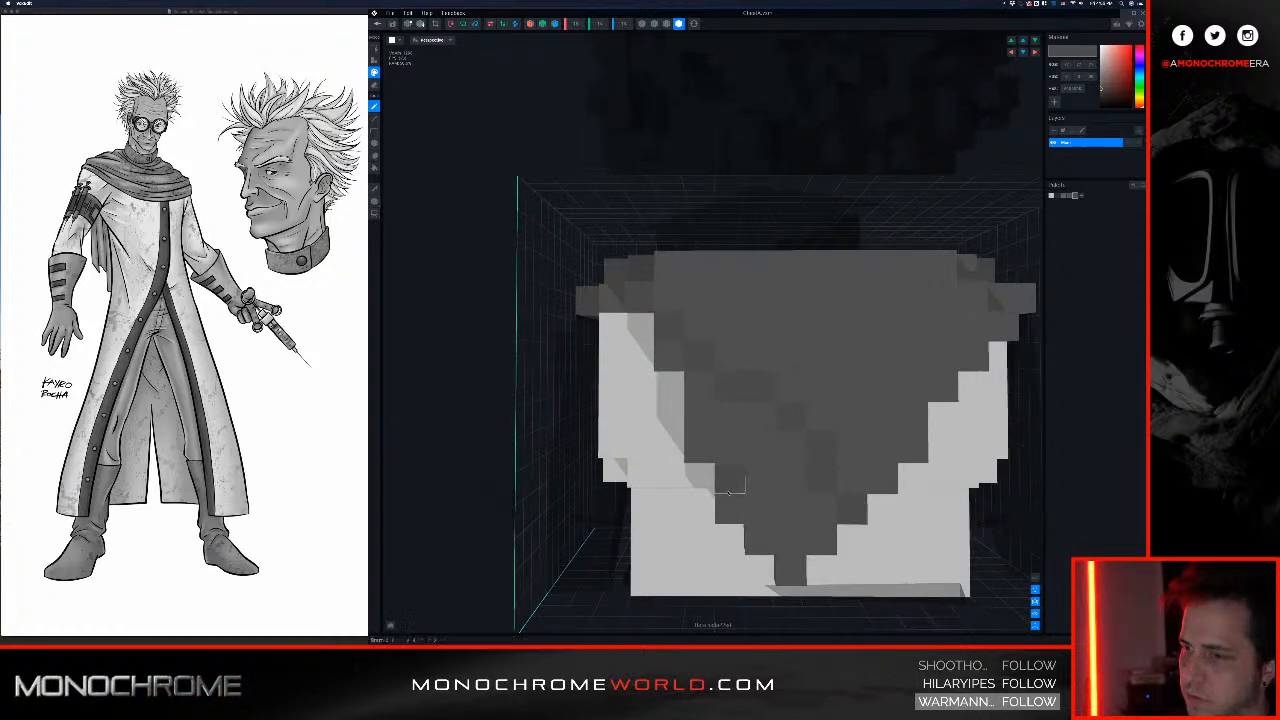
middle_click_drag(790, 448, 735, 473)
middle_click_drag(793, 415, 777, 438)
right_click_drag(777, 438, 777, 456)
middle_click_drag(790, 427, 773, 441)
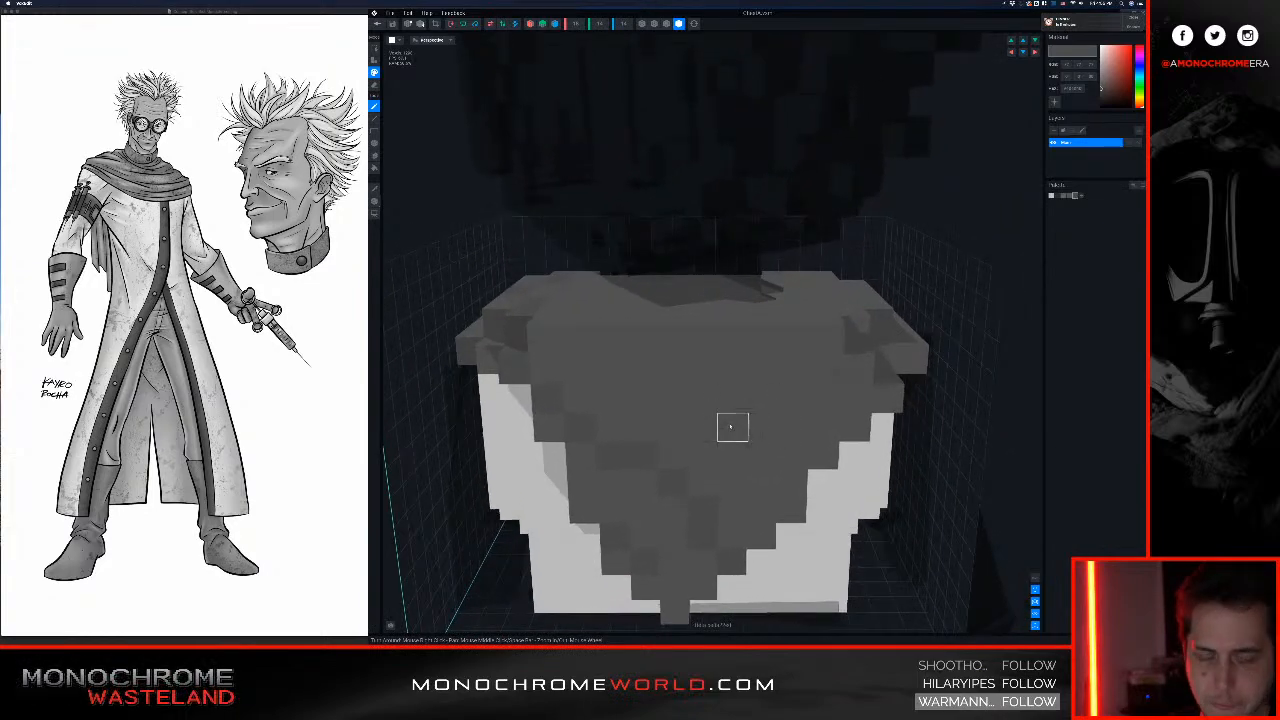
Step: Add grey fold patches to the upper edge of the scarf's back and across towards the other shoulder
right_click_drag(700, 366, 602, 314)
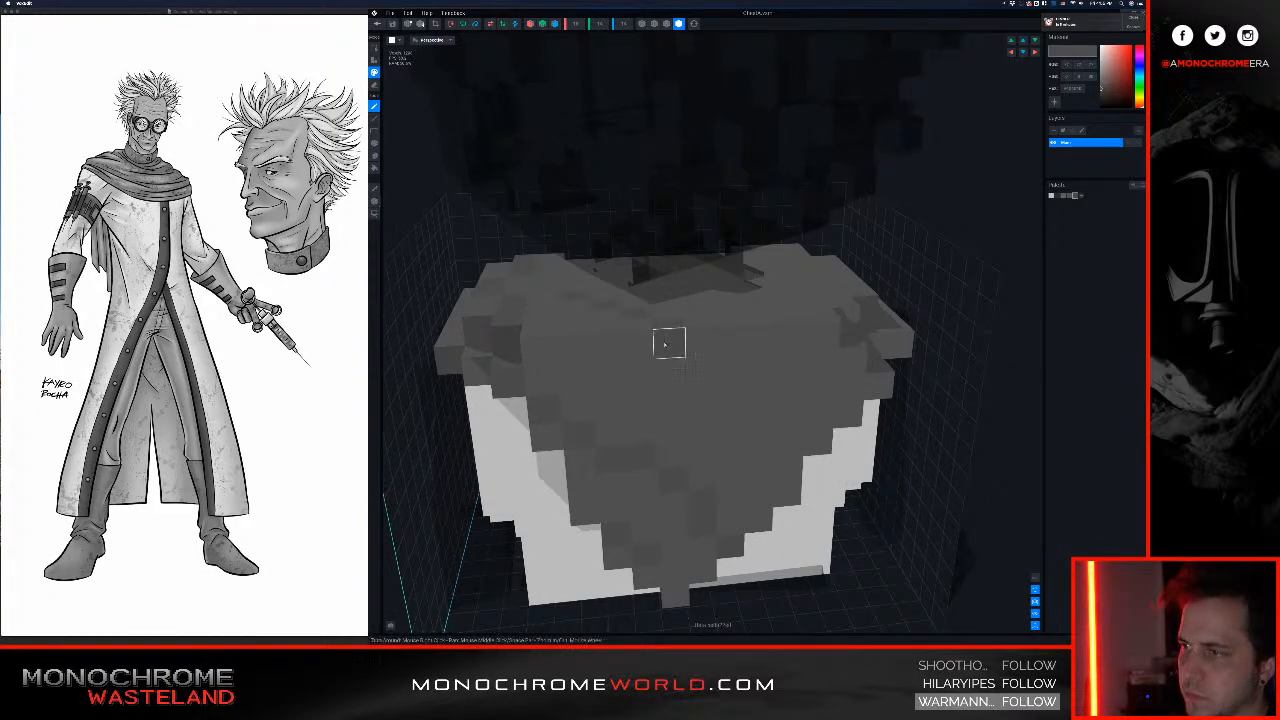
right_click_drag(664, 344, 698, 368)
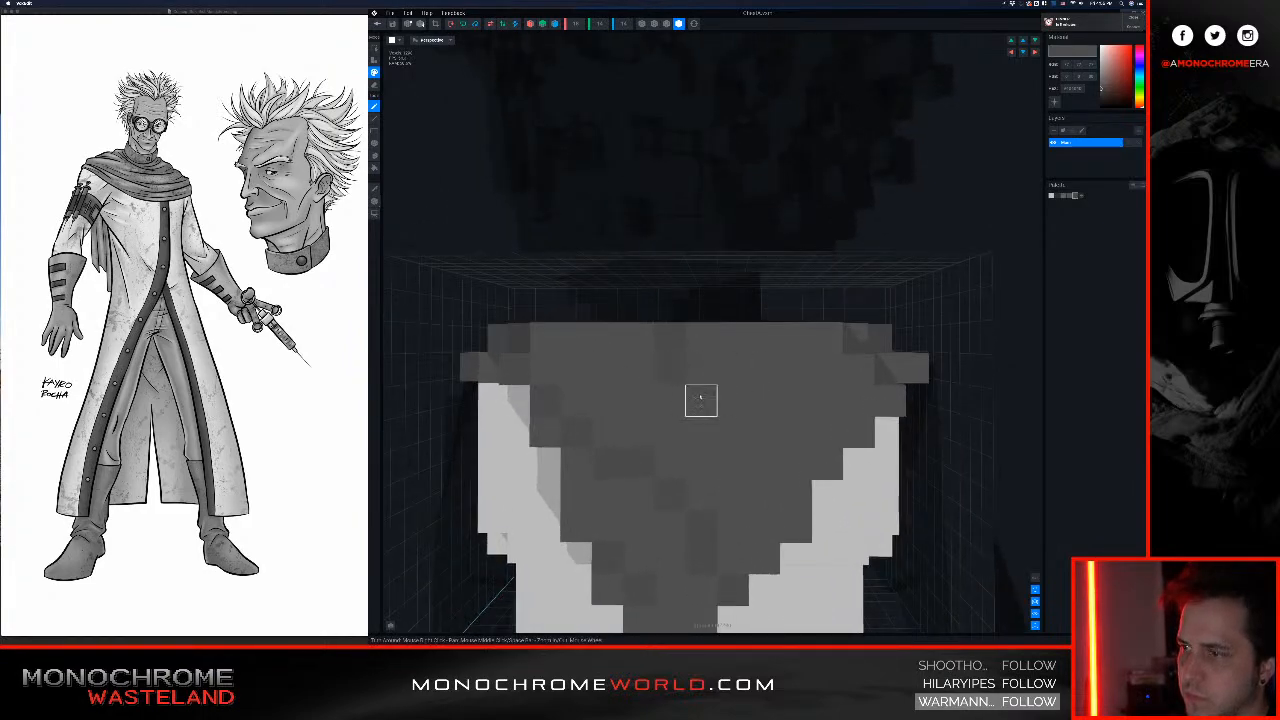
left_click(762, 434)
left_click(791, 462)
right_click_drag(793, 366, 743, 366)
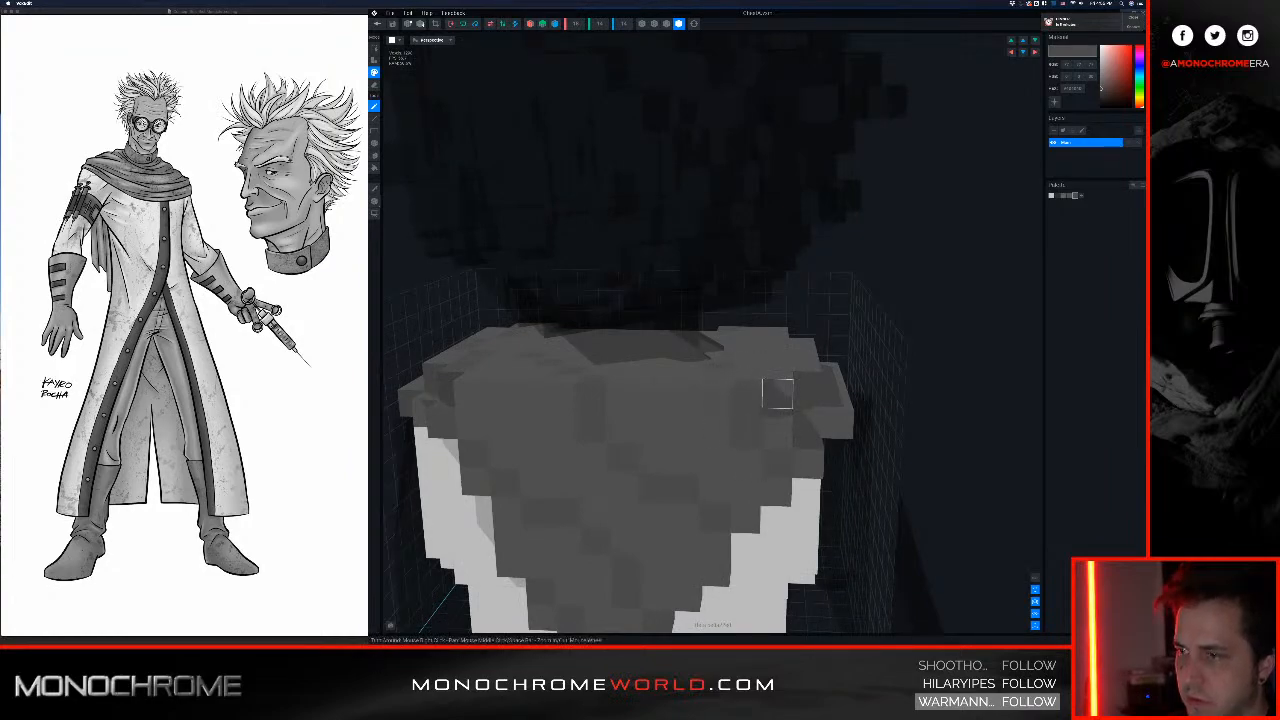
right_click_drag(777, 391, 793, 413)
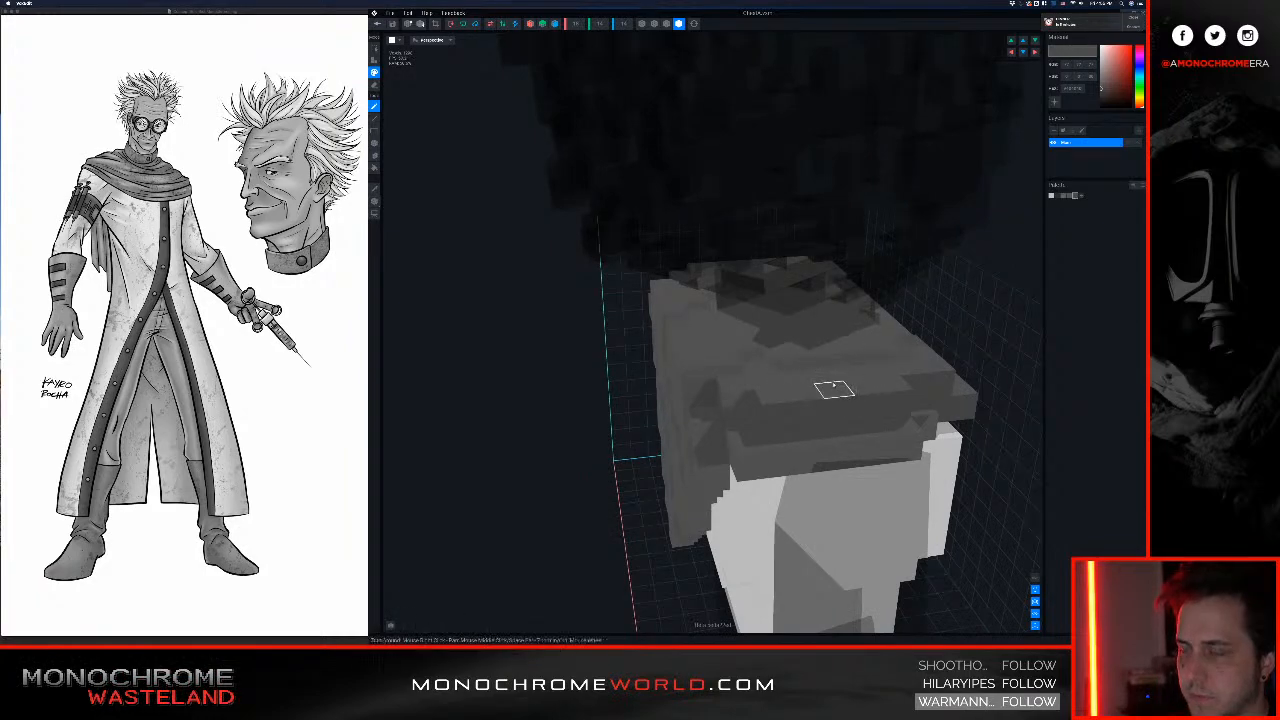
Step: Add another close grey shade to the mottling on the other shoulder and the scarf's front
right_click_drag(834, 389, 849, 460)
middle_click_drag(849, 460, 806, 457)
right_click_drag(806, 457, 731, 428)
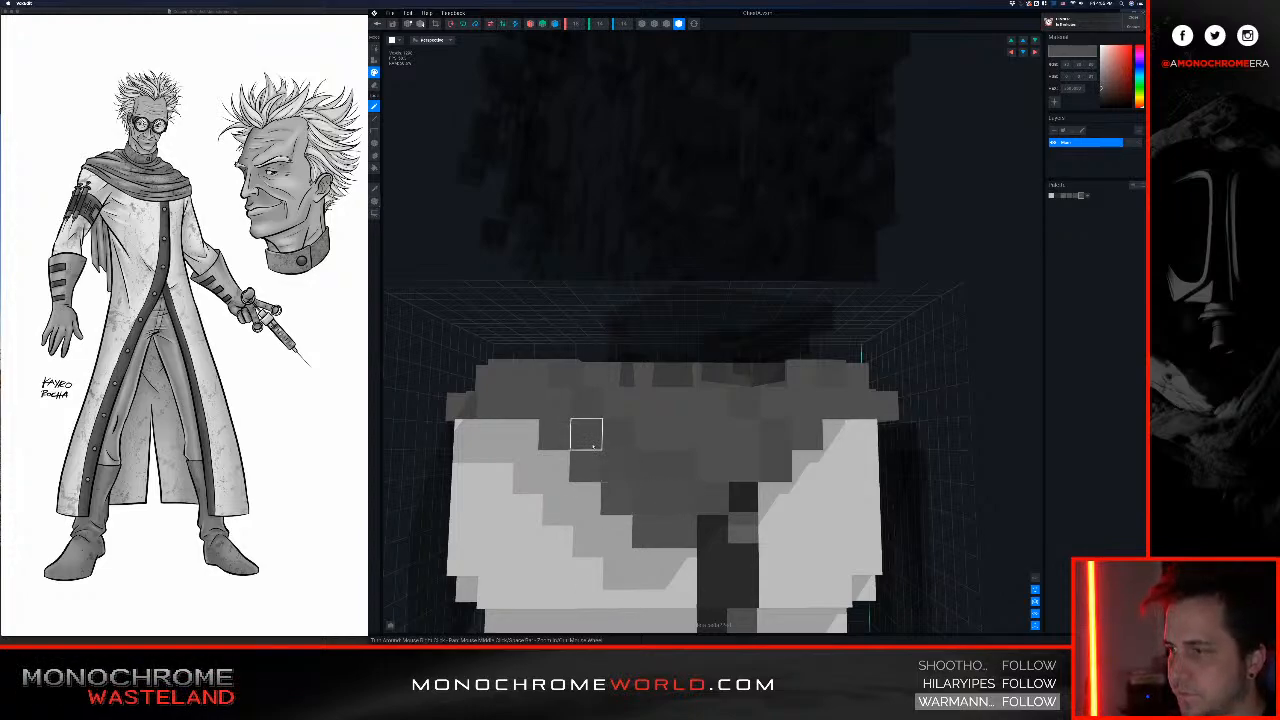
right_click_drag(643, 438, 680, 462)
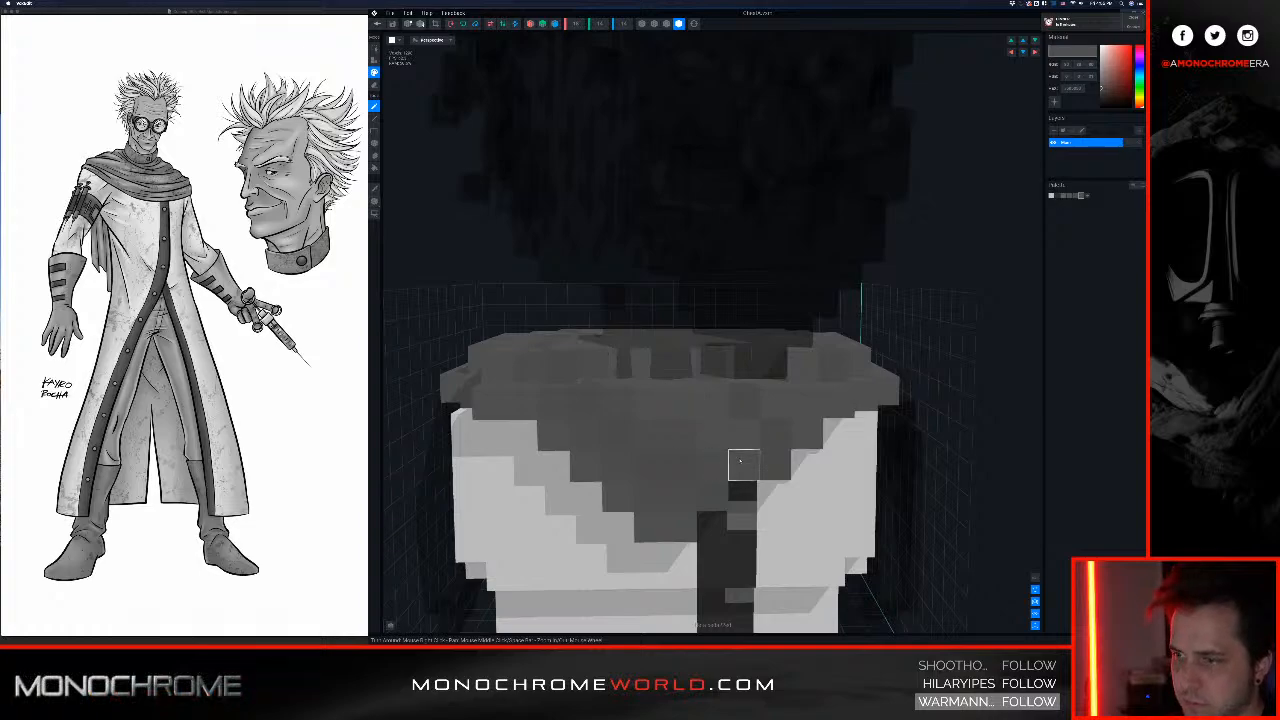
right_click_drag(708, 402, 707, 410)
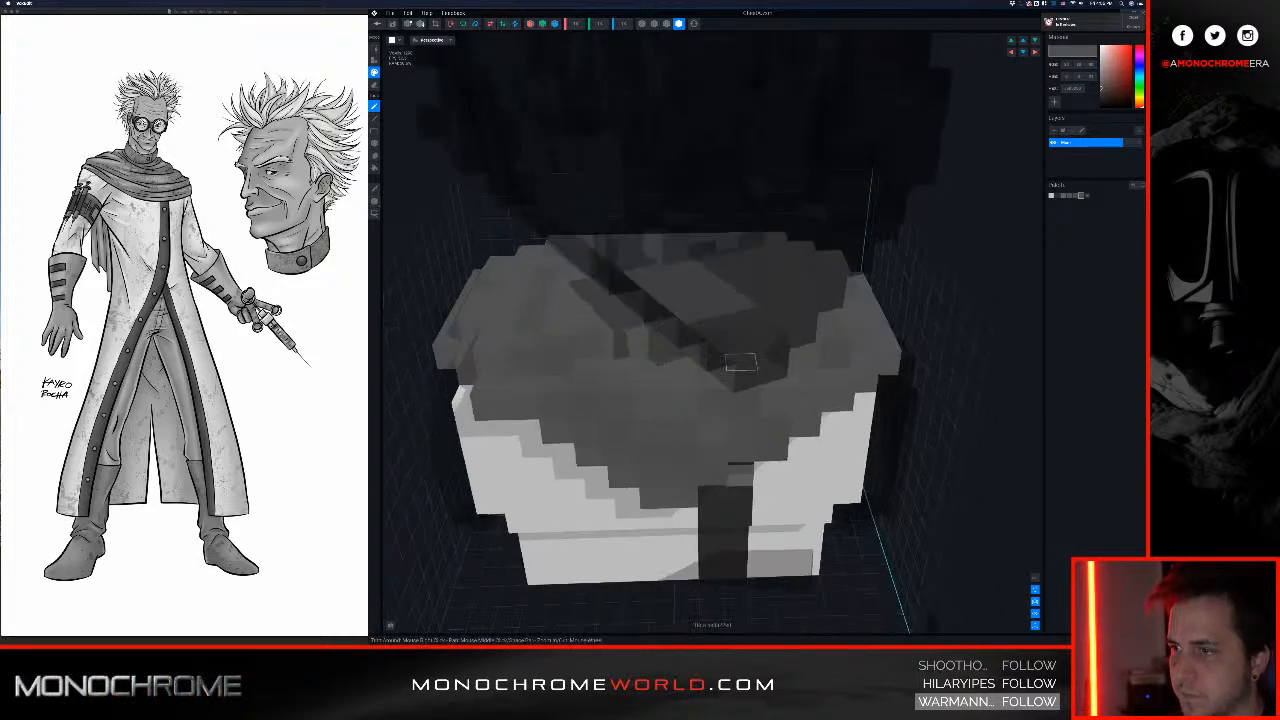
Step: Blend the additional grey shade over the scarf's shoulder top, side and rear corner
right_click_drag(729, 334, 815, 379)
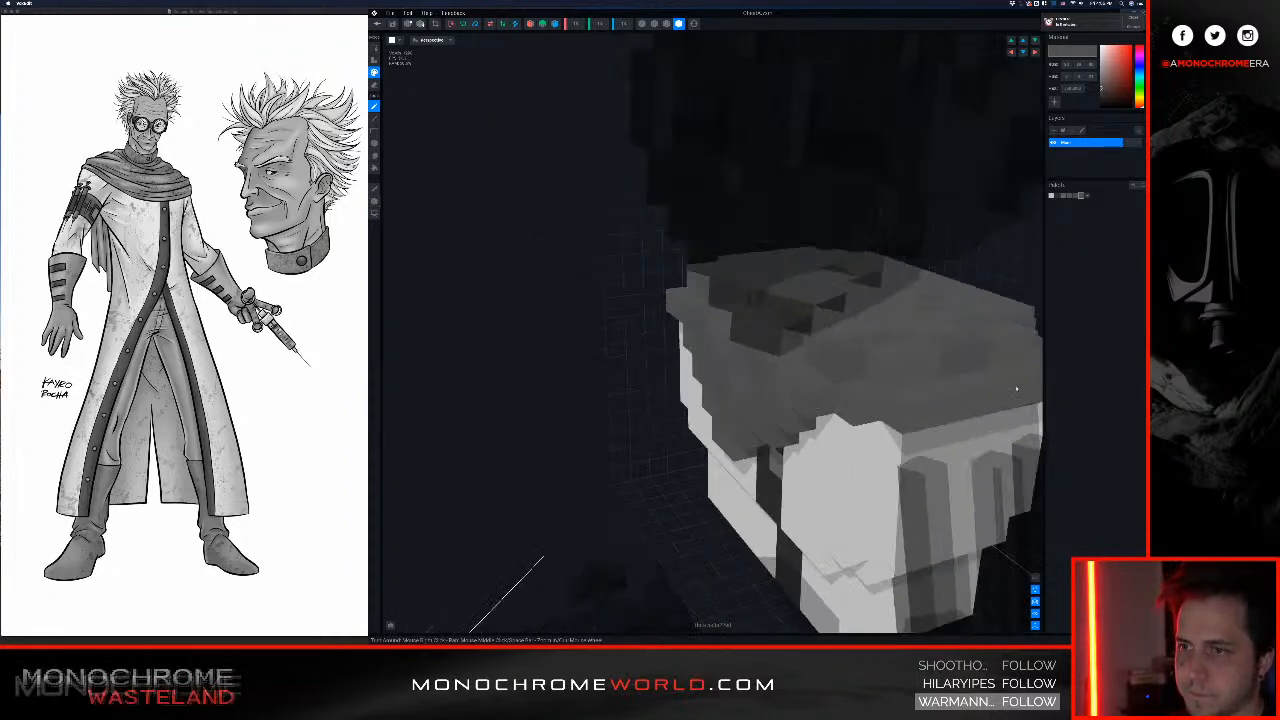
mouse_move(925, 385)
right_mouse_down()
mouse_move(971, 380)
mouse_move(938, 393)
right_mouse_up()
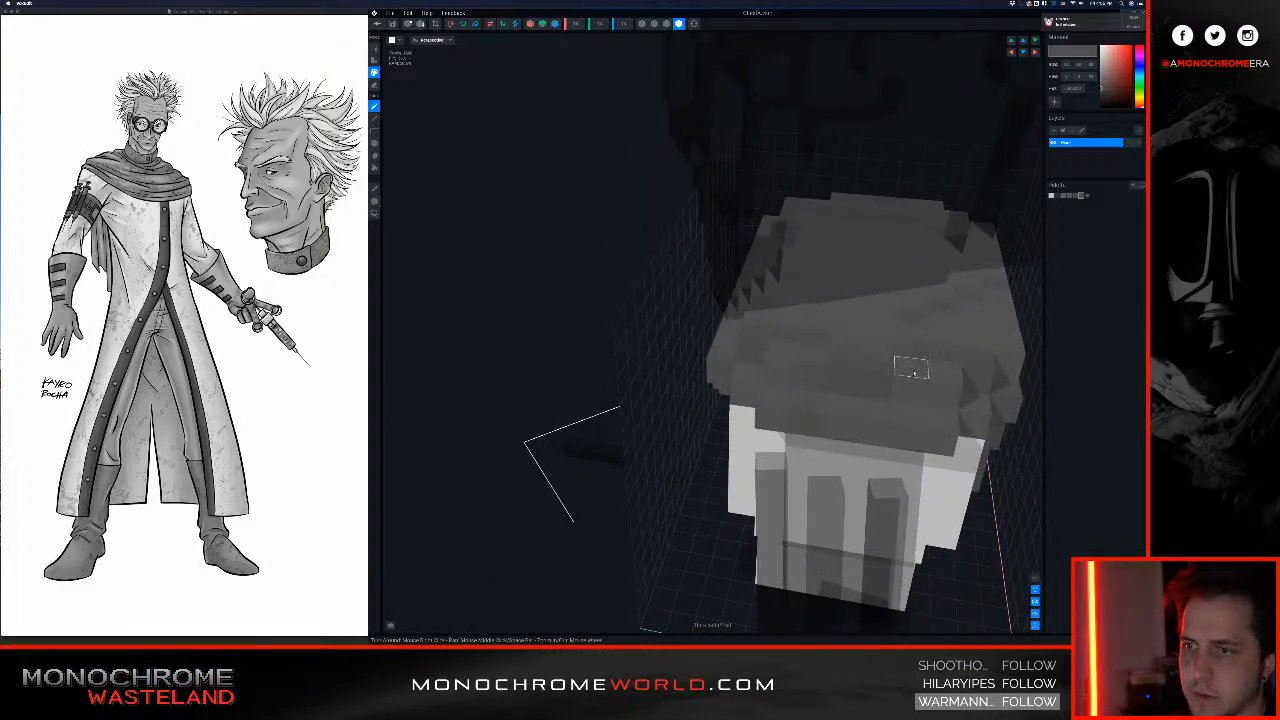
right_click_drag(878, 414, 762, 383)
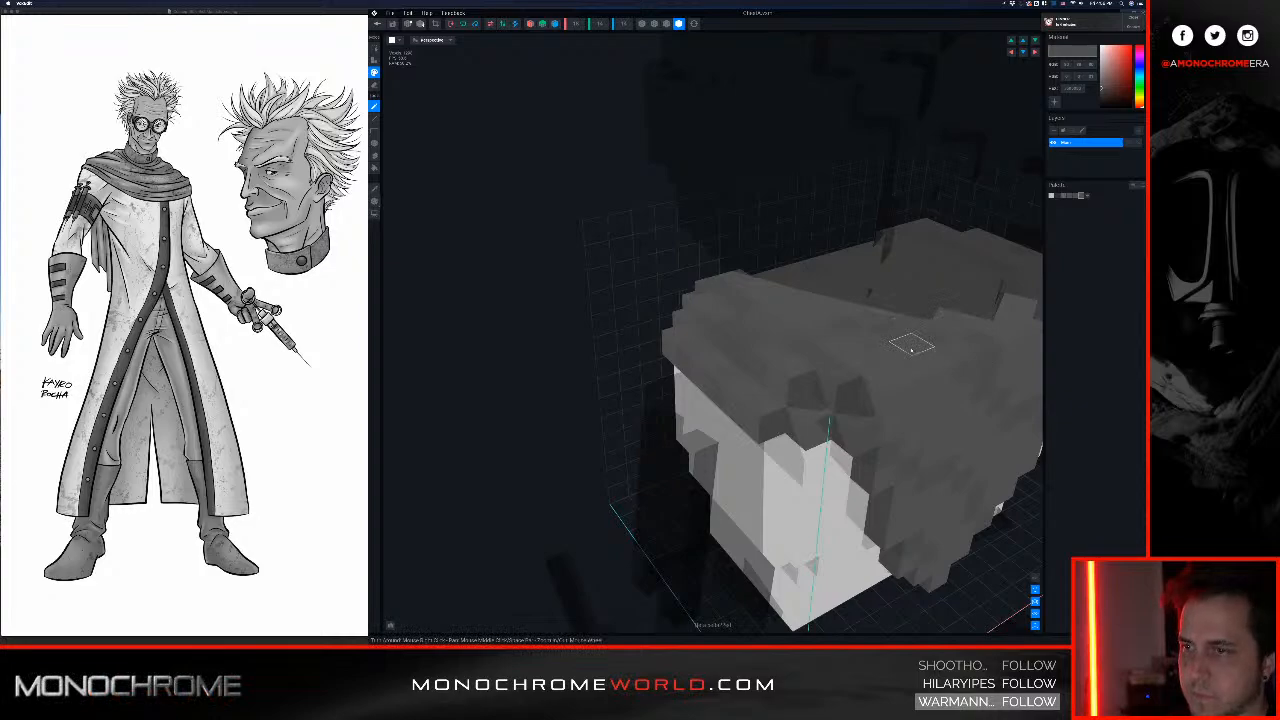
right_click_drag(872, 400, 899, 405)
middle_click_drag(899, 405, 894, 412)
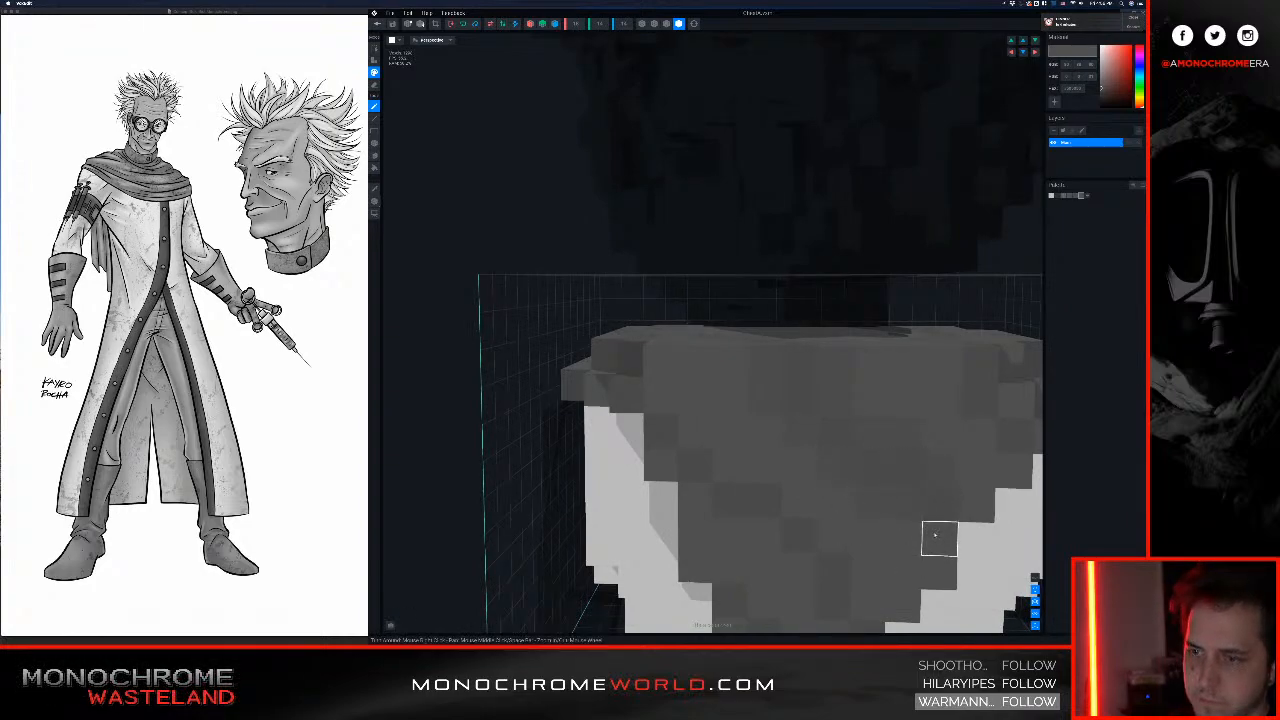
Step: Fill the scarf's back flap with further close grey variations down to its tip
scroll(863, 571, "up", 3)
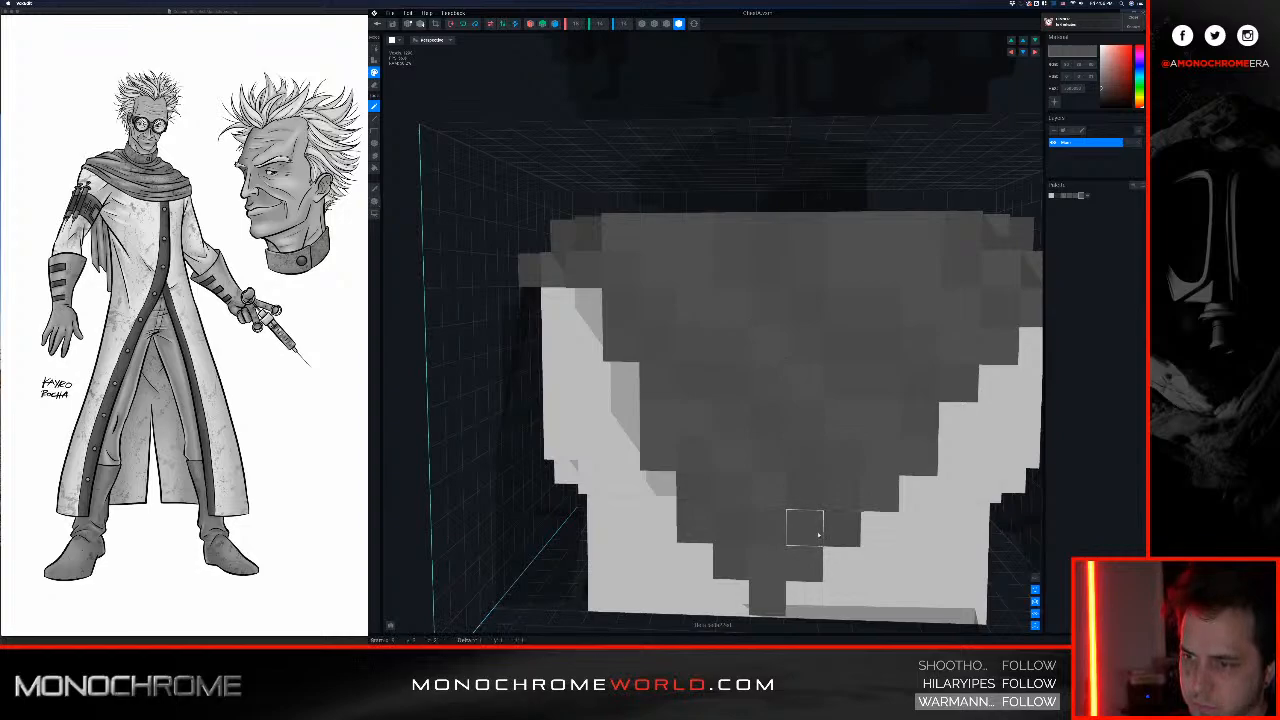
middle_click_drag(886, 447, 777, 386)
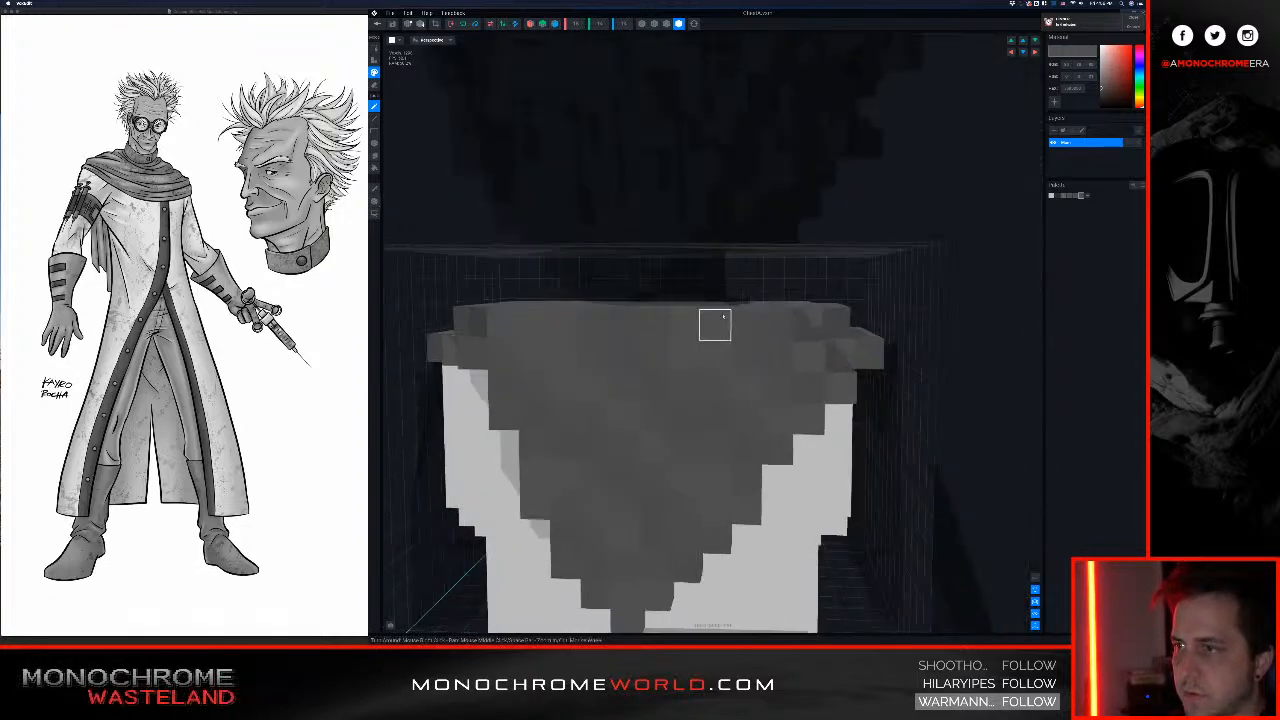
middle_click_drag(827, 377, 740, 294)
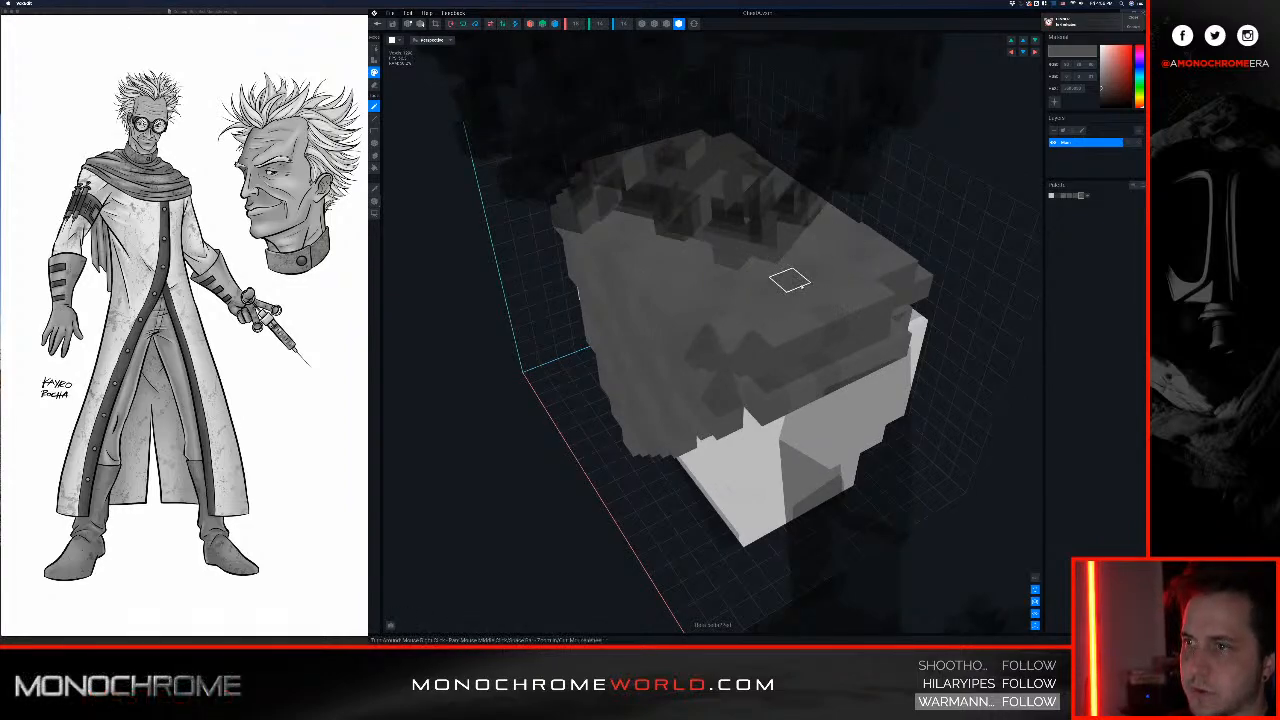
Step: Finish the grey mottling on the scarf's remaining shoulder side and top
middle_click_drag(783, 277, 849, 322)
middle_click_drag(848, 276, 776, 350)
left_click(796, 320)
right_click_drag(849, 330, 820, 361)
Step: Save the torso model, return to the character rig and view the character from the front
scroll(790, 358, "down", 3)
scroll(771, 356, "down", 2)
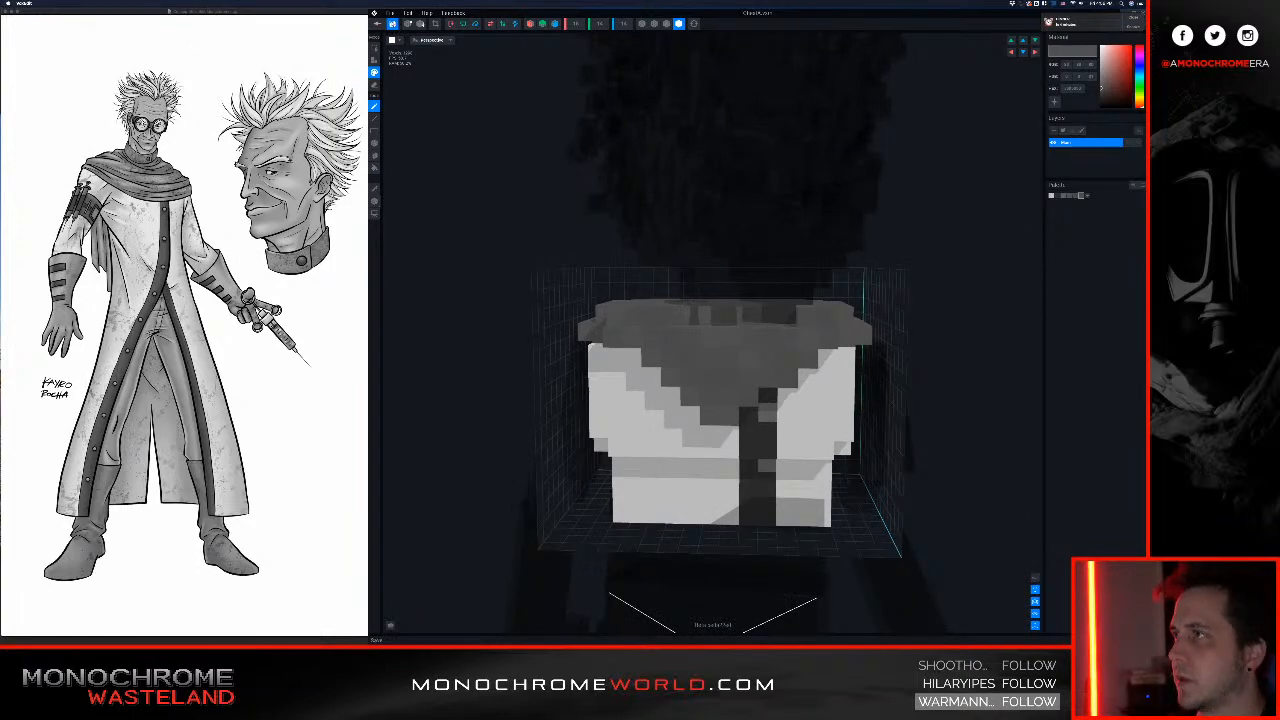
left_click(377, 23)
left_click(704, 193)
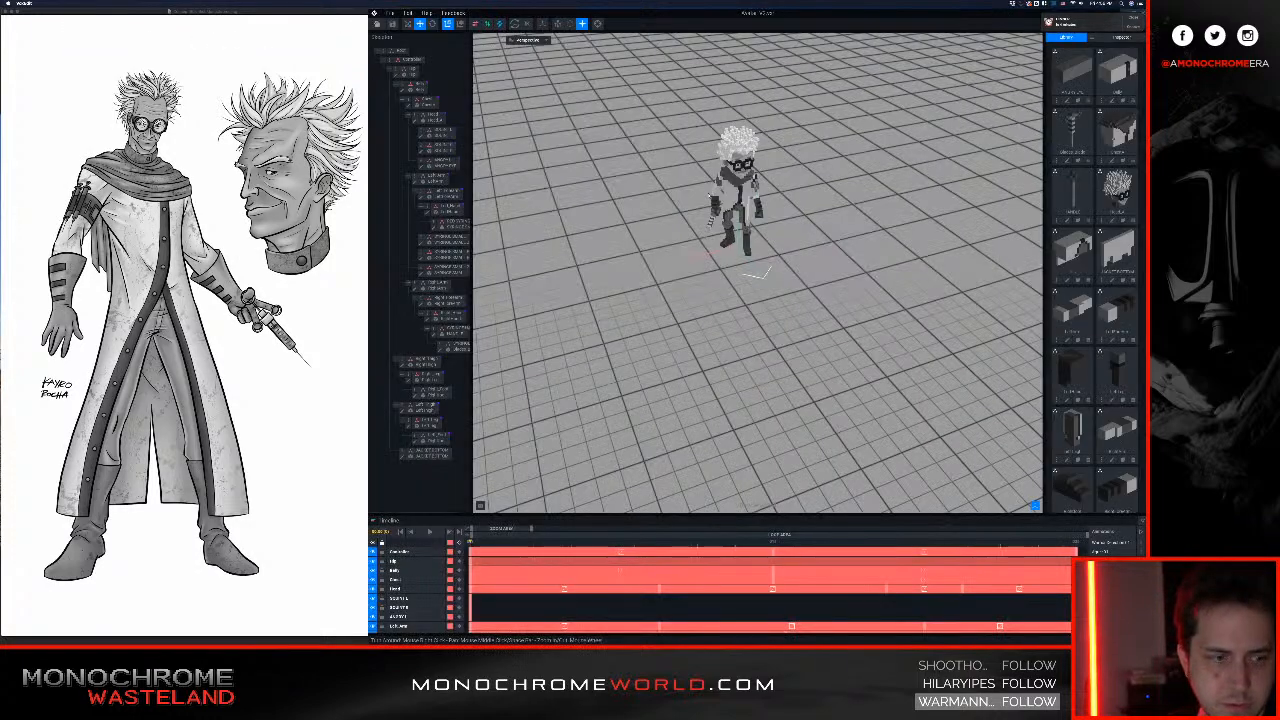
scroll(757, 275, "up", 5)
middle_click_drag(748, 200, 765, 278)
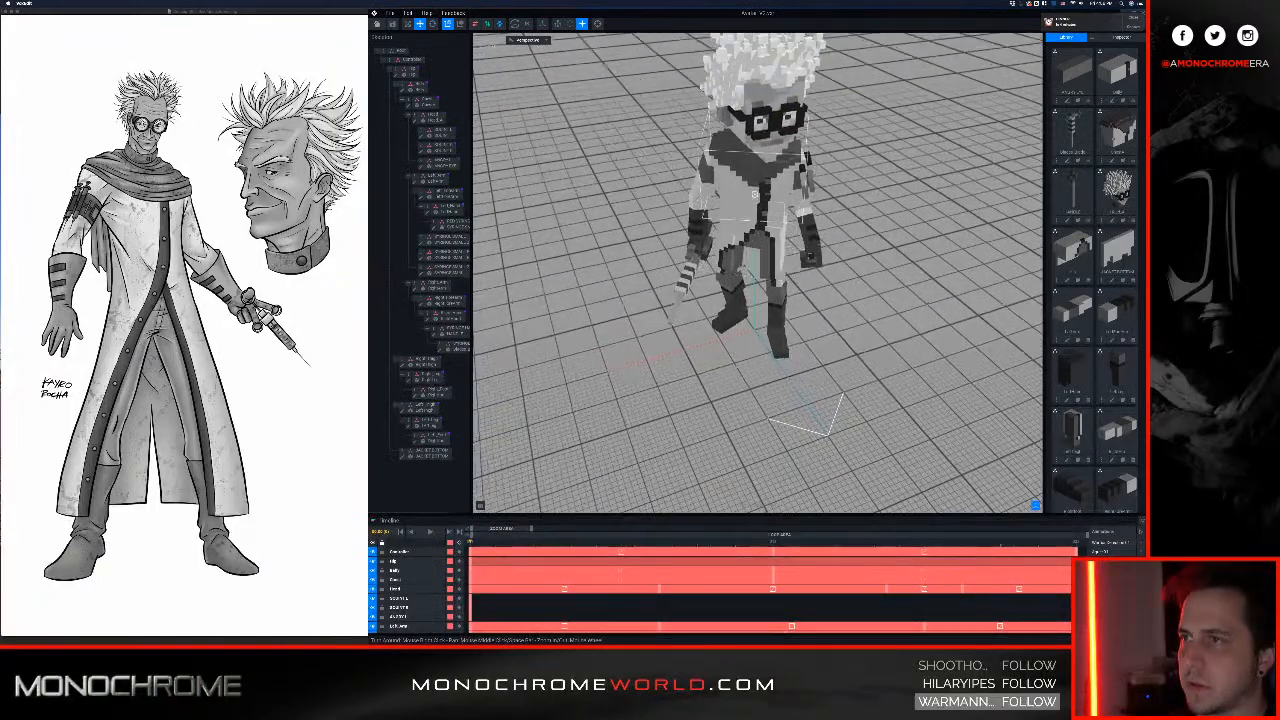
Step: Move in on the character's scarf and open the torso model for editing
right_click_drag(765, 278, 750, 150)
scroll(755, 130, "up", 5)
middle_click_drag(765, 120, 750, 187)
right_click_drag(750, 187, 750, 230)
middle_click_drag(750, 230, 672, 280)
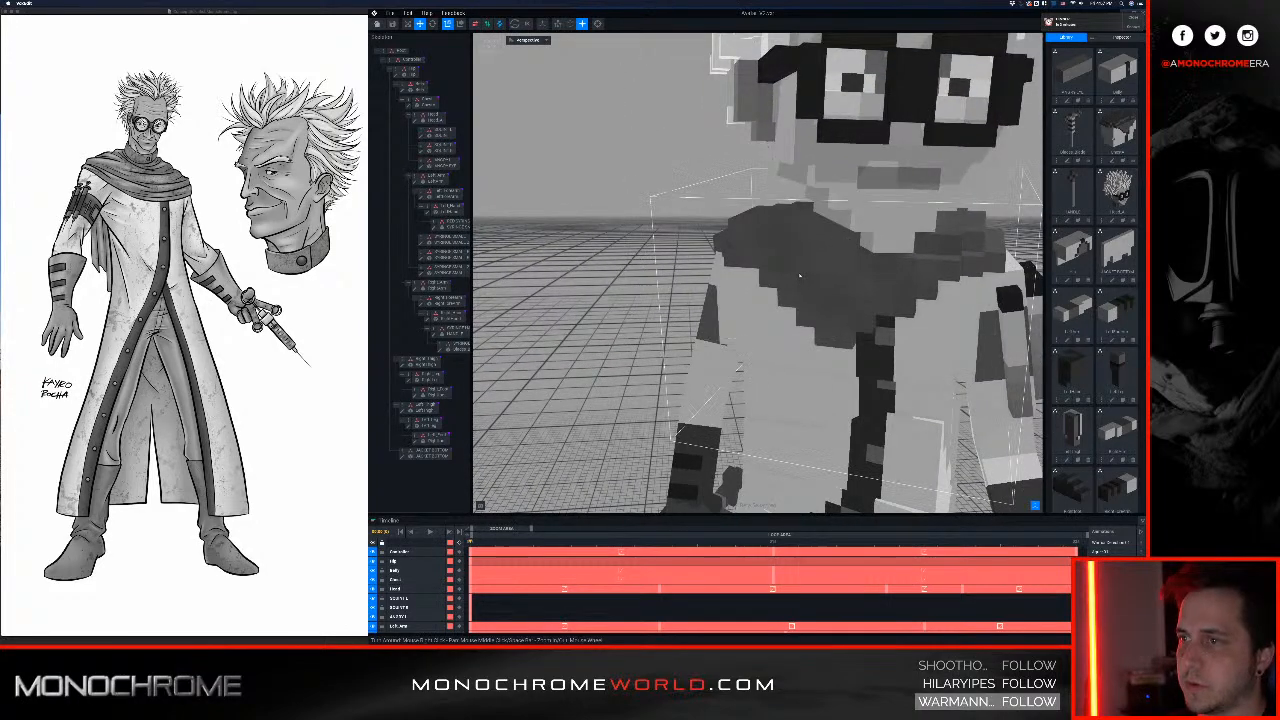
left_click(428, 103)
double_click(426, 103)
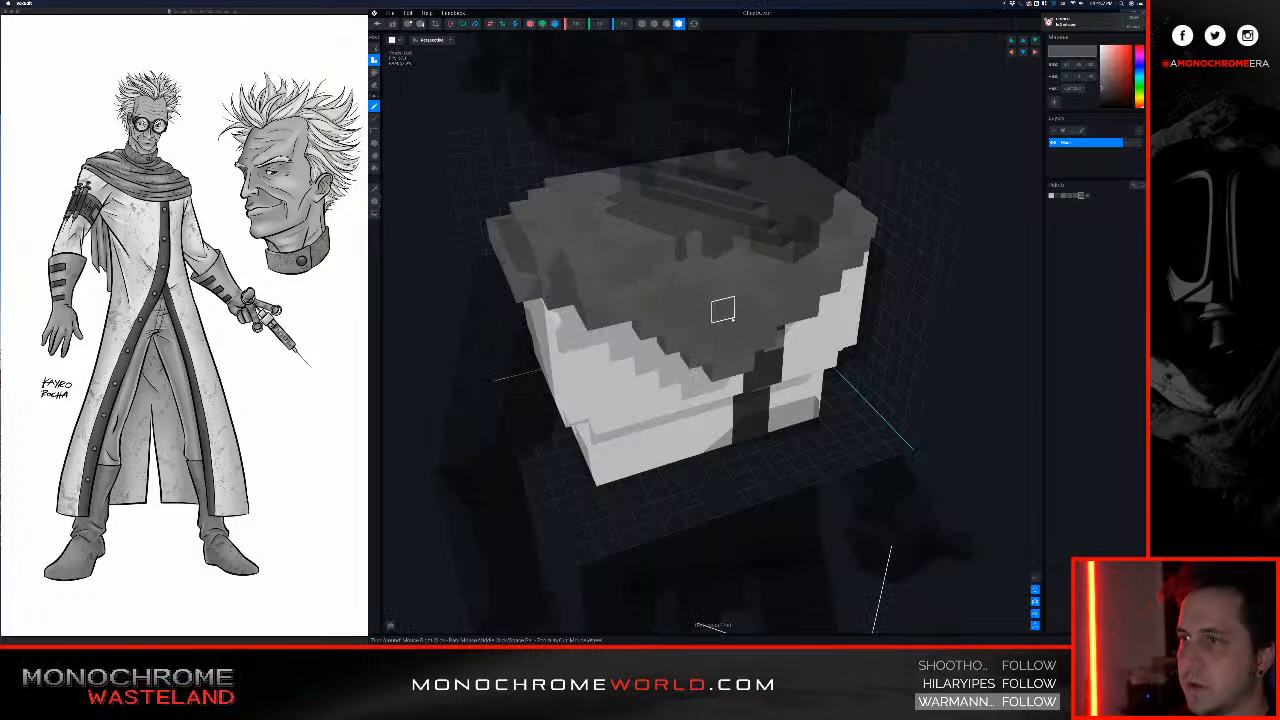
Step: Paint further close grey variations across the front of the scarf
right_click_drag(733, 319, 726, 310)
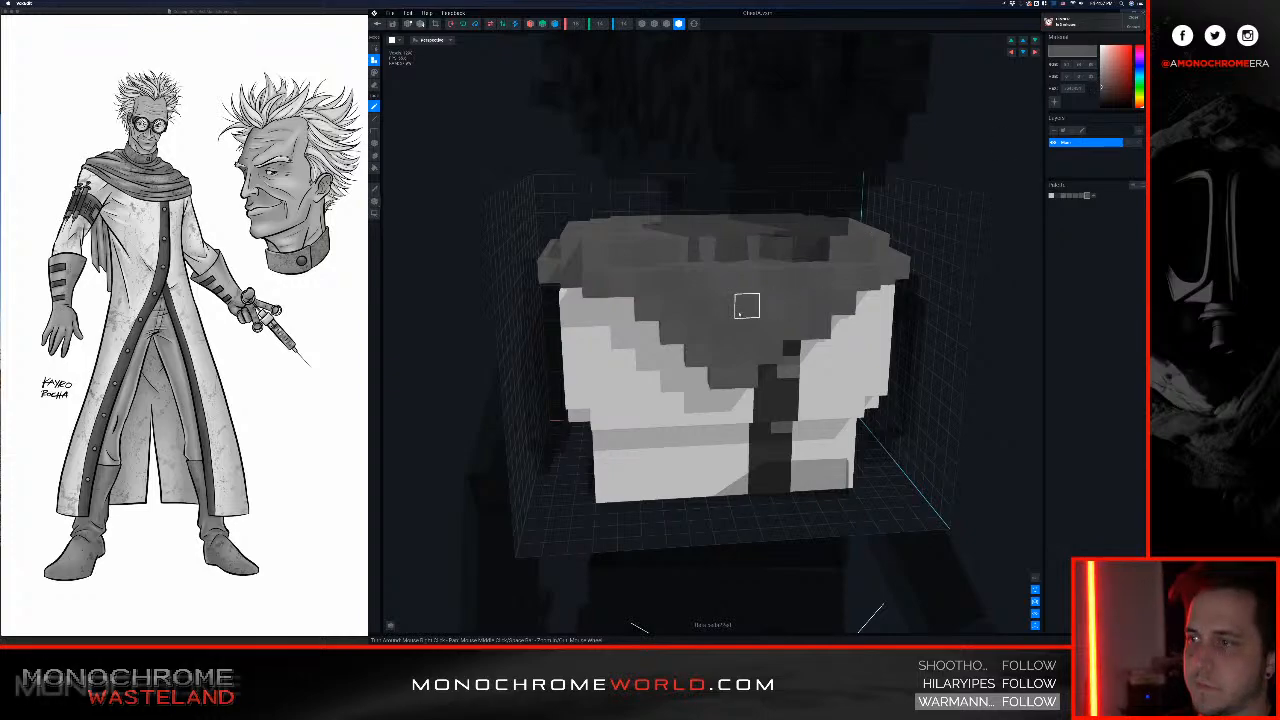
right_click_drag(742, 317, 739, 311)
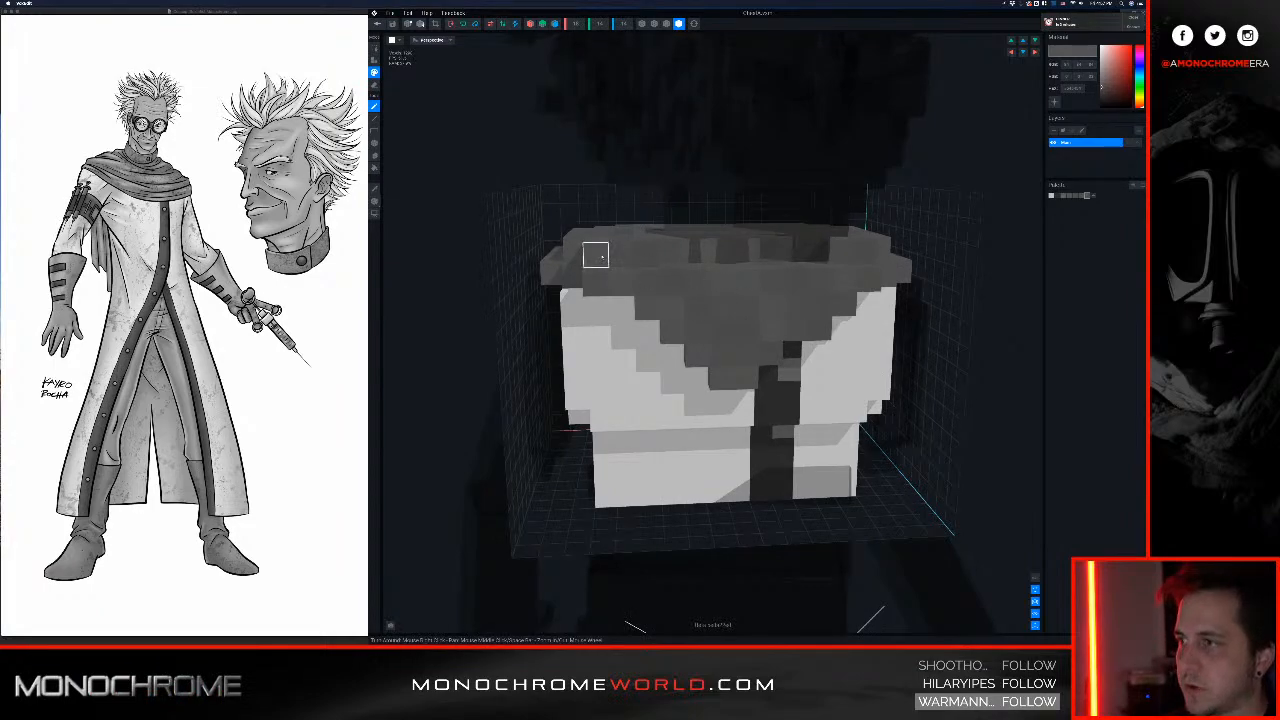
right_click_drag(602, 257, 671, 271)
scroll(517, 317, "down", 2)
Step: Break up the grey of the scarf's back flap with more subtle shade variations down to its tip
right_click_drag(510, 318, 526, 332)
middle_click_drag(526, 332, 601, 359)
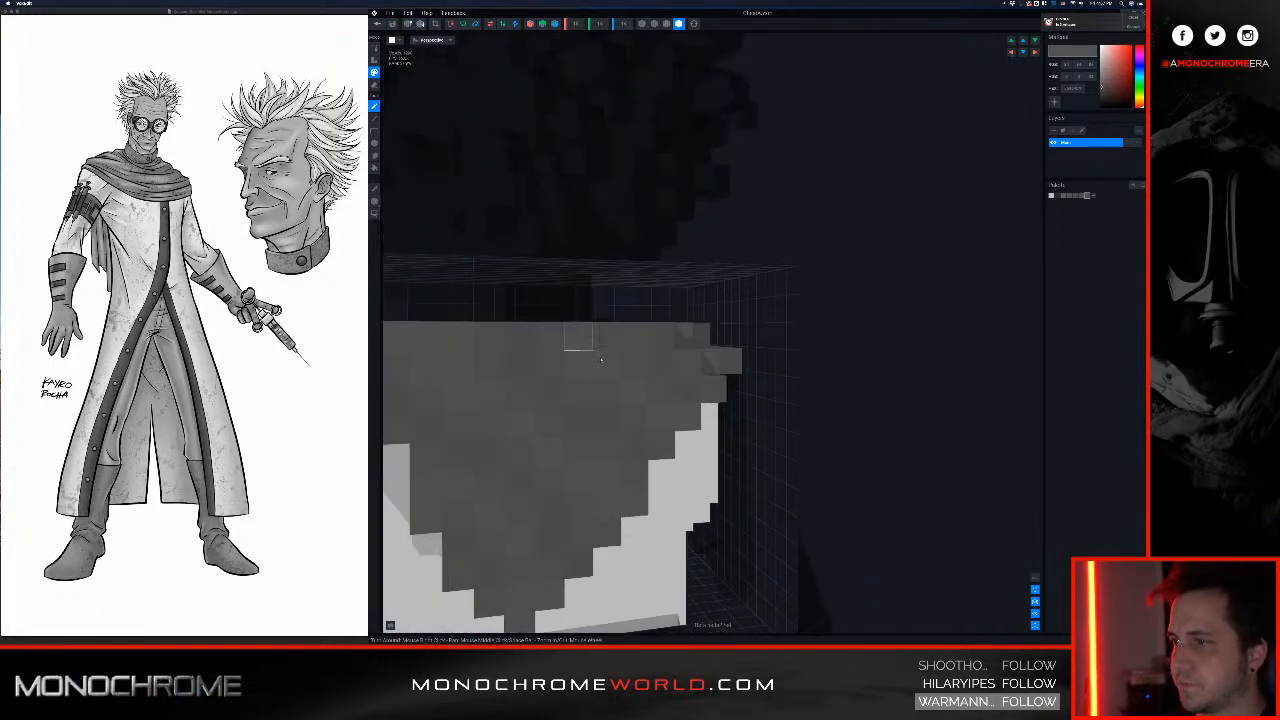
middle_click_drag(432, 397, 588, 382)
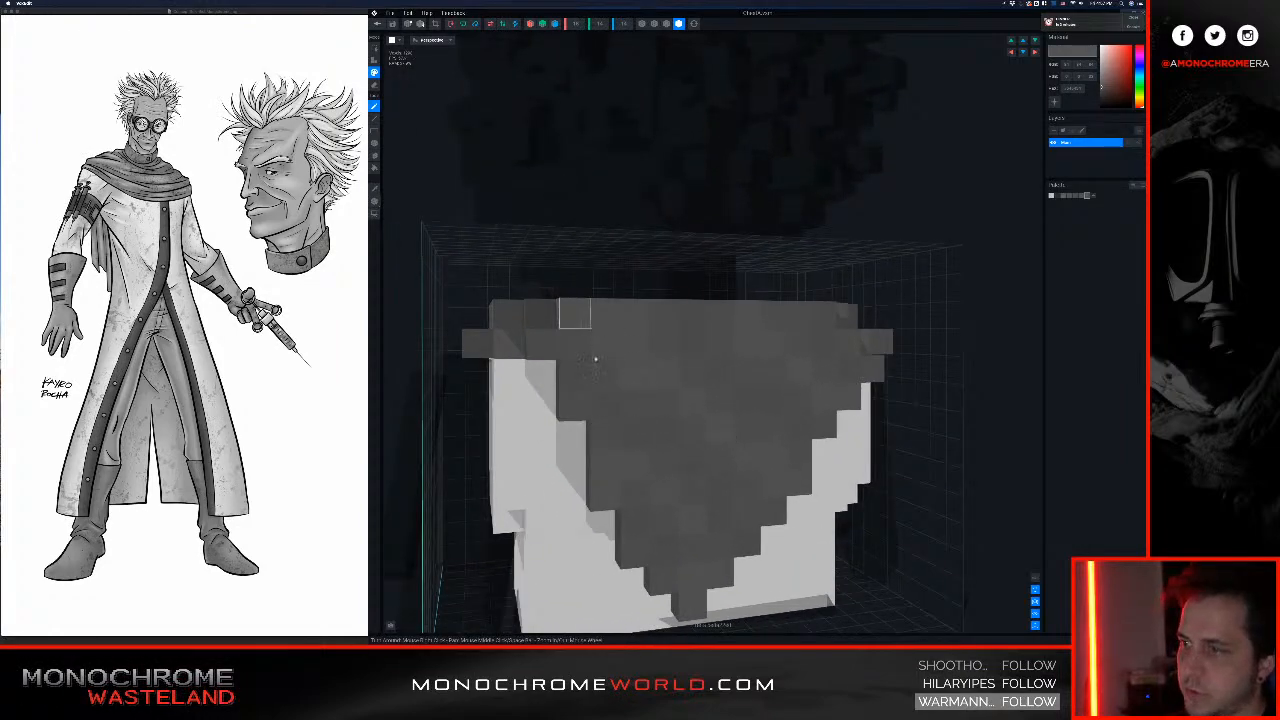
right_click_drag(595, 359, 624, 379)
right_click_drag(606, 508, 614, 502)
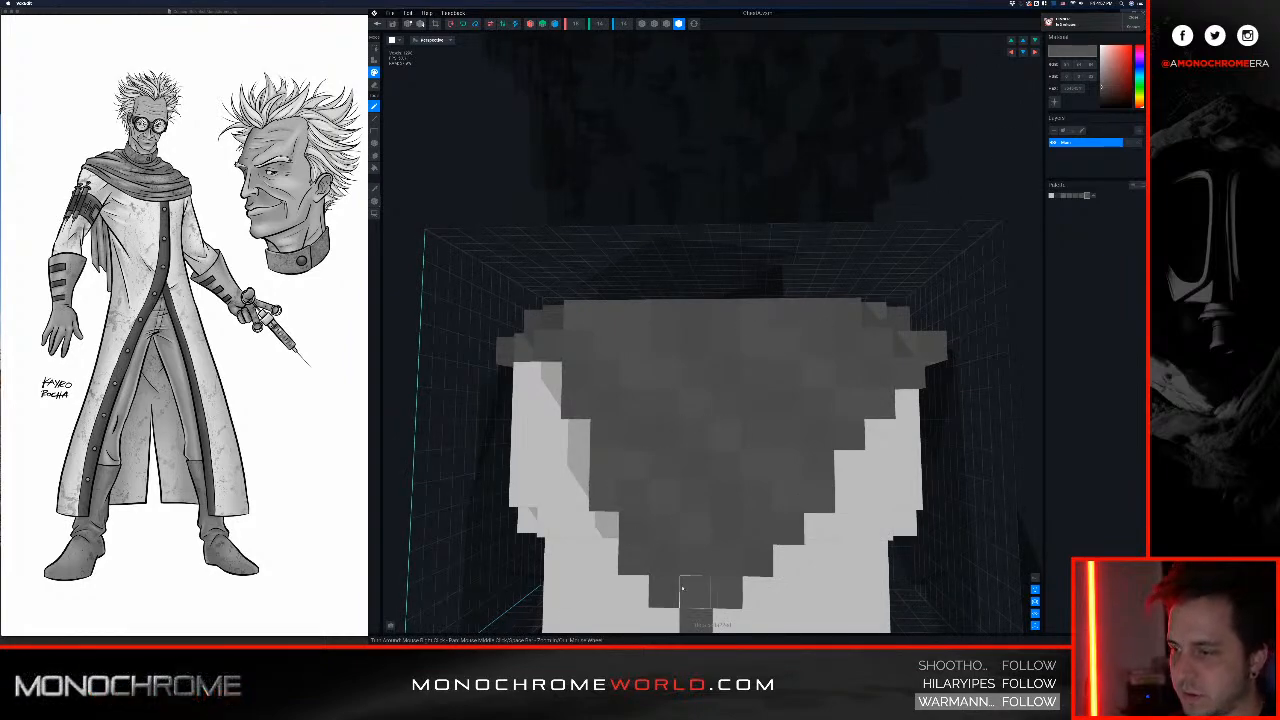
right_click_drag(674, 474, 612, 475)
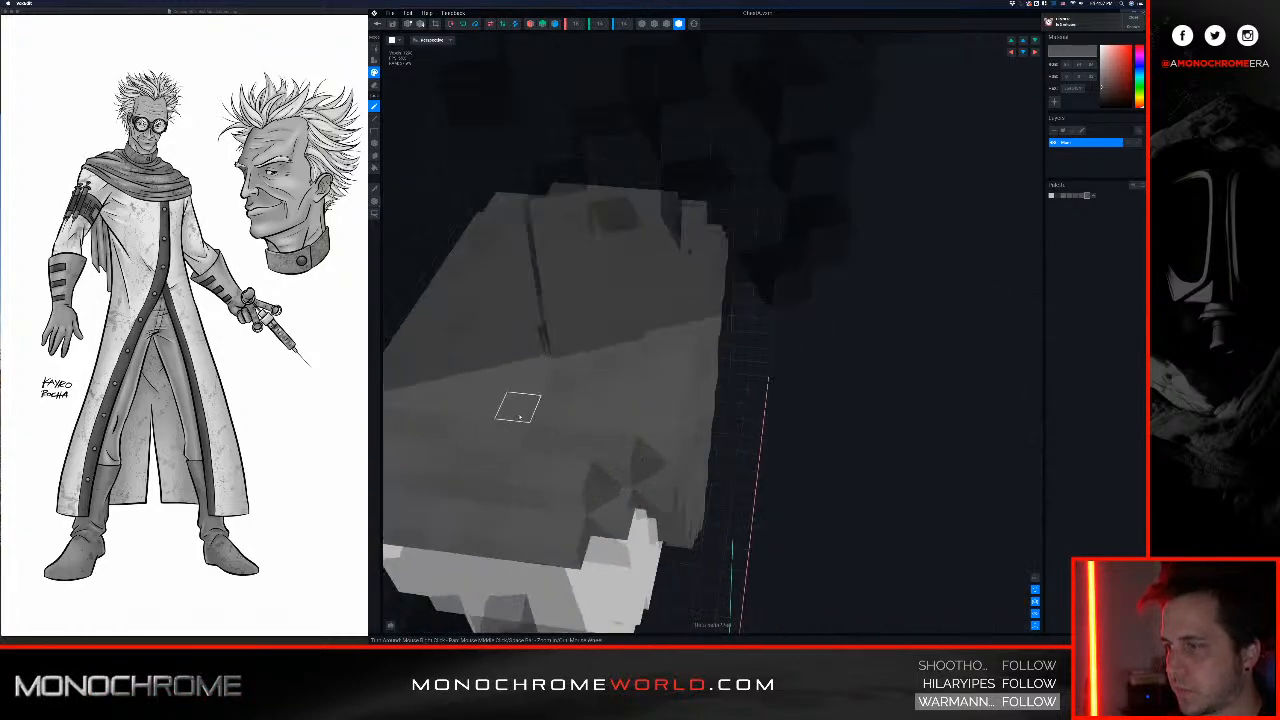
Step: Touch up the grey mottling on the scarf's front point, then save the torso model and return to the character rig
right_click_drag(527, 494, 605, 388)
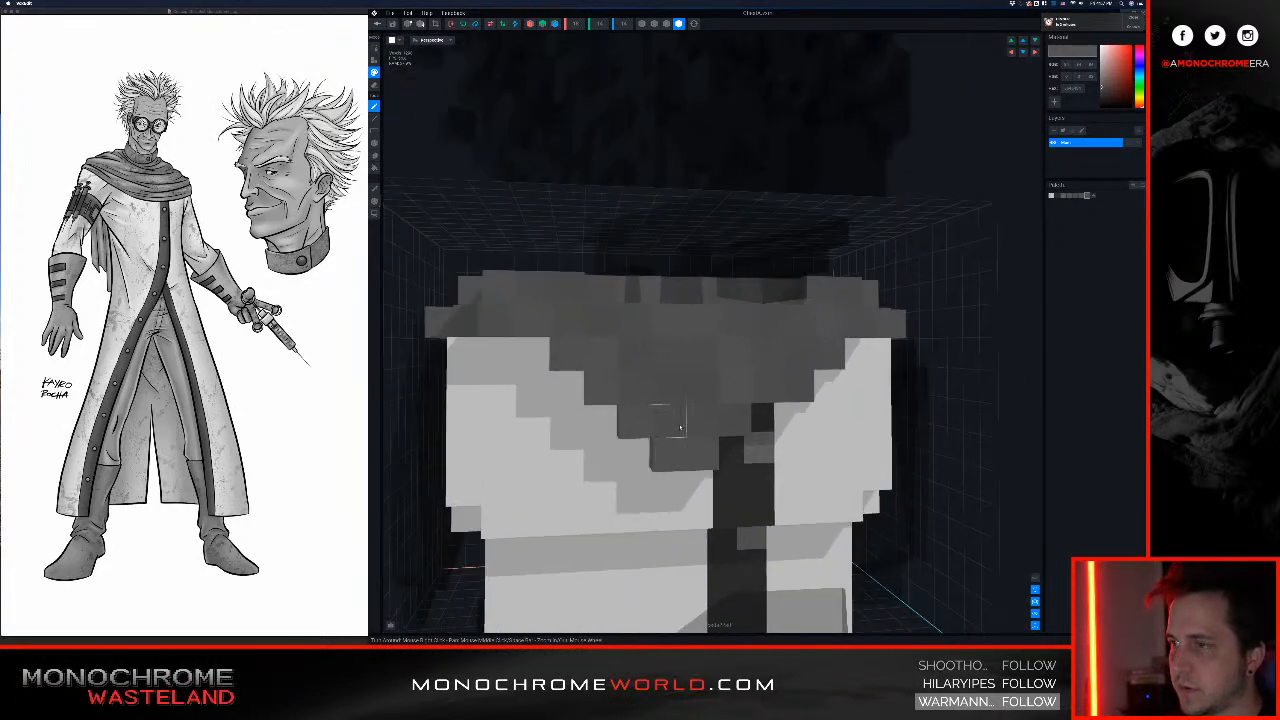
scroll(646, 478, "down", 1)
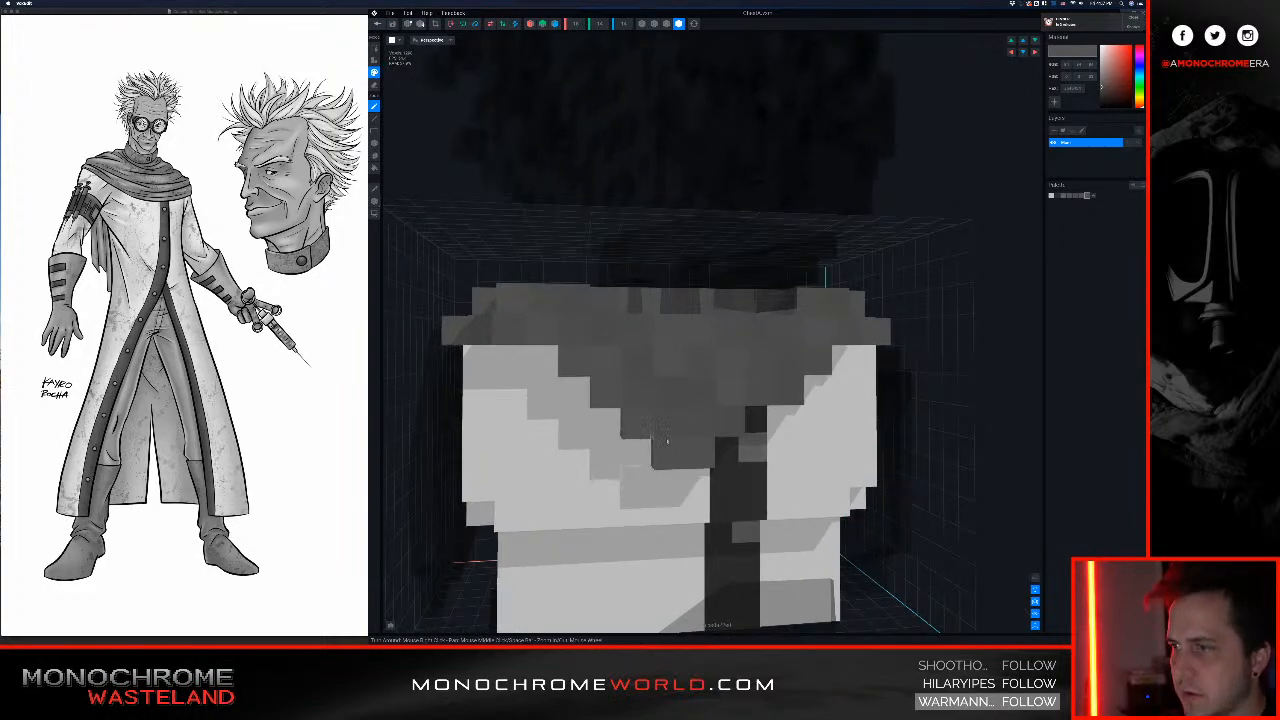
mouse_move(667, 420)
right_mouse_down()
mouse_move(677, 414)
mouse_move(678, 430)
right_mouse_up()
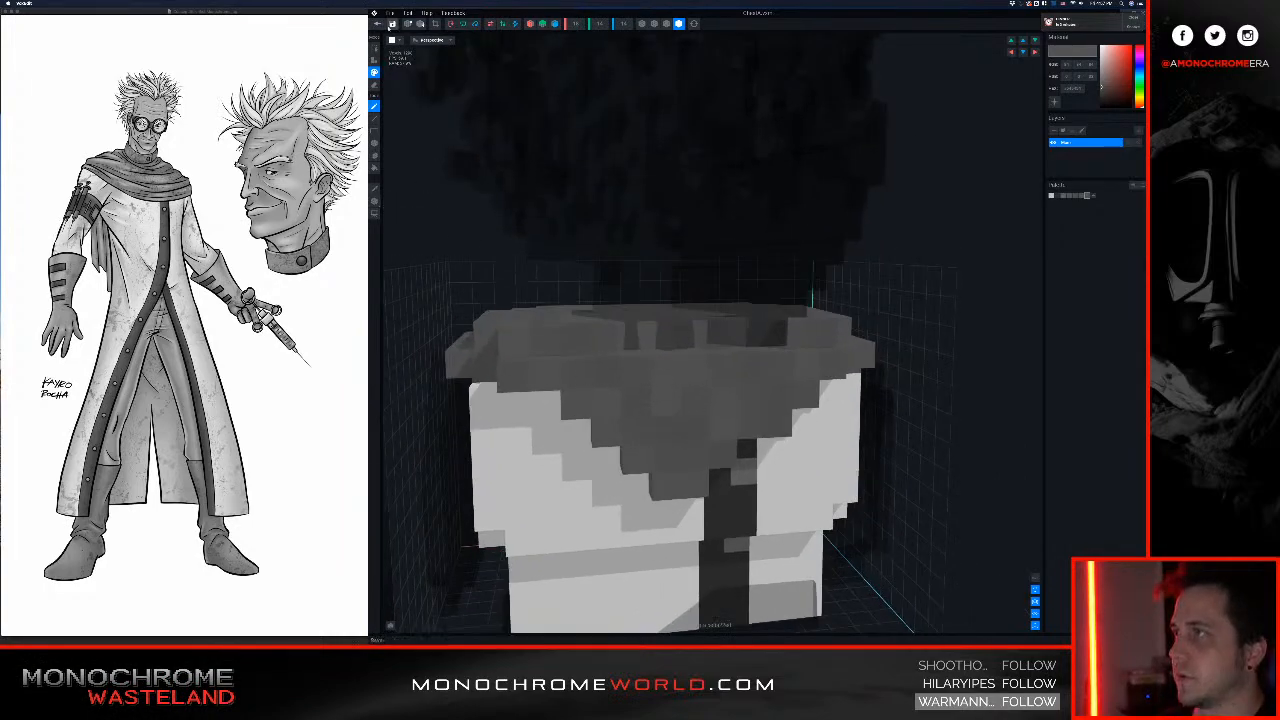
left_click(378, 24)
left_click(710, 194)
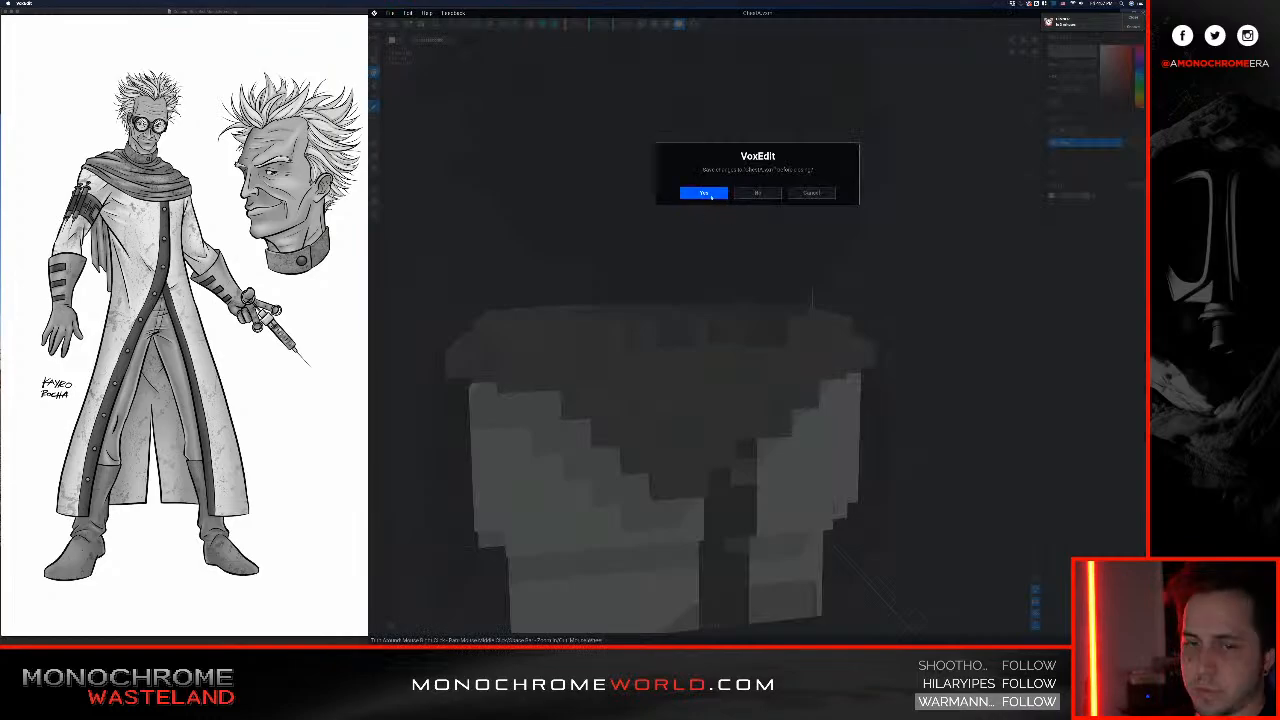
Step: Examine the scarf, coat, arms and legs on the rigged character from the front, from below and from the side
middle_click_drag(722, 200, 735, 268)
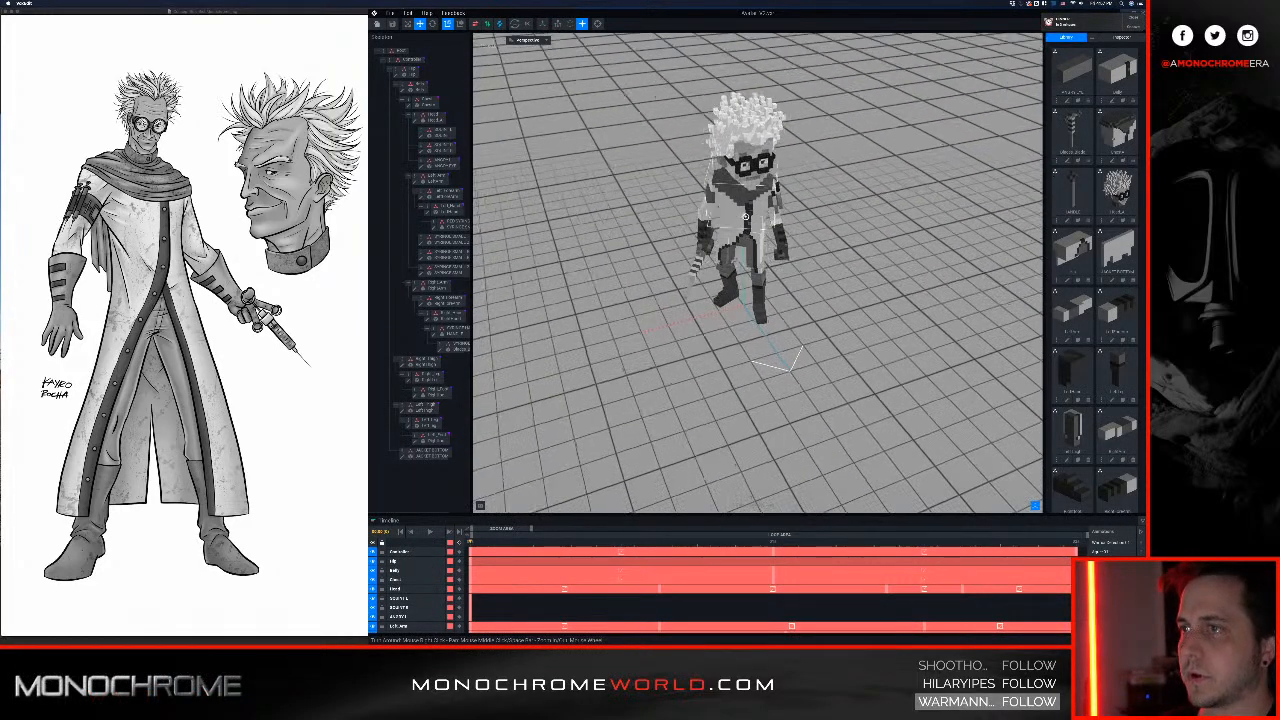
right_click_drag(735, 268, 720, 235)
scroll(722, 240, "up", 5)
right_click_drag(728, 300, 733, 258)
middle_click_drag(733, 258, 722, 234)
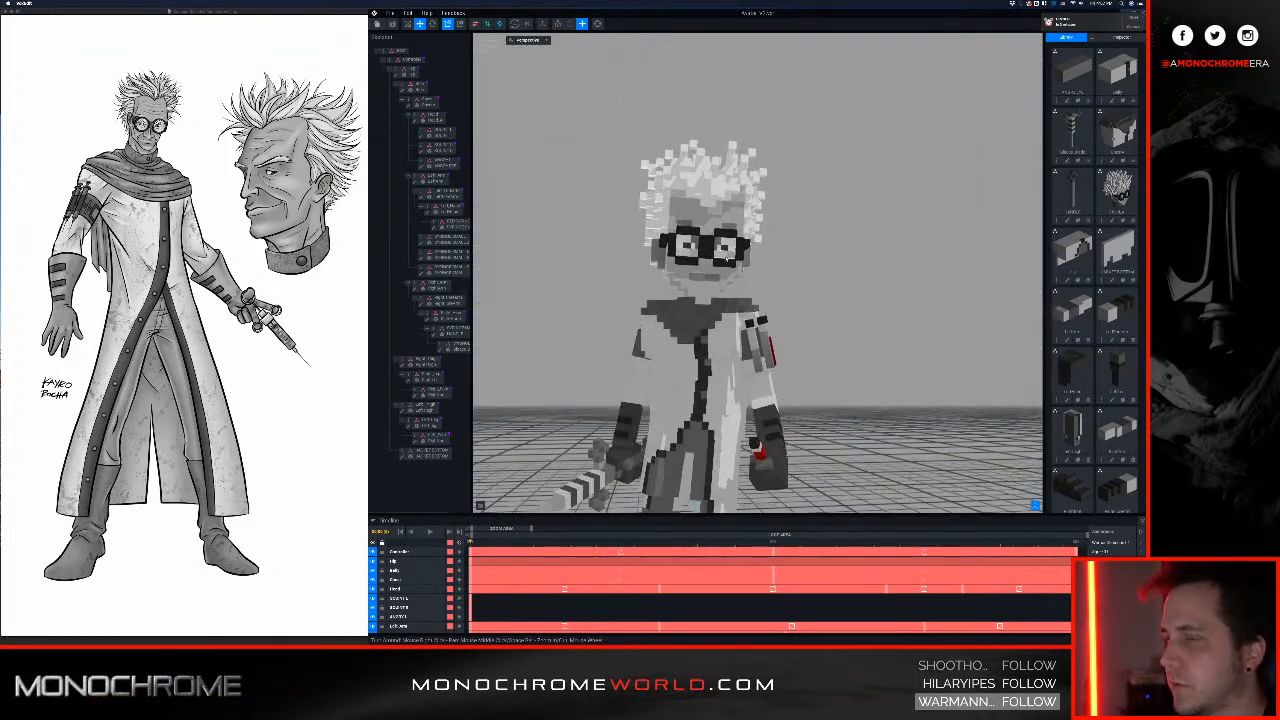
scroll(722, 240, "up", 4)
middle_click_drag(717, 385, 717, 335)
scroll(717, 335, "down", 2)
mouse_move(717, 335)
right_mouse_down()
mouse_move(716, 358)
mouse_move(737, 332)
mouse_move(702, 329)
right_mouse_up()
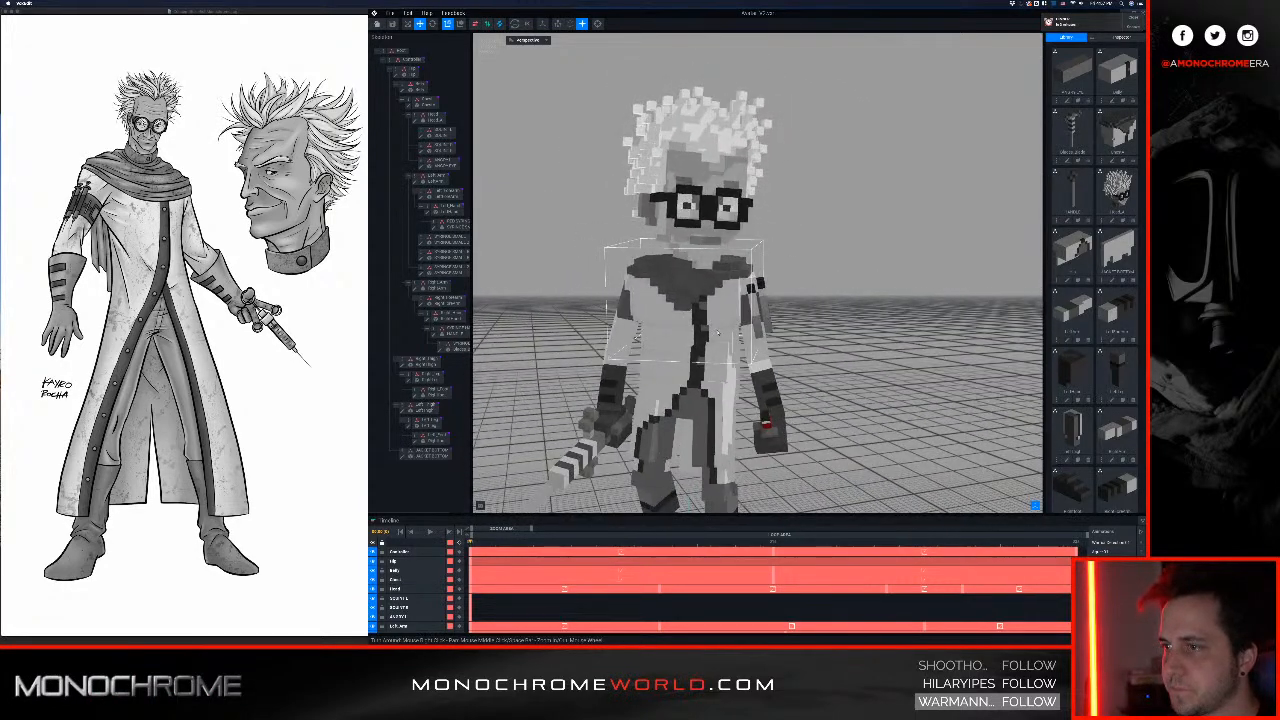
middle_click_drag(702, 329, 708, 303)
right_click_drag(708, 330, 700, 308)
middle_click_drag(700, 330, 698, 300)
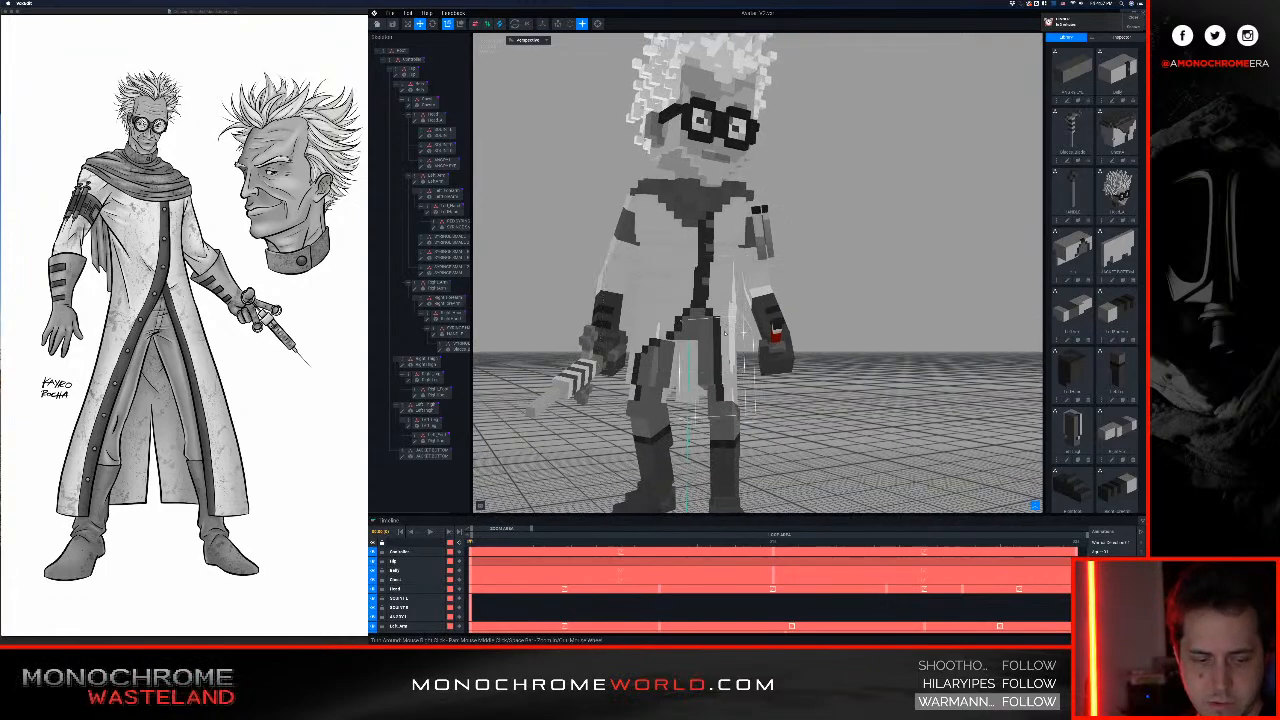
scroll(723, 328, "up", 3)
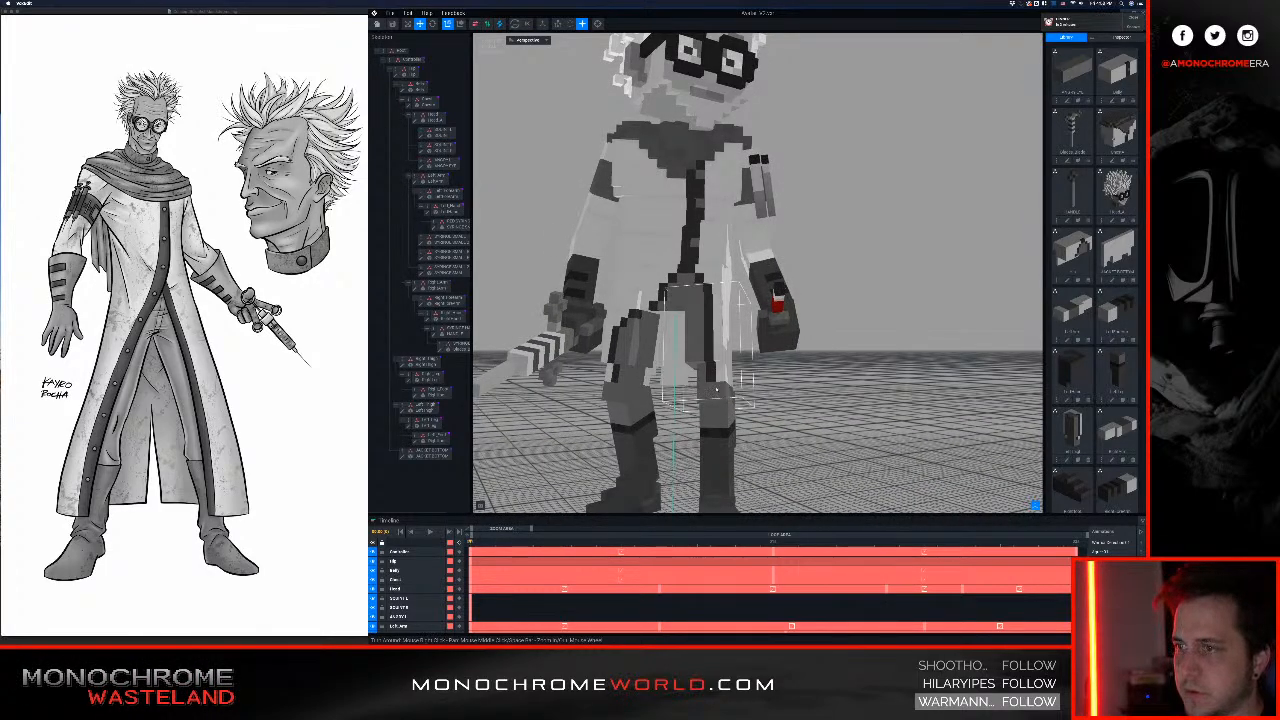
scroll(716, 389, "up", 2)
right_click_drag(641, 347, 738, 248)
middle_click_drag(850, 176, 645, 144)
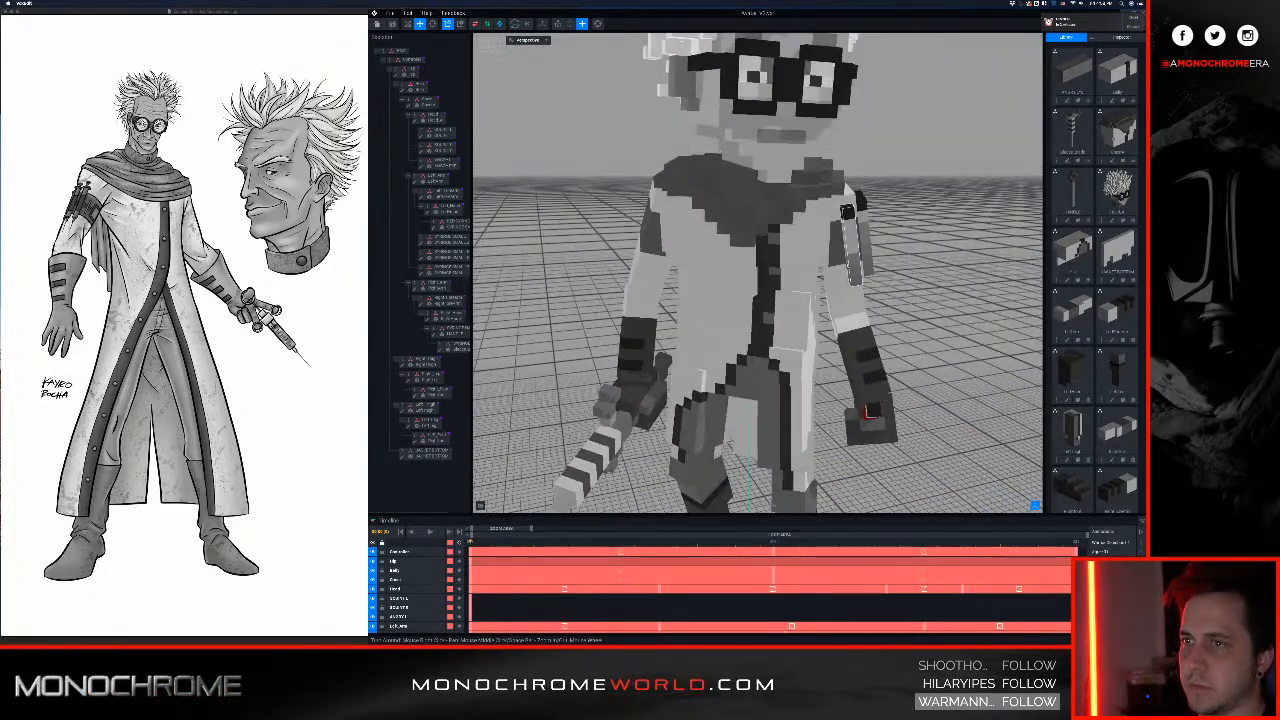
right_click_drag(870, 411, 848, 252)
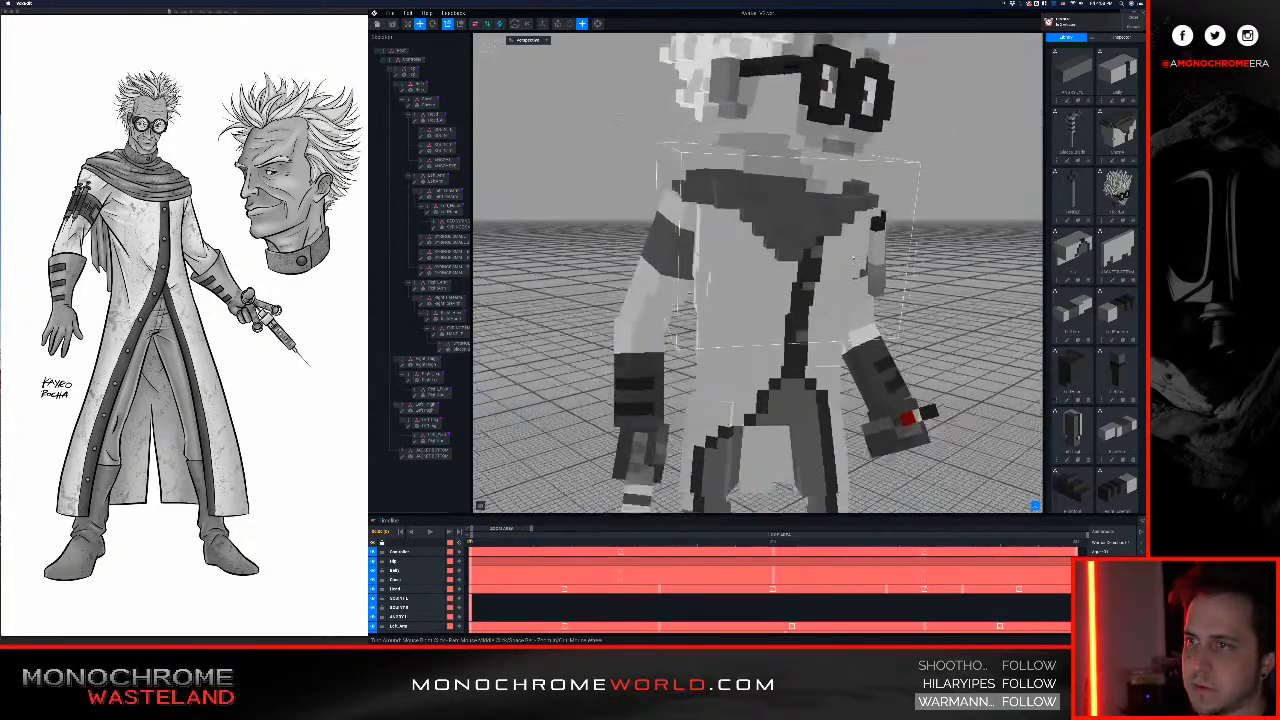
scroll(846, 251, "down", 3)
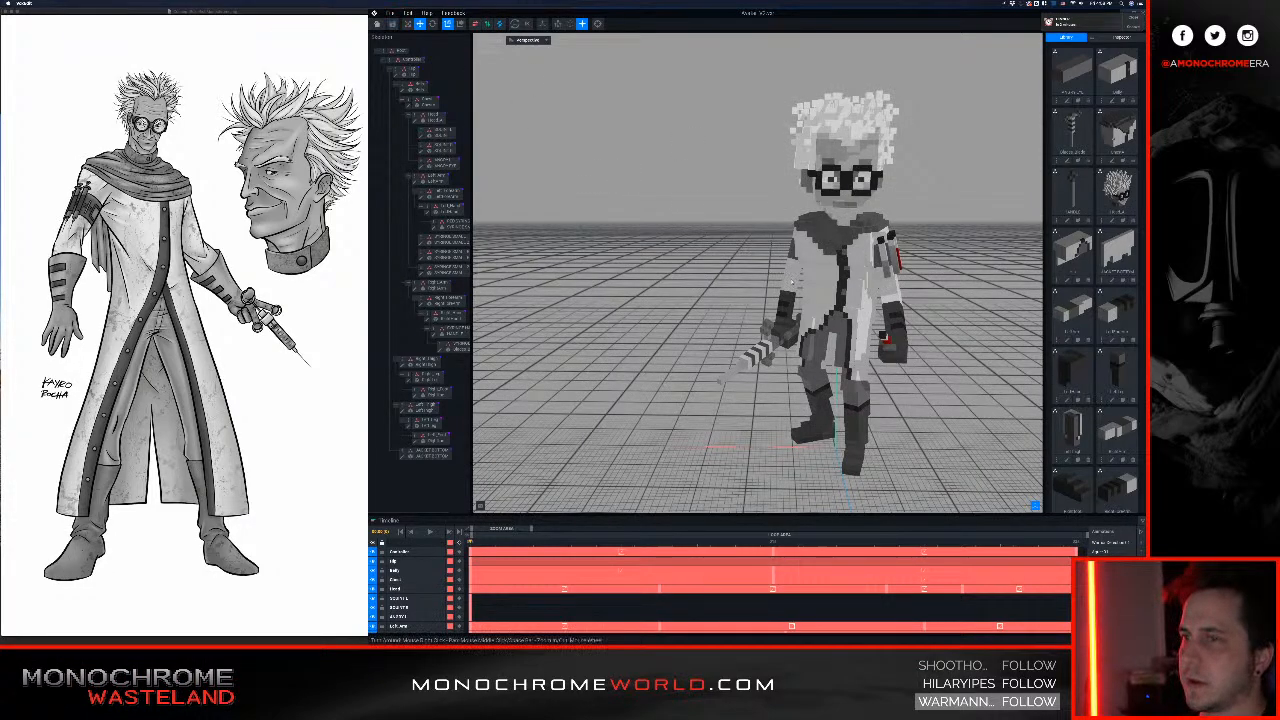
Step: Open the forearm model with the striped glove cuff for editing
right_click_drag(740, 300, 890, 280)
right_click_drag(718, 274, 770, 265)
middle_click_drag(770, 265, 690, 275)
scroll(690, 275, "up", 4)
right_click_drag(795, 377, 791, 347)
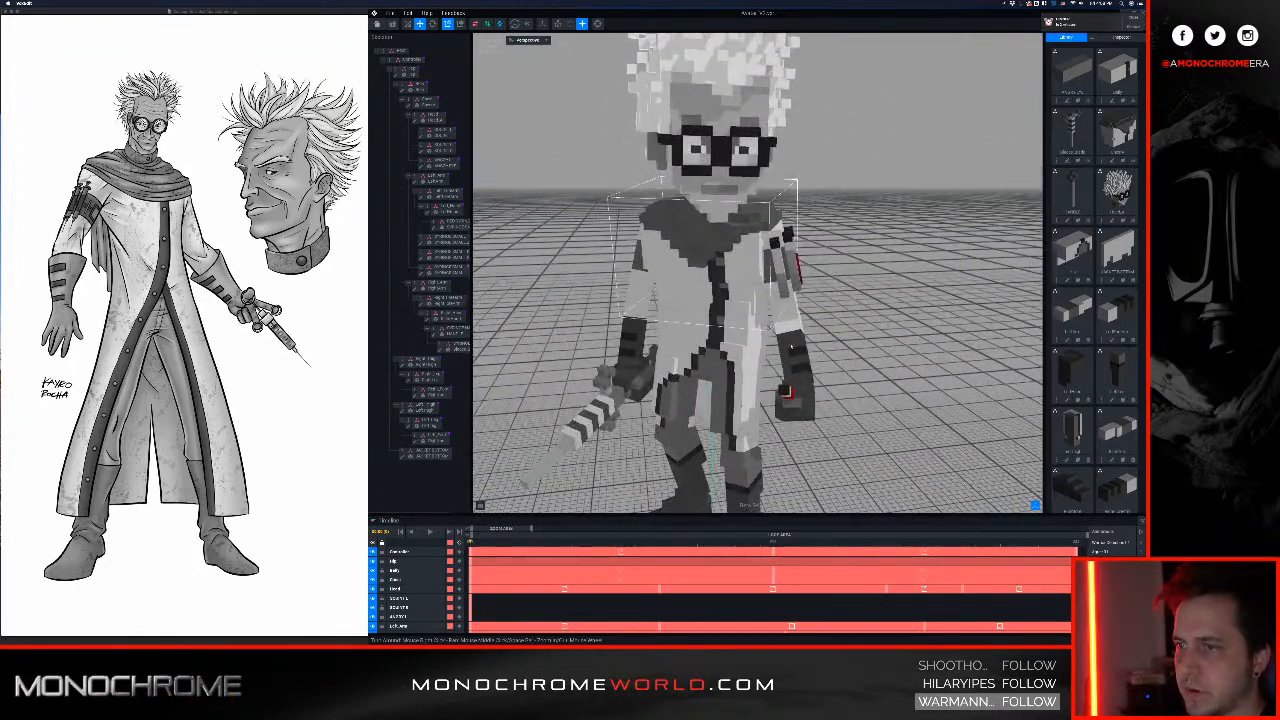
left_click(437, 193)
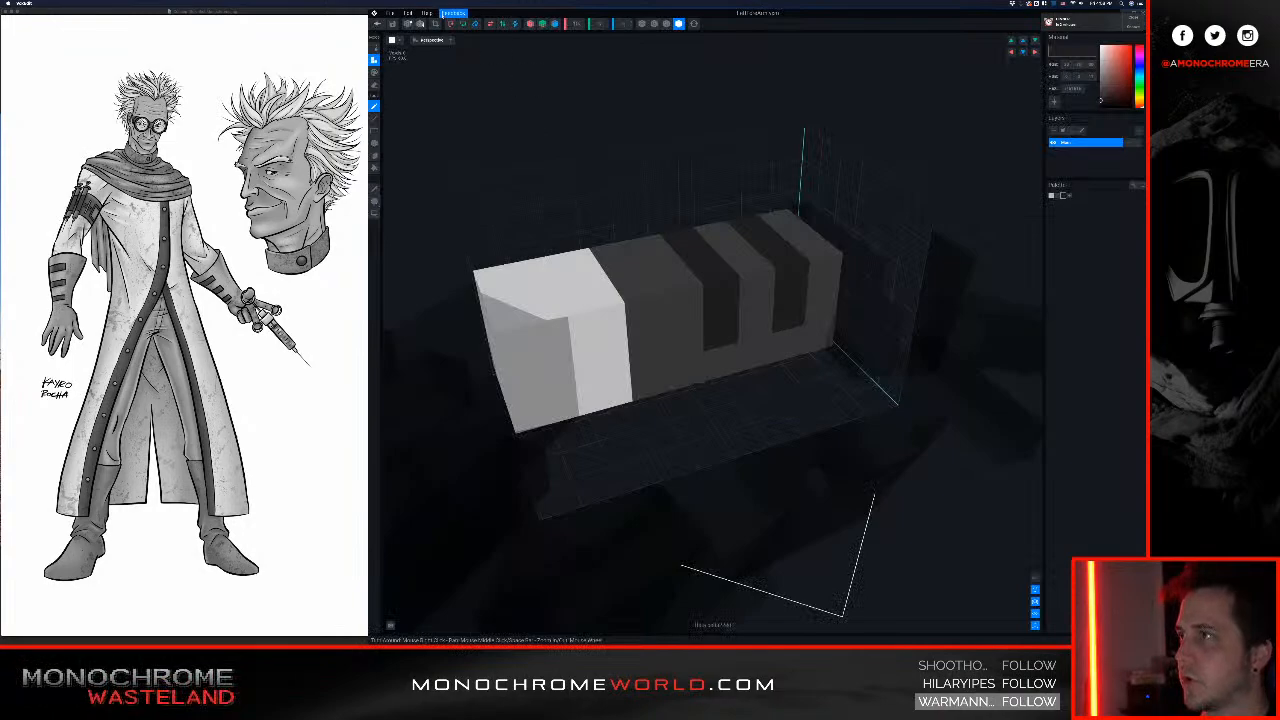
right_click_drag(543, 129, 640, 272)
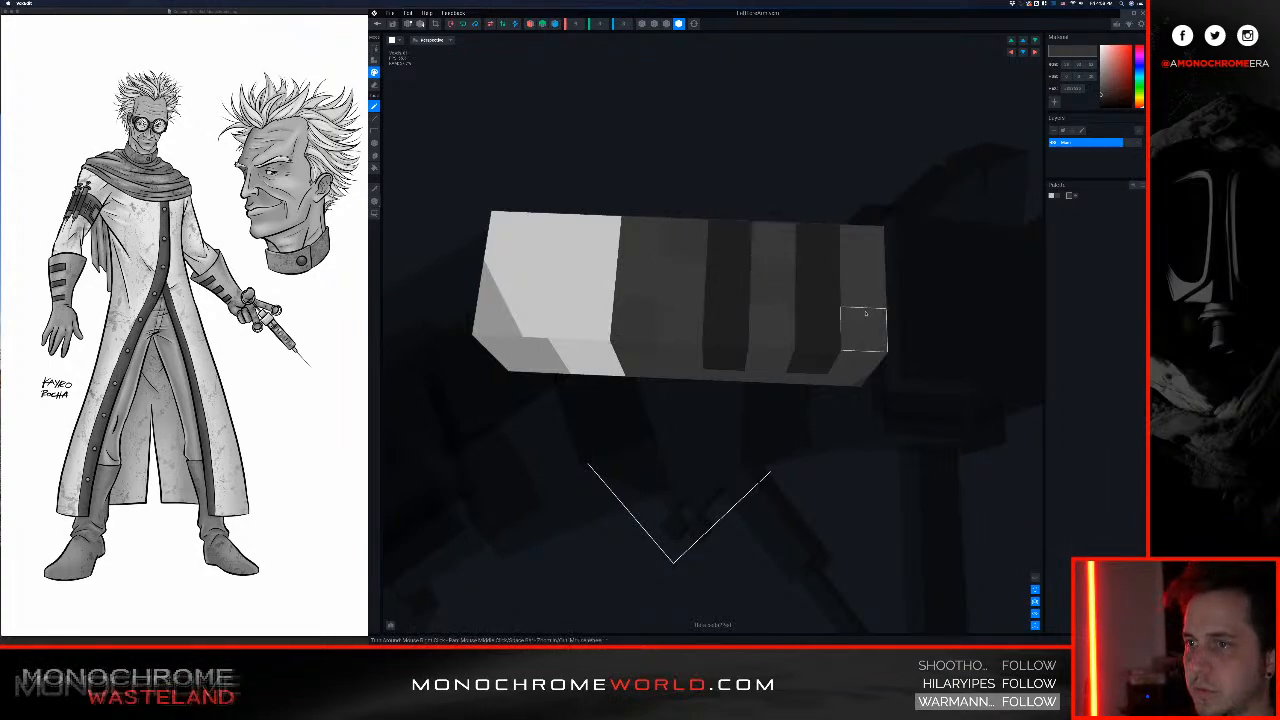
Step: Paint subtle grey variations on the glove cuff around the dark straps, along its front and underside
right_click_drag(827, 291, 834, 273)
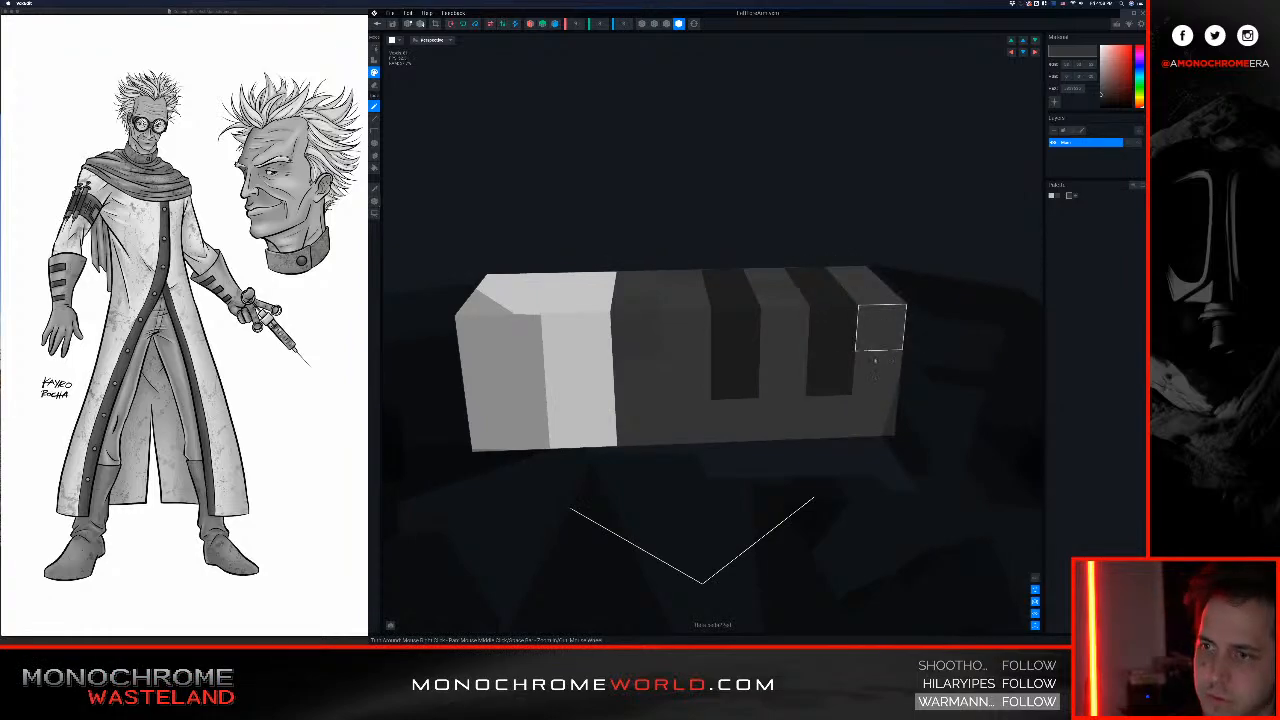
right_click_drag(910, 379, 893, 369)
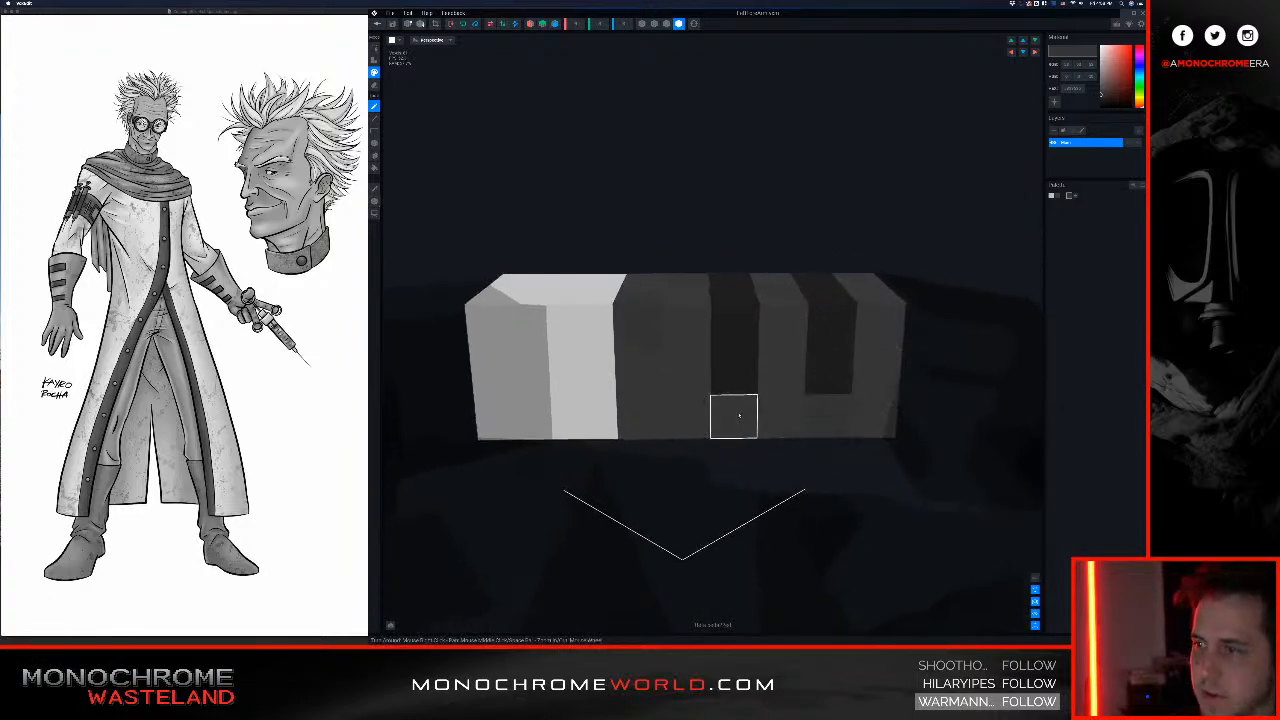
right_click_drag(748, 409, 678, 433)
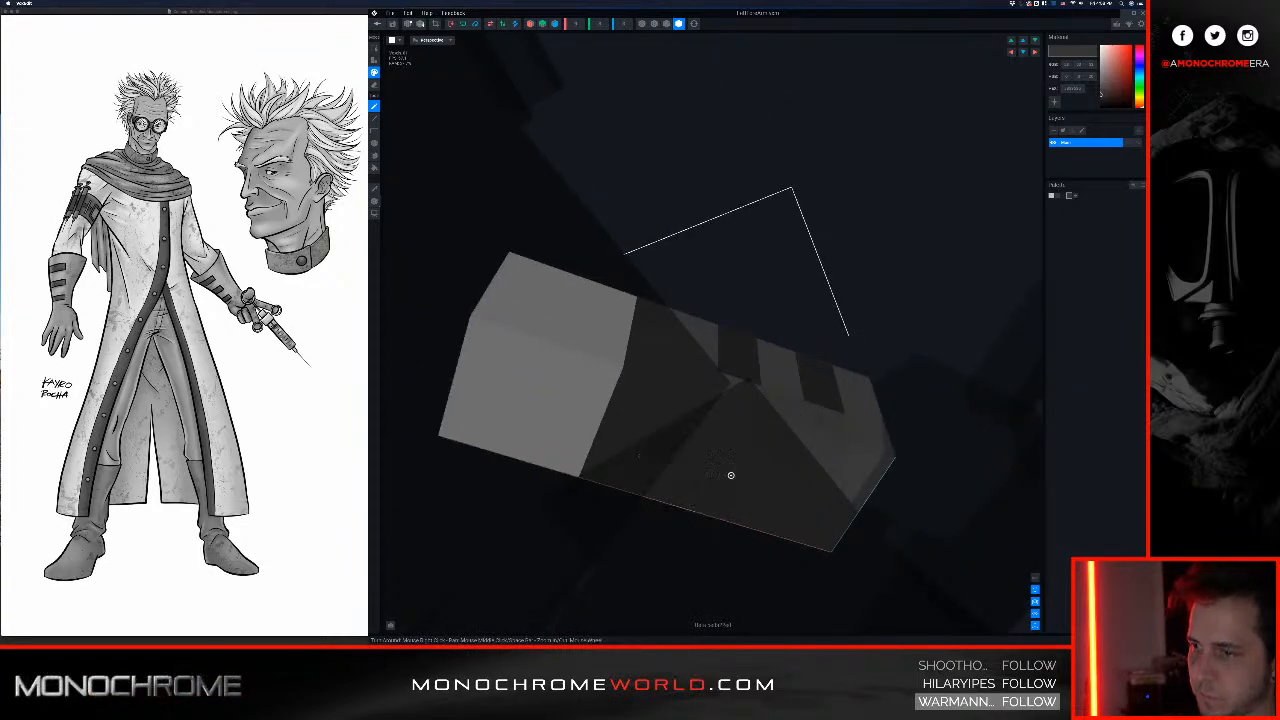
right_click_drag(731, 474, 704, 484)
right_click_drag(651, 437, 666, 386)
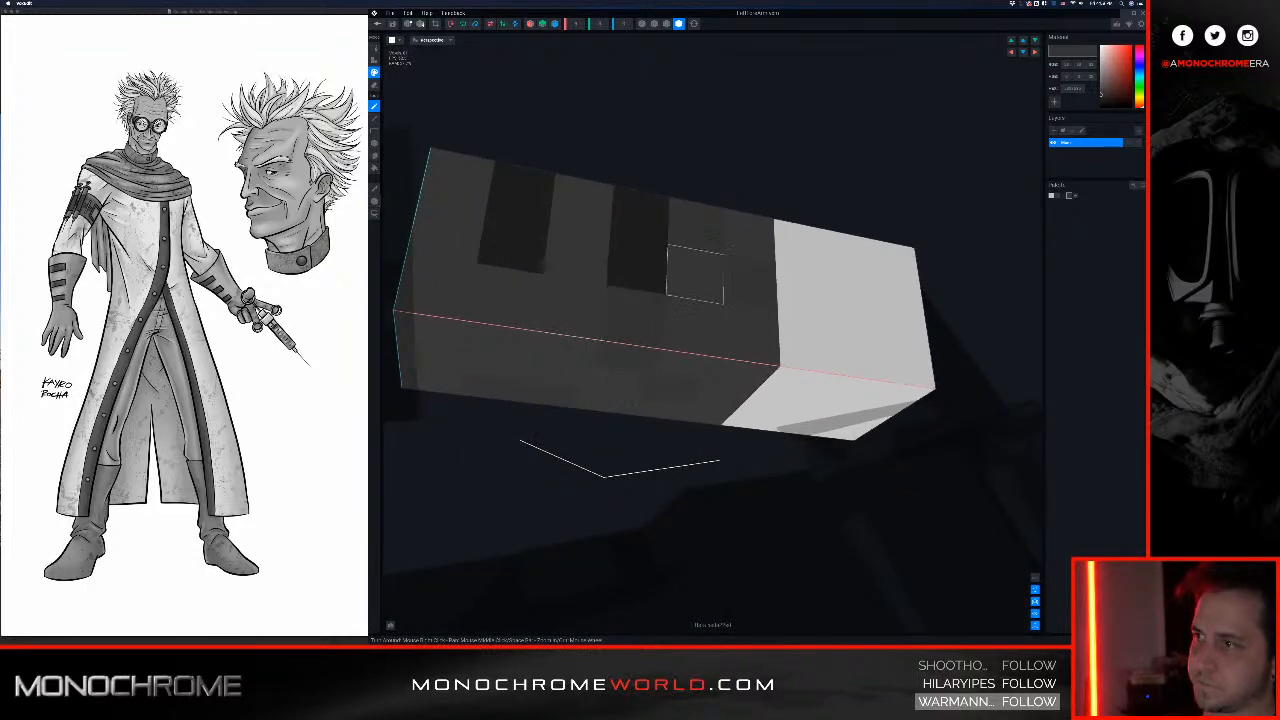
Step: Continue the grey mottling around the opposite side and top of the glove cuff, between the dark straps
right_click_drag(694, 272, 696, 312)
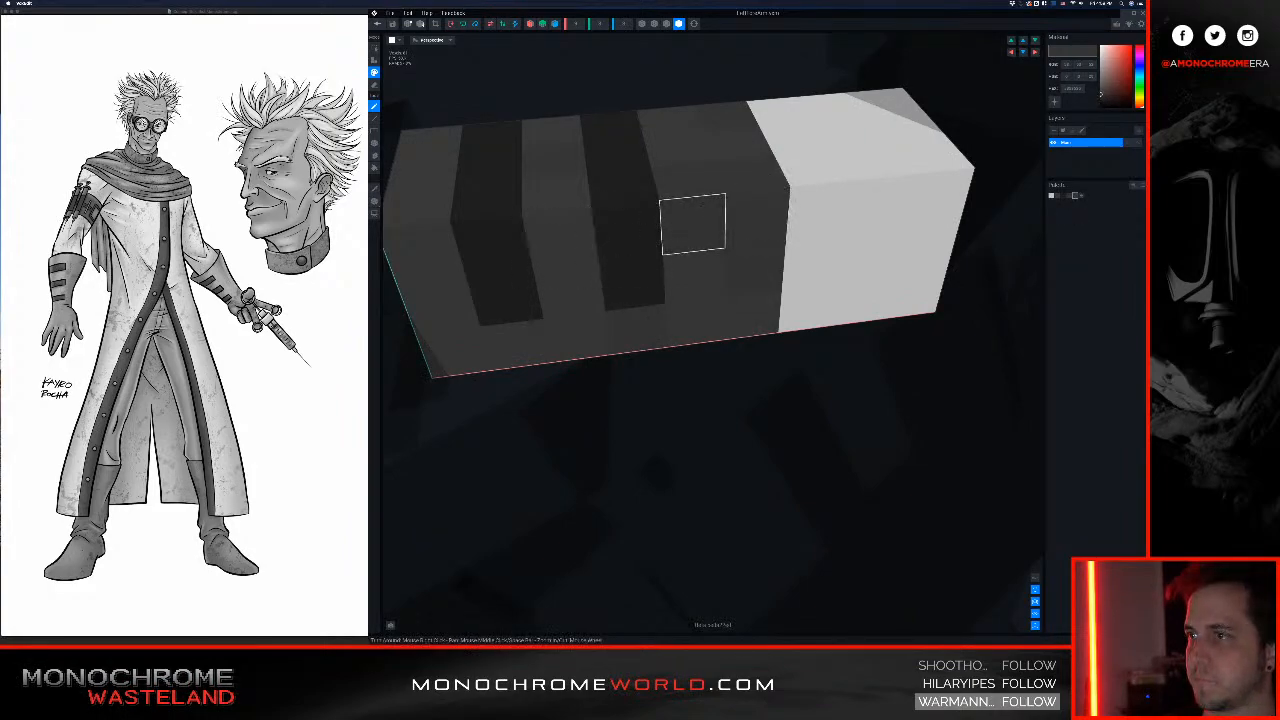
right_click_drag(664, 212, 656, 268)
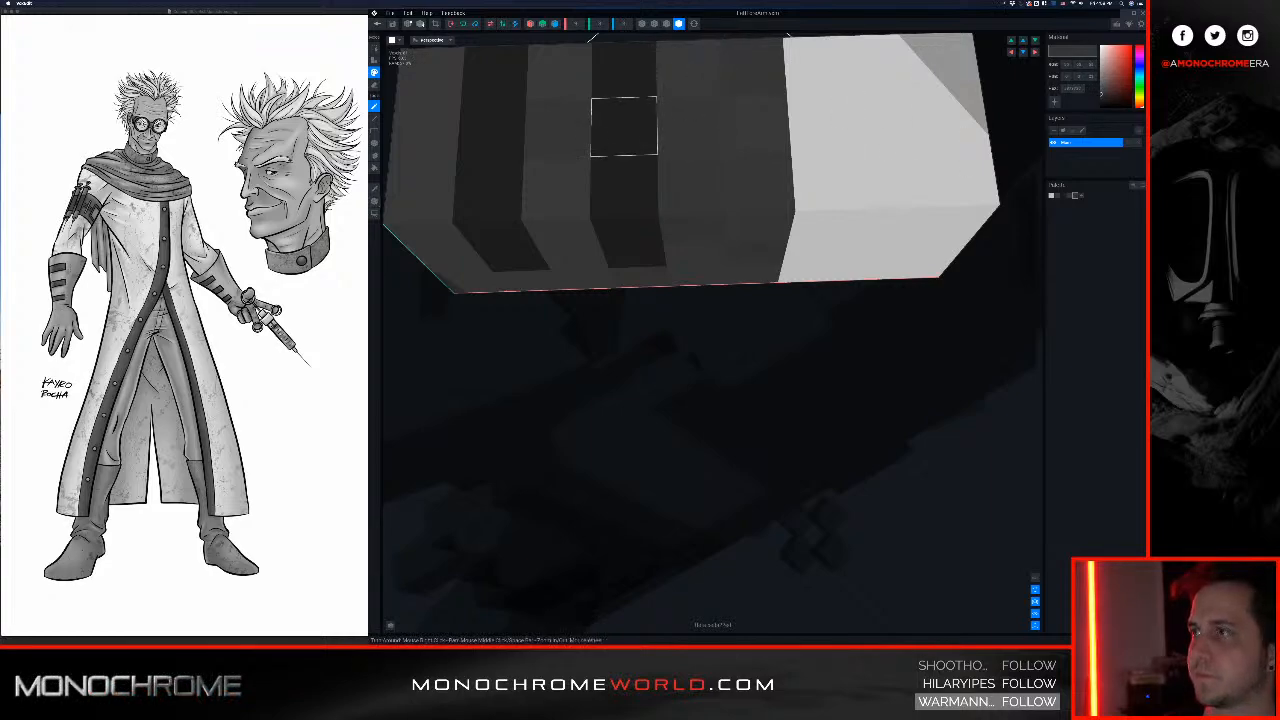
right_click_drag(625, 125, 635, 195)
right_click_drag(574, 254, 606, 238)
right_click_drag(515, 350, 606, 371)
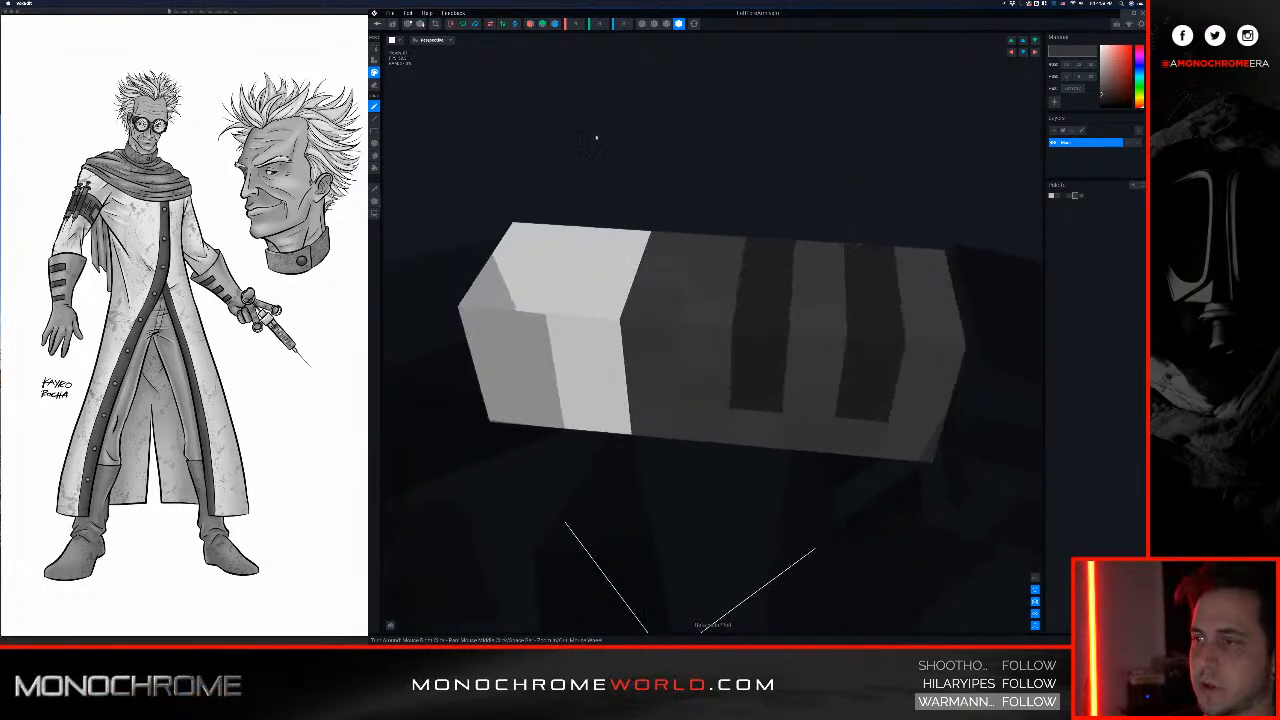
Step: Save the forearm model, return to the character rig and open the gloved hand model for editing
left_click(377, 23)
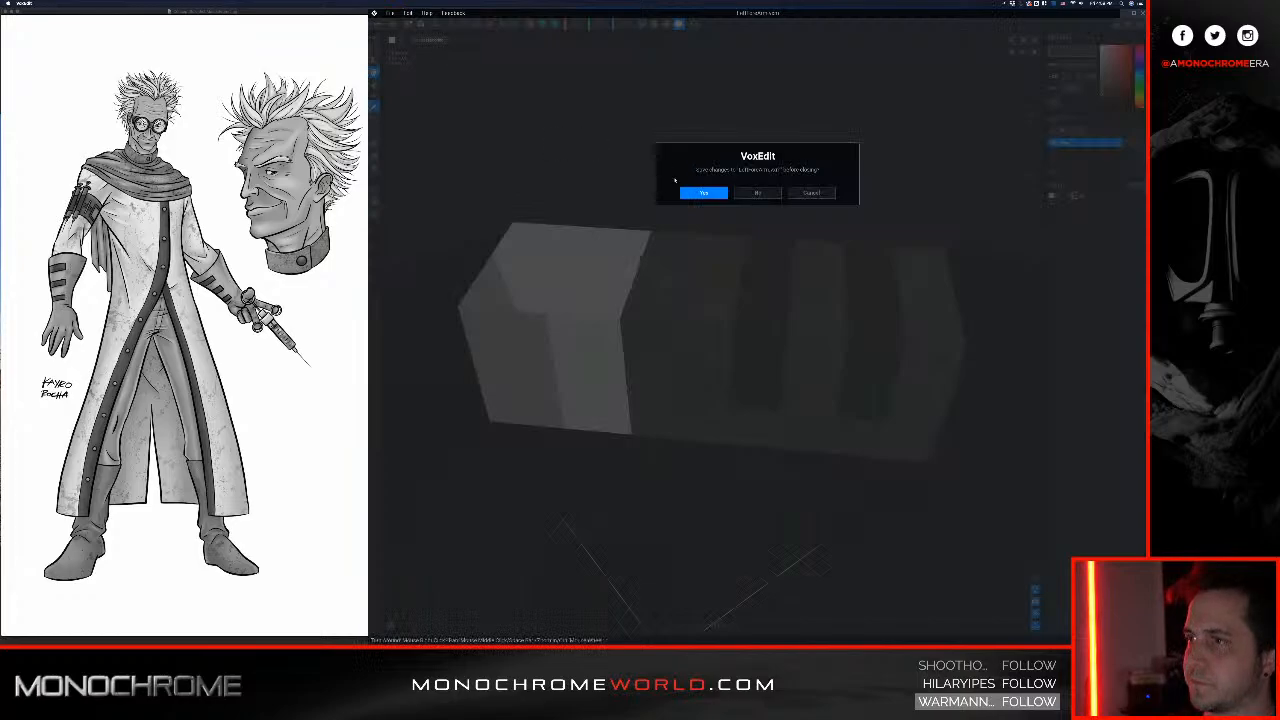
left_click(704, 193)
scroll(757, 272, "up", 5)
right_click_drag(757, 272, 850, 215)
scroll(671, 143, "up", 5)
right_click_drag(671, 143, 722, 172)
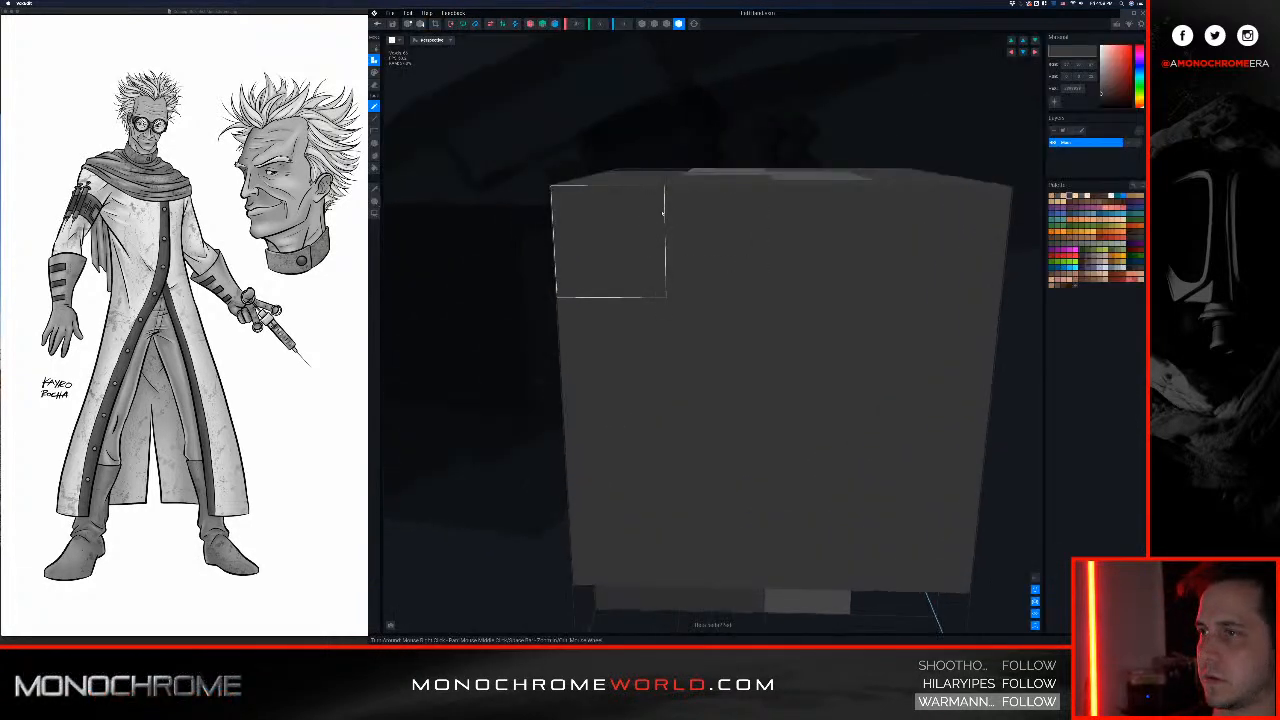
Step: Clear the unused colours from the hand model's palette, keeping only the shades used in the model
scroll(664, 216, "down", 5)
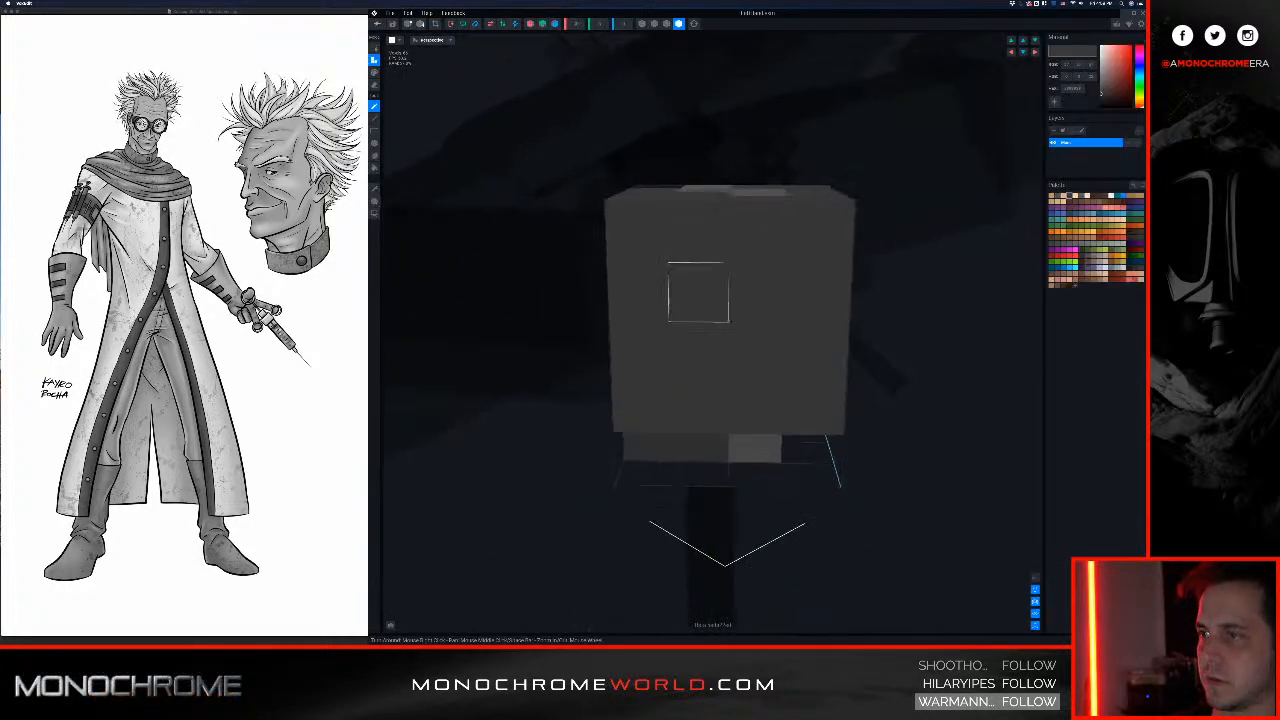
right_click_drag(694, 270, 752, 284)
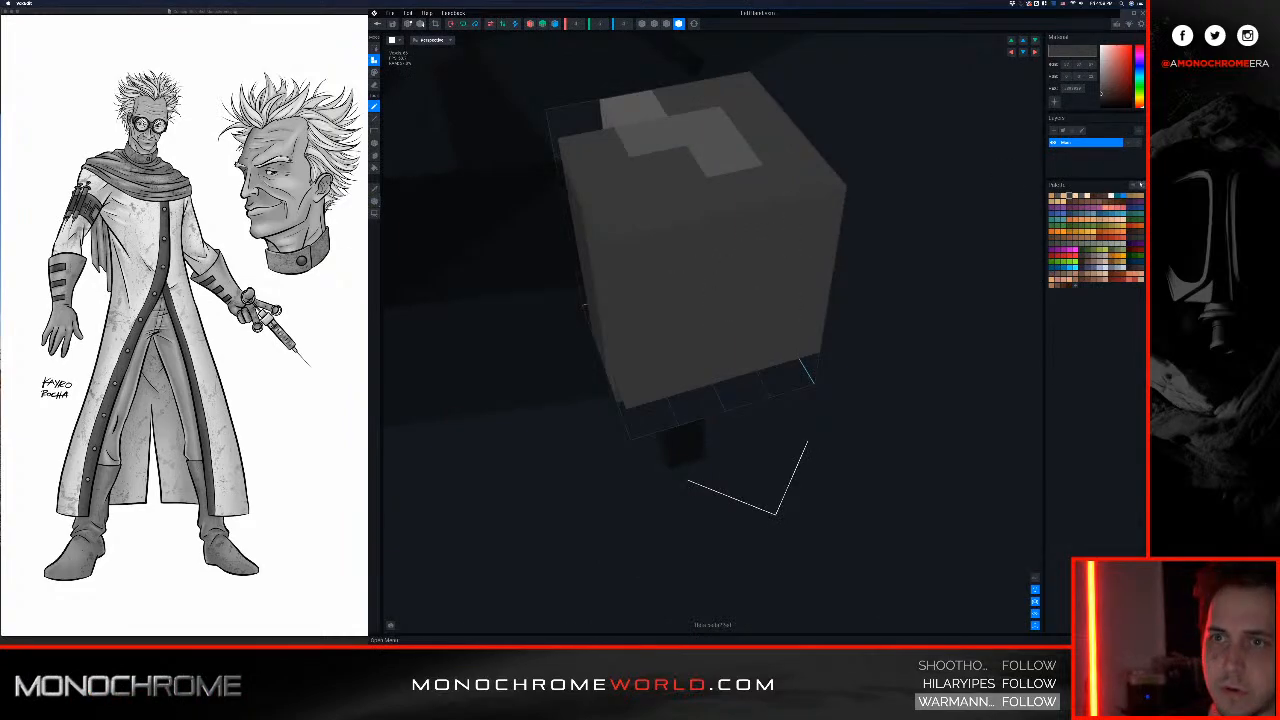
left_click(1143, 185)
left_click(1121, 207)
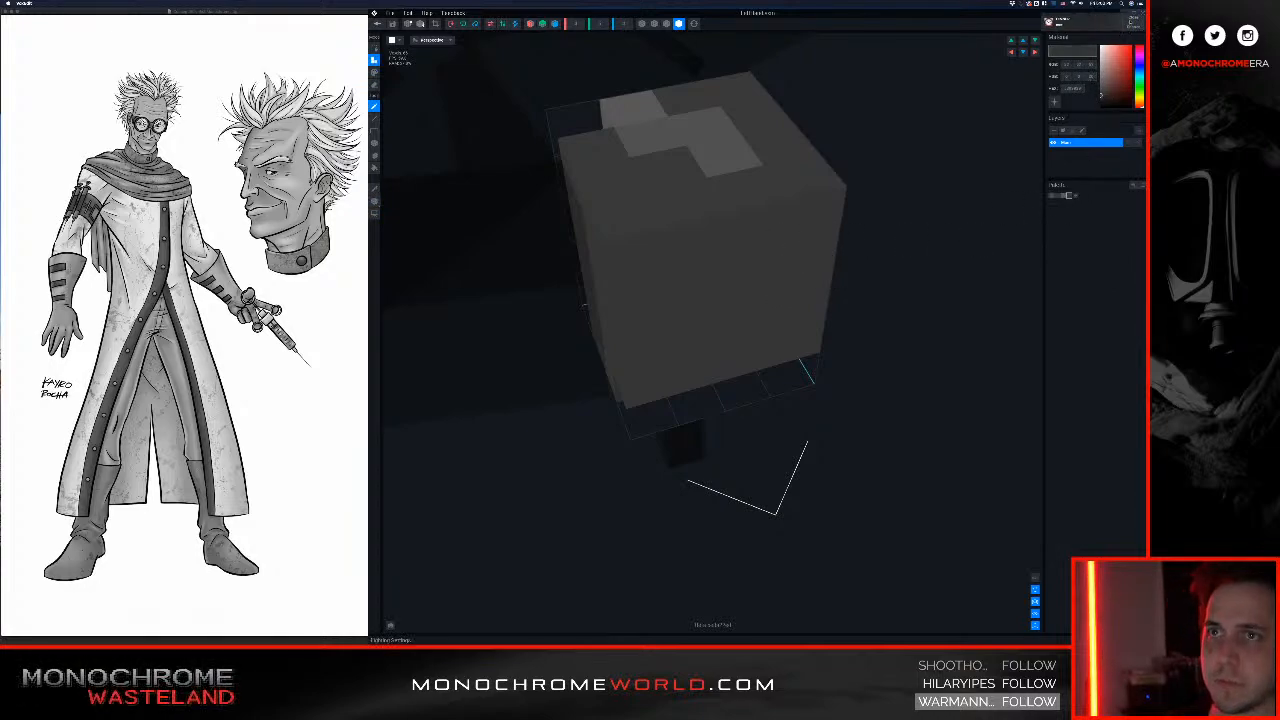
Step: Paint scattered, slightly darker grey voxels over the sides of the gloved left hand for subtle mottling
left_click(1133, 17)
key("g")
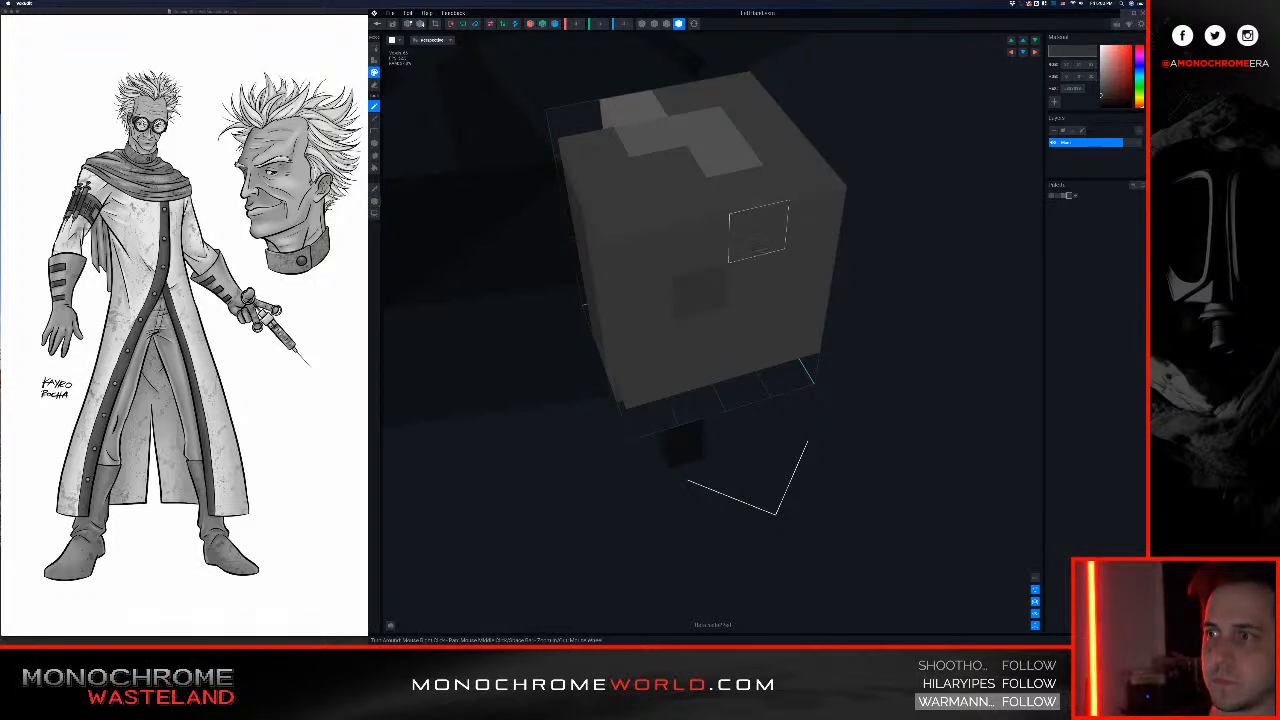
mouse_move(705, 327)
right_mouse_down()
mouse_move(743, 354)
mouse_move(651, 406)
mouse_move(752, 421)
mouse_move(746, 356)
right_mouse_up()
left_click(652, 350)
left_click(751, 374)
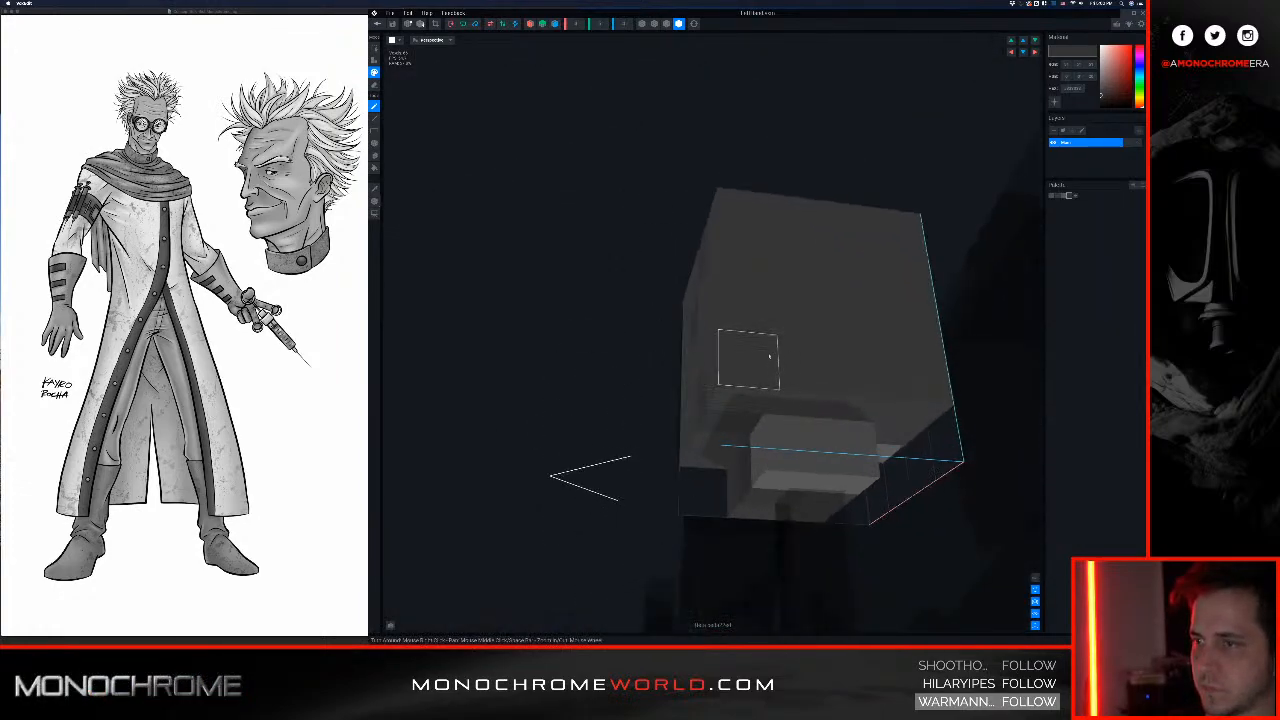
mouse_move(847, 270)
right_mouse_down()
mouse_move(849, 217)
mouse_move(897, 217)
mouse_move(852, 243)
right_mouse_up()
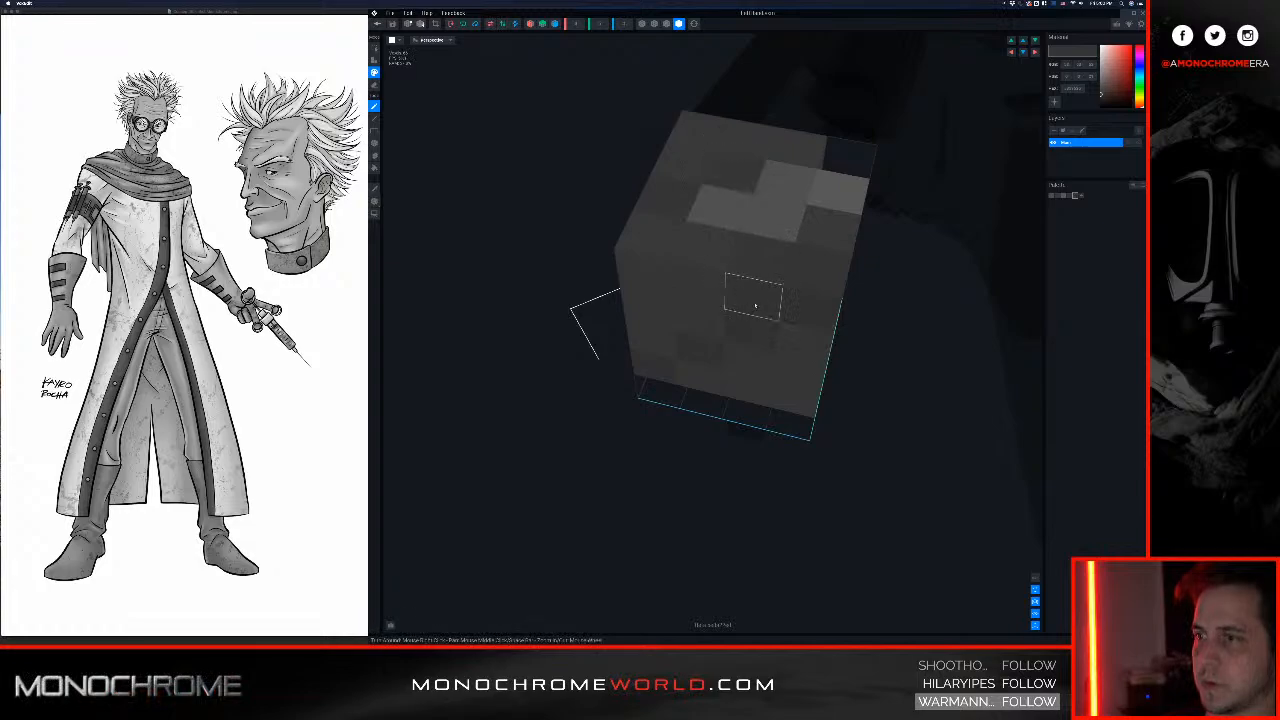
right_click_drag(754, 303, 727, 388)
left_click(762, 425)
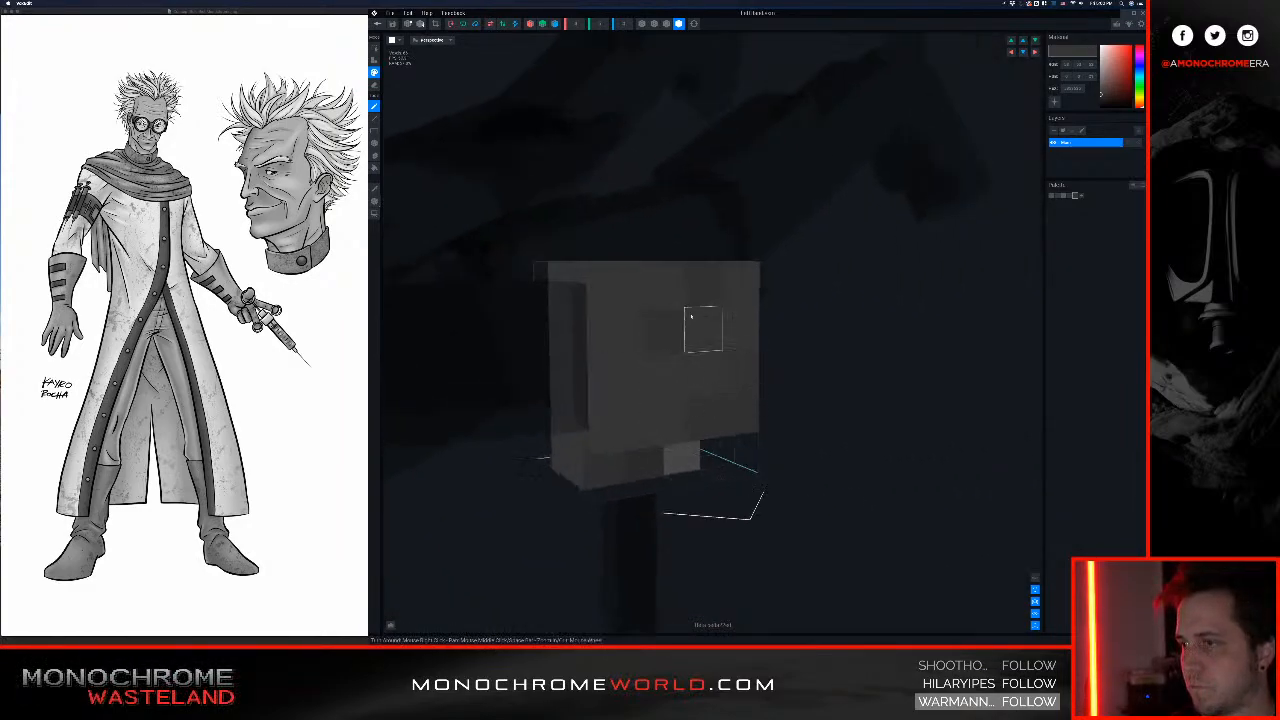
Step: Save the left hand model and open the right forearm model from the character rig for editing
left_click(377, 23)
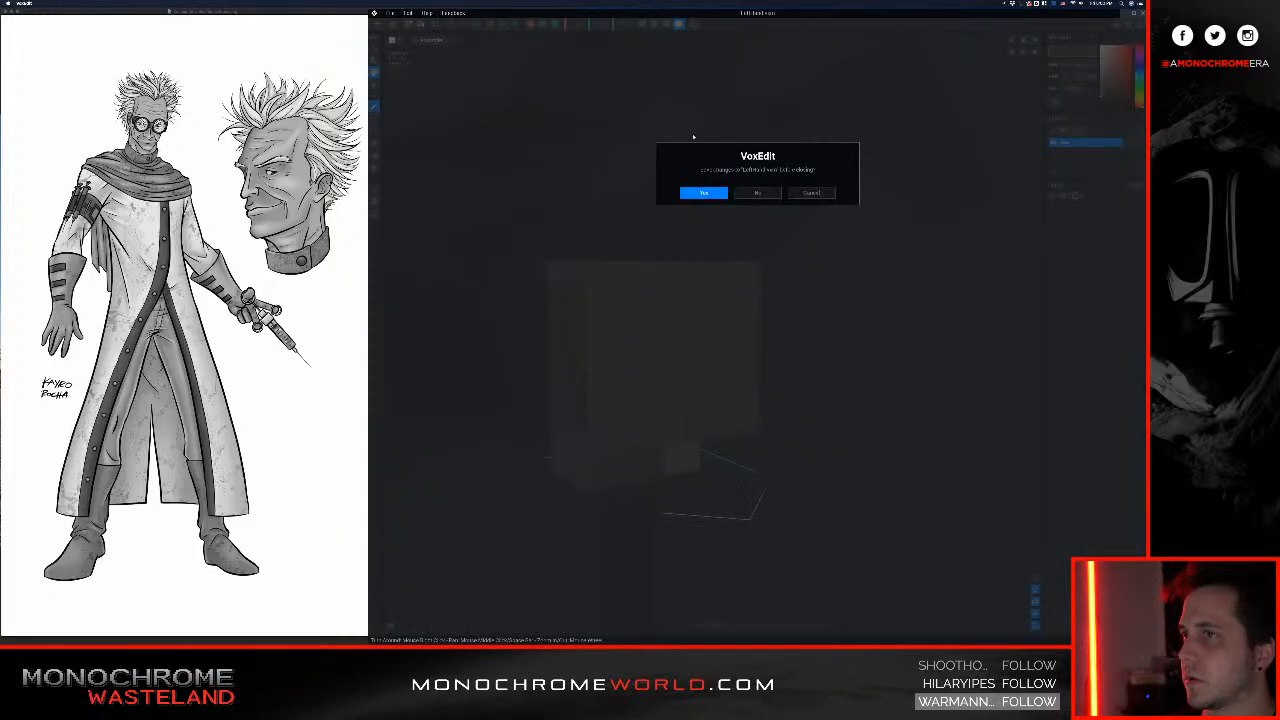
left_click(713, 193)
scroll(728, 180, "up", 5)
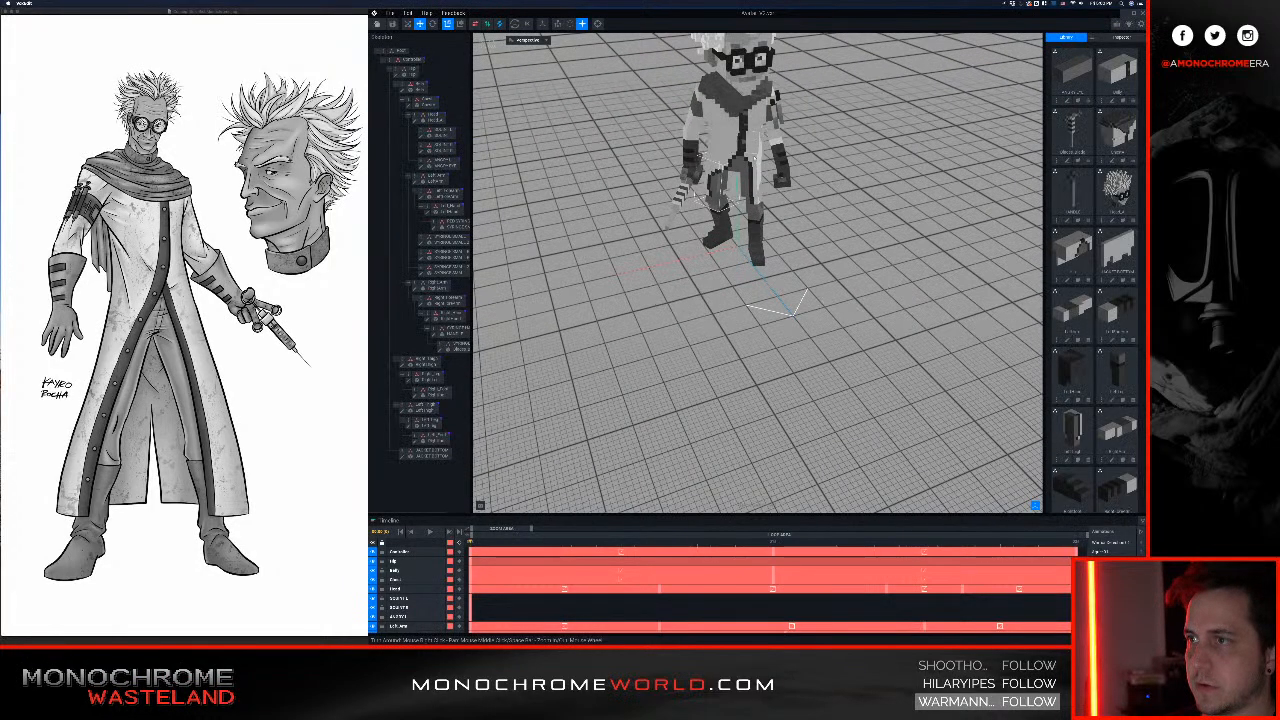
middle_click_drag(738, 140, 744, 202)
right_click_drag(800, 180, 700, 145)
scroll(735, 175, "up", 8)
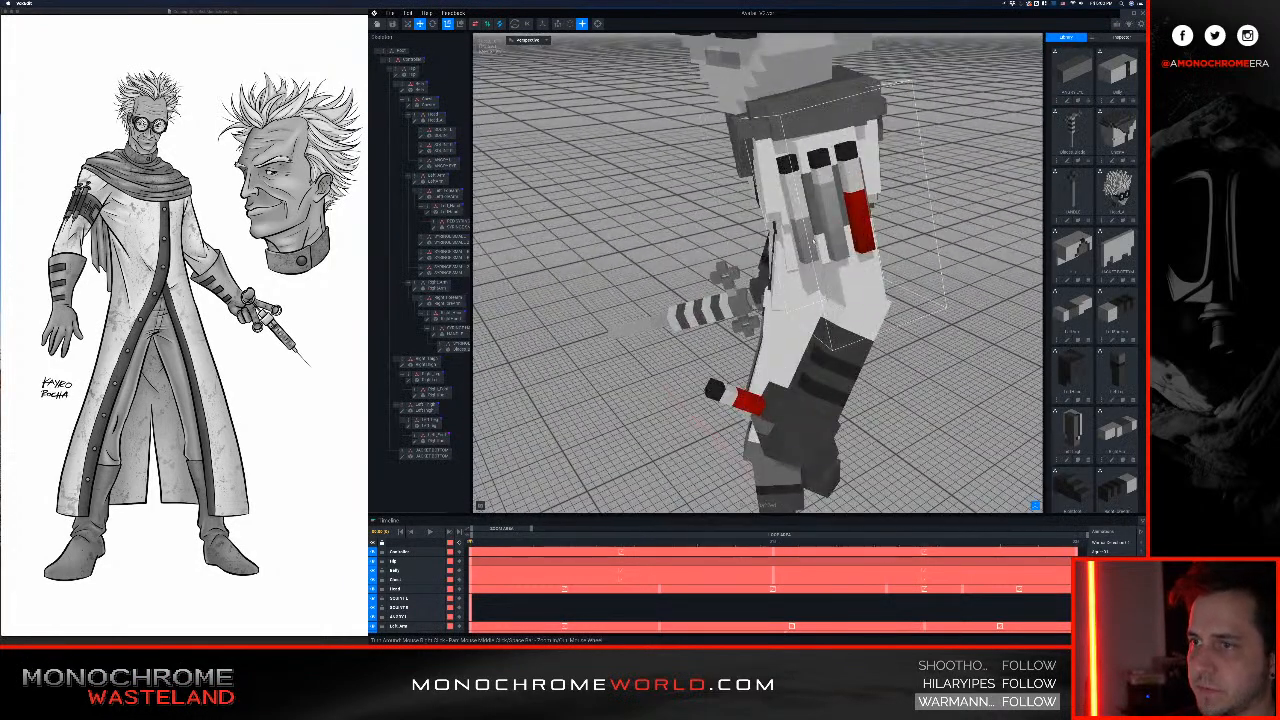
right_click_drag(815, 325, 786, 424)
scroll(811, 307, "up", 2)
scroll(697, 373, "down", 5)
left_click(670, 318)
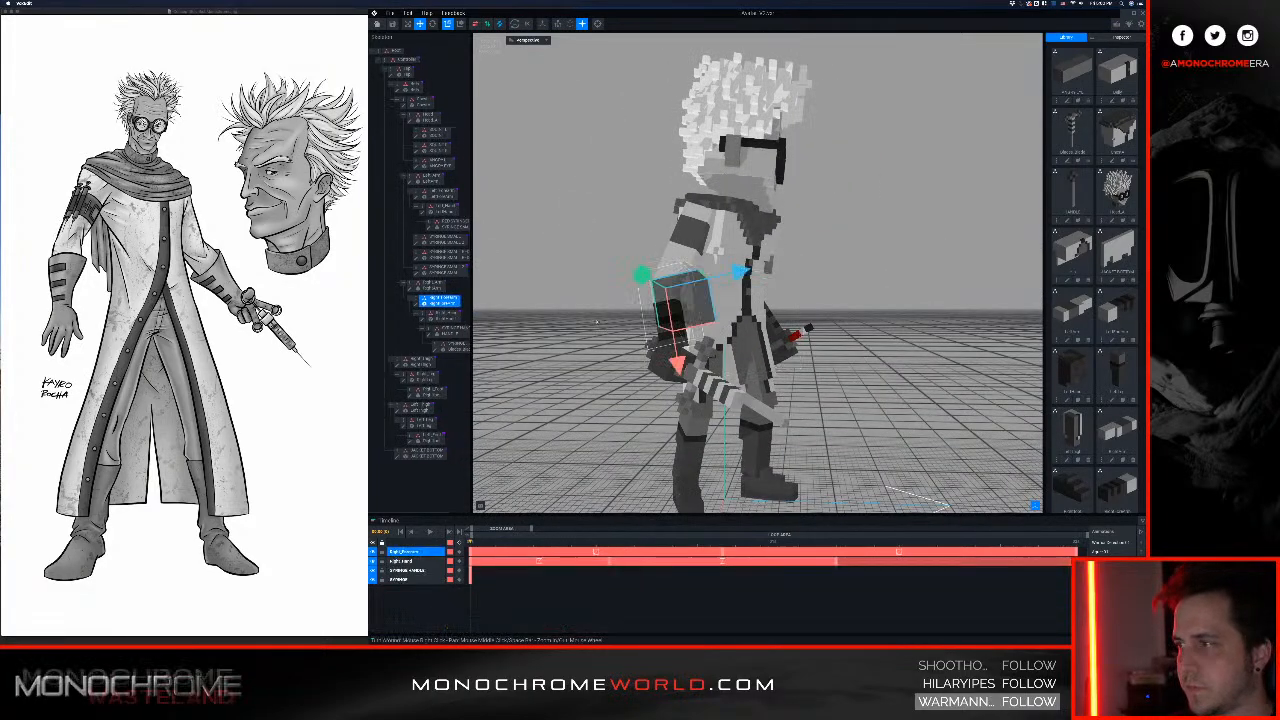
left_click(416, 305)
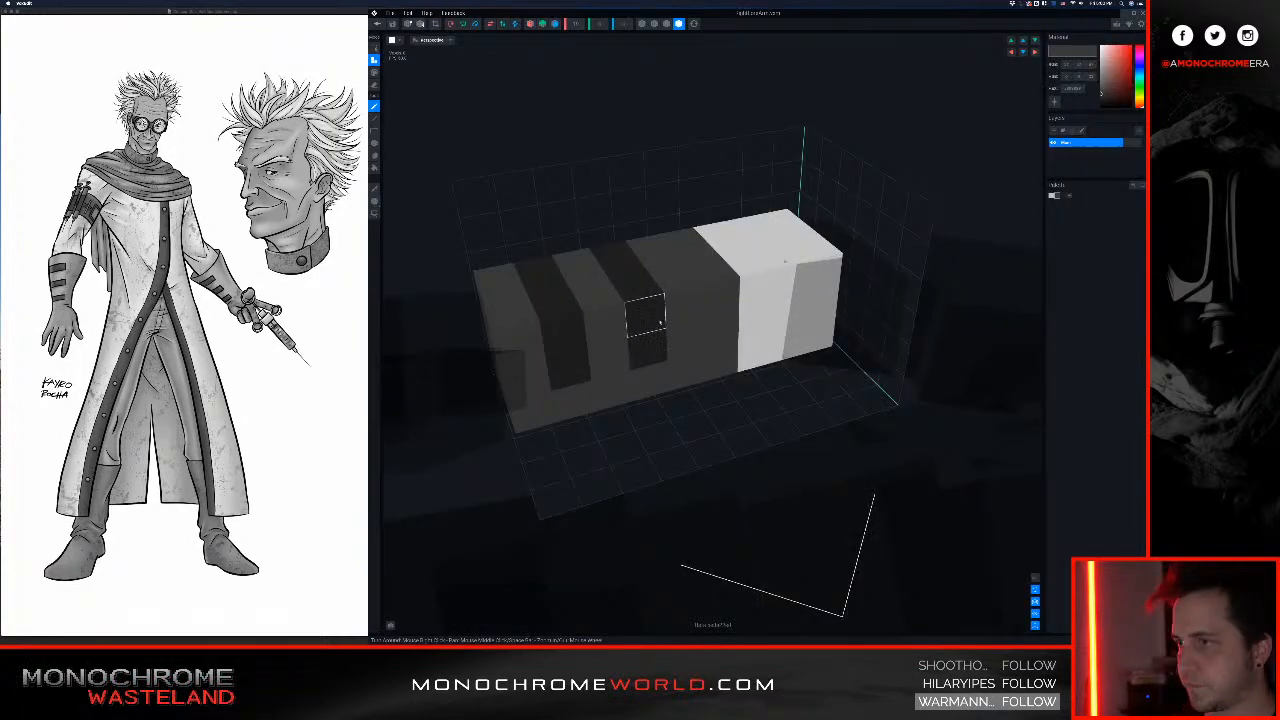
Step: Paint subtle grey variations on all sides of the right forearm's glove cuff, between and around the dark straps
right_click_drag(661, 318, 680, 313)
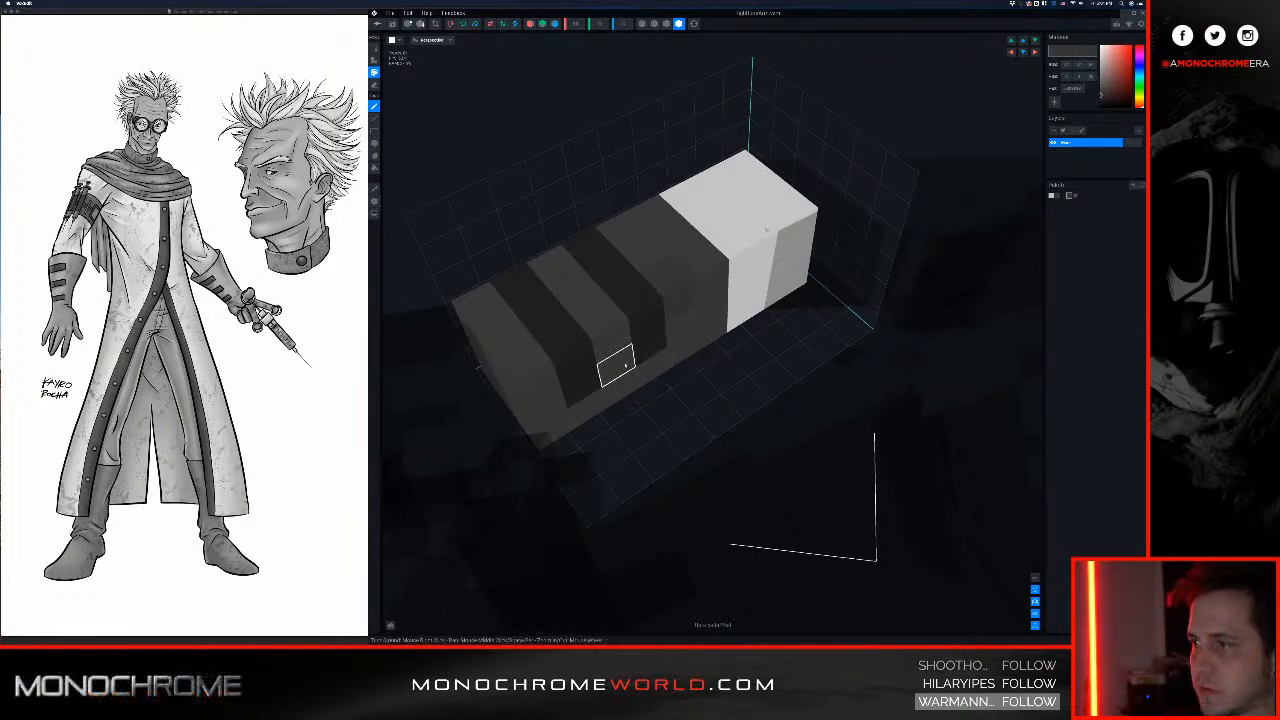
right_click_drag(614, 229, 562, 305)
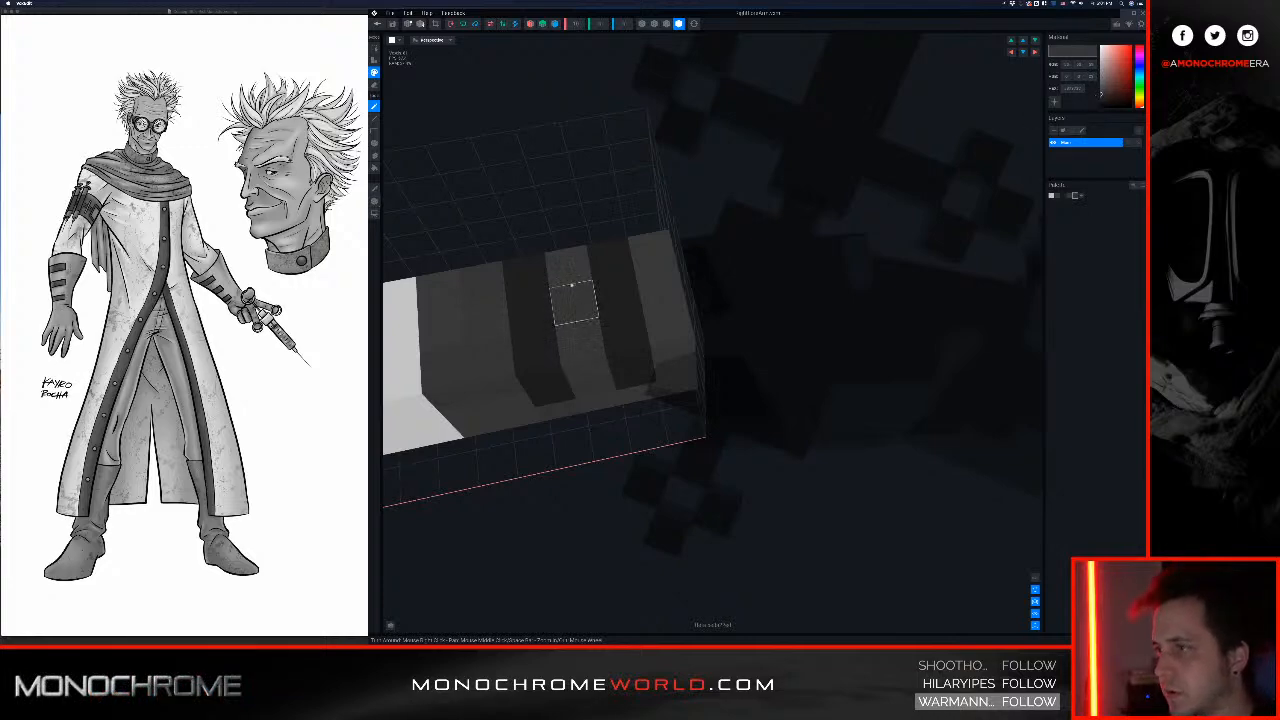
right_click_drag(575, 360, 553, 396)
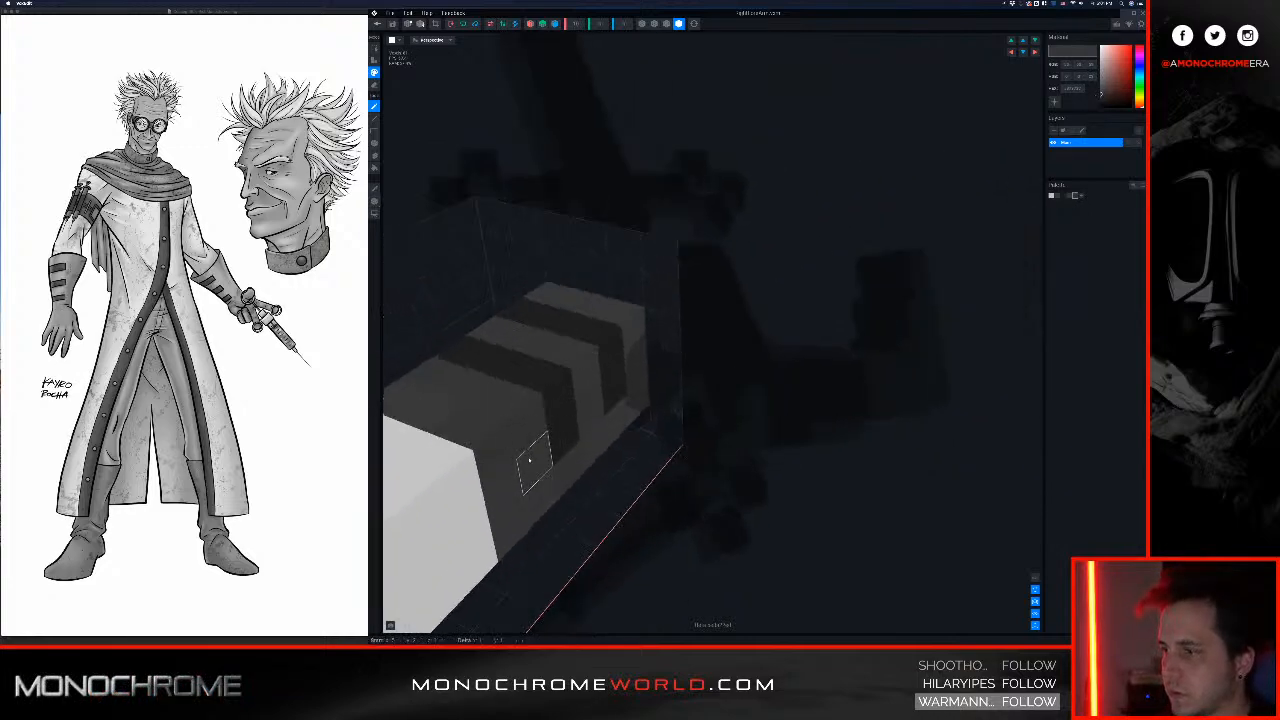
right_click_drag(531, 460, 529, 503)
middle_click_drag(529, 503, 727, 504)
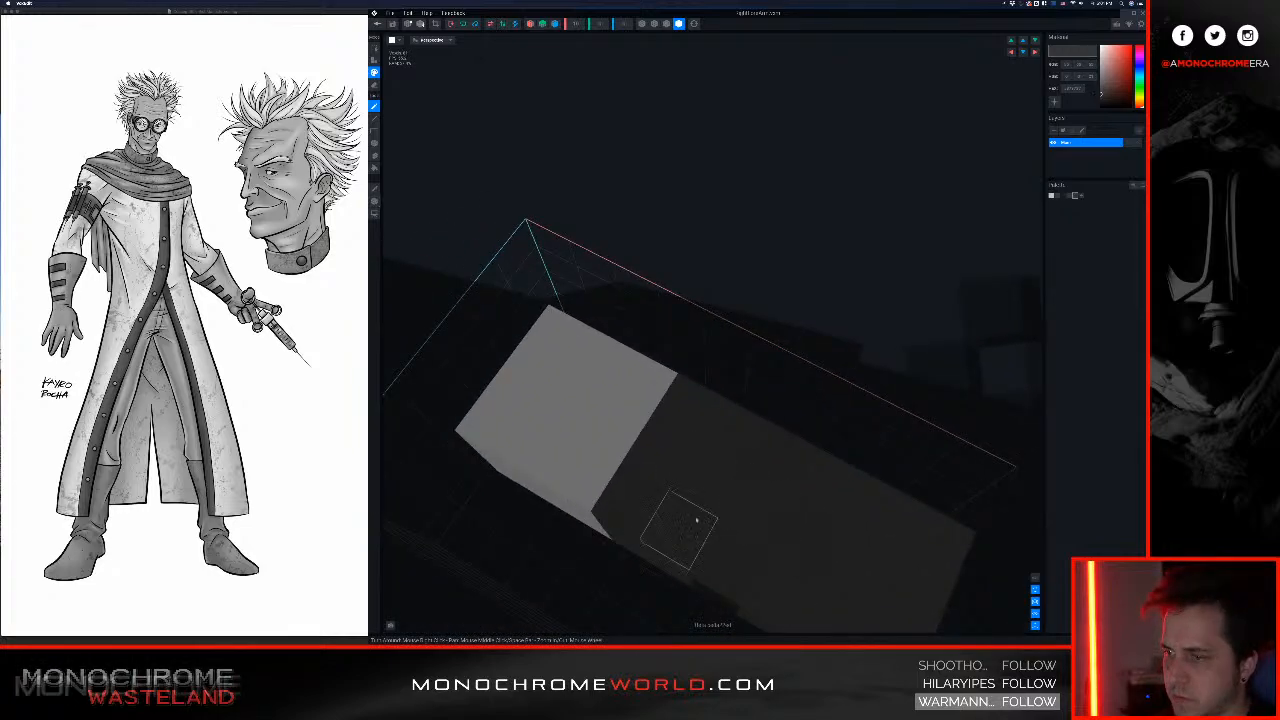
right_click_drag(700, 505, 661, 458)
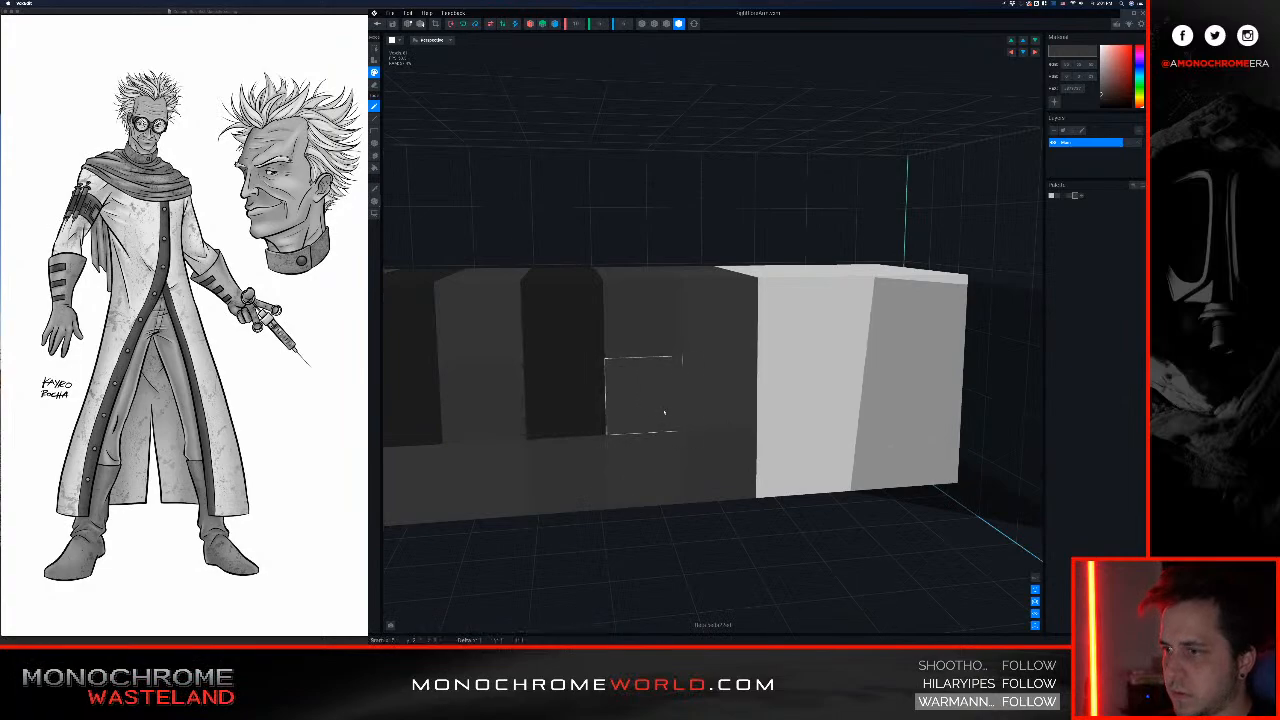
right_click_drag(563, 391, 506, 187)
Step: Save the right forearm model, then reopen it from the character rig and trim its volume to the voxels
left_click(377, 23)
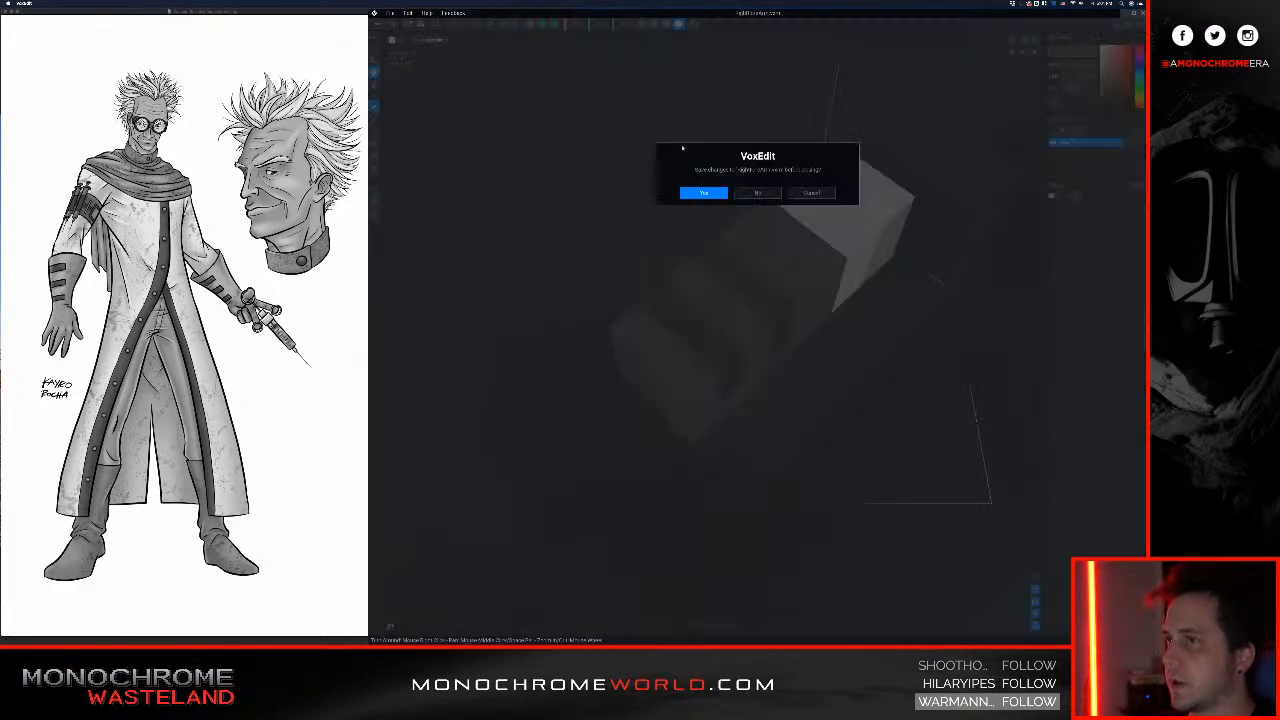
left_click(706, 195)
scroll(708, 200, "up", 5)
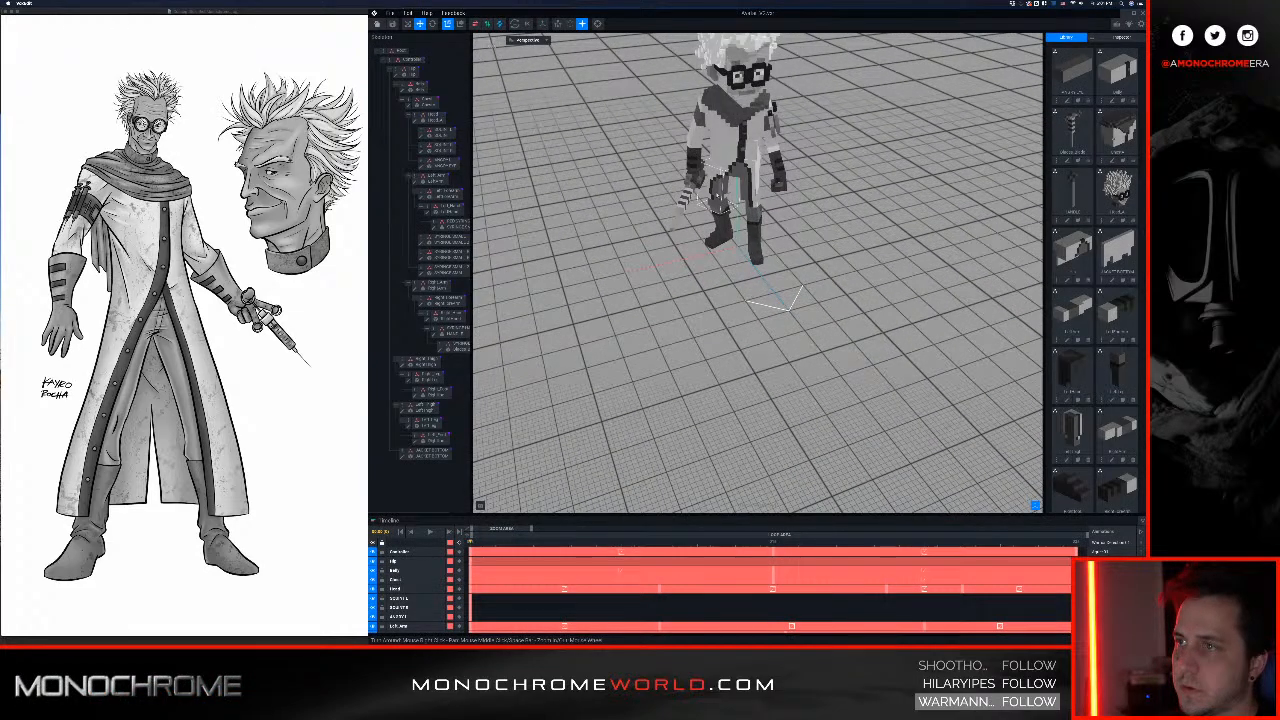
middle_click_drag(708, 200, 742, 246)
right_click_drag(742, 246, 830, 215)
scroll(724, 210, "up", 5)
left_click(721, 206)
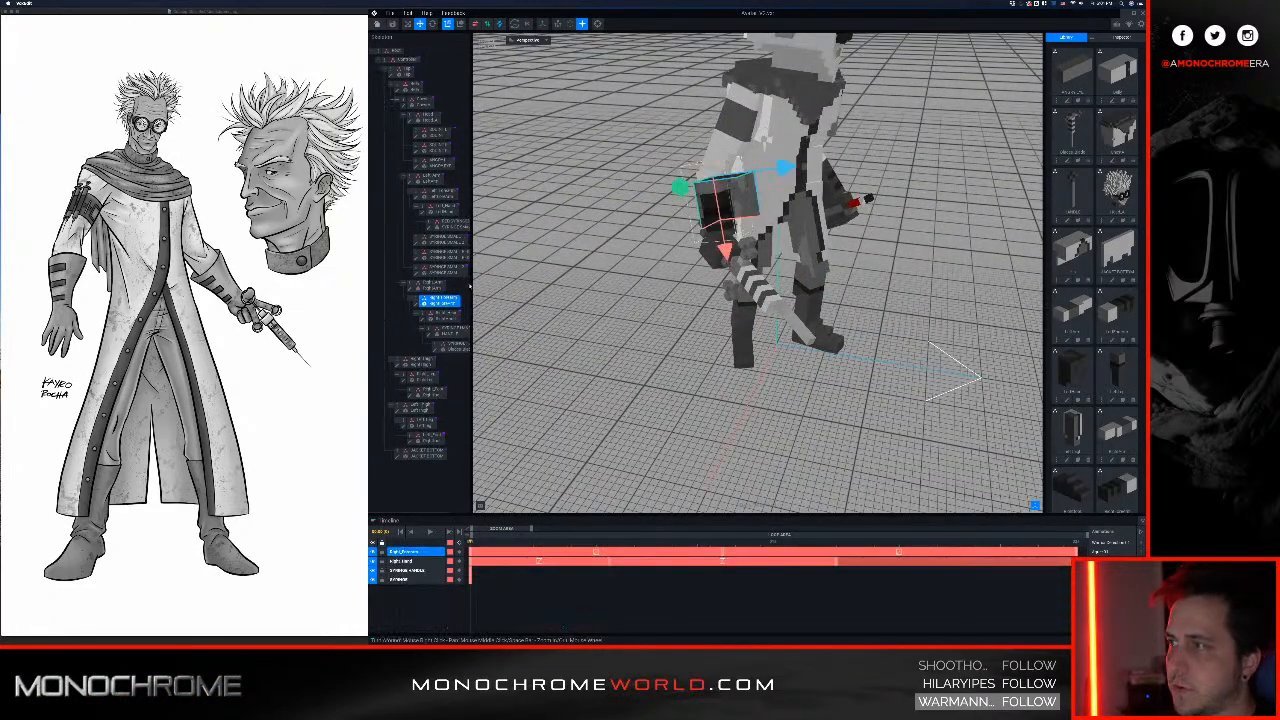
left_click(413, 304)
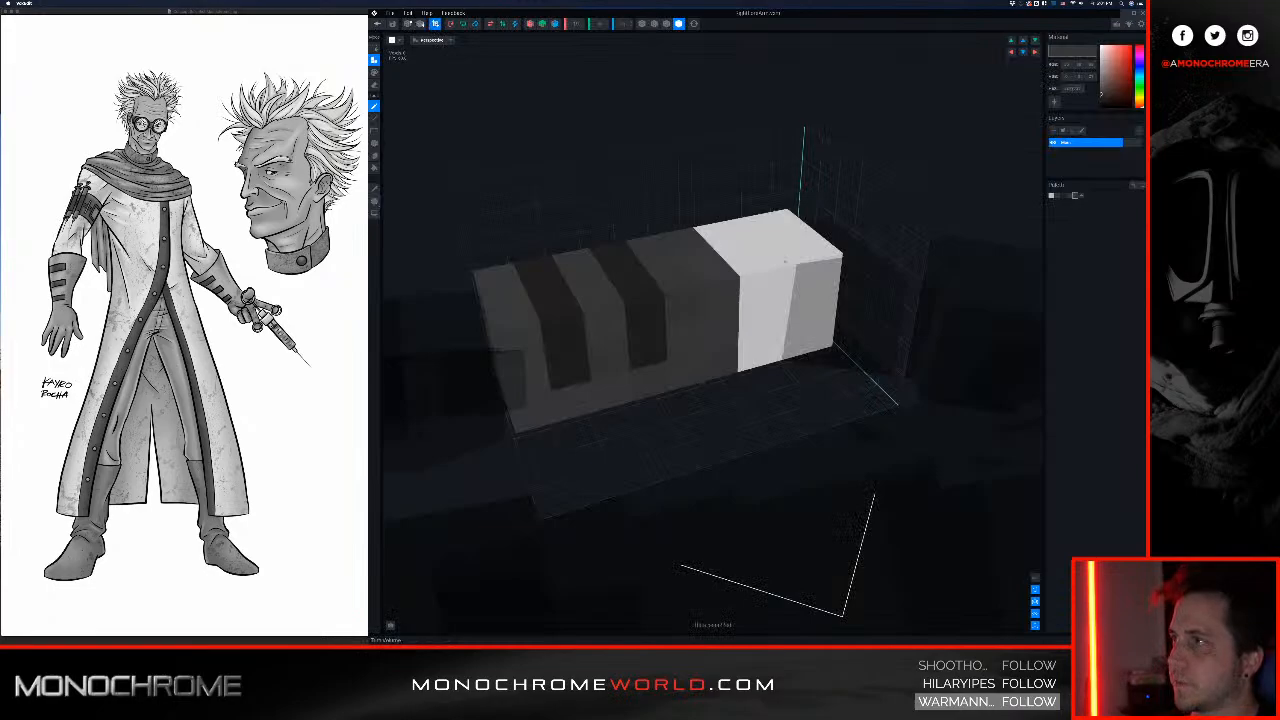
left_click(436, 24)
Step: Save the trimmed right forearm and open the right hand model from the character rig
left_click(377, 24)
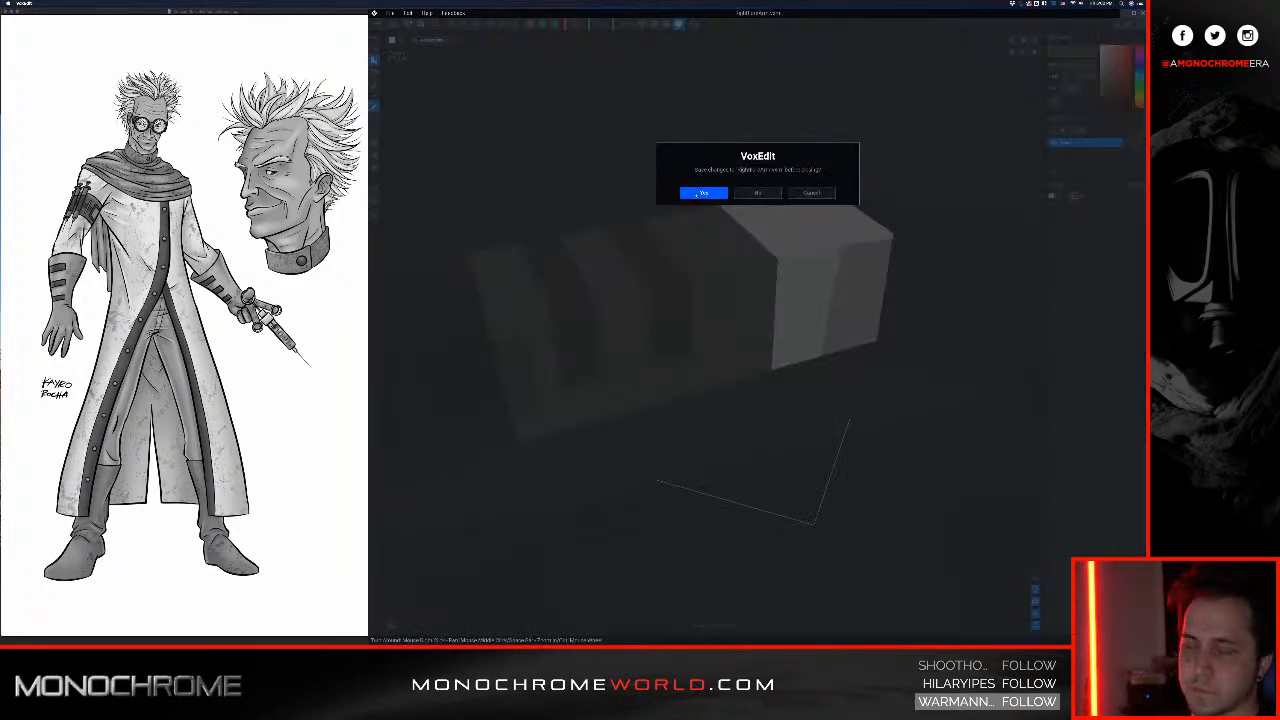
left_click(697, 194)
scroll(677, 141, "up", 5)
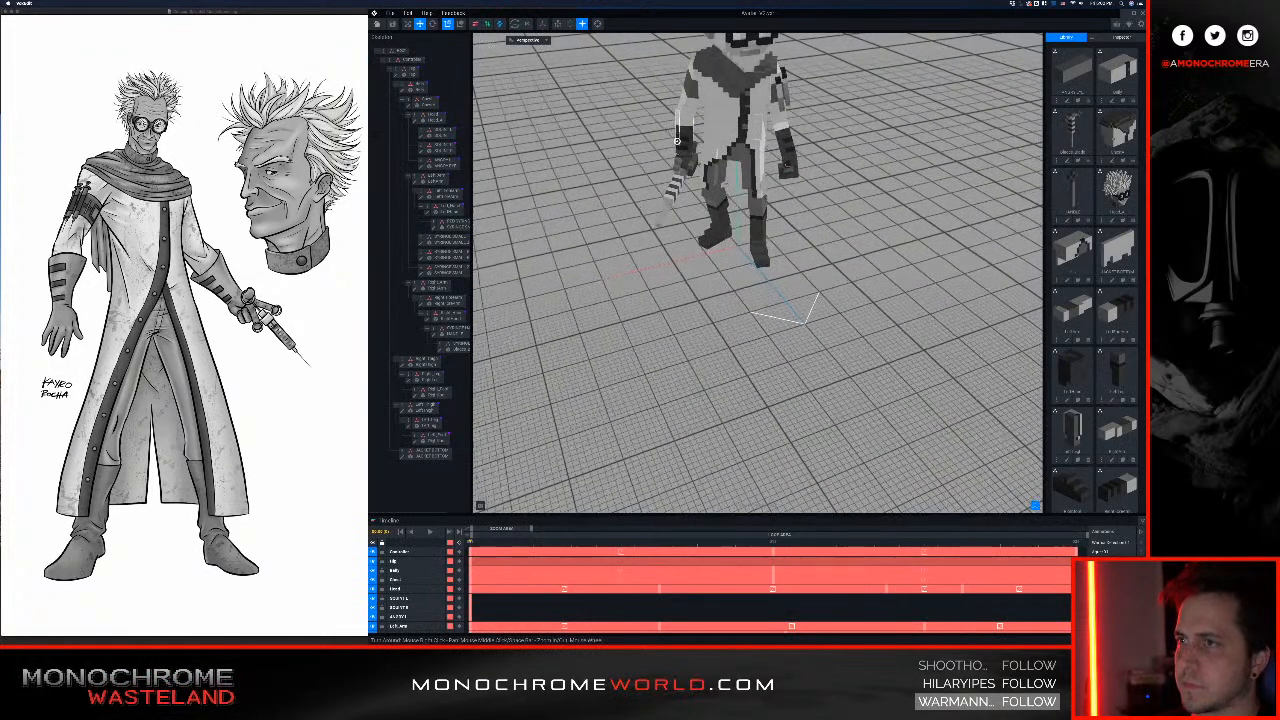
right_click_drag(677, 141, 735, 138)
scroll(677, 141, "up", 5)
right_click_drag(672, 205, 686, 150)
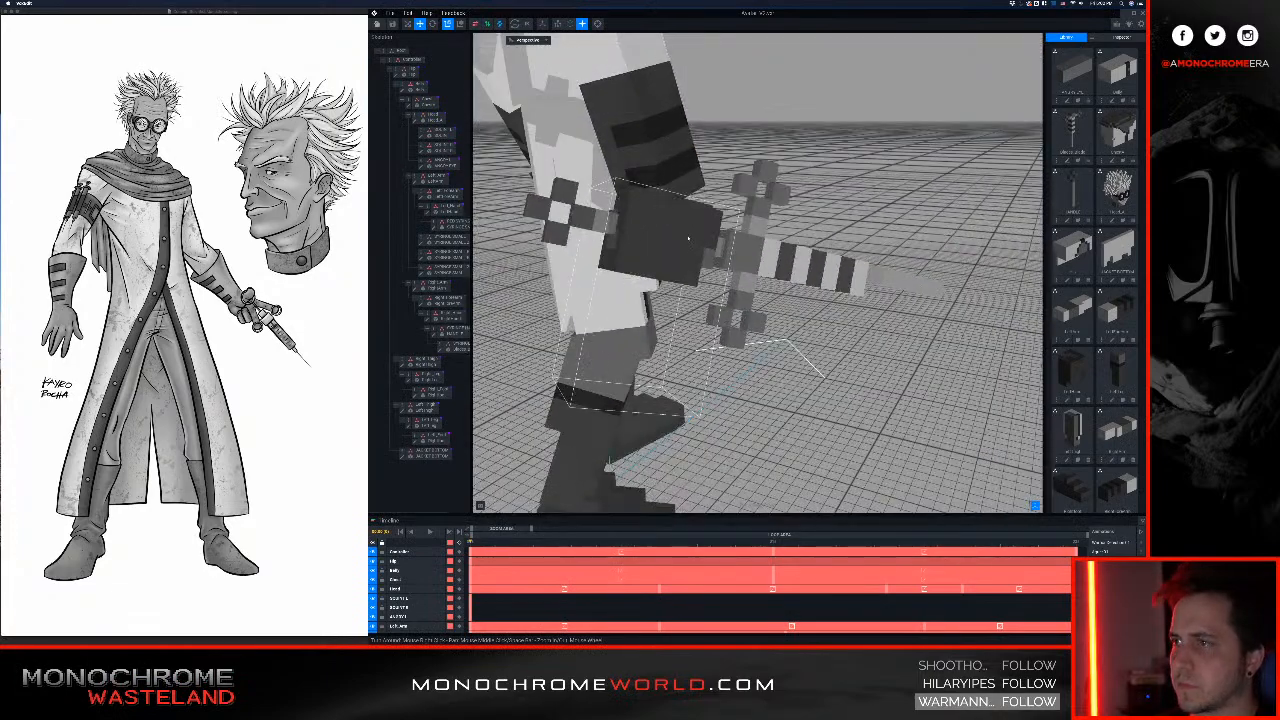
left_click(688, 238)
left_click(417, 321)
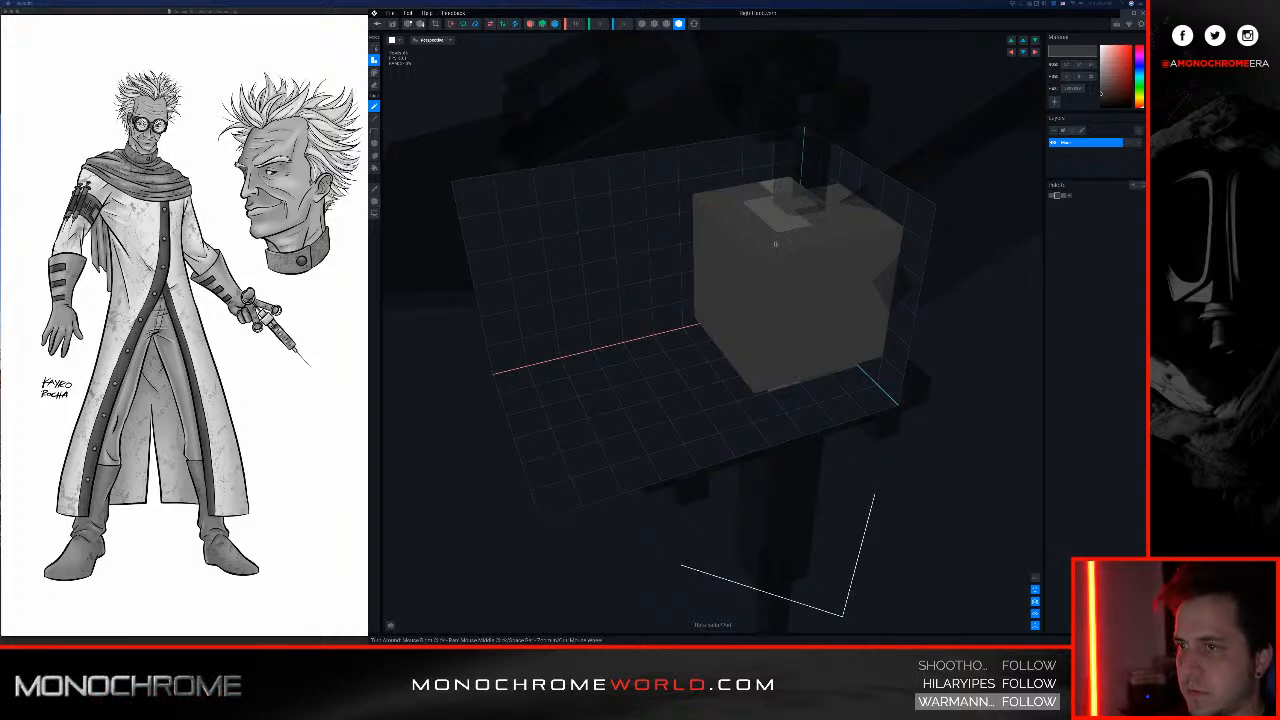
Step: Trim the right hand model's volume and paint scattered darker grey patches across its outer sides
left_click(438, 23)
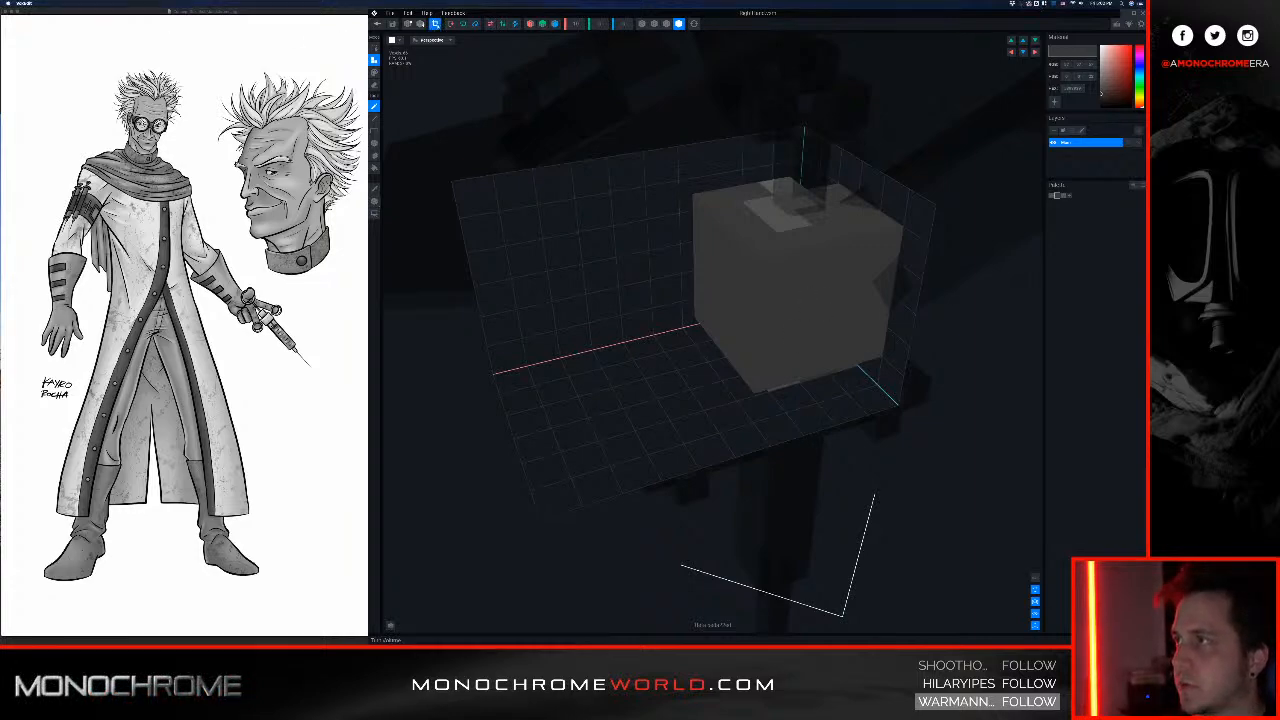
scroll(722, 235, "down", 3)
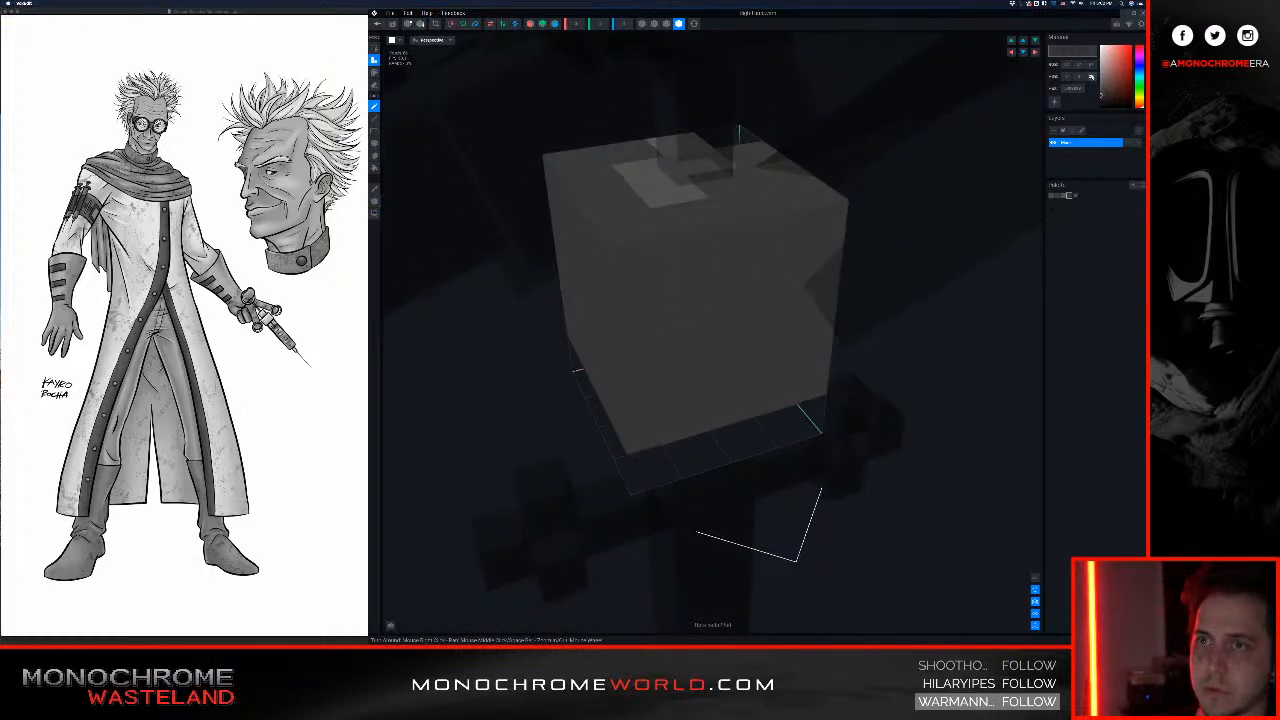
key("g")
left_click(754, 311)
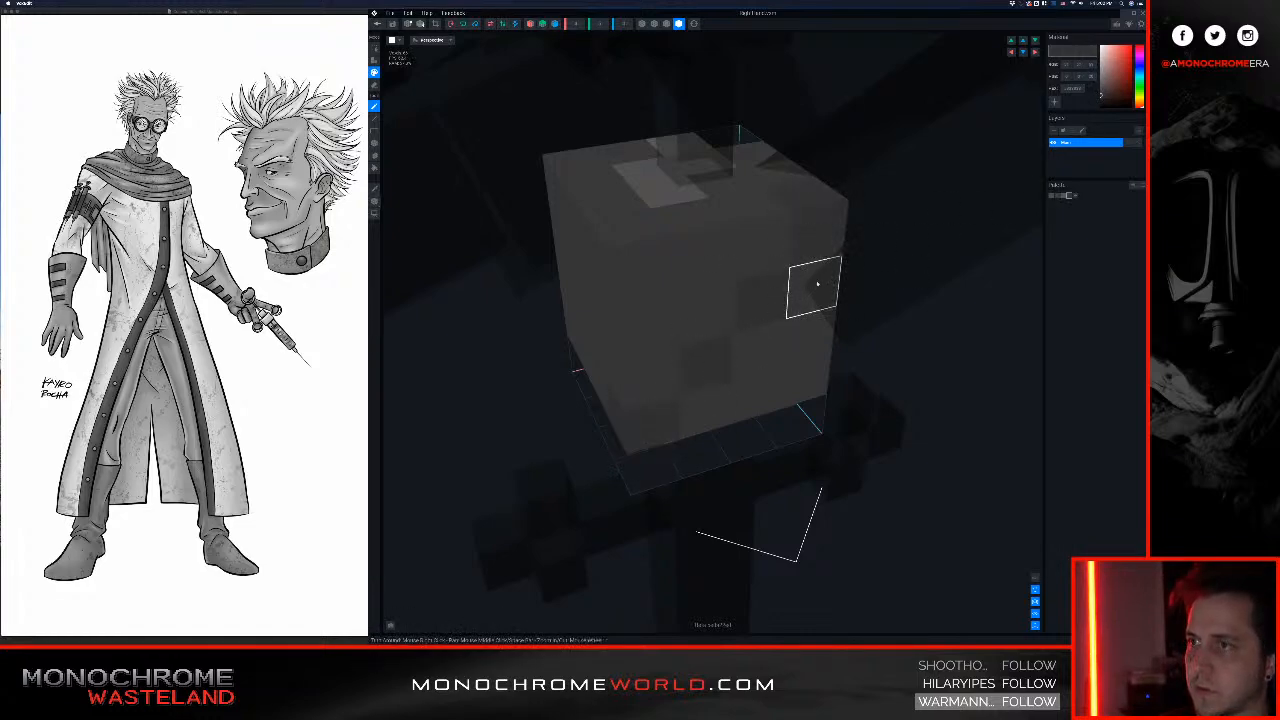
right_click_drag(817, 284, 805, 280)
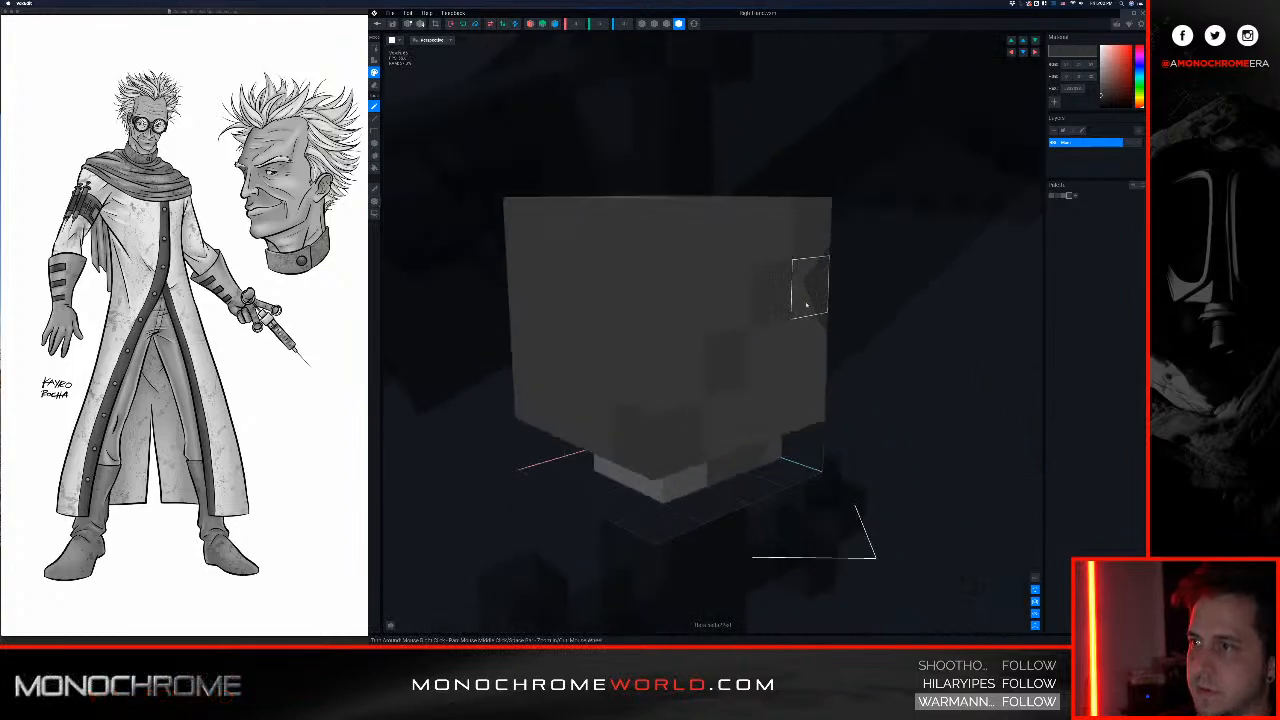
scroll(764, 314, "down", 4)
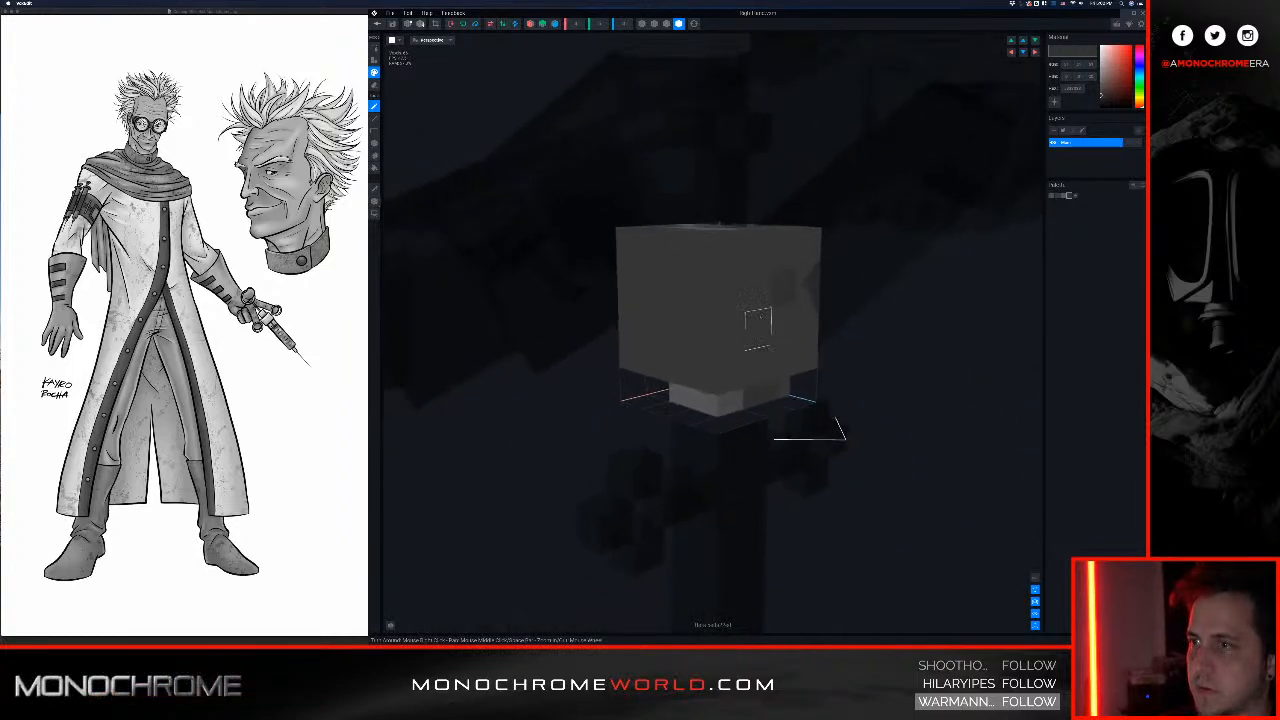
right_click_drag(757, 320, 686, 277)
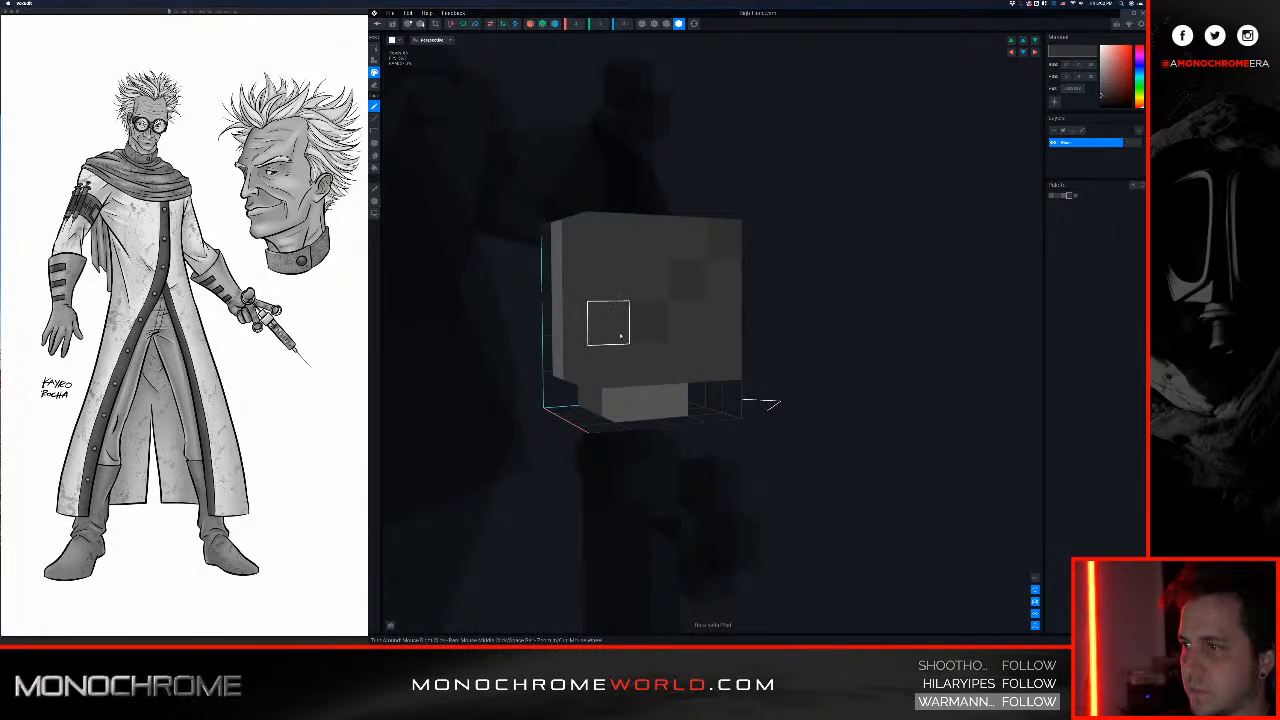
right_click_drag(643, 323, 592, 309)
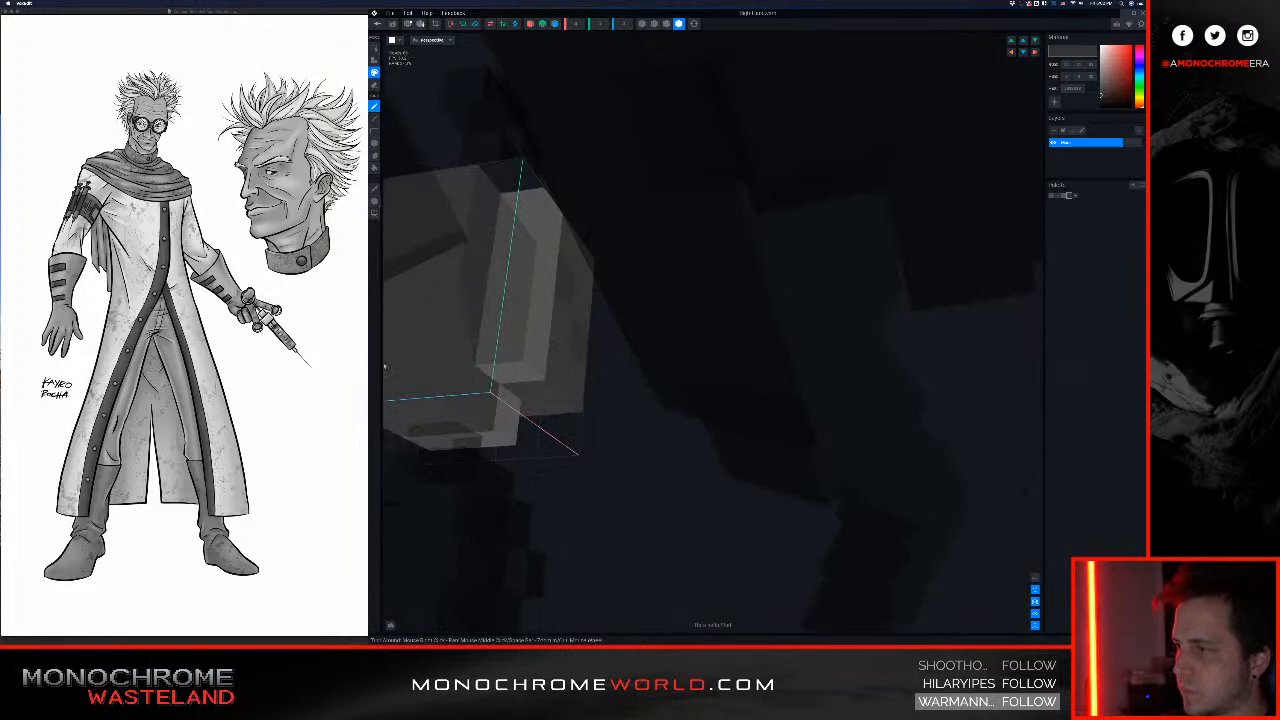
Step: Add another subtle grey shade between the darker patches on the right hand's sides
right_click_drag(400, 360, 672, 294)
right_click_drag(563, 254, 573, 269)
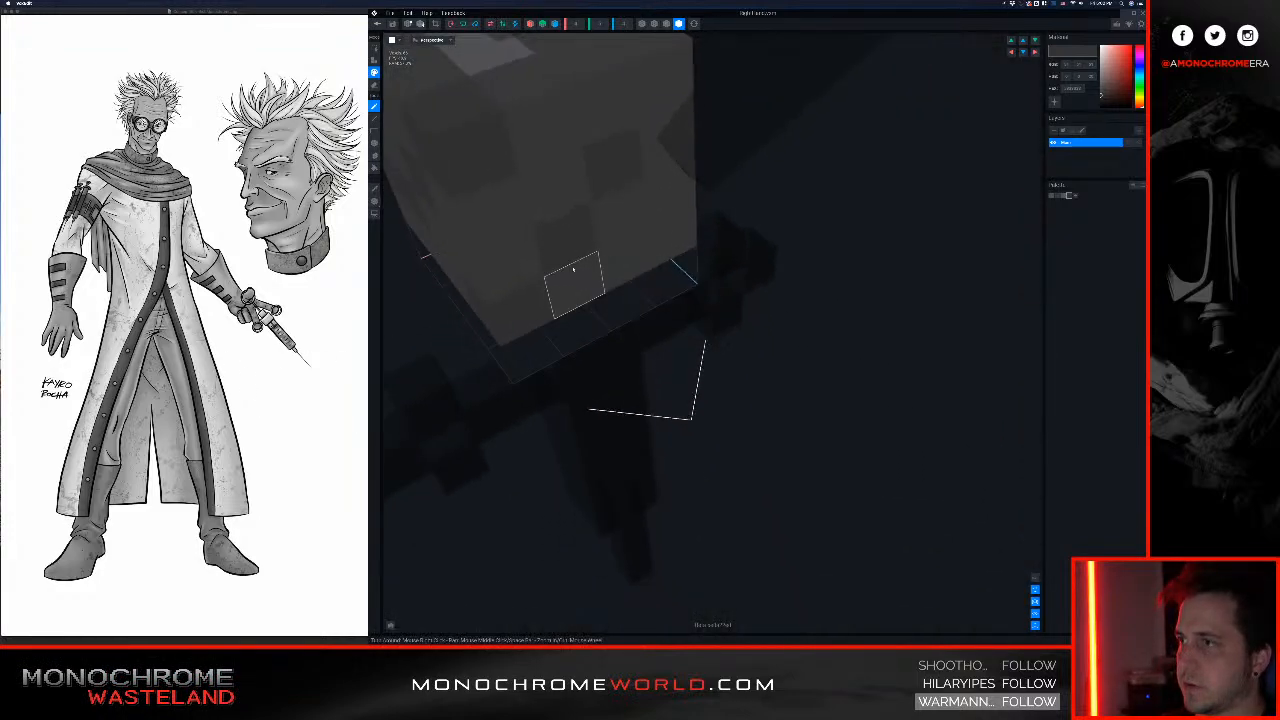
scroll(573, 269, "down", 2)
middle_click_drag(603, 160, 643, 206)
right_click_drag(617, 205, 600, 214)
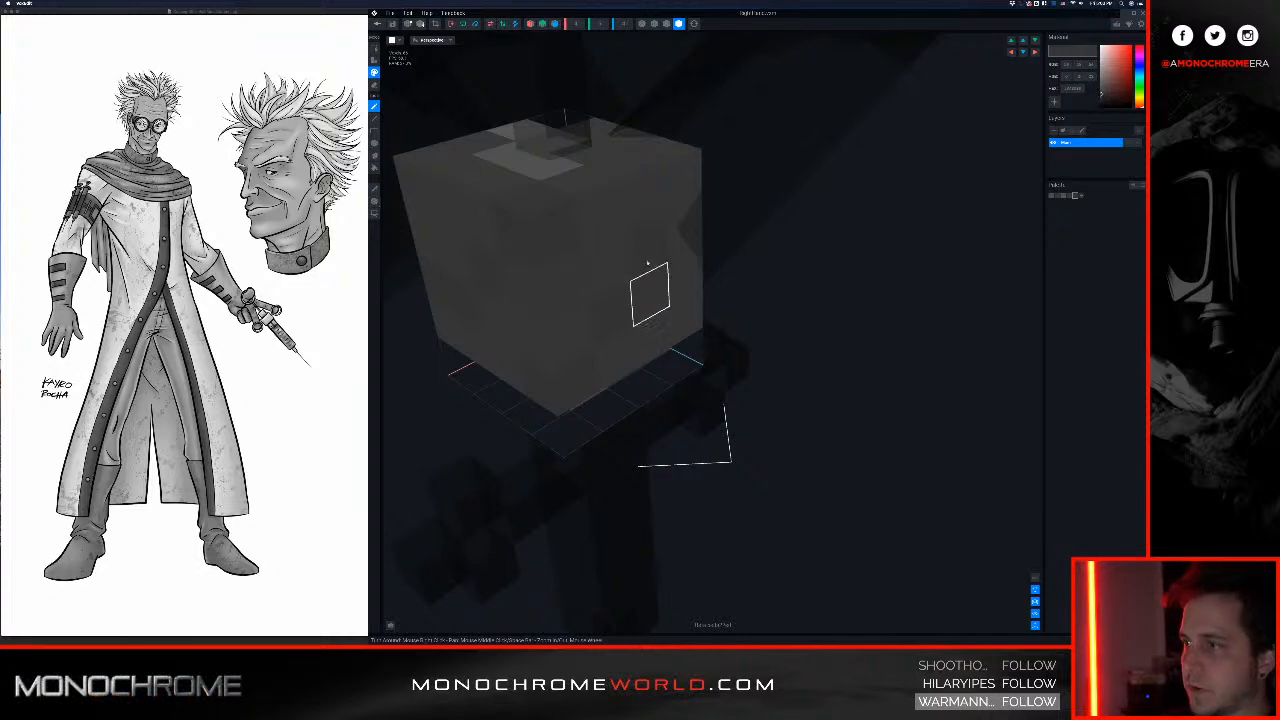
mouse_move(648, 263)
middle_mouse_down()
mouse_move(625, 272)
mouse_move(661, 267)
middle_mouse_up()
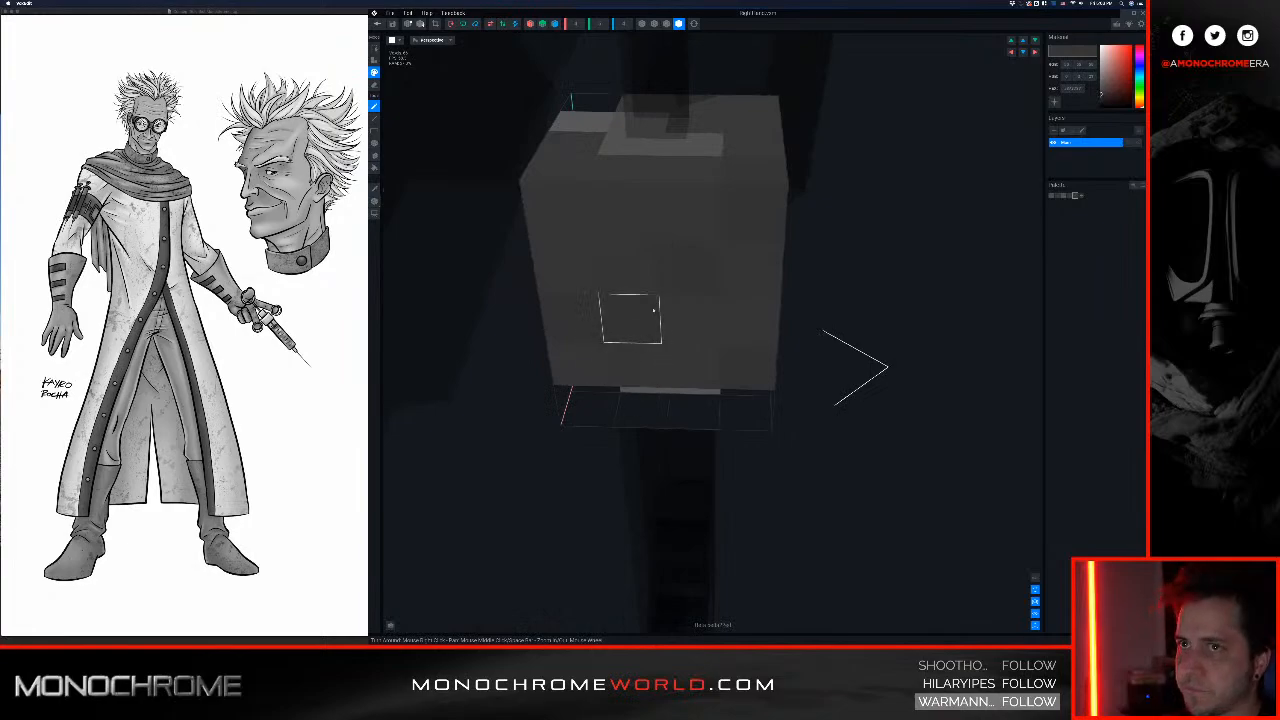
Step: Continue the subtle grey mottling around the right hand's remaining sides and the underside near the fingers
right_click_drag(637, 347, 657, 306)
right_click_drag(550, 365, 660, 362)
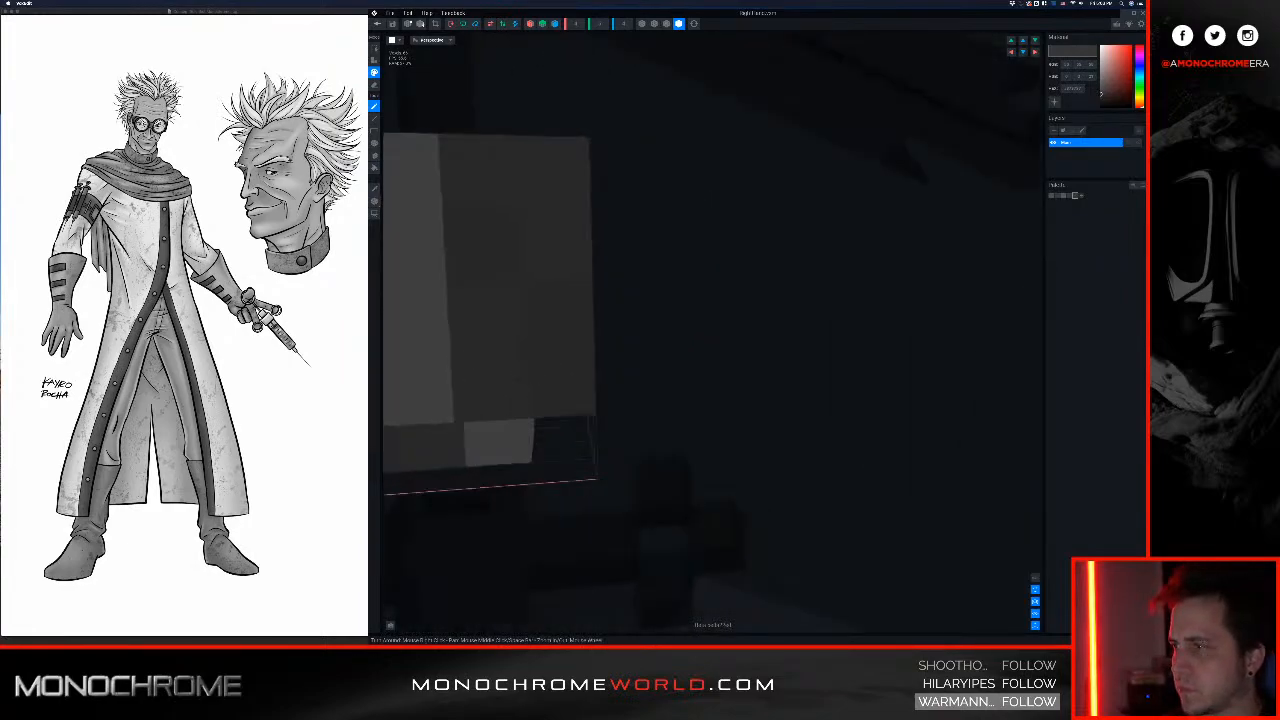
middle_click_drag(550, 365, 727, 325)
right_click_drag(621, 318, 578, 360)
scroll(578, 360, "down", 5)
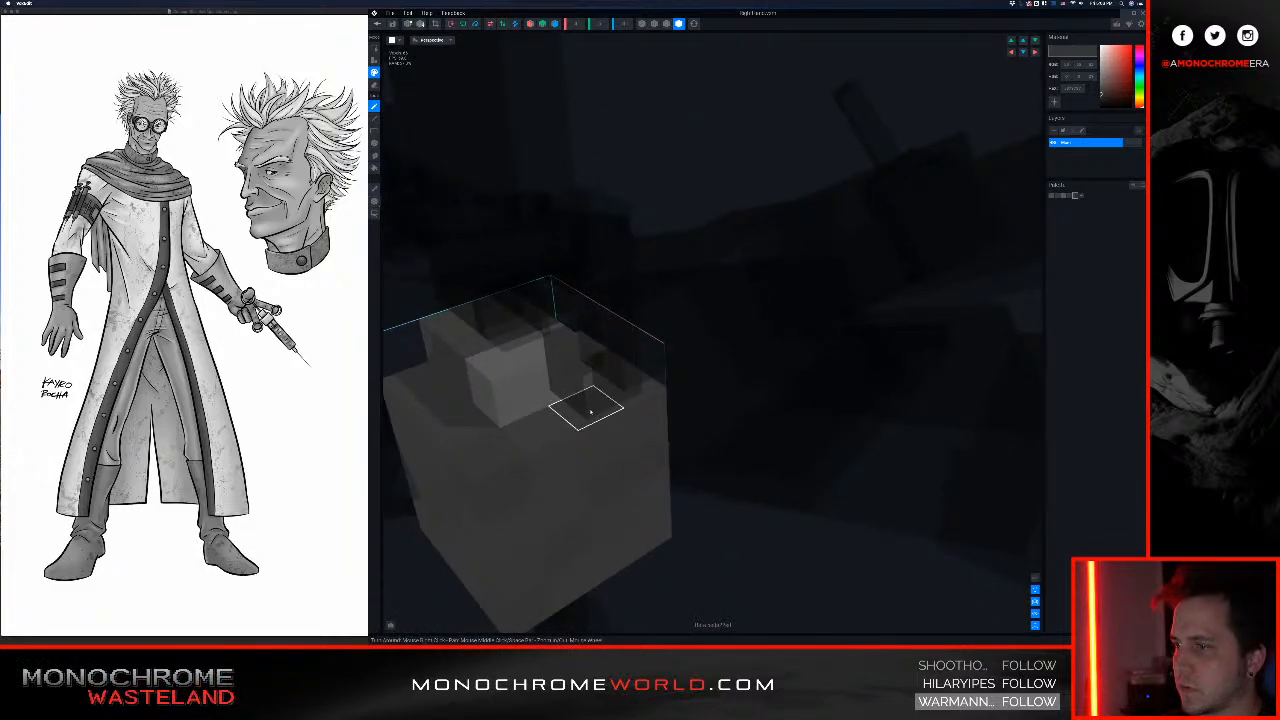
right_click_drag(591, 412, 588, 402)
scroll(590, 410, "down", 3)
scroll(575, 535, "down", 3)
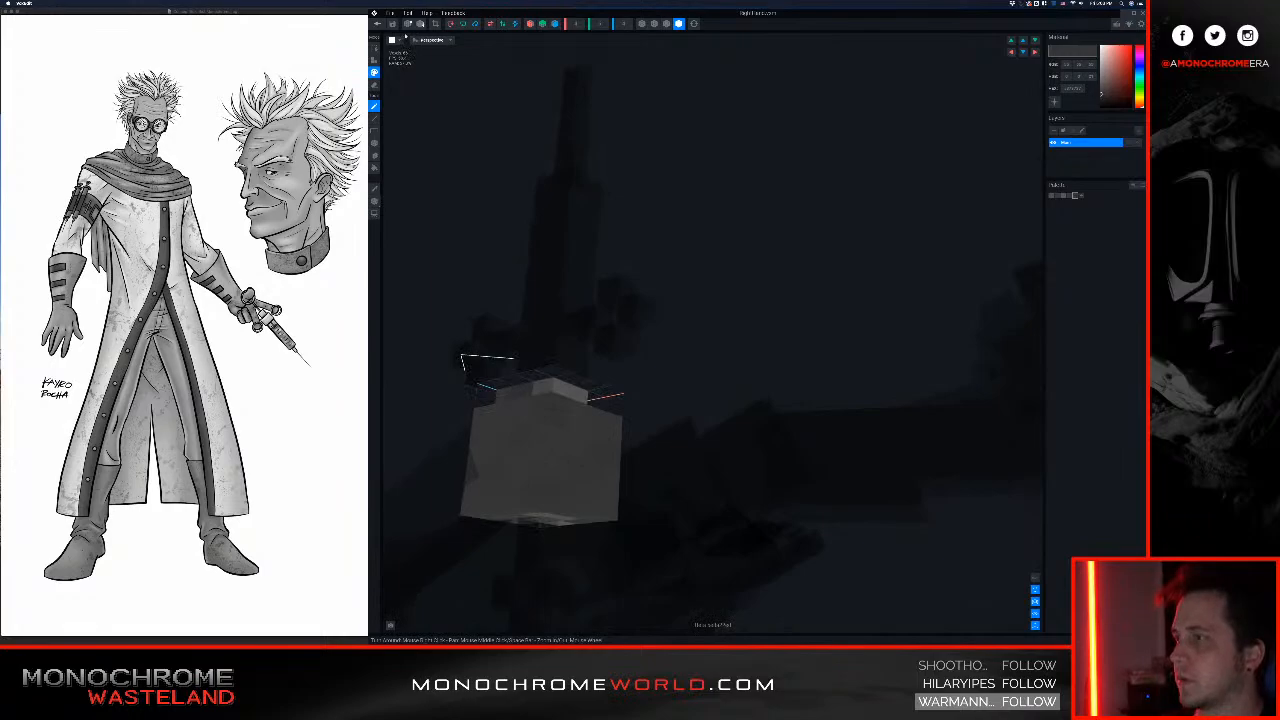
Step: Save and close the right hand model, check the shaded hand on the character rig, and save the rig
left_click(377, 24)
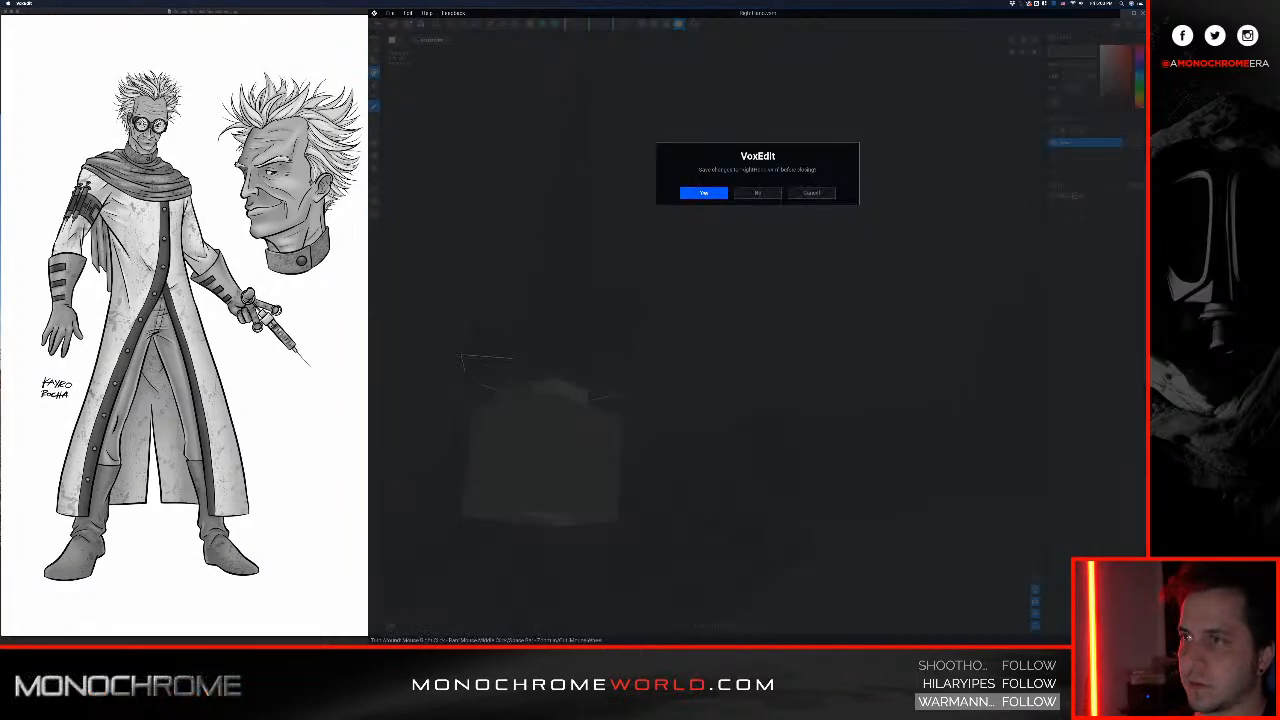
left_click(704, 193)
scroll(706, 195, "up", 5)
middle_click_drag(712, 196, 732, 340)
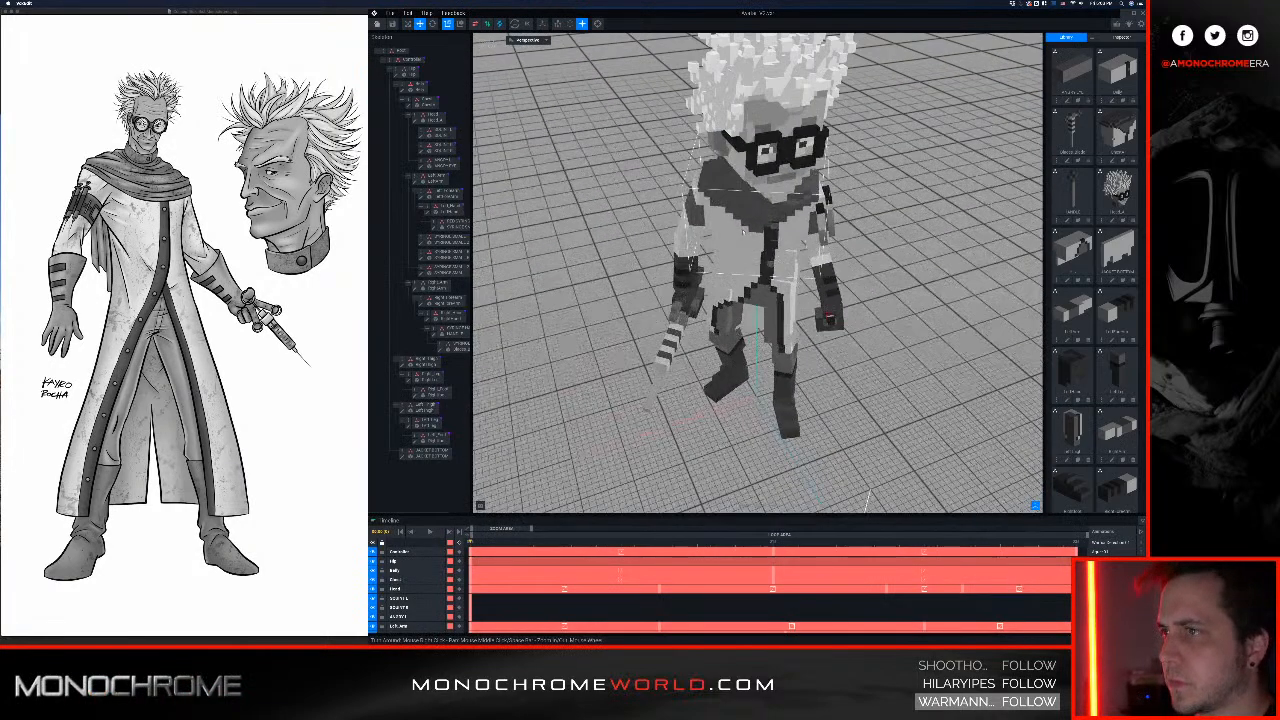
right_click_drag(732, 228, 756, 226)
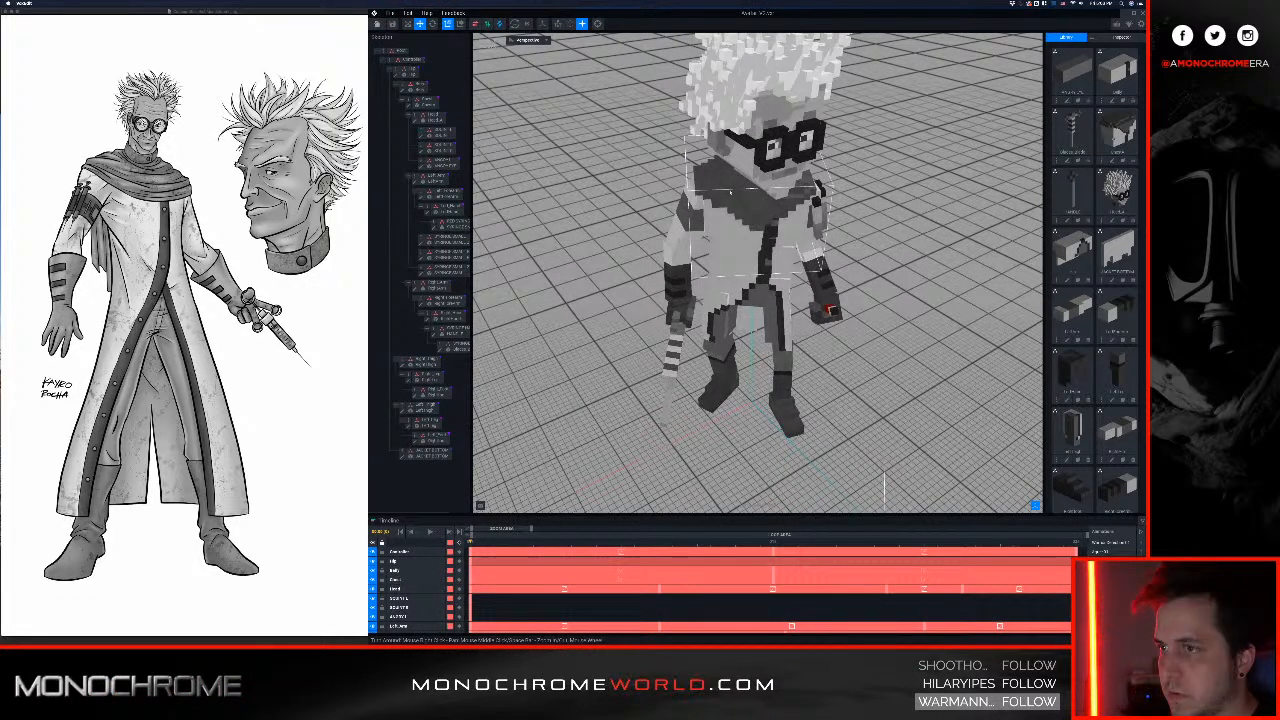
right_click_drag(778, 207, 665, 140)
scroll(715, 235, "down", 4)
middle_click_drag(621, 137, 650, 259)
right_click_drag(657, 256, 668, 212)
left_click(394, 25)
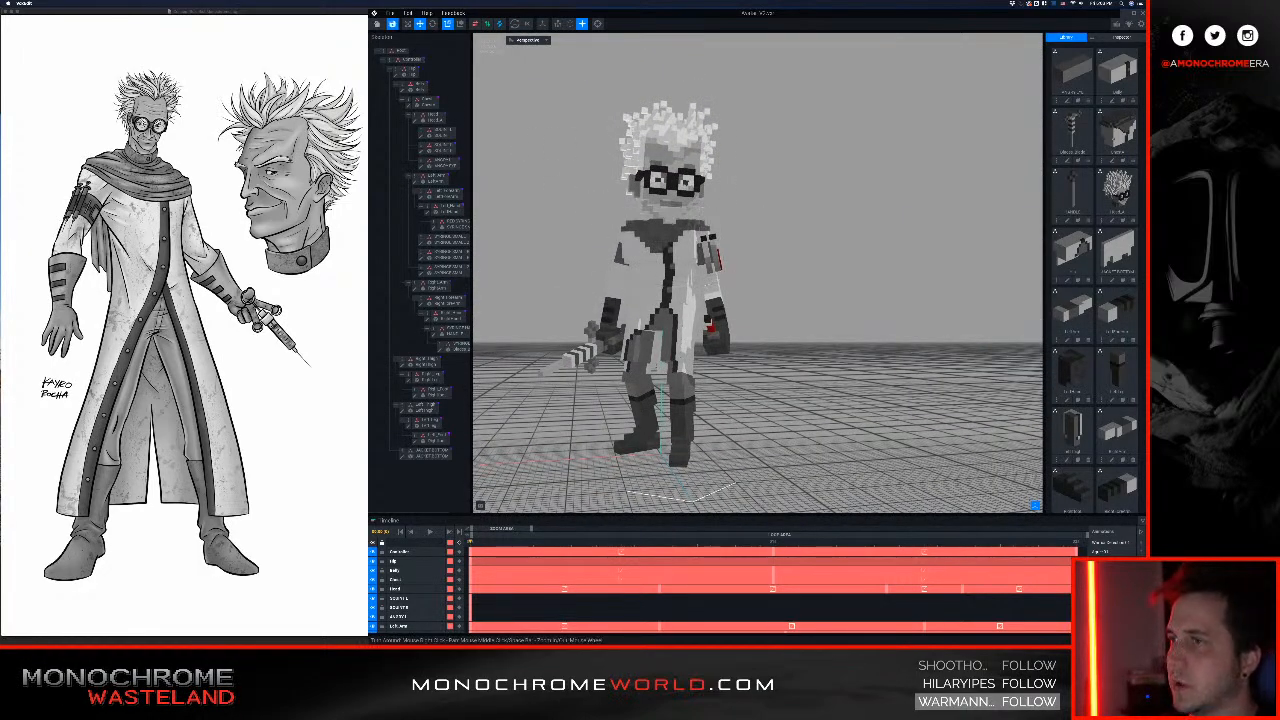
Step: Examine the scarf, glove cuffs and hands on the rigged character from the front and the vial-strap arm side
right_click_drag(680, 165, 682, 200)
middle_click_drag(682, 200, 702, 195)
scroll(726, 208, "up", 5)
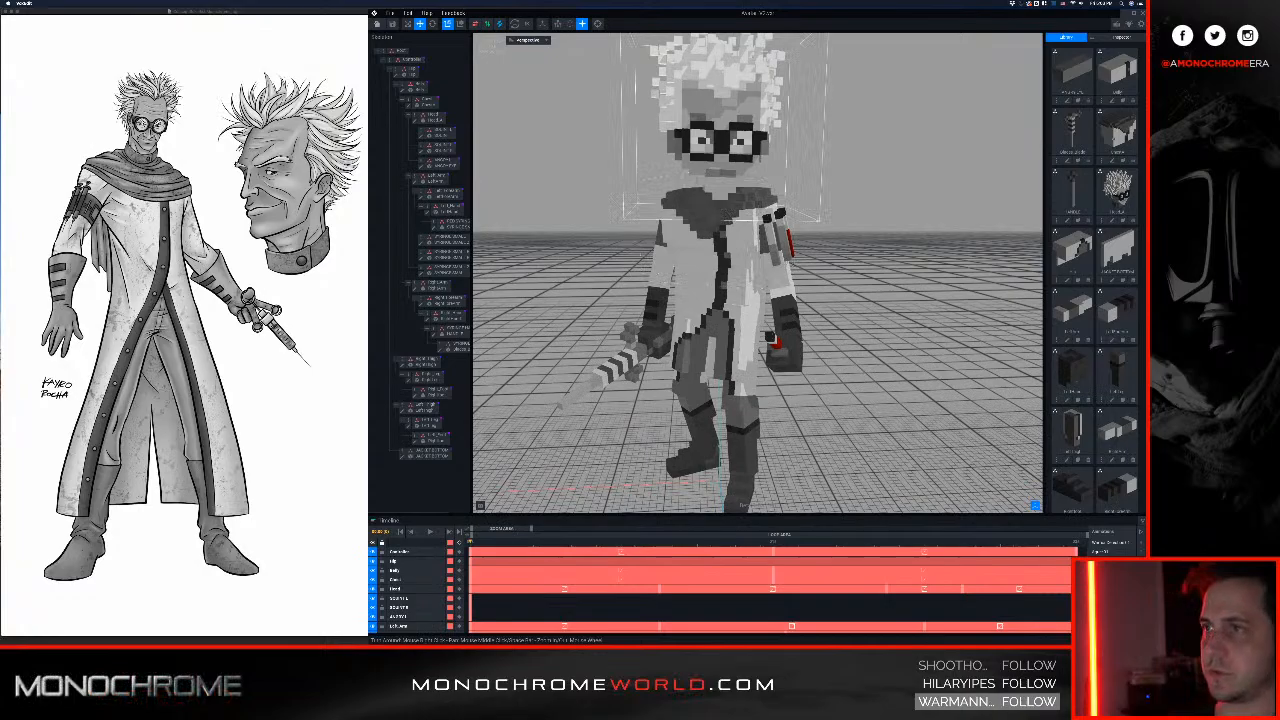
right_click_drag(765, 80, 727, 113)
middle_click_drag(727, 113, 715, 118)
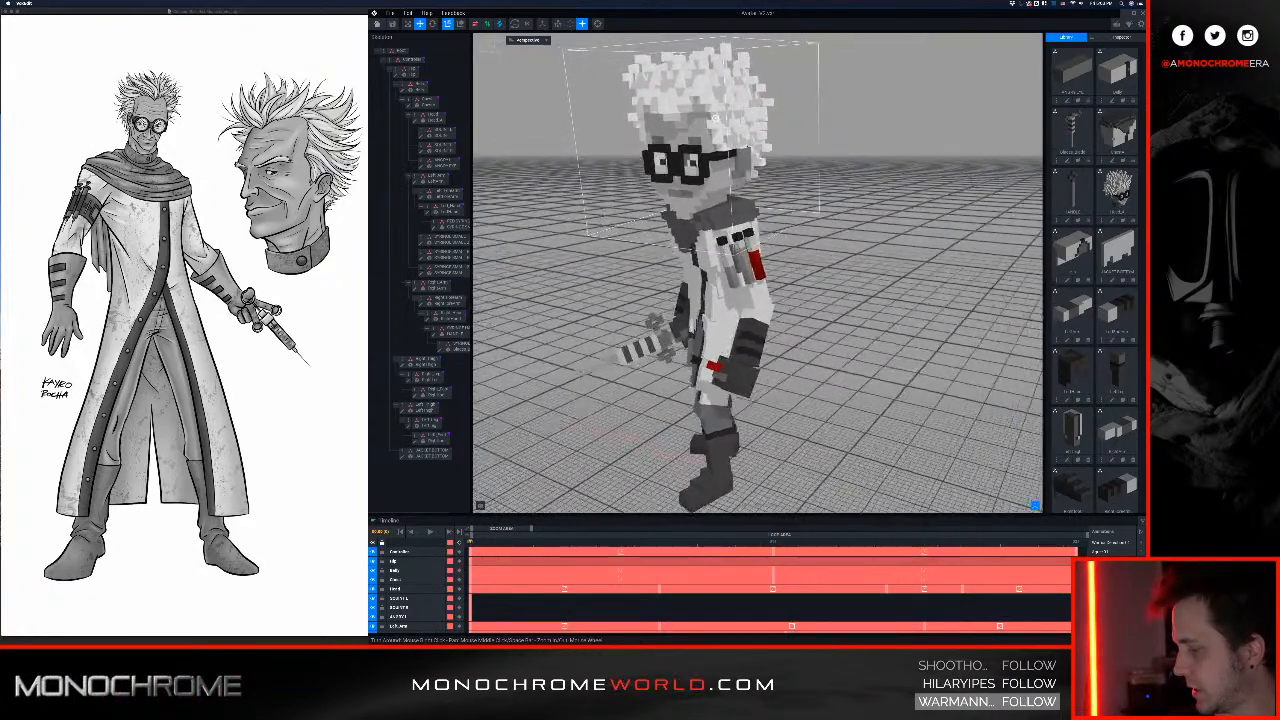
right_click_drag(715, 118, 815, 128)
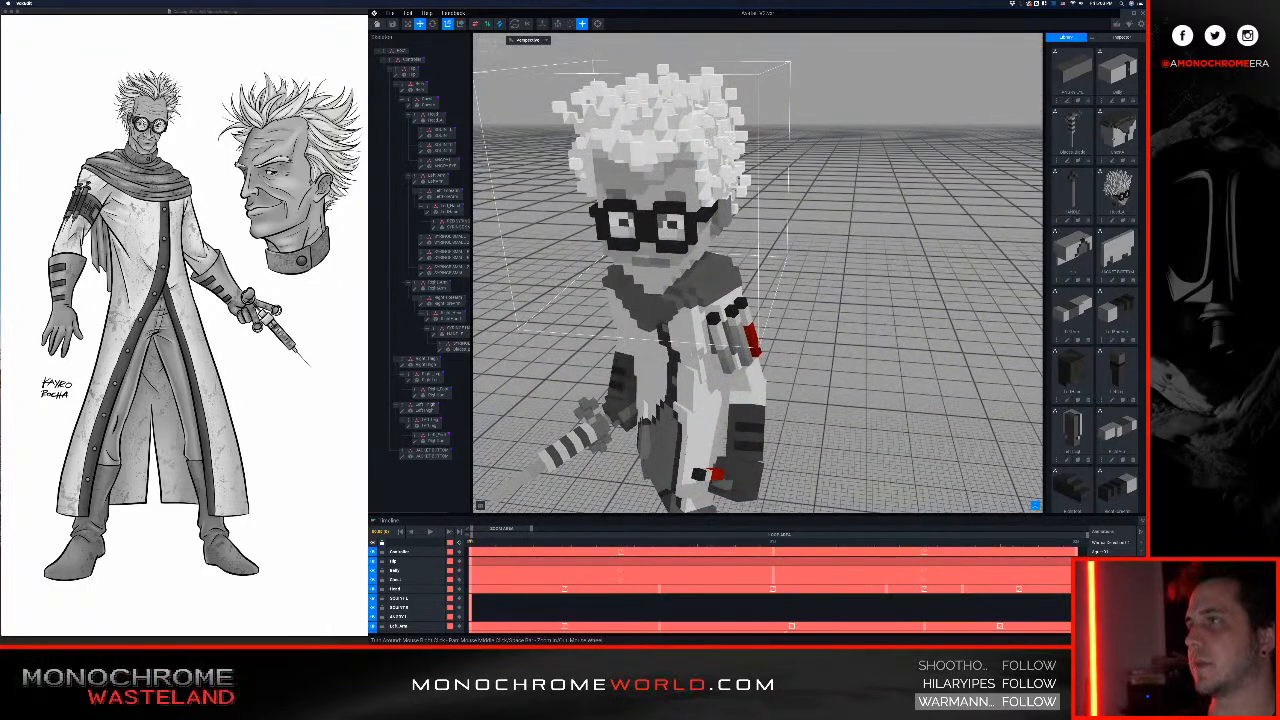
right_click_drag(760, 463, 815, 466)
middle_click_drag(757, 464, 815, 424)
scroll(815, 424, "down", 3)
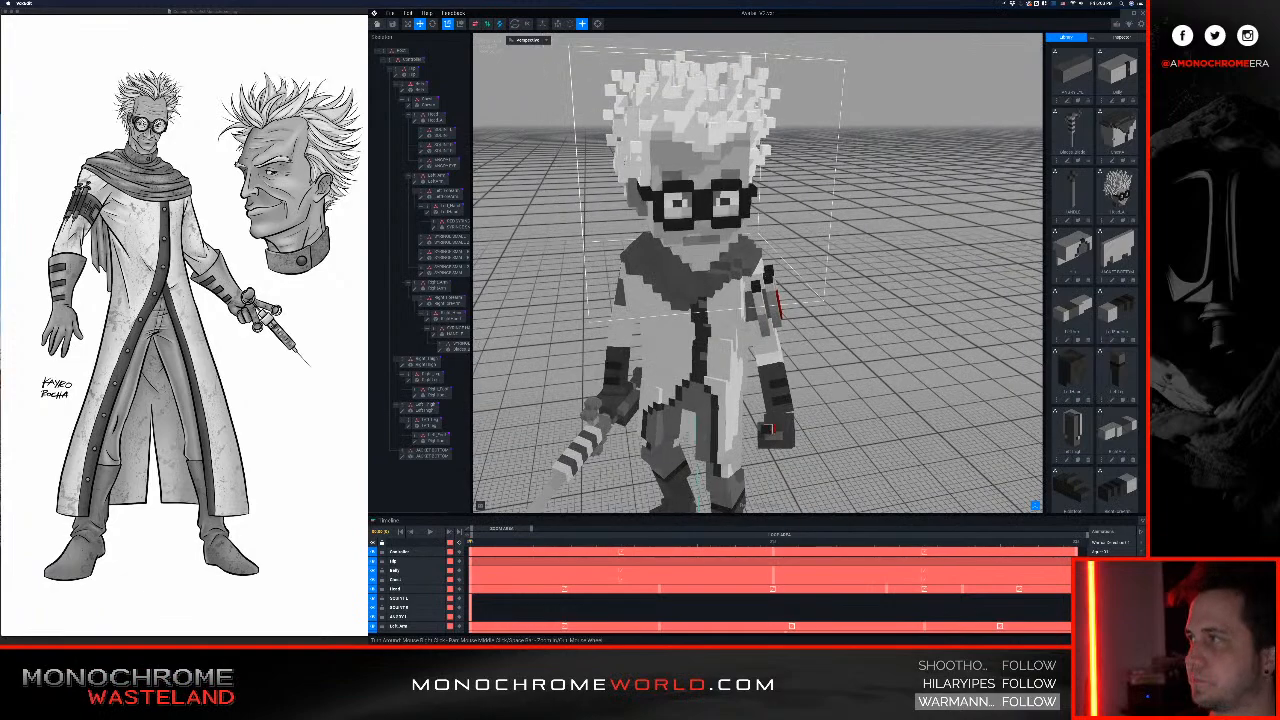
right_click_drag(680, 128, 704, 86)
middle_click_drag(650, 220, 681, 174)
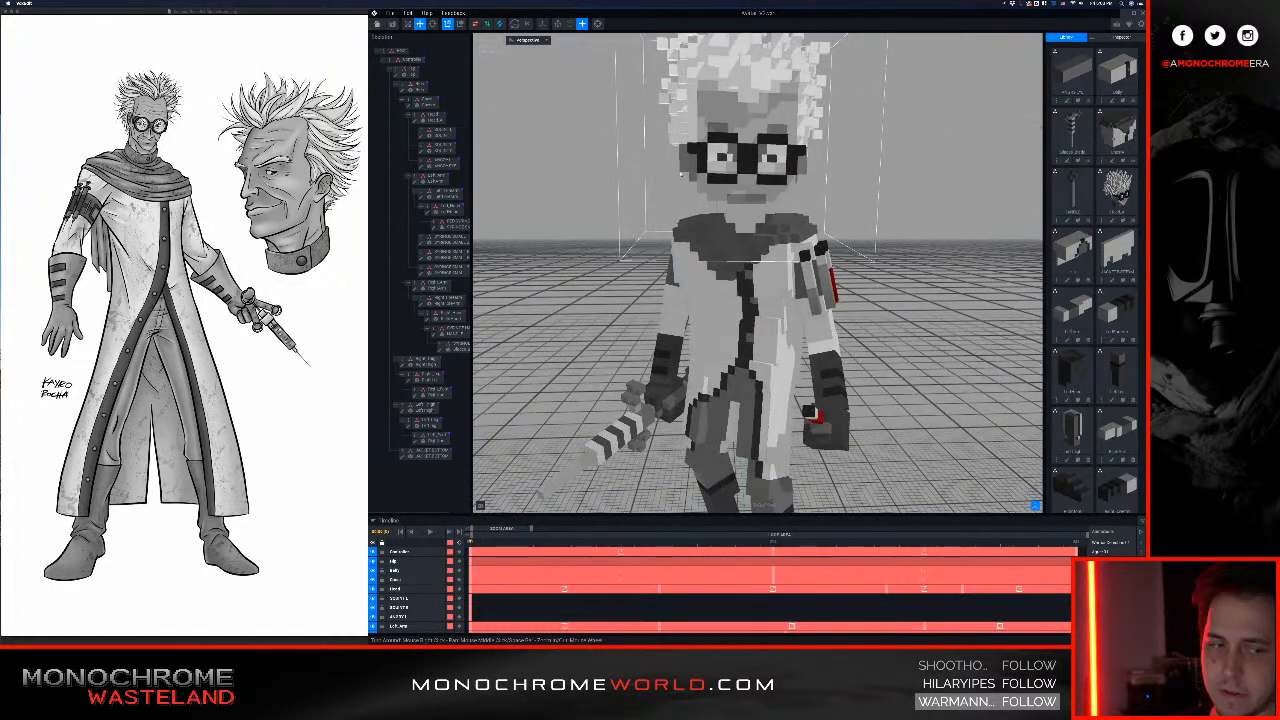
scroll(681, 174, "down", 1)
left_click(681, 174)
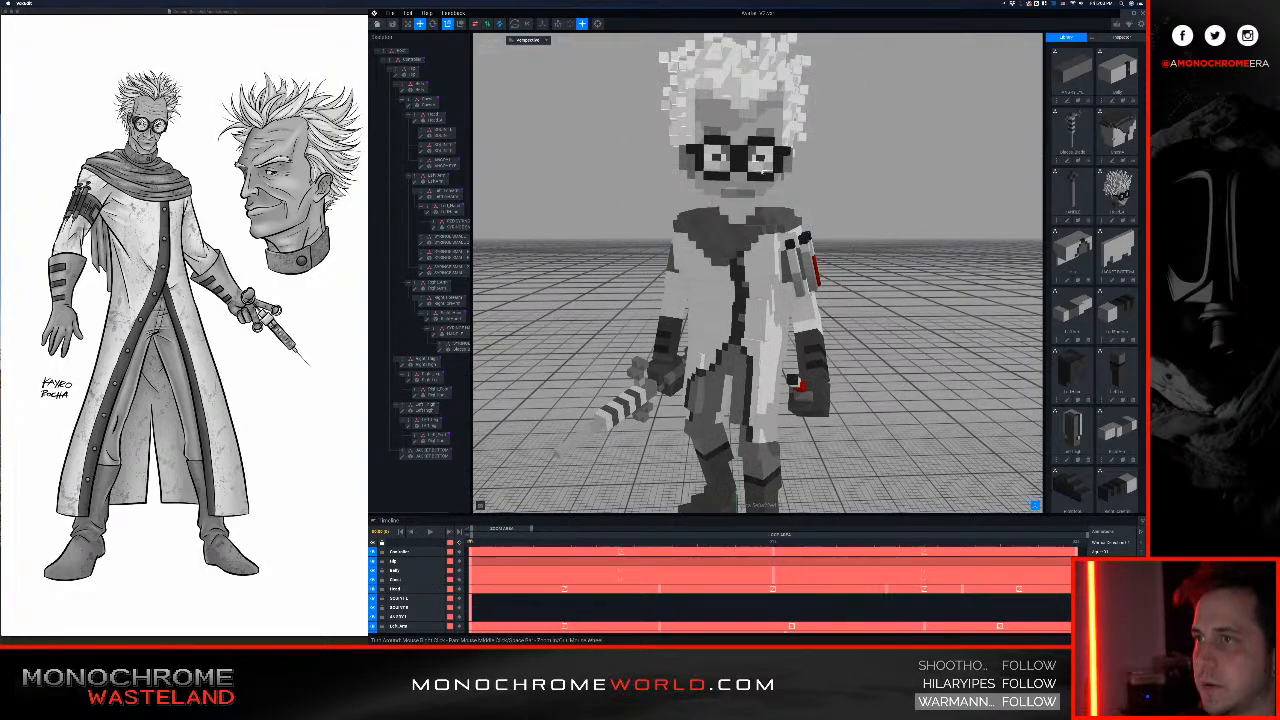
Step: Examine the character's legs, the back of the coat and the overall figure against the reference drawing
right_click_drag(759, 152, 729, 134)
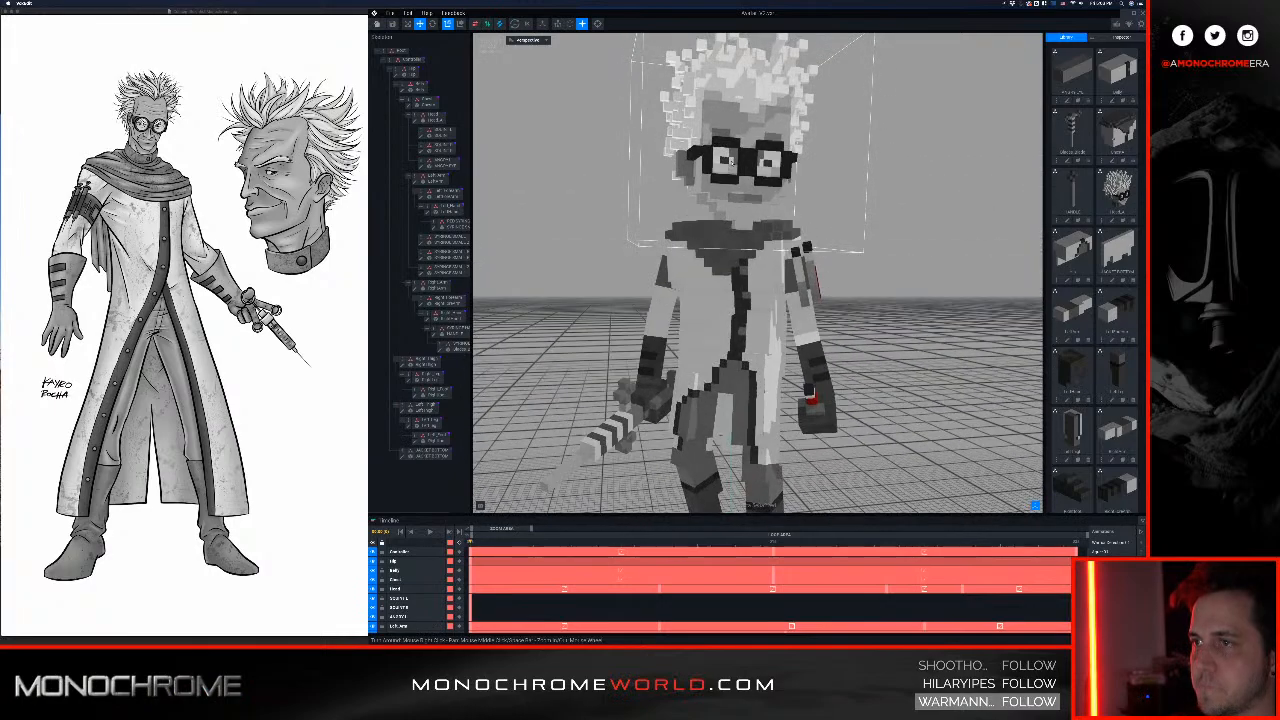
scroll(726, 150, "up", 3)
mouse_move(702, 284)
right_mouse_down()
mouse_move(713, 298)
mouse_move(712, 279)
right_mouse_up()
middle_click_drag(772, 498, 750, 372)
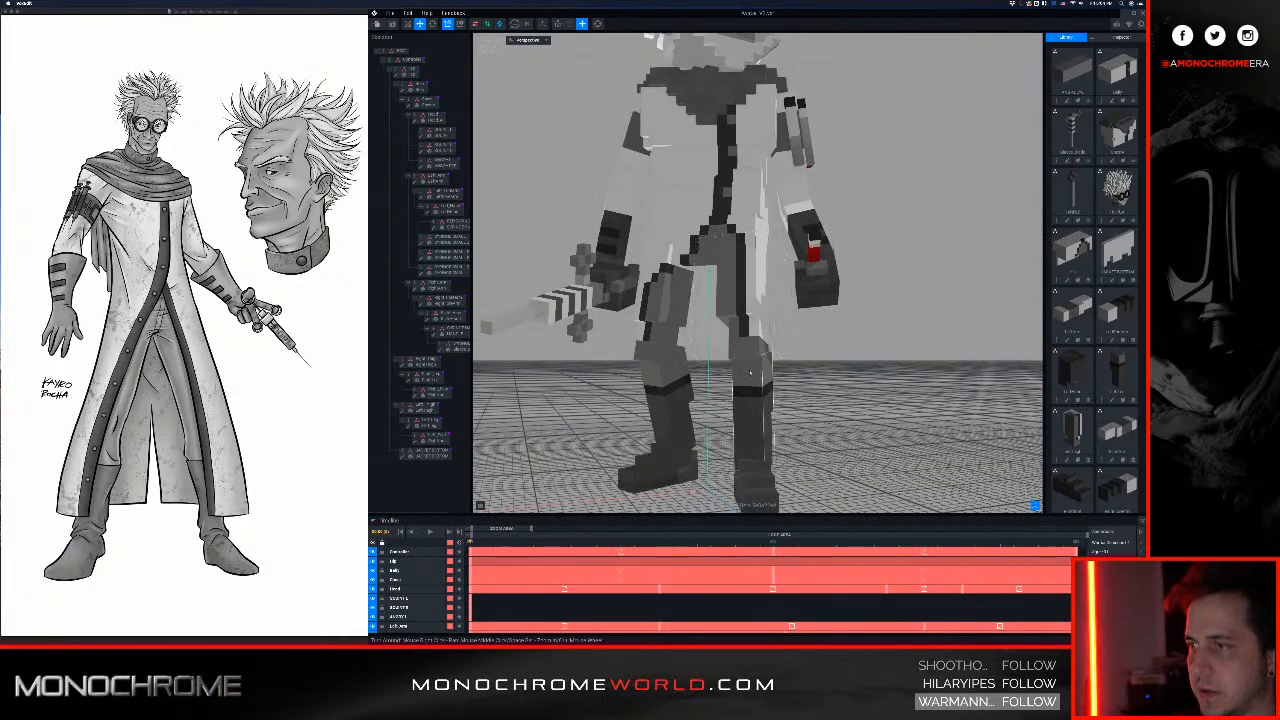
right_click_drag(750, 372, 680, 372)
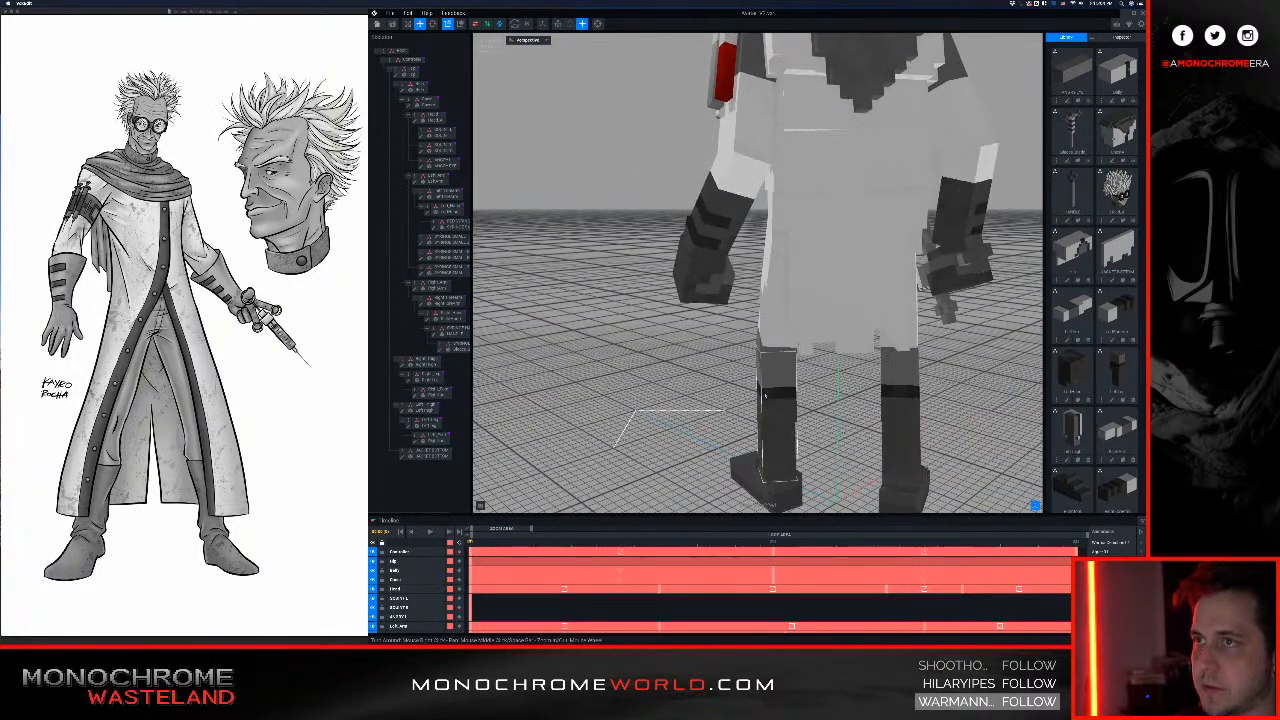
middle_click_drag(750, 148, 580, 352)
scroll(580, 352, "down", 5)
right_click_drag(582, 345, 724, 352)
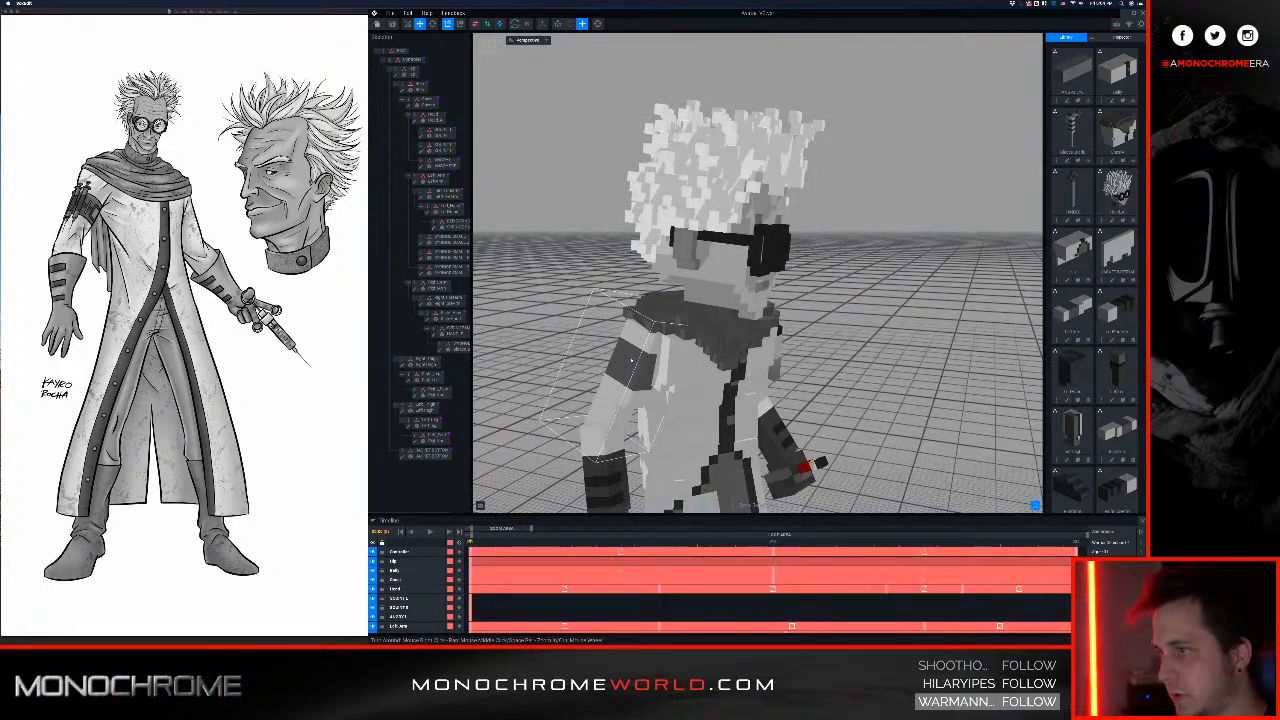
scroll(638, 364, "down", 5)
right_click_drag(638, 364, 674, 387)
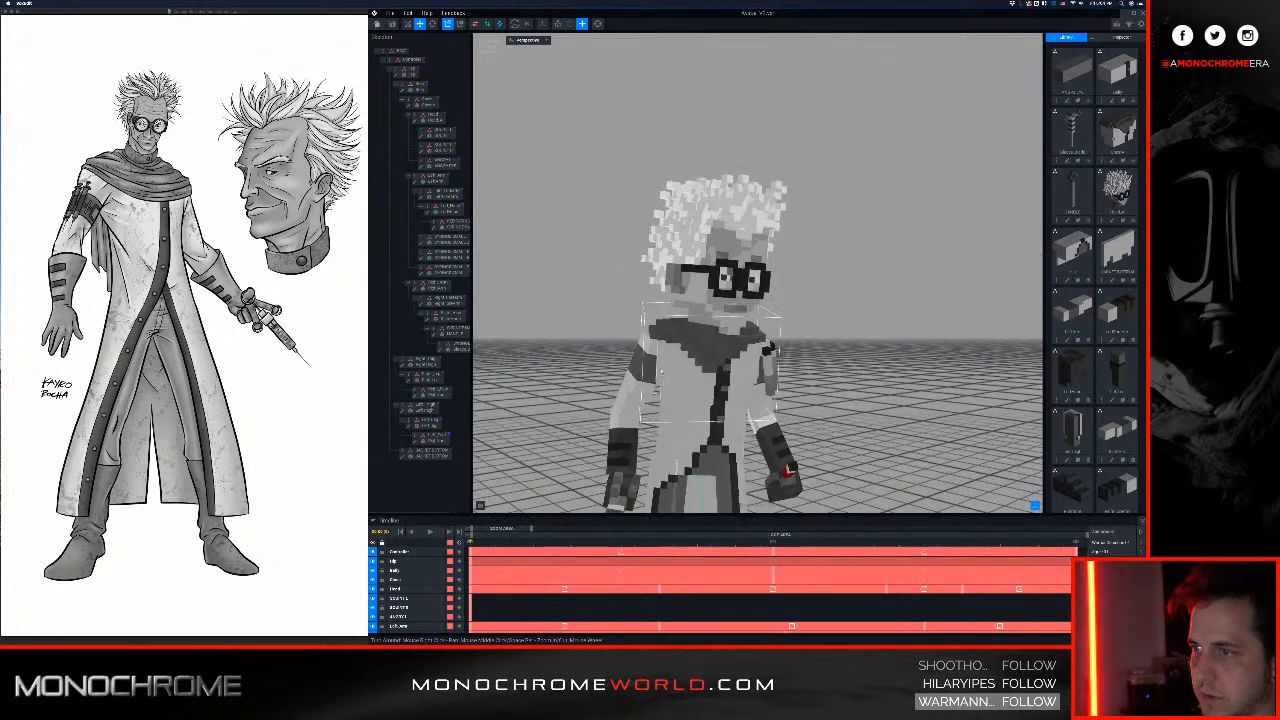
middle_click_drag(674, 387, 660, 355)
scroll(660, 355, "down", 3)
mouse_move(660, 355)
right_mouse_down()
mouse_move(656, 332)
mouse_move(662, 347)
right_mouse_up()
scroll(658, 334, "down", 3)
scroll(662, 347, "up", 3)
middle_click_drag(662, 347, 662, 325)
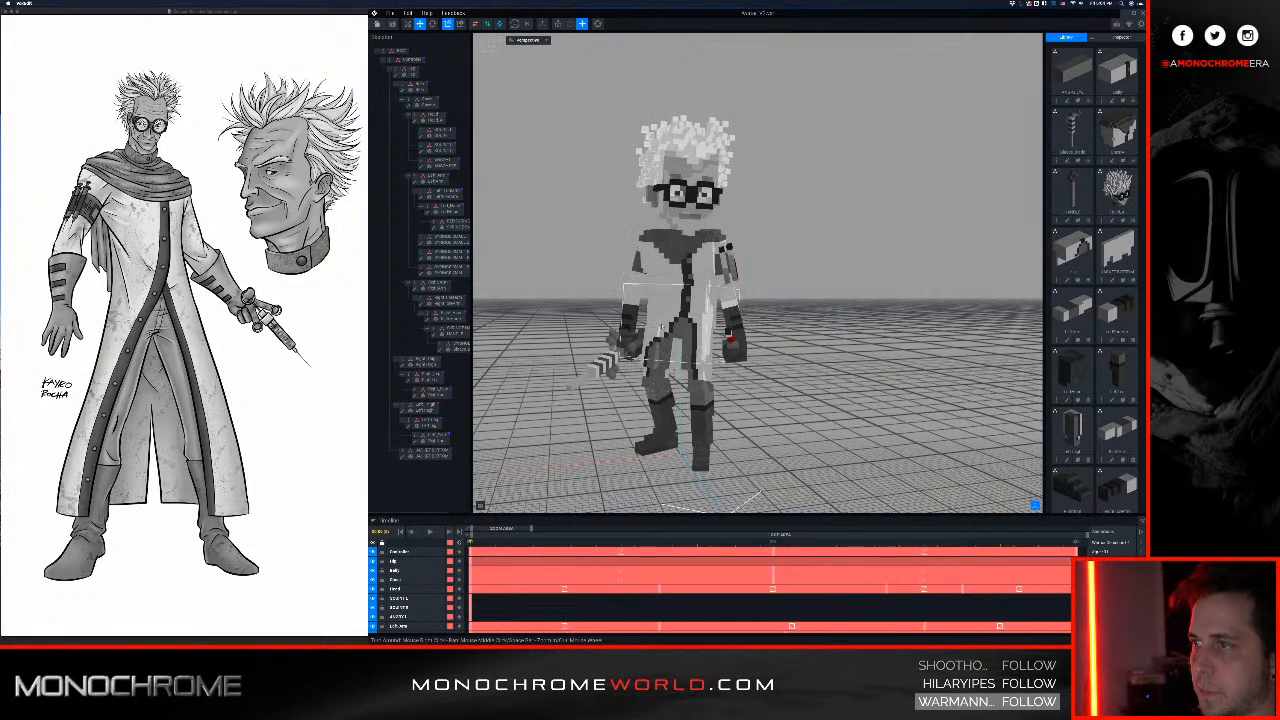
right_click_drag(662, 325, 660, 330)
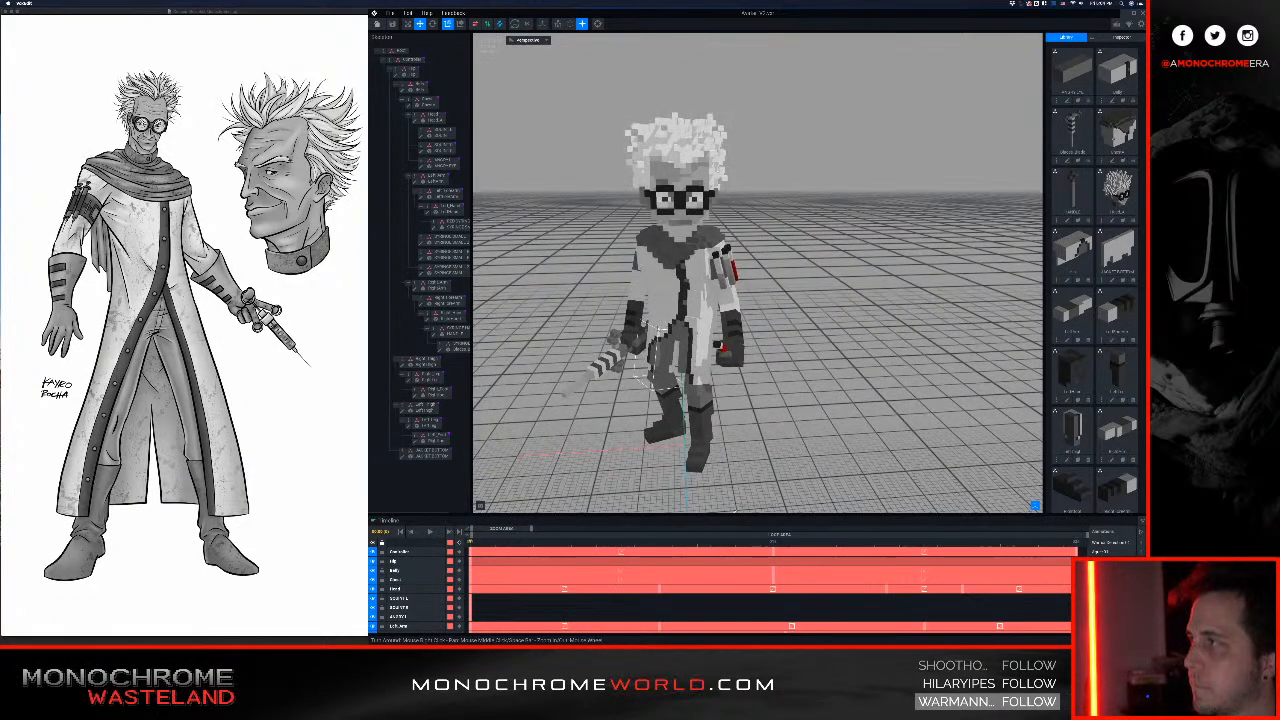
scroll(664, 320, "up", 6)
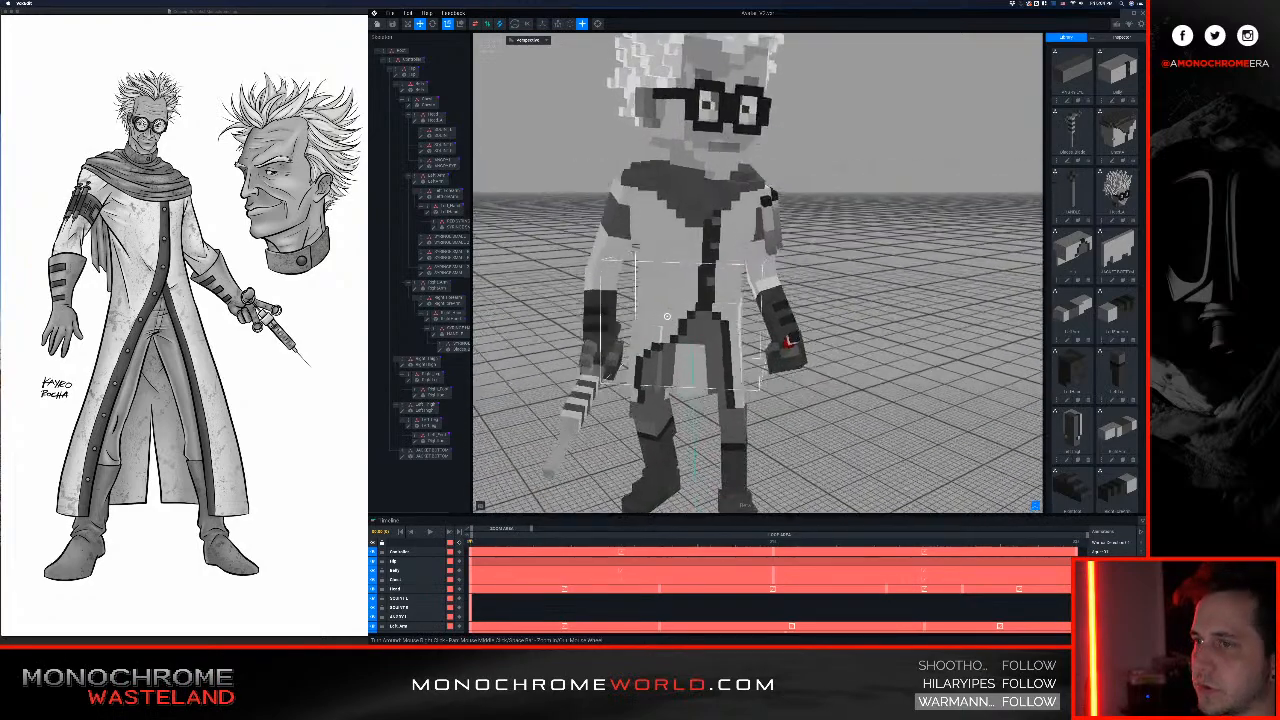
right_click_drag(667, 316, 682, 303)
scroll(680, 305, "down", 3)
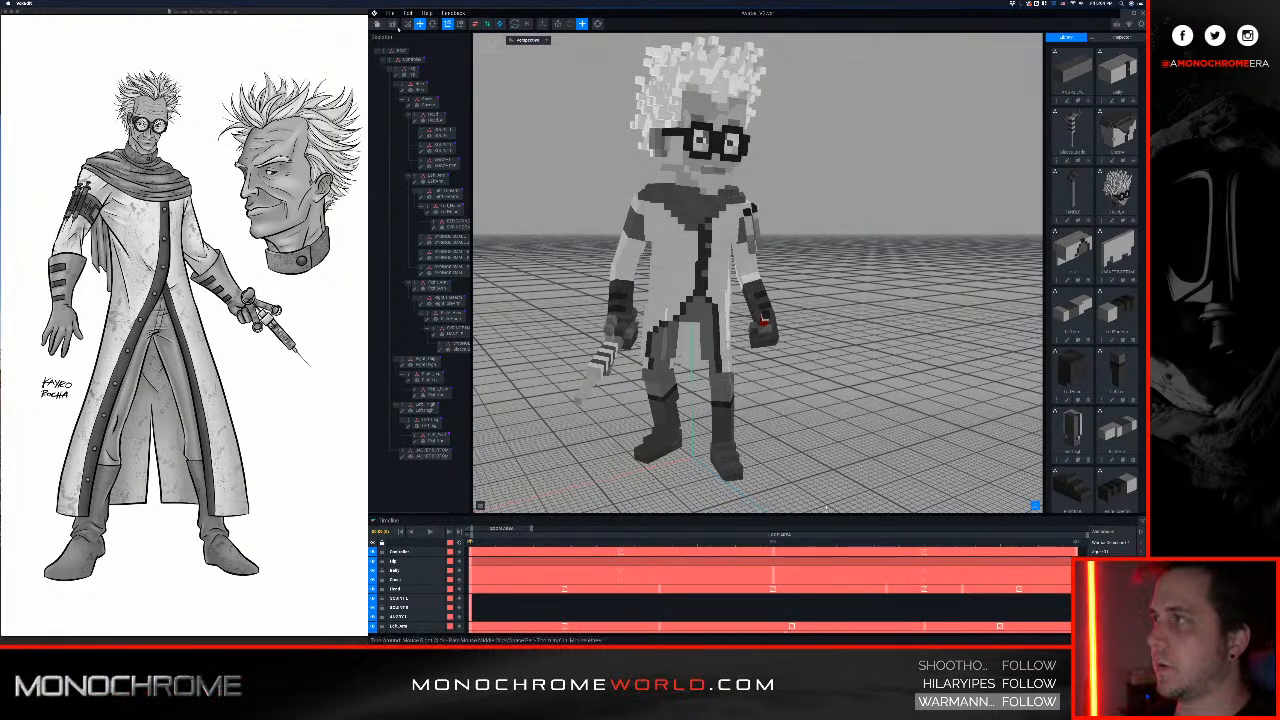
Step: Find and open the reference drawing of the spiked gas-mask character in the Finder's character folders
left_click(137, 13)
left_click_drag(141, 12, 138, 63)
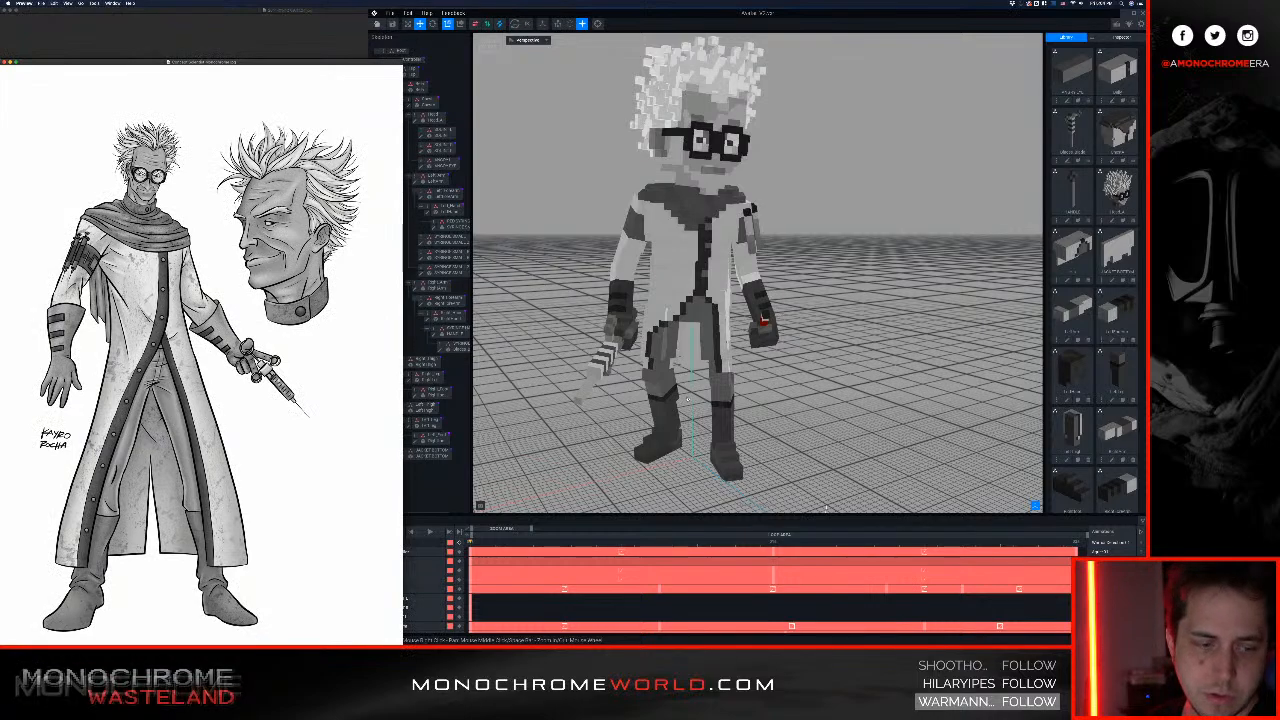
key("super+Tab")
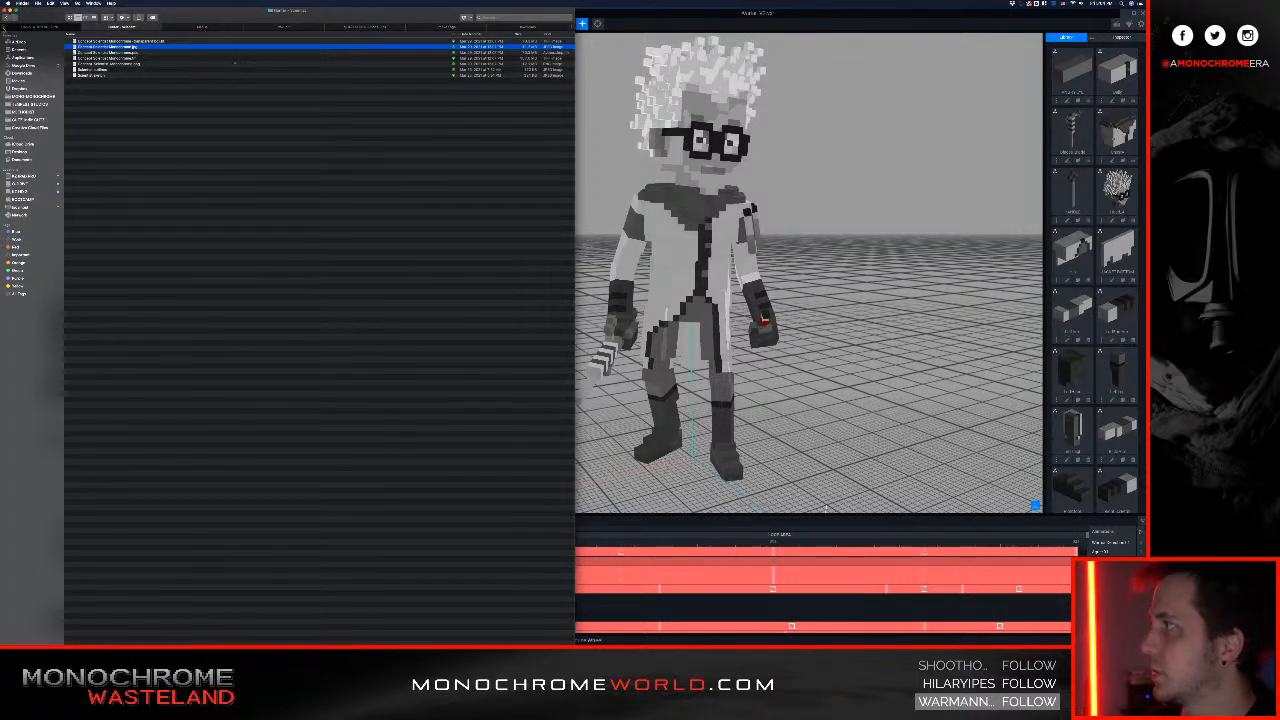
left_click(8, 18)
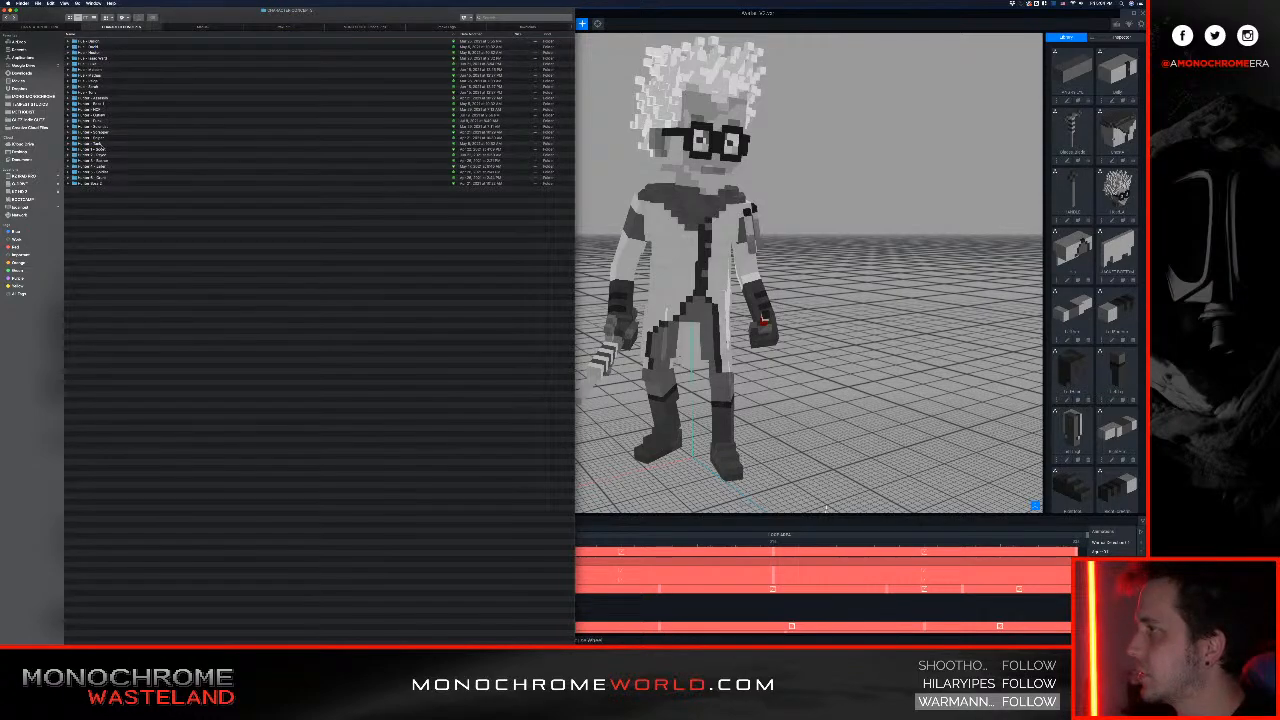
double_click(101, 146)
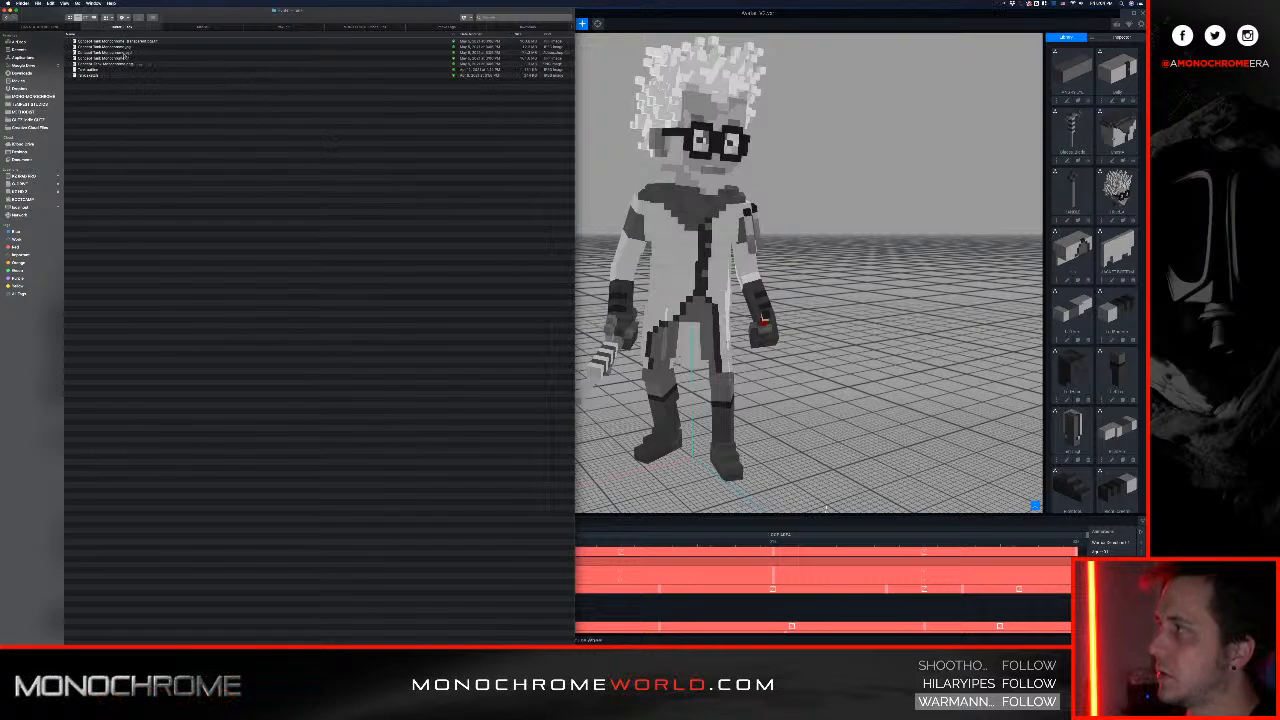
double_click(106, 47)
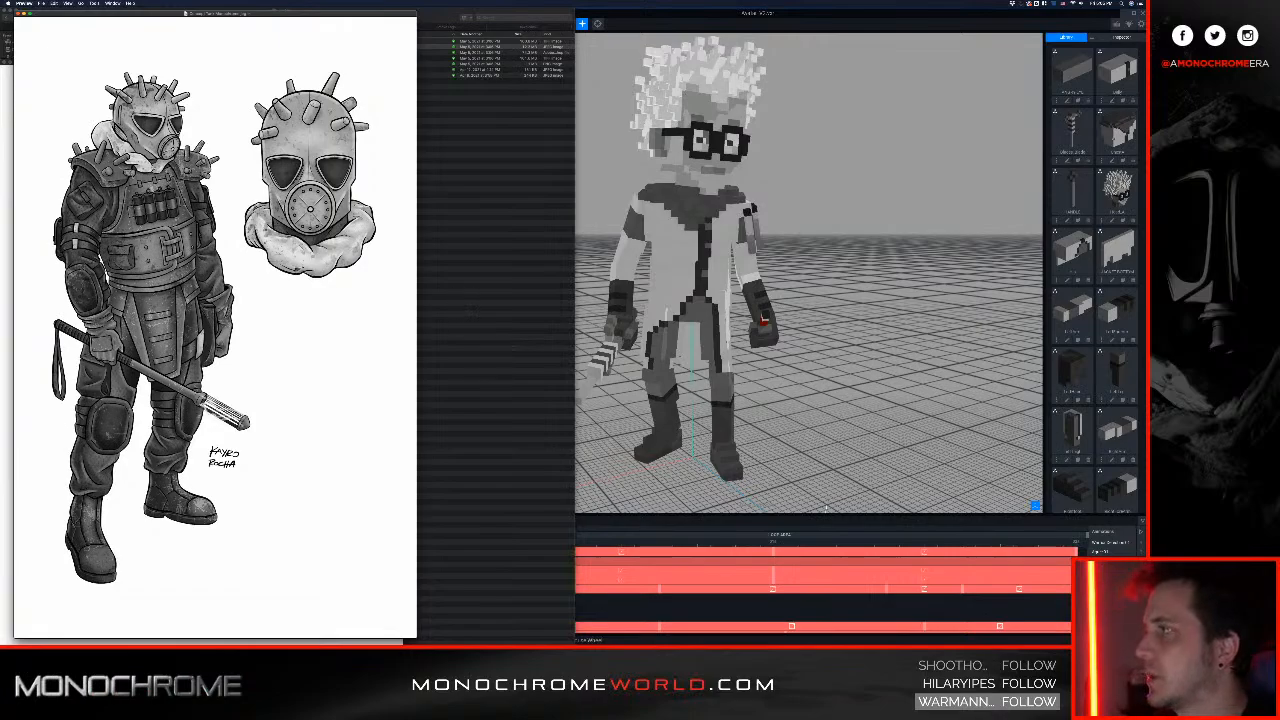
Step: Compare the gas-mask drawing with the scientist drawing, close it, and move the scientist drawing back beside the model
left_click_drag(305, 13, 716, 17)
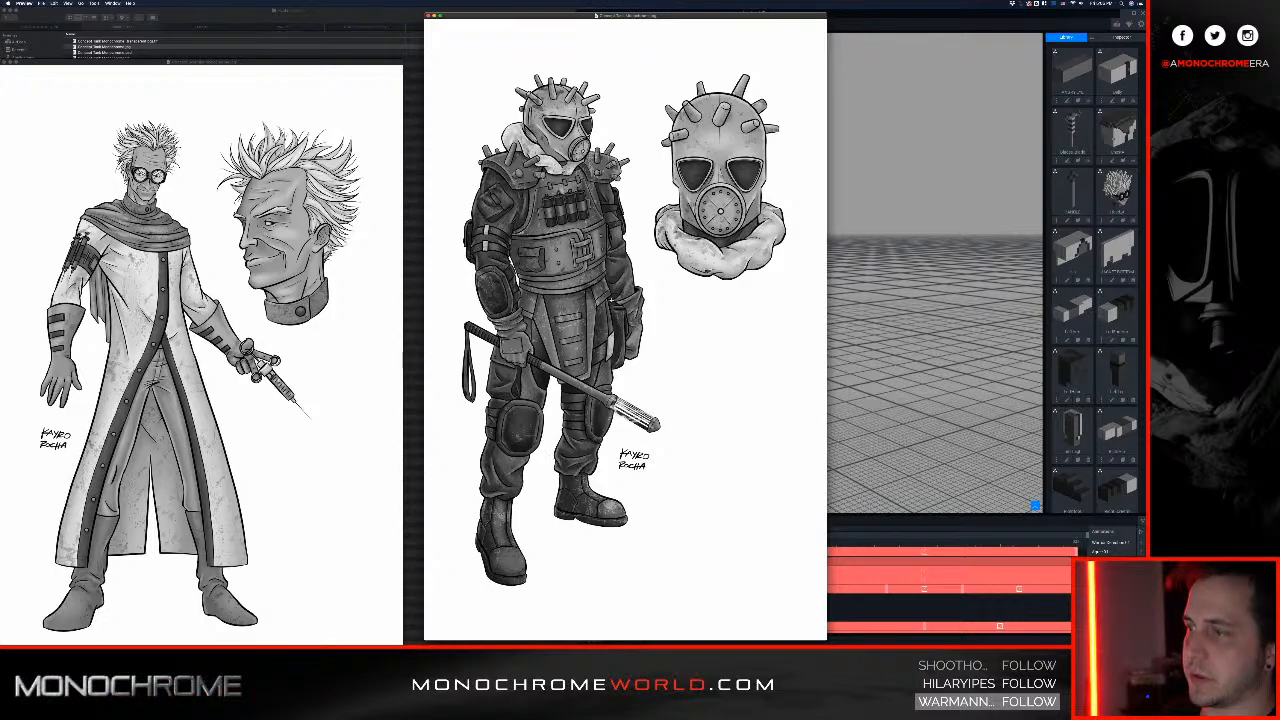
left_click_drag(697, 17, 393, 18)
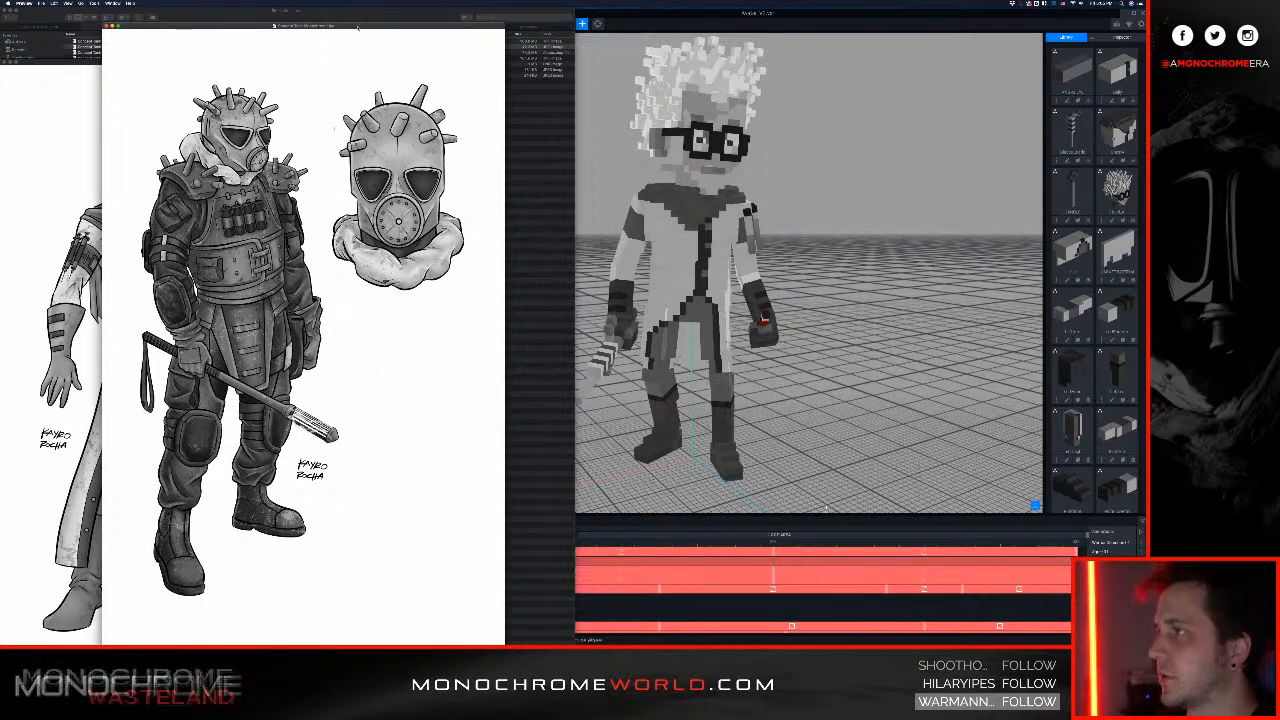
left_click_drag(360, 26, 349, 14)
key("super+w")
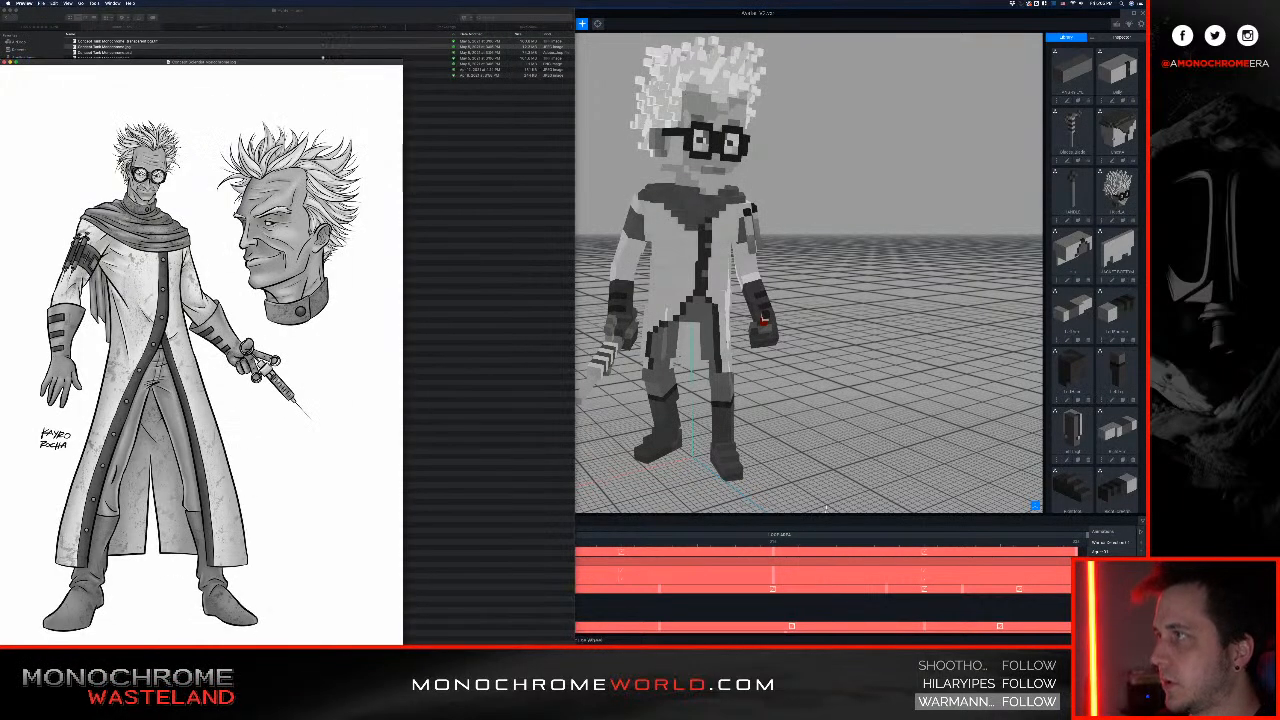
left_click_drag(323, 61, 332, 18)
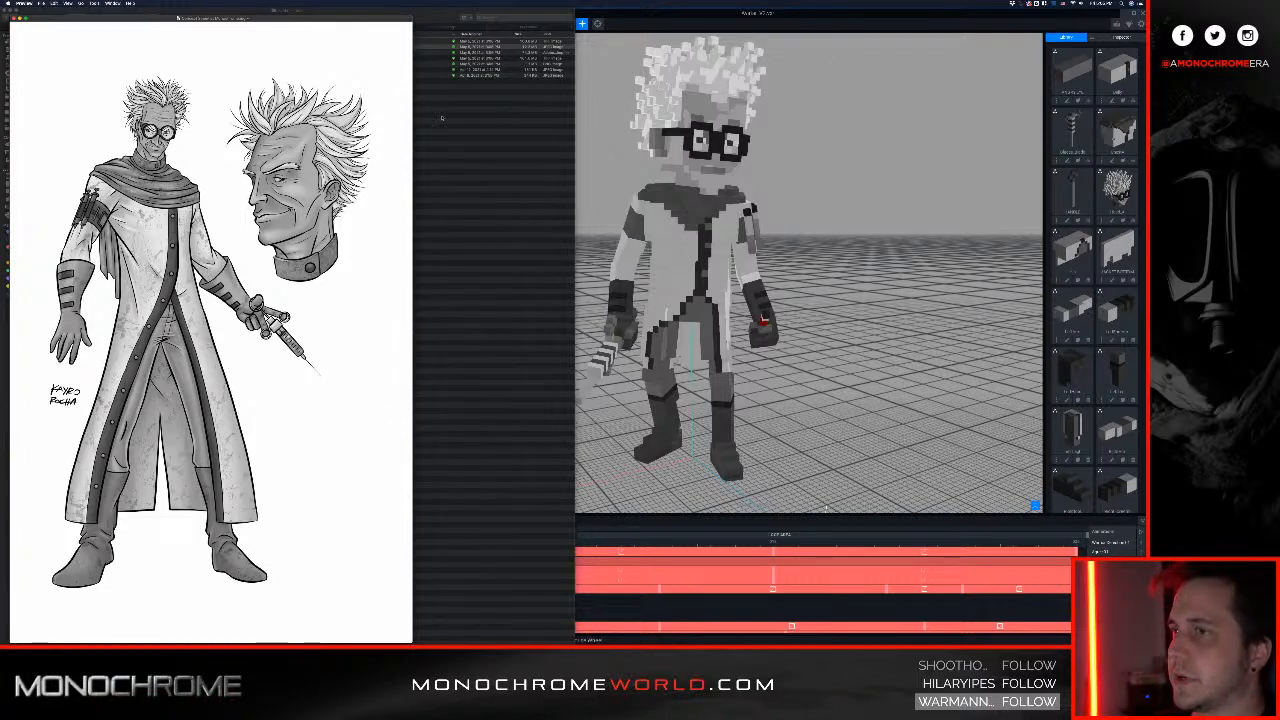
Step: Return to VoxEdit, check the whole scientist once more, and close the rig to the start screen with its changes saved
left_click(880, 172)
scroll(880, 172, "down", 3)
right_click_drag(880, 172, 795, 132)
middle_click_drag(603, 166, 560, 129)
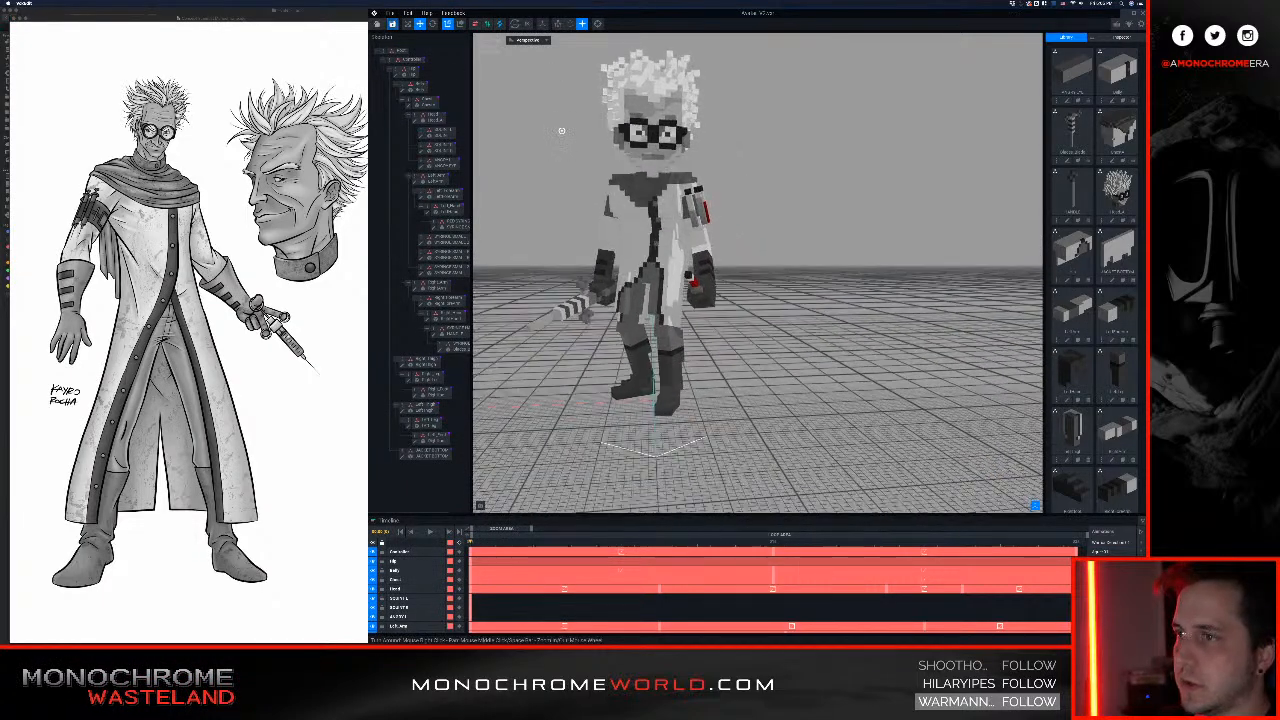
right_click_drag(560, 129, 517, 146)
mouse_move(517, 146)
middle_mouse_down()
mouse_move(615, 186)
mouse_move(515, 140)
middle_mouse_up()
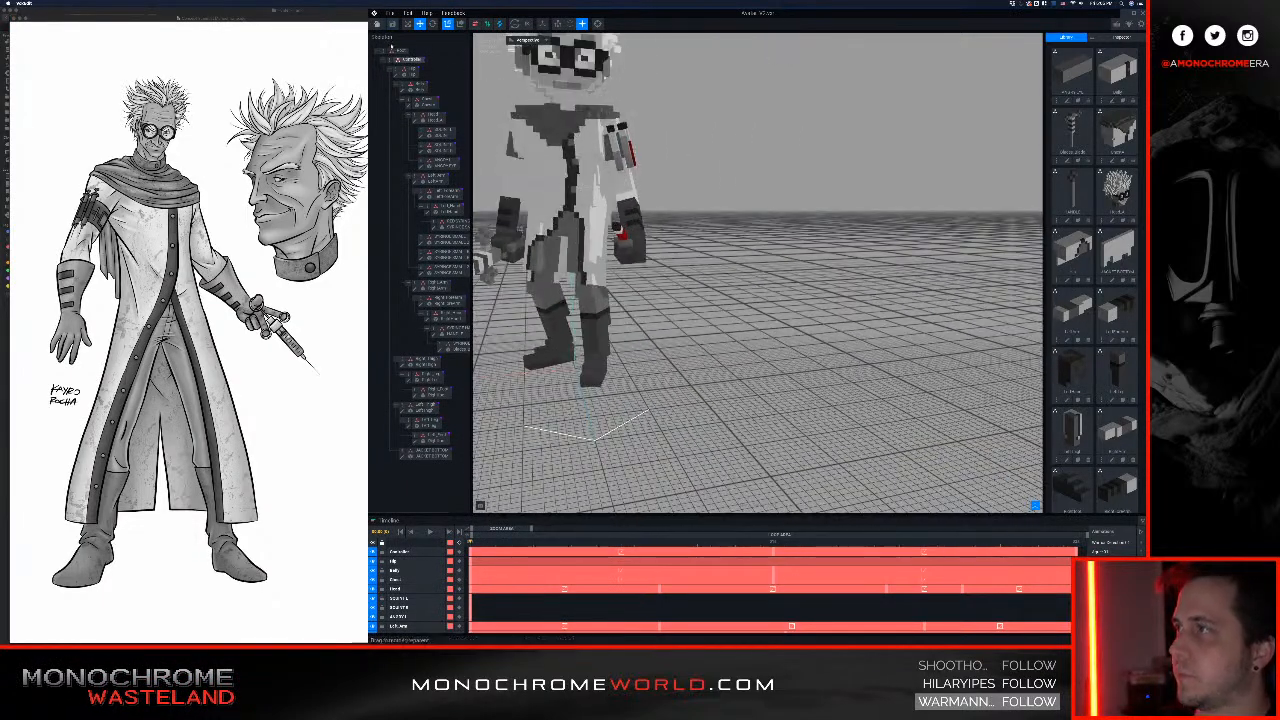
left_click(377, 24)
left_click(700, 192)
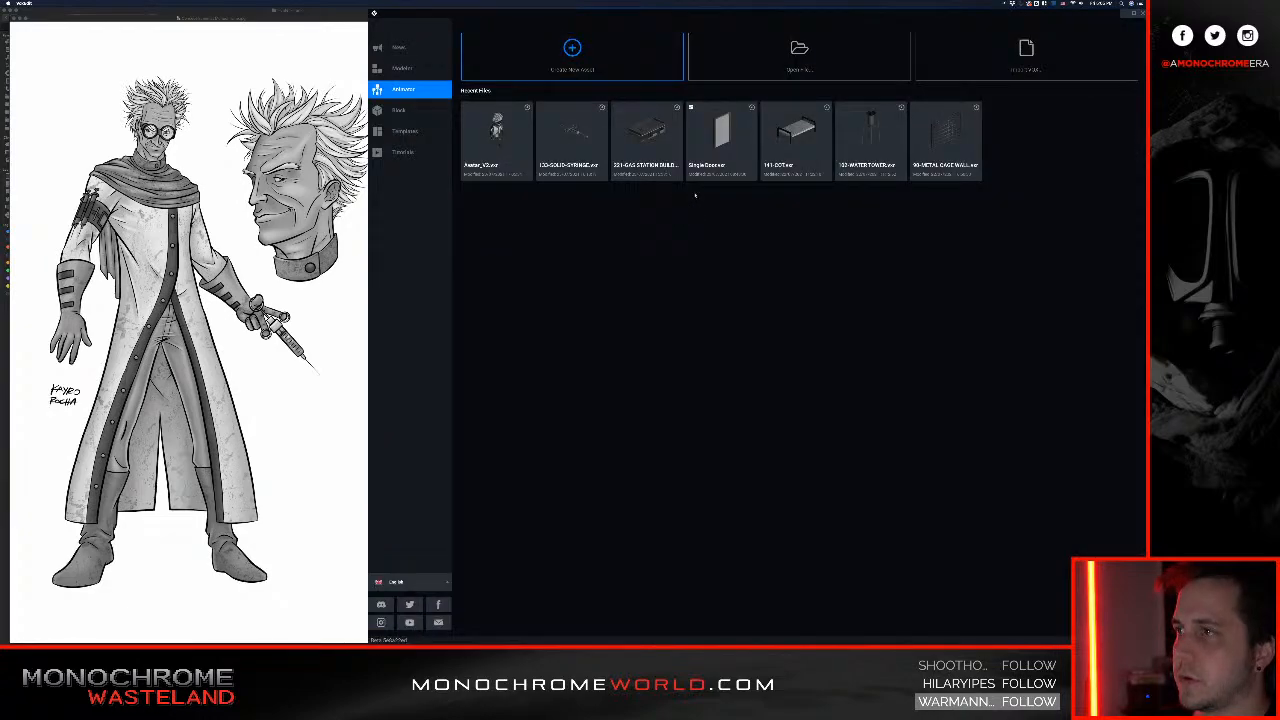
Step: Open the Avatar_V3.vxr file of the wide-brimmed-hat character from its own folder among the project's character folders
left_click(798, 47)
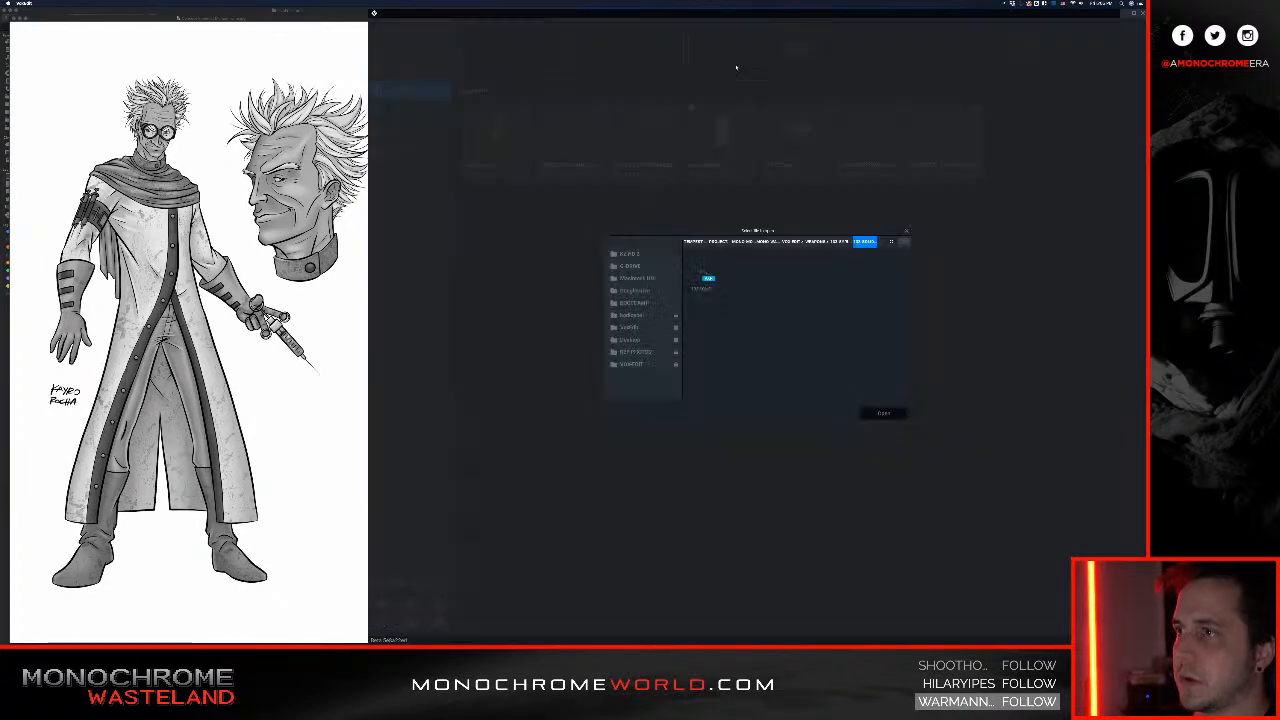
left_click(640, 364)
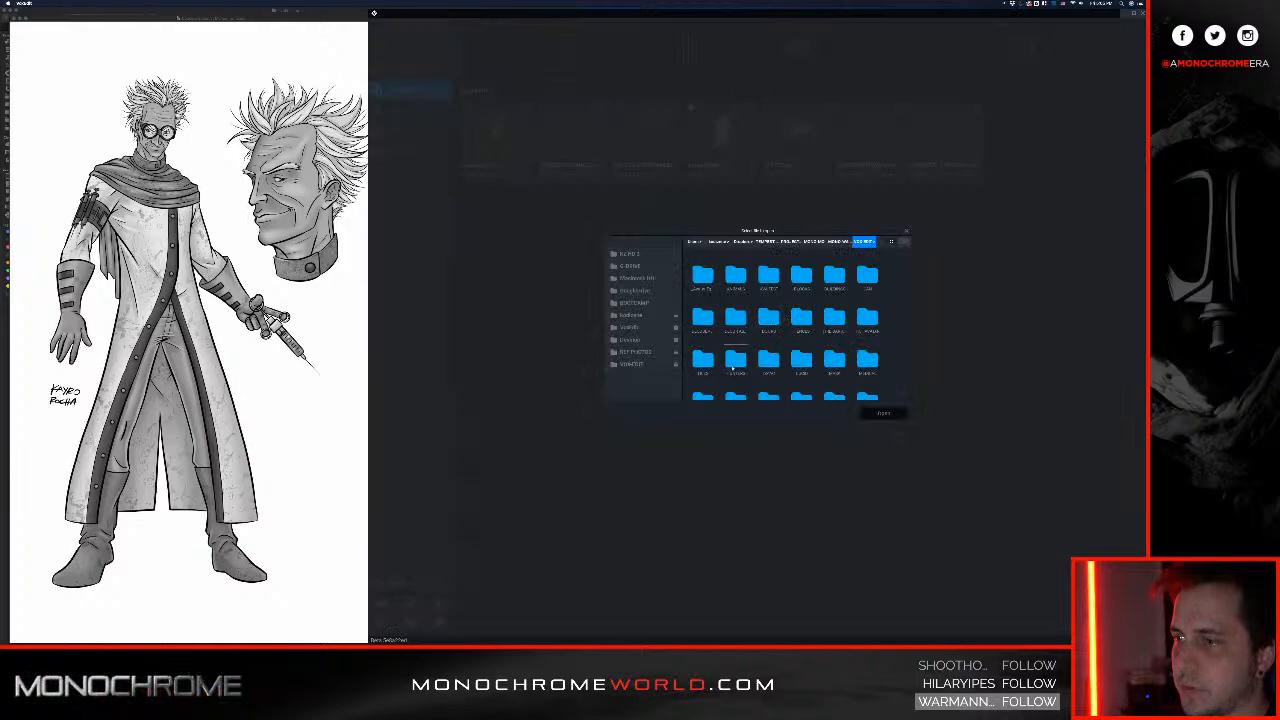
double_click(733, 366)
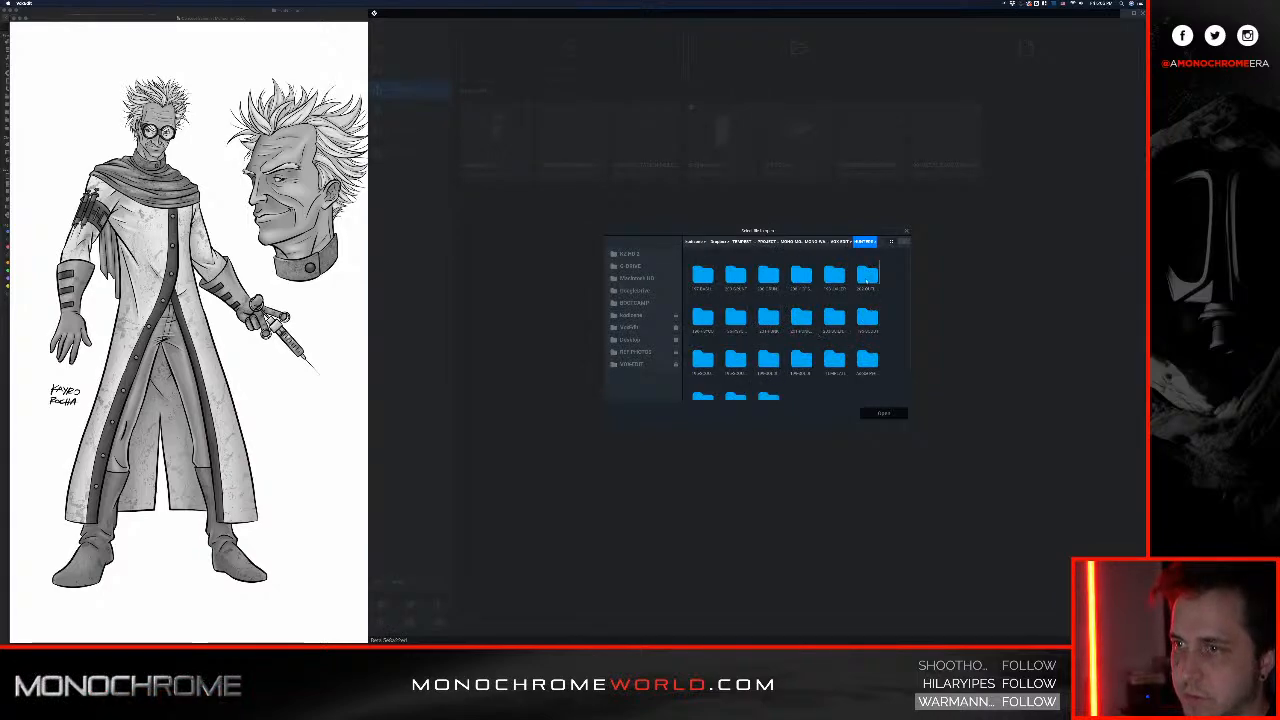
double_click(867, 276)
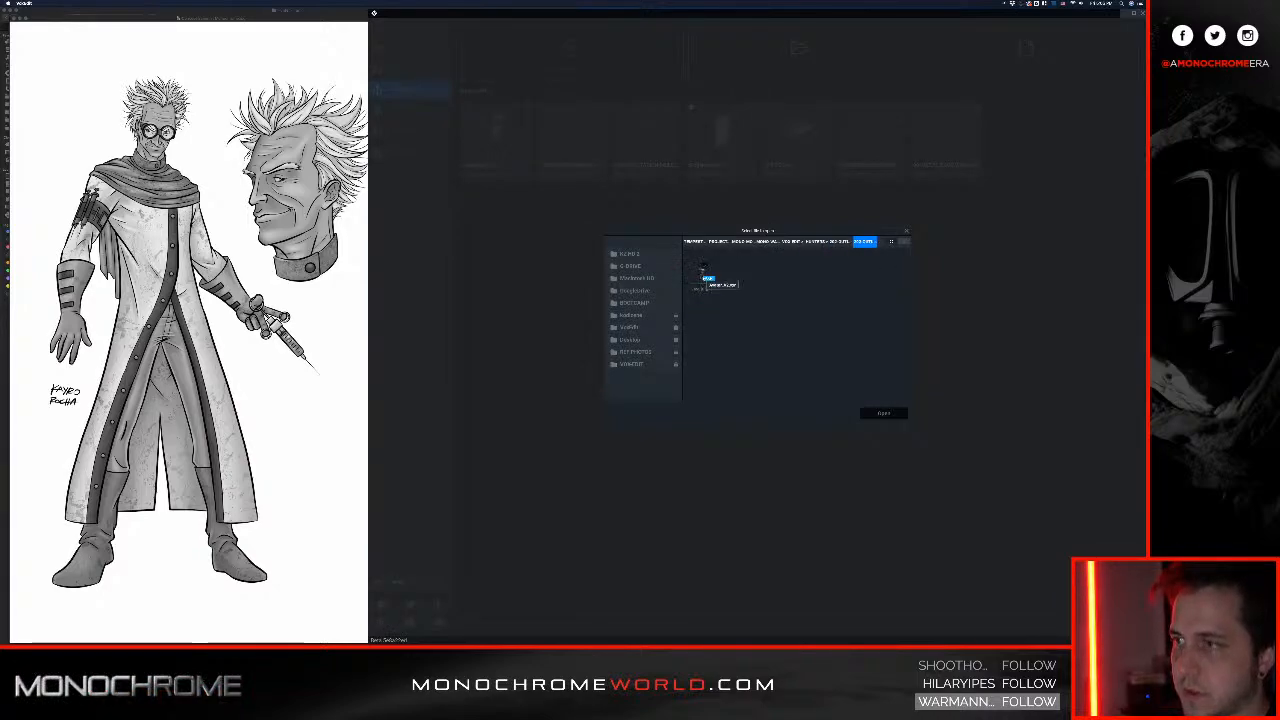
left_click(705, 272)
left_click(884, 413)
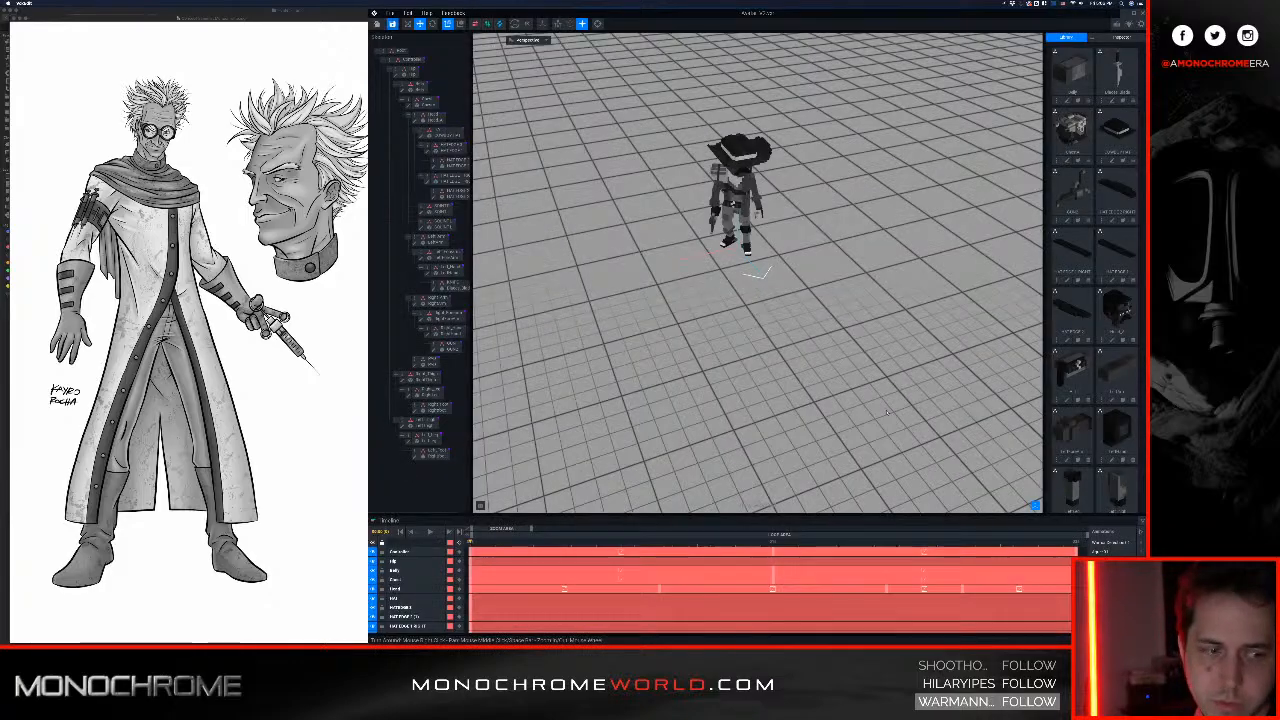
Step: Examine the wide-brimmed-hat character up close and as a whole figure, and close it to the start screen
scroll(740, 230, "up", 5)
right_click_drag(757, 275, 728, 300)
scroll(745, 188, "up", 4)
scroll(710, 246, "down", 5)
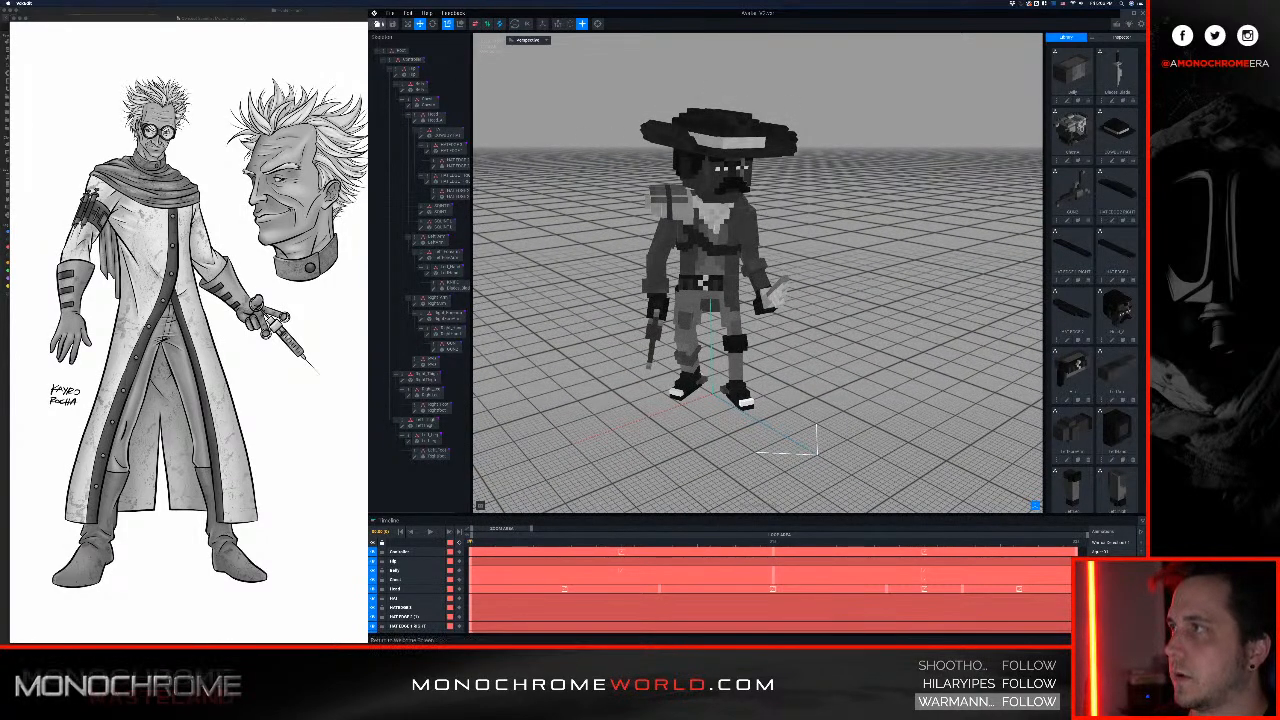
left_click(377, 23)
left_click(707, 193)
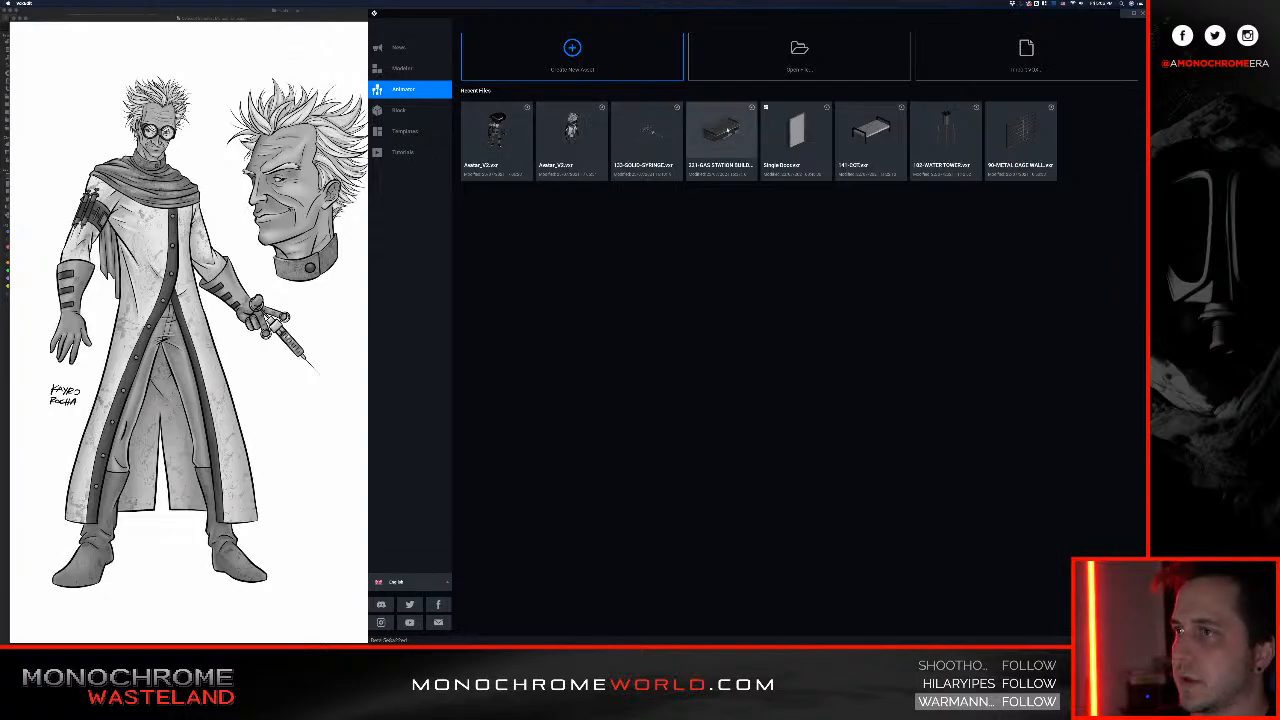
Step: Open the recent 221 gas station building, examine its facade from several angles, and close it to the start screen
left_click(729, 131)
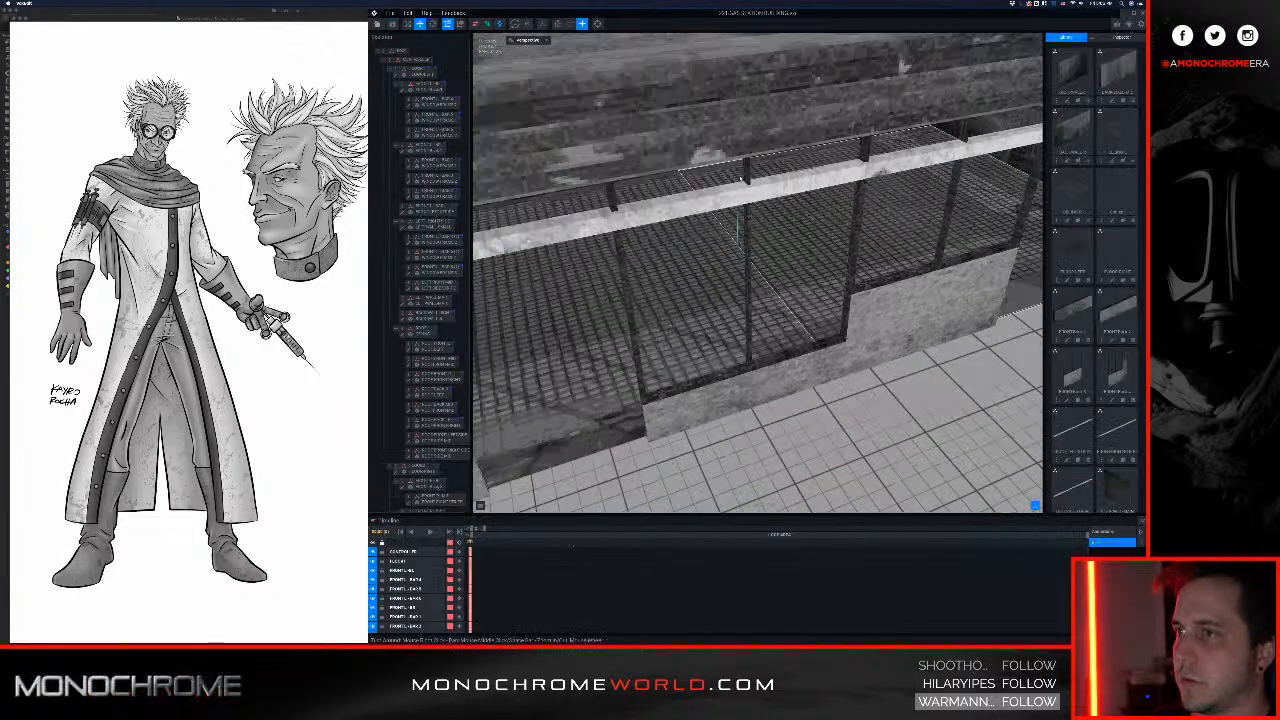
scroll(746, 185, "down", 5)
right_click_drag(746, 185, 722, 98)
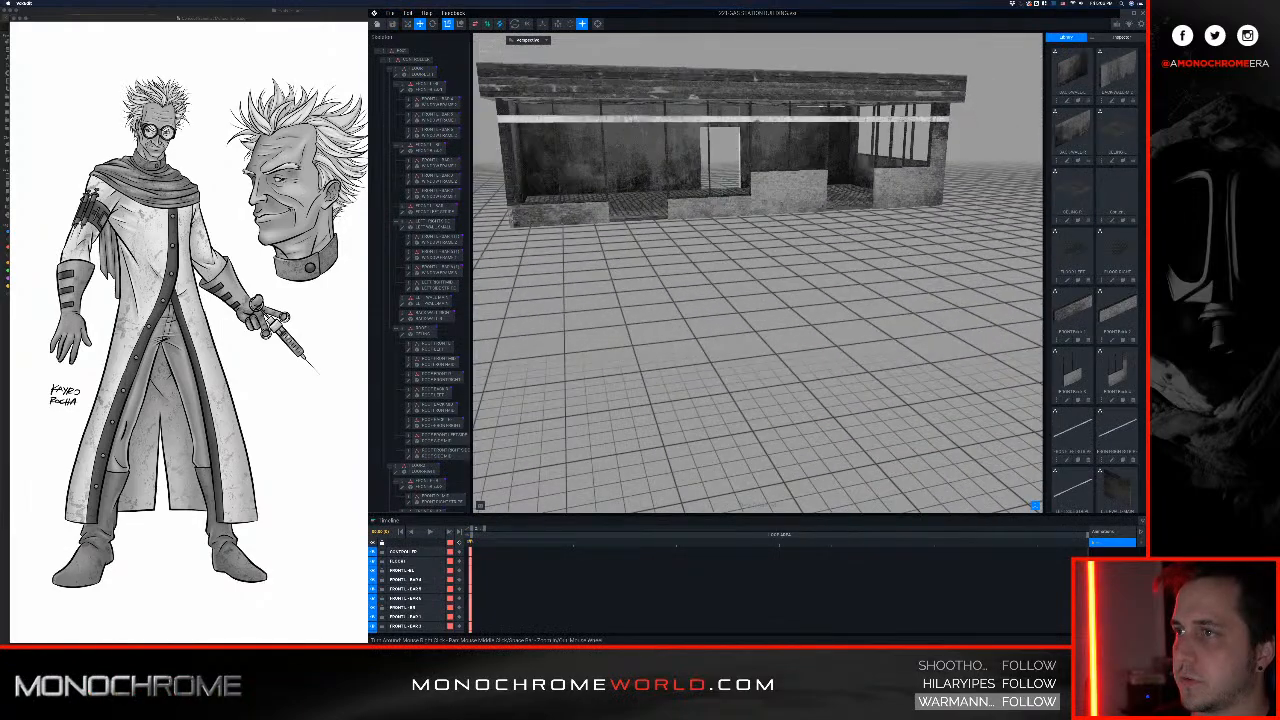
middle_click_drag(722, 98, 752, 203)
right_click_drag(752, 203, 820, 207)
right_click_drag(640, 277, 738, 249)
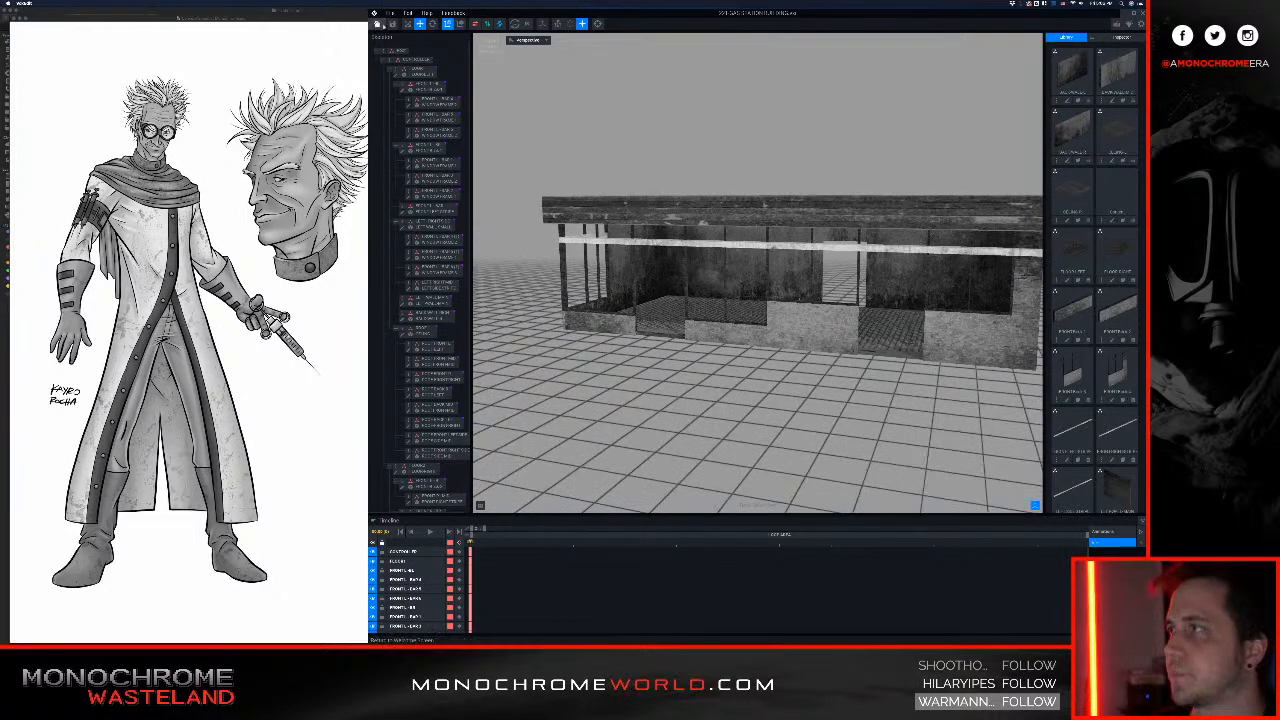
left_click(380, 24)
left_click(705, 193)
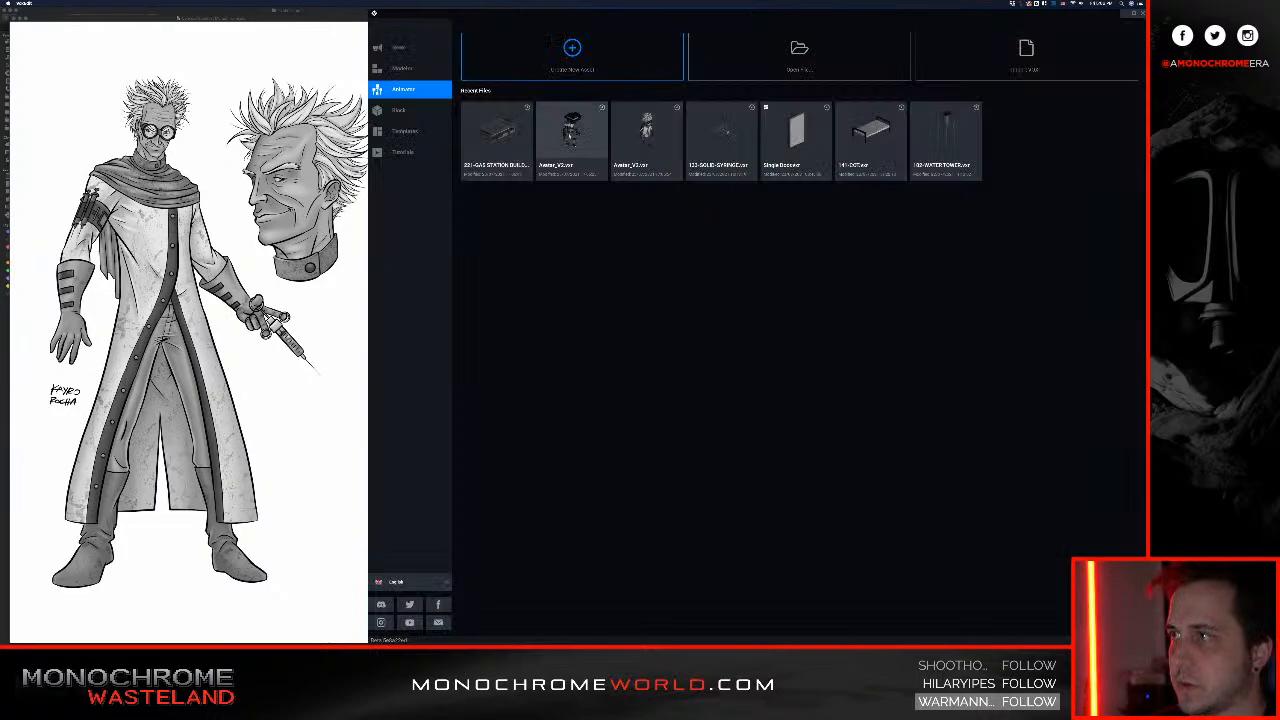